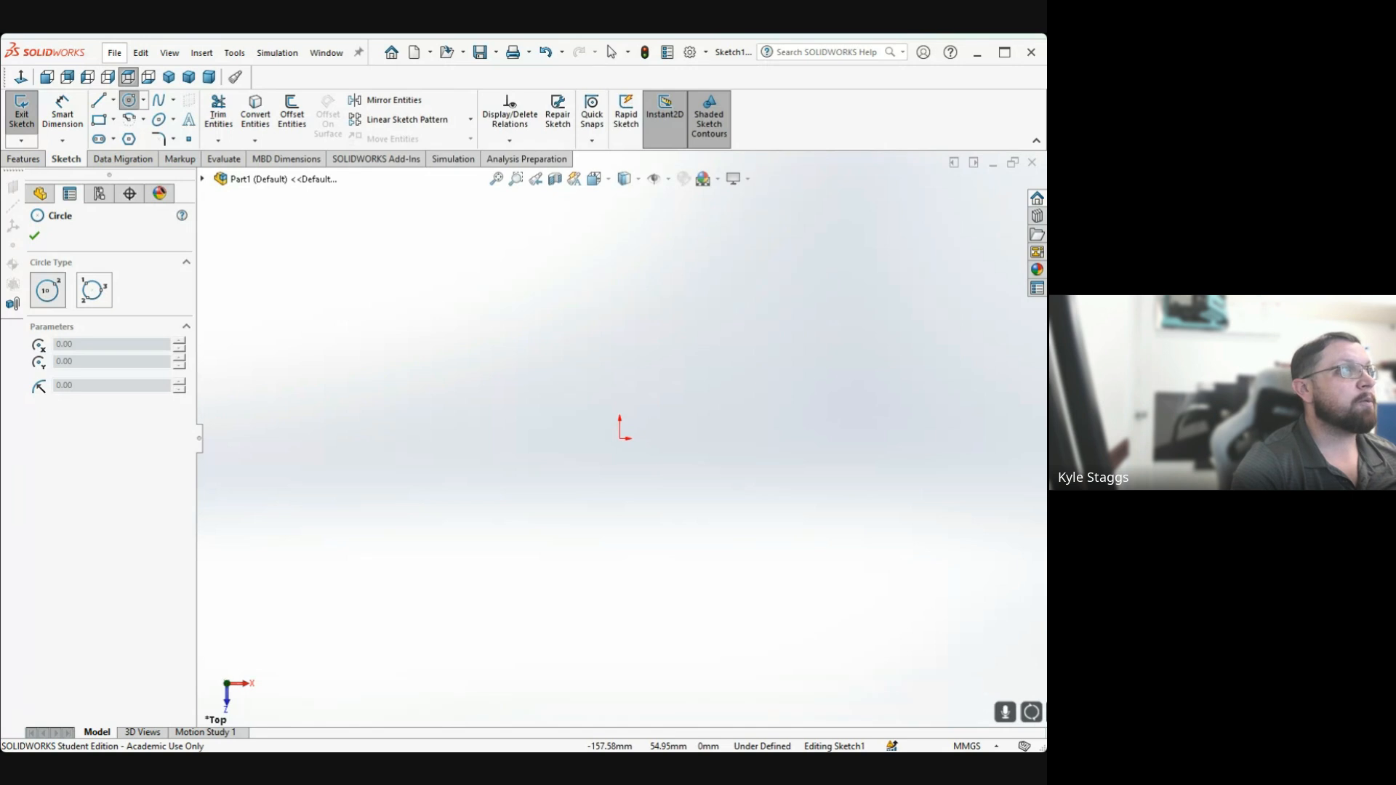
Sketch a center-type circle centred on the origin with a radius of about 29.5 mm
left_click(94, 290)
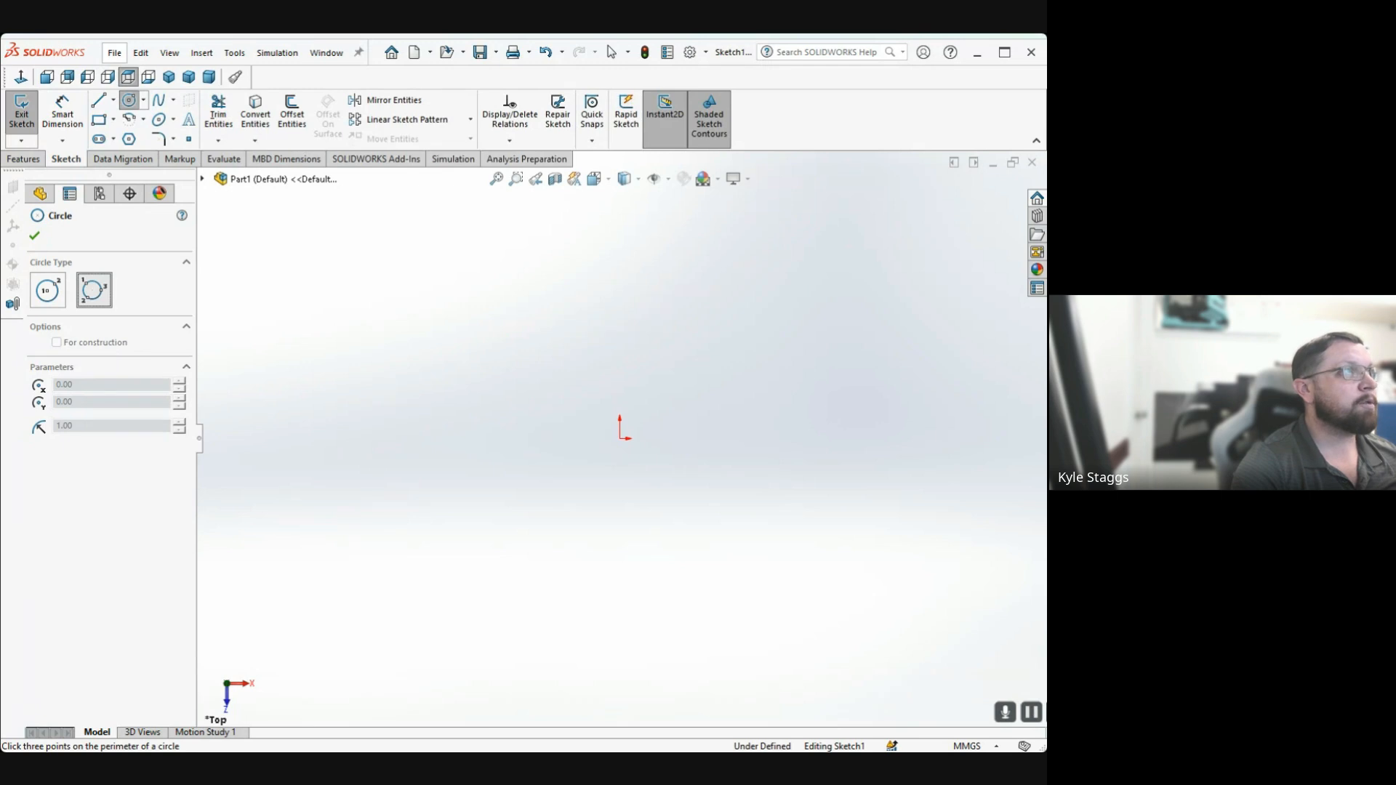
left_click(47, 290)
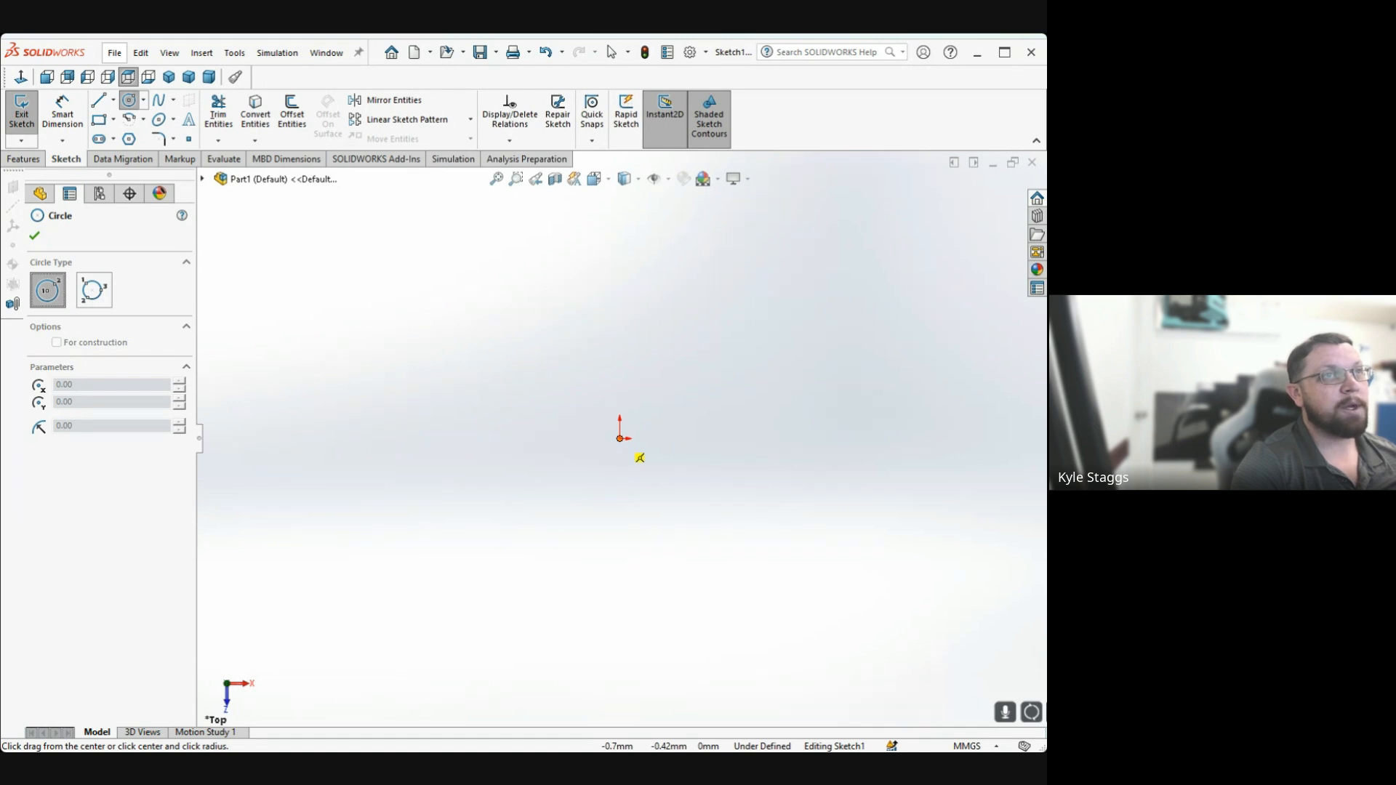
left_click(620, 439)
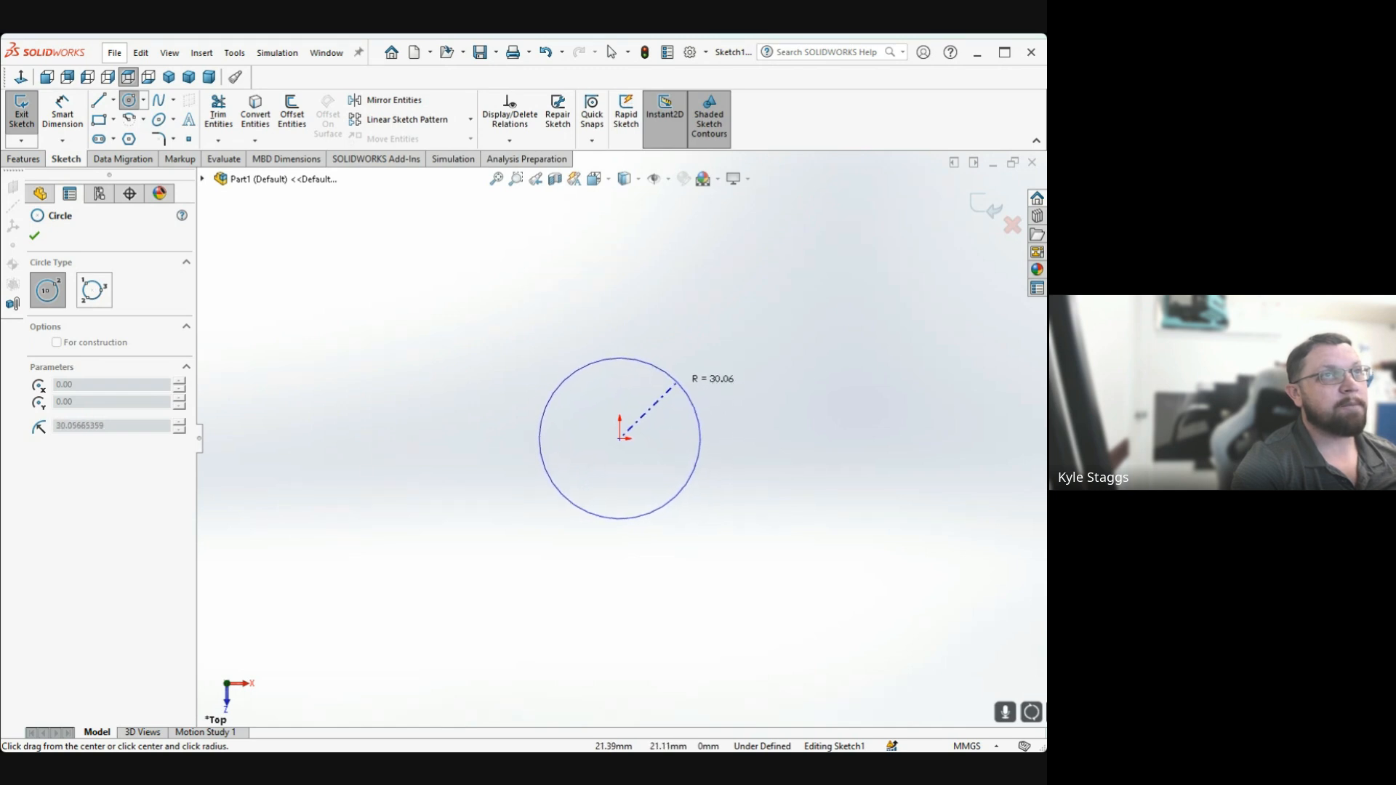
left_click(676, 383)
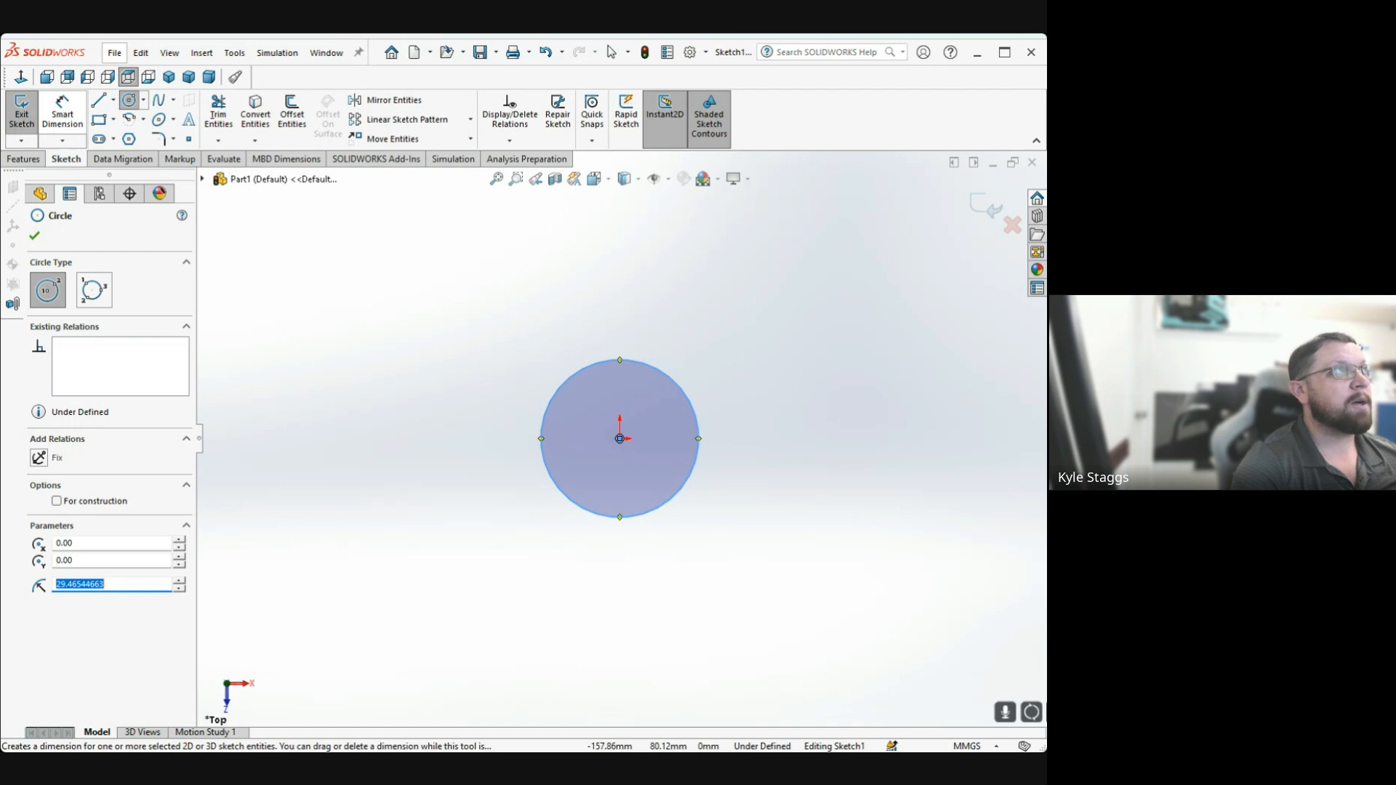
key("Escape")
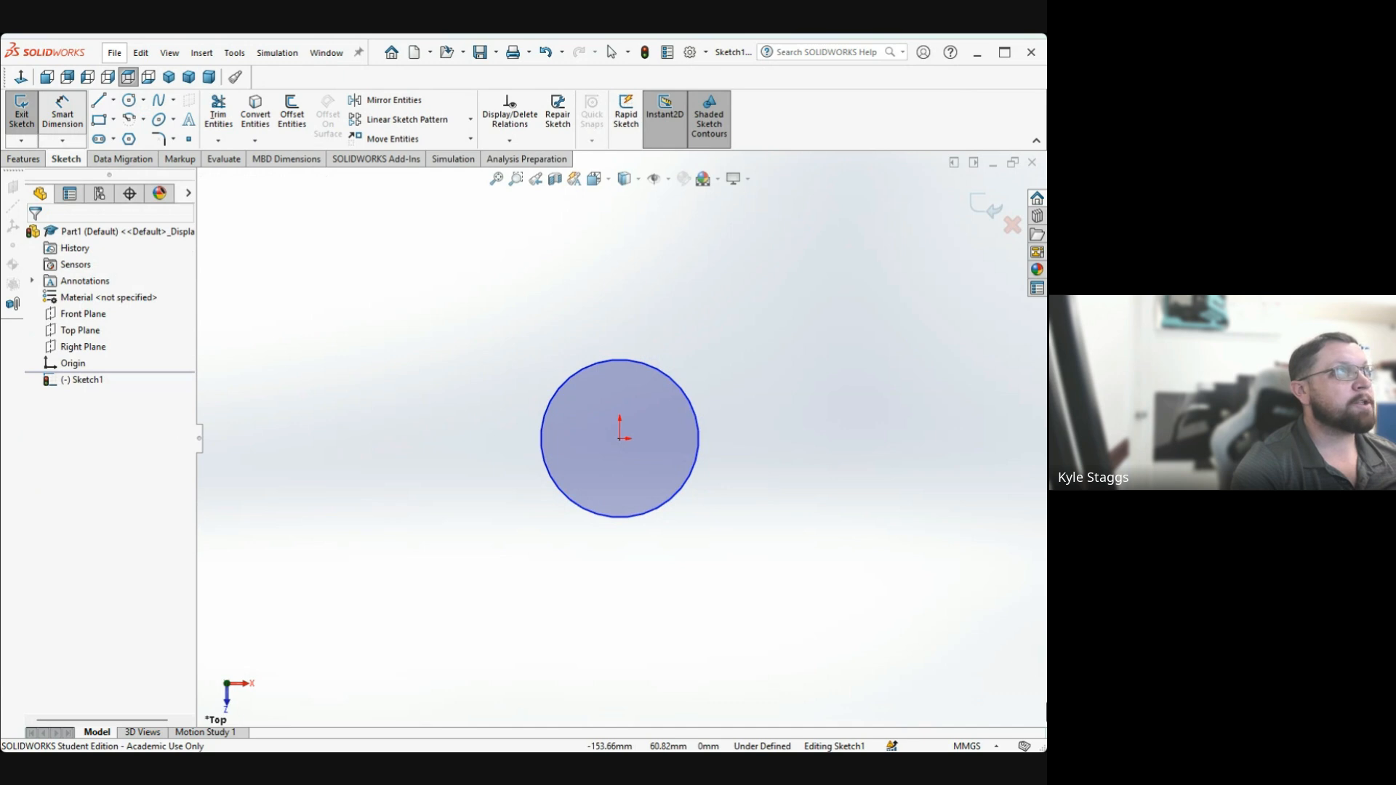
Dimension the circle's diameter as 60 mm, placing the dimension beside the circle
left_click(63, 113)
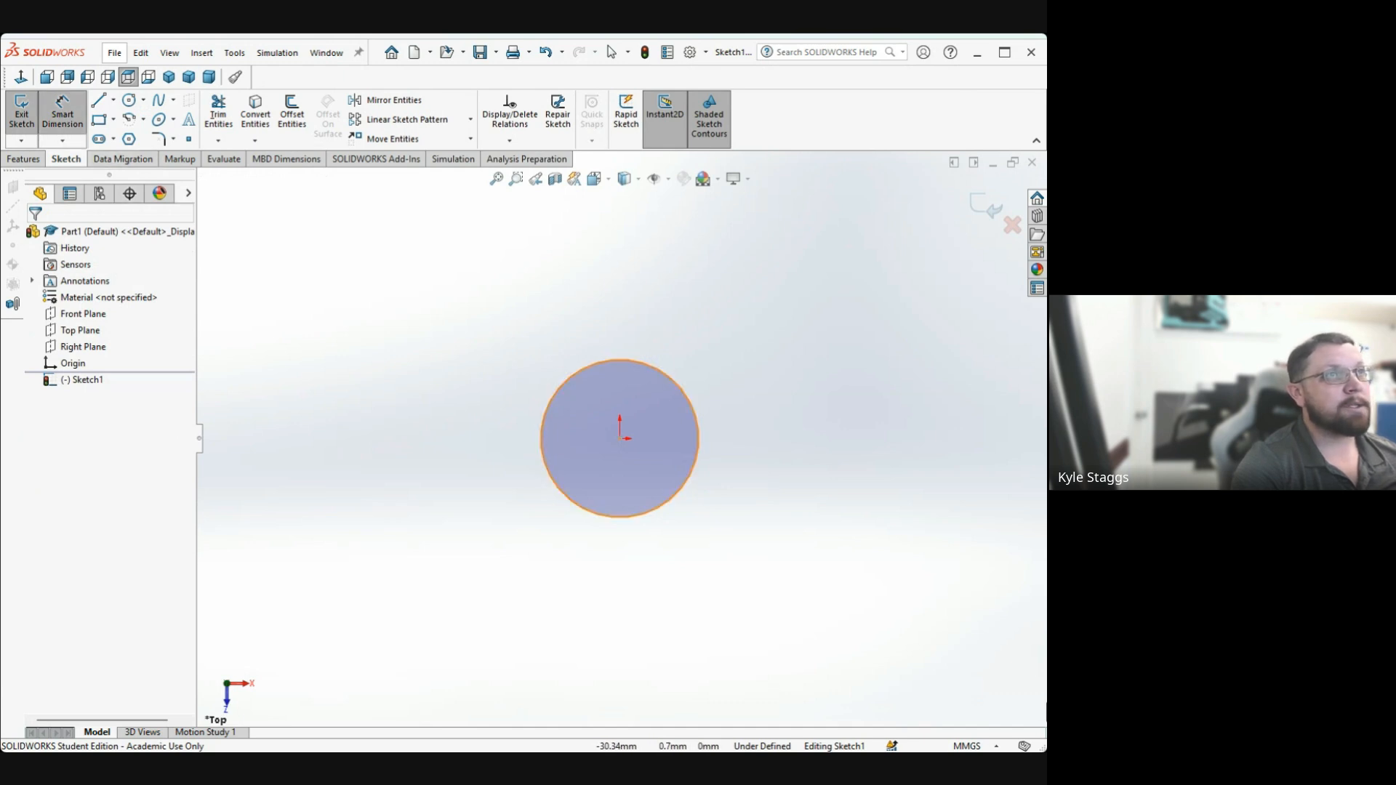
left_click(539, 437)
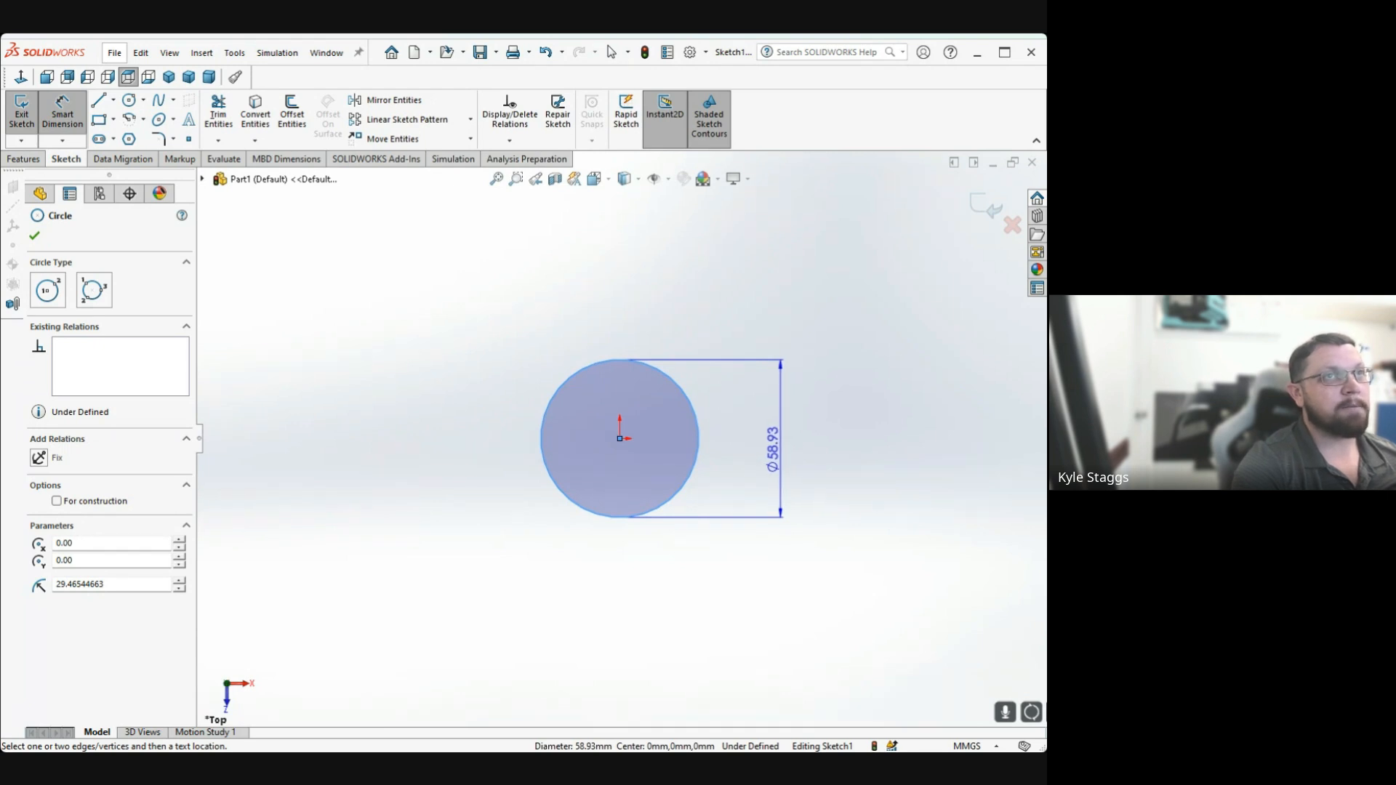
left_click(771, 448)
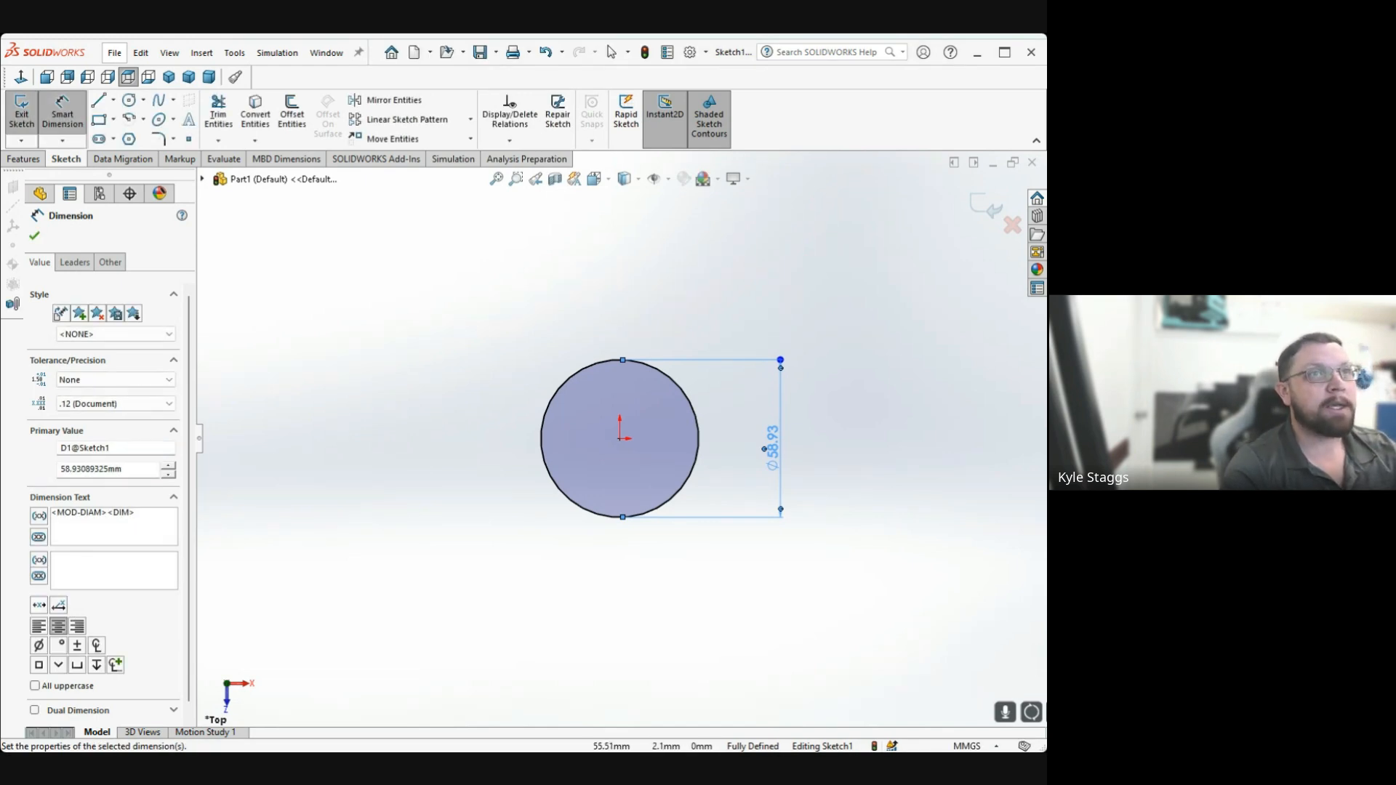
key("Escape")
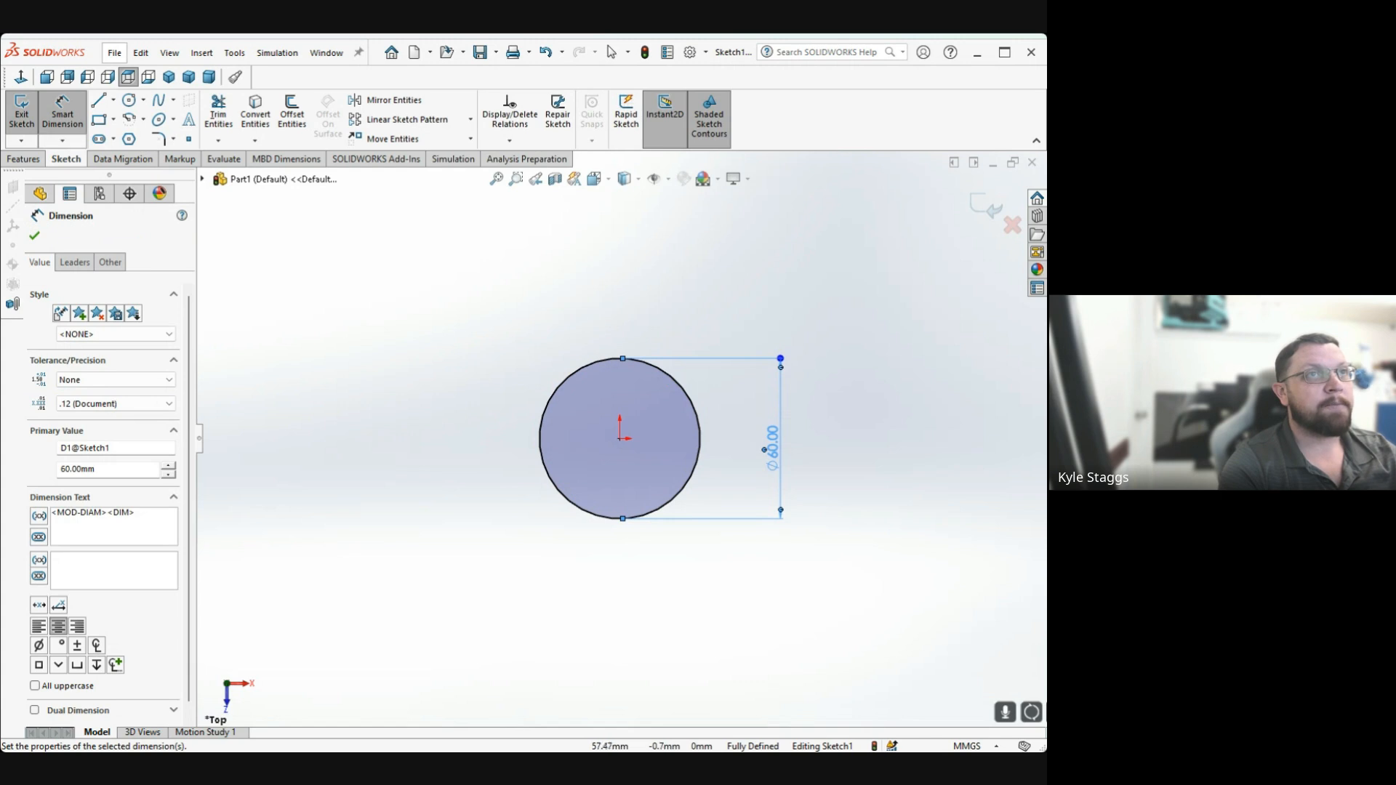
Try 2.5 in as the circle's diameter and set it back to 60 mm
left_click(771, 448)
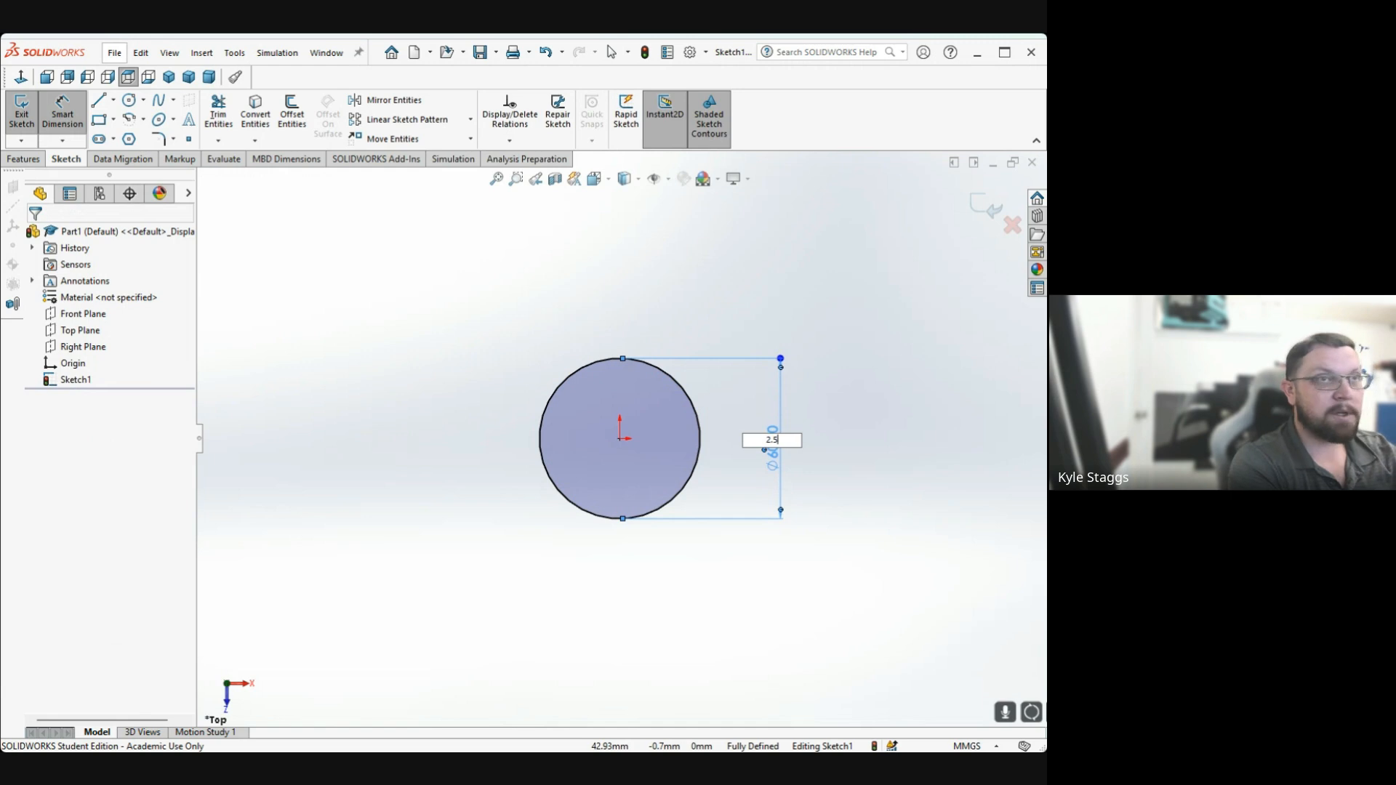
key("Return")
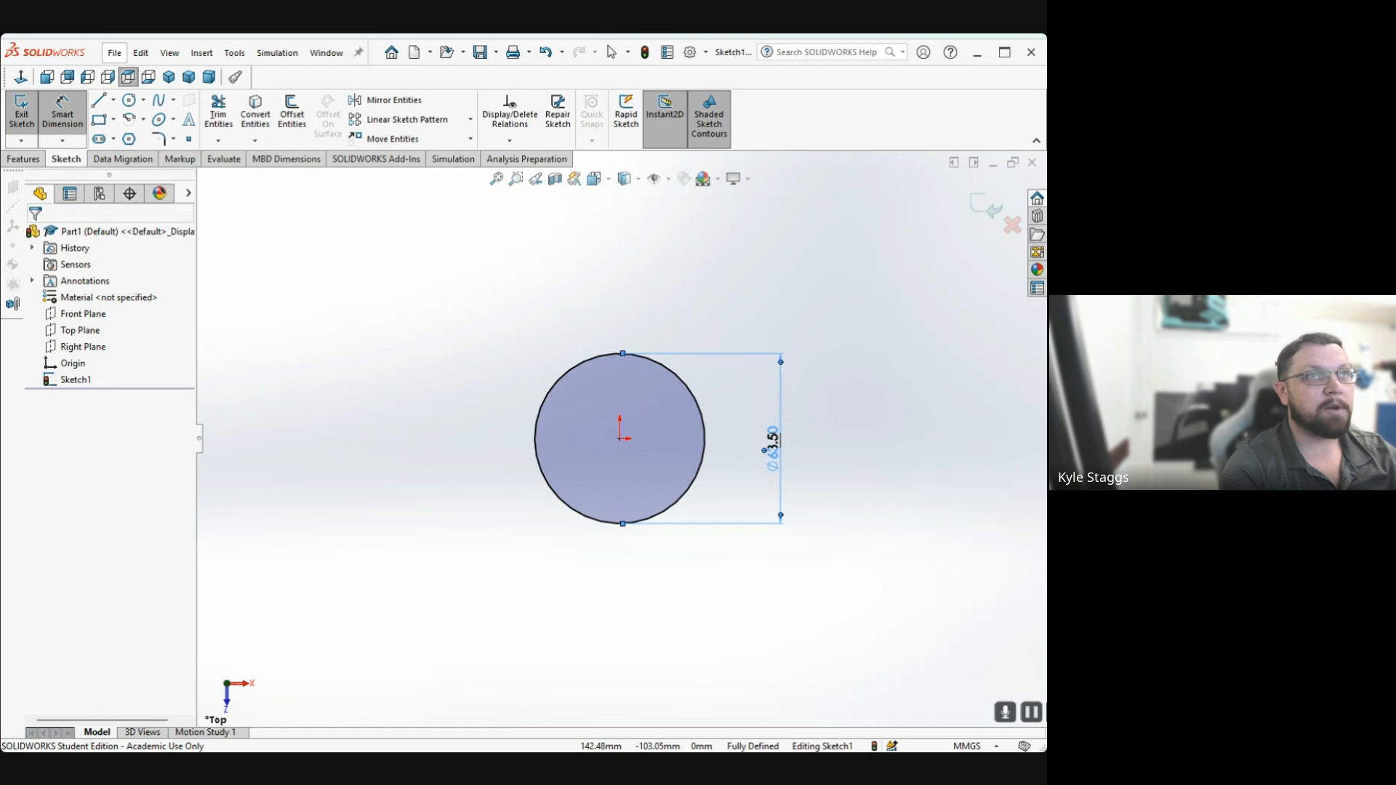
double_click(773, 442)
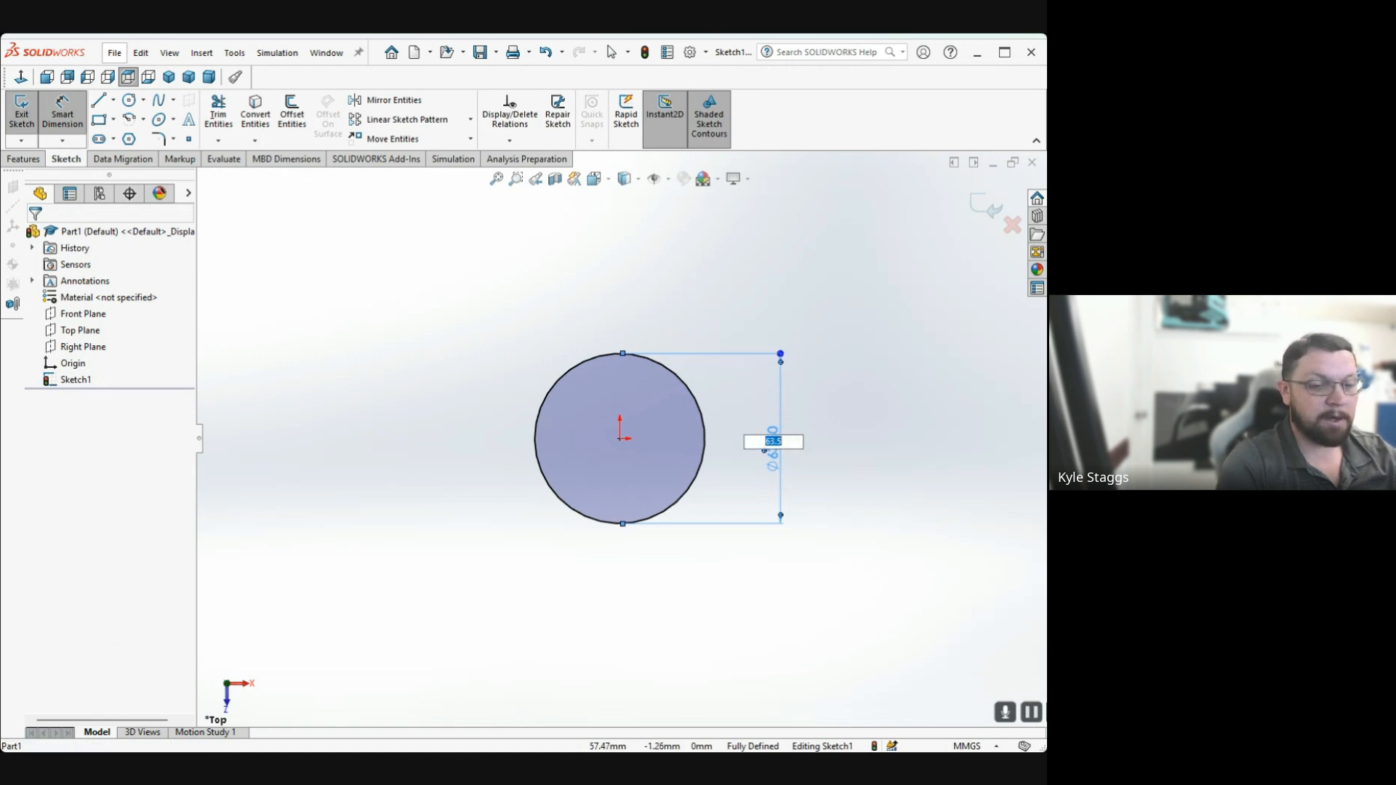
type("60")
key("Return")
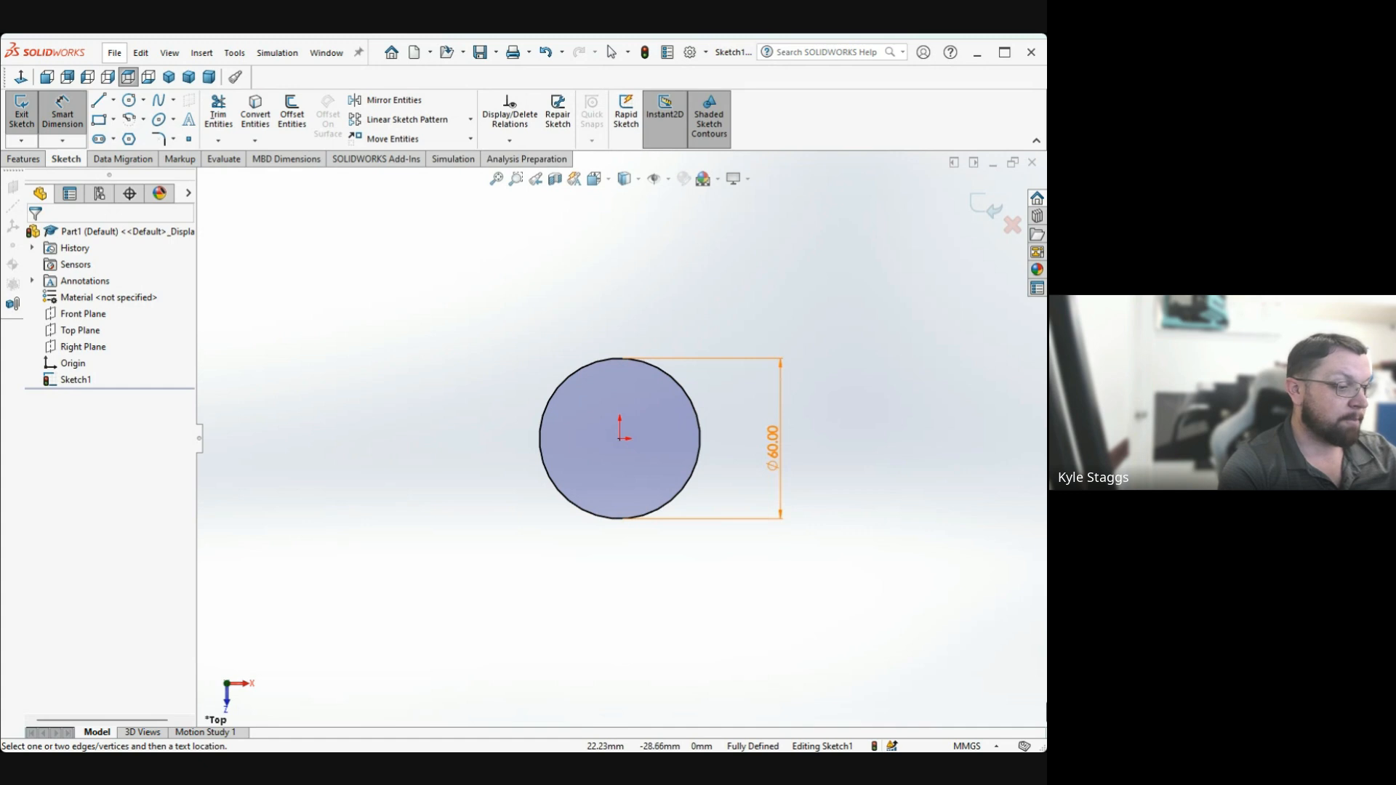
Undo the diameter changes and the diameter dimension itself, leaving only the undimensioned circle
key("ctrl+z")
key("ctrl+z")
key("ctrl+z")
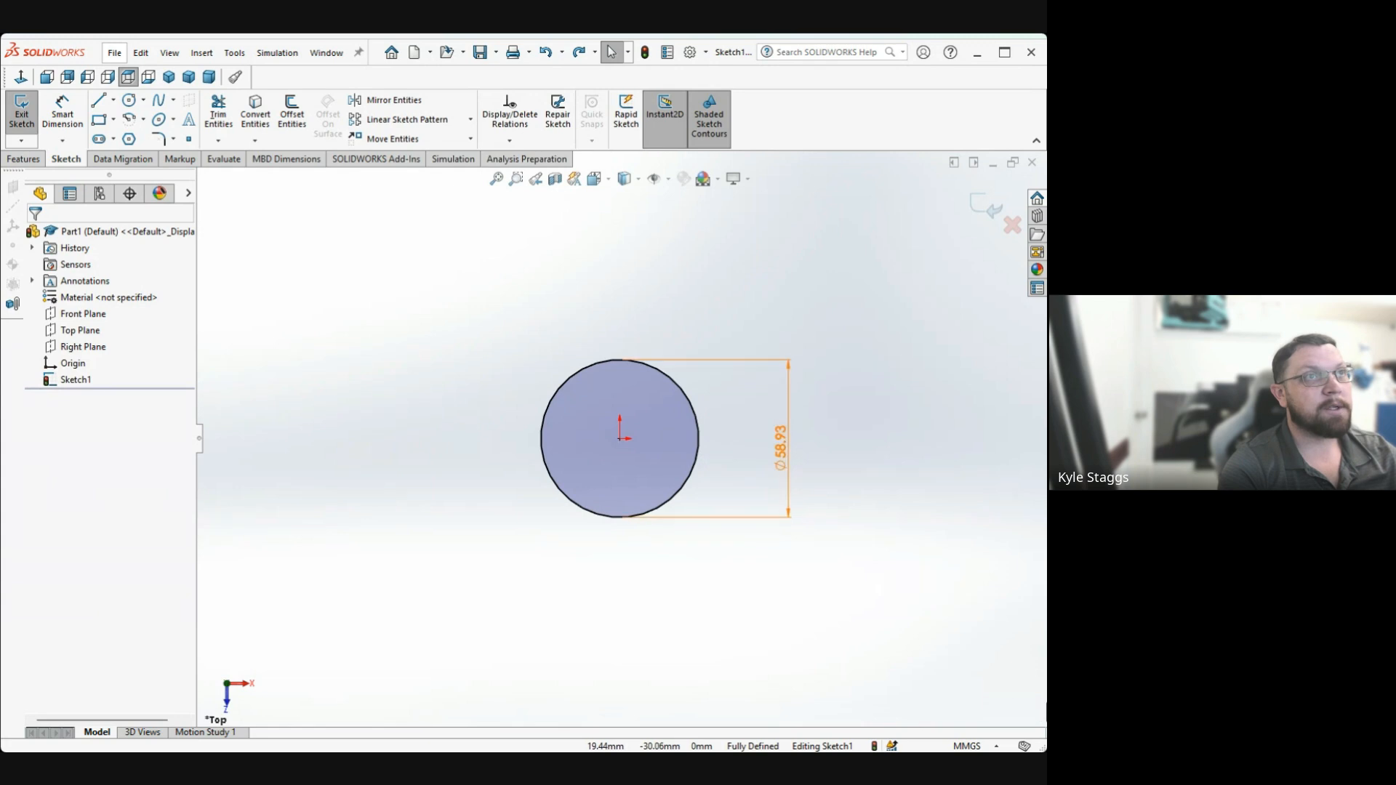
key("ctrl+z")
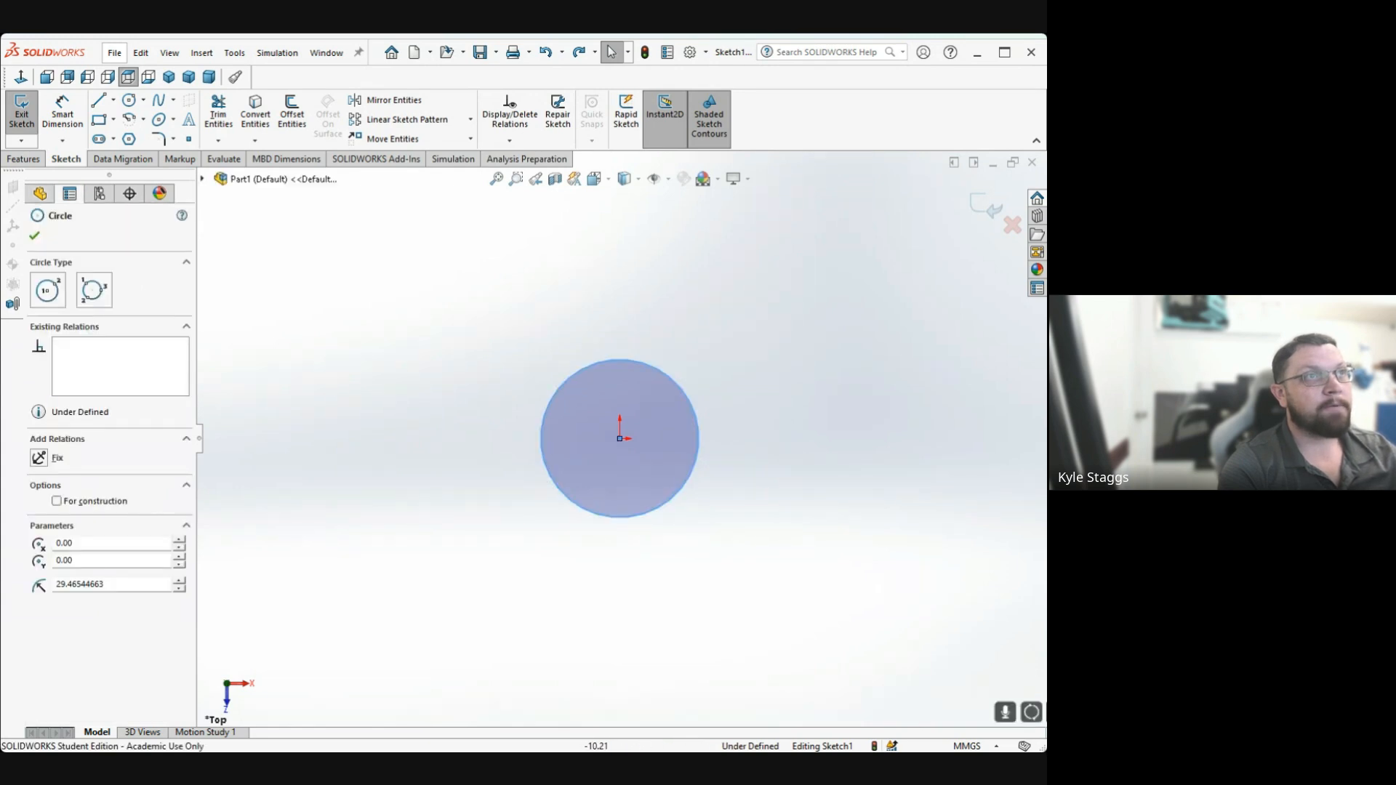
Add a diameter dimension of 60 mm to the circle, placed to its right
left_click(63, 113)
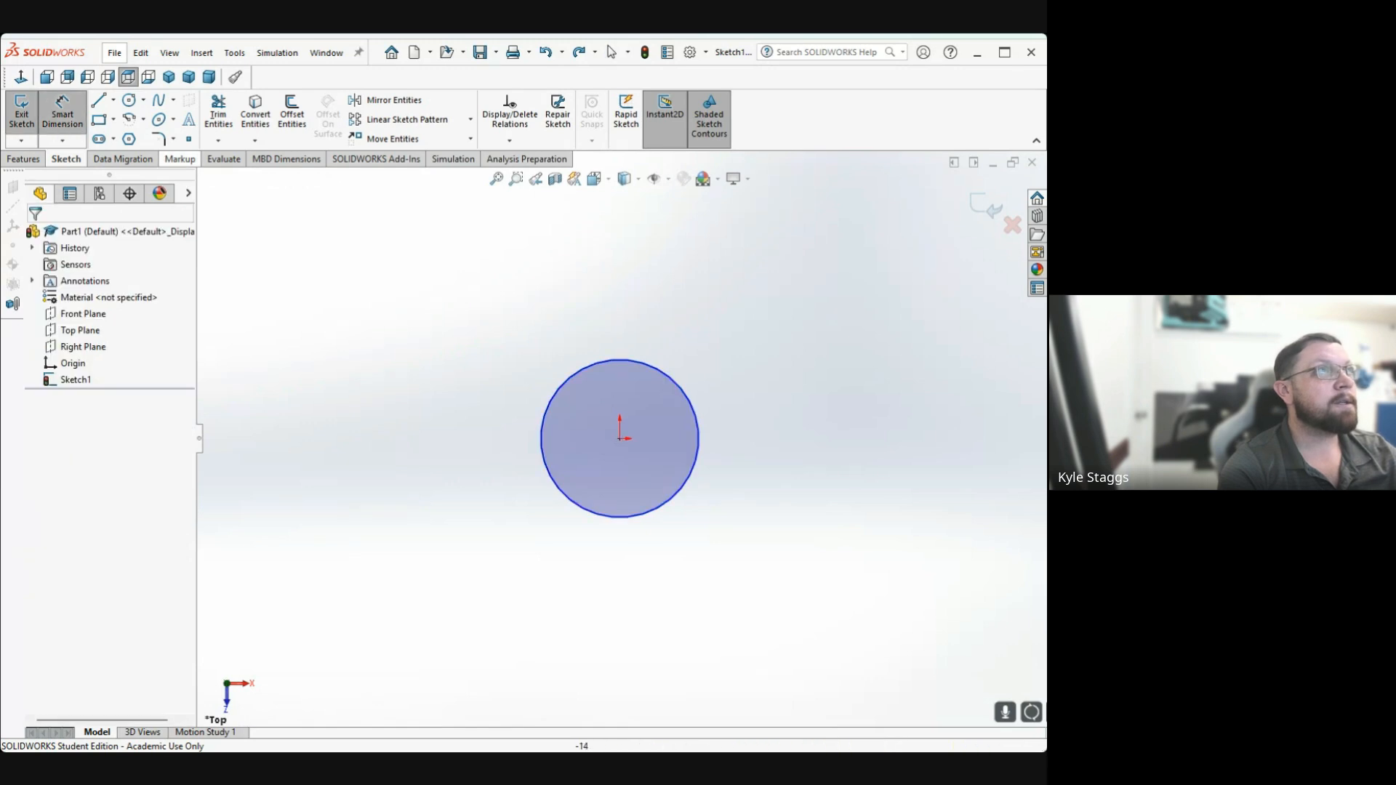
left_click(680, 388)
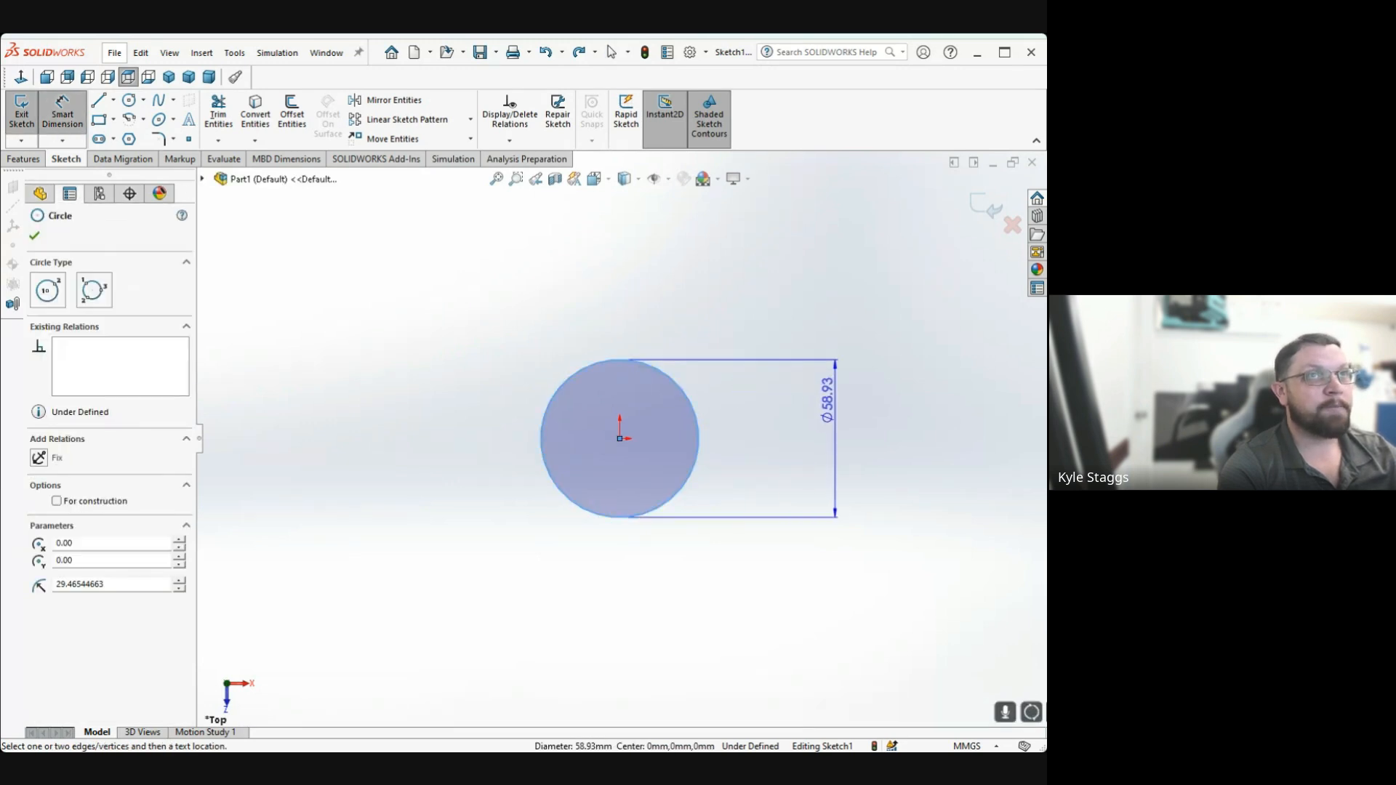
left_click(844, 396)
left_click(822, 400)
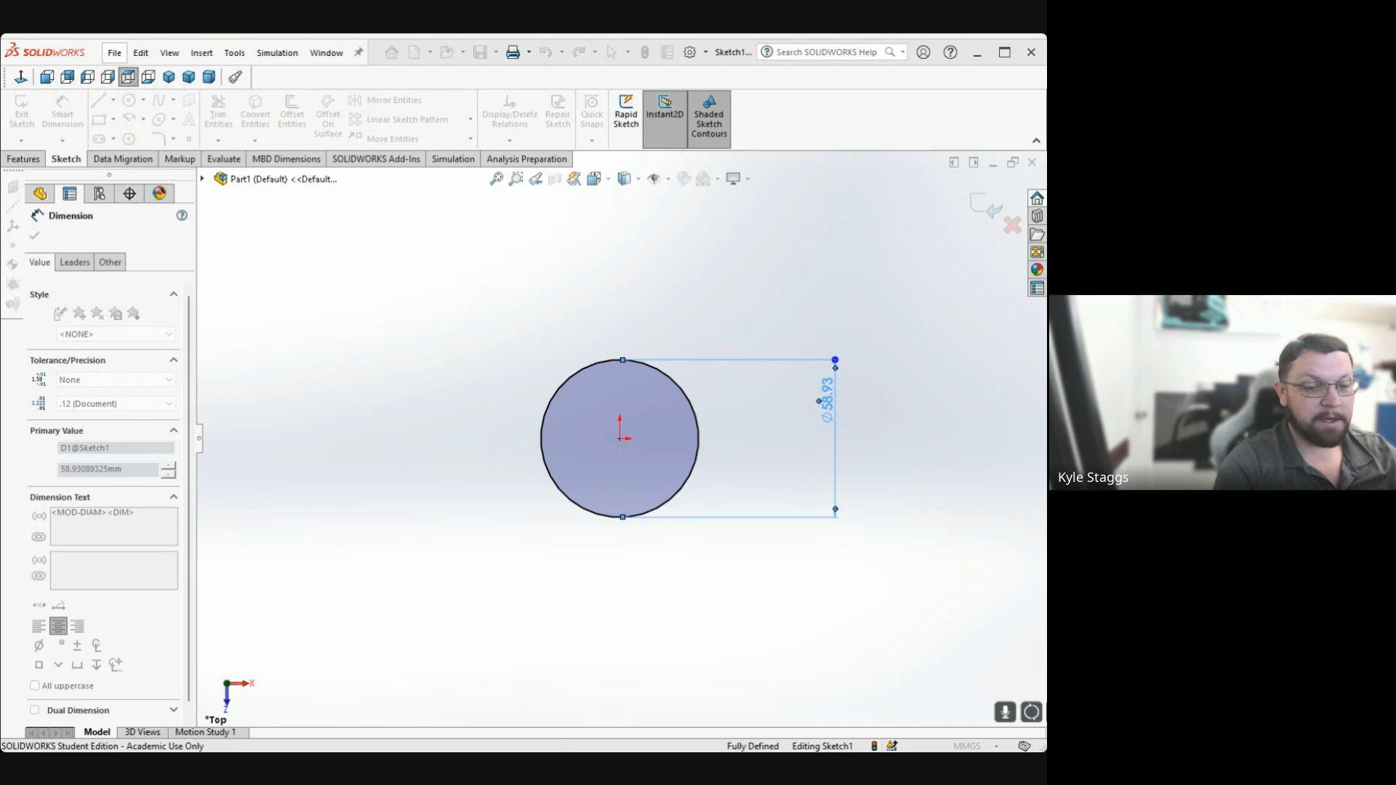
type("60")
key("Return")
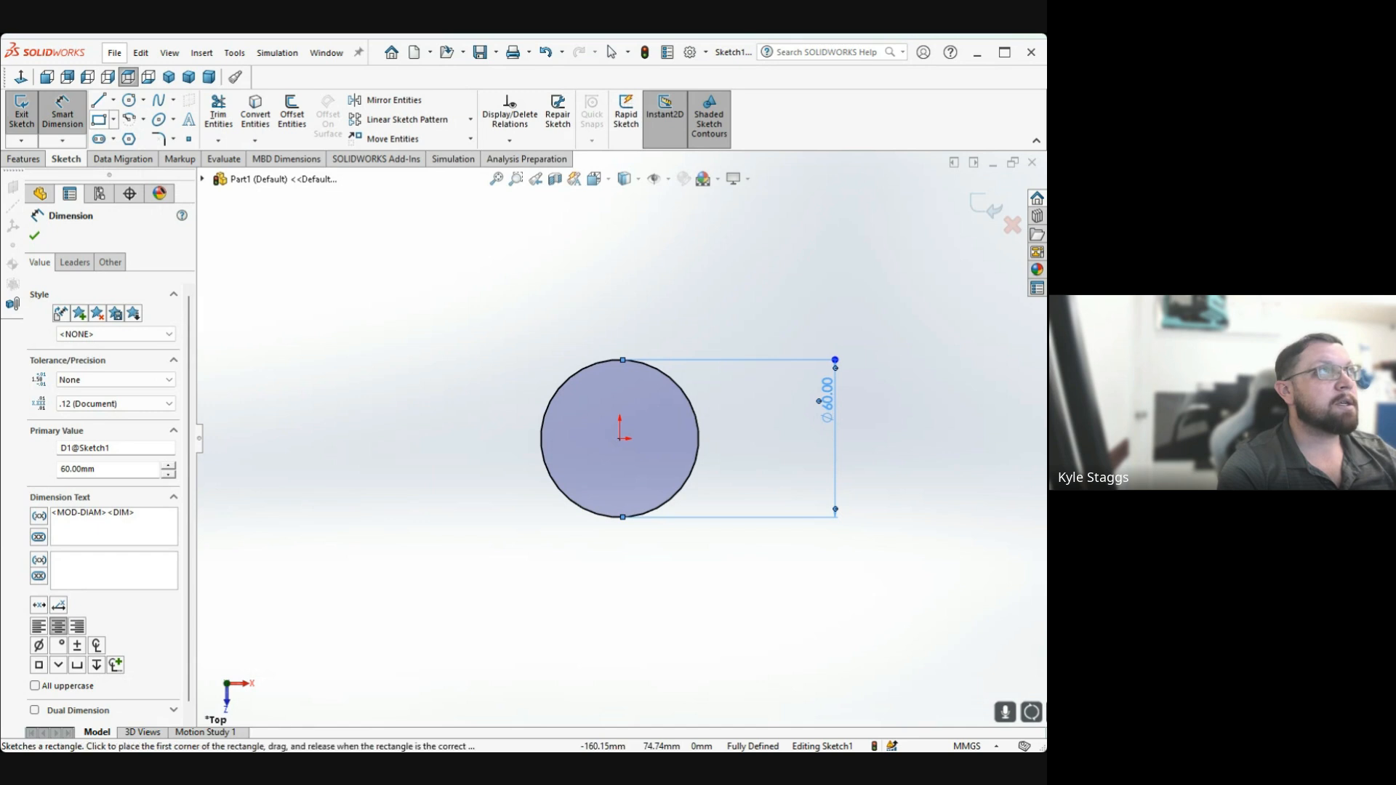
Sketch a corner rectangle to the upper left of the circle and dimension its width as 50 mm
left_click(99, 120)
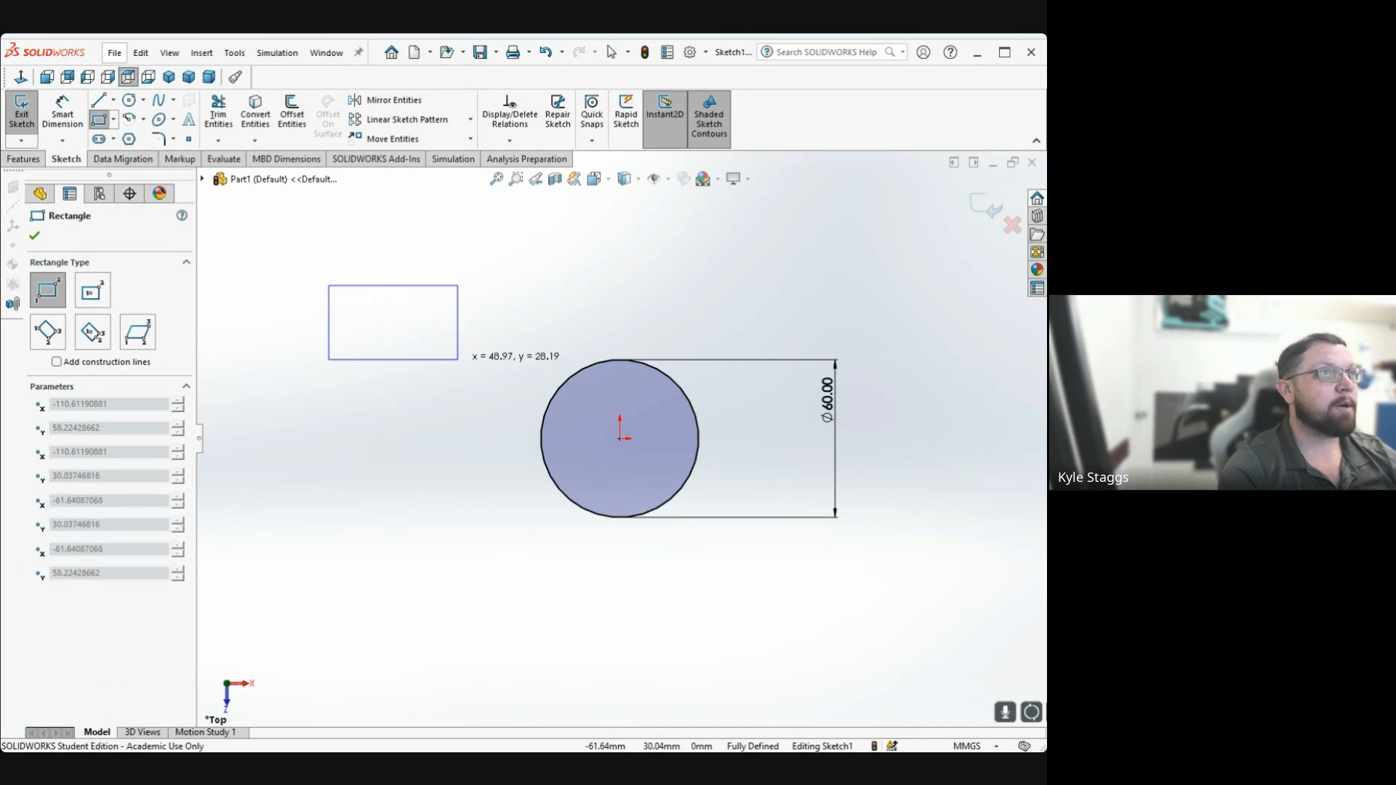
left_click(457, 359)
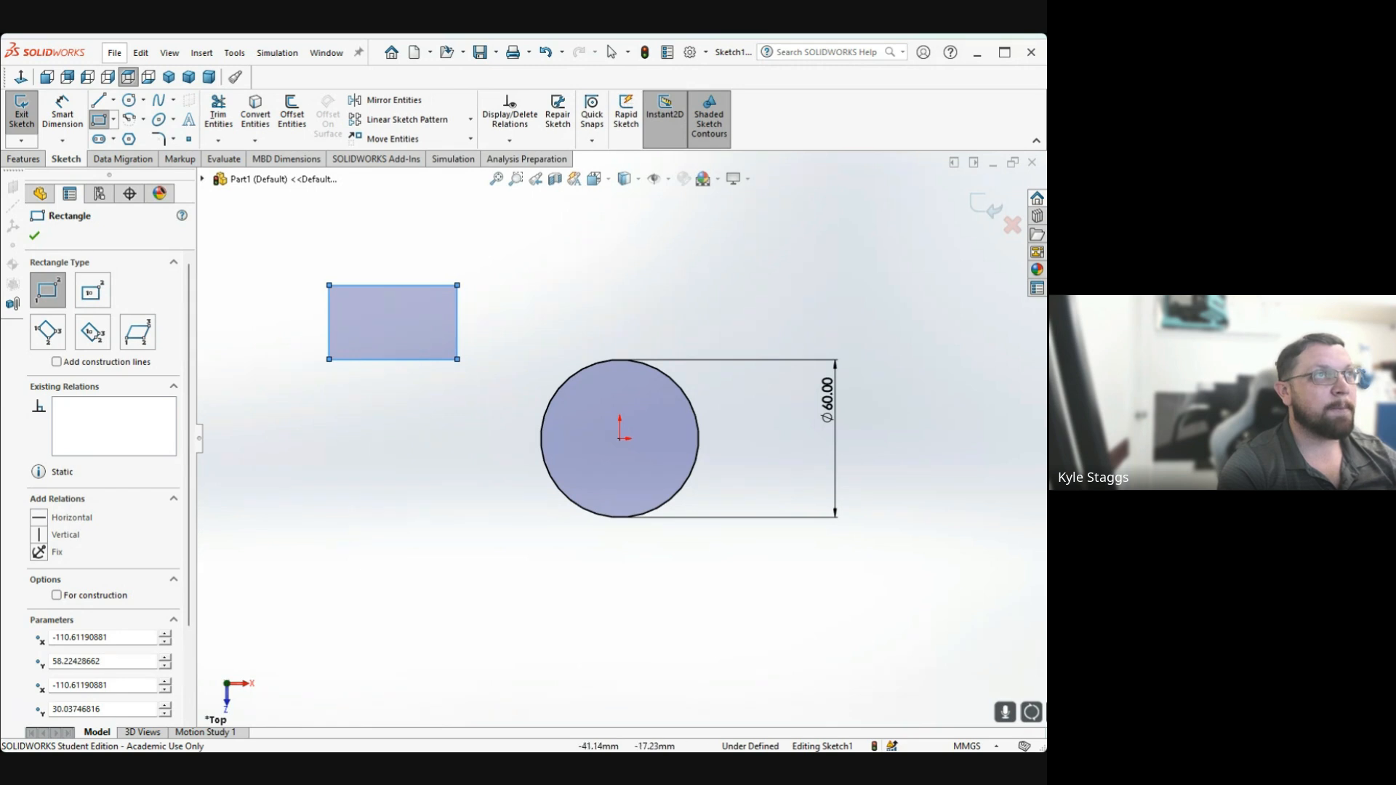
left_click(62, 113)
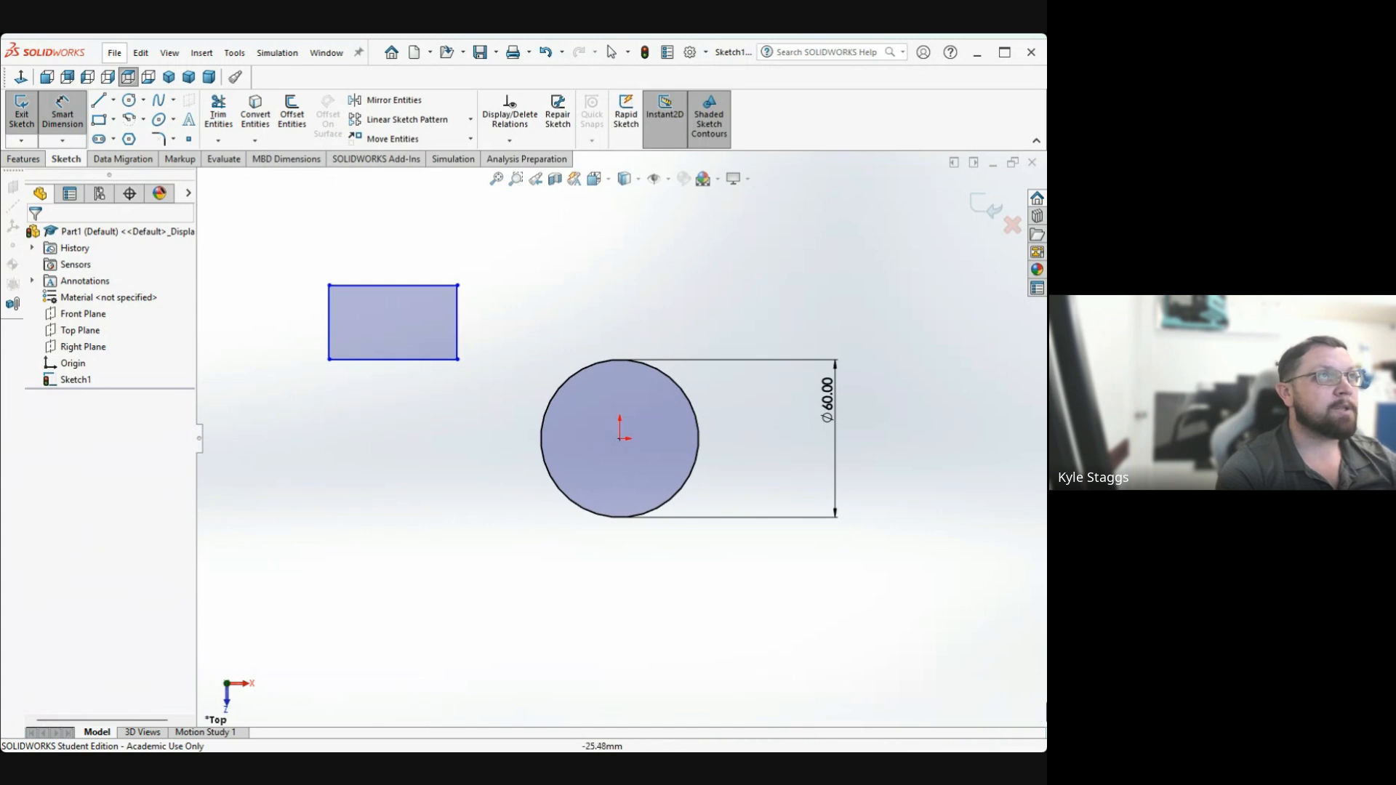
left_click(393, 285)
left_click(431, 217)
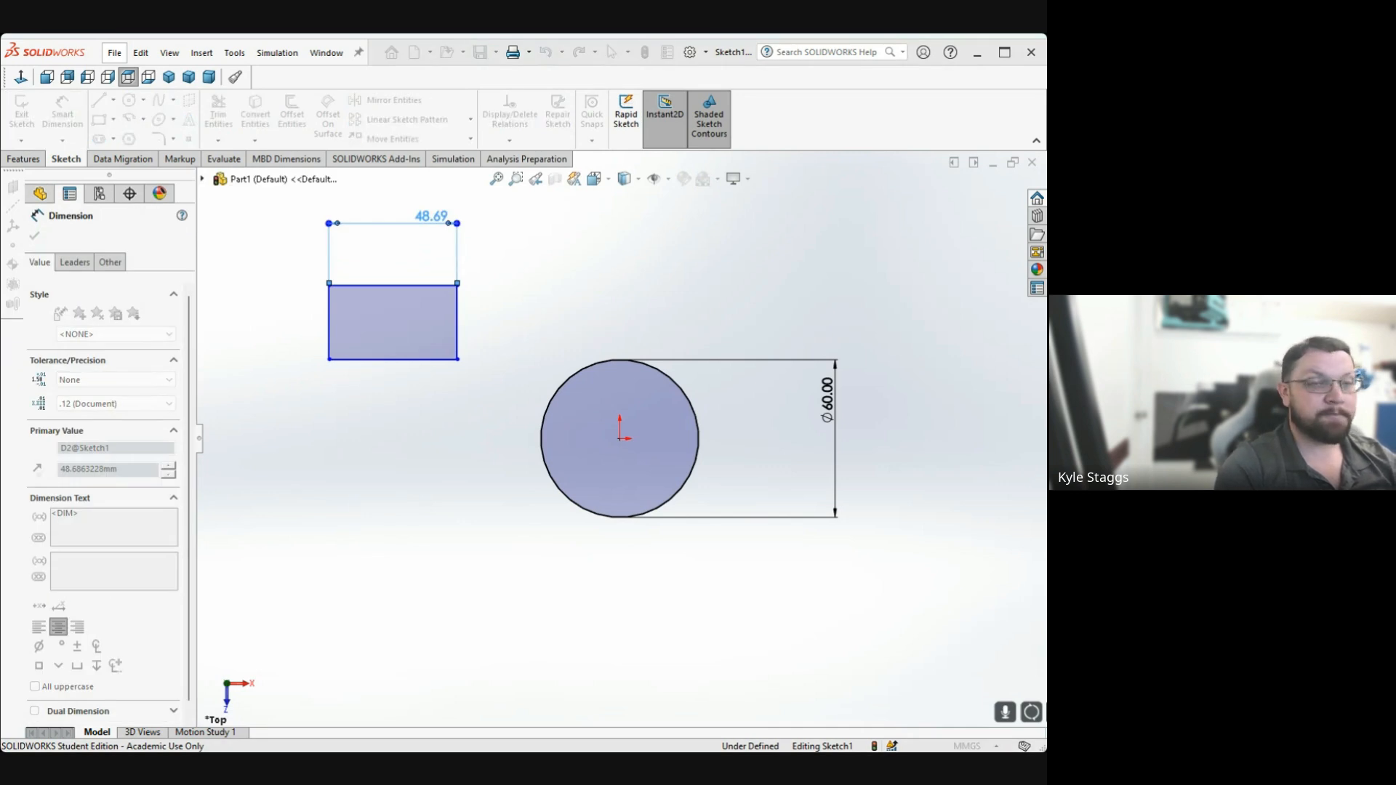
type("50")
key("Return")
Dimension the rectangle's height as 25 mm on its right edge
left_click(461, 319)
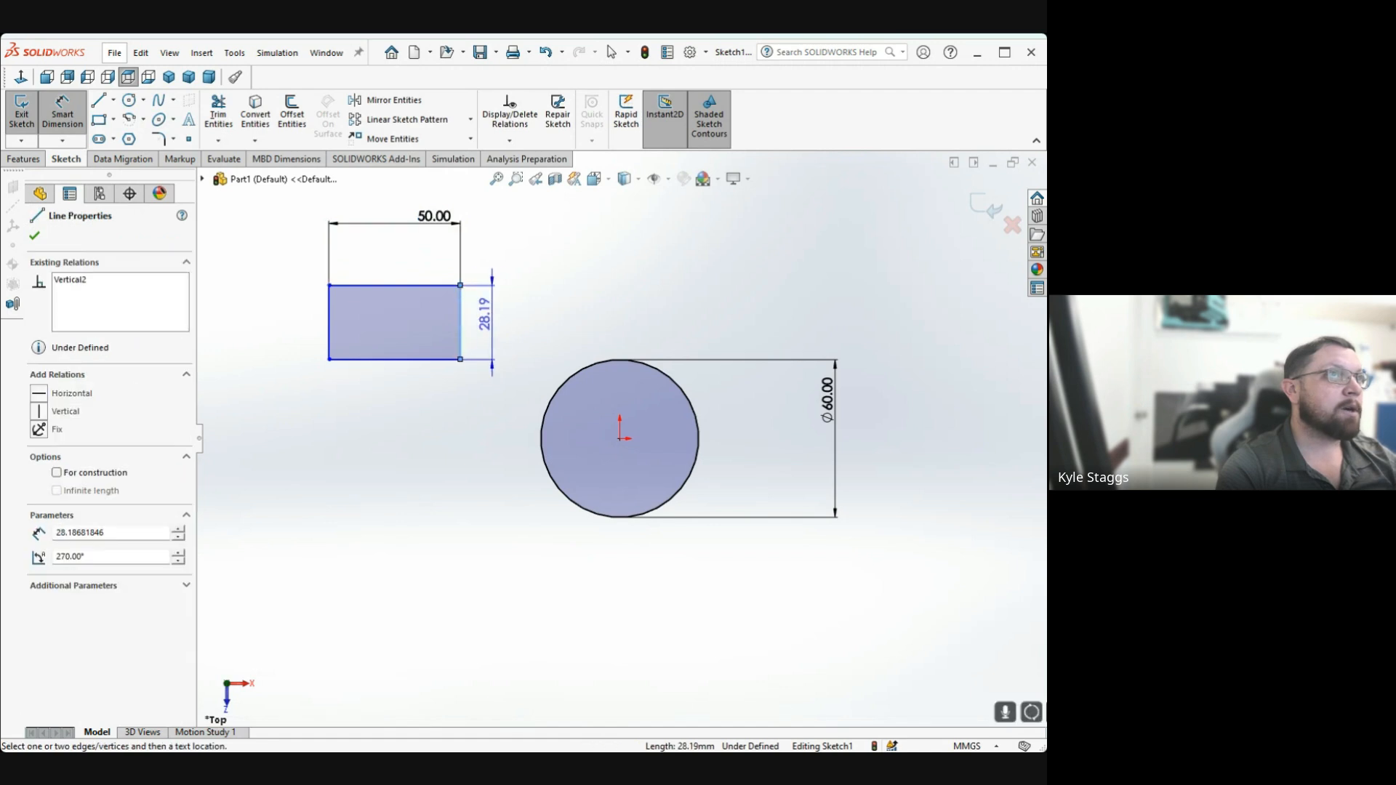
left_click(499, 314)
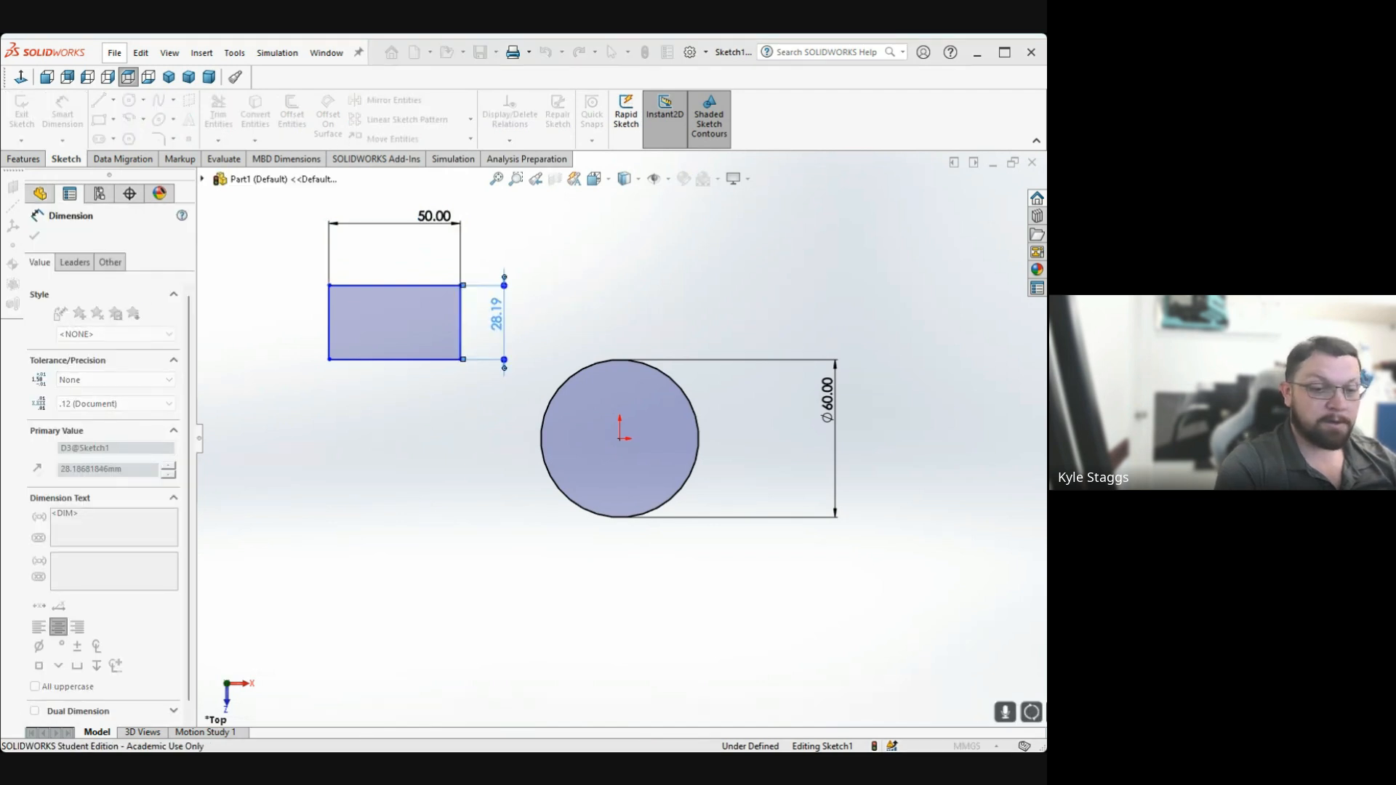
type("25")
key("Return")
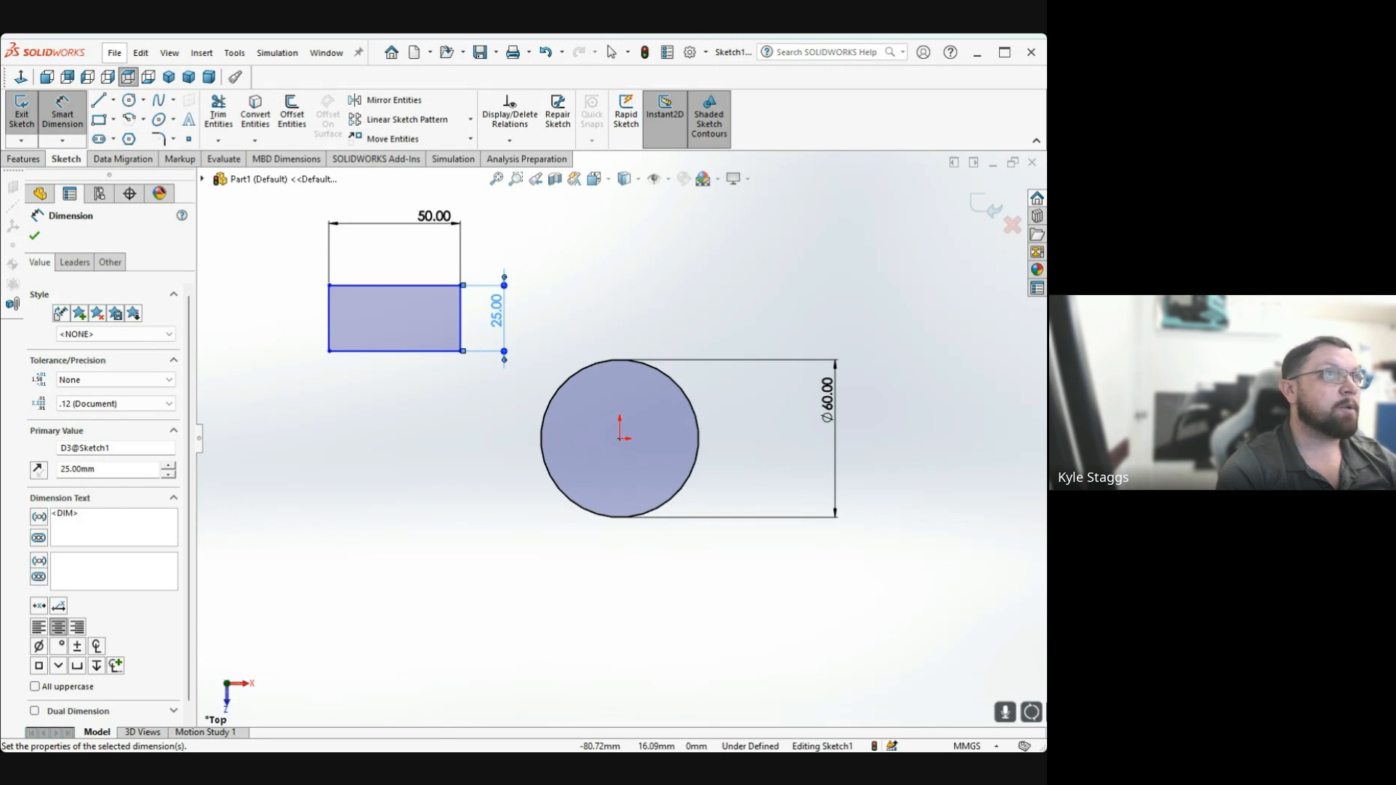
Dimension the vertical distance between the origin and the rectangle's lower-right corner as 35 mm
left_click(422, 352)
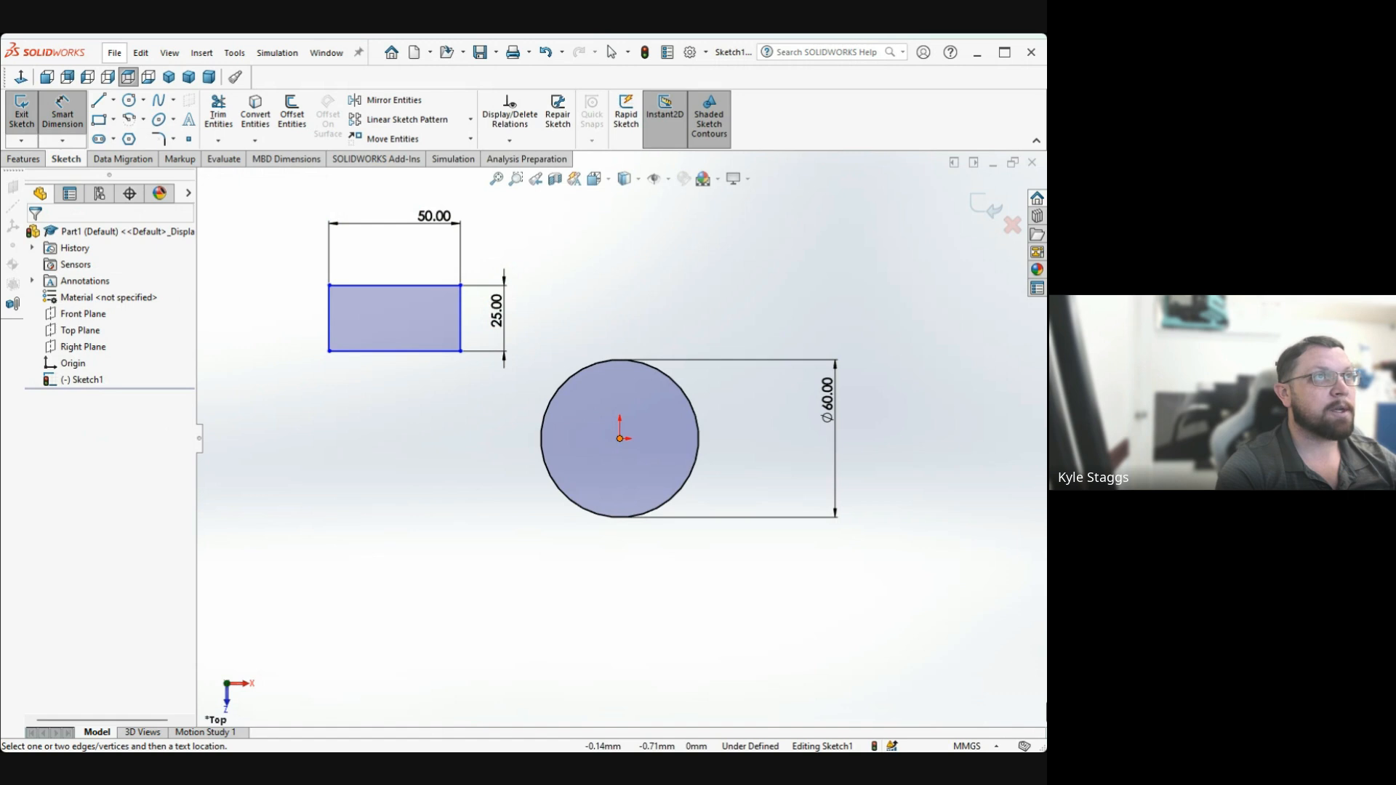
left_click(619, 438)
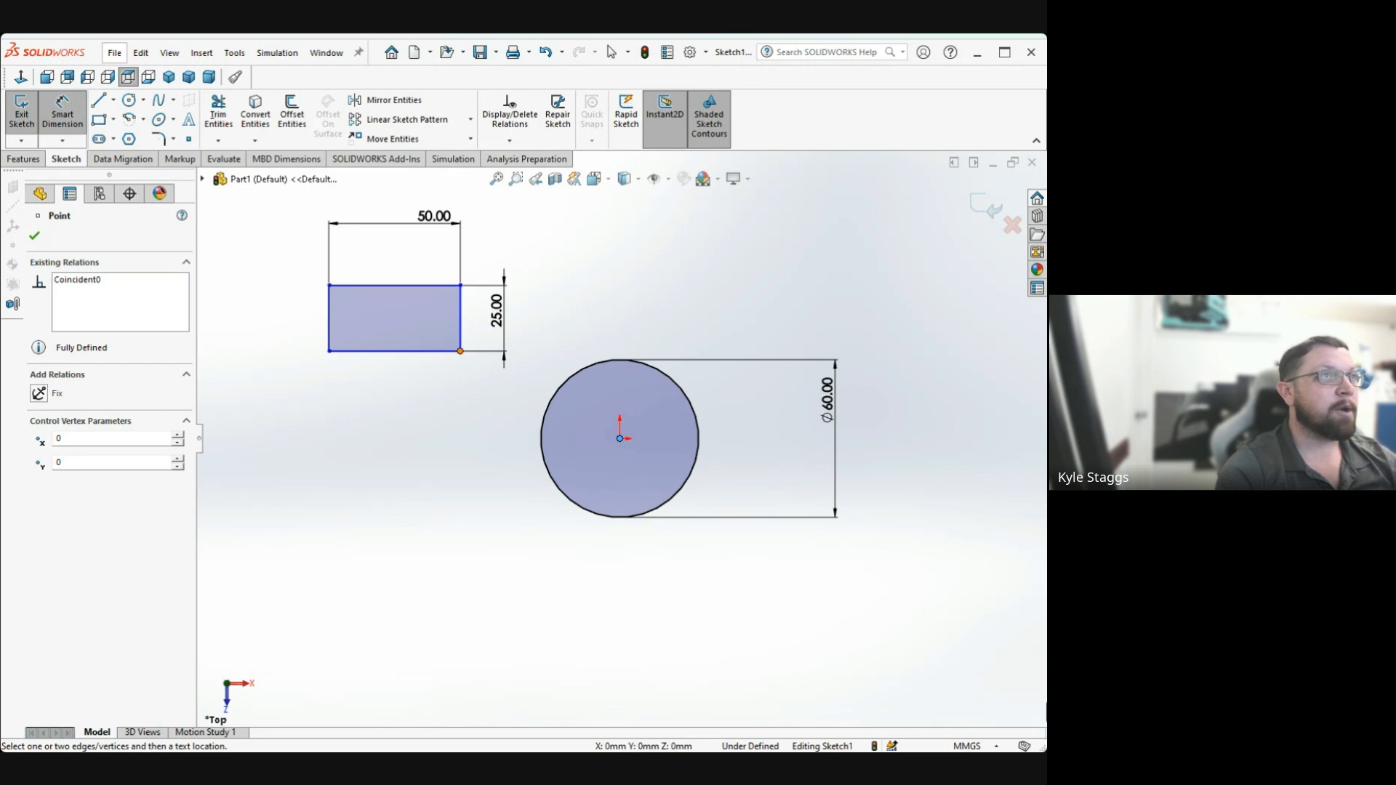
left_click(619, 438)
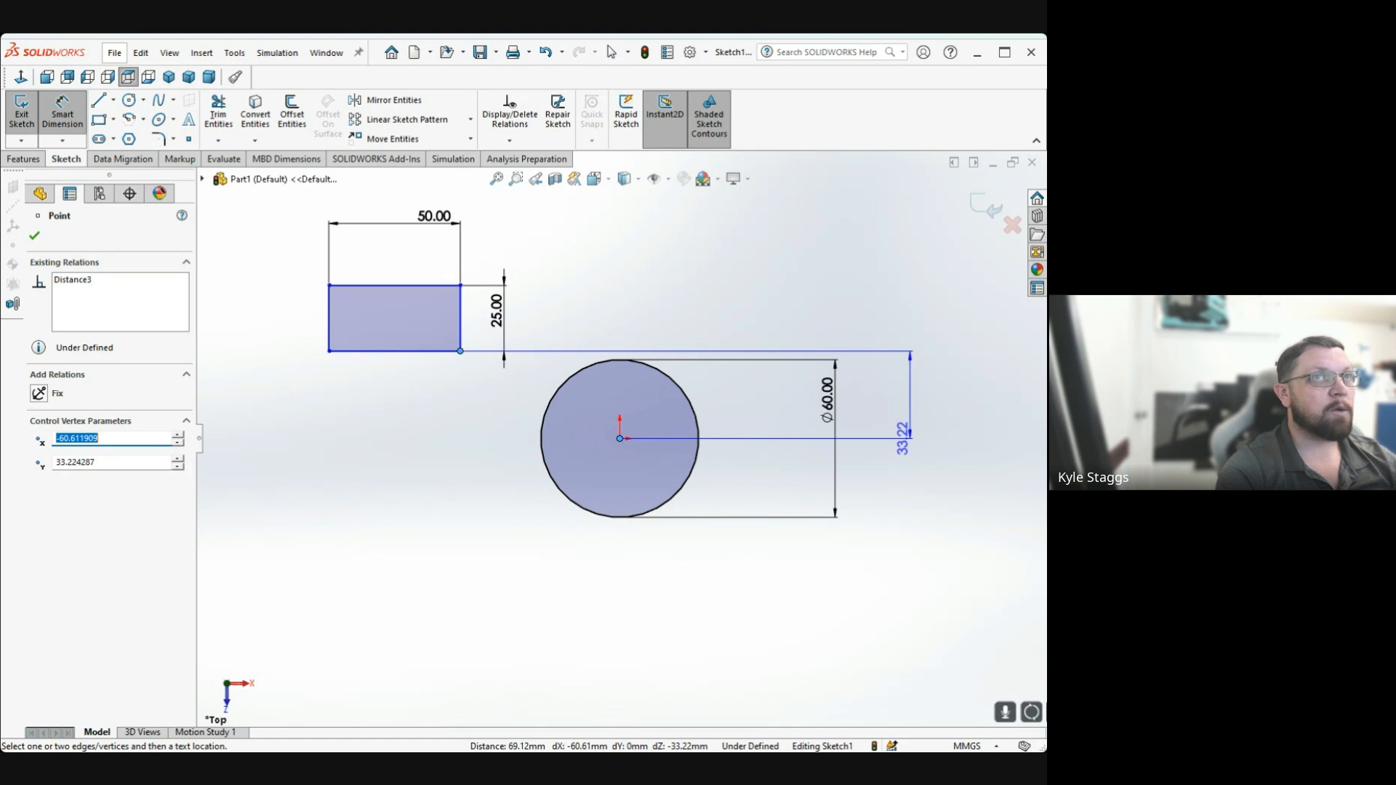
left_click(901, 382)
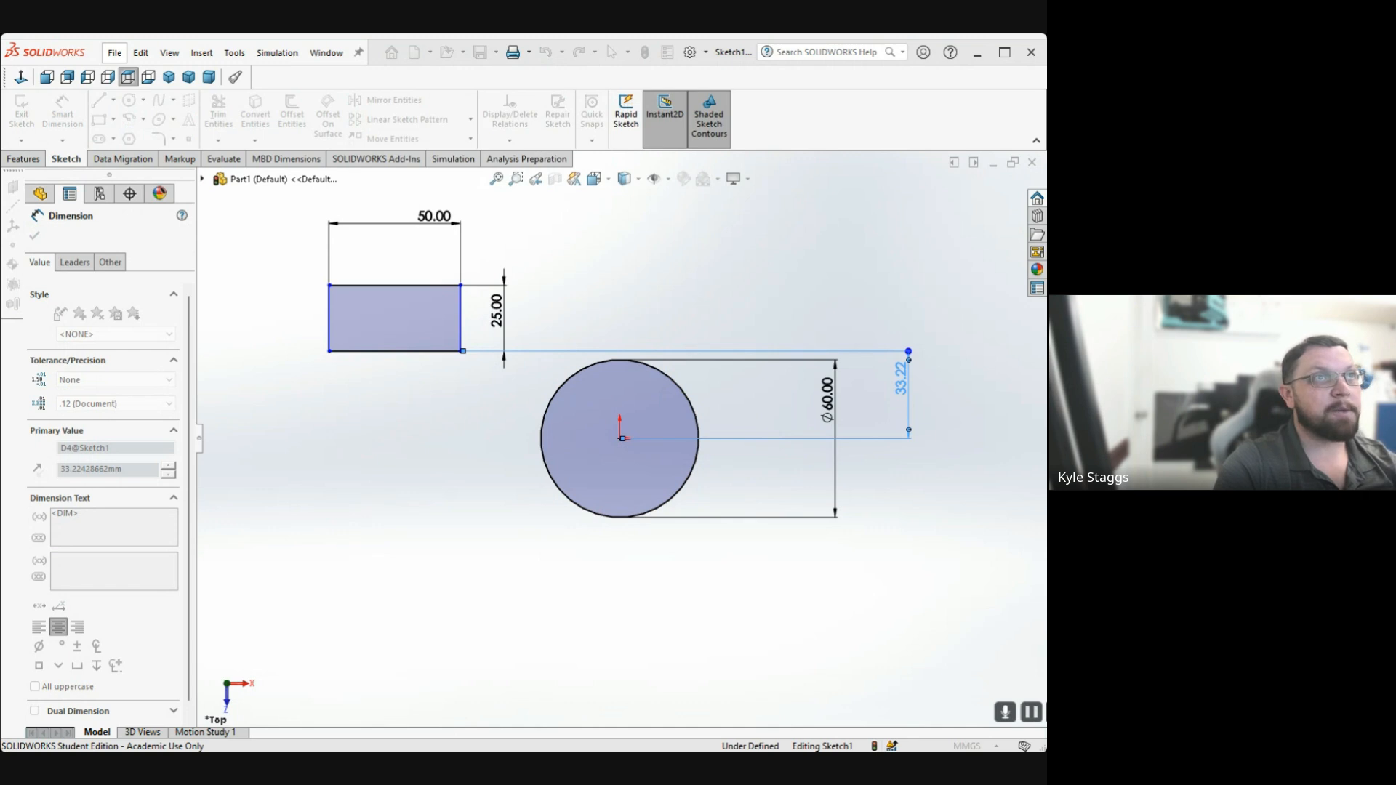
type("35")
key("Return")
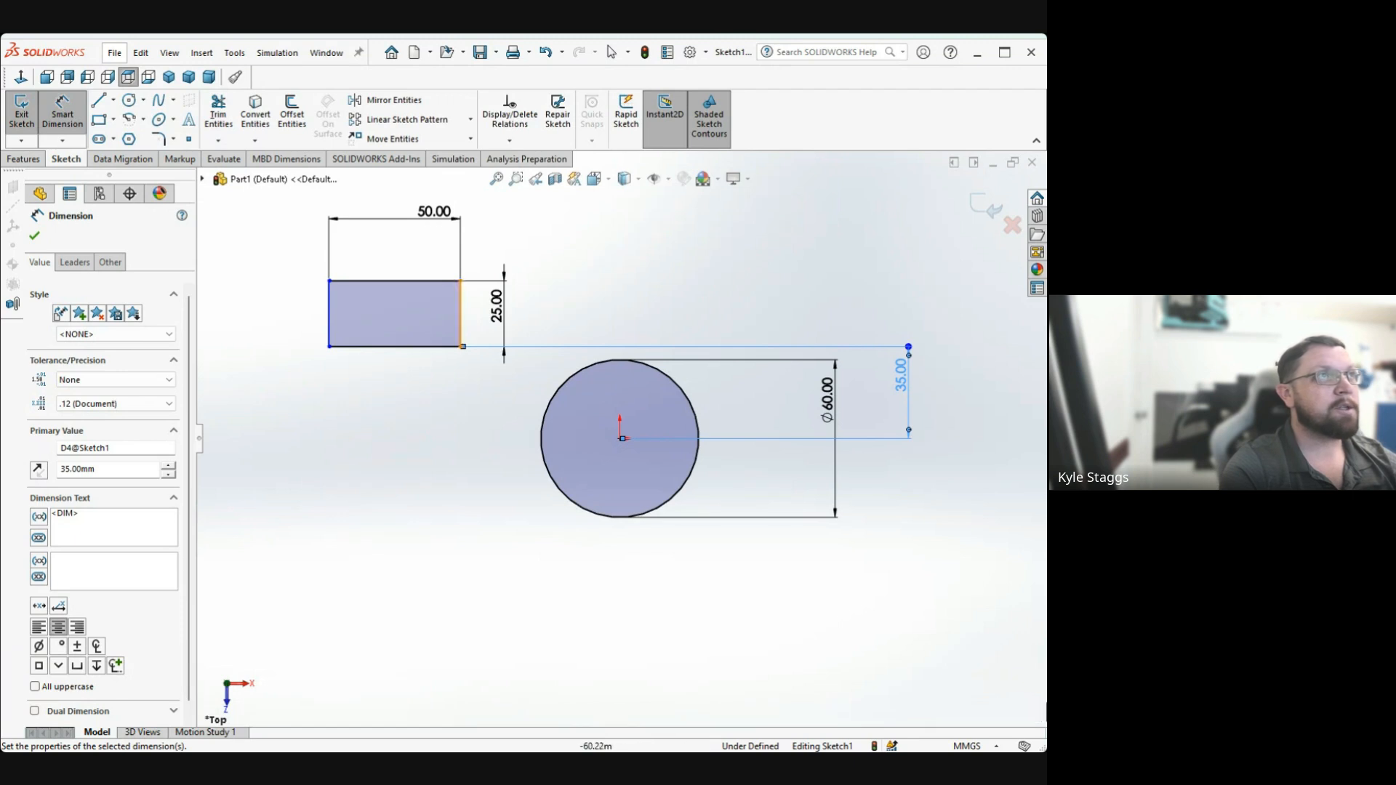
key("Escape")
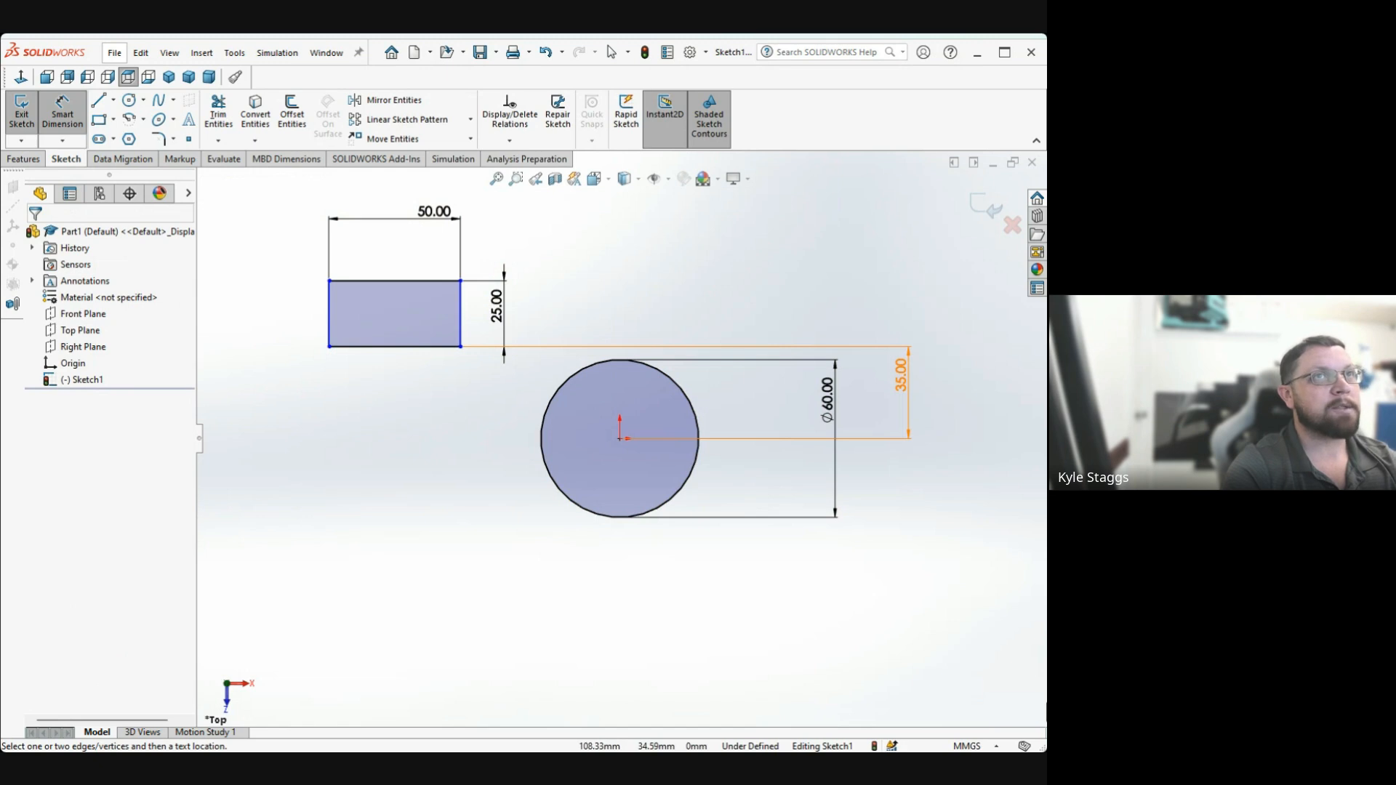
Delete the 35 mm vertical dimension between the origin and the rectangle's corner, keeping Smart Dimension ready
left_click(907, 356)
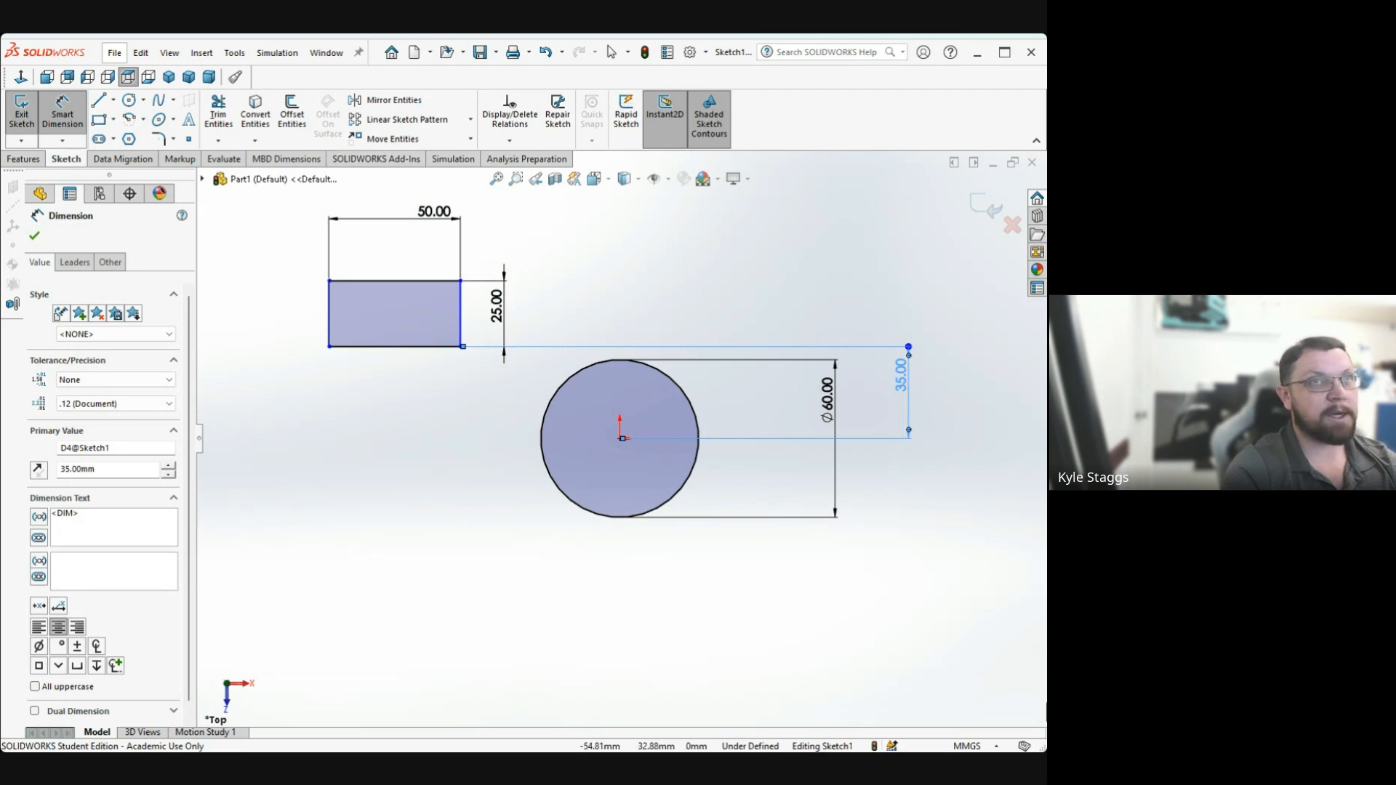
key("Escape")
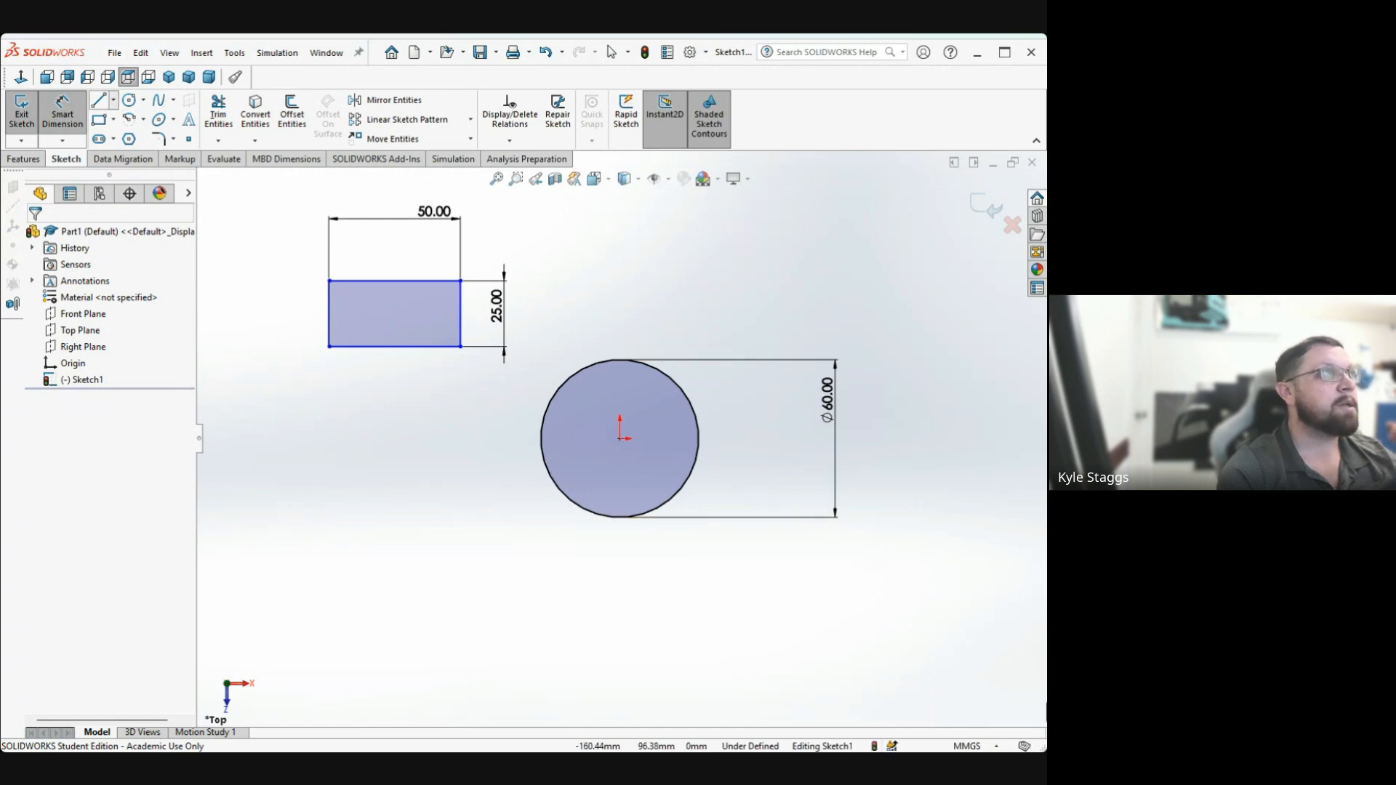
left_click(63, 113)
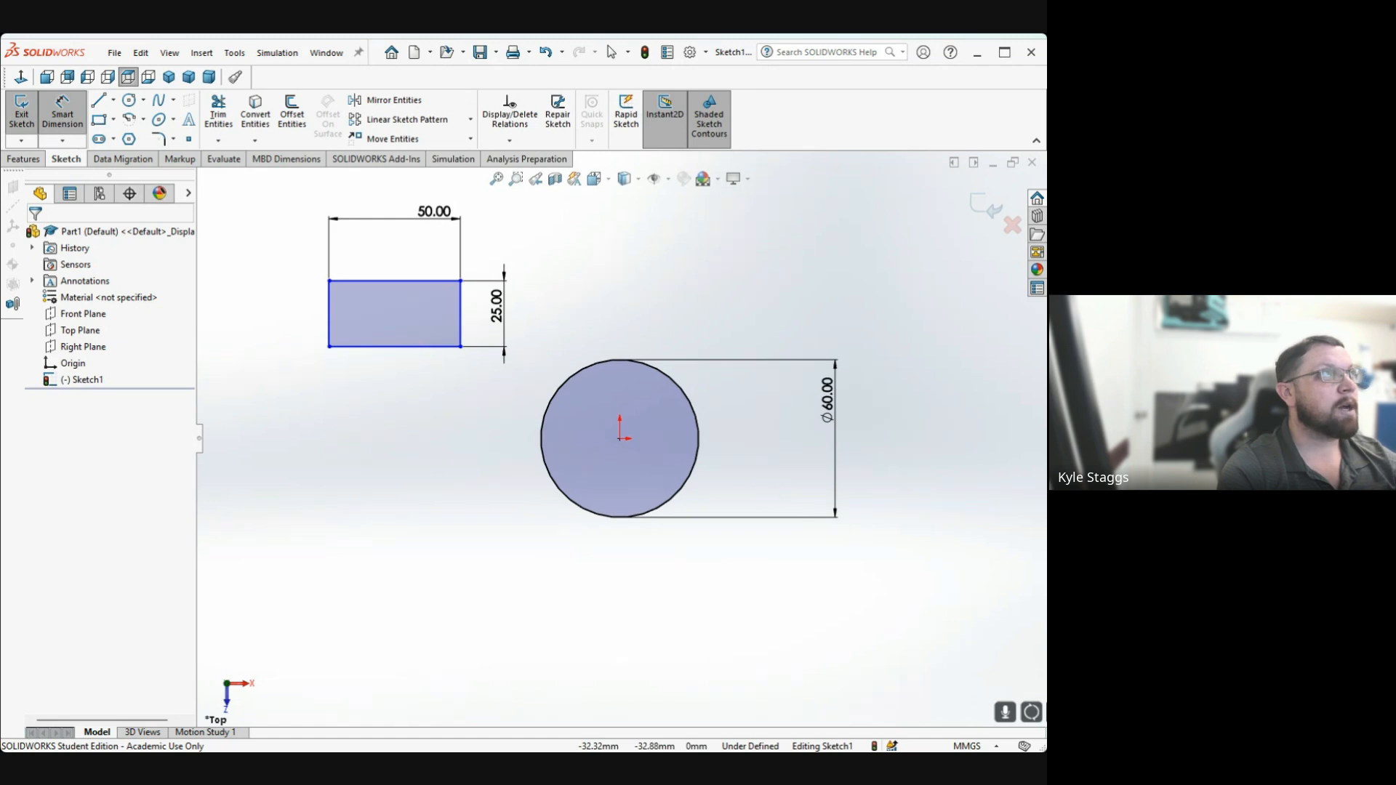
Sketch a vertical centerline about 240 mm long through the origin, from below the circle to well above it
key("Escape")
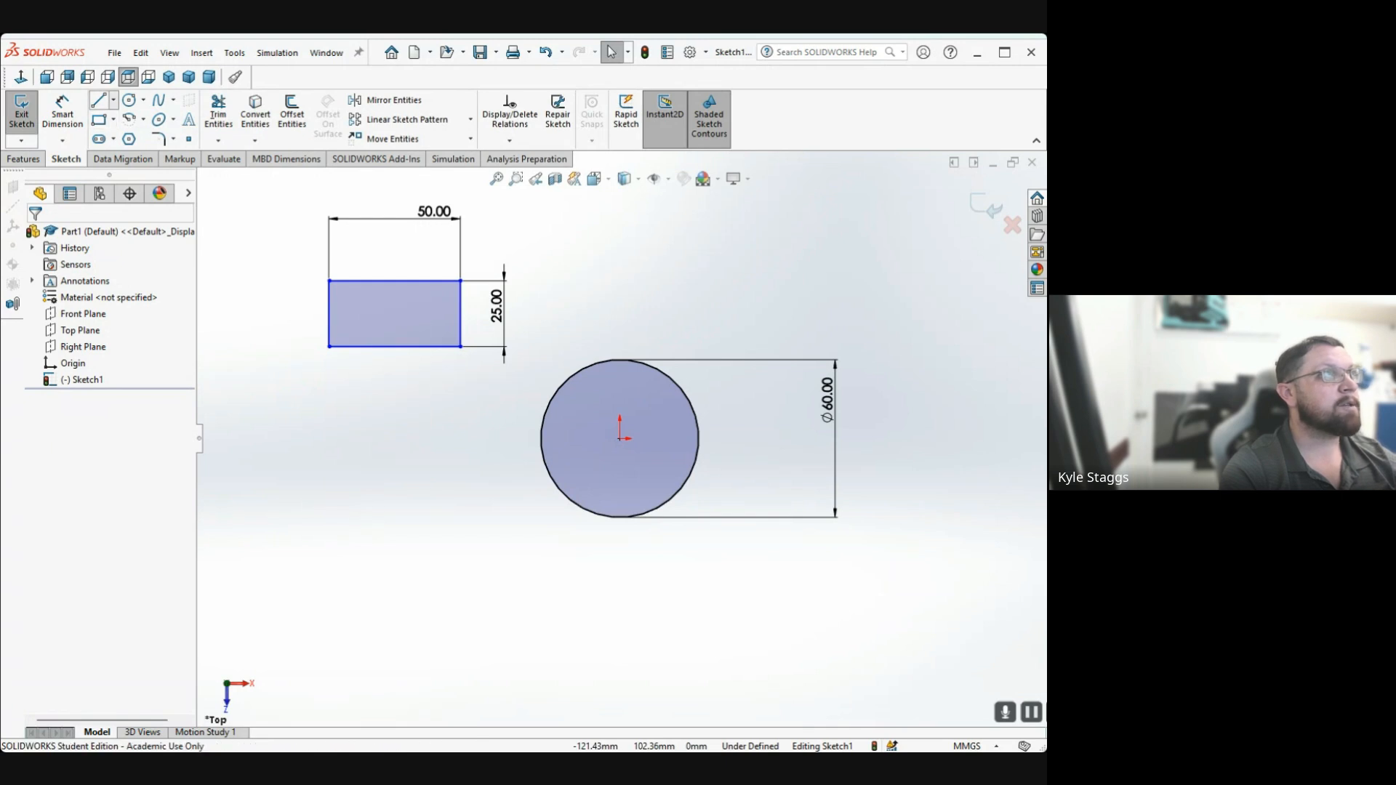
left_click(99, 100)
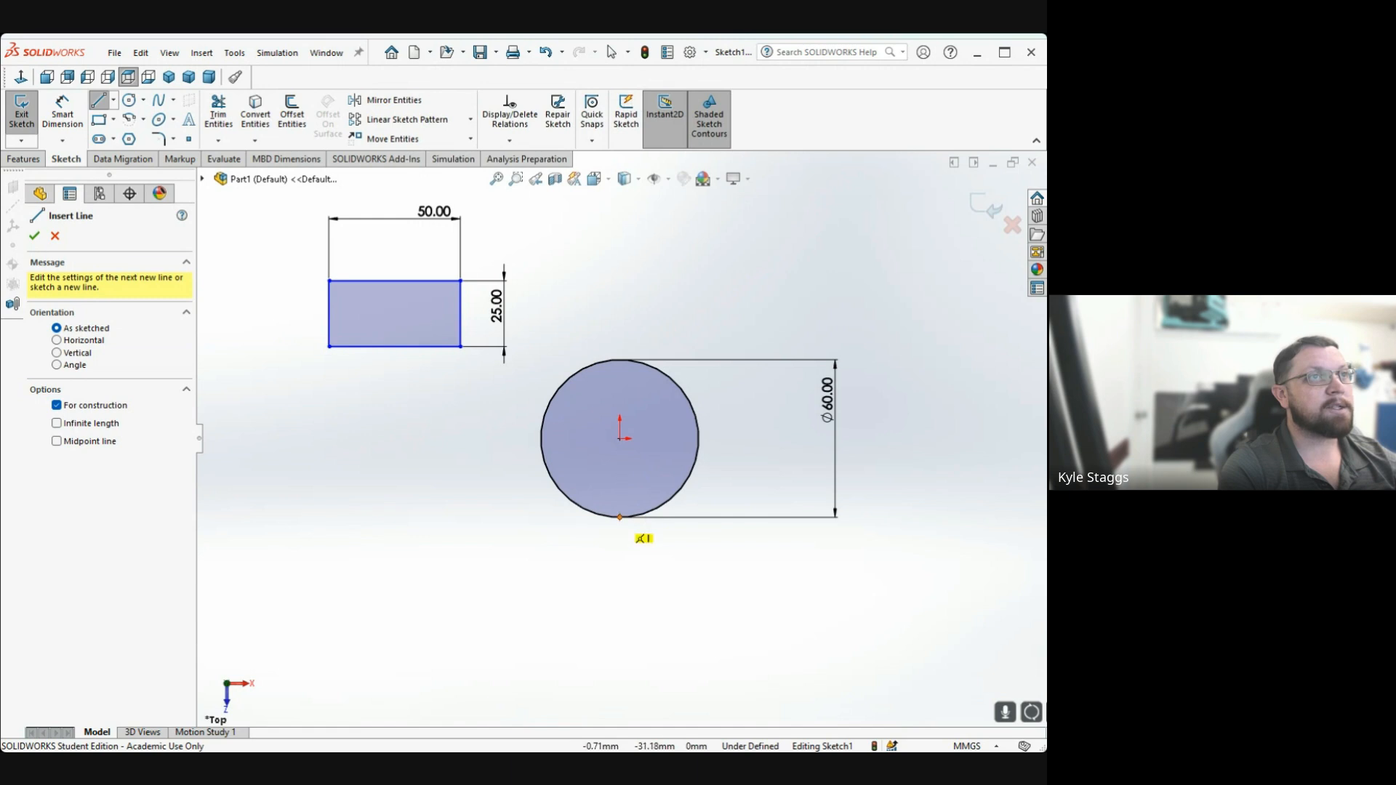
left_click(620, 438)
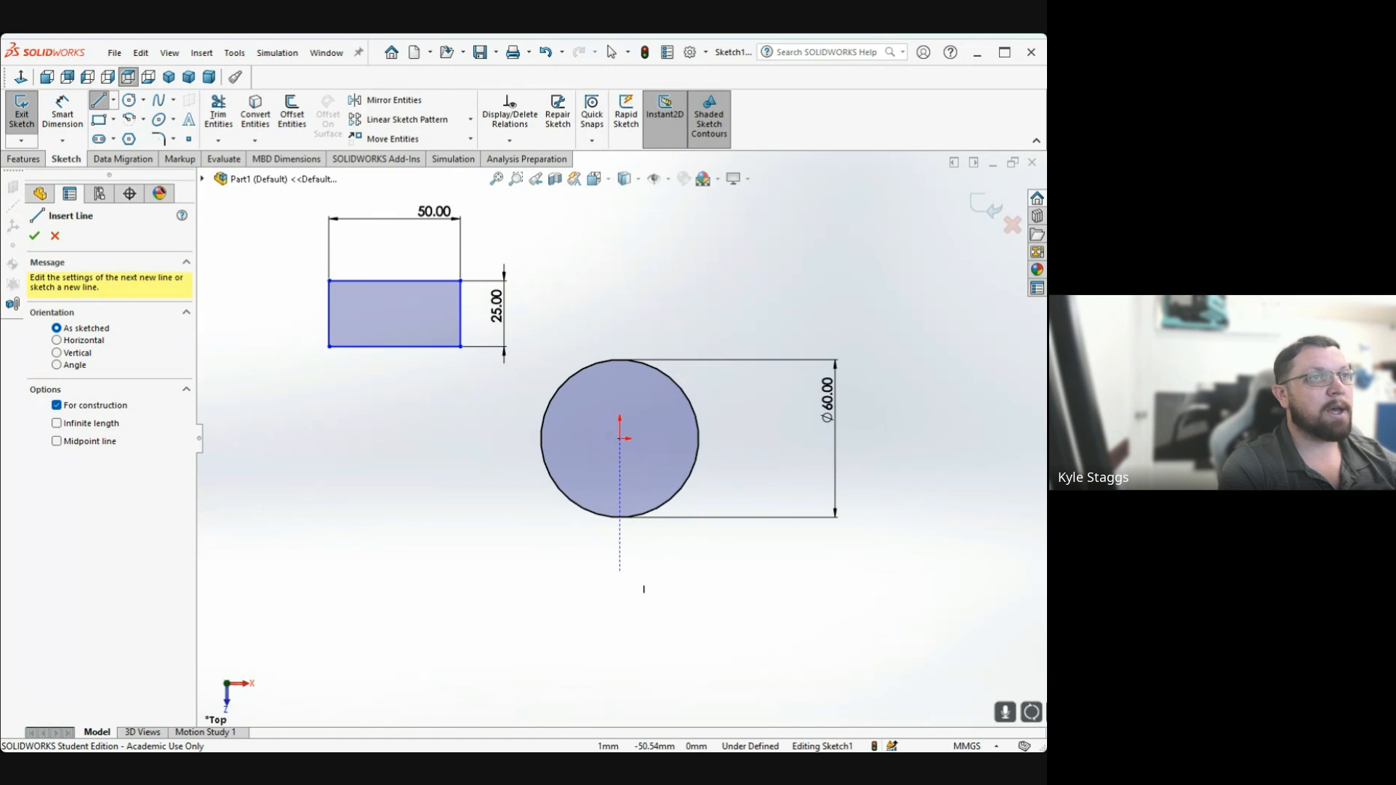
left_click(621, 572)
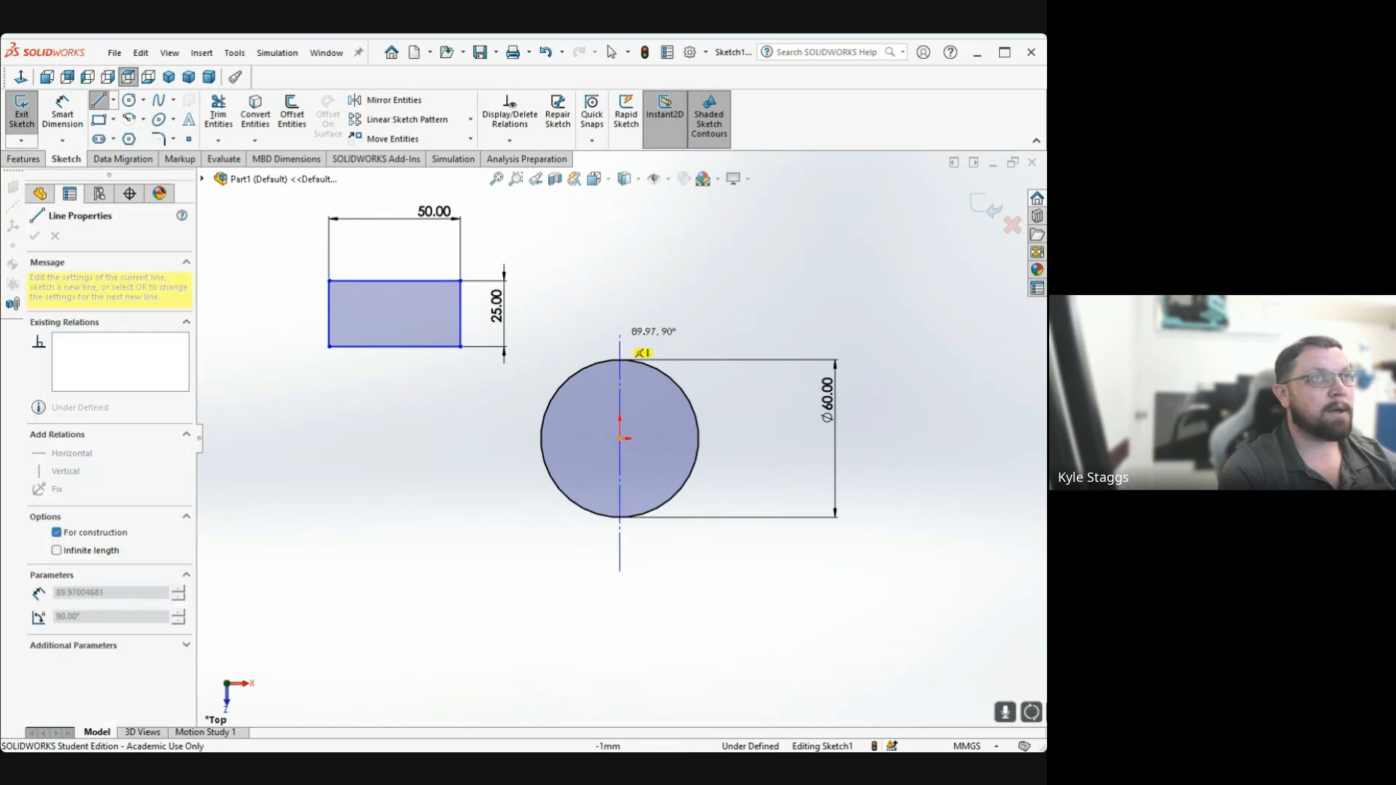
scroll(617, 203, "up", 1)
scroll(620, 244, "up", 3)
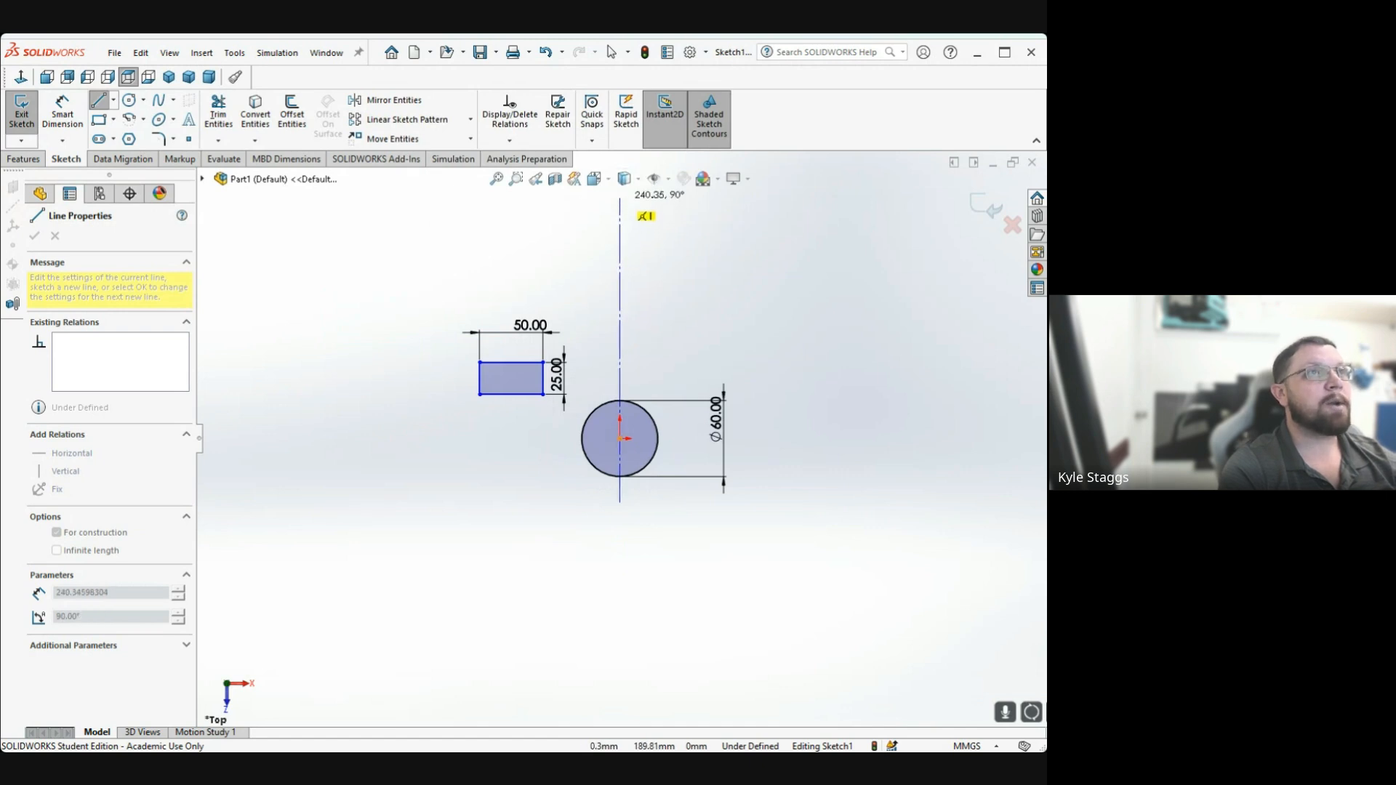
left_click(619, 199)
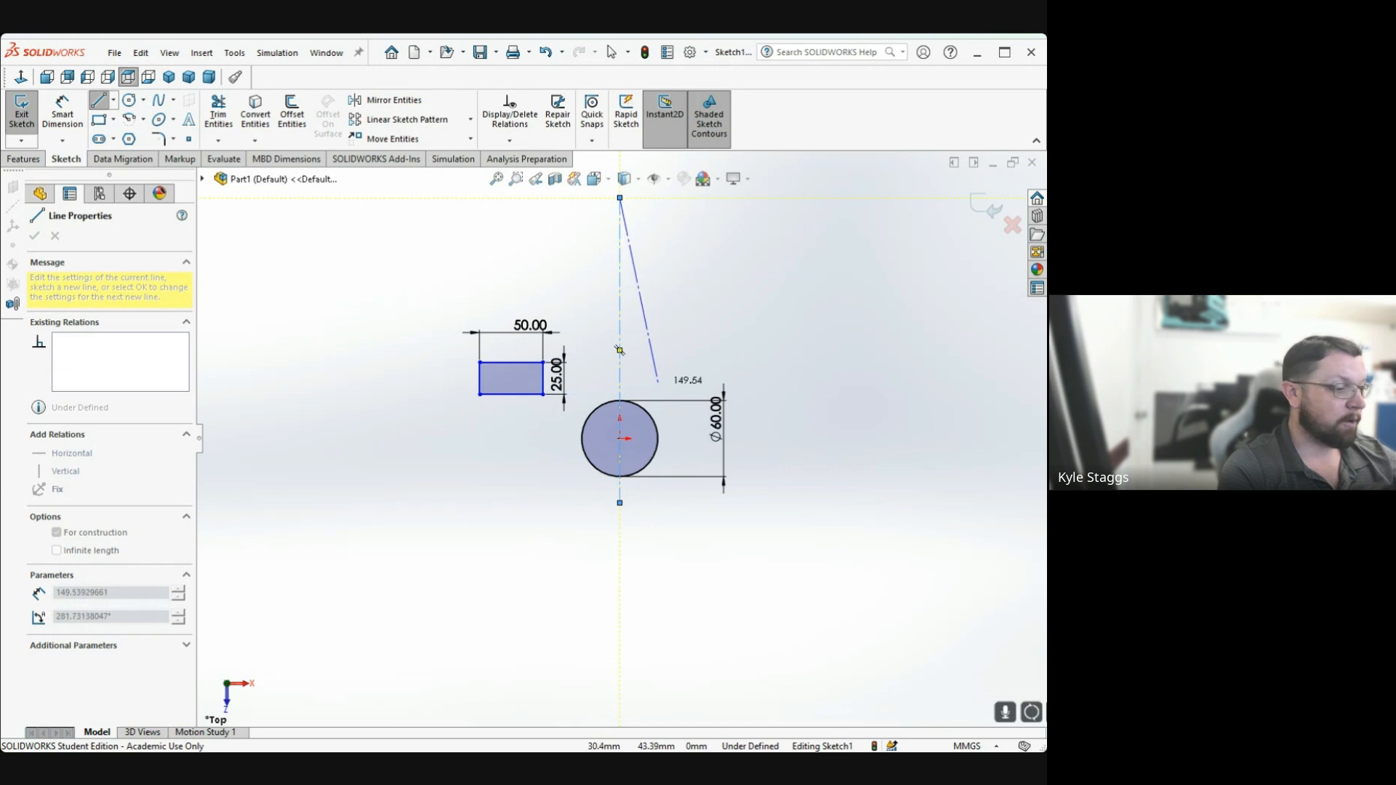
key("Escape")
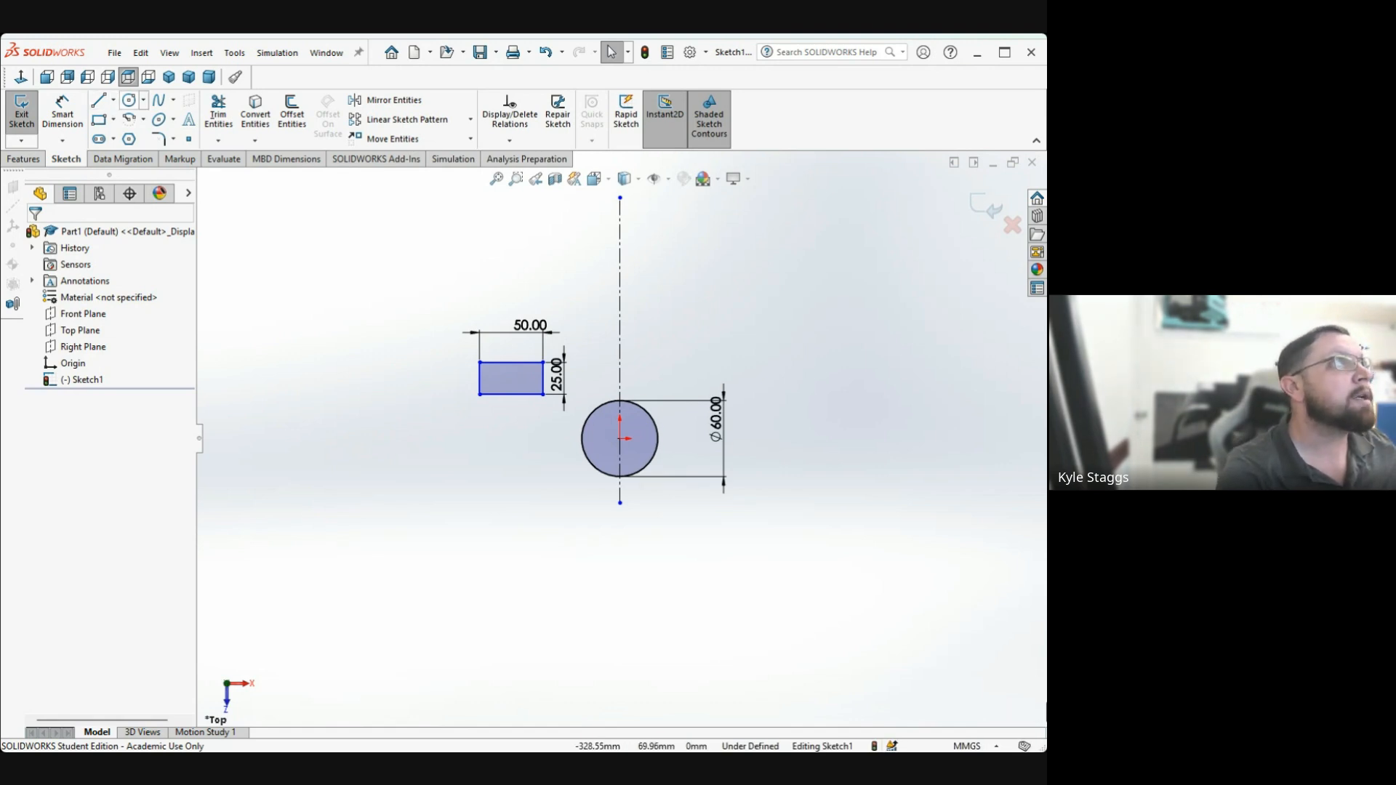
Sketch a horizontal centerline about 289 mm long through the origin, from just left of the circle far to its right
left_click(130, 100)
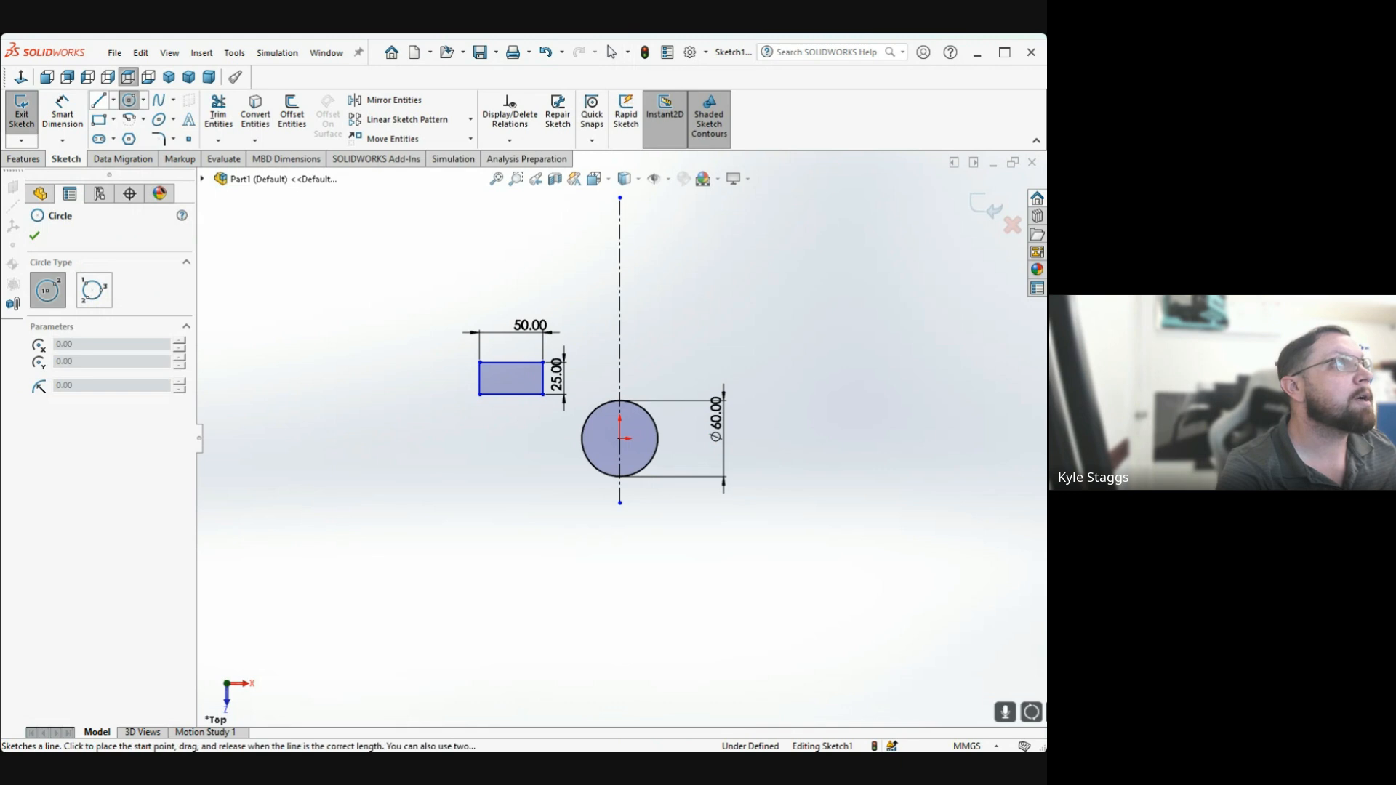
left_click(98, 99)
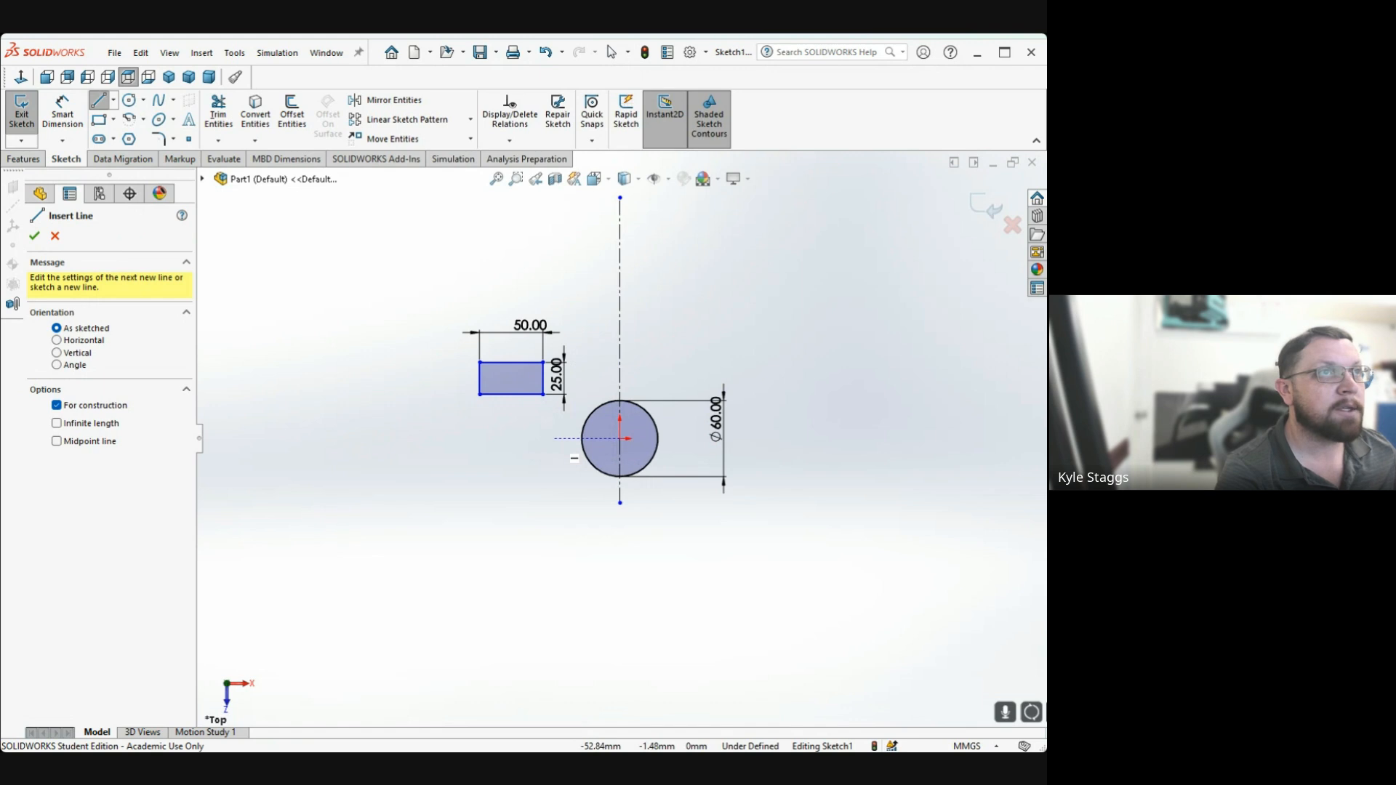
left_click(554, 439)
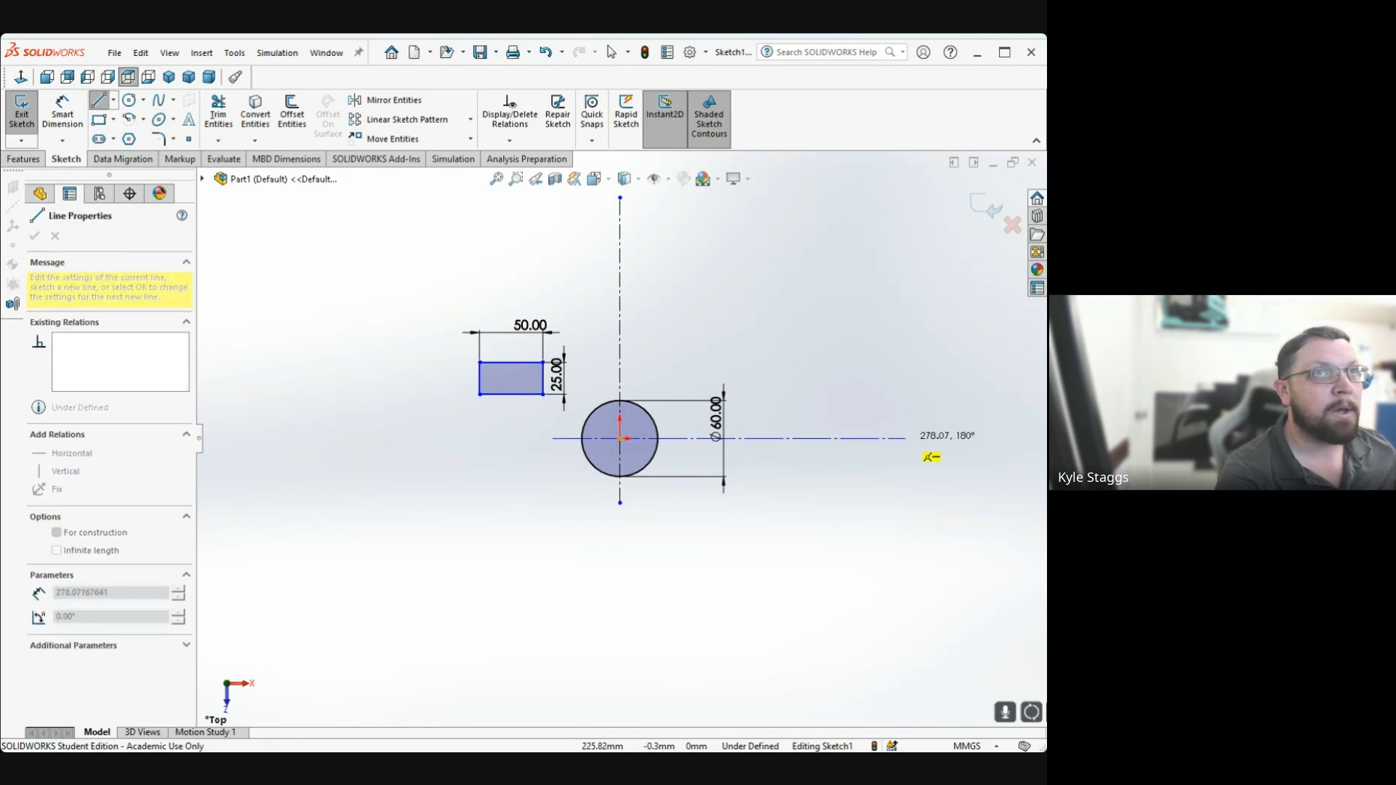
left_click(920, 438)
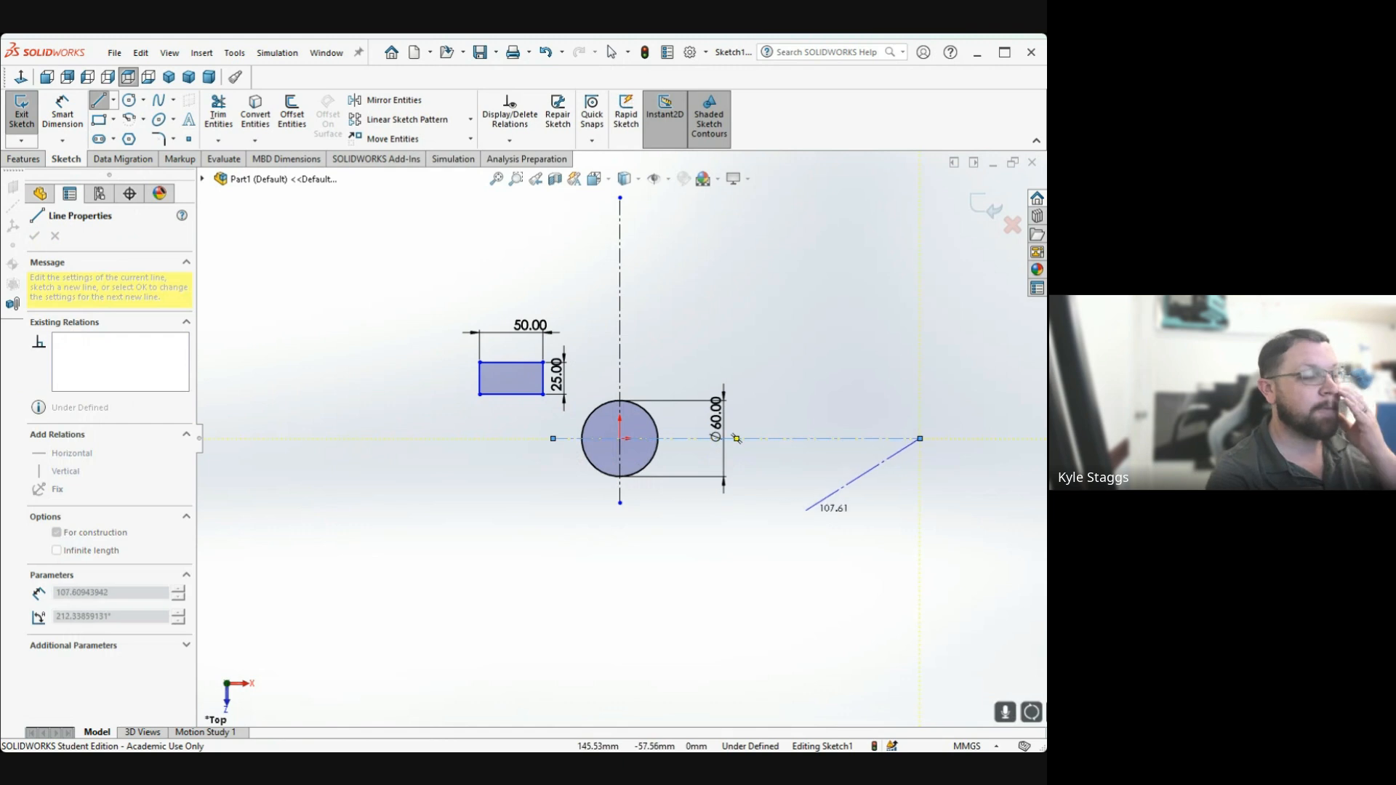
key("Escape")
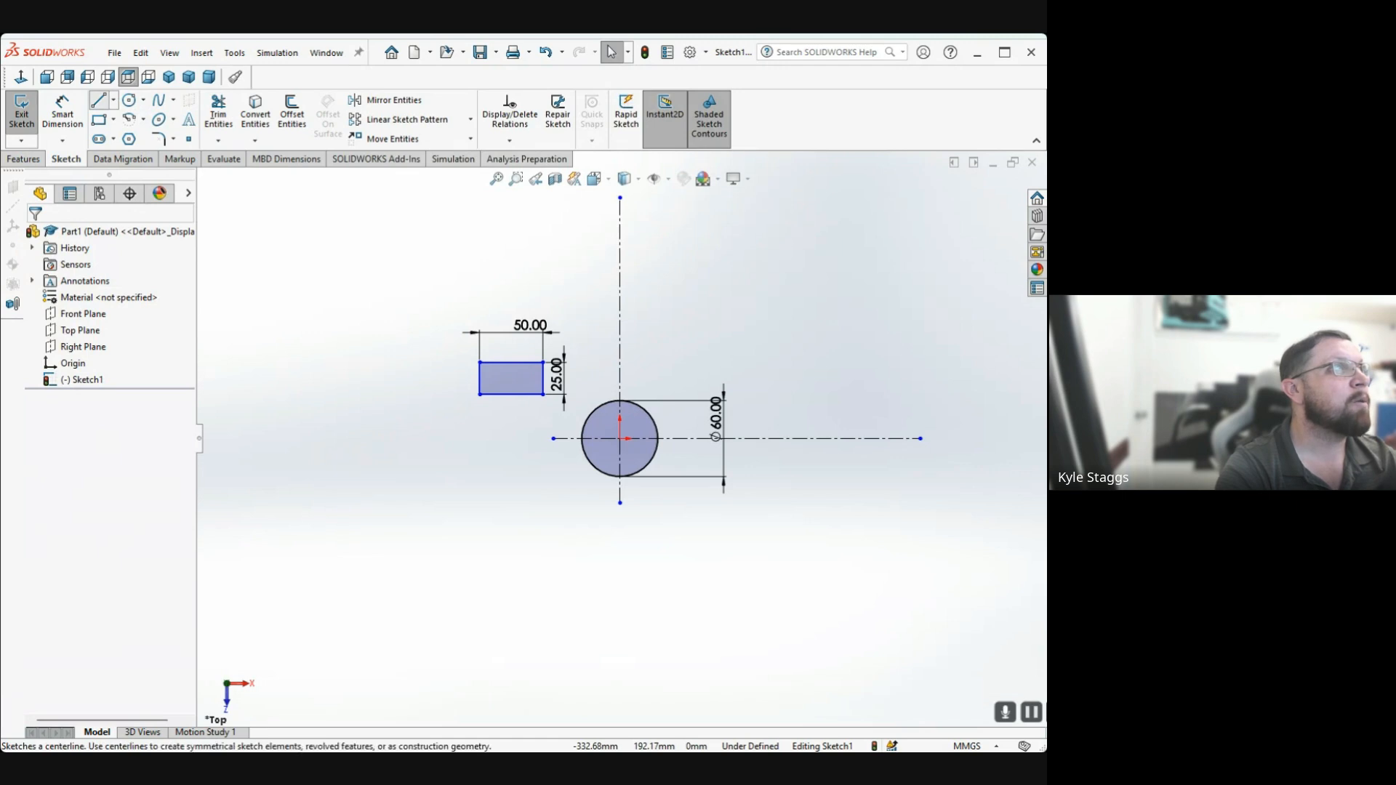
Sketch a second vertical centerline about 101 mm right of the first, with its ends level with the first one's ends
left_click(100, 100)
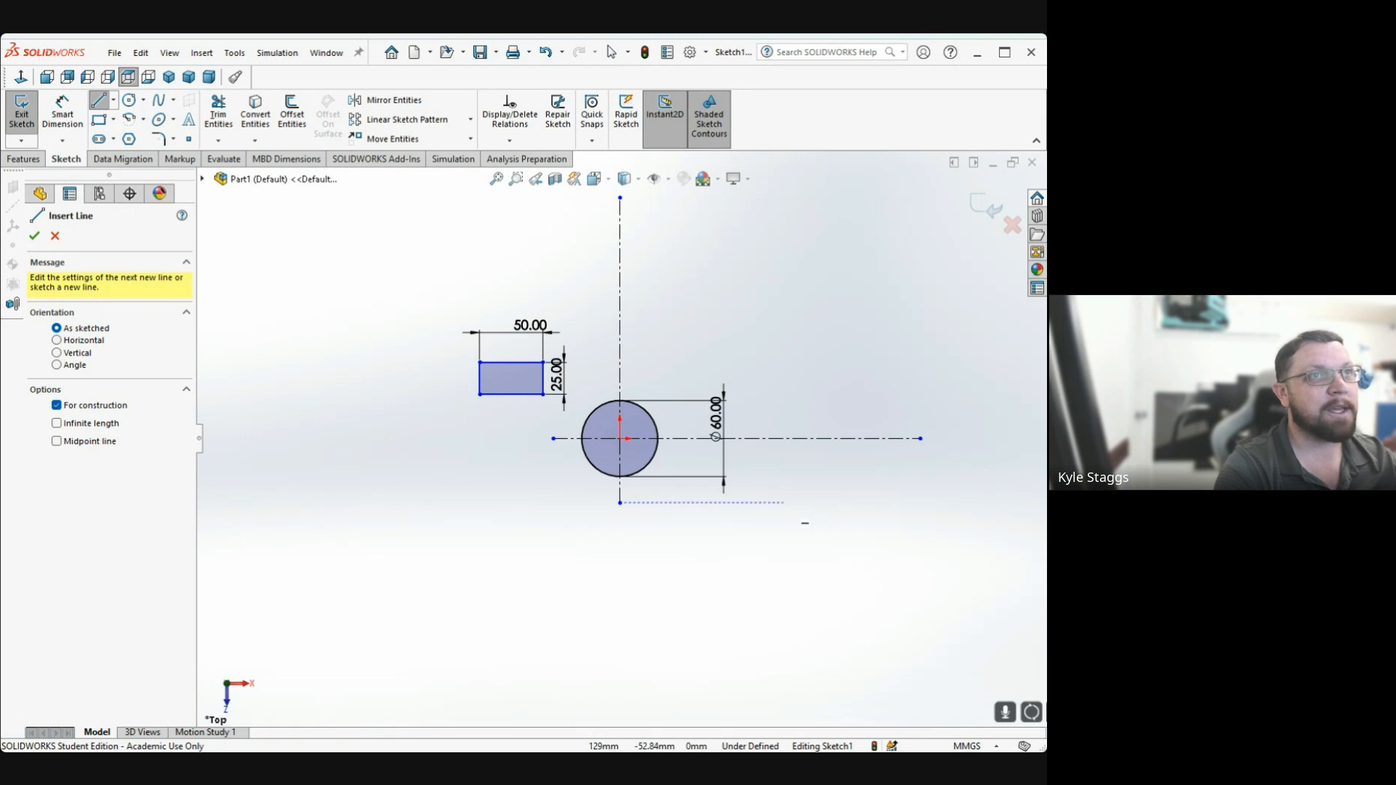
left_click(748, 502)
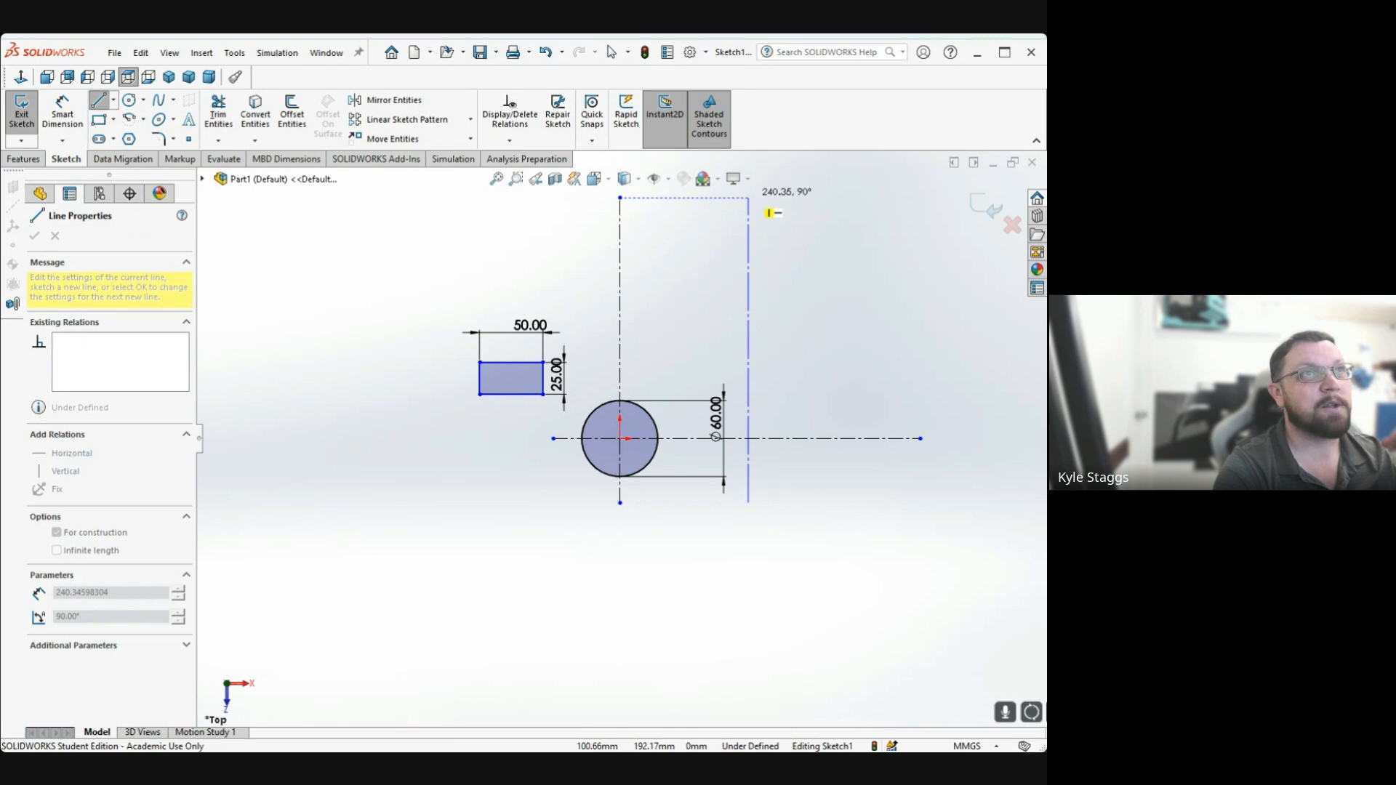
left_click(749, 198)
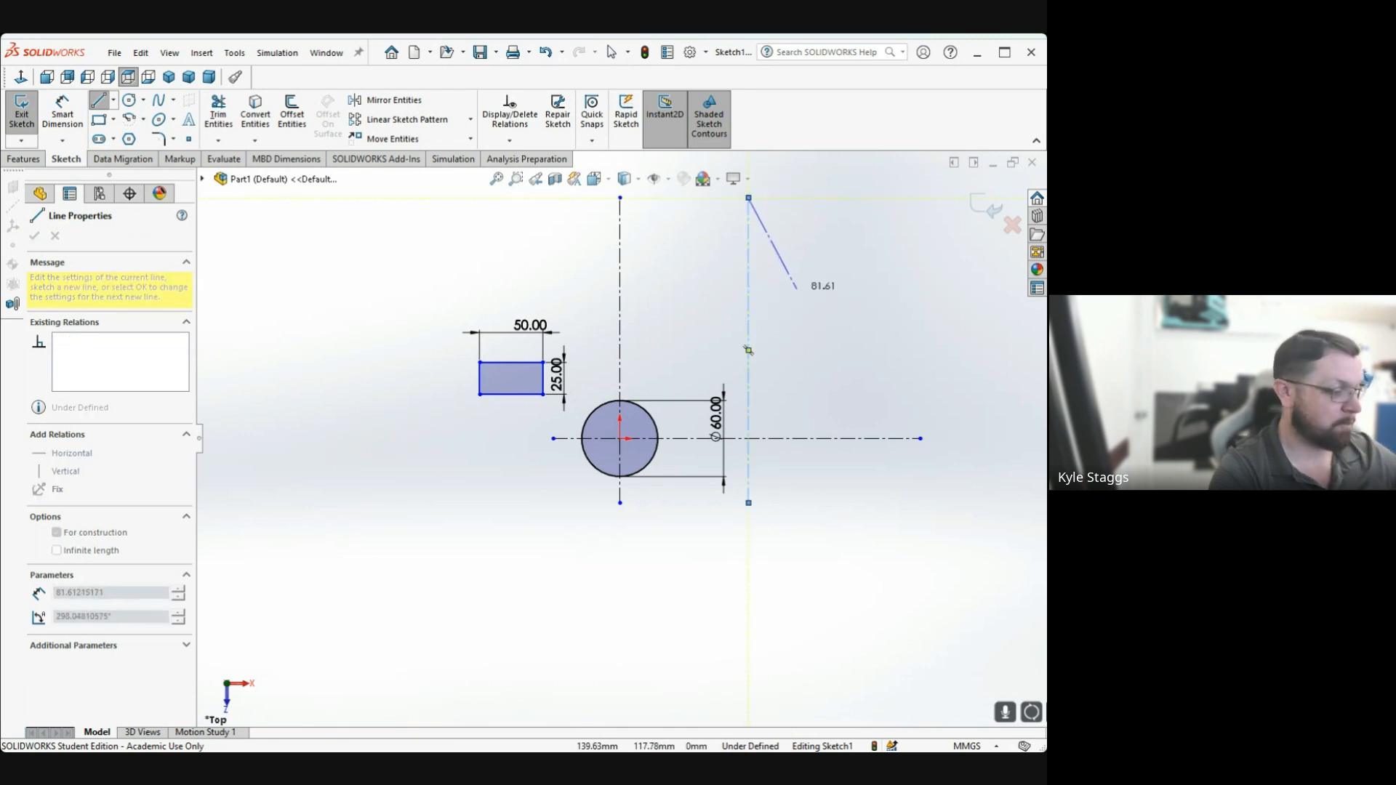
key("Escape")
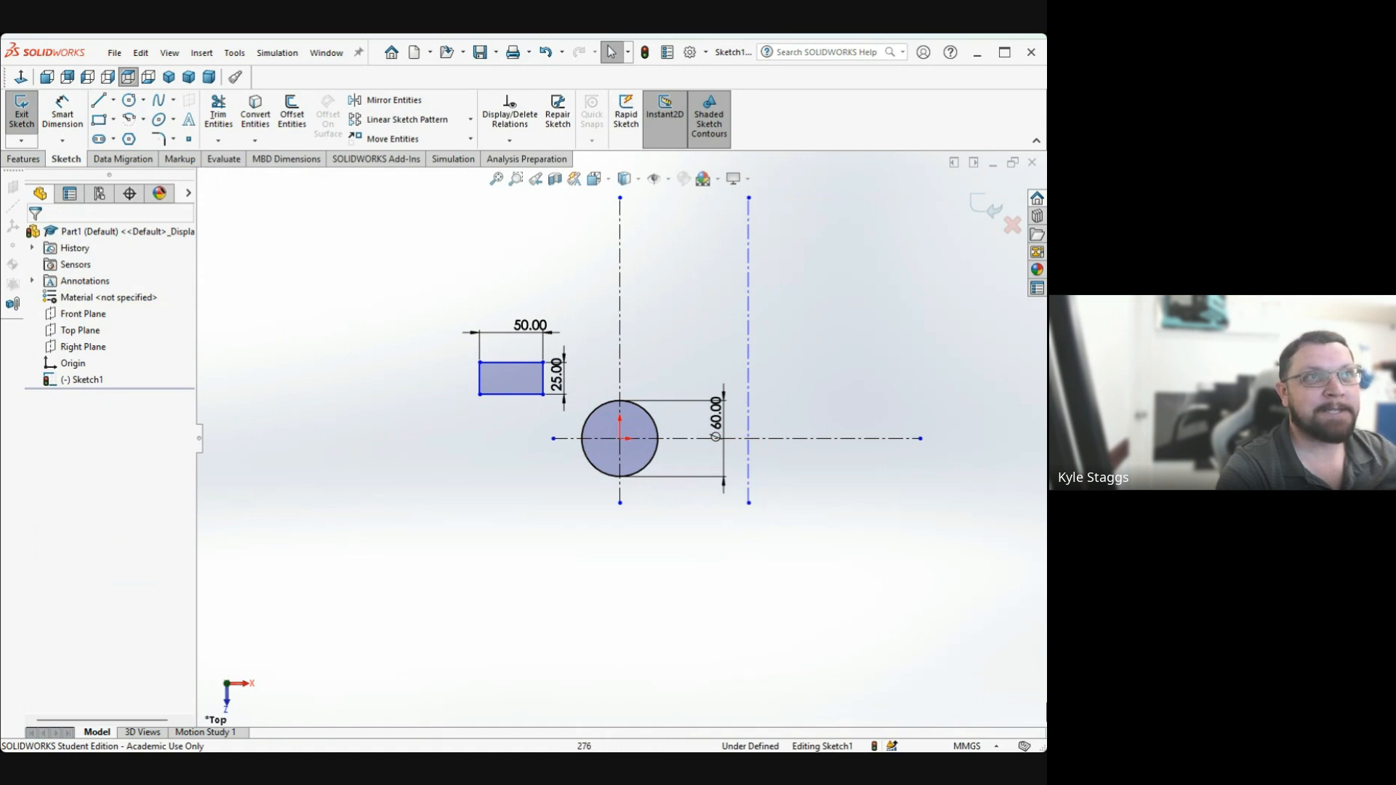
Dimension the horizontal distance between the two vertical centerlines as 70 mm
key("d")
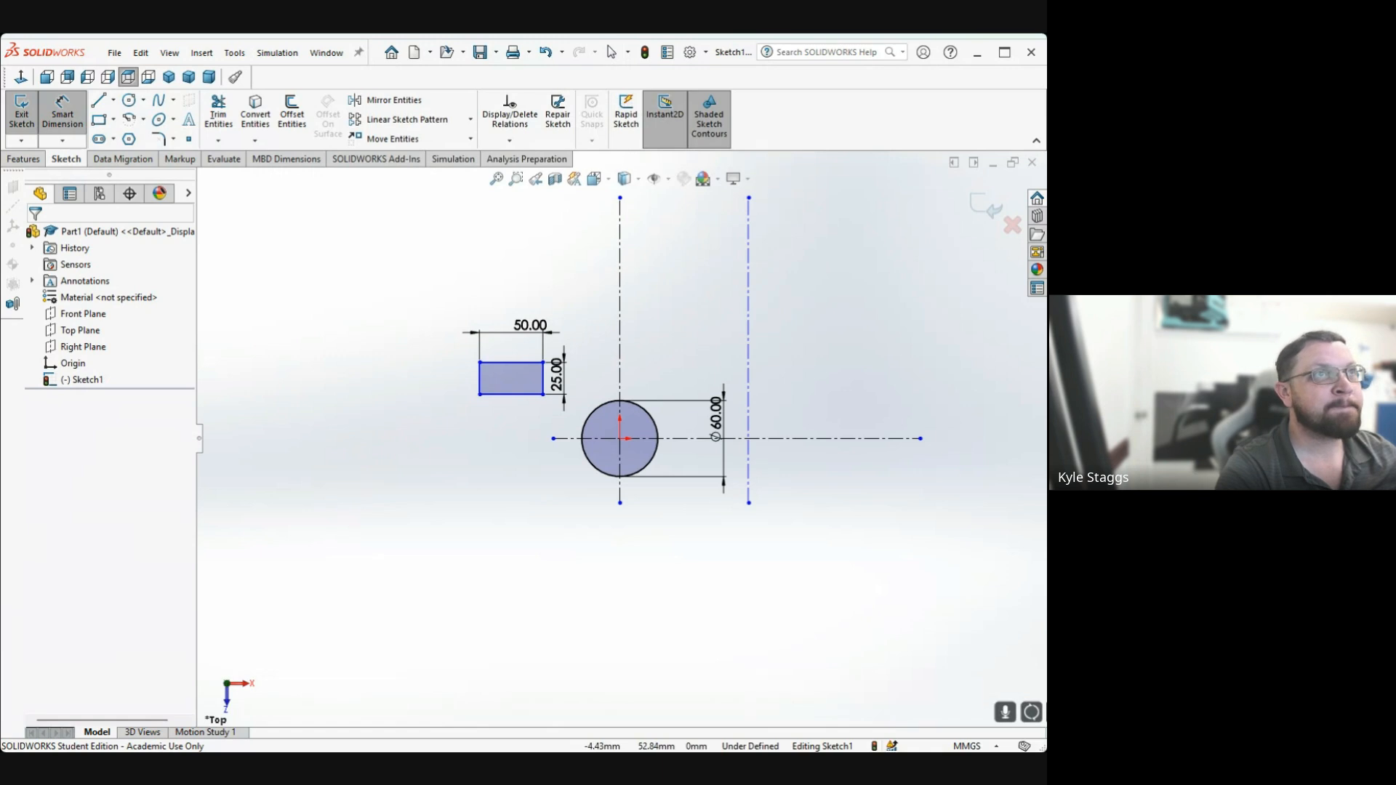
left_click(749, 364)
left_click(619, 363)
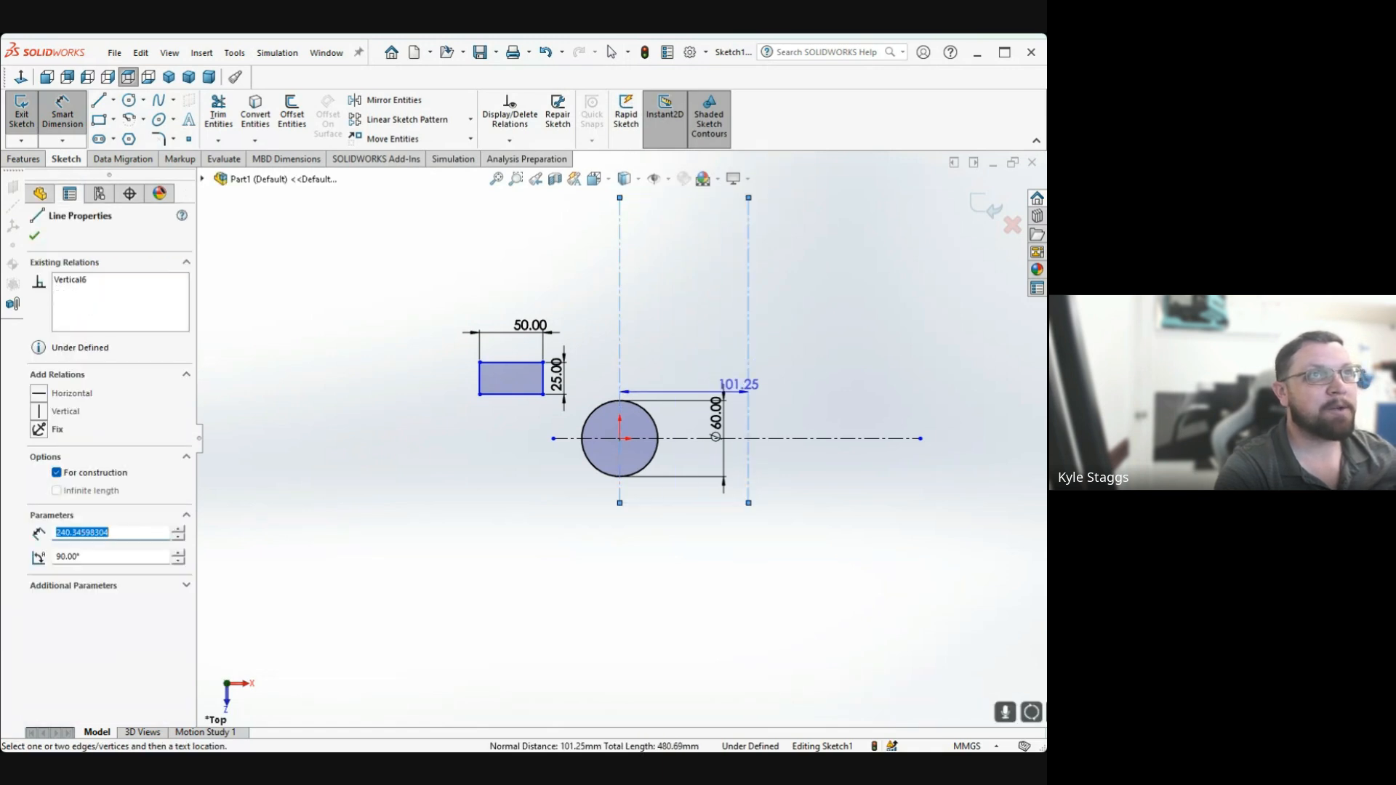
left_click(742, 530)
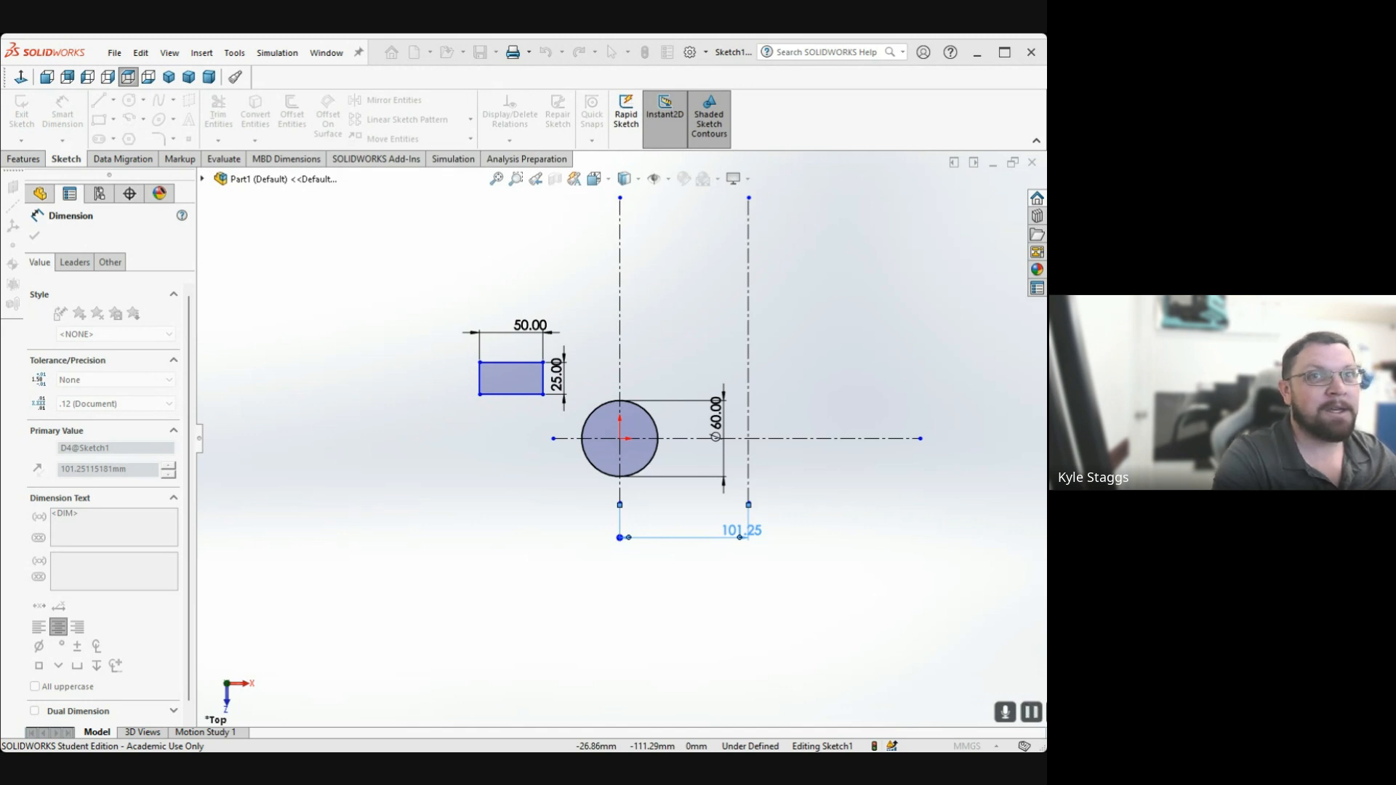
type("70")
key("Return")
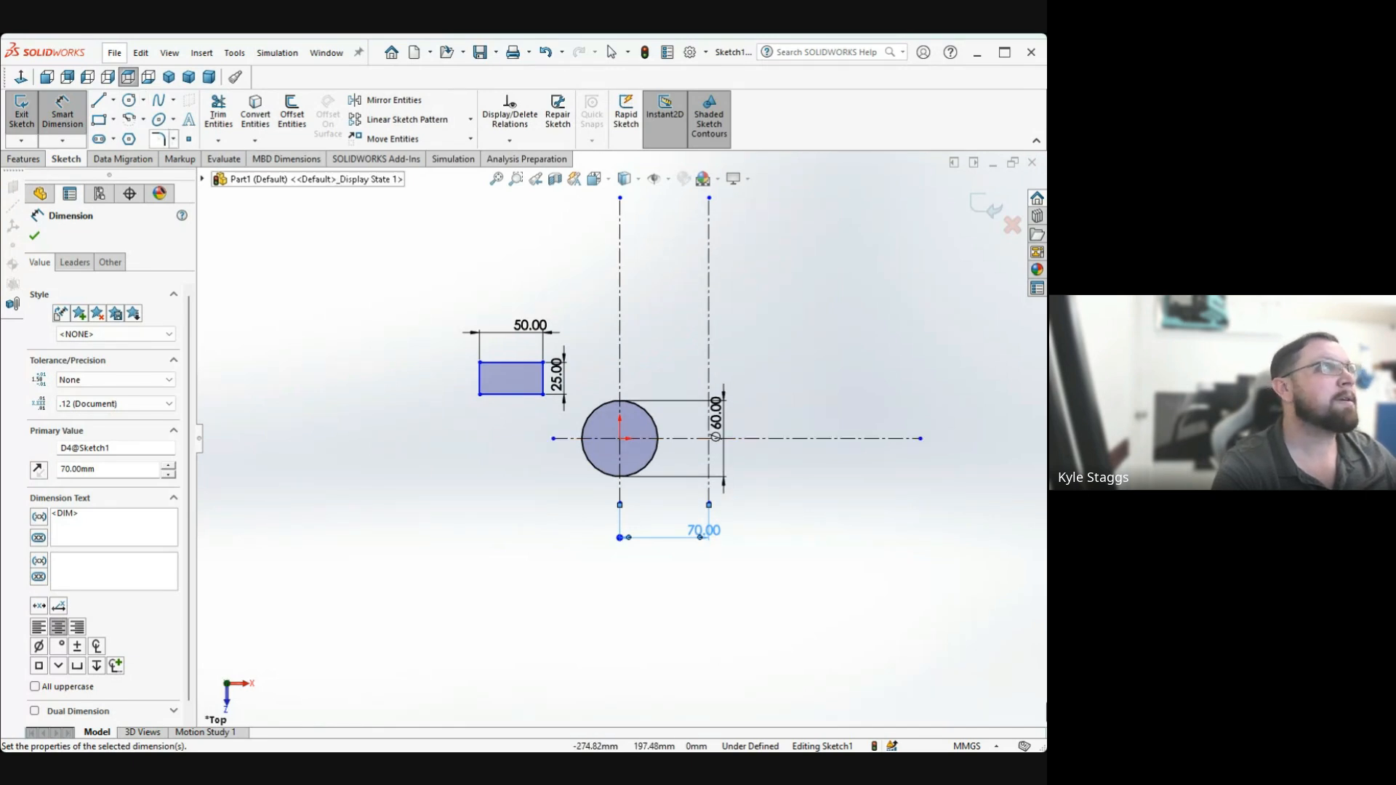
left_click(372, 330)
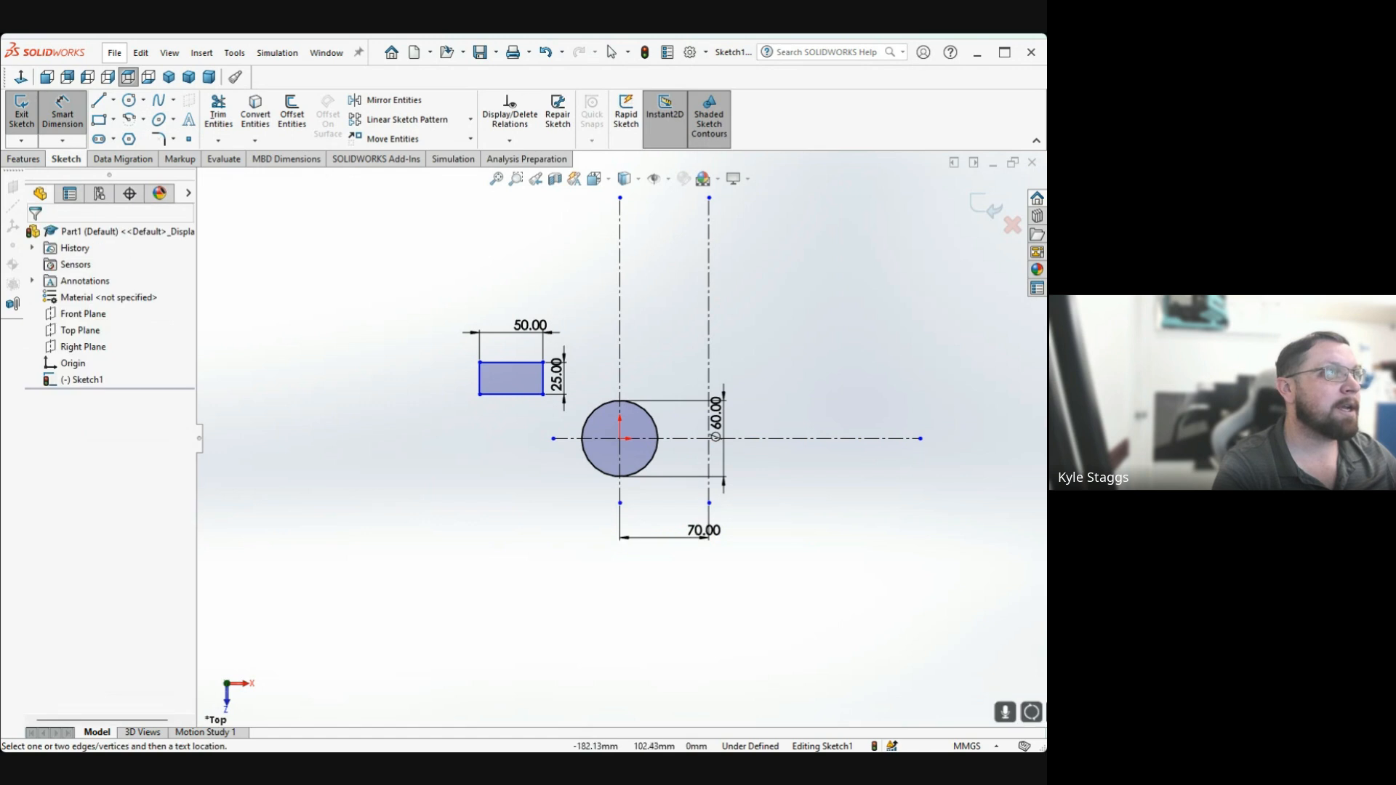
key("Escape")
Delete the 50 × 25 mm rectangle together with its dimensions
mouse_move(410, 297)
left_mouse_down()
mouse_move(514, 353)
mouse_move(569, 417)
left_mouse_up()
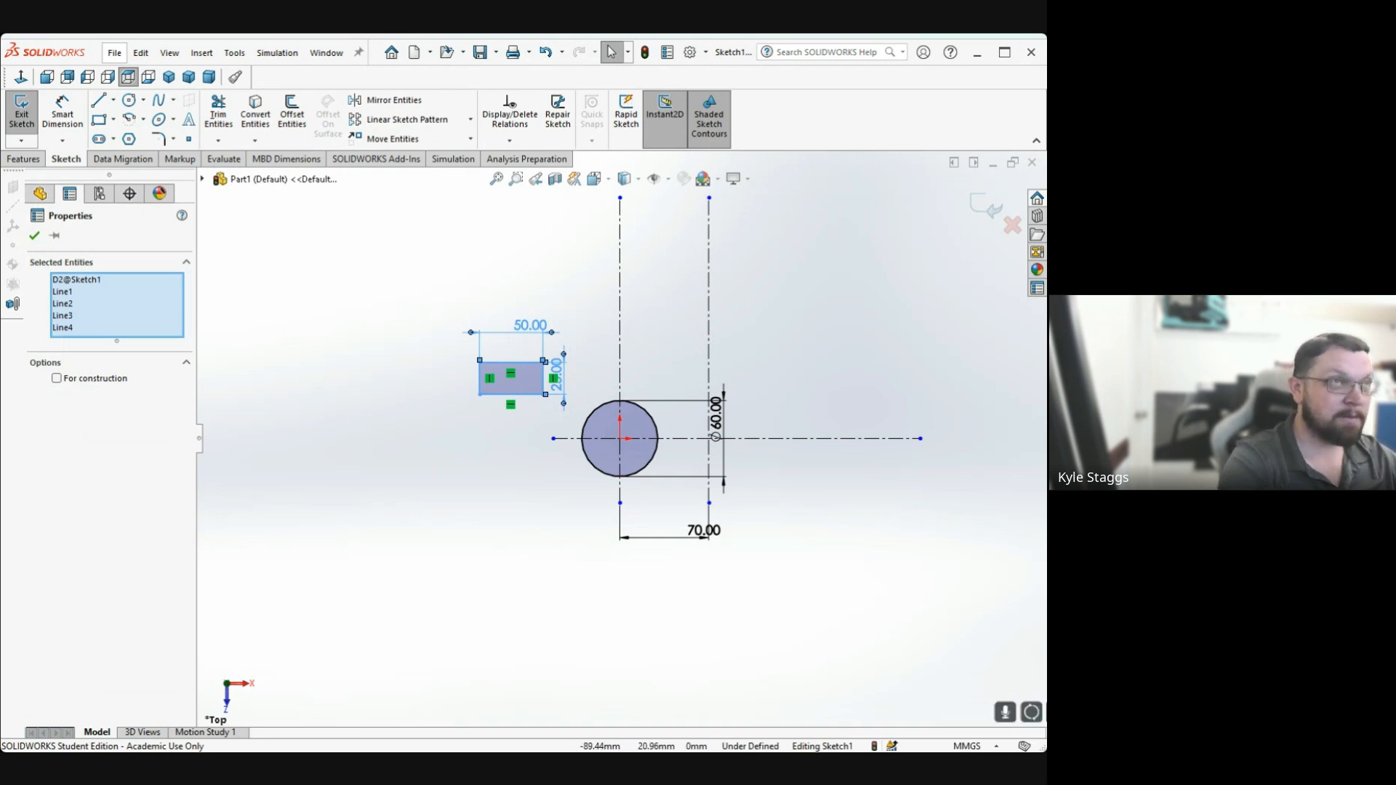
key("Delete")
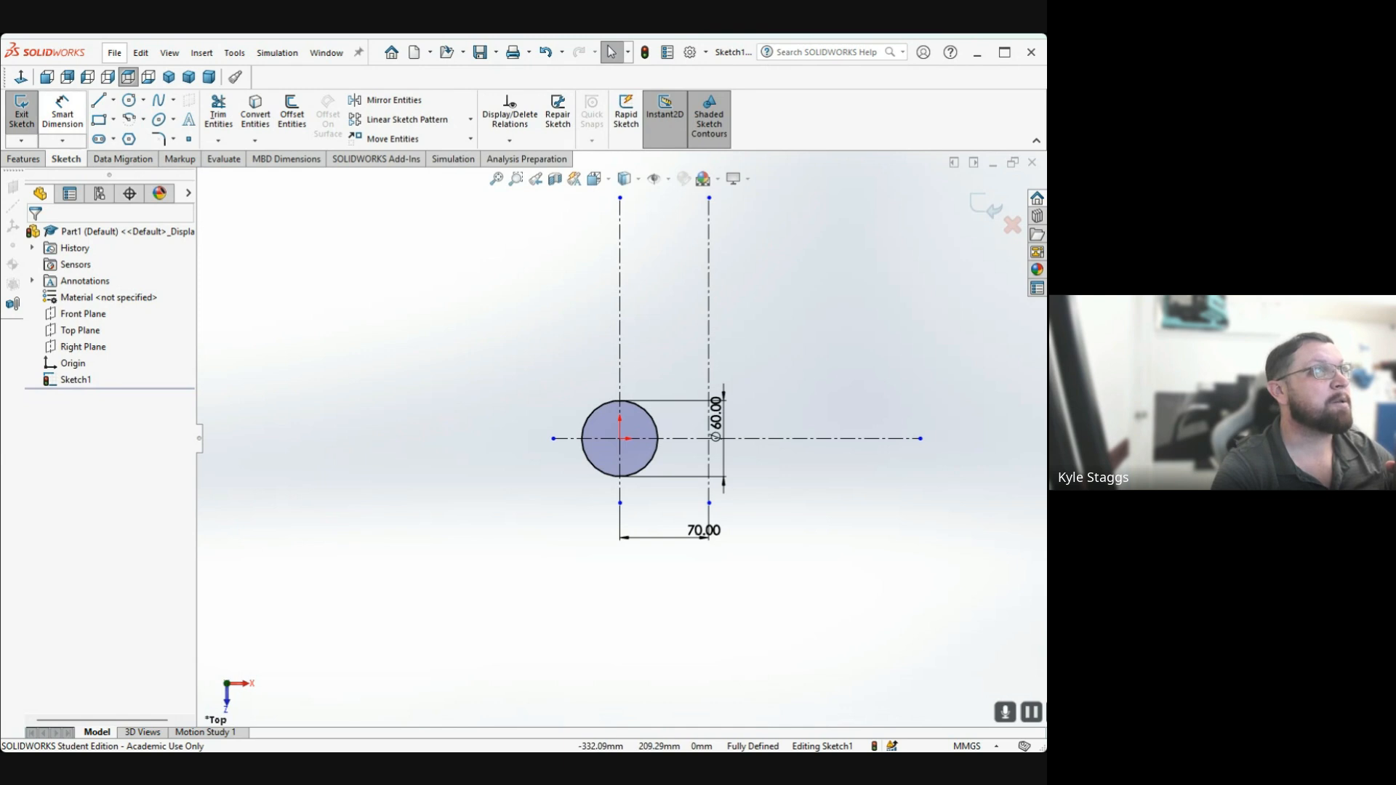
left_click(129, 100)
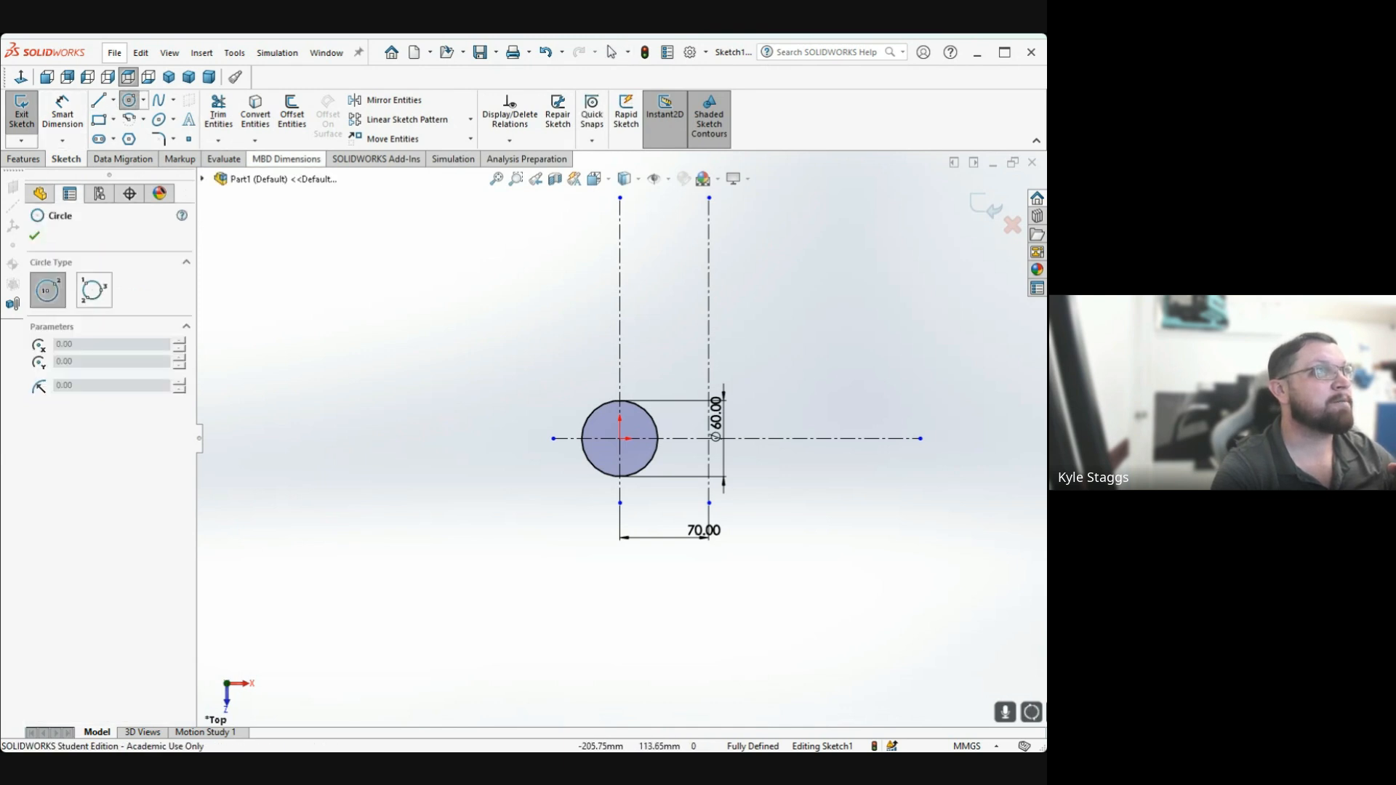
scroll(719, 440, "down", 5)
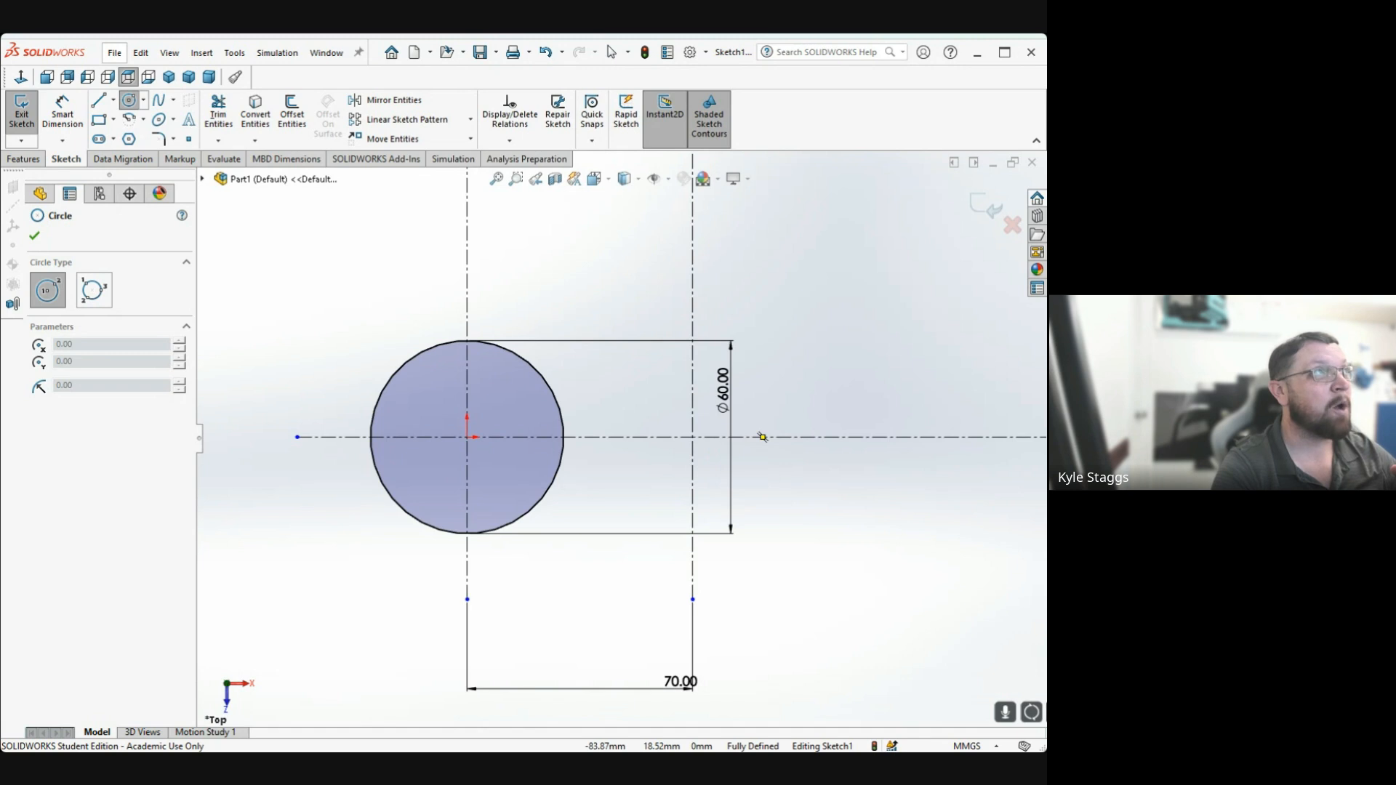
scroll(762, 437, "up", 5)
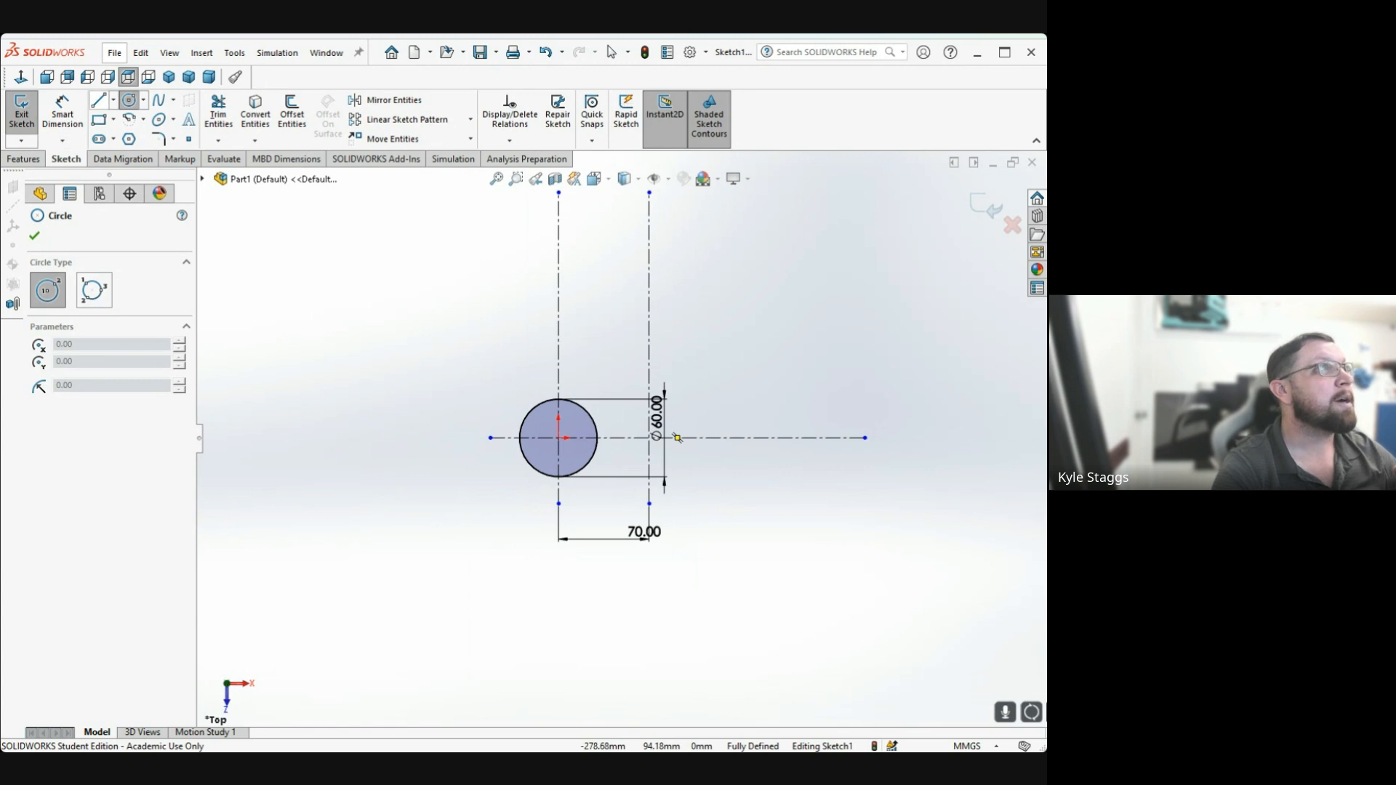
Sketch a second horizontal centerline about 112 mm above the first, with its ends aligned to the first one's endpoints
left_click(125, 136)
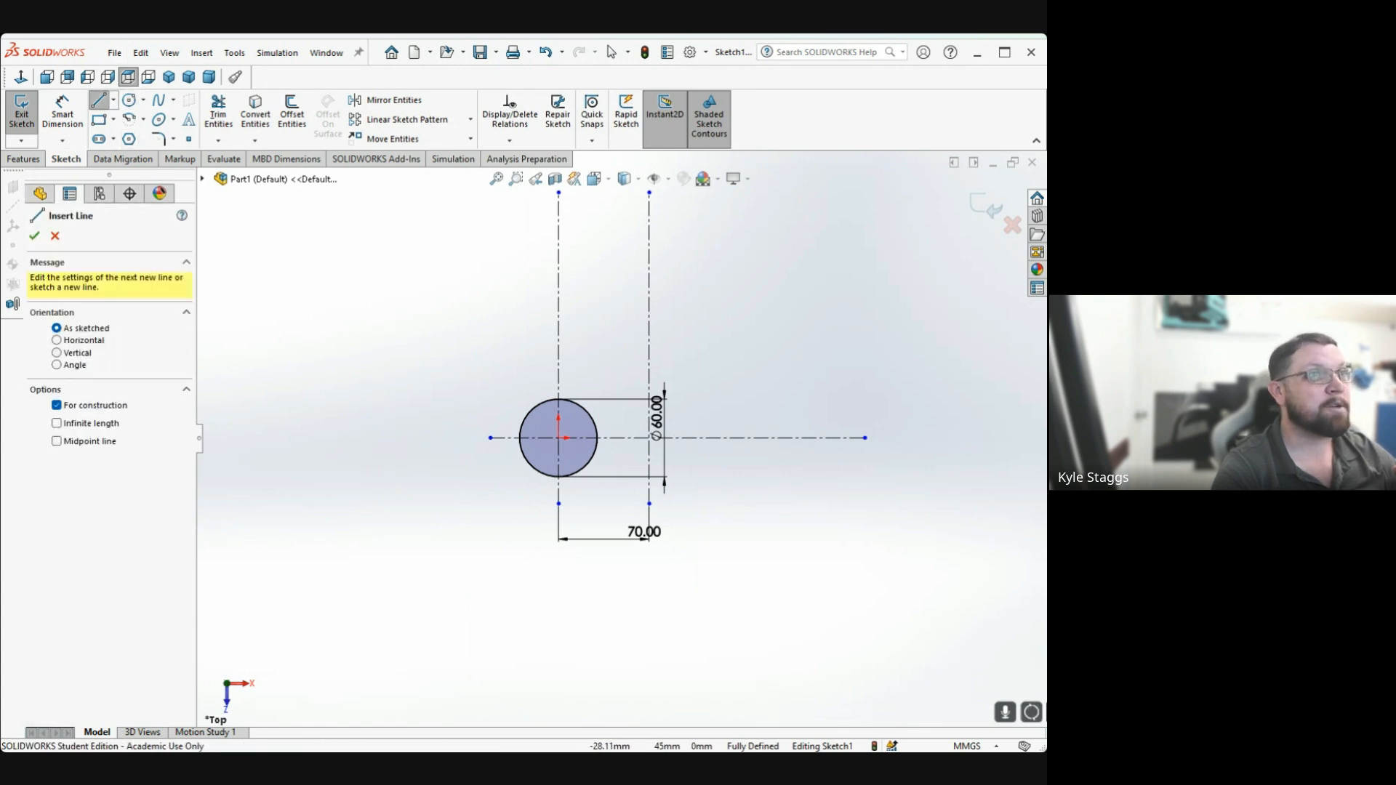
scroll(560, 364, "up", 4)
scroll(574, 345, "down", 5)
left_click(549, 615)
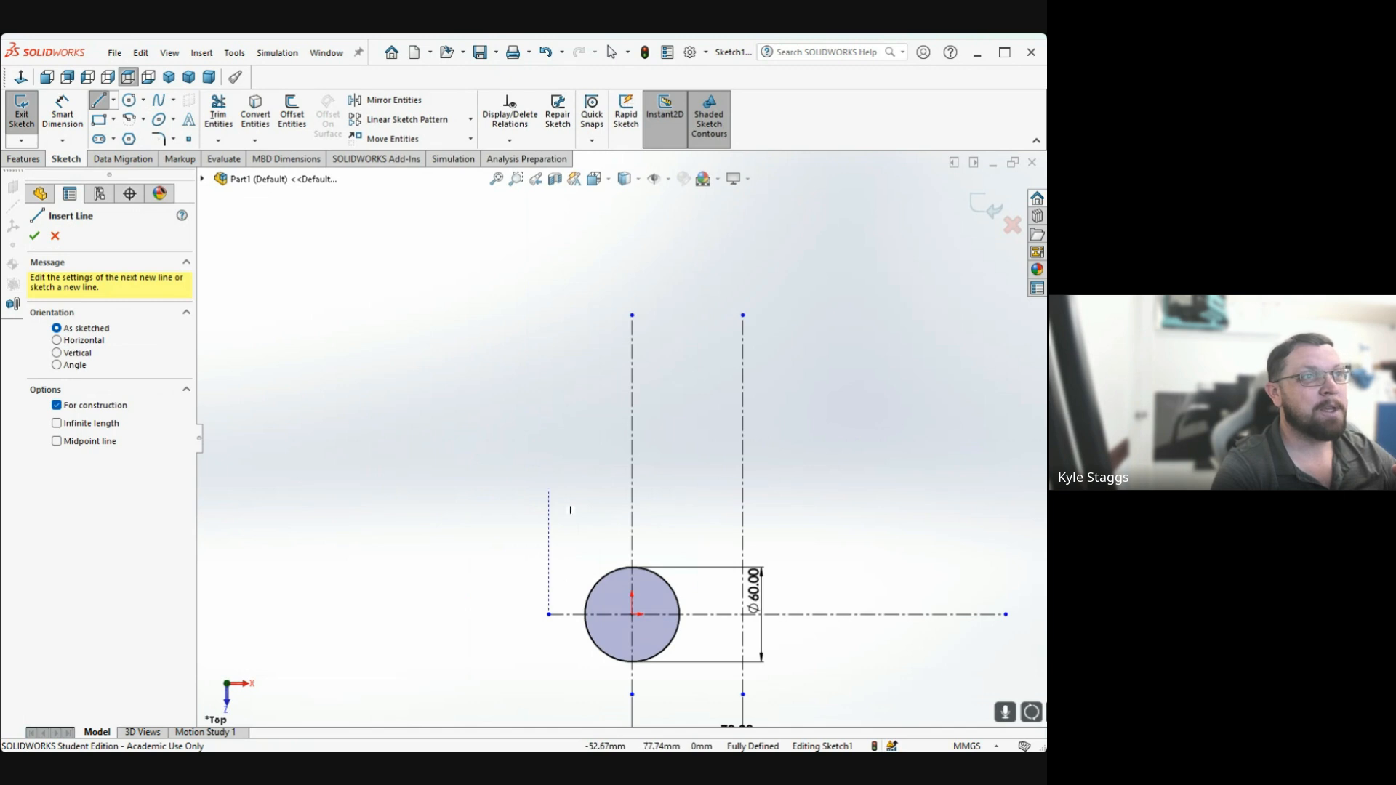
left_click(548, 437)
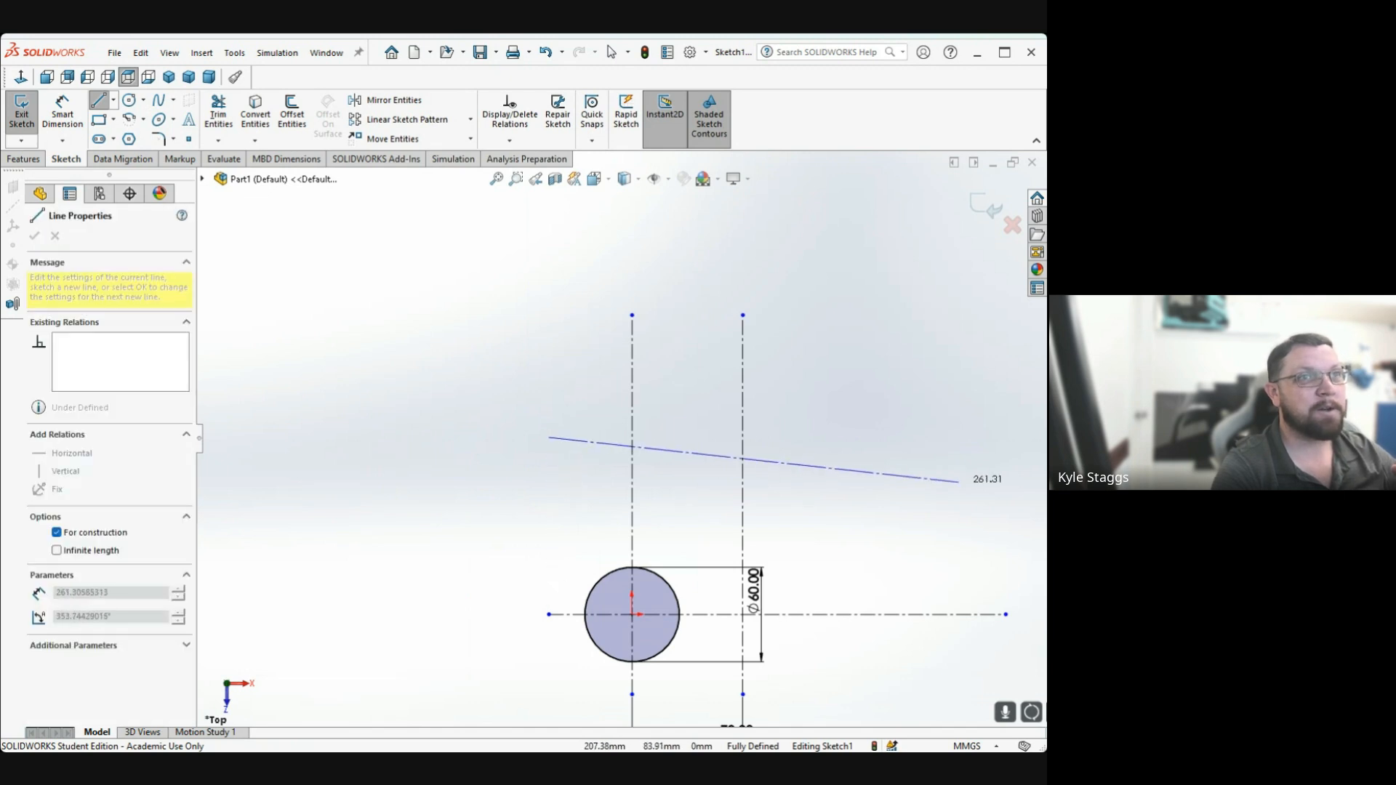
left_click(1006, 437)
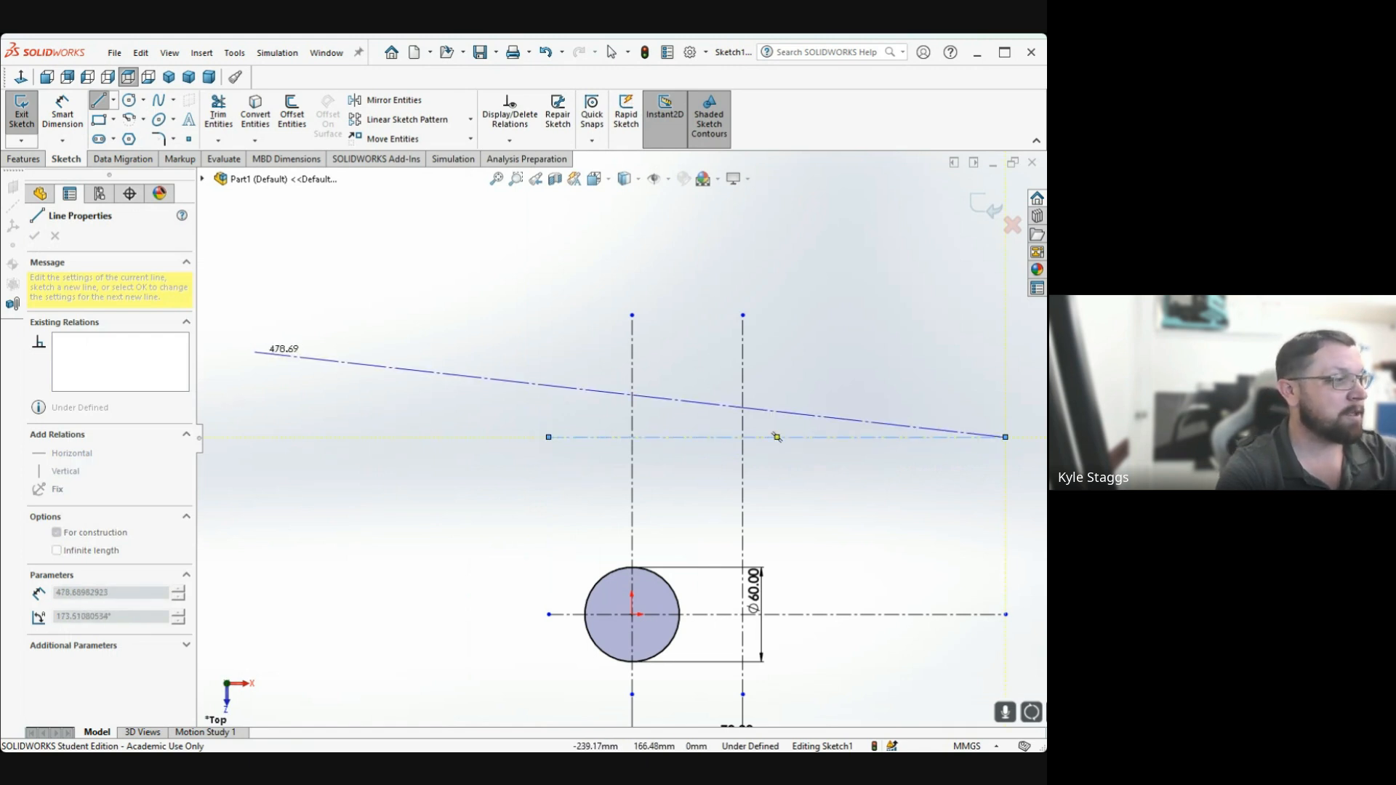
key("Escape")
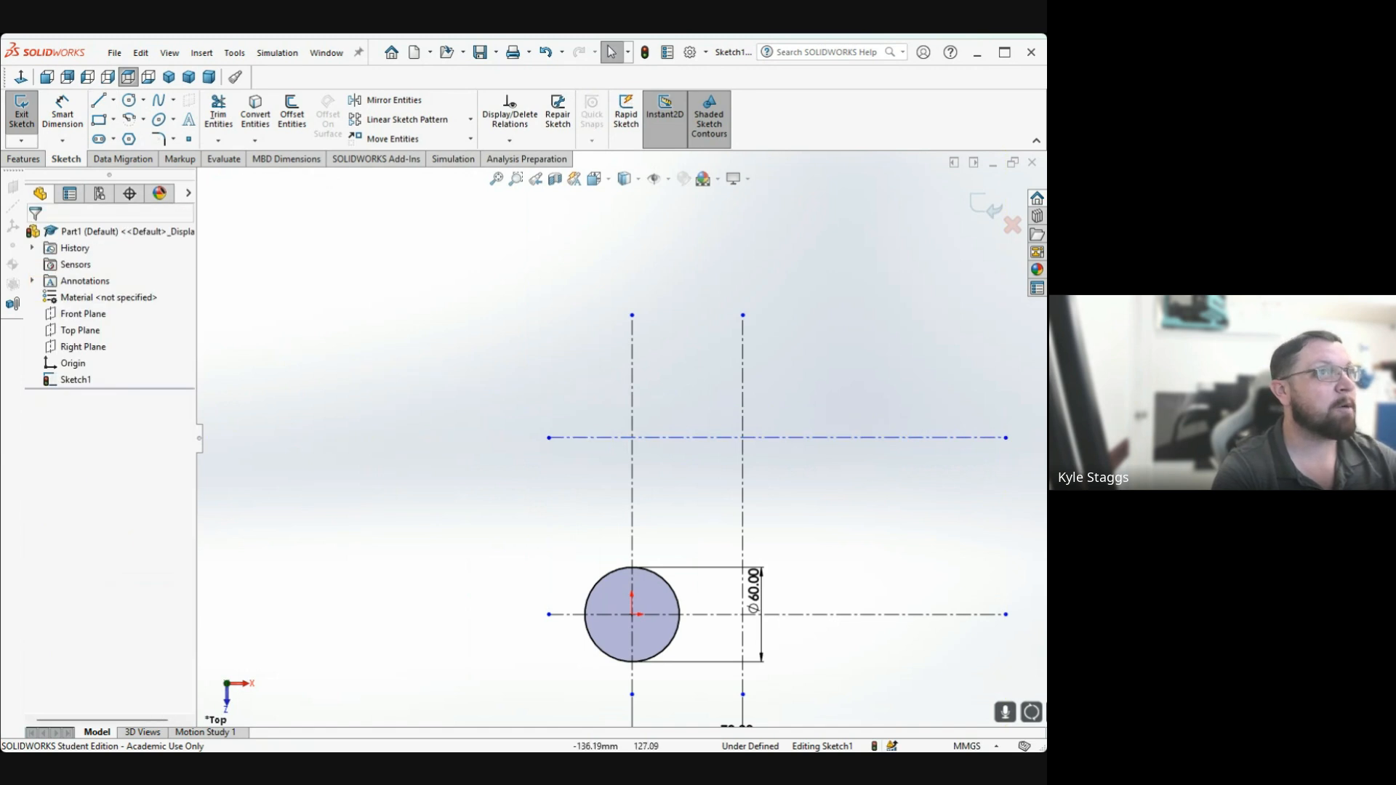
Dimension the vertical distance between the two horizontal centerlines as 70 mm
left_click(63, 109)
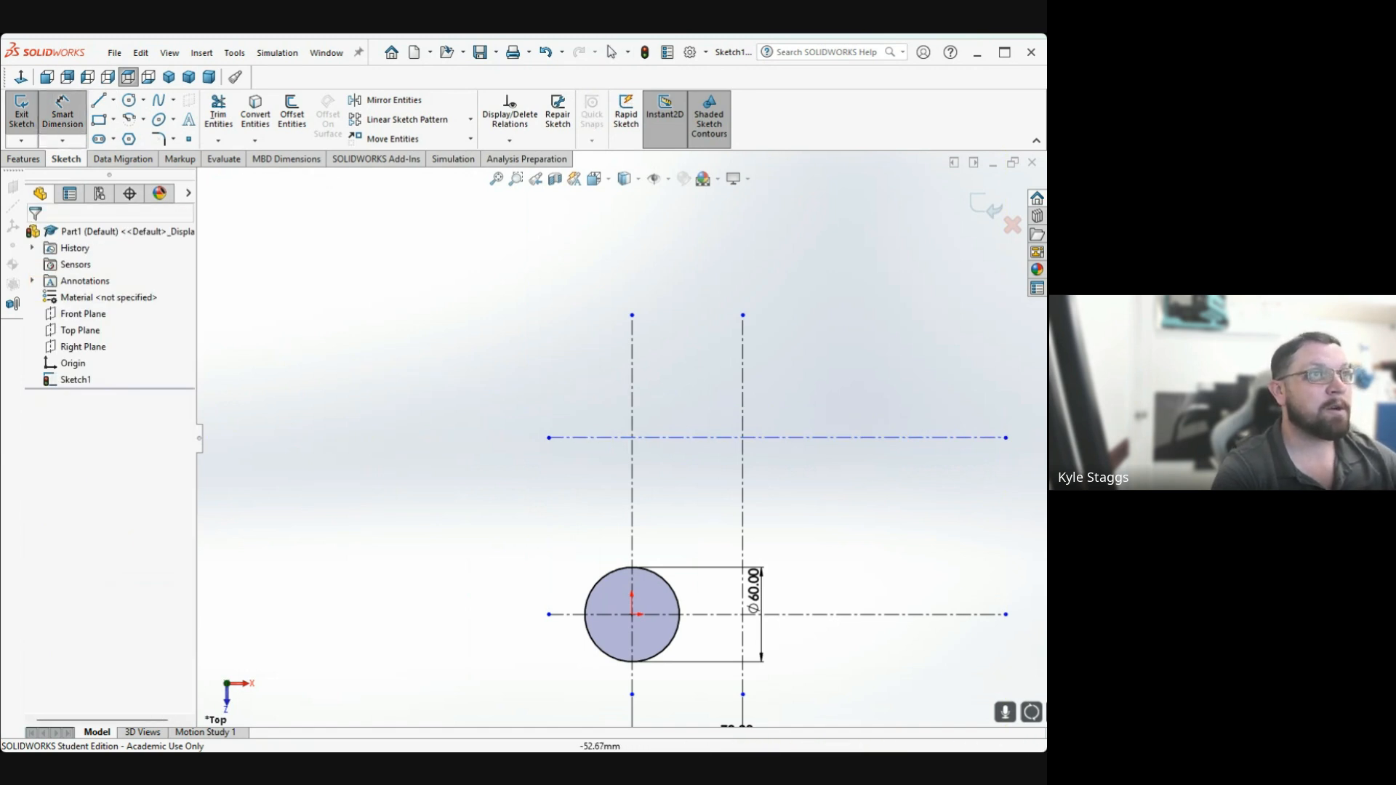
left_click(575, 437)
left_click(560, 615)
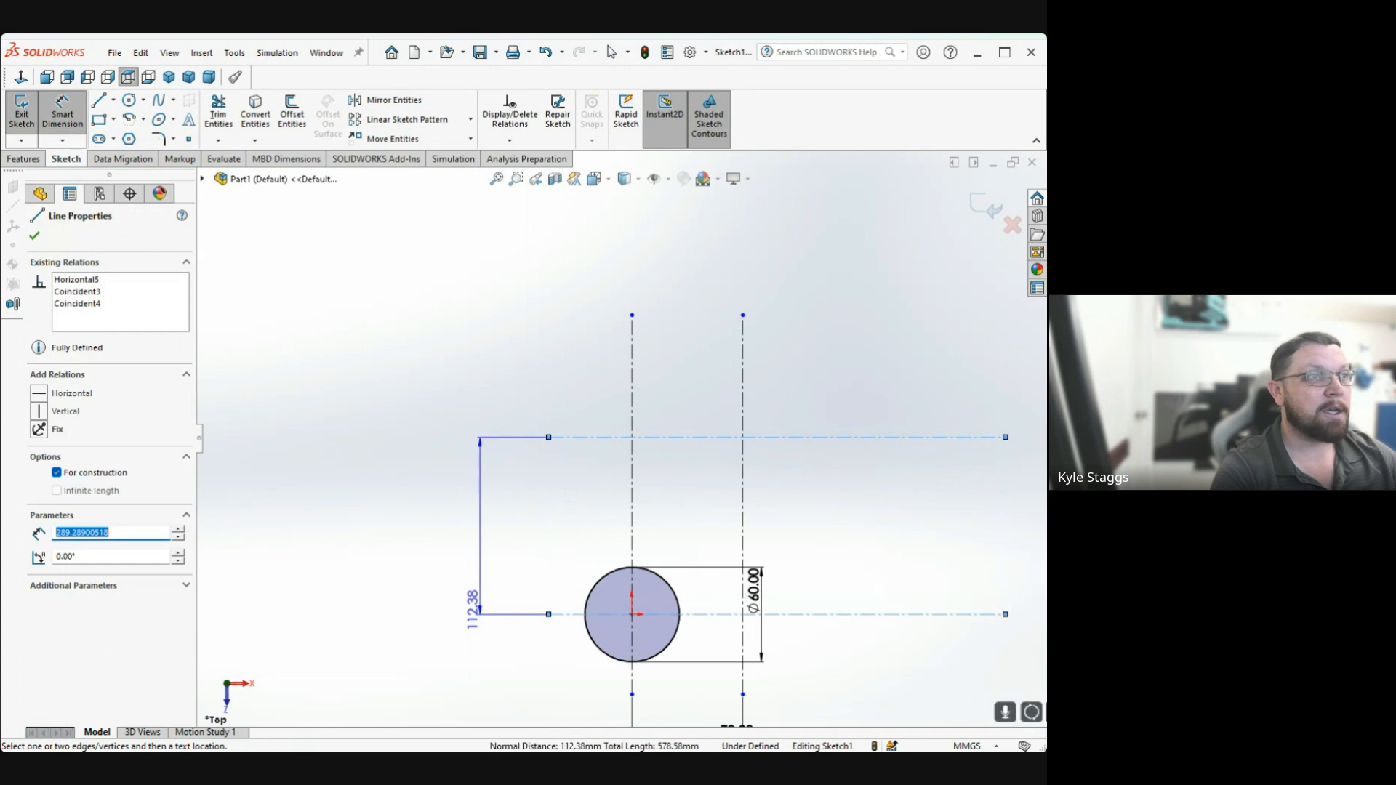
left_click(472, 603)
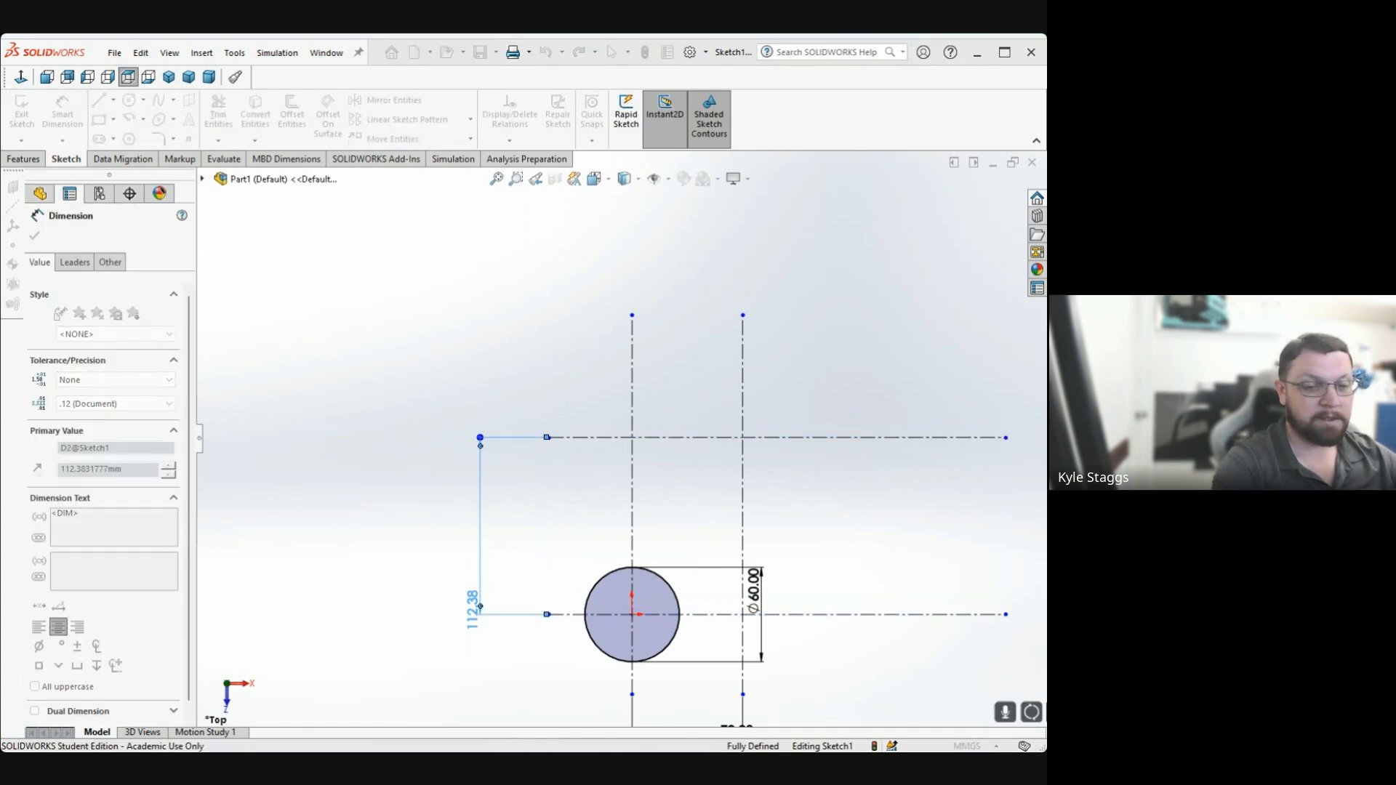
type("70")
key("Return")
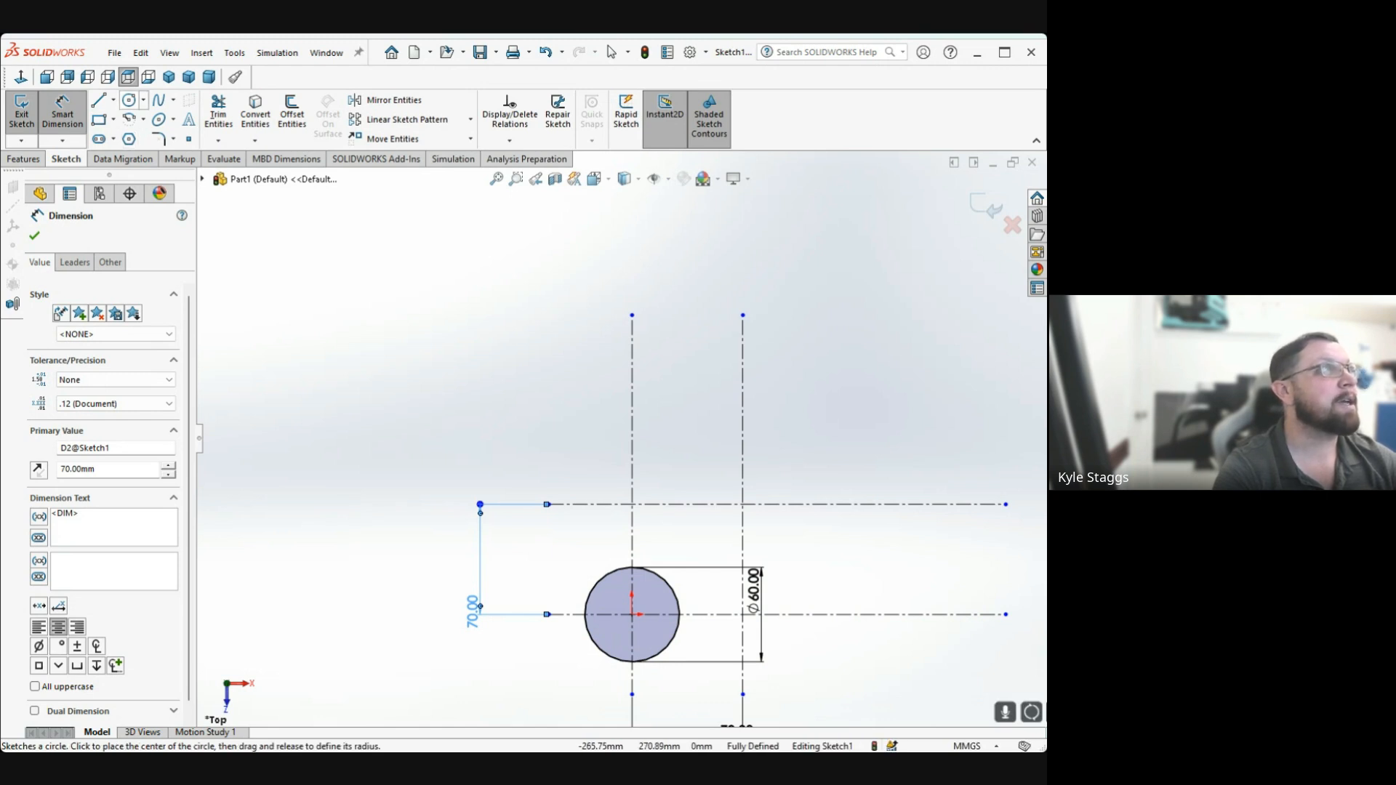
Sketch a circle of about 8.9 mm radius near the intersection of the upper horizontal centerline and the vertical centerline through the origin
left_click(130, 100)
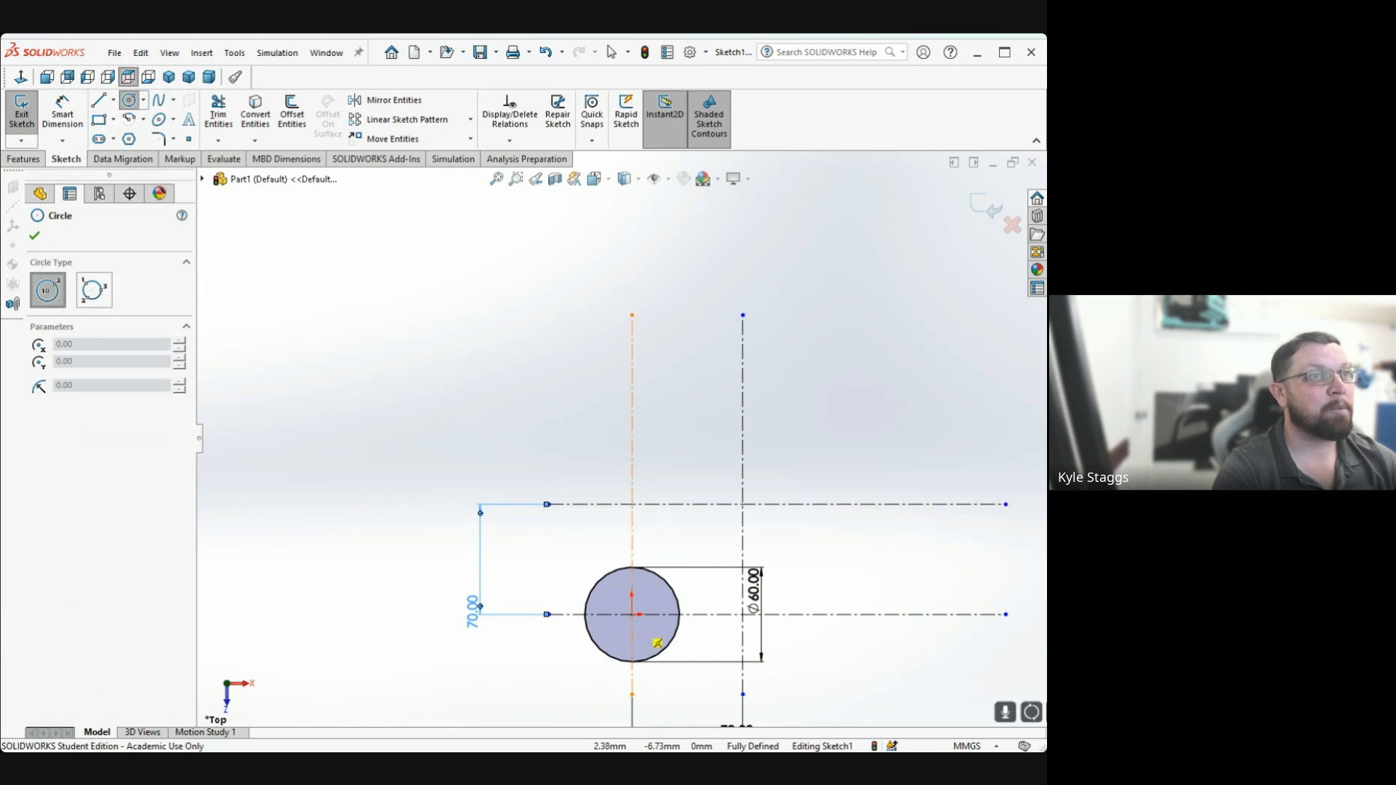
scroll(632, 504, "up", 4)
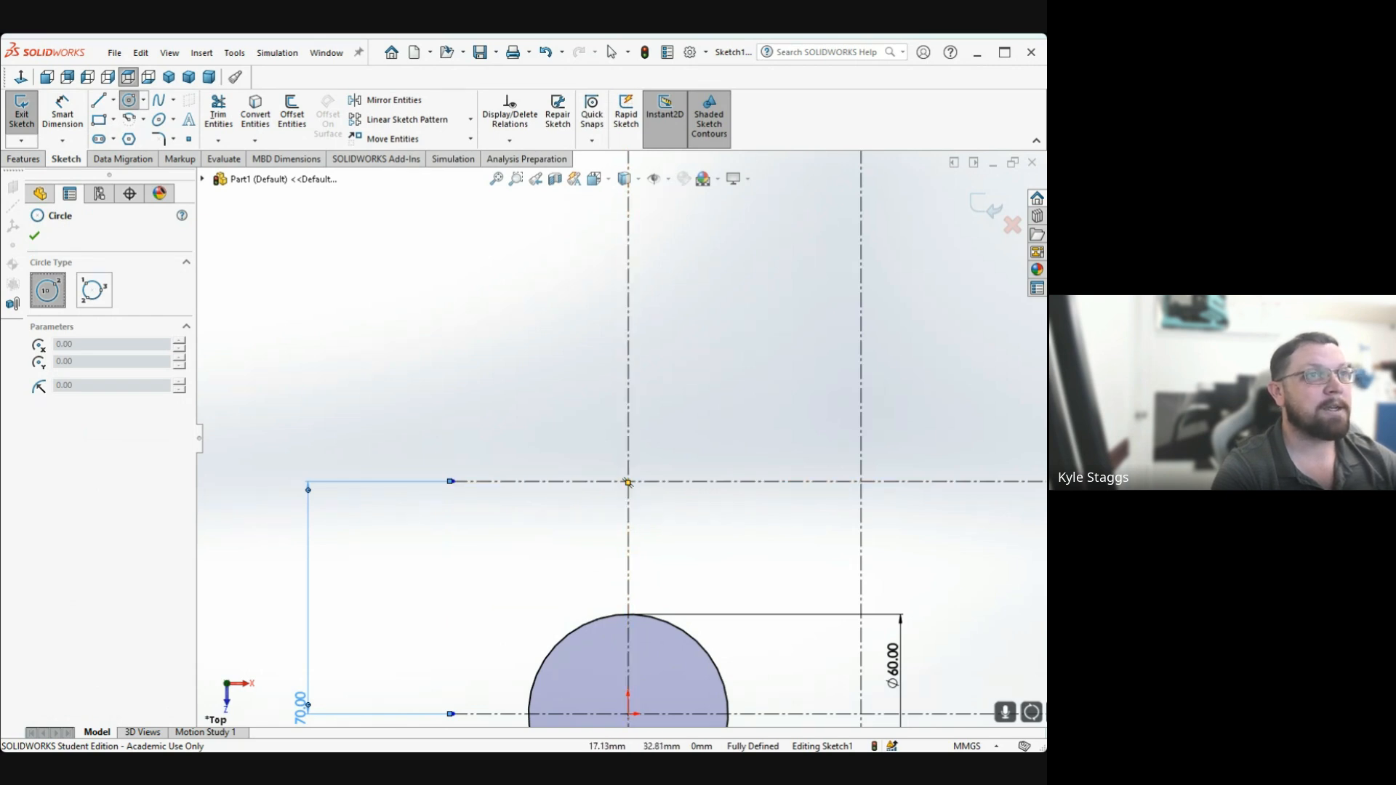
scroll(628, 482, "down", 4)
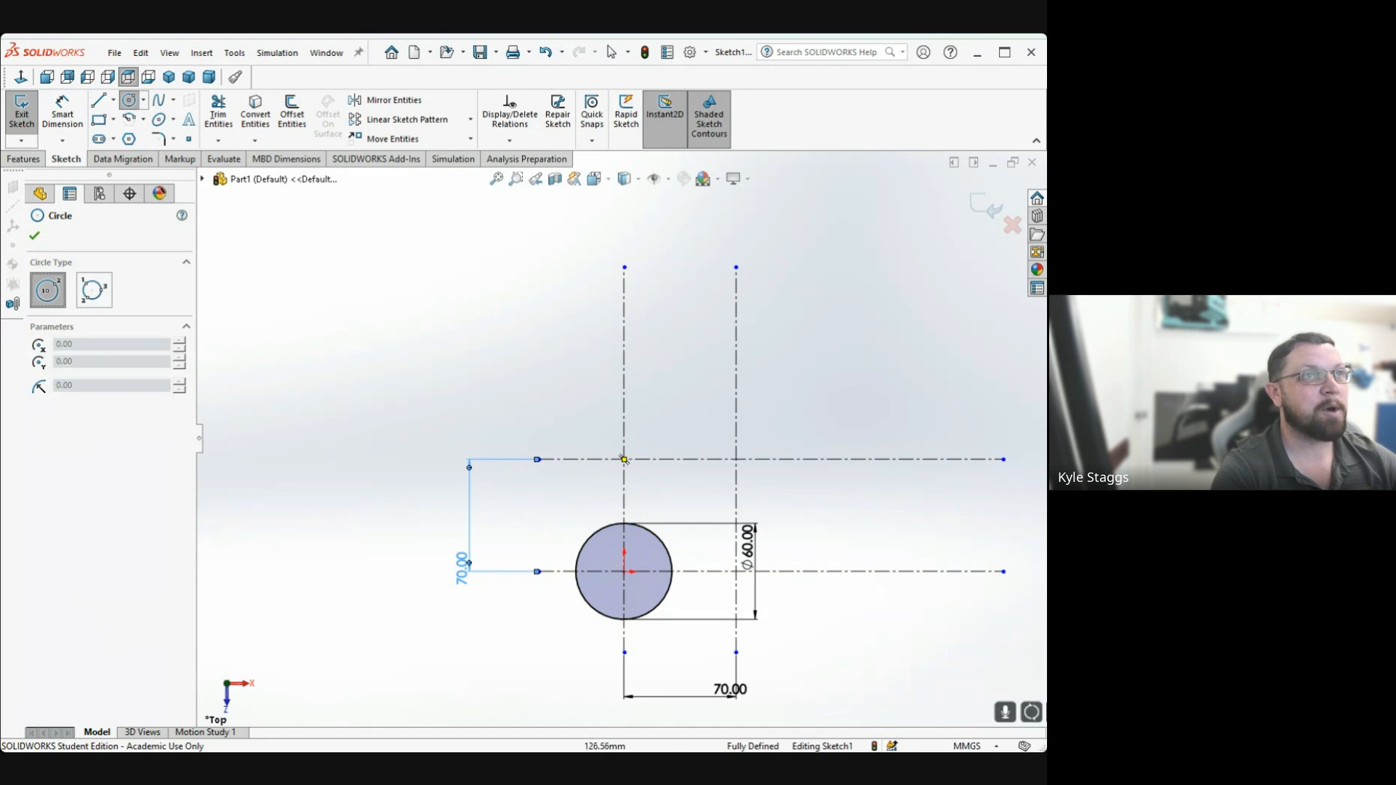
scroll(624, 459, "up", 5)
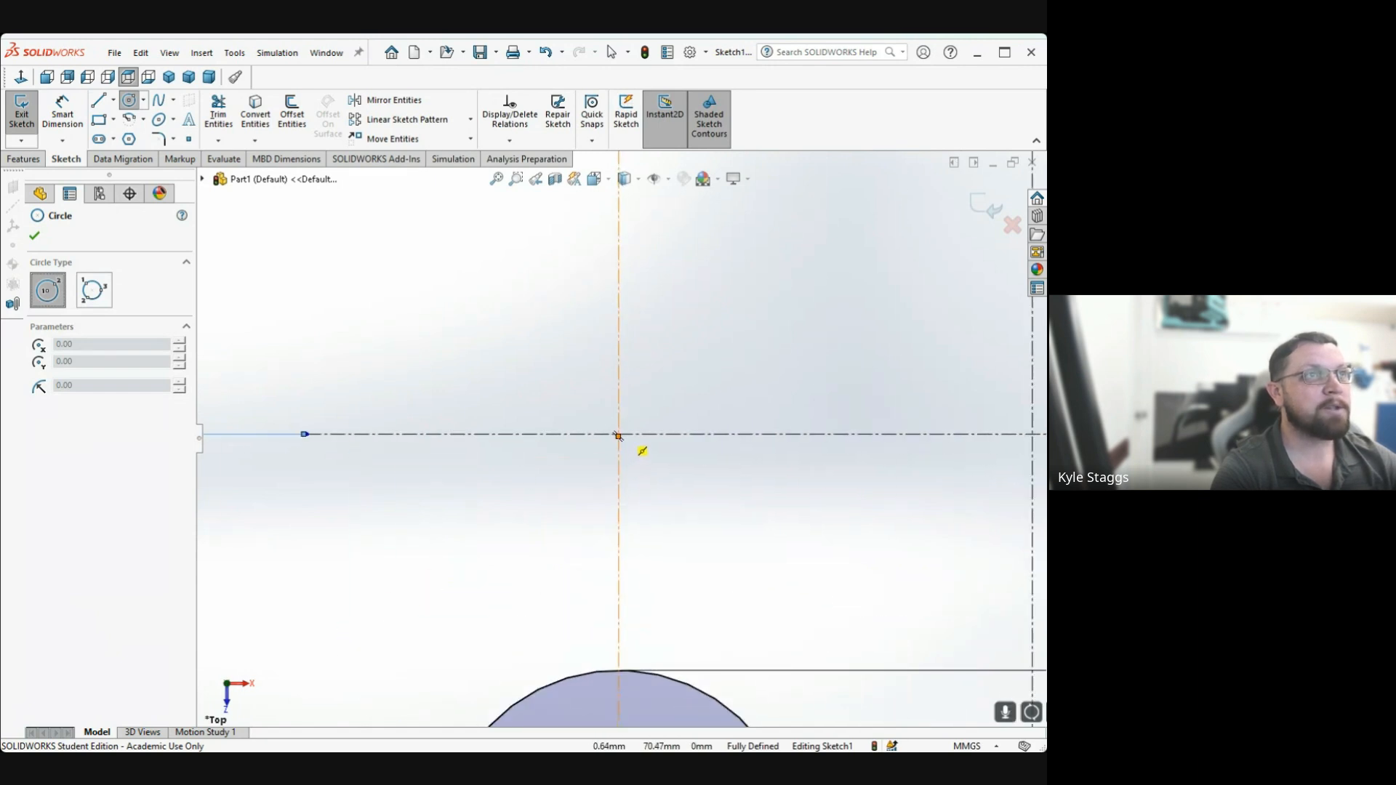
scroll(618, 435, "up", 2)
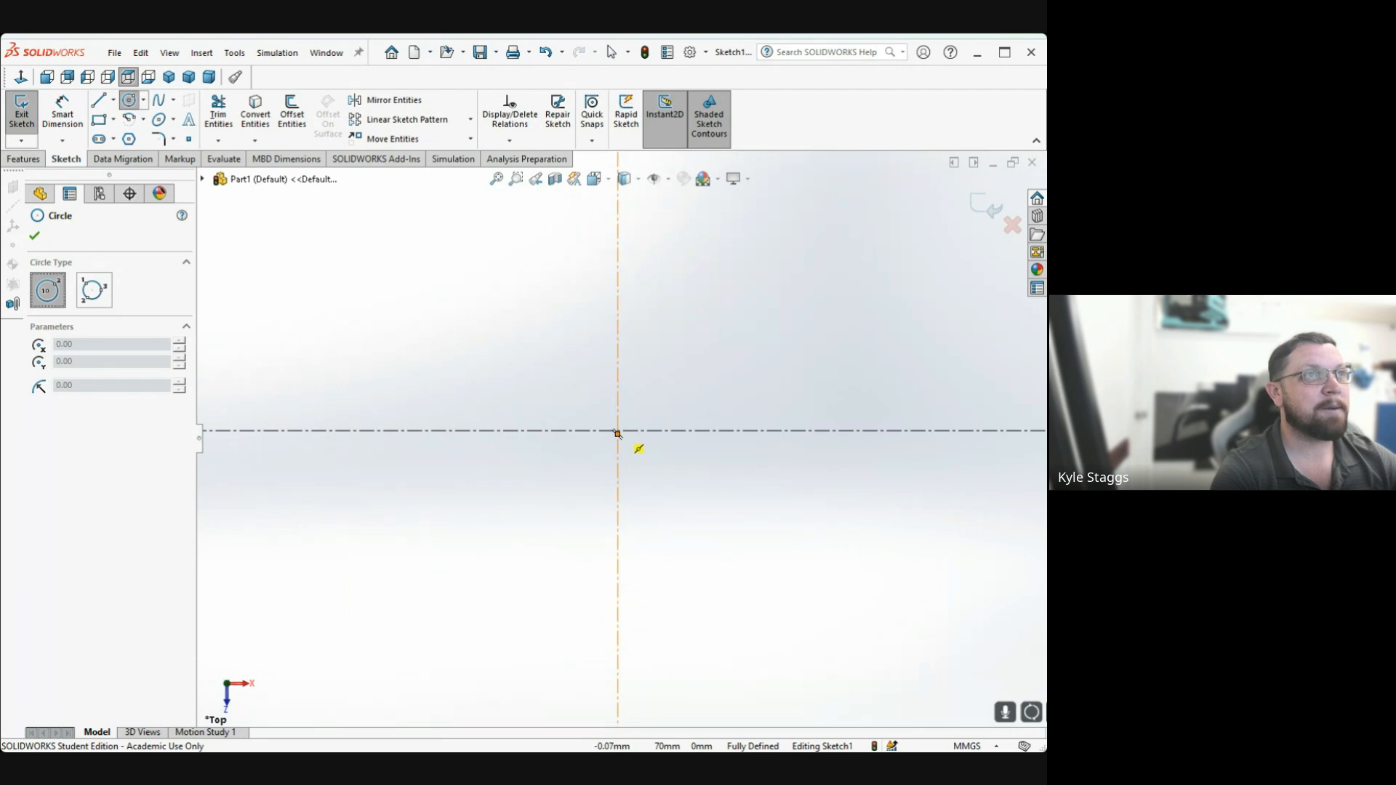
left_click(618, 434)
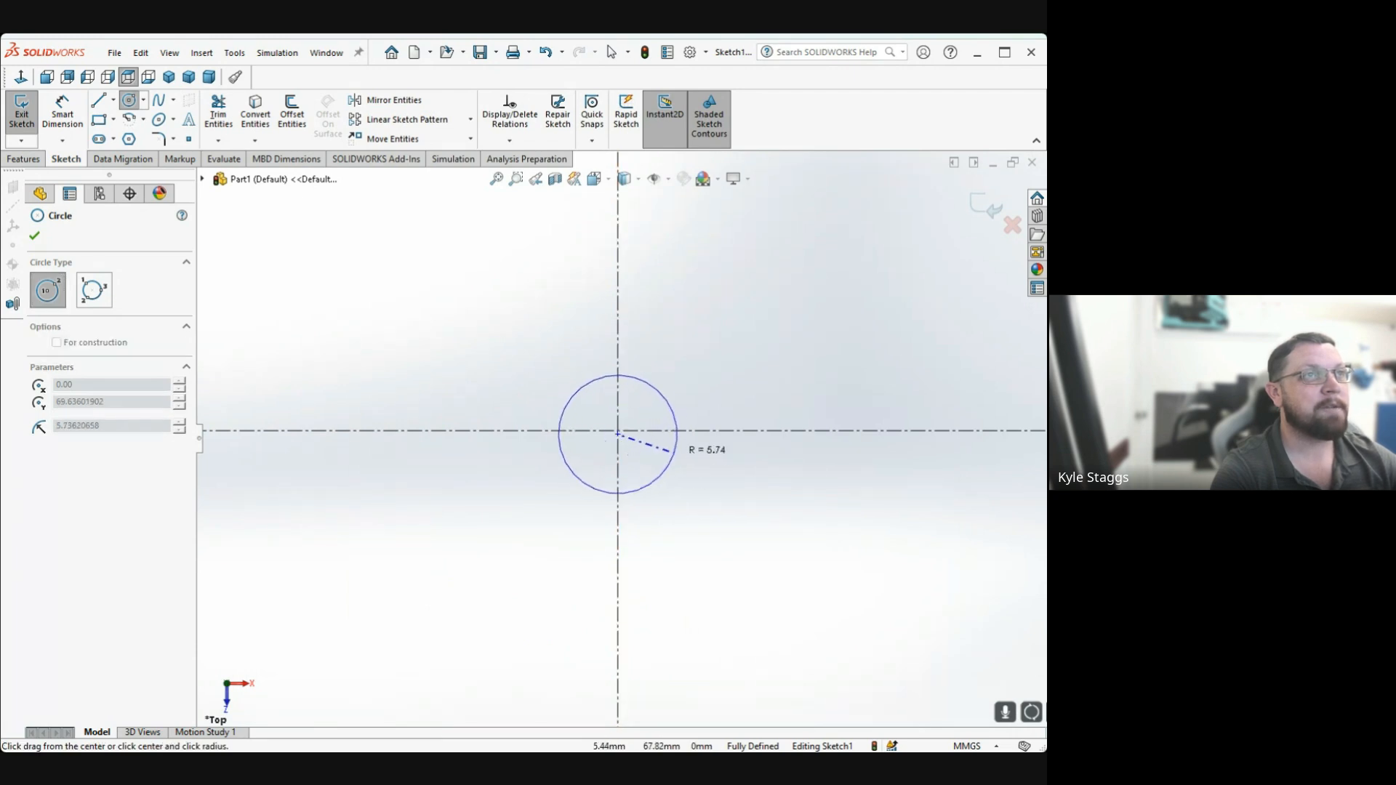
left_click(688, 492)
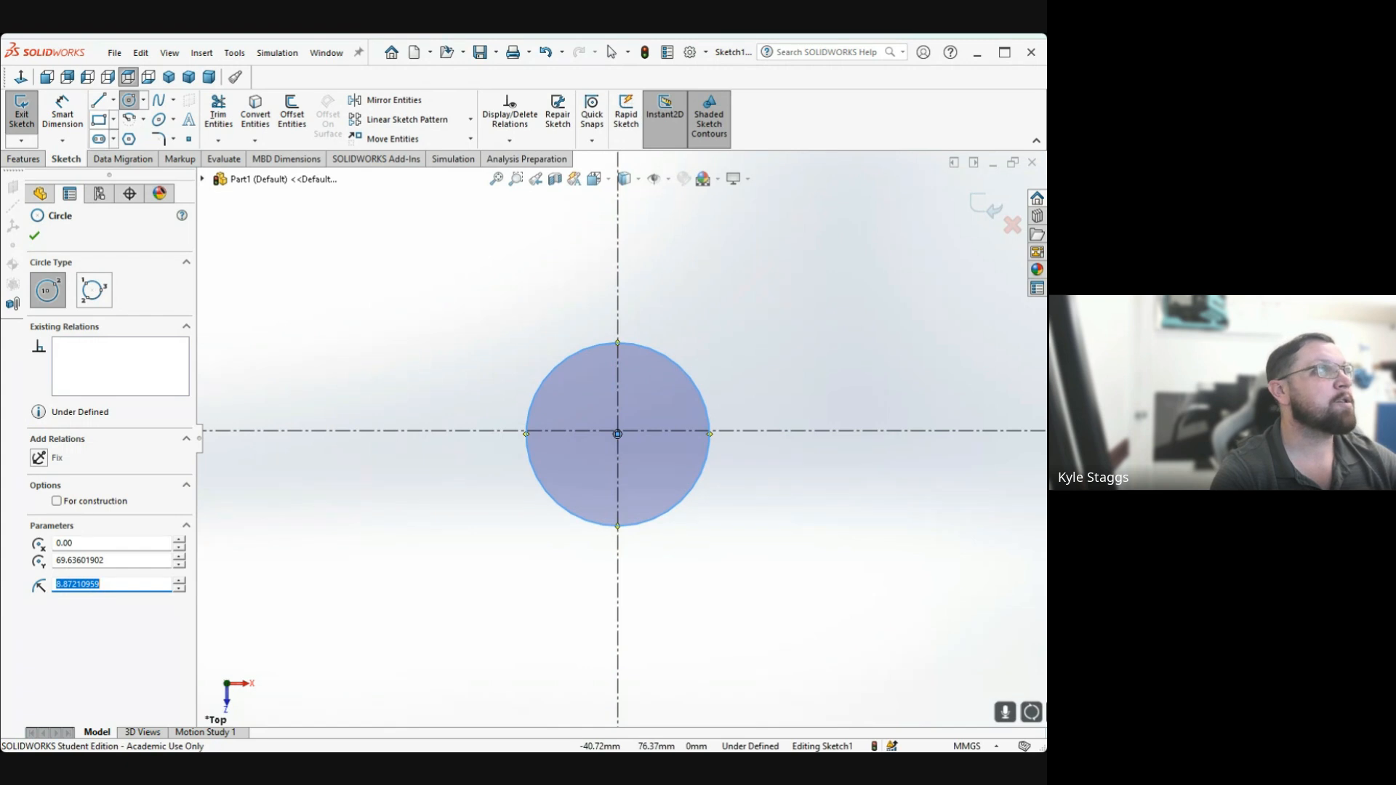
Dimension the vertical distance from the small circle's center to the upper horizontal centerline
left_click(63, 109)
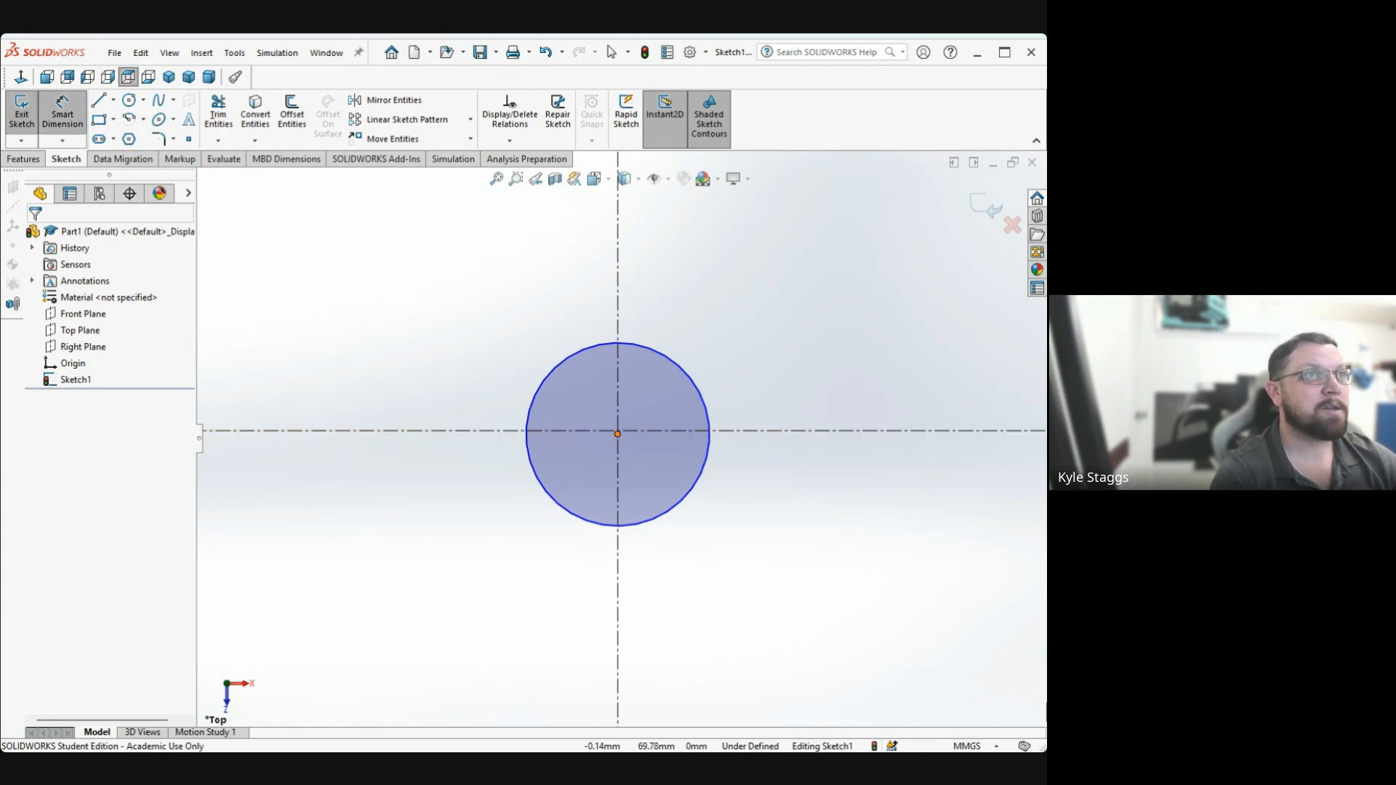
left_click(617, 434)
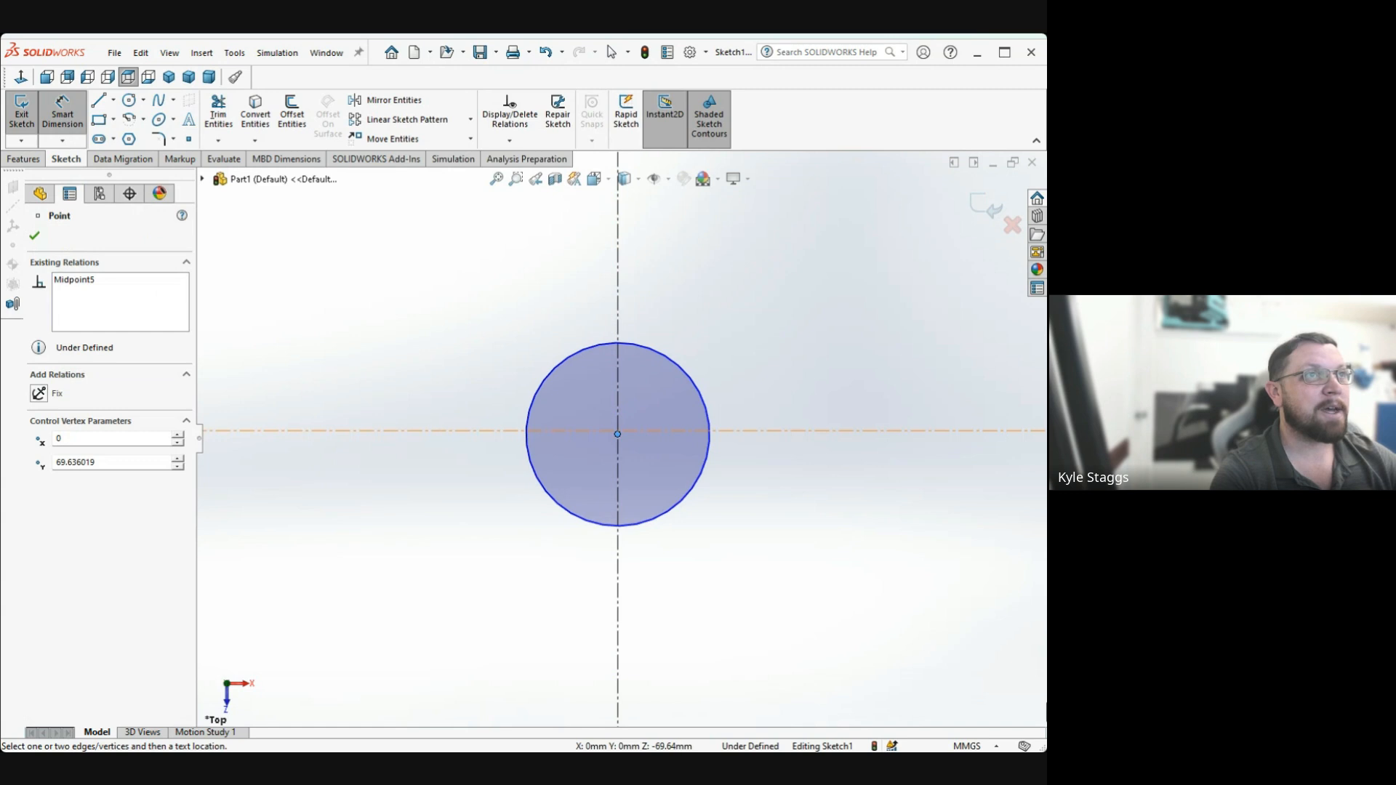
left_click(625, 431)
scroll(494, 437, "up", 2)
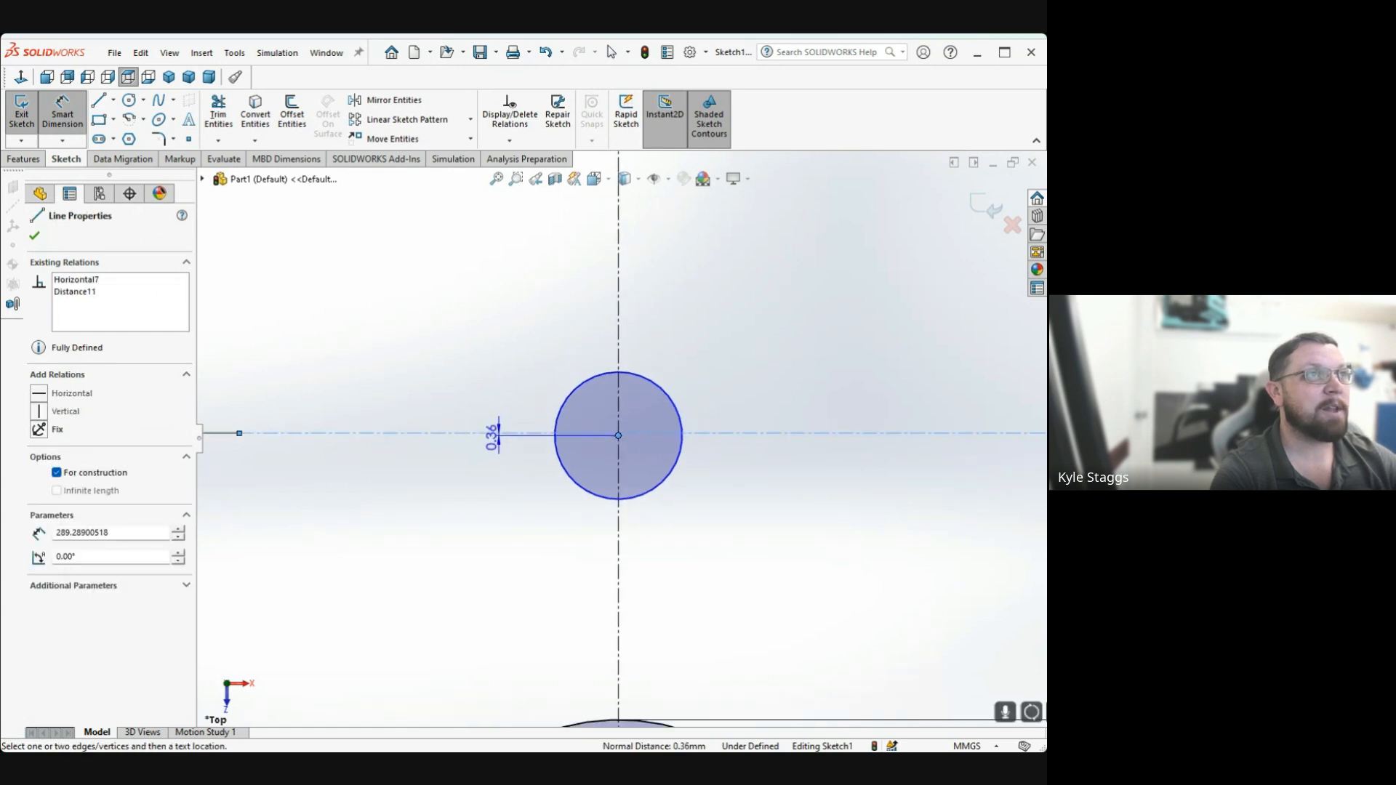
scroll(480, 433, "up", 2)
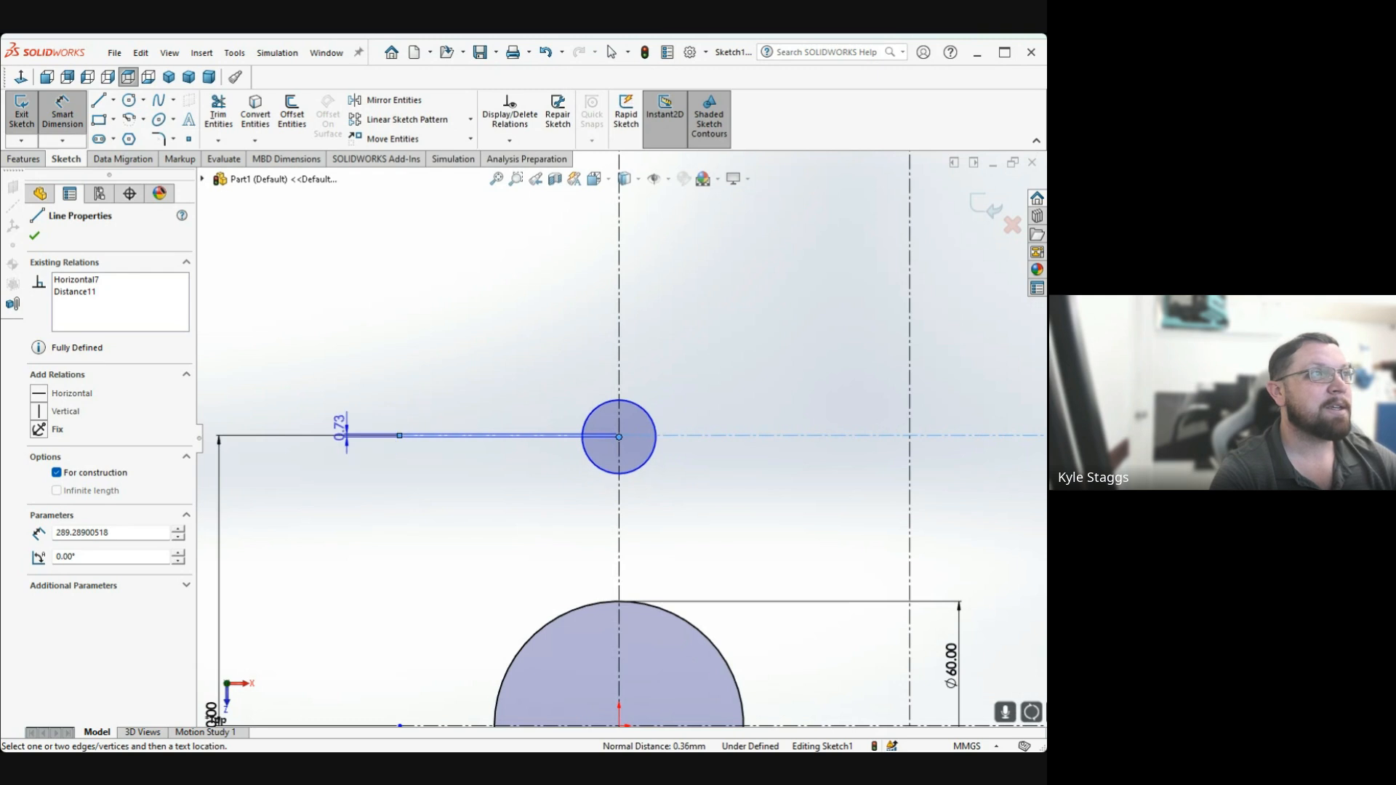
scroll(347, 436, "up", 1)
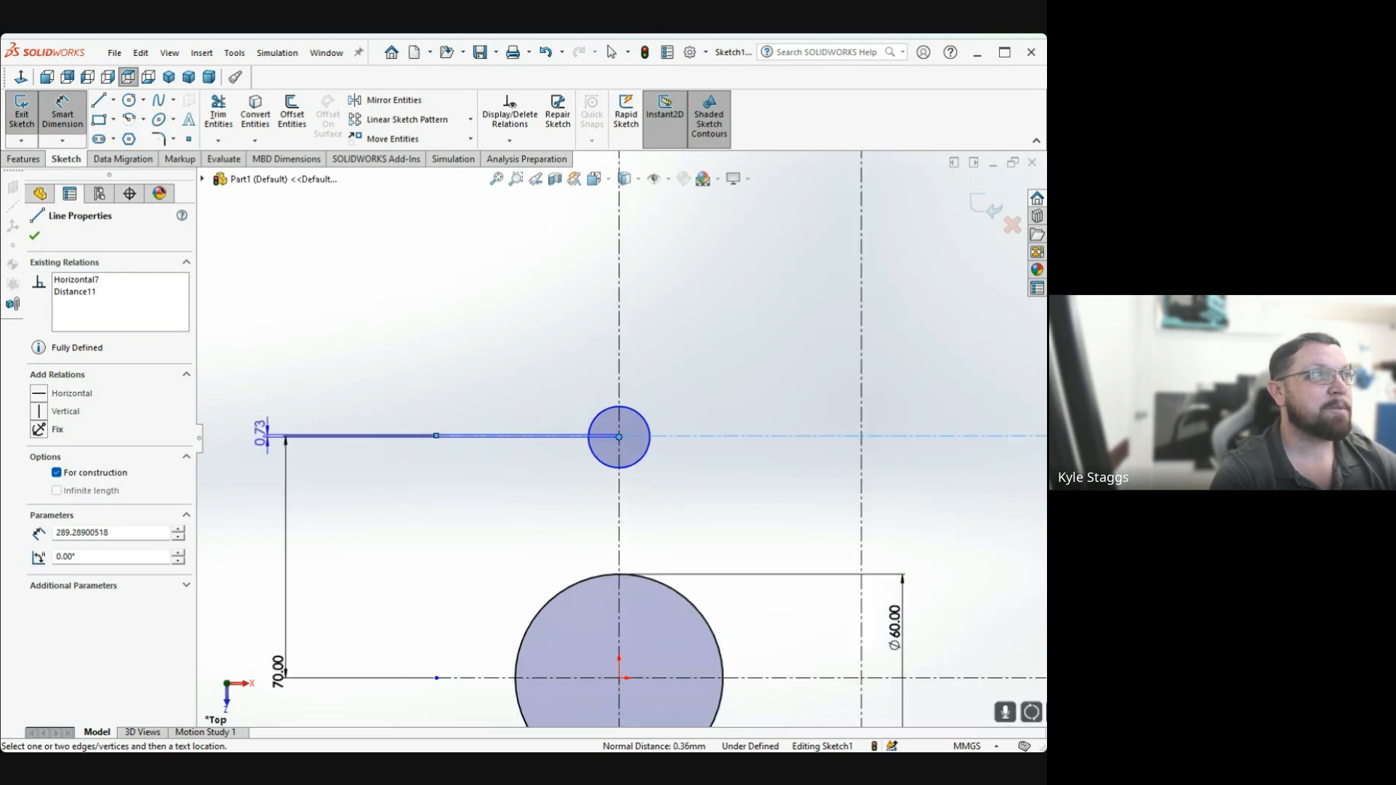
left_click(262, 435)
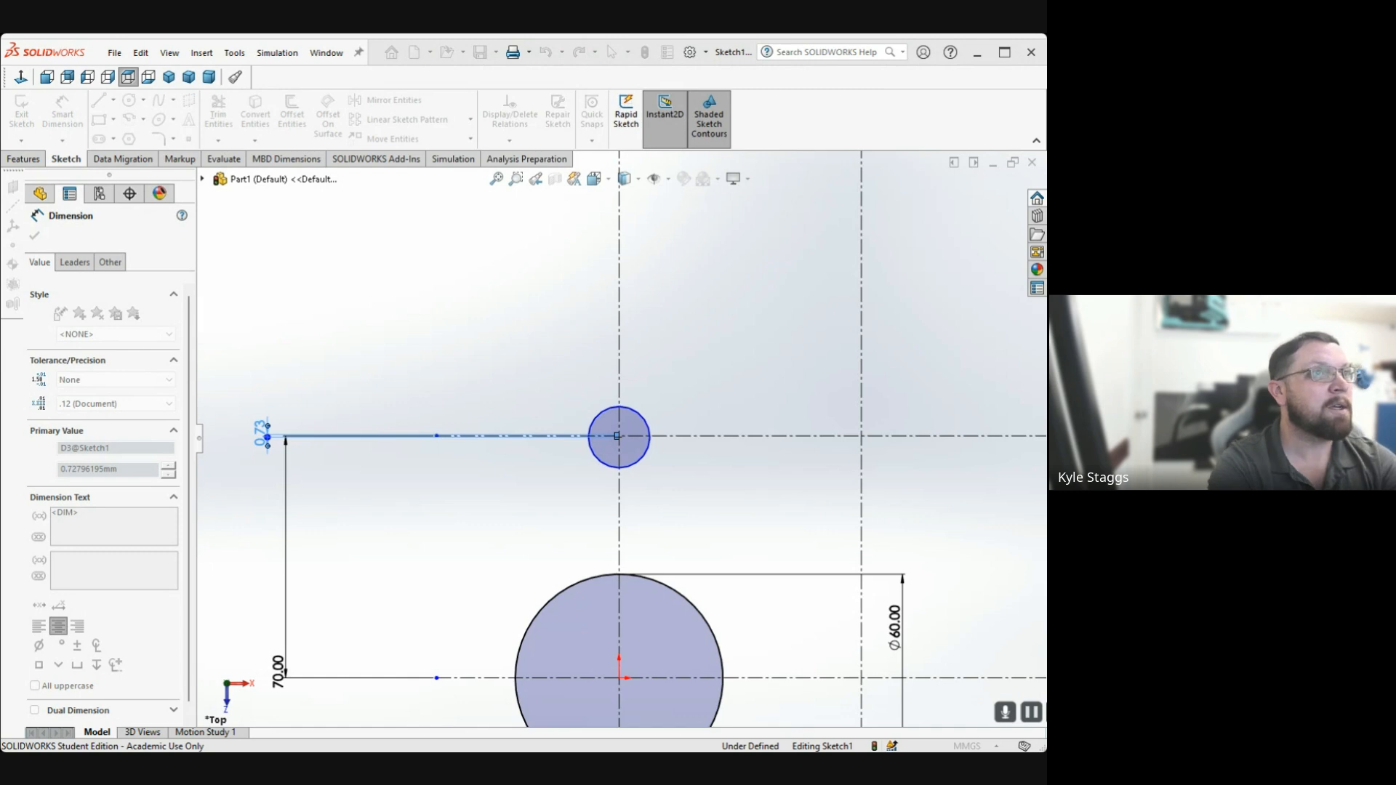
key("Escape")
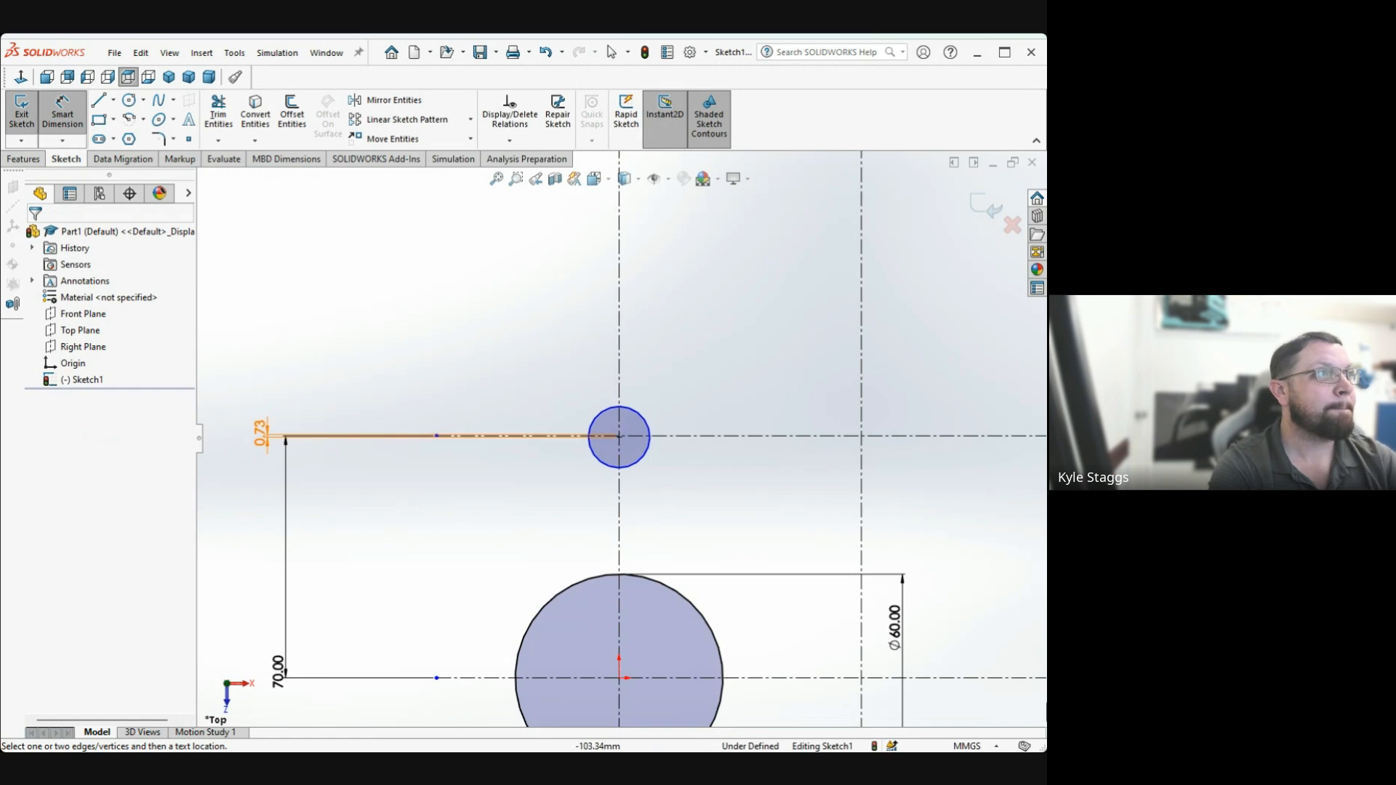
Try to set the offset dimension between the small circle's center and the upper horizontal centerline to 0
double_click(259, 434)
type("0")
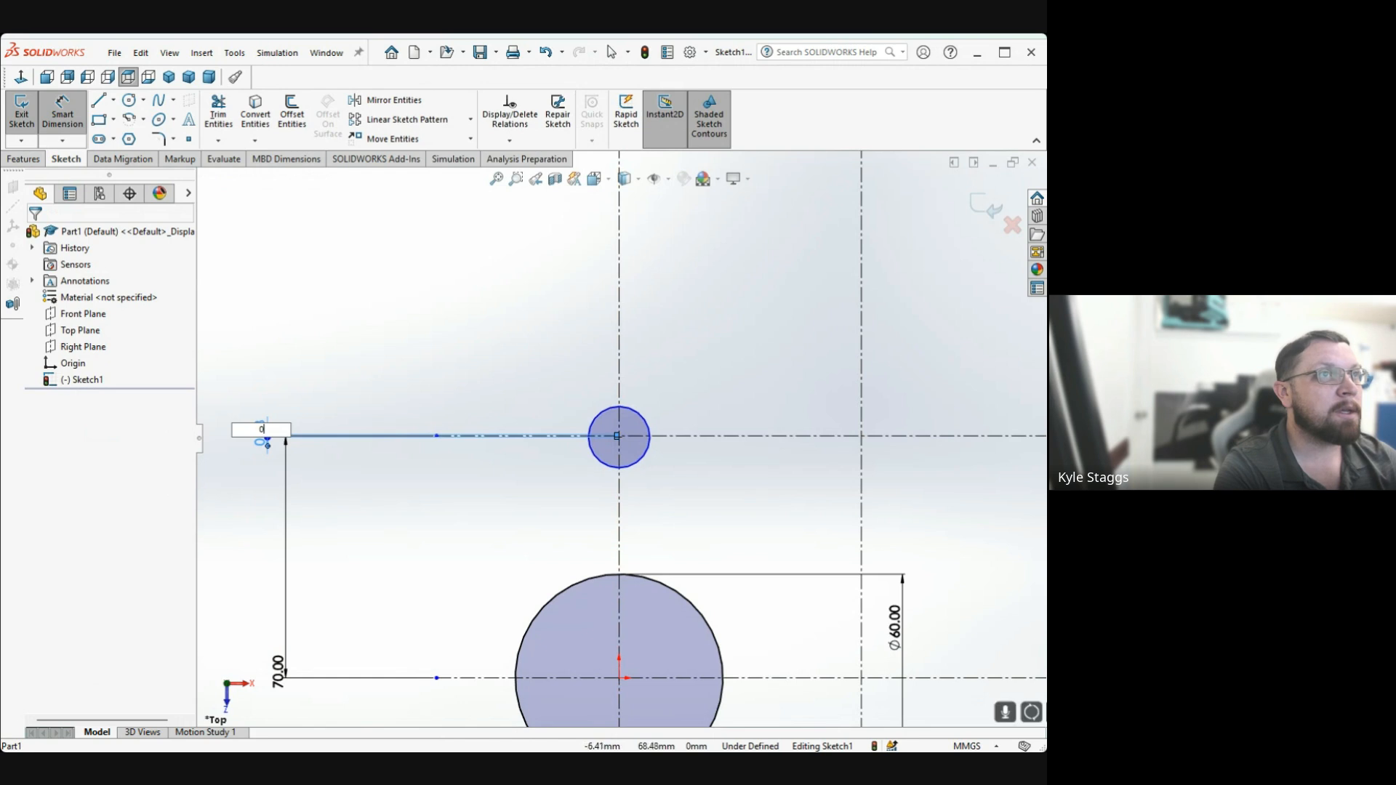
scroll(622, 437, "up", 1)
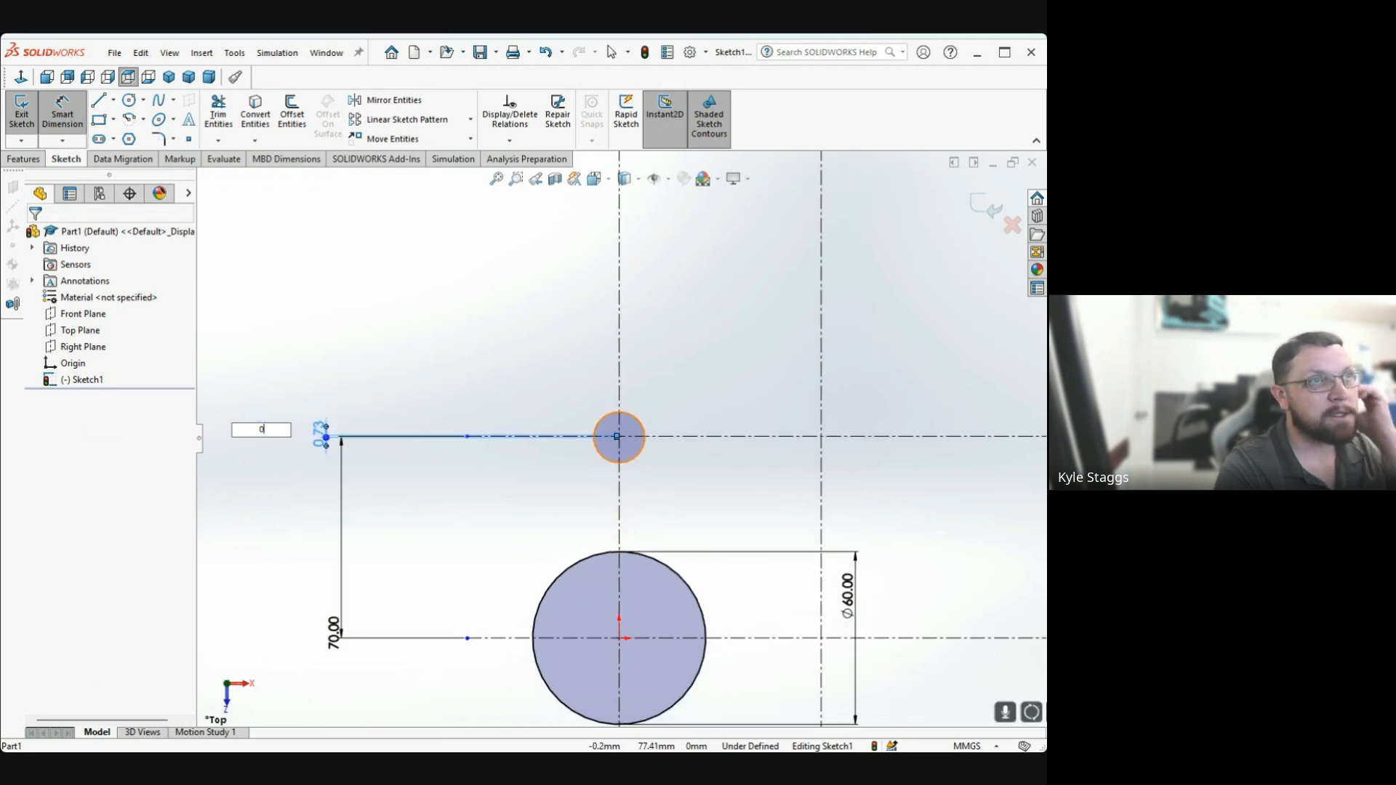
scroll(623, 428, "down", 1)
scroll(617, 439, "down", 10)
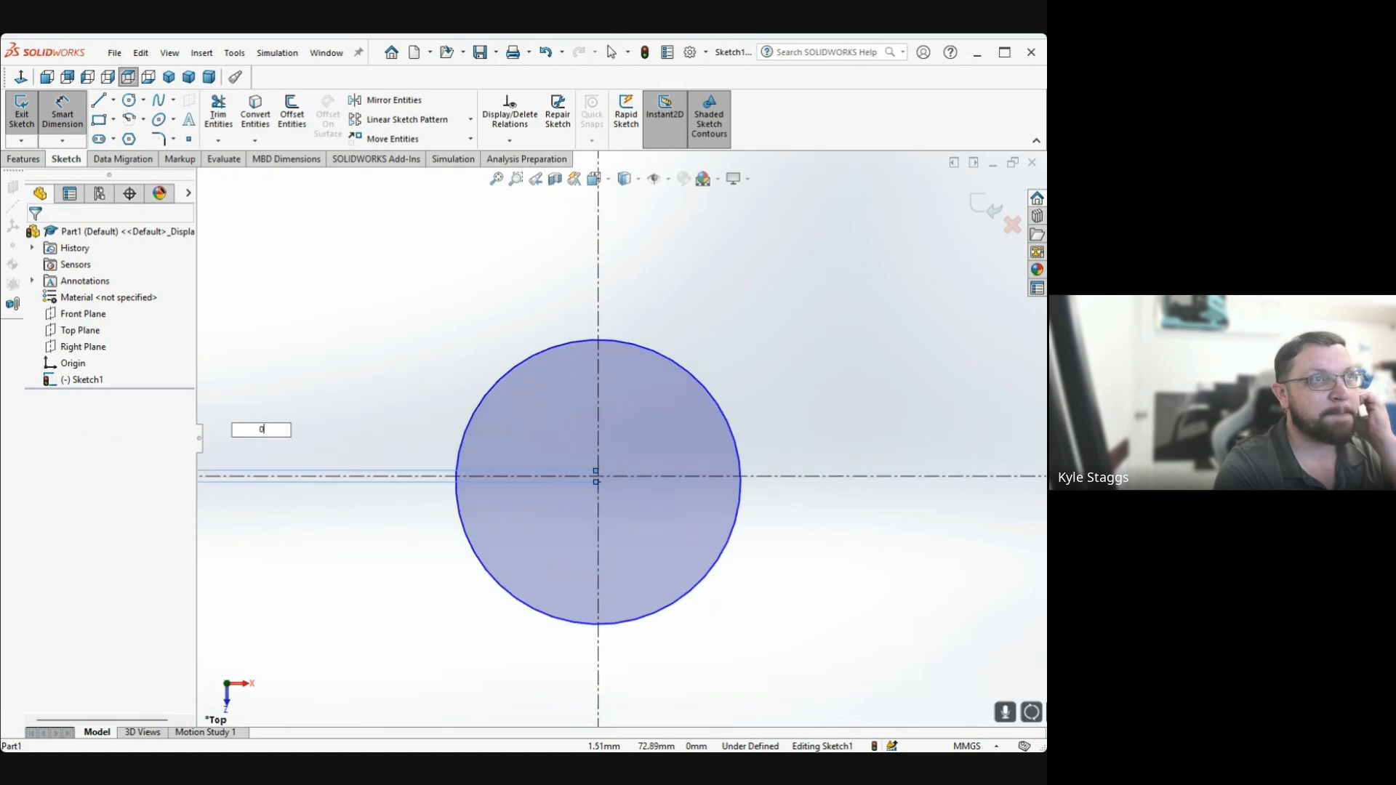
scroll(574, 567, "down", 3)
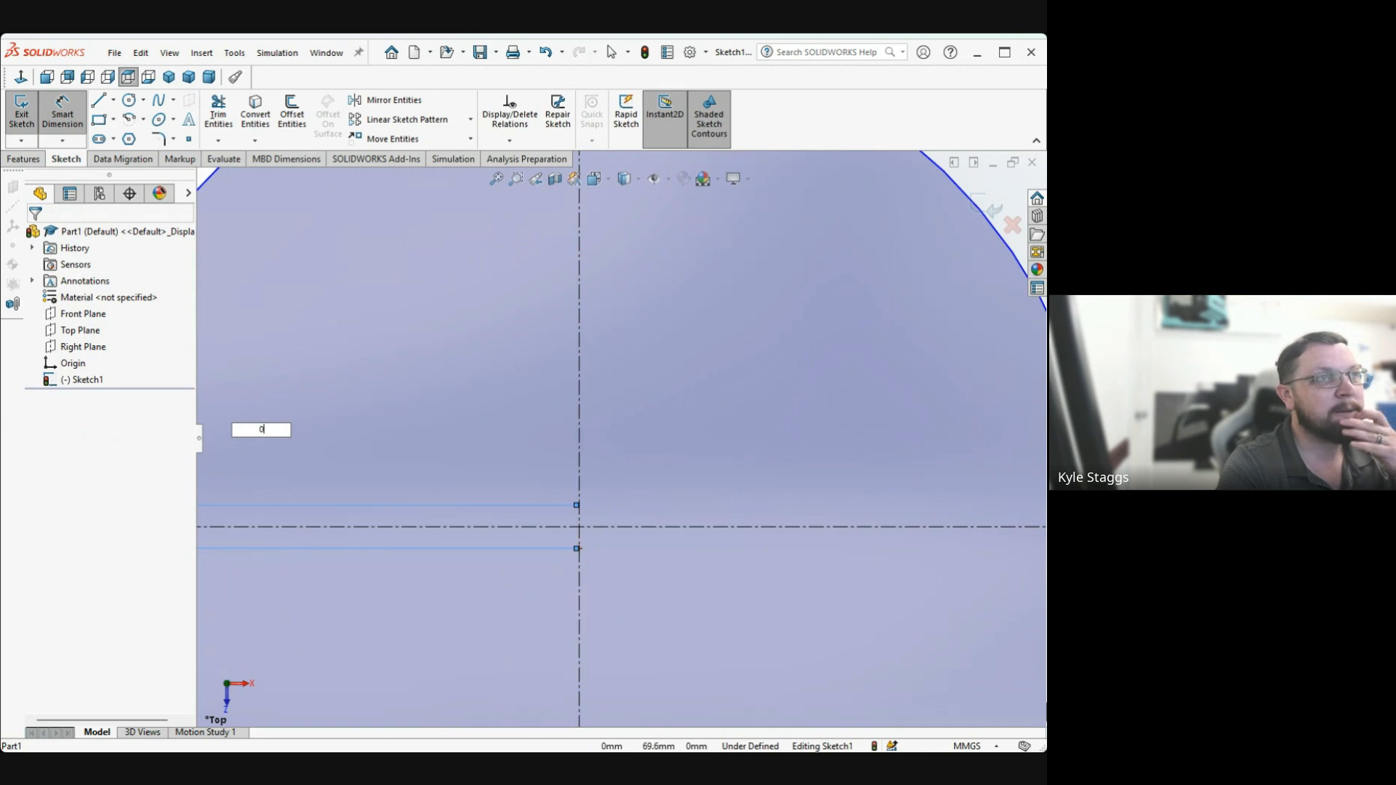
scroll(616, 442, "up", 2)
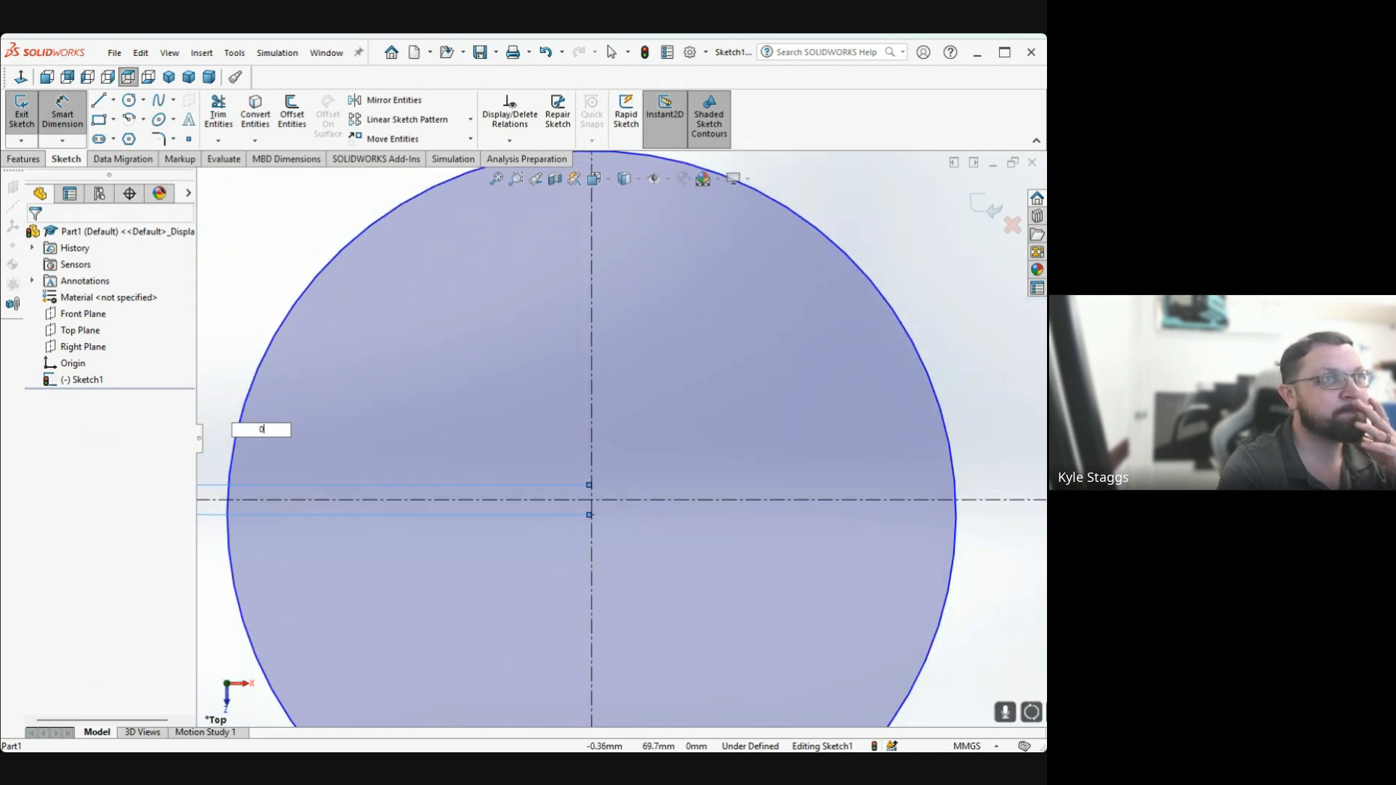
scroll(616, 439, "up", 5)
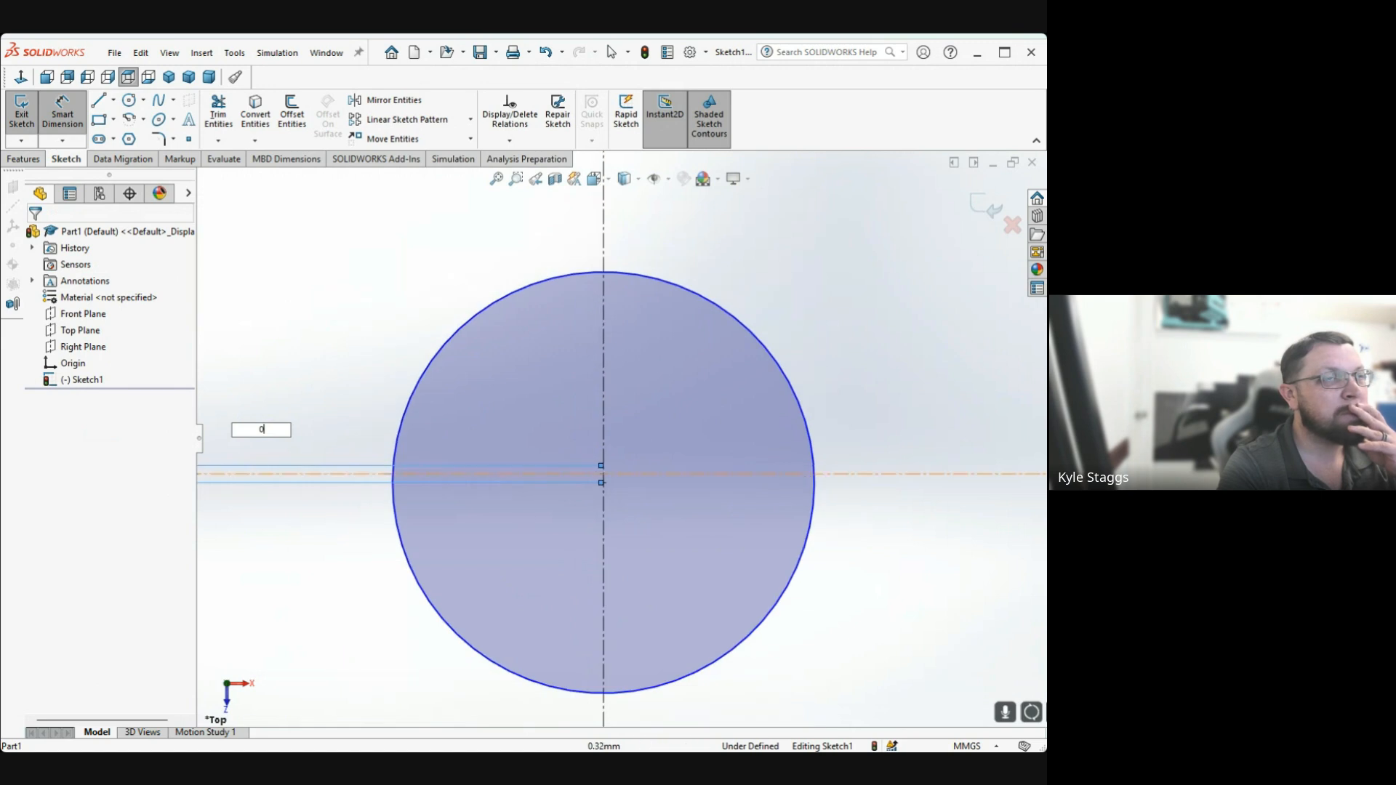
scroll(616, 448, "up", 2)
scroll(611, 451, "up", 6)
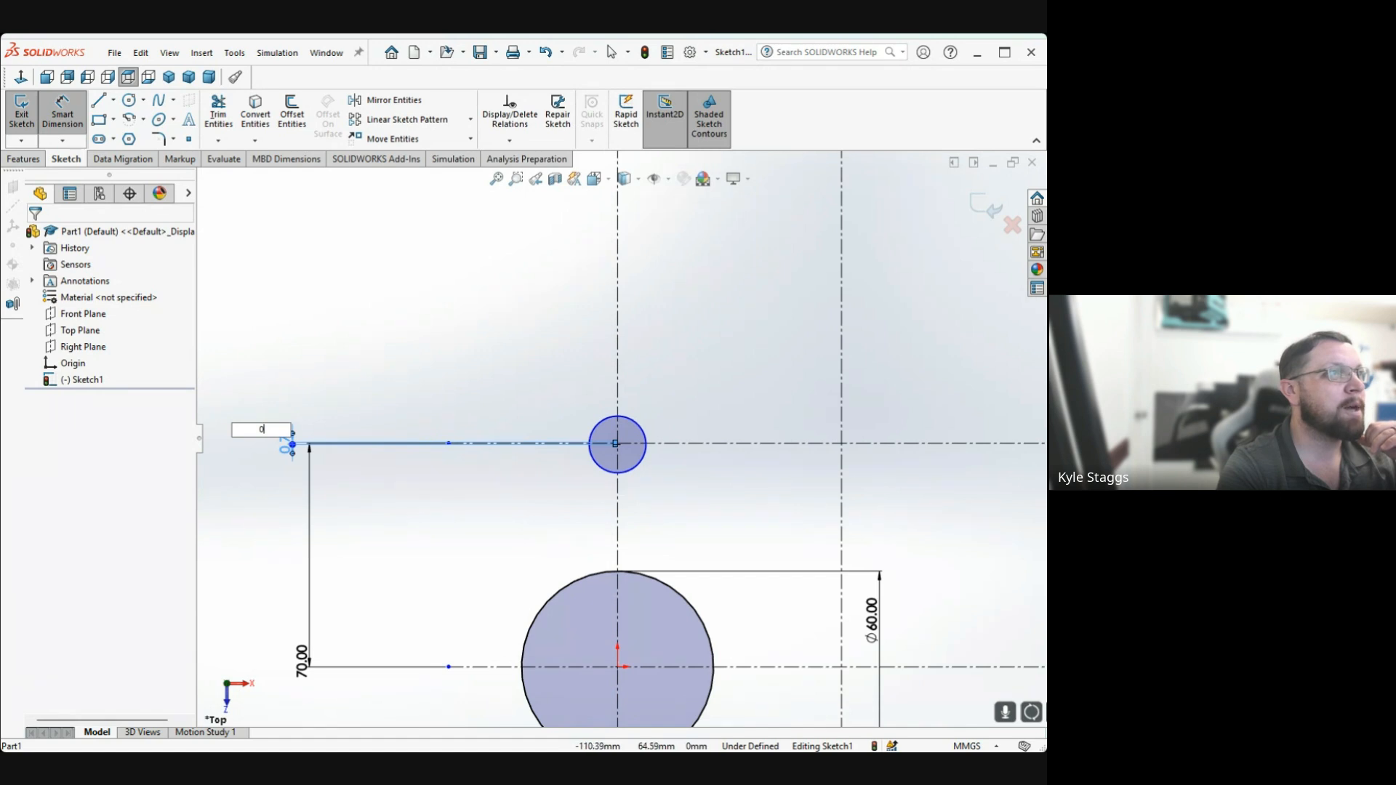
key("Escape")
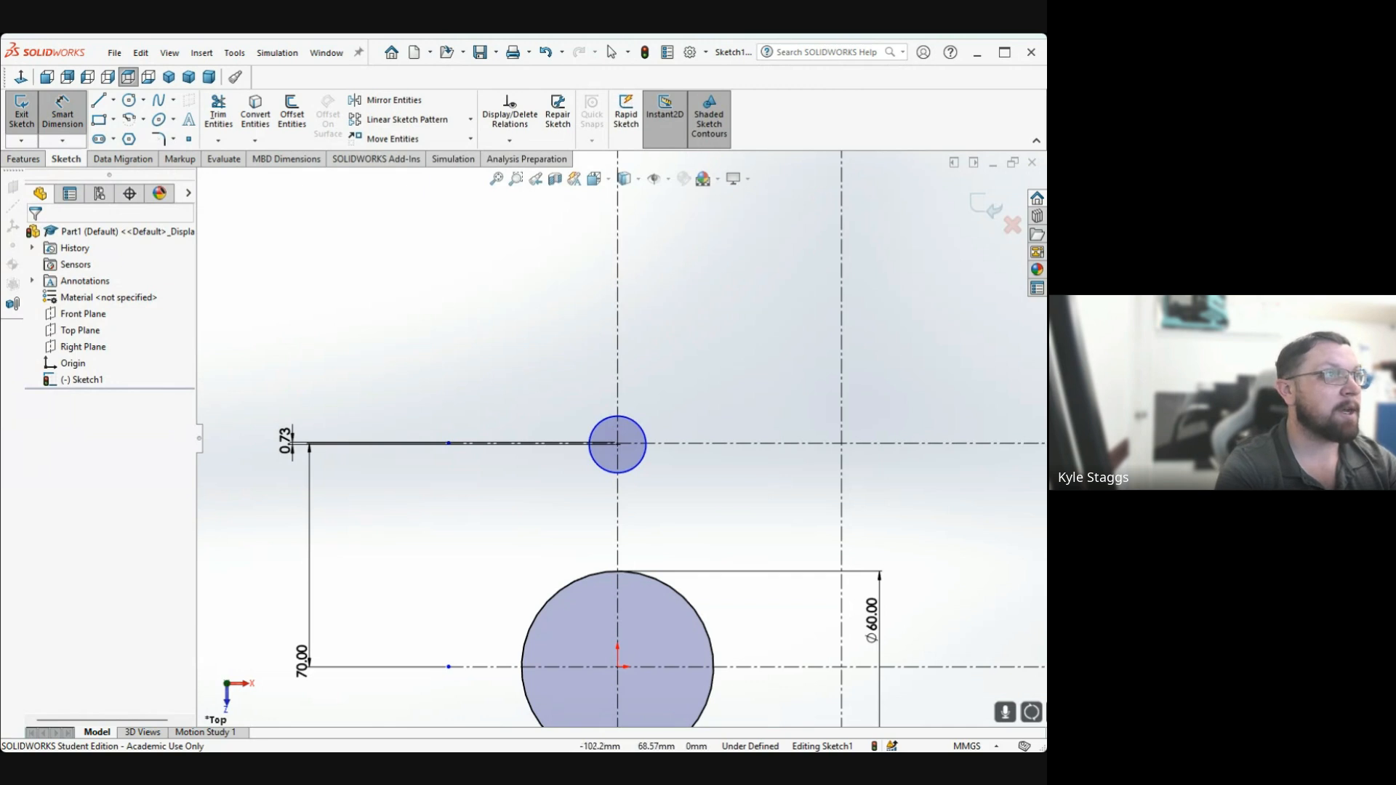
Delete the offset dimension between the small circle's center and the upper horizontal centerline
left_click(285, 440)
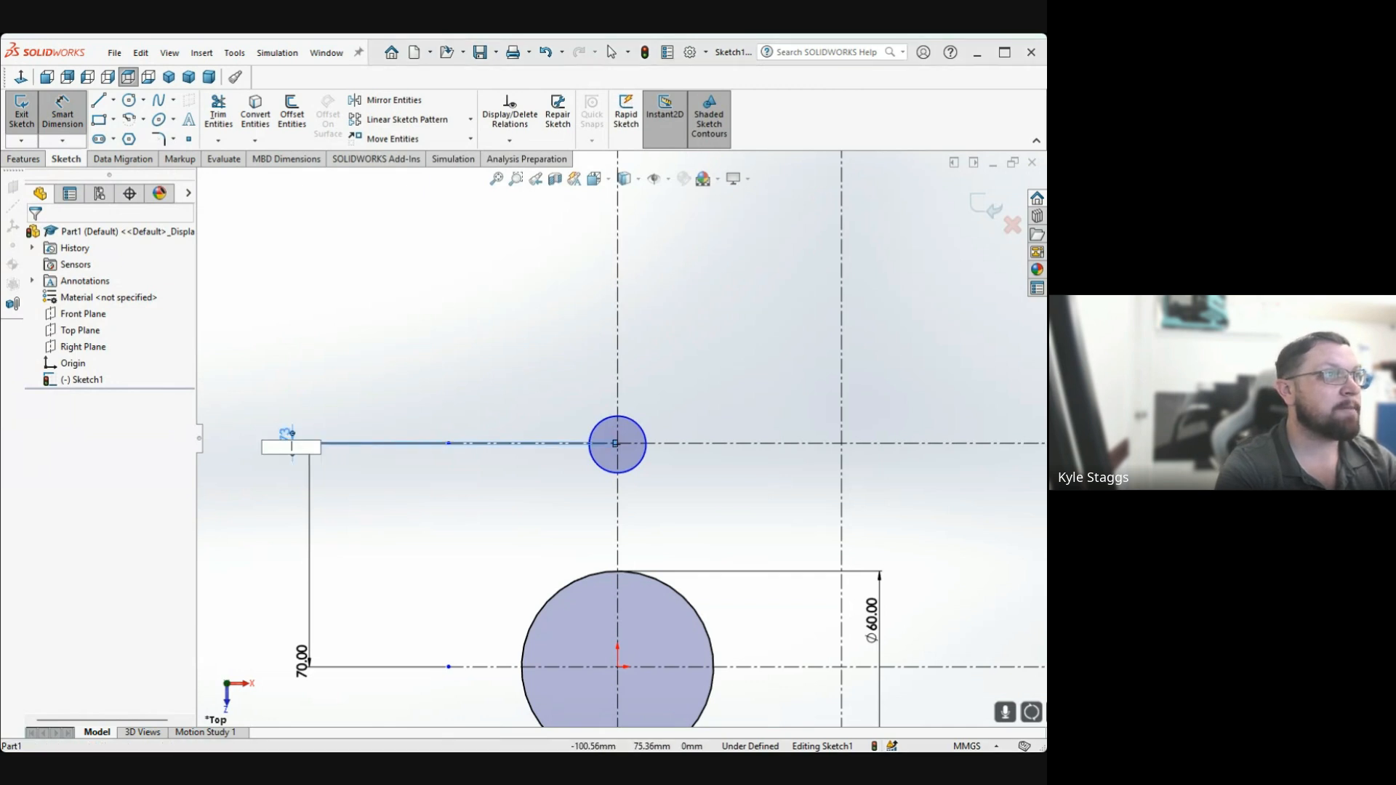
key("Escape")
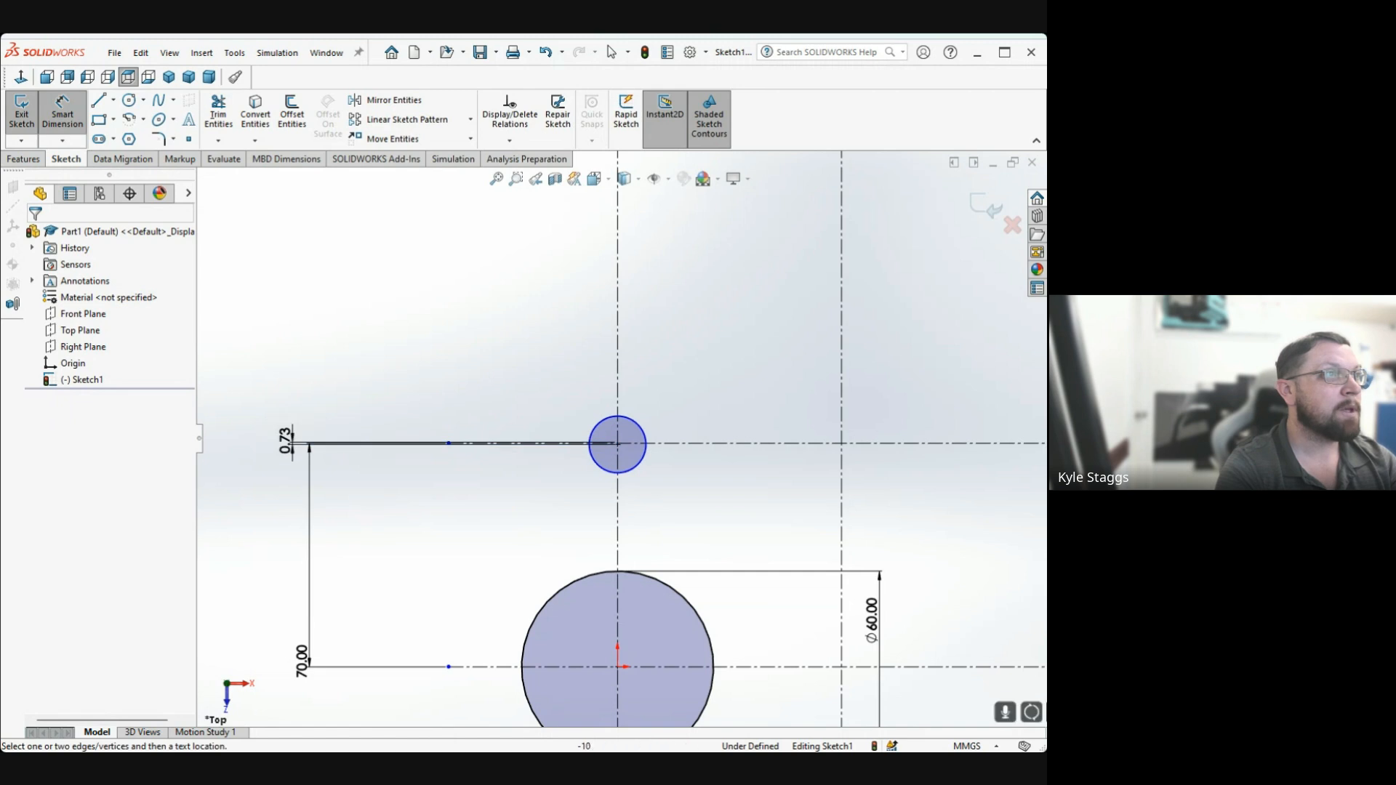
left_click(285, 440)
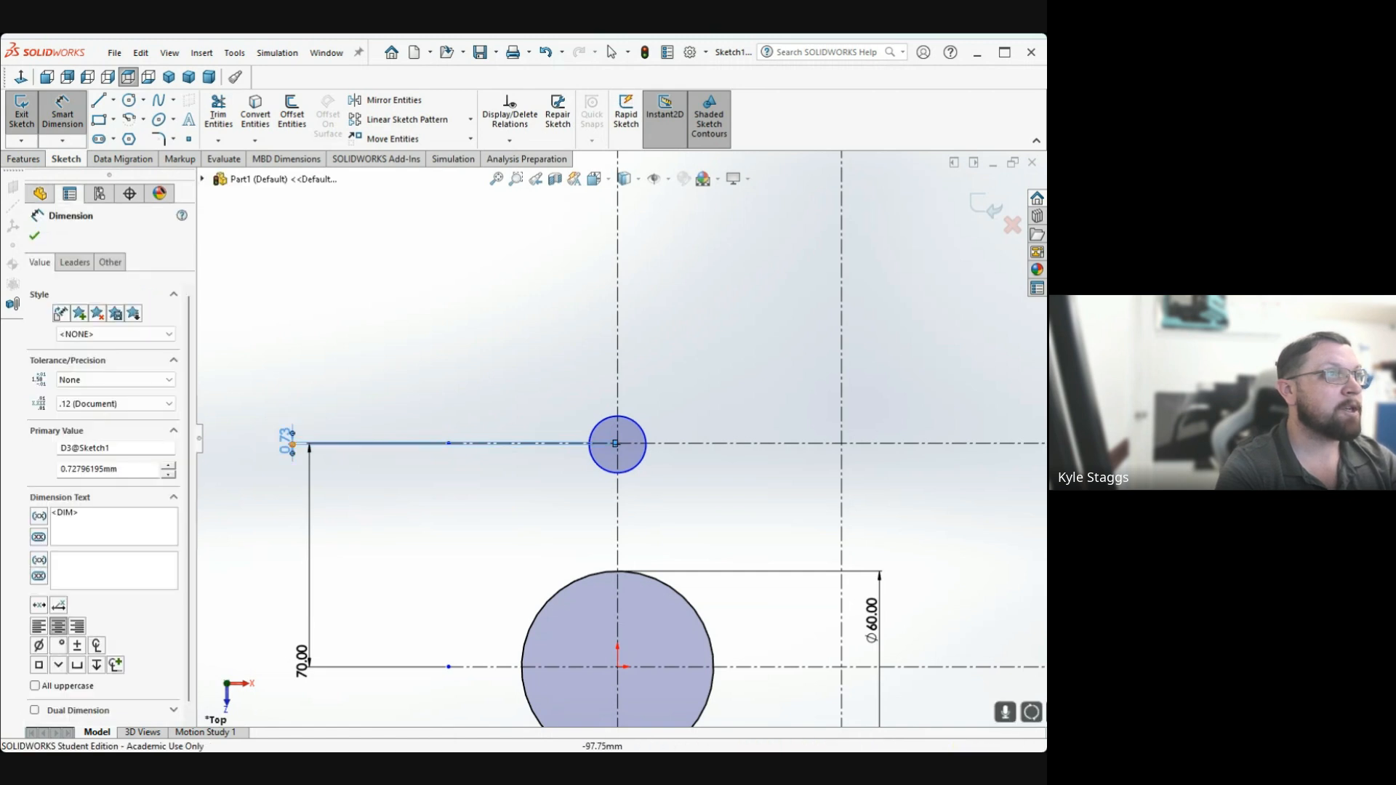
key("Delete")
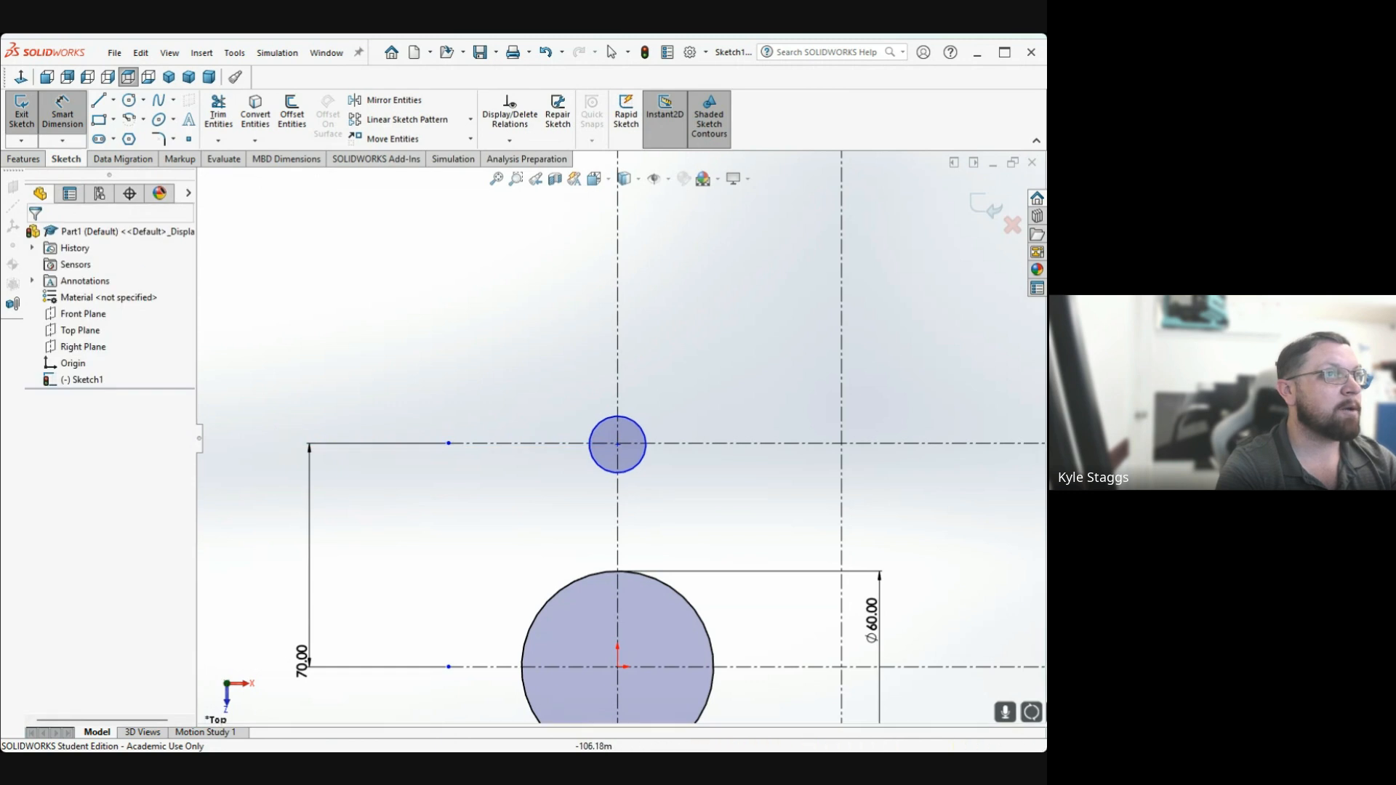
Move the small circle's center onto the intersection of the upper horizontal centerline and the vertical centerline through the origin, making it coincident
scroll(623, 443, "down", 12)
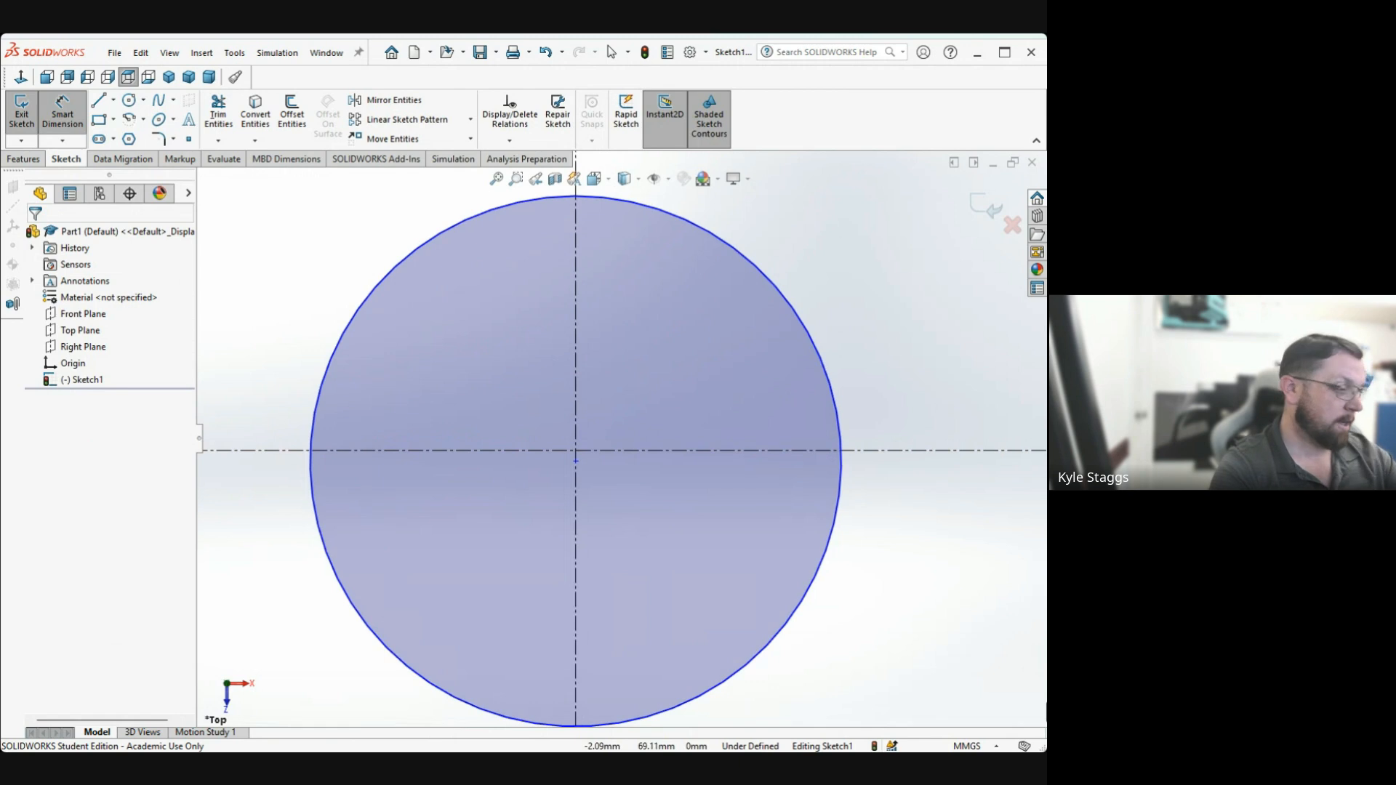
key("Escape")
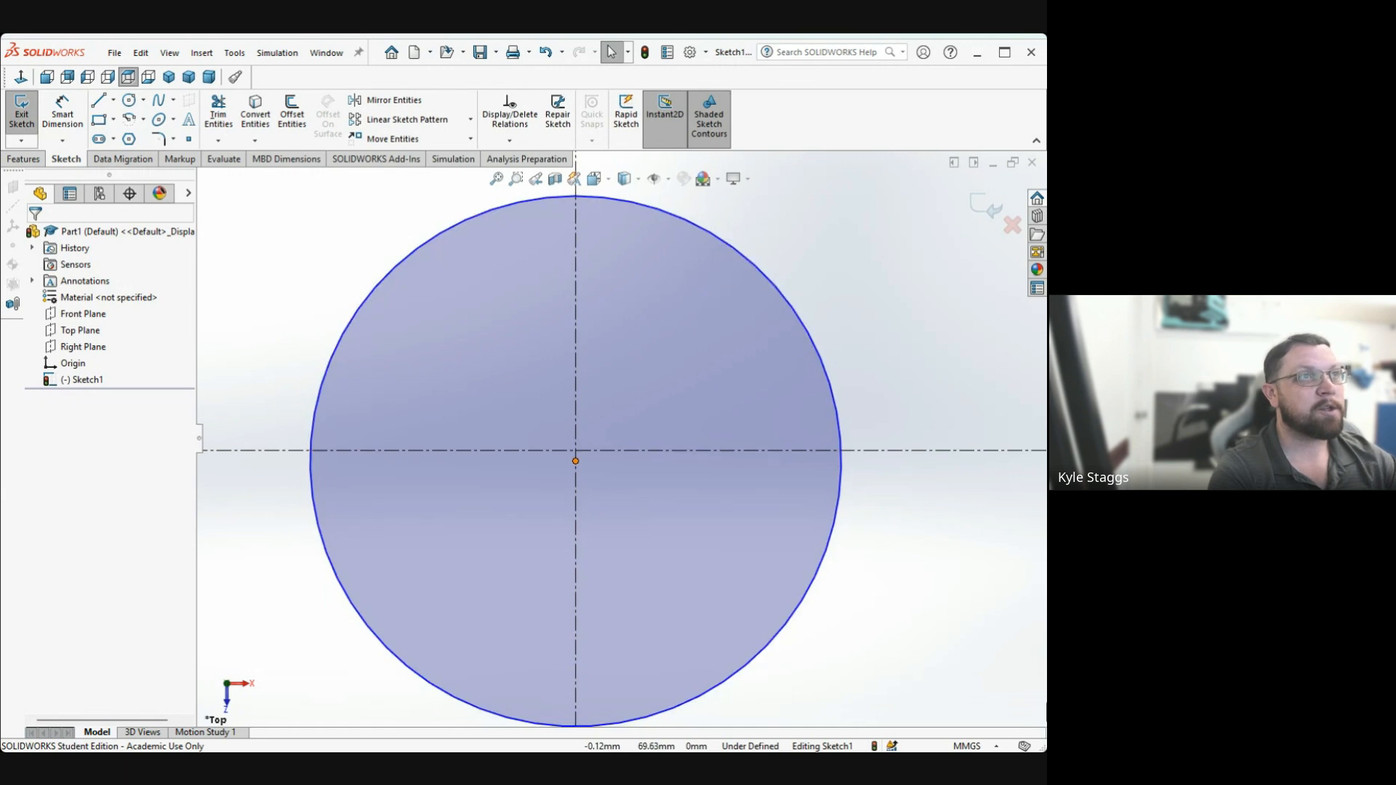
left_click(576, 461)
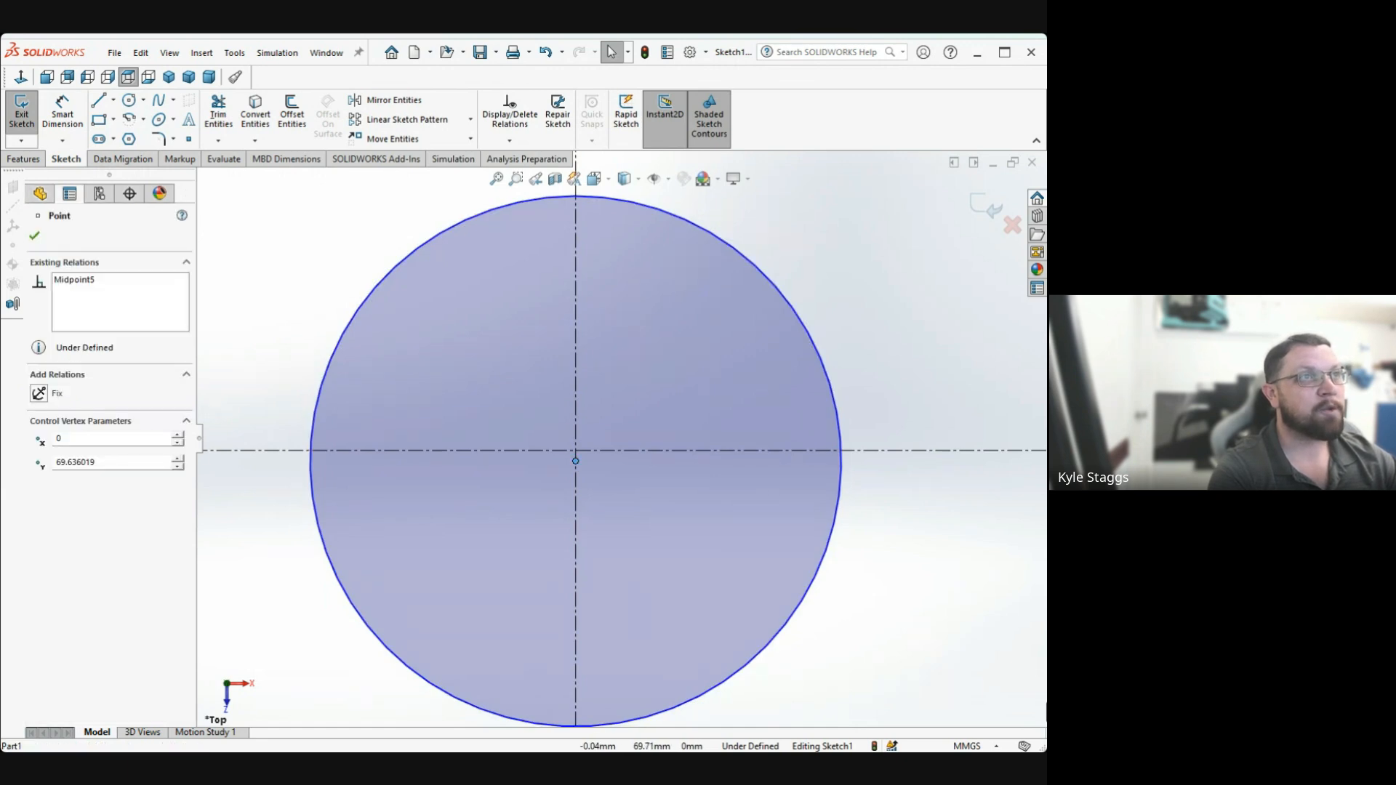
left_click_drag(575, 461, 600, 463)
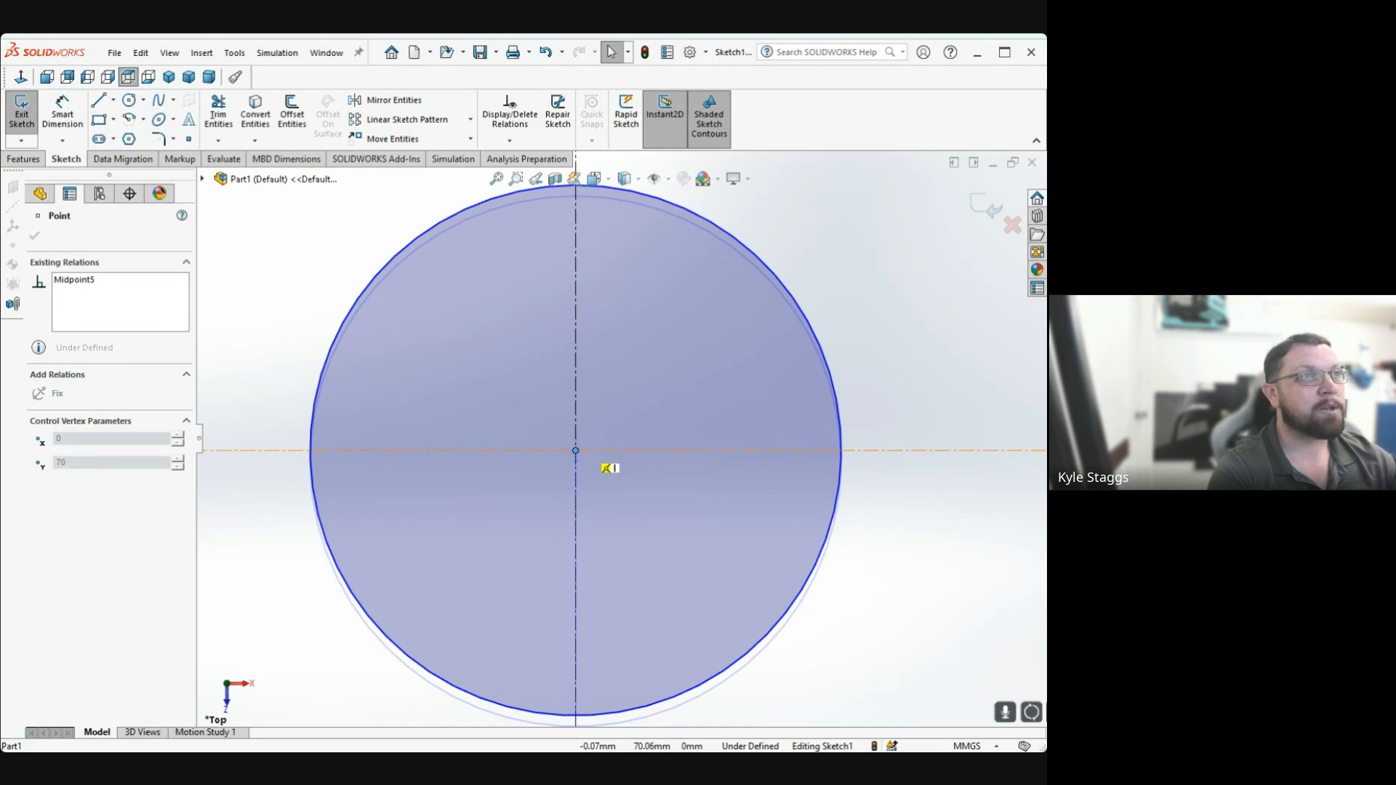
left_click_drag(601, 464, 575, 450)
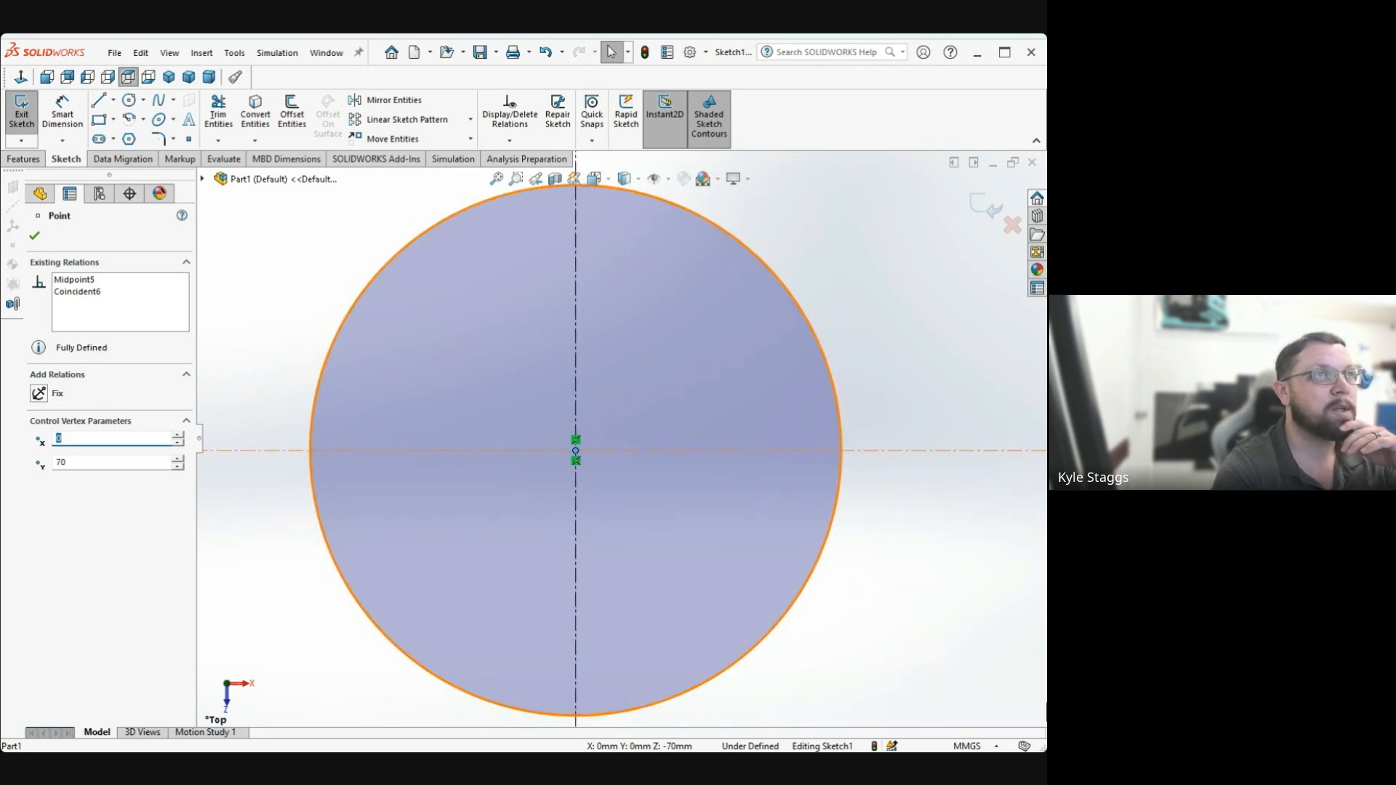
scroll(620, 438, "up", 8)
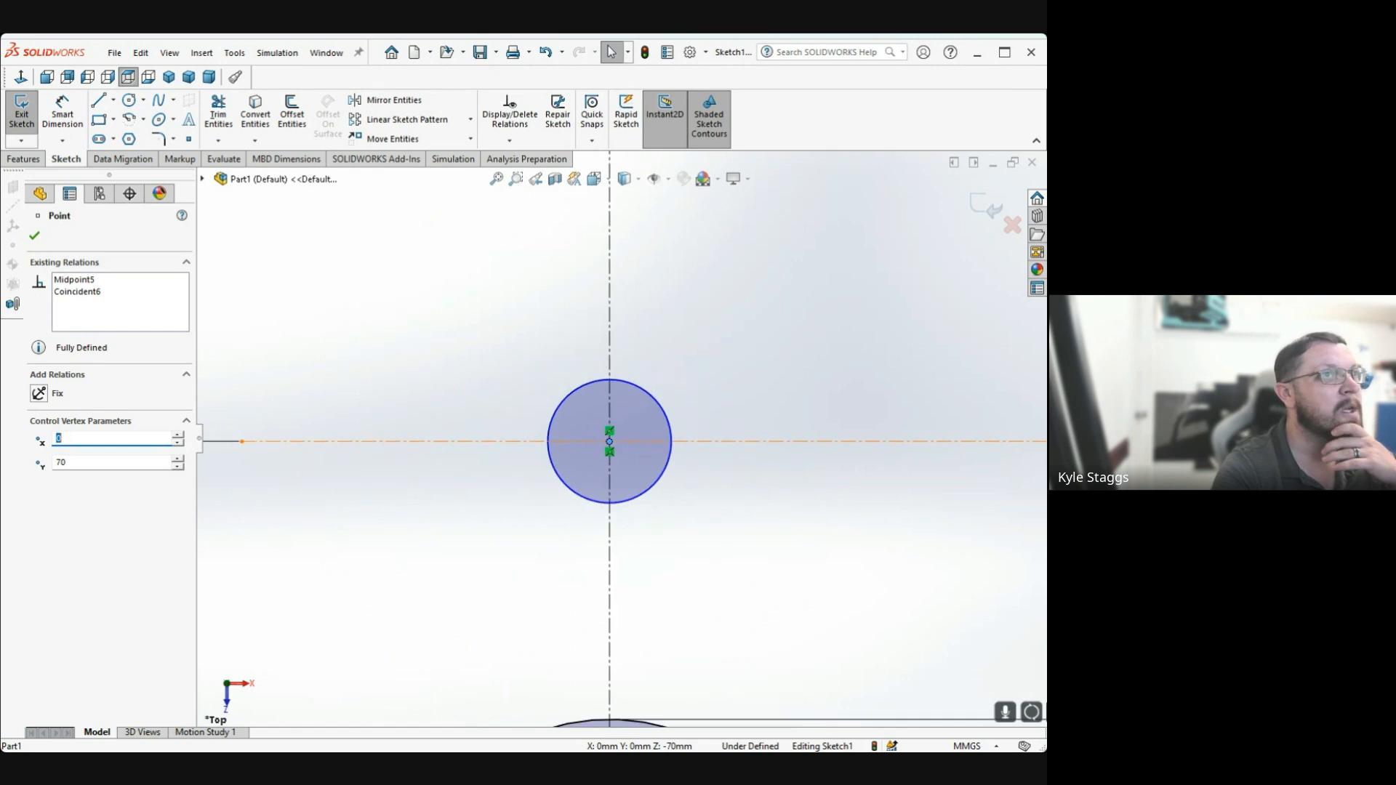
scroll(620, 439, "up", 3)
scroll(620, 438, "up", 4)
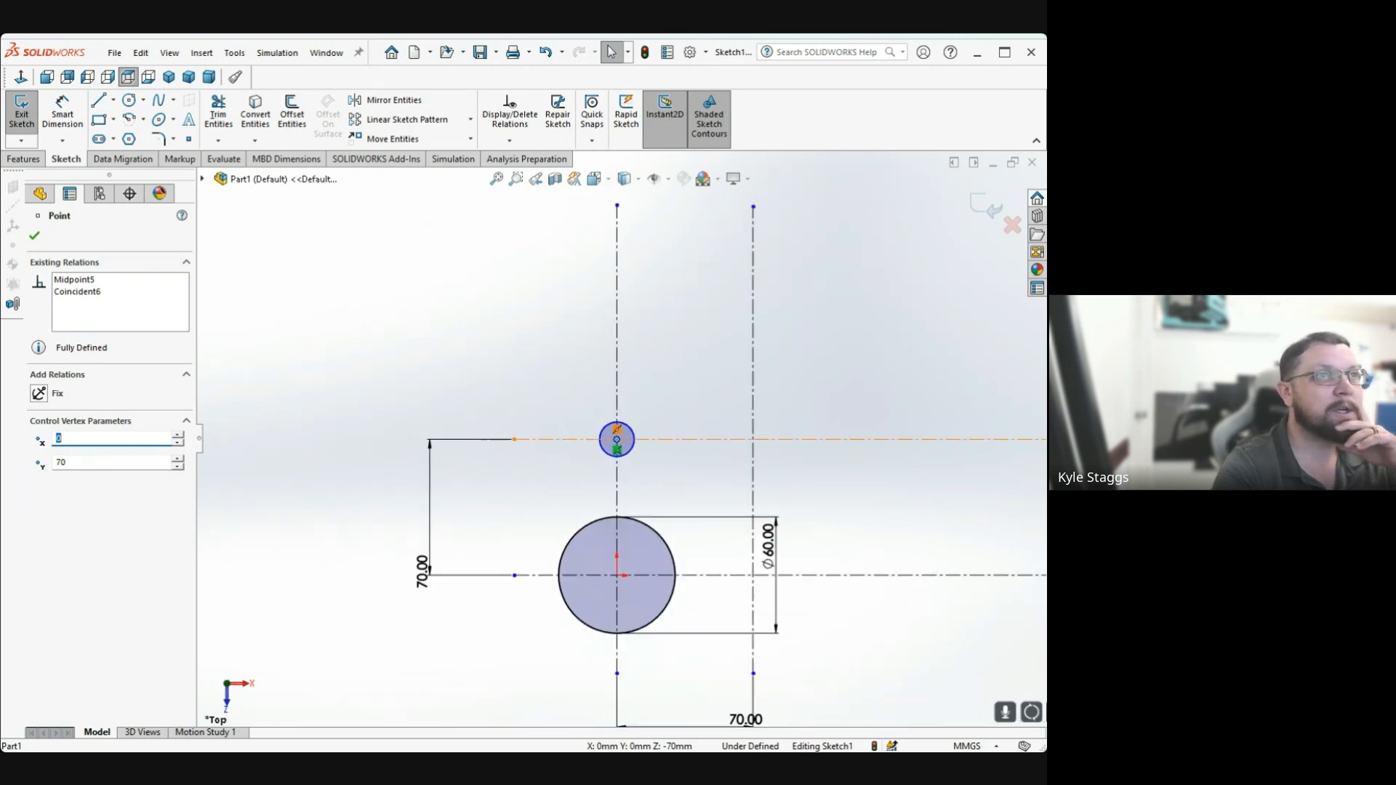
key("Escape")
Dimension the diameter of the small circle on the upper horizontal centerline above the origin and set it to 60 mm
scroll(618, 439, "up", 3)
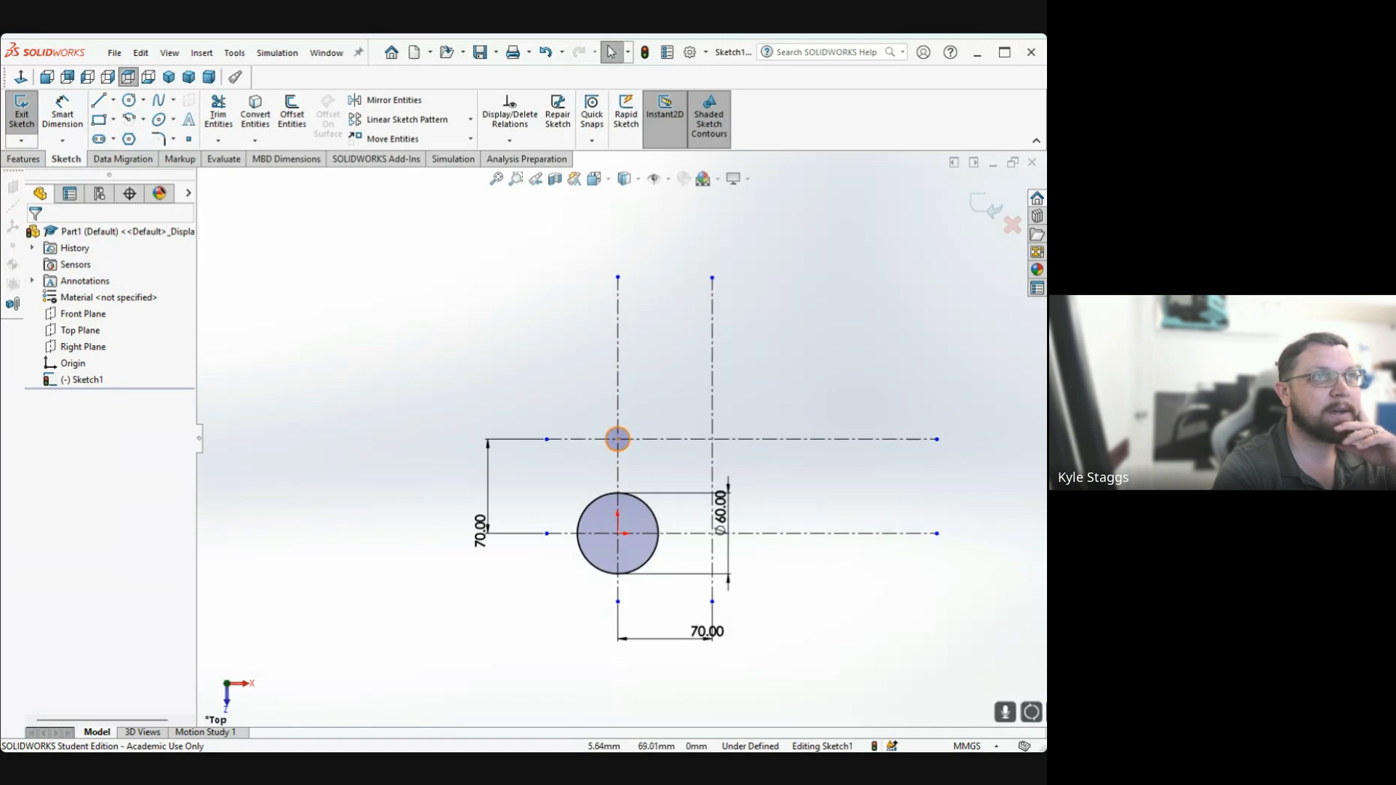
left_click(63, 114)
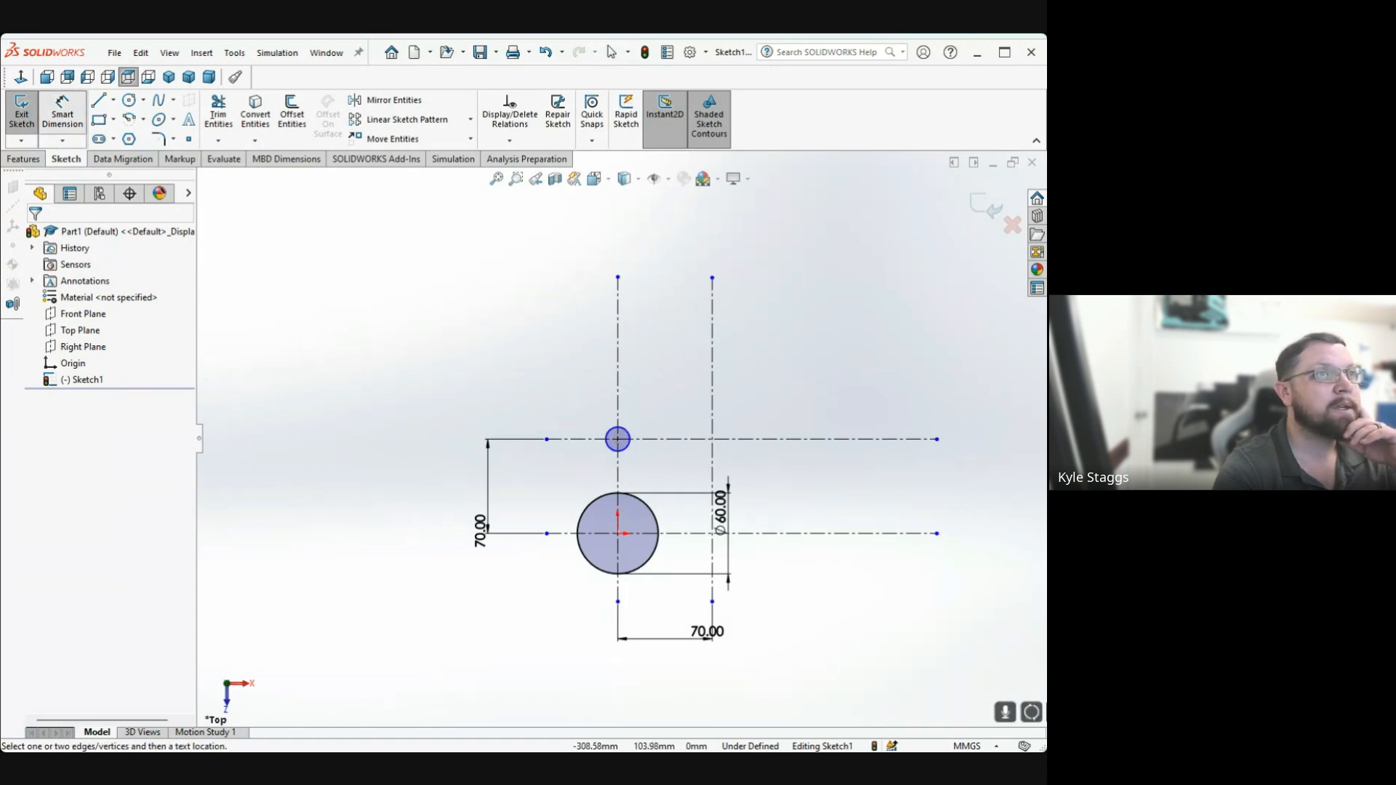
scroll(621, 444, "down", 5)
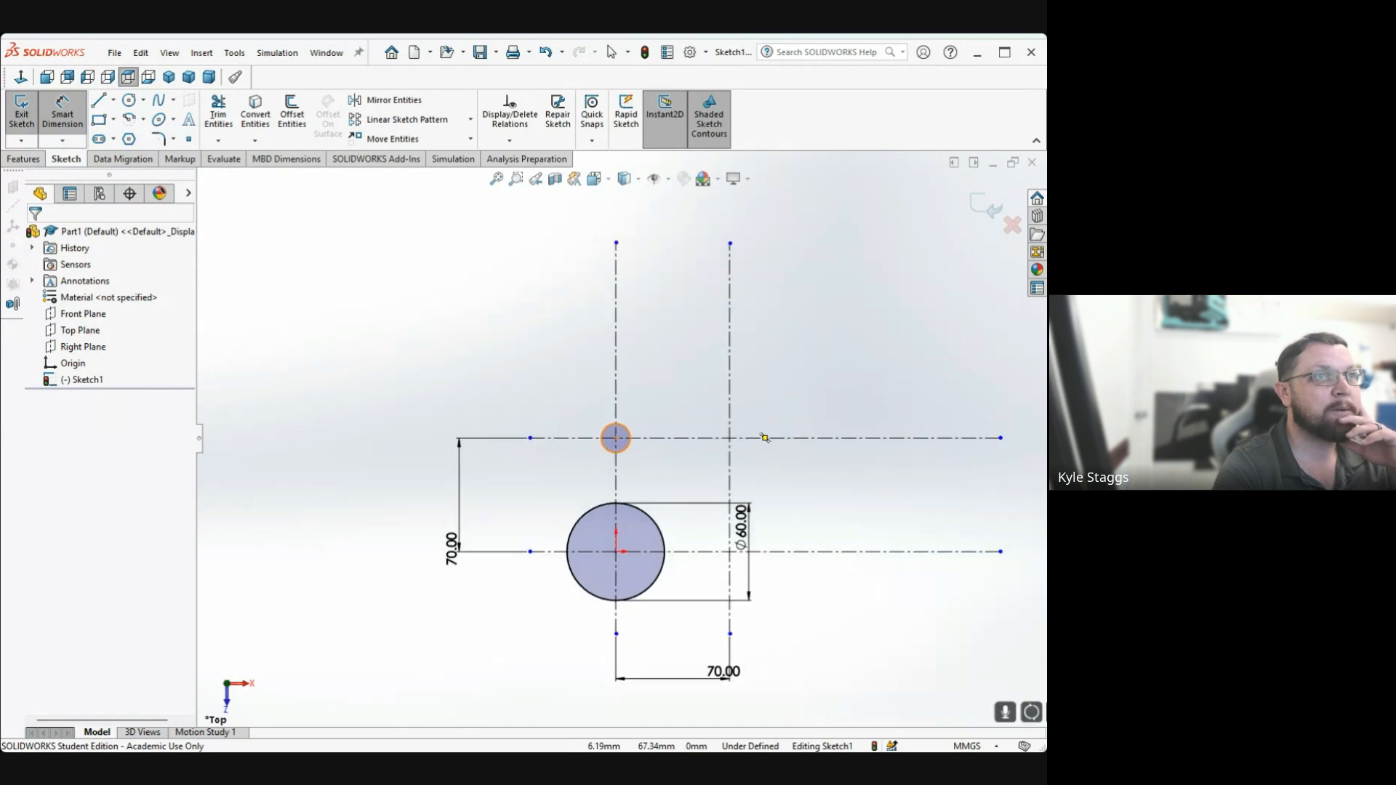
left_click(632, 436)
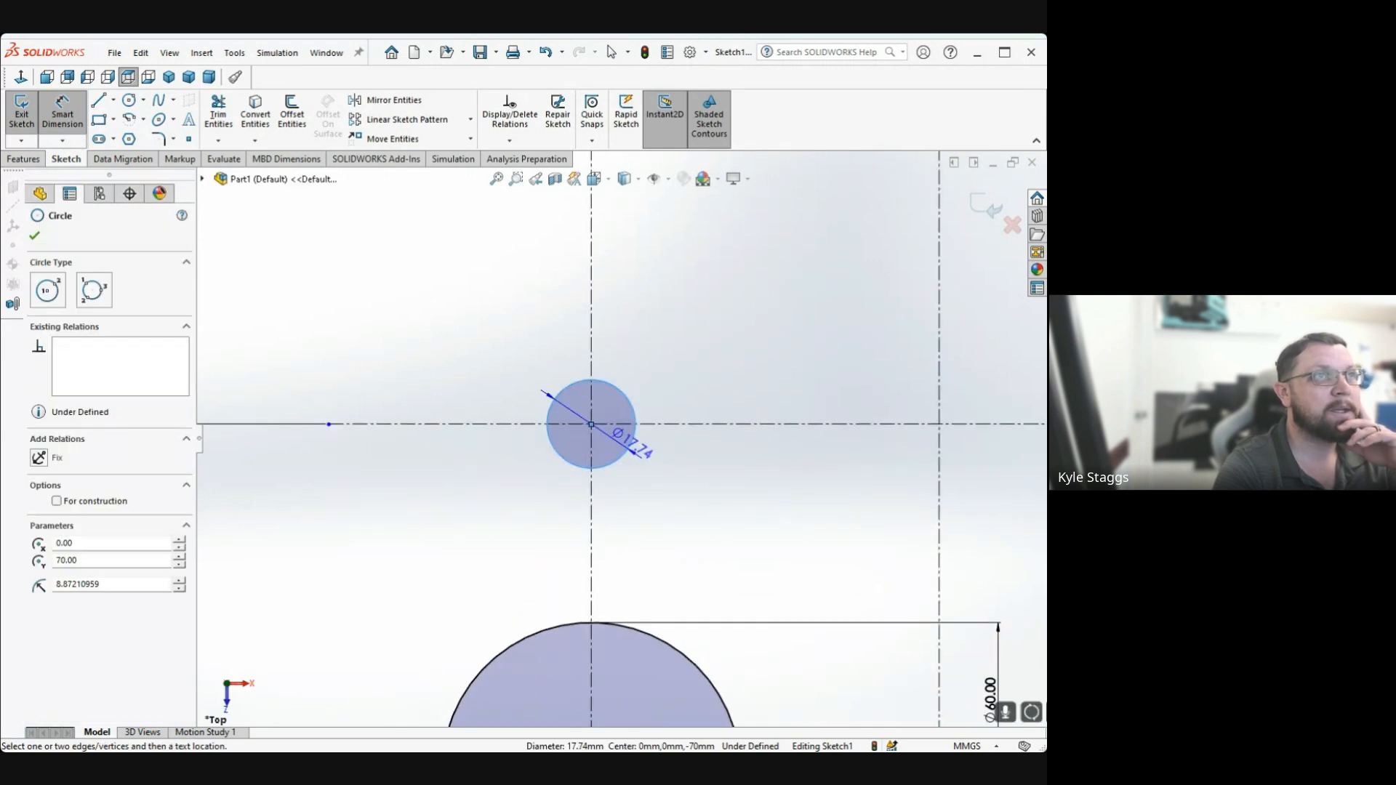
left_click(440, 391)
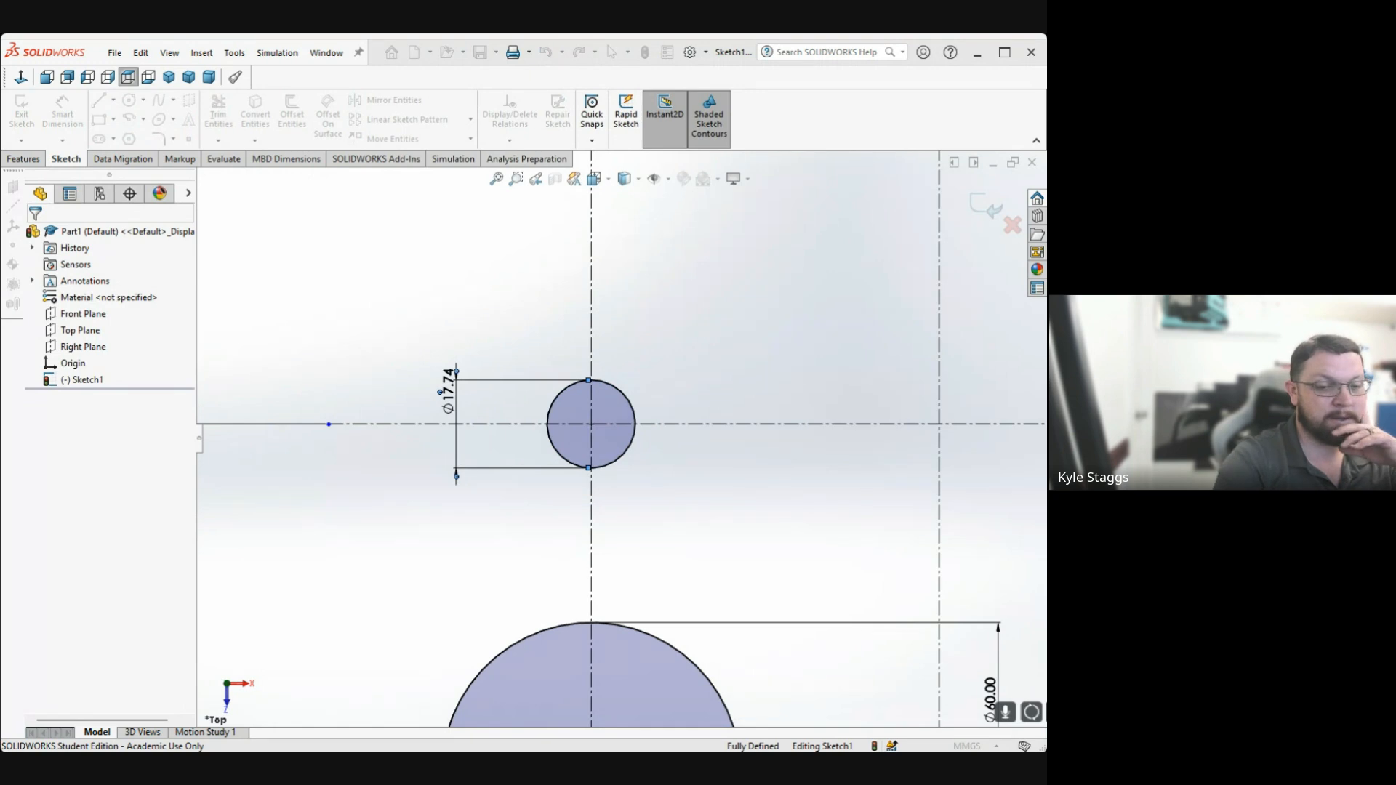
type("60")
key("Return")
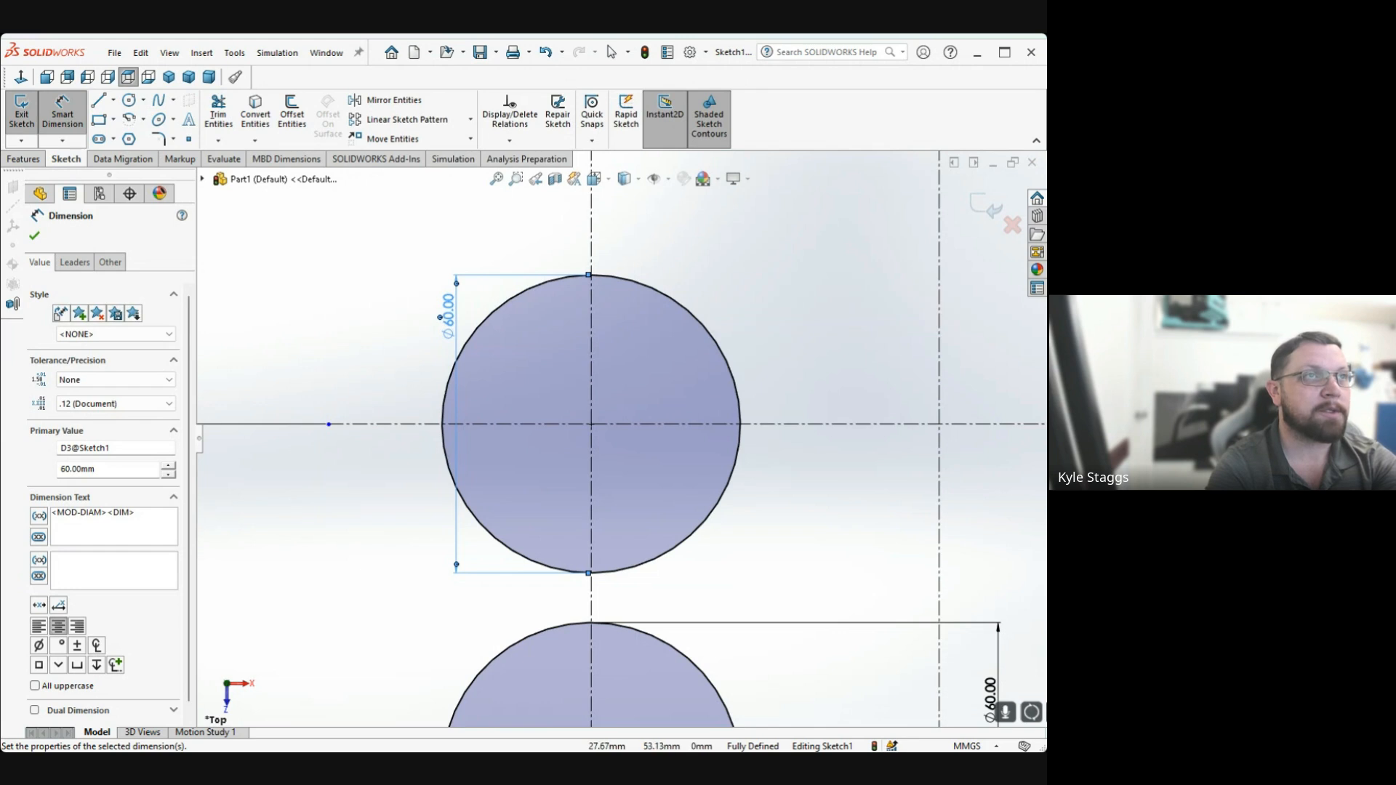
Sketch a circle of about 30 mm radius centered where the upper horizontal centerline crosses the vertical centerline 70 mm from the origin
scroll(671, 494, "up", 3)
scroll(509, 368, "up", 1)
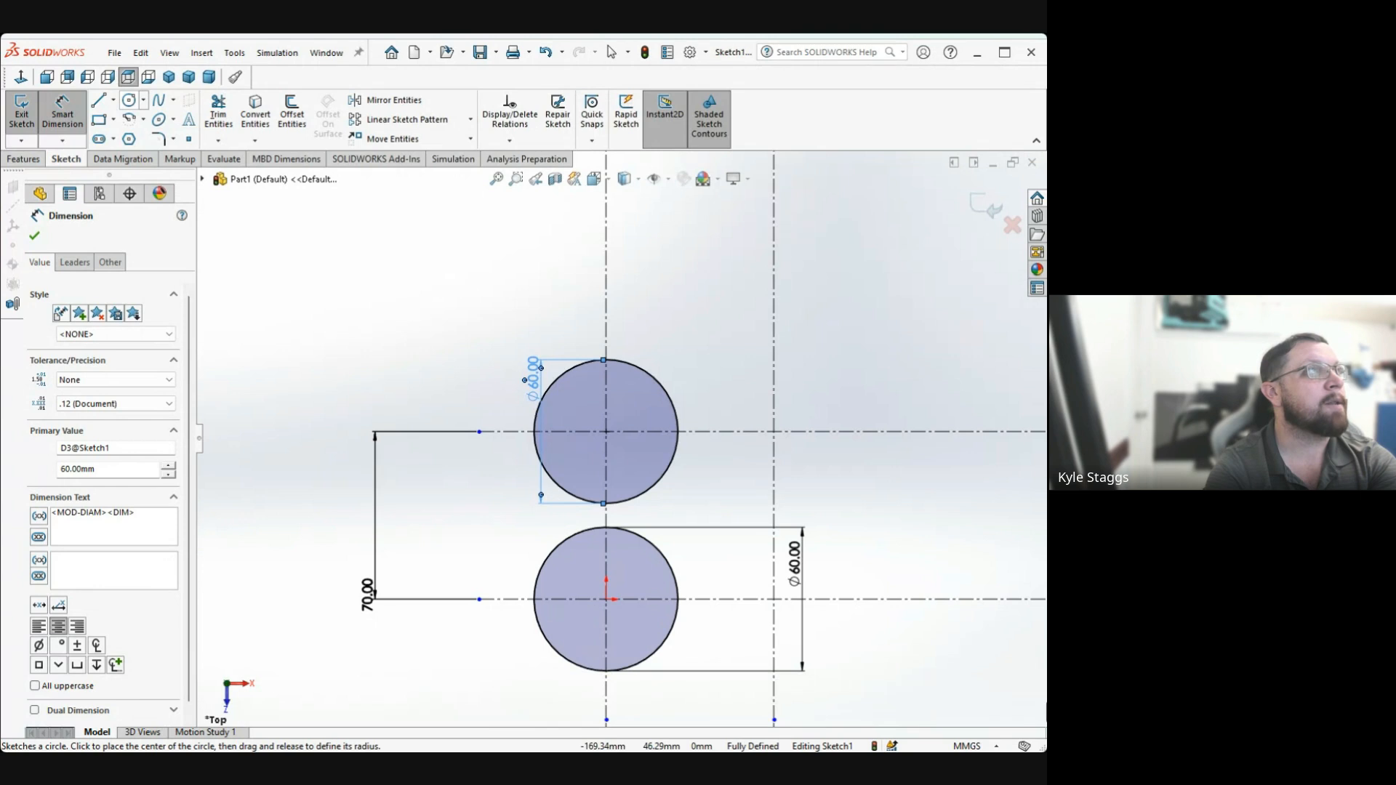
left_click(129, 101)
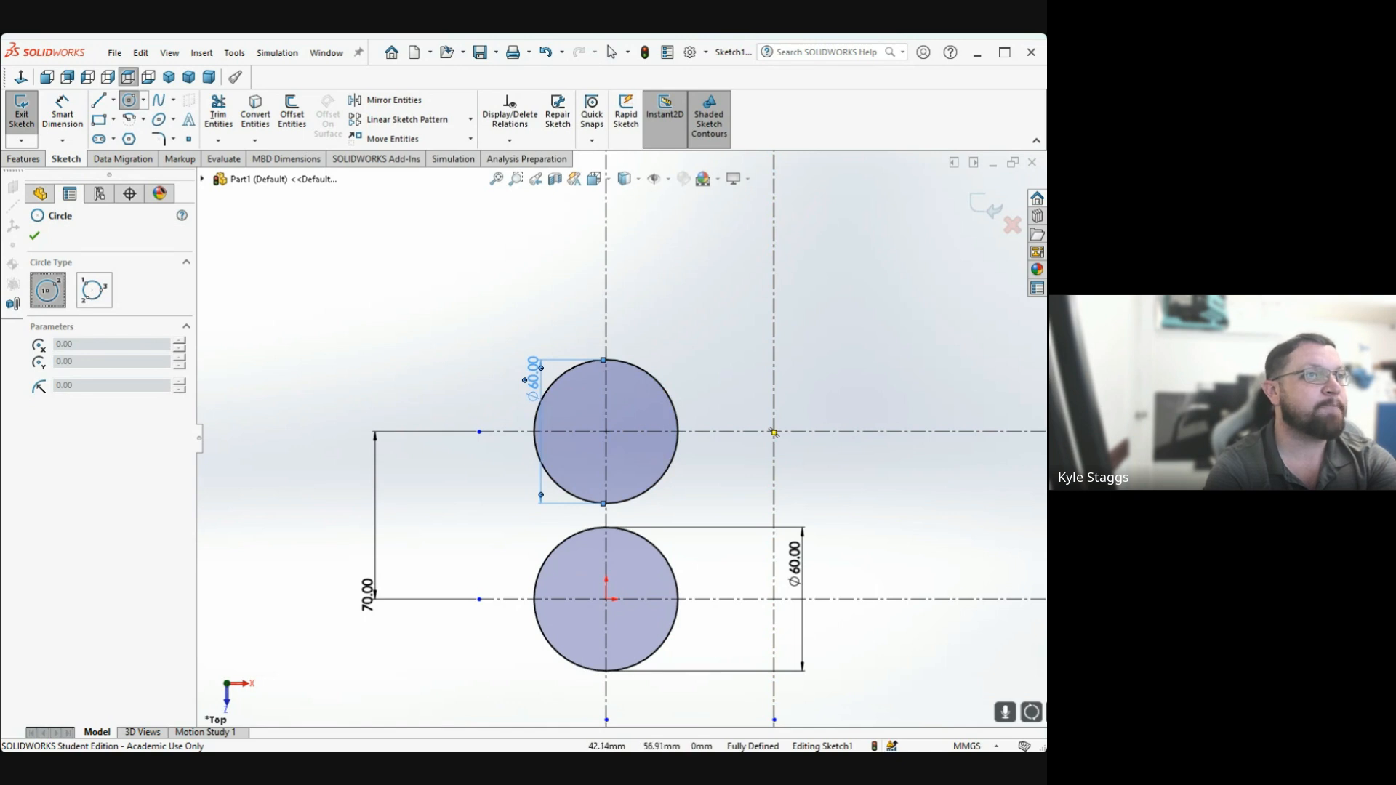
scroll(826, 434, "down", 3)
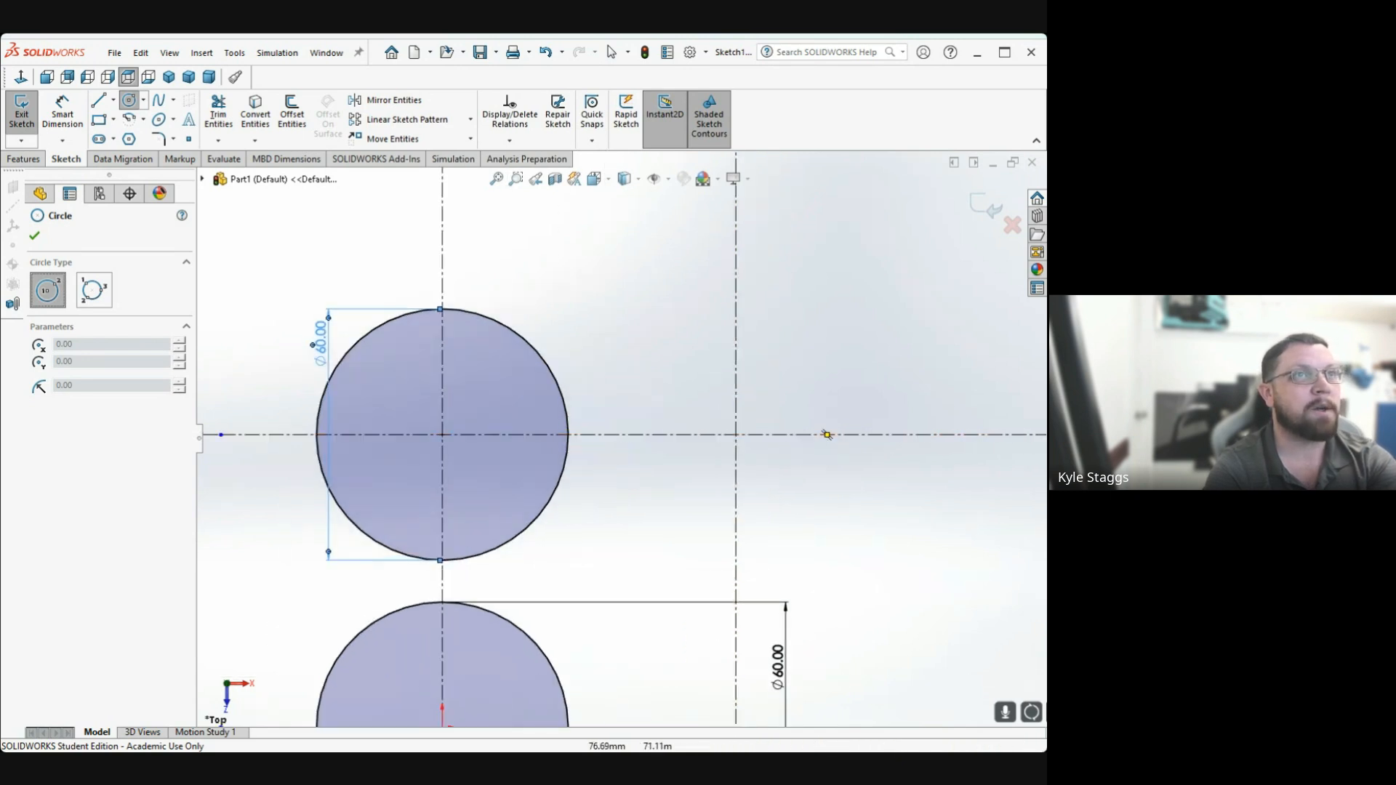
scroll(827, 435, "down", 10)
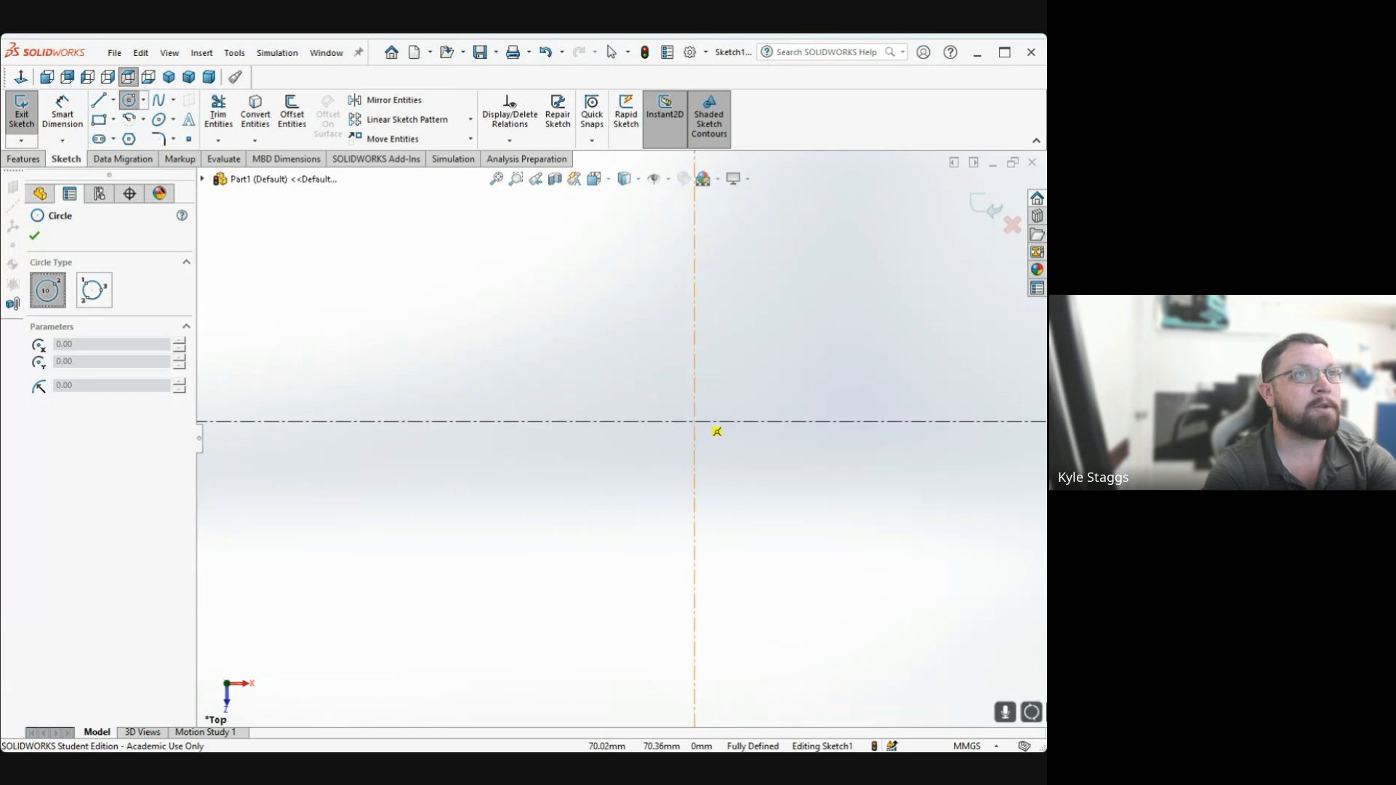
scroll(698, 426, "down", 8)
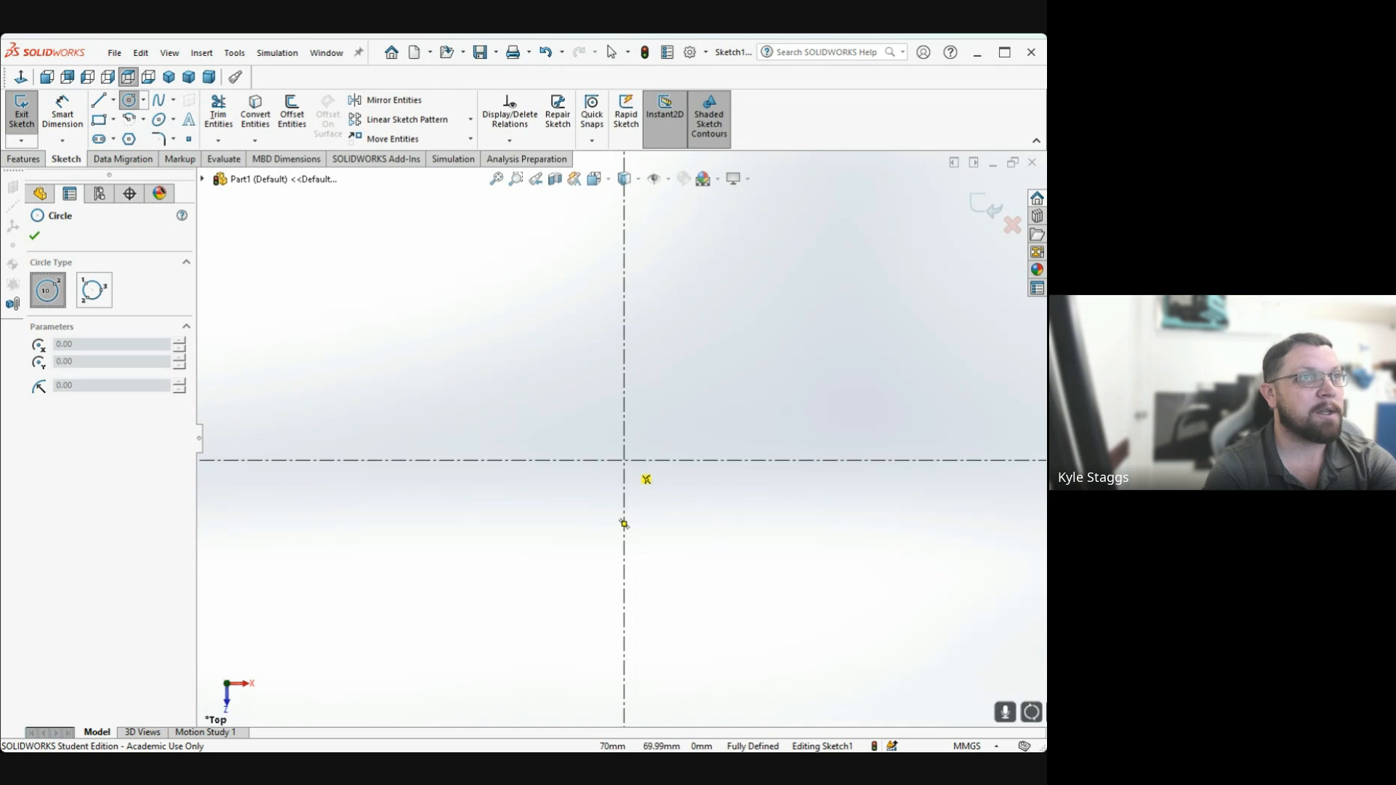
left_click(624, 460)
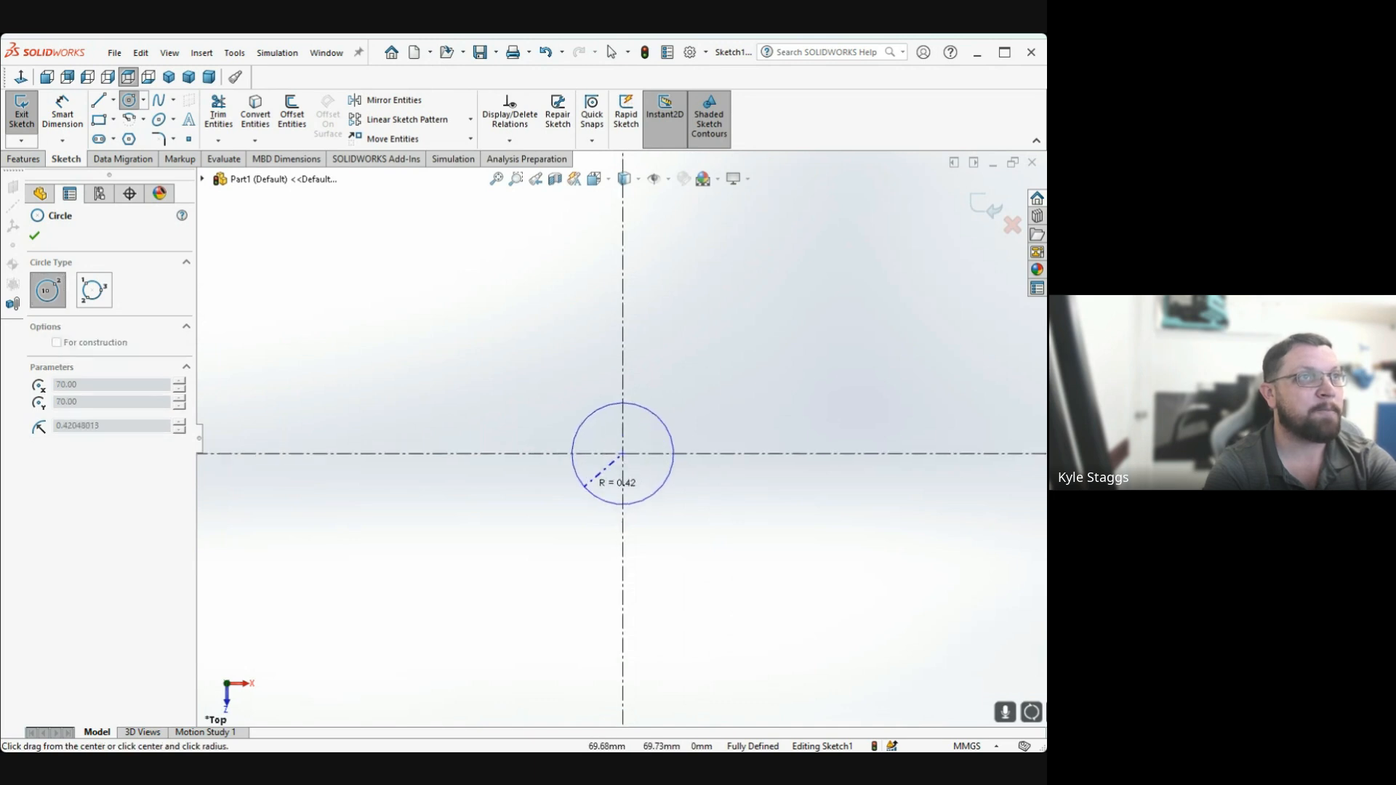
scroll(579, 473, "up", 8)
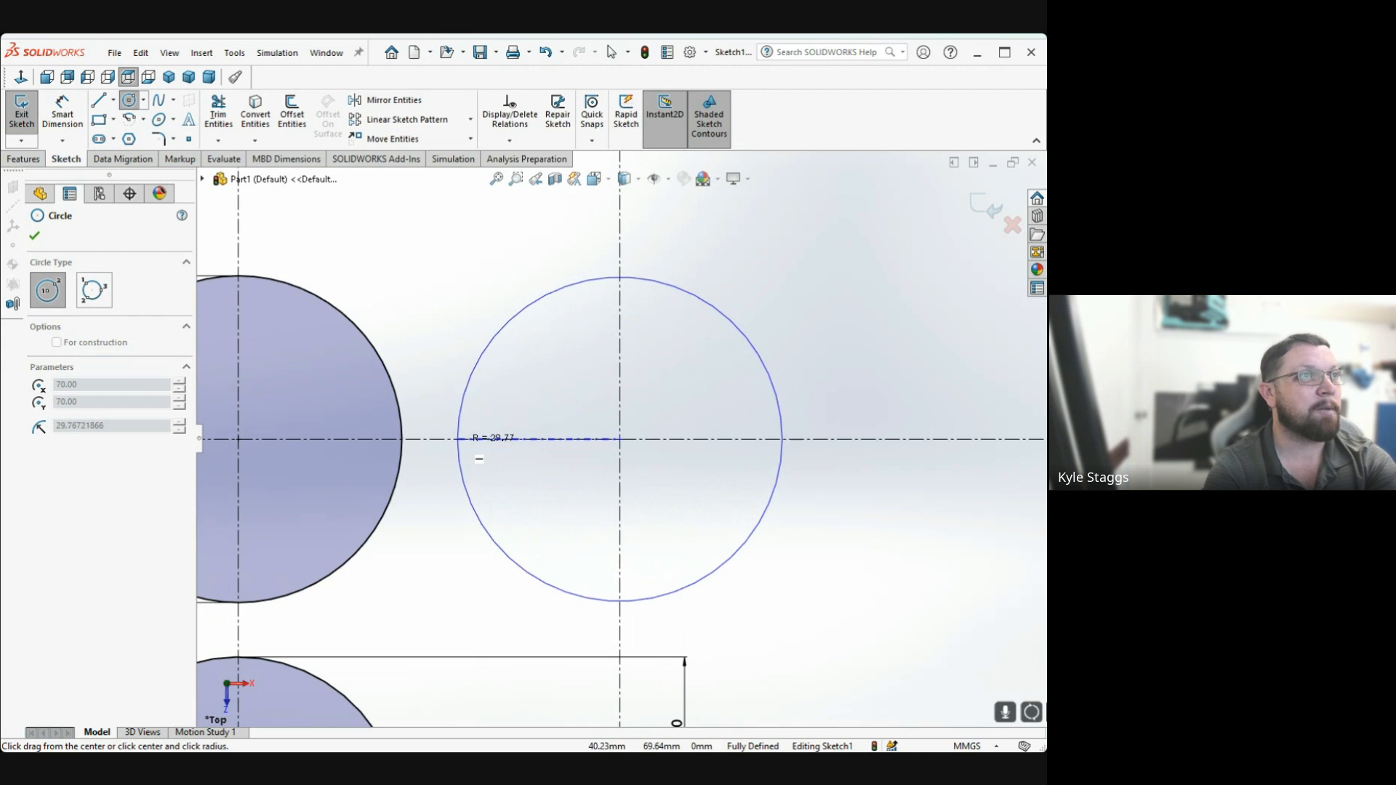
left_click(458, 439)
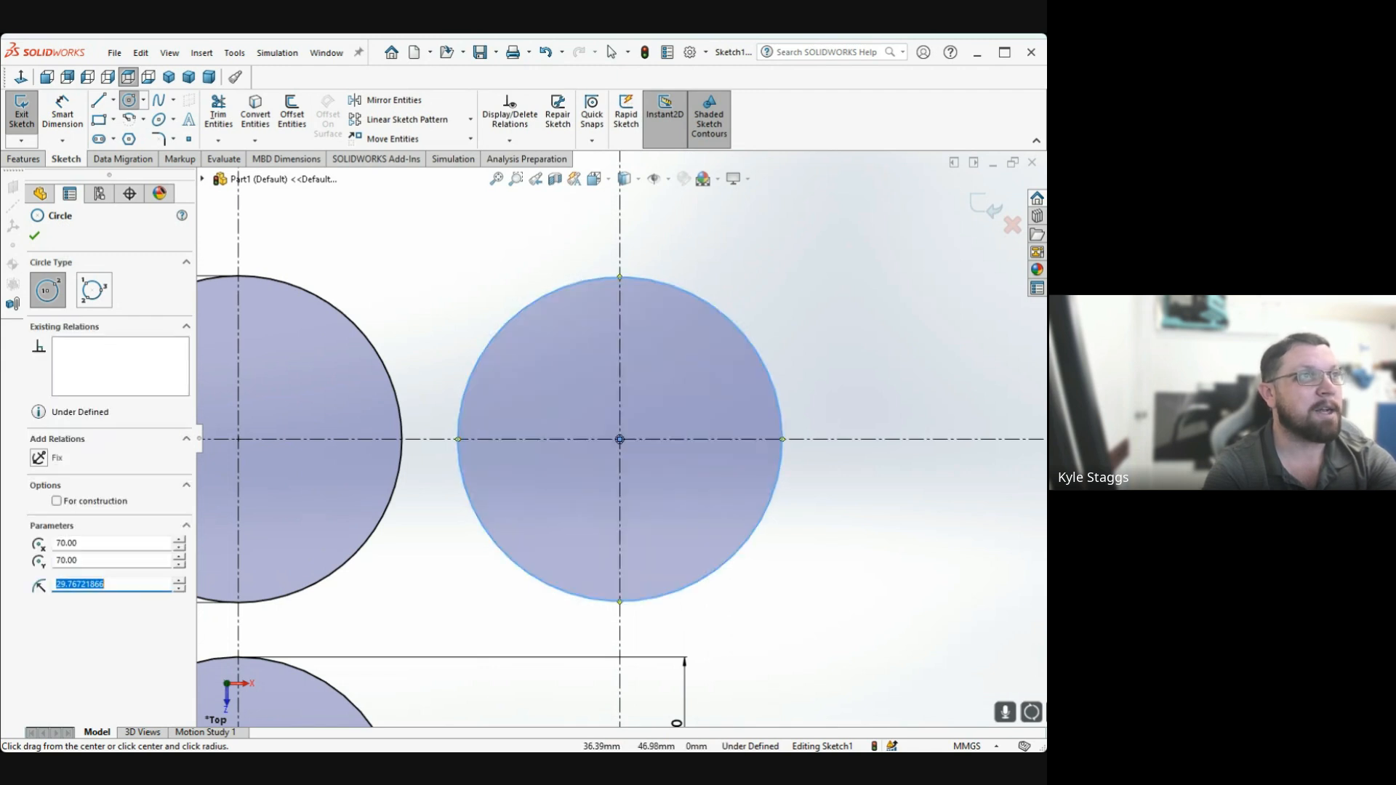
Dimension the diameter of the new circle beside the upper circle and set it to 60 mm
left_click(63, 109)
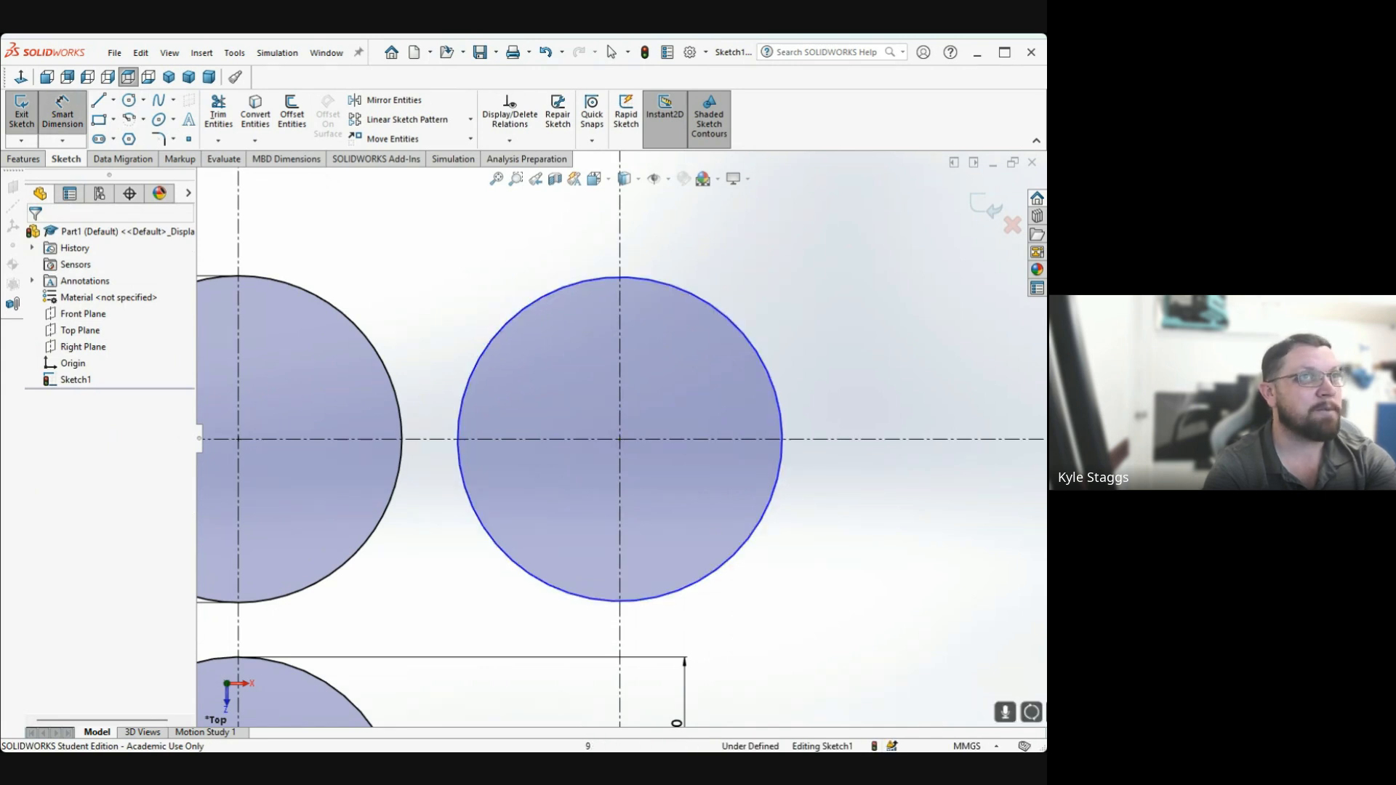
left_click(767, 372)
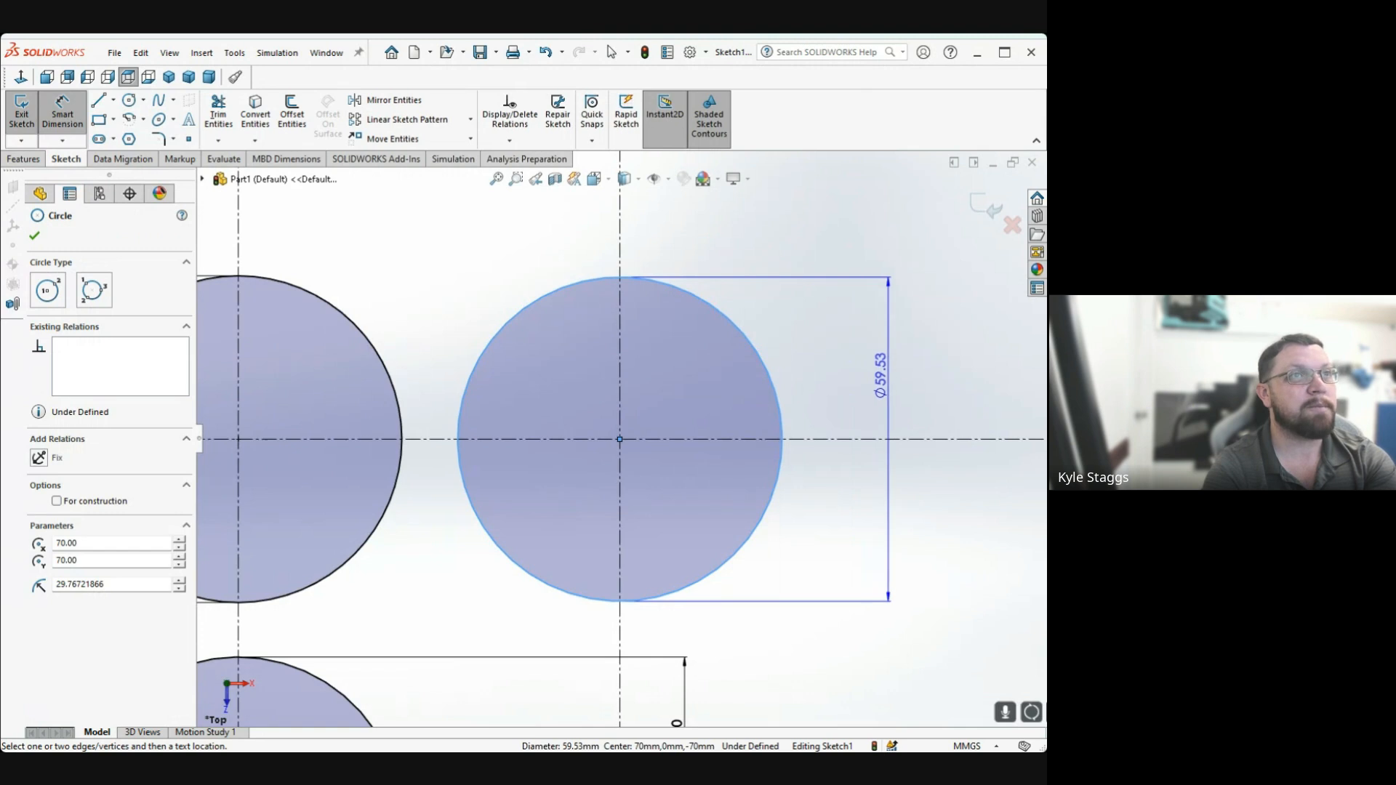
left_click(882, 375)
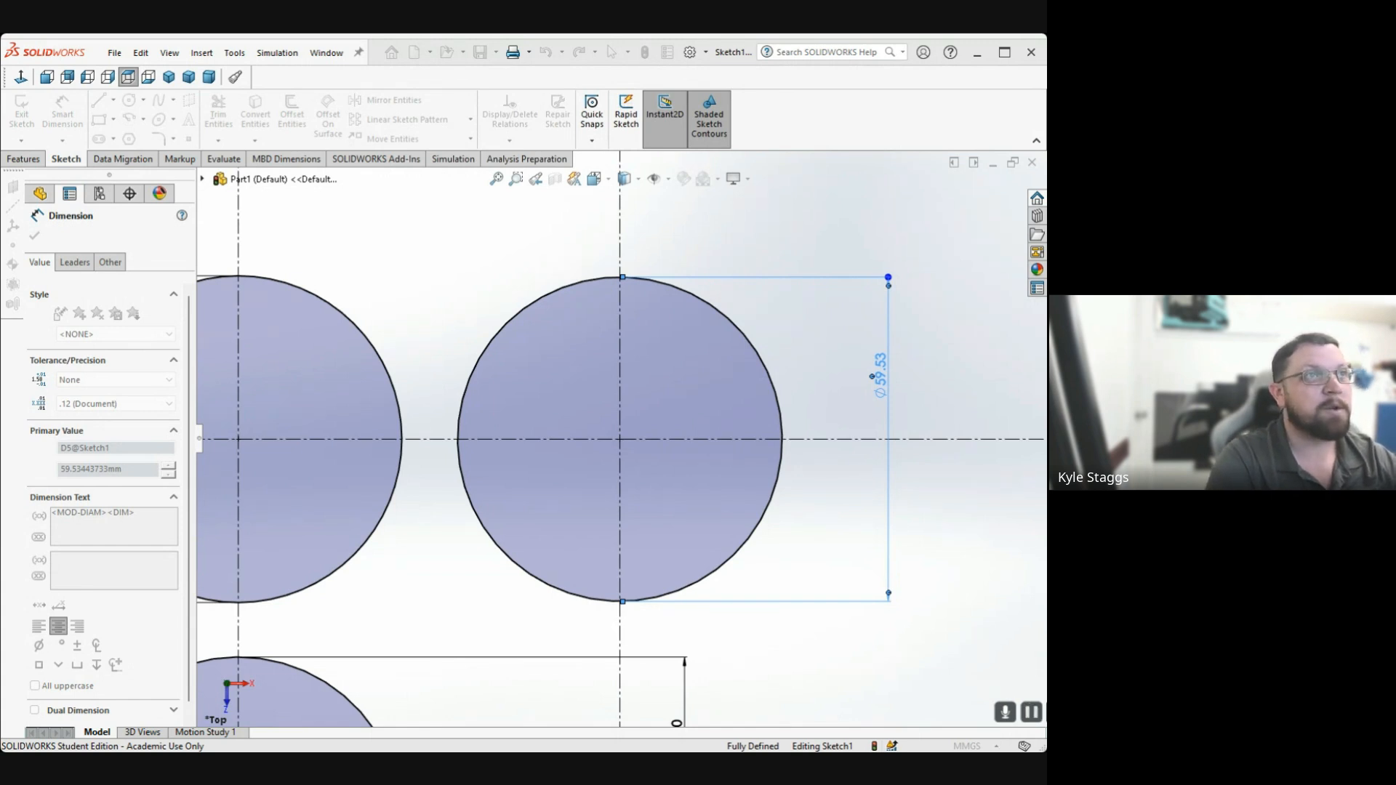
key("Return")
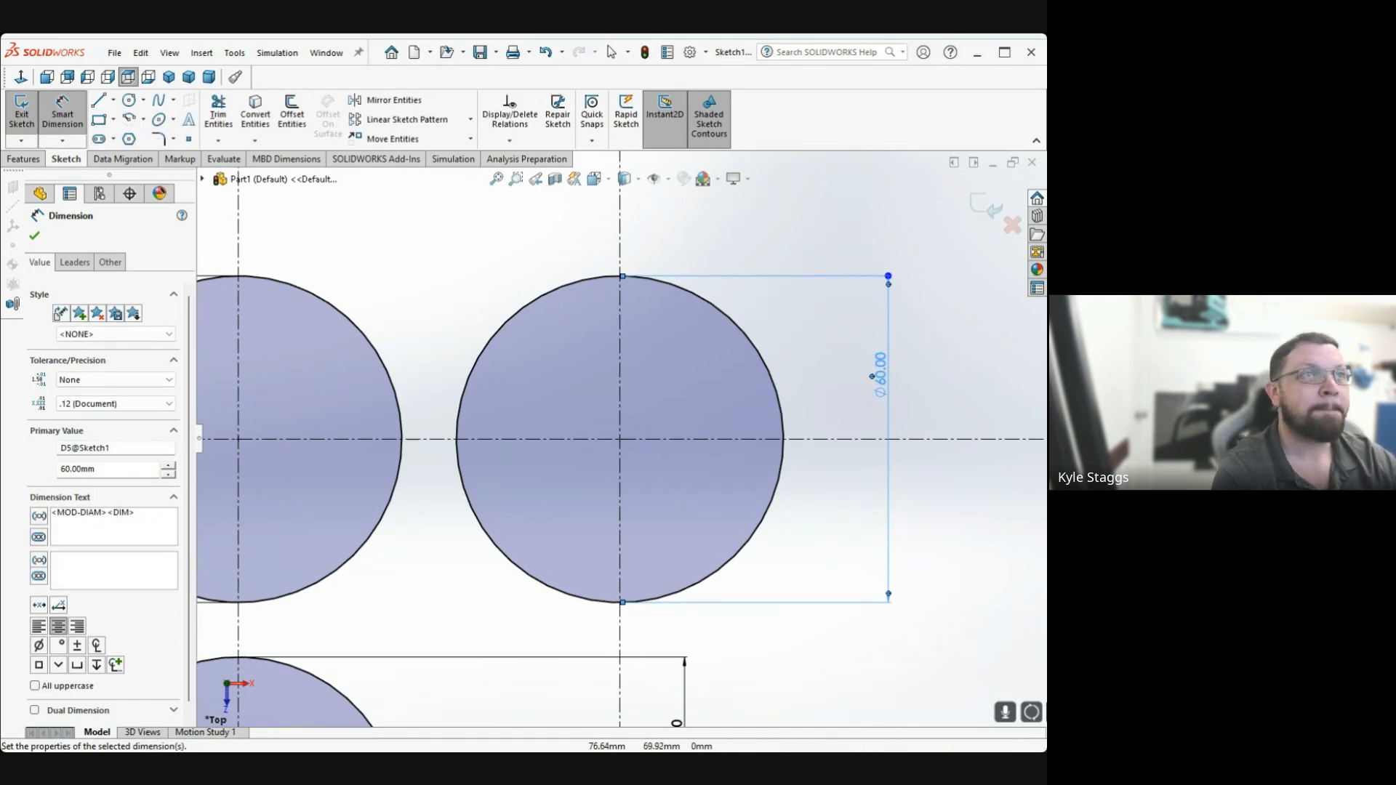
Reposition the diameter dimensions of the origin circle and the circle above it so they line up outside the circles, on their left
scroll(620, 438, "up", 4)
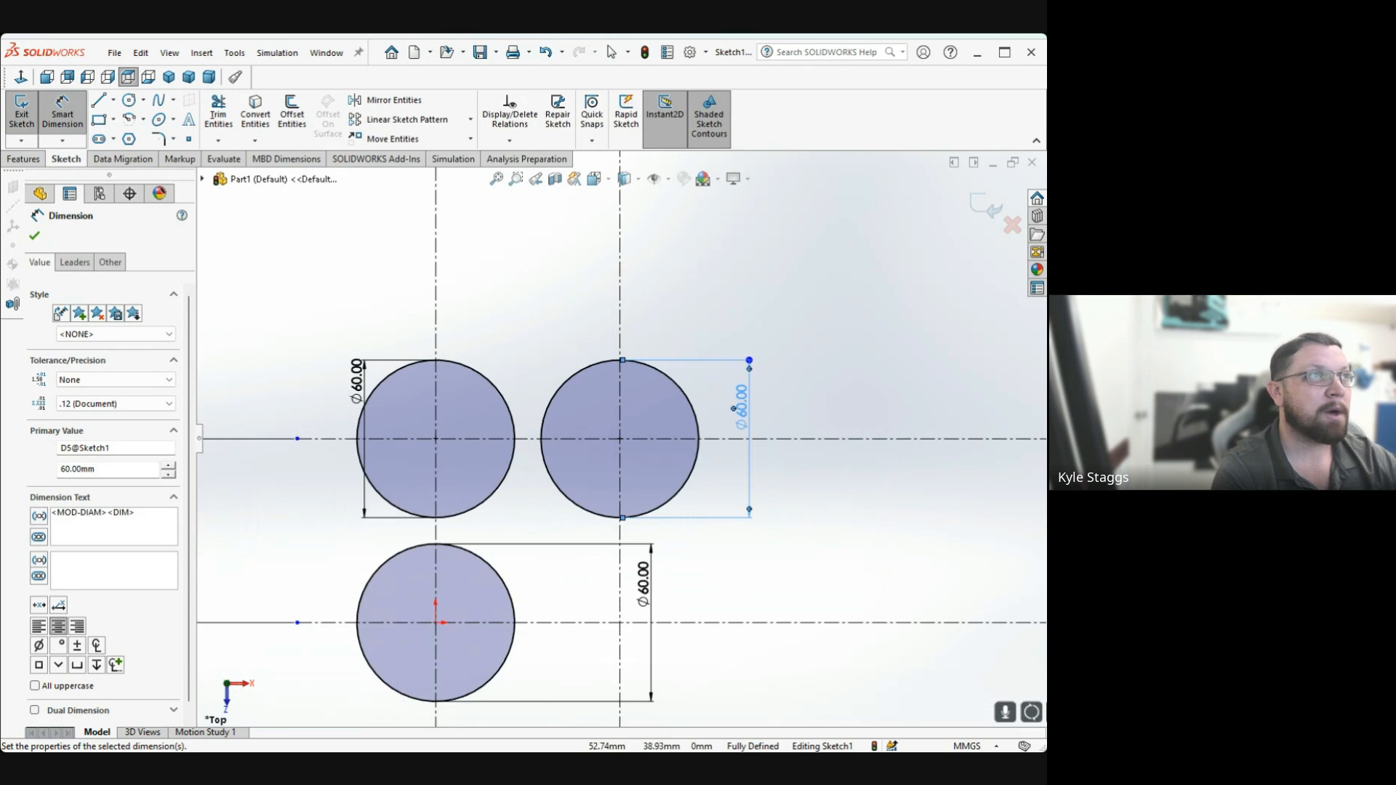
key("f")
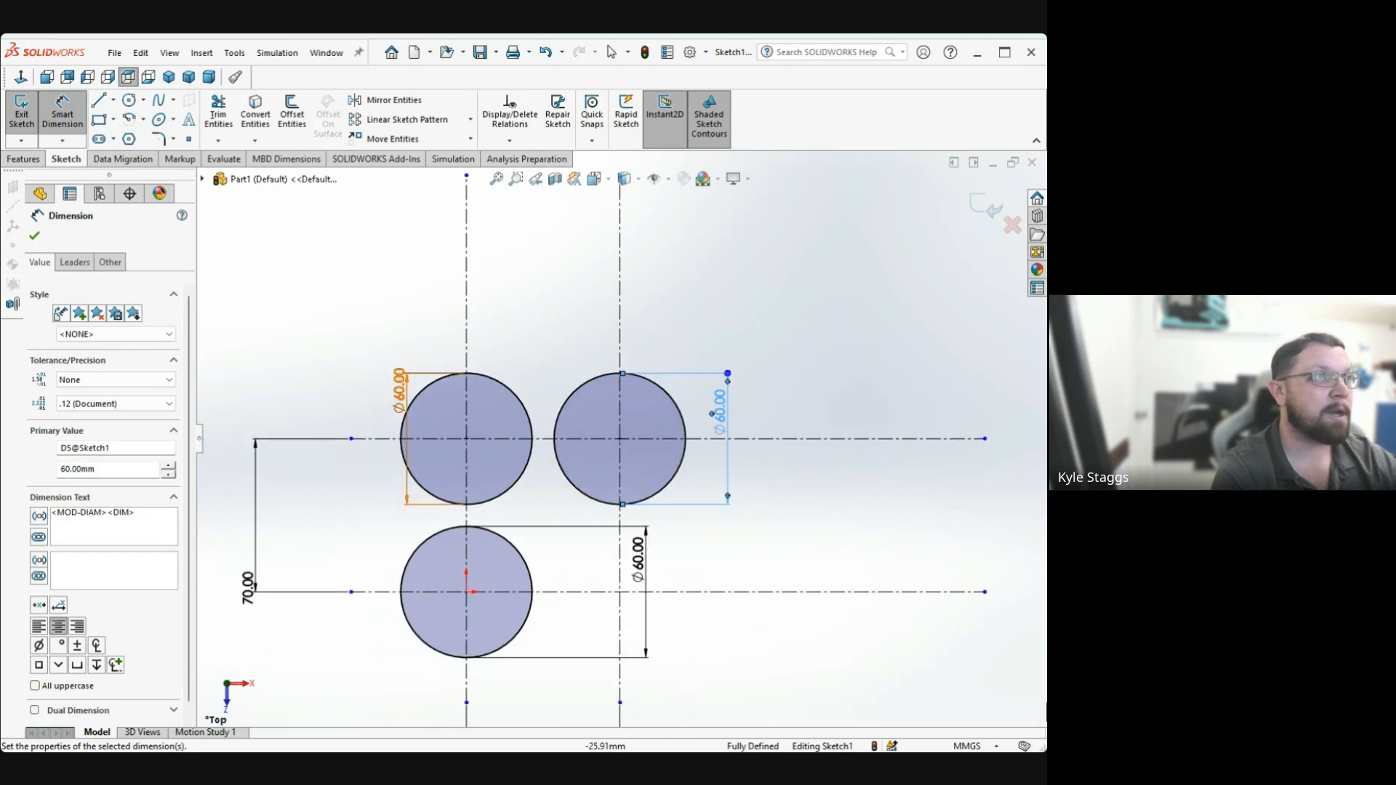
left_click_drag(399, 394, 348, 394)
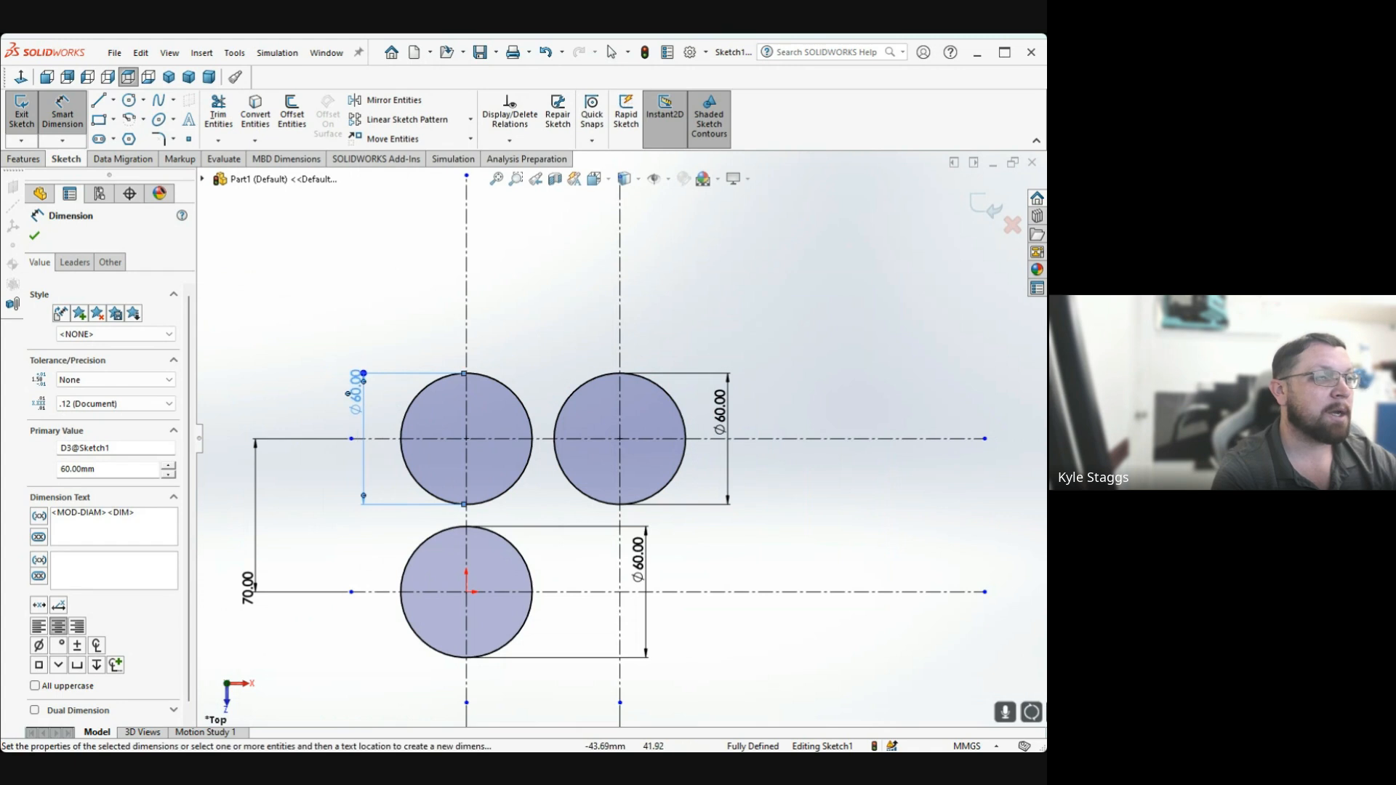
left_click_drag(639, 560, 347, 575)
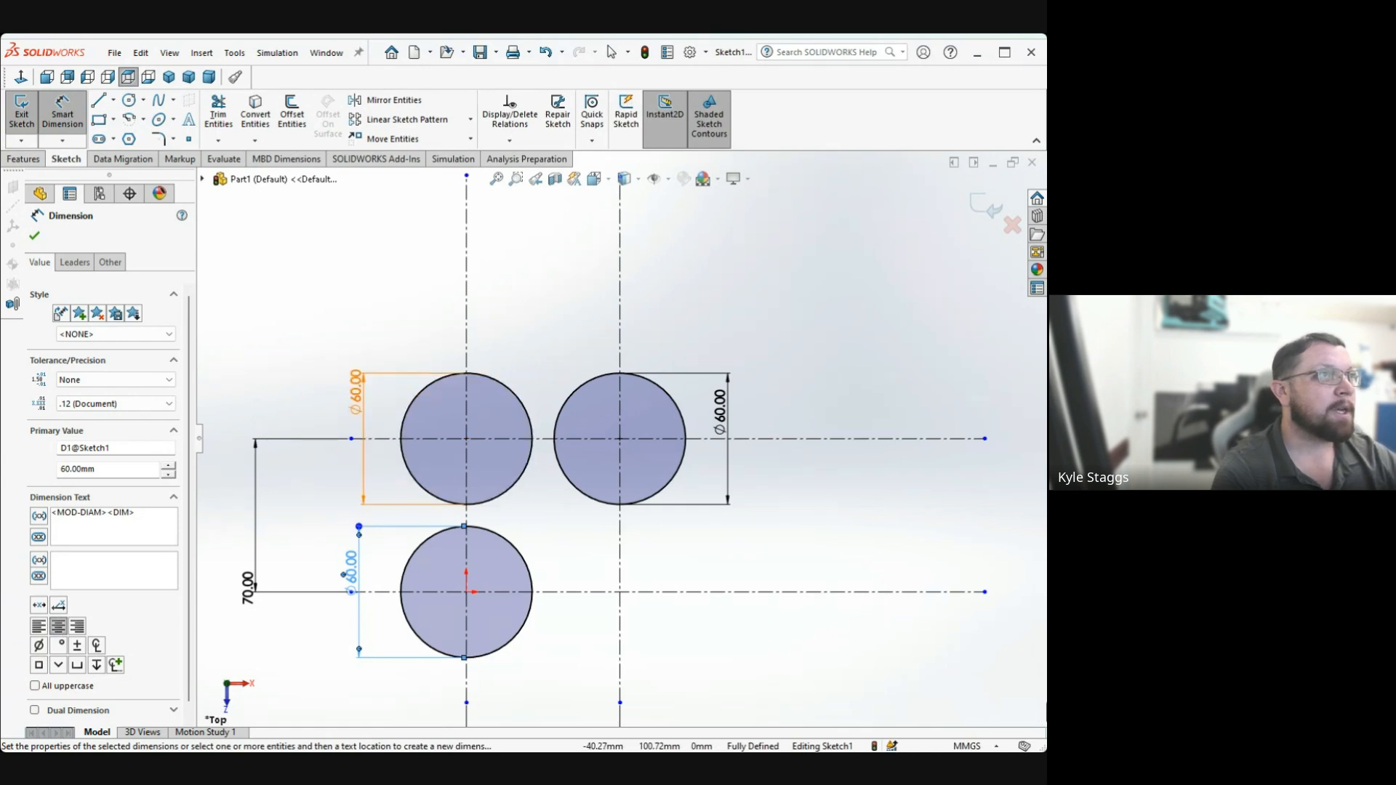
left_click(355, 393)
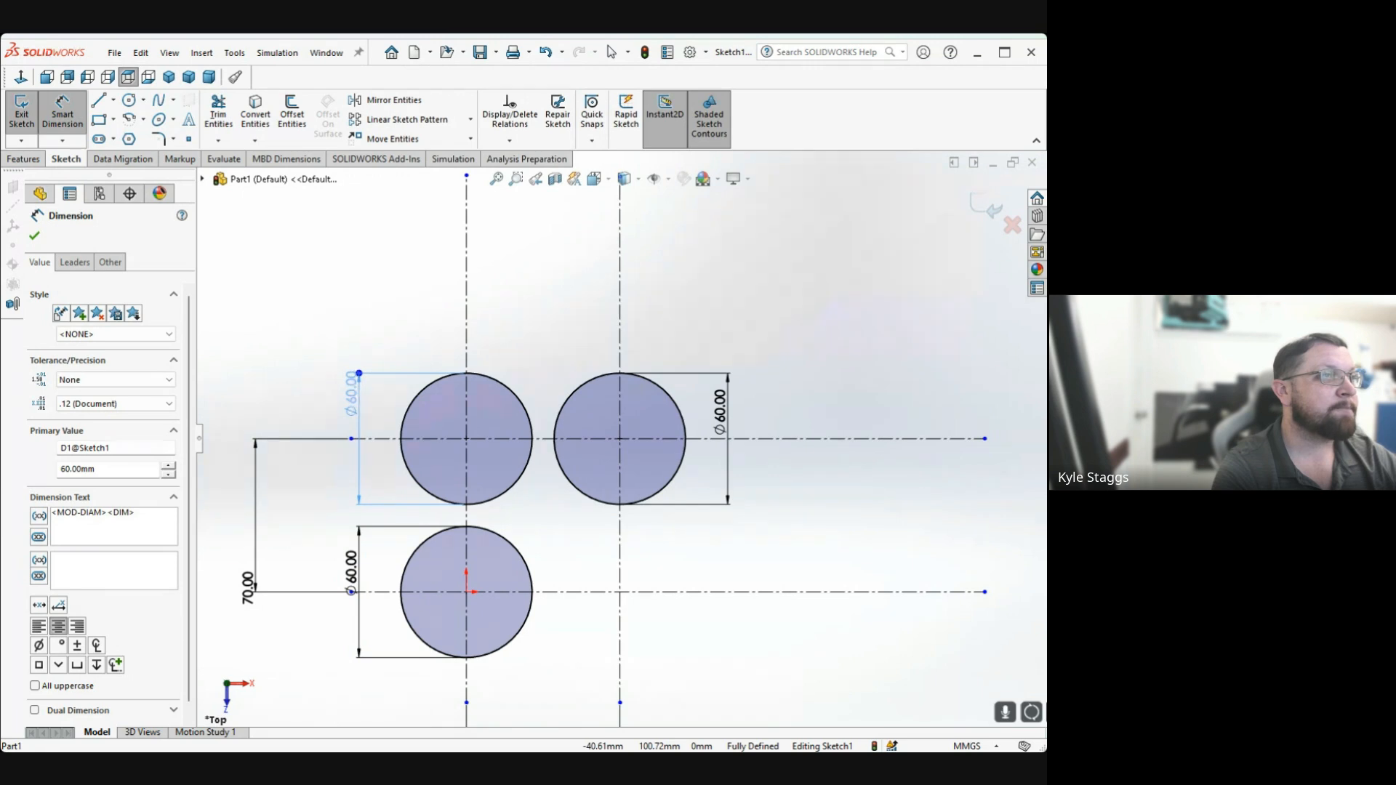
key("Escape")
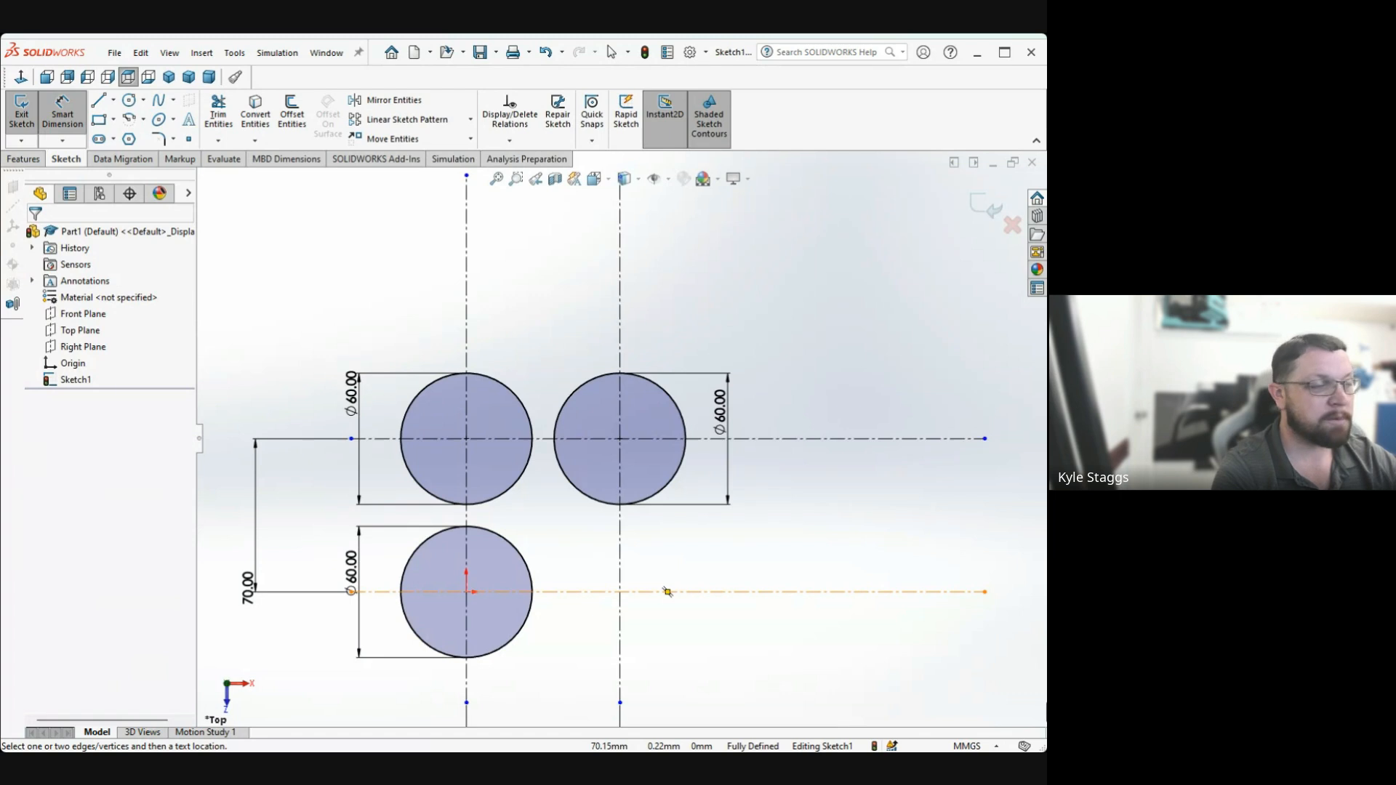
Sketch a circle of about 2.2 mm radius centered where the horizontal centerline through the origin crosses the offset vertical centerline
scroll(667, 592, "down", 8)
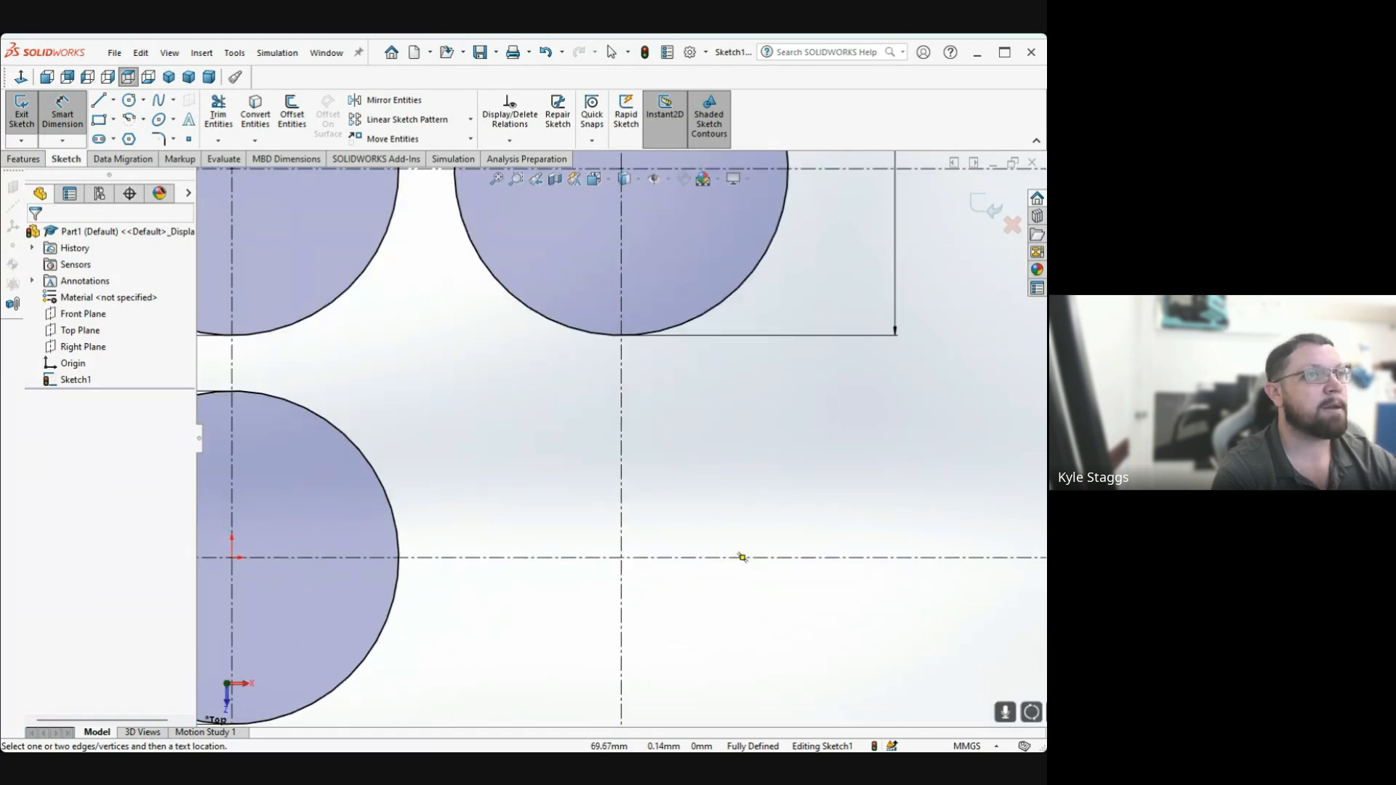
scroll(741, 557, "down", 6)
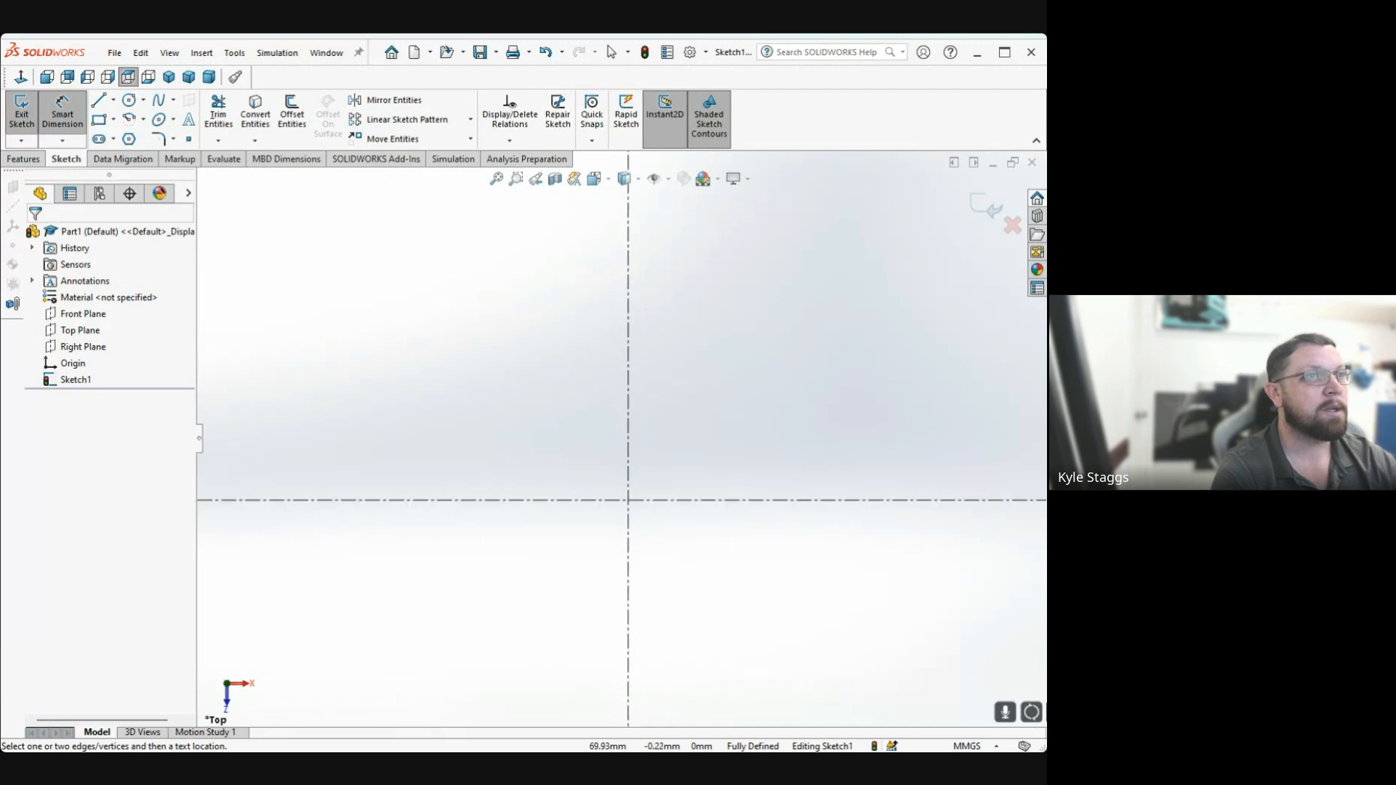
scroll(451, 439, "down", 1)
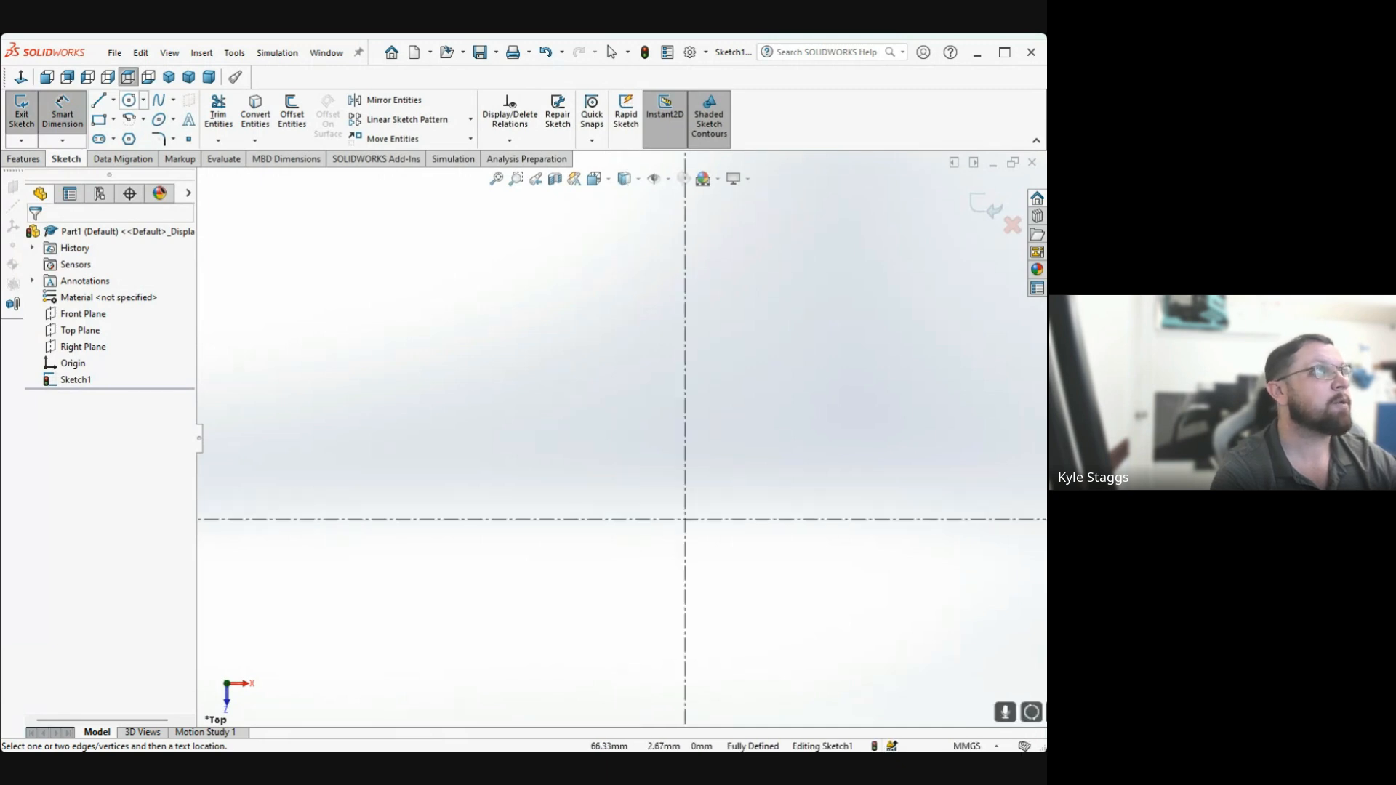
left_click(129, 100)
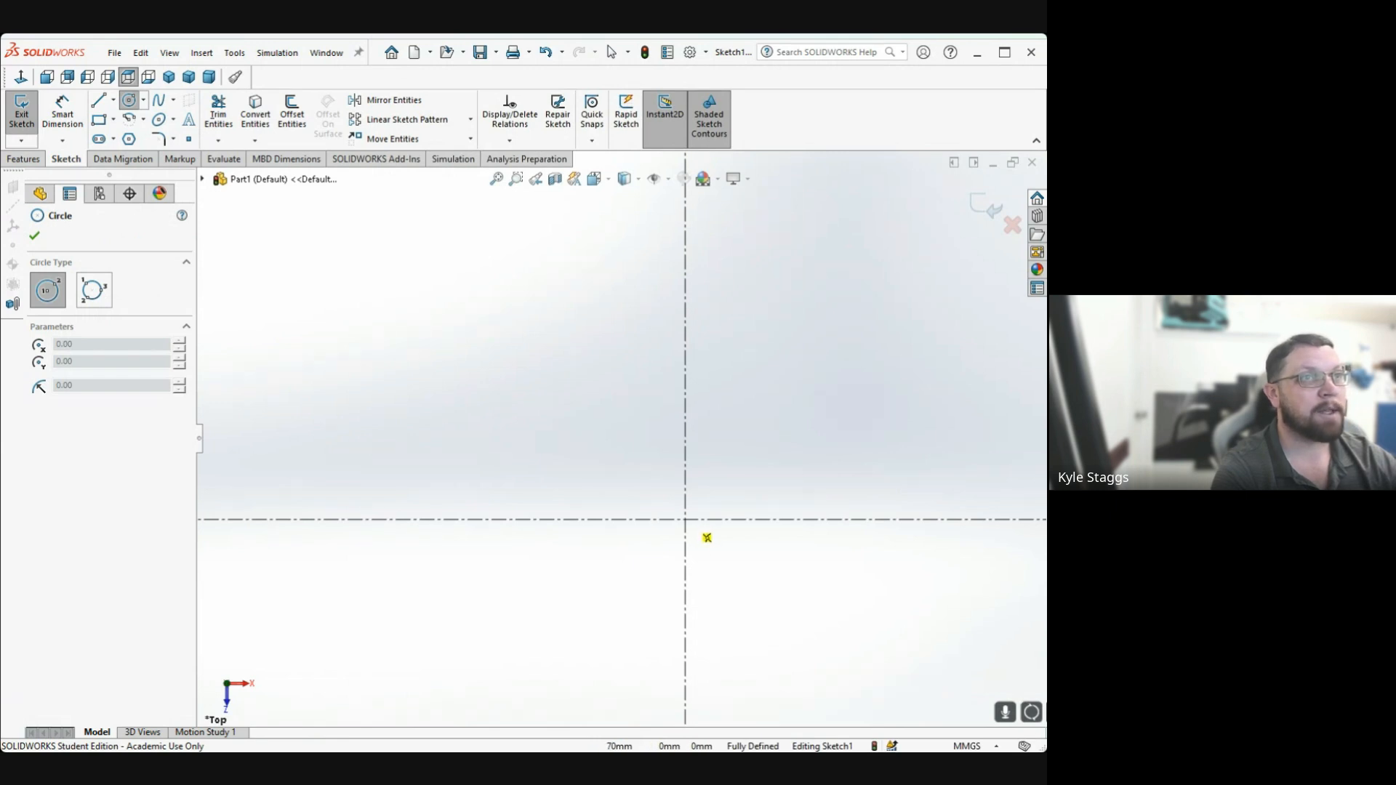
left_click(685, 519)
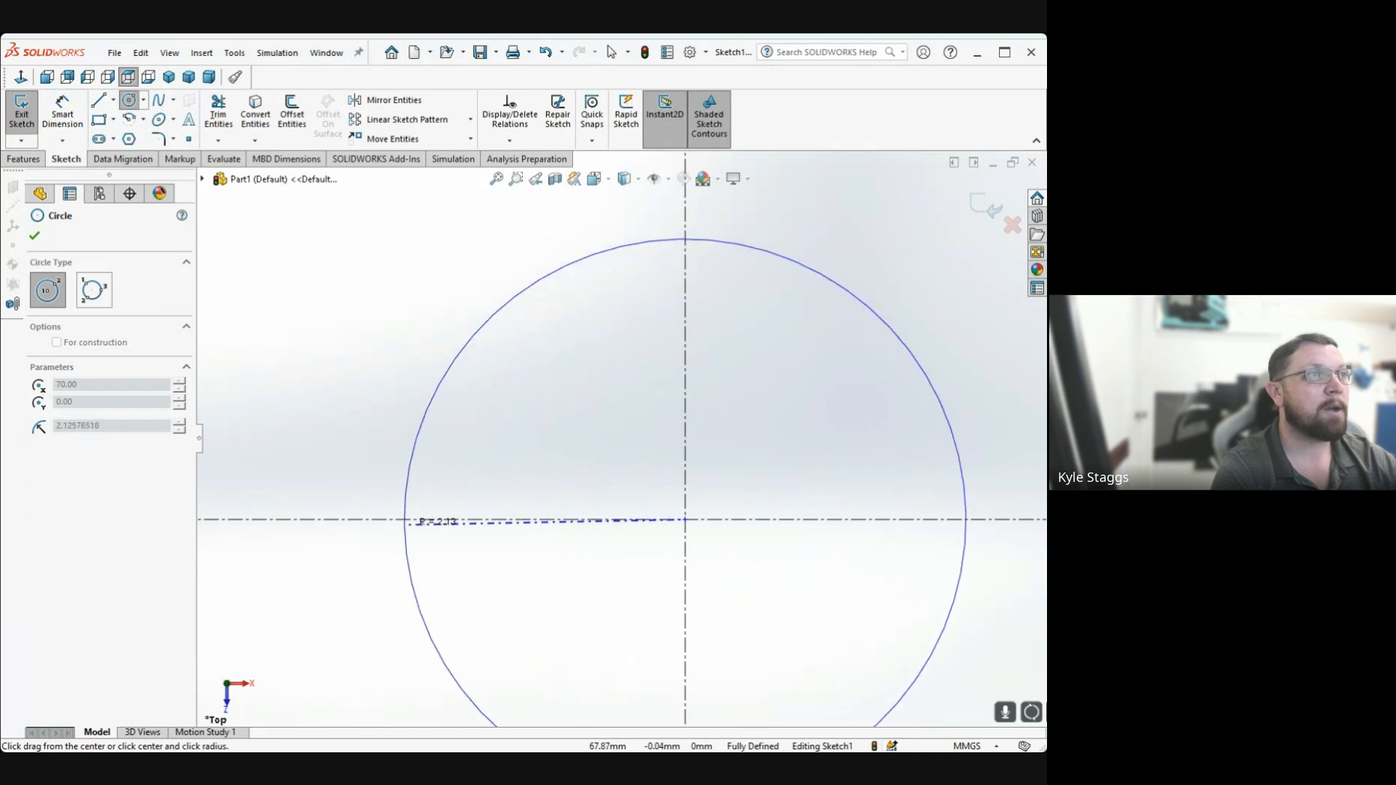
left_click(391, 521)
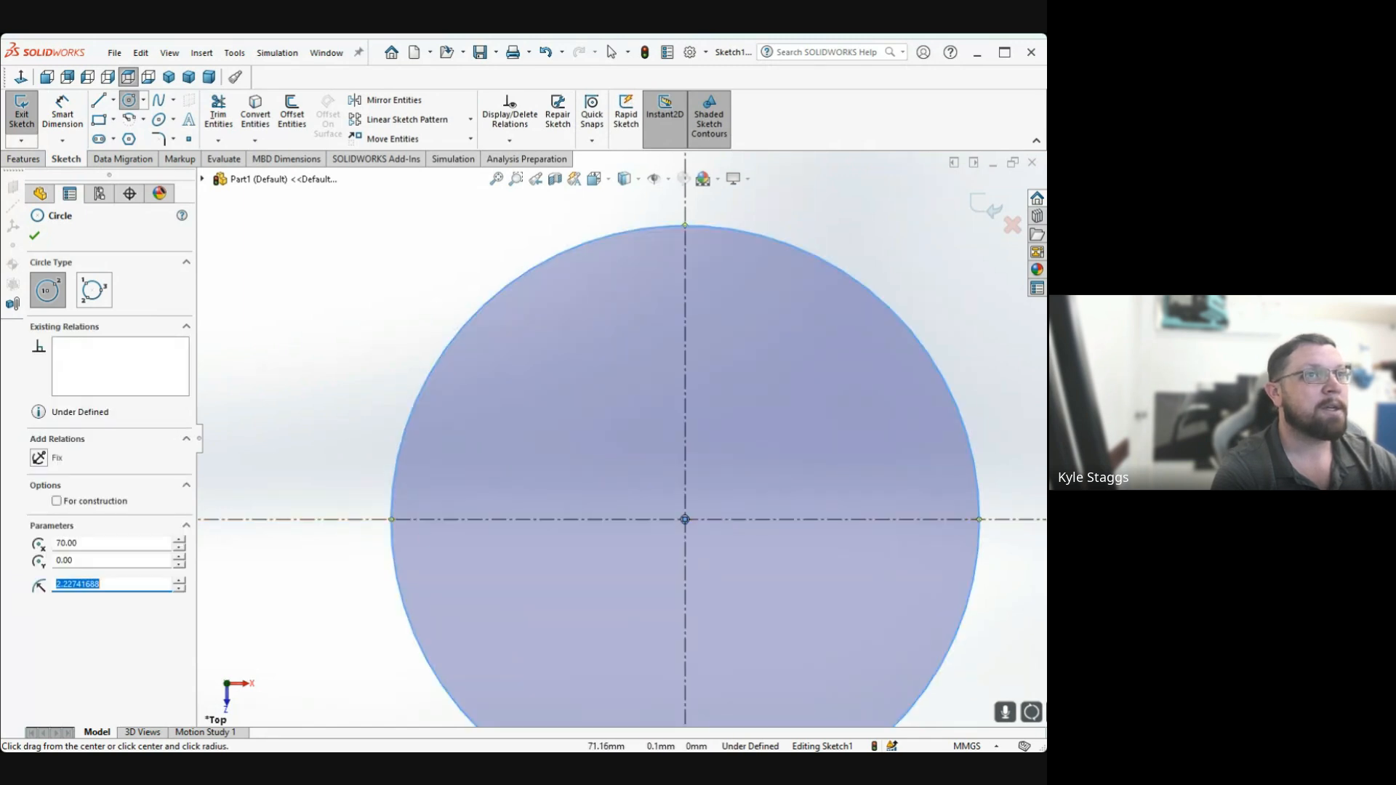
Dimension the diameter of the small circle at the offset vertical centerline and set it to 60 mm
scroll(695, 525, "up", 2)
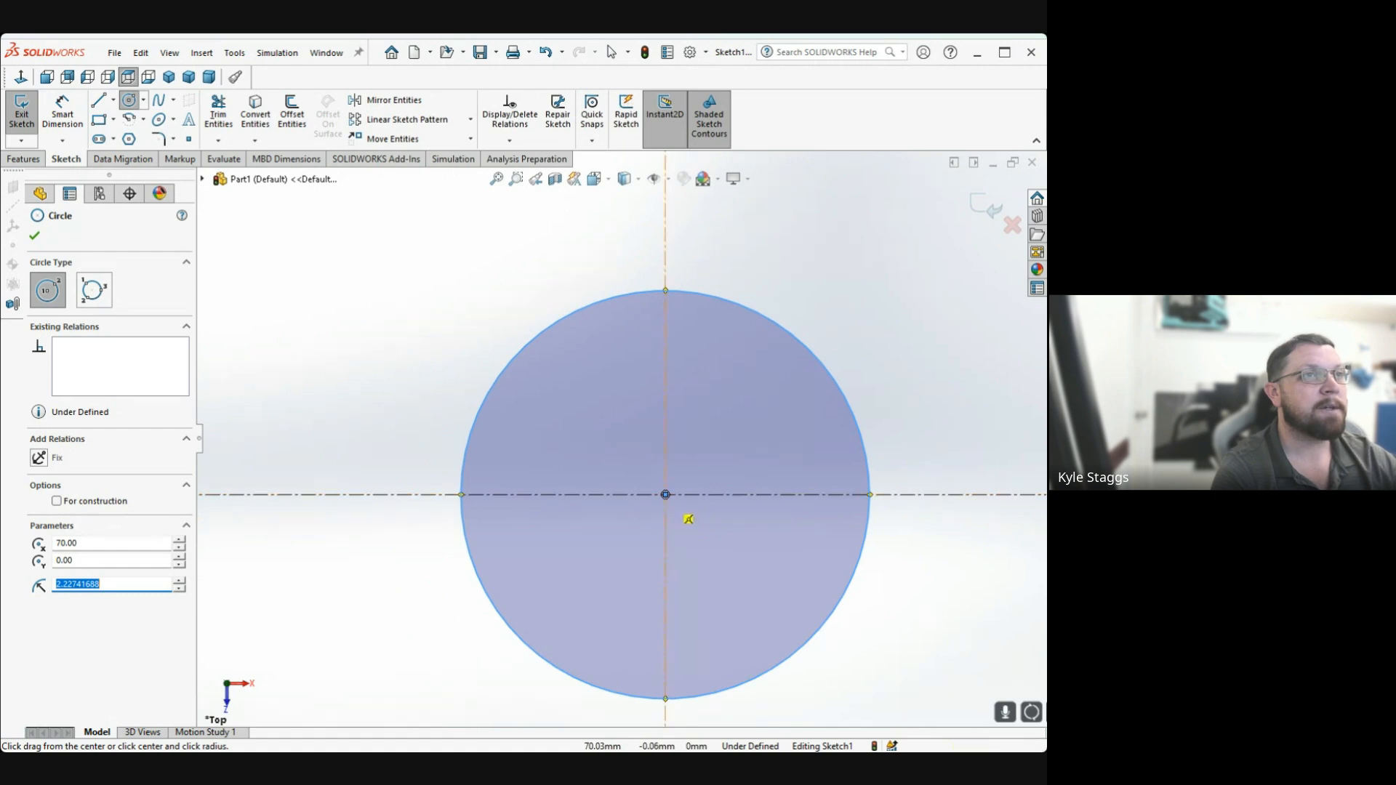
scroll(687, 520, "up", 6)
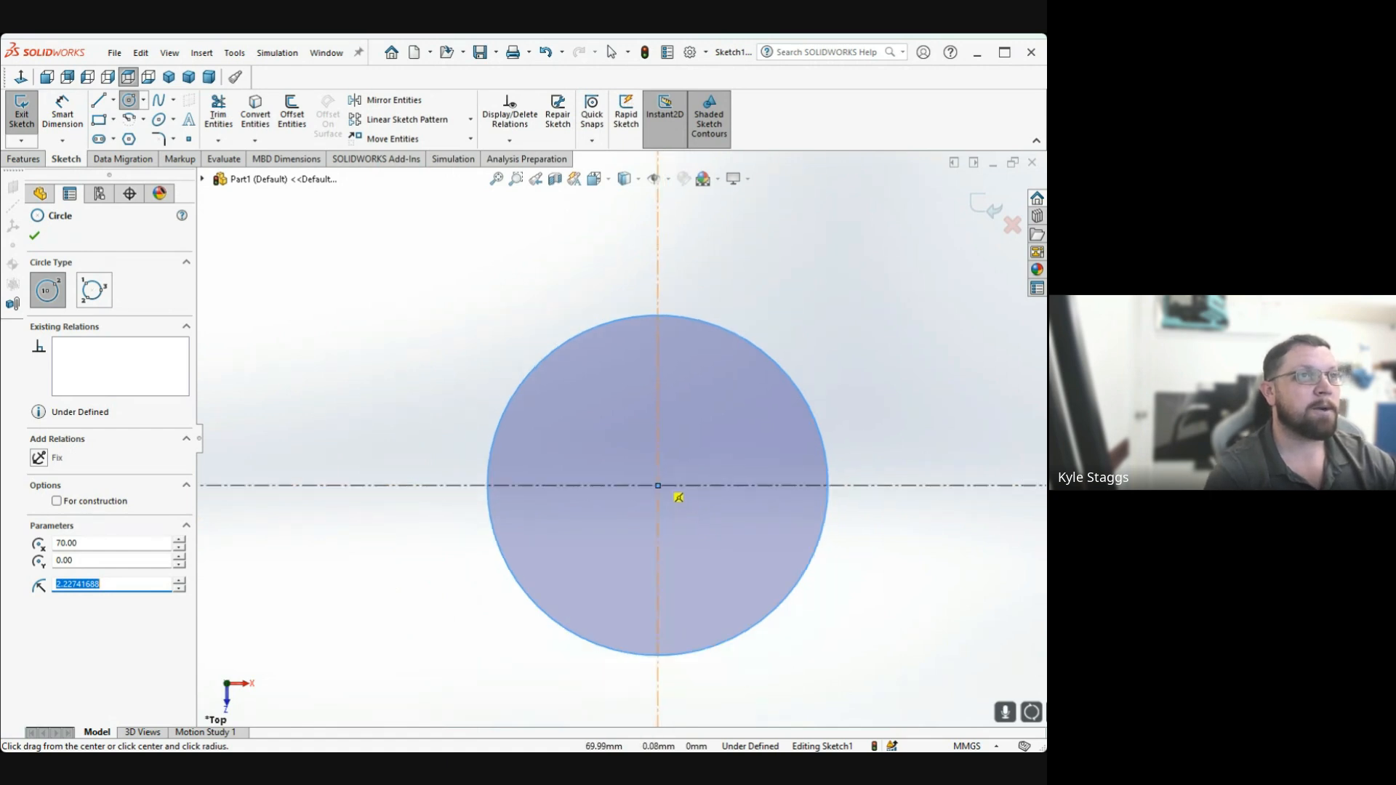
scroll(655, 471, "up", 3)
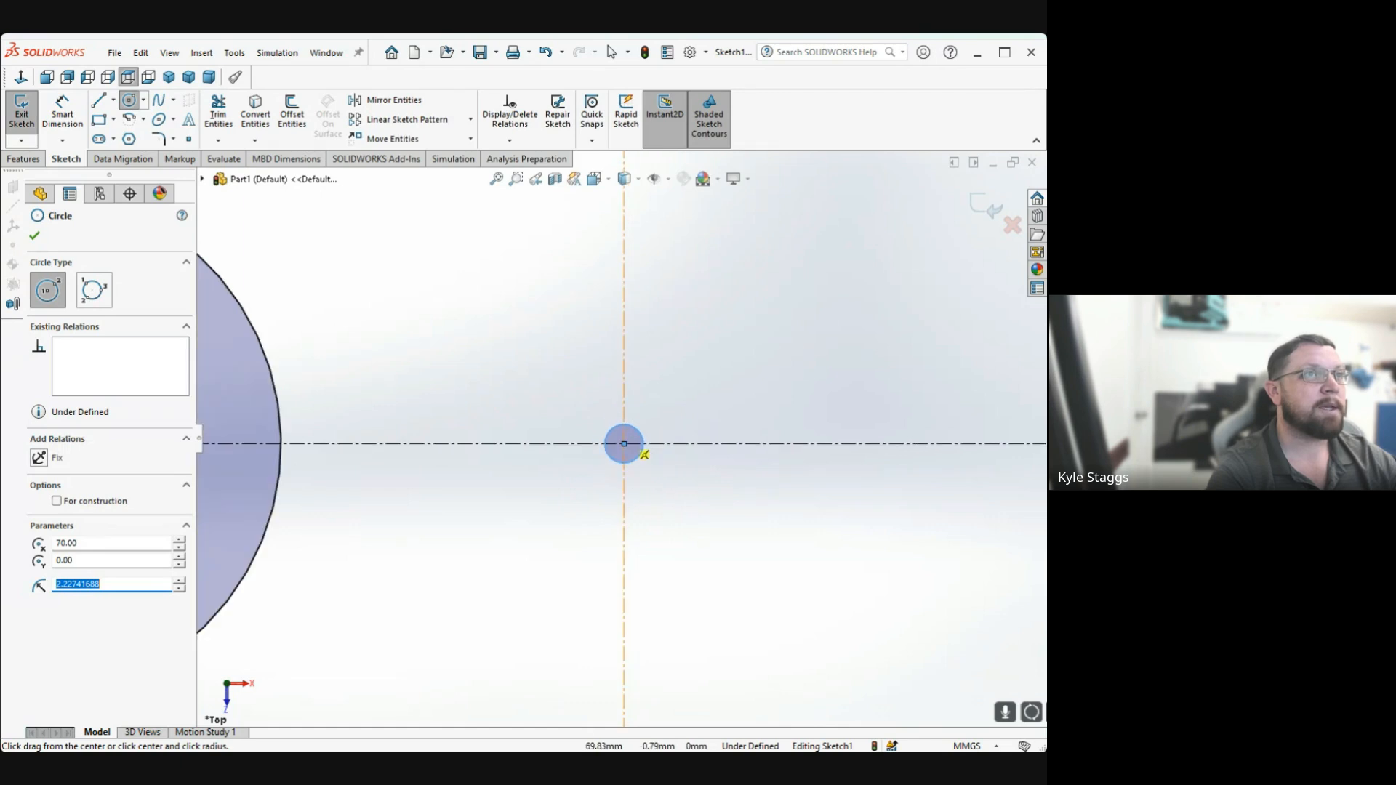
scroll(622, 440, "up", 1)
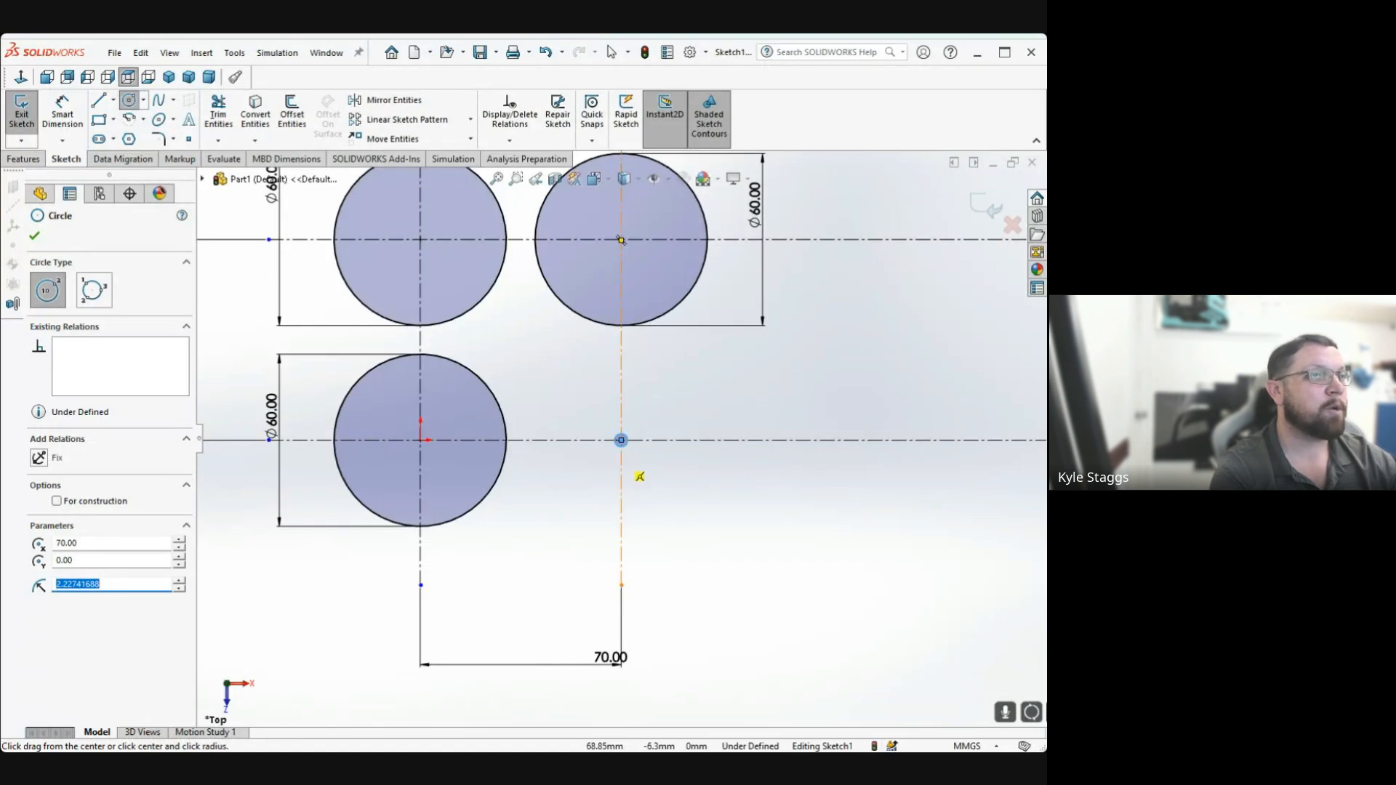
left_click(62, 114)
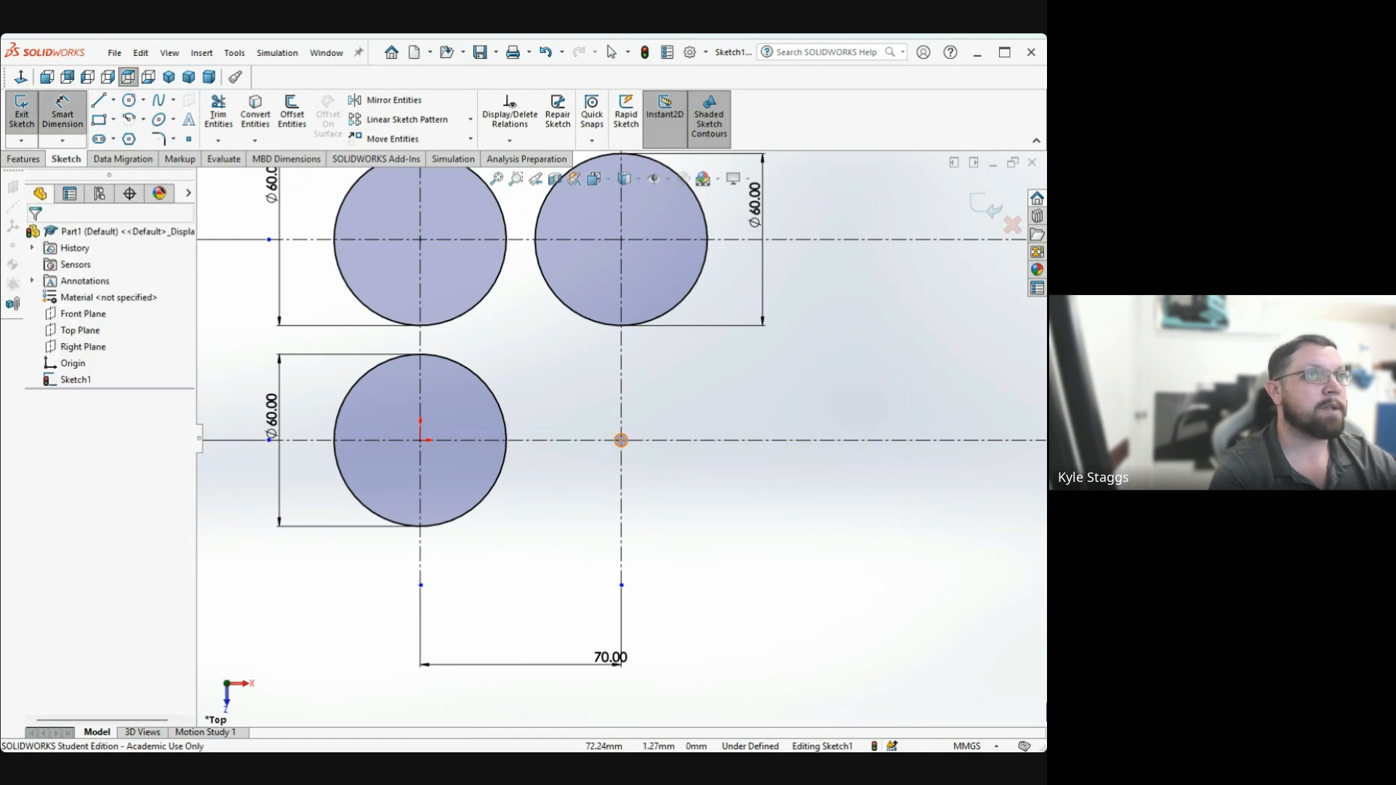
left_click(621, 440)
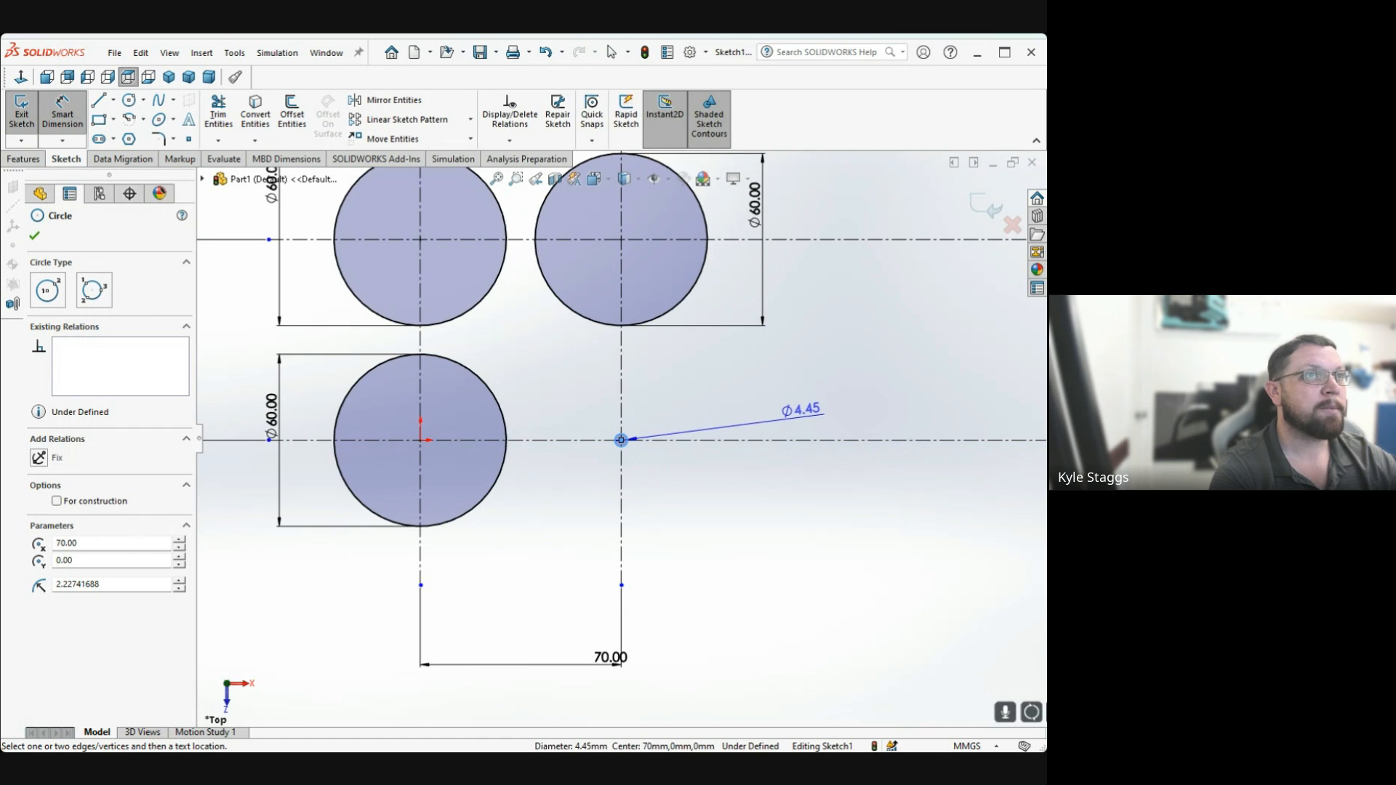
left_click(803, 411)
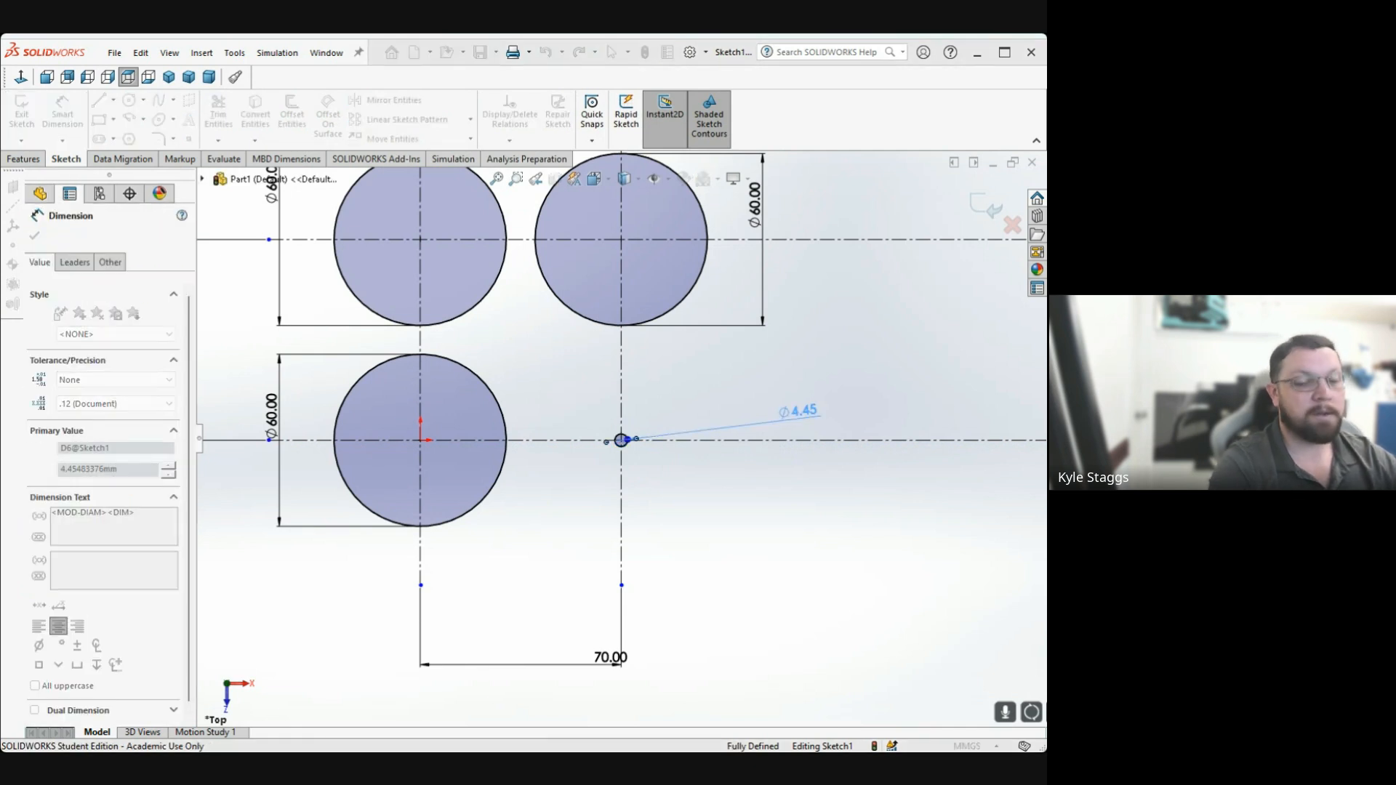
type("60")
key("Return")
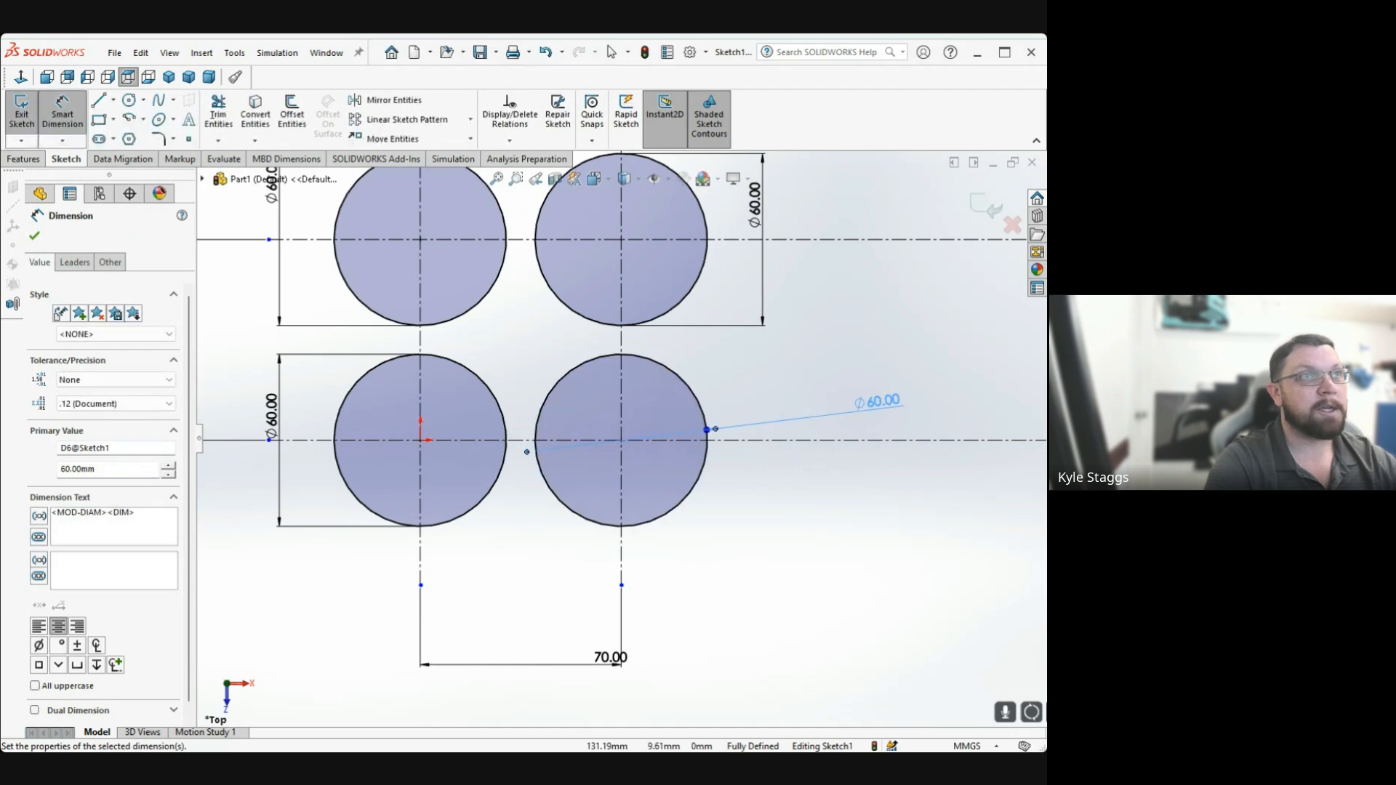
key("Escape")
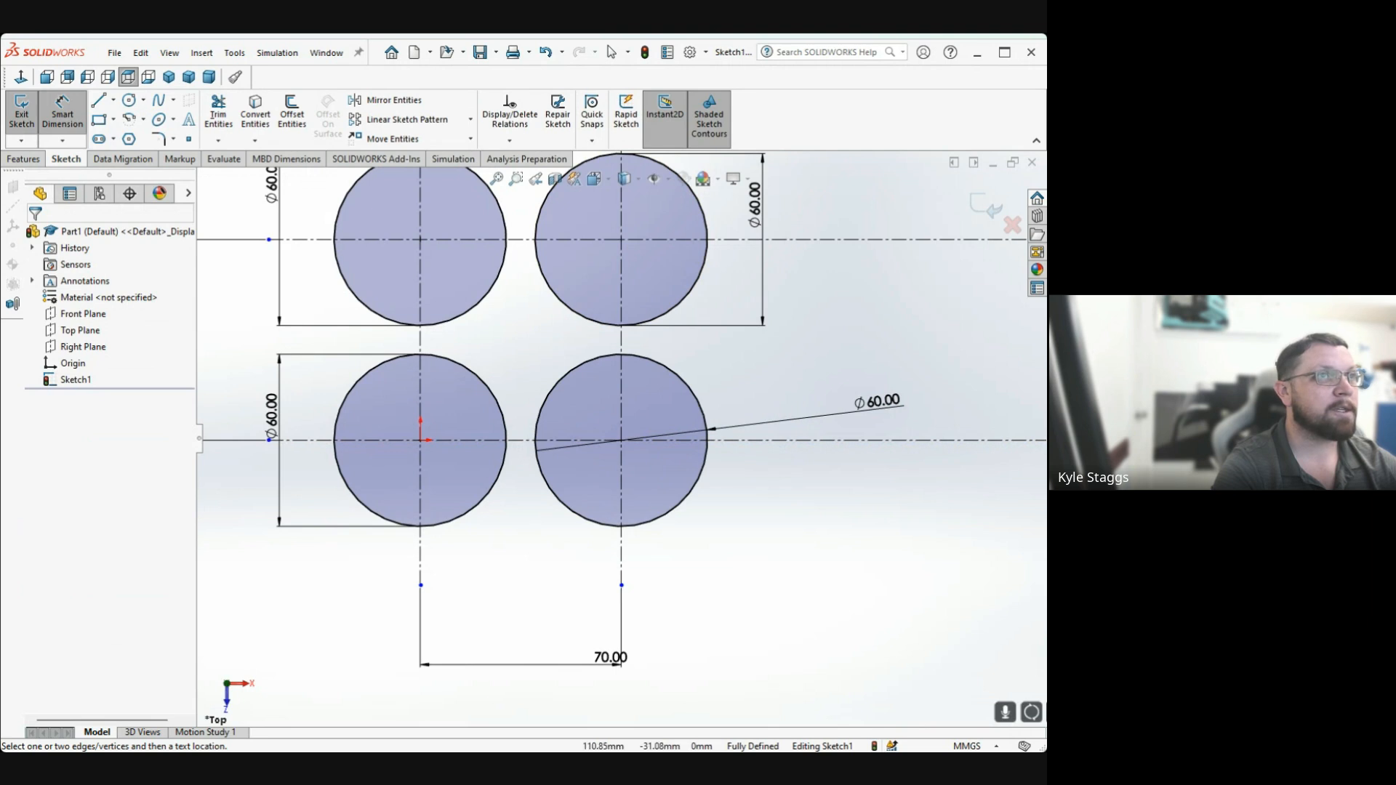
Rotate the sketch out of its plane and restore the Top view with the View Selector
mouse_move(738, 528)
middle_mouse_down()
mouse_move(807, 379)
mouse_move(895, 261)
mouse_move(771, 190)
mouse_move(683, 306)
mouse_move(597, 393)
mouse_move(509, 451)
middle_mouse_up()
mouse_move(782, 278)
middle_mouse_down()
mouse_move(836, 392)
mouse_move(625, 305)
middle_mouse_up()
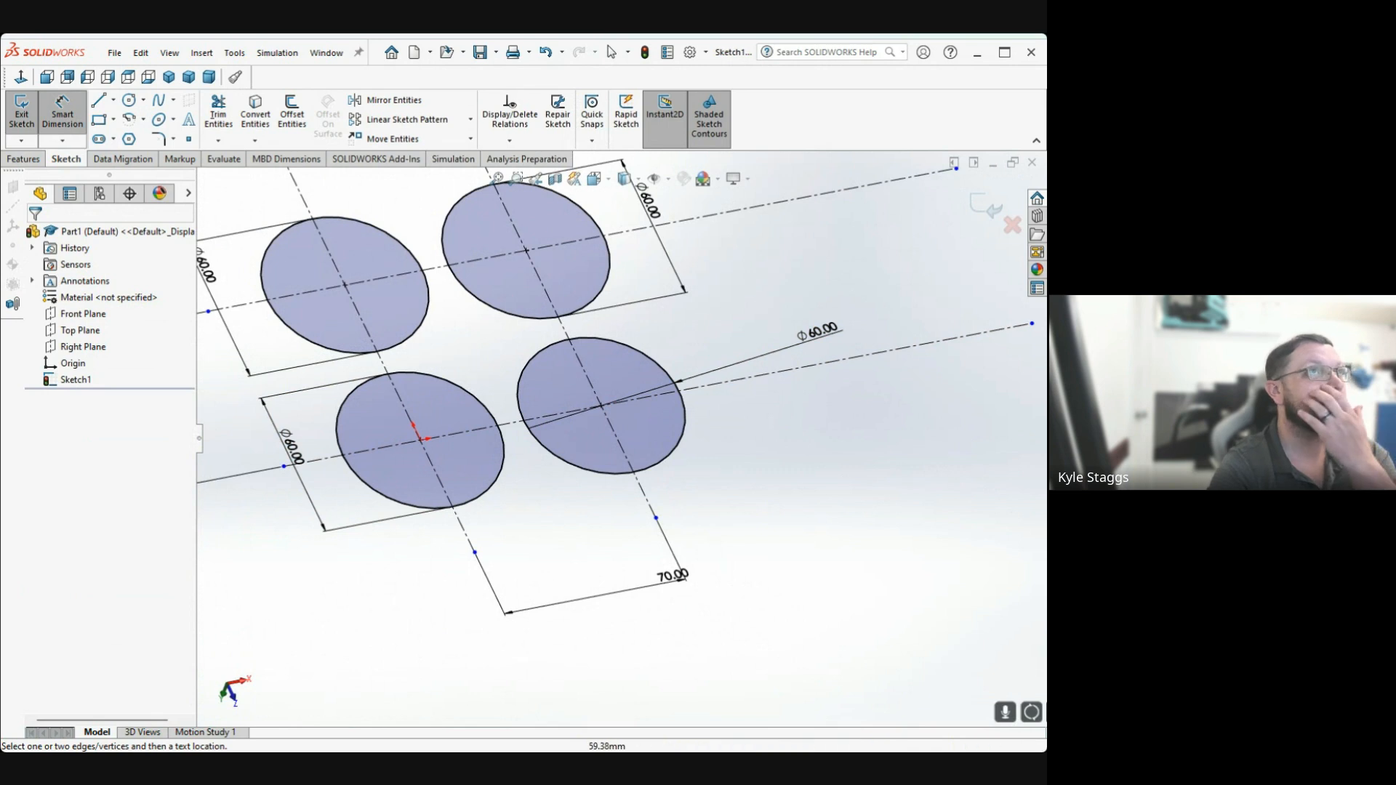
left_click(594, 179)
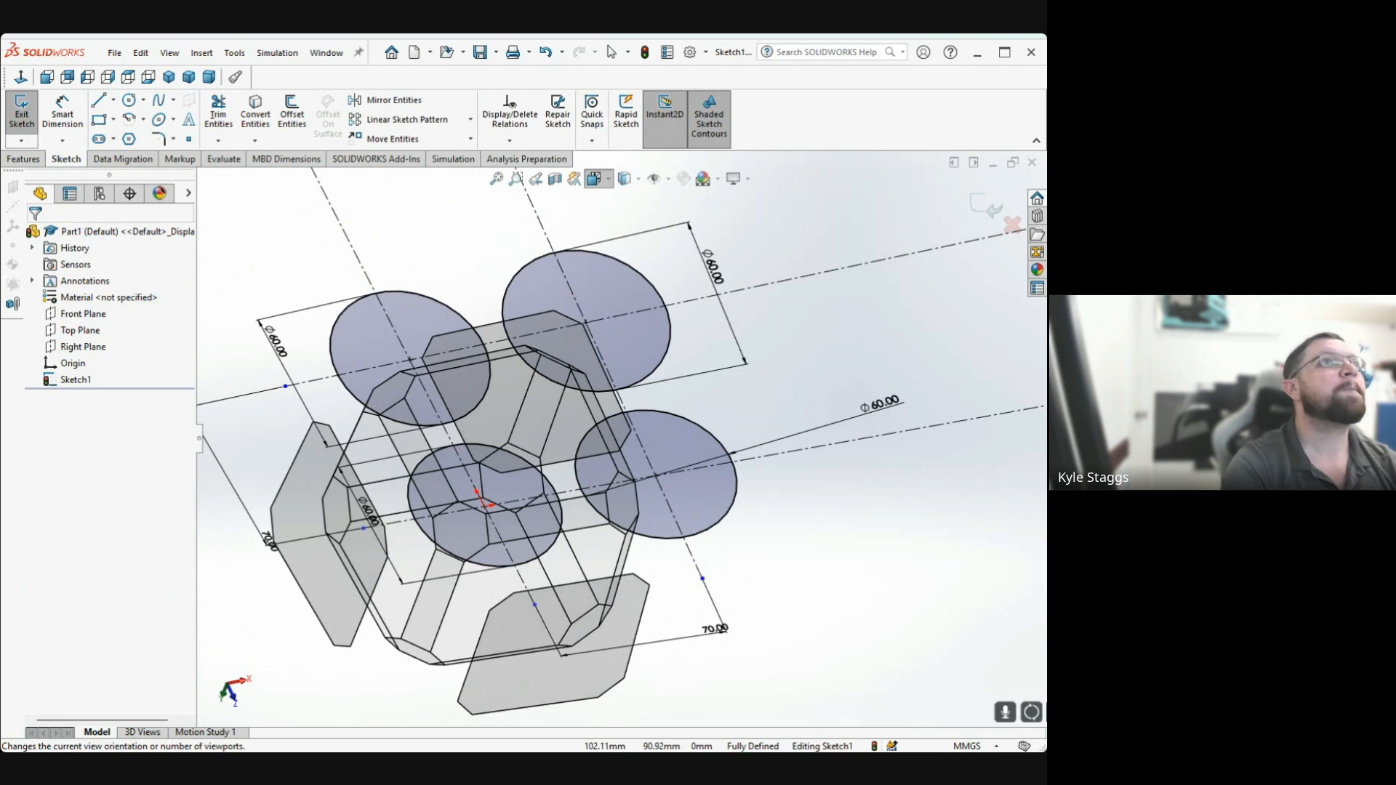
left_click(594, 178)
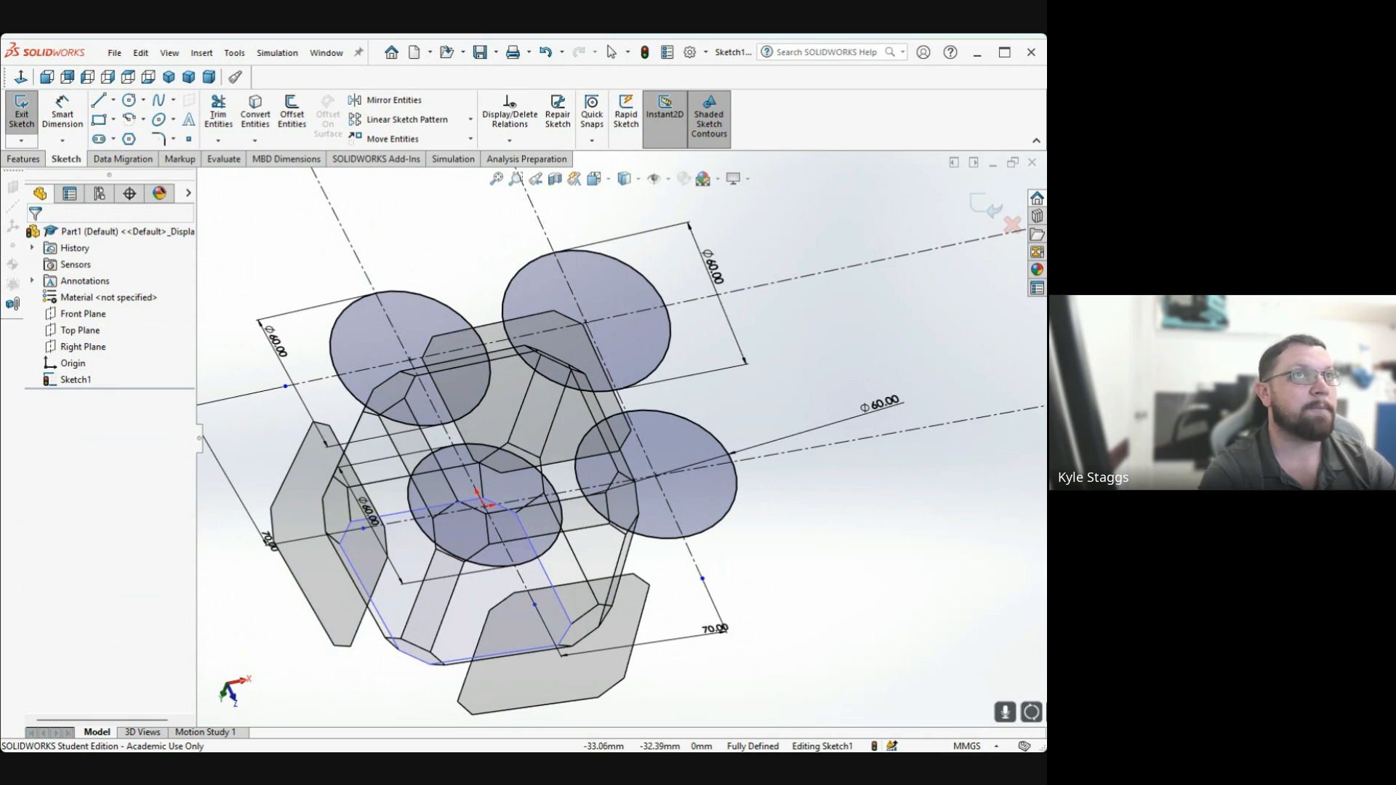
left_click(439, 587)
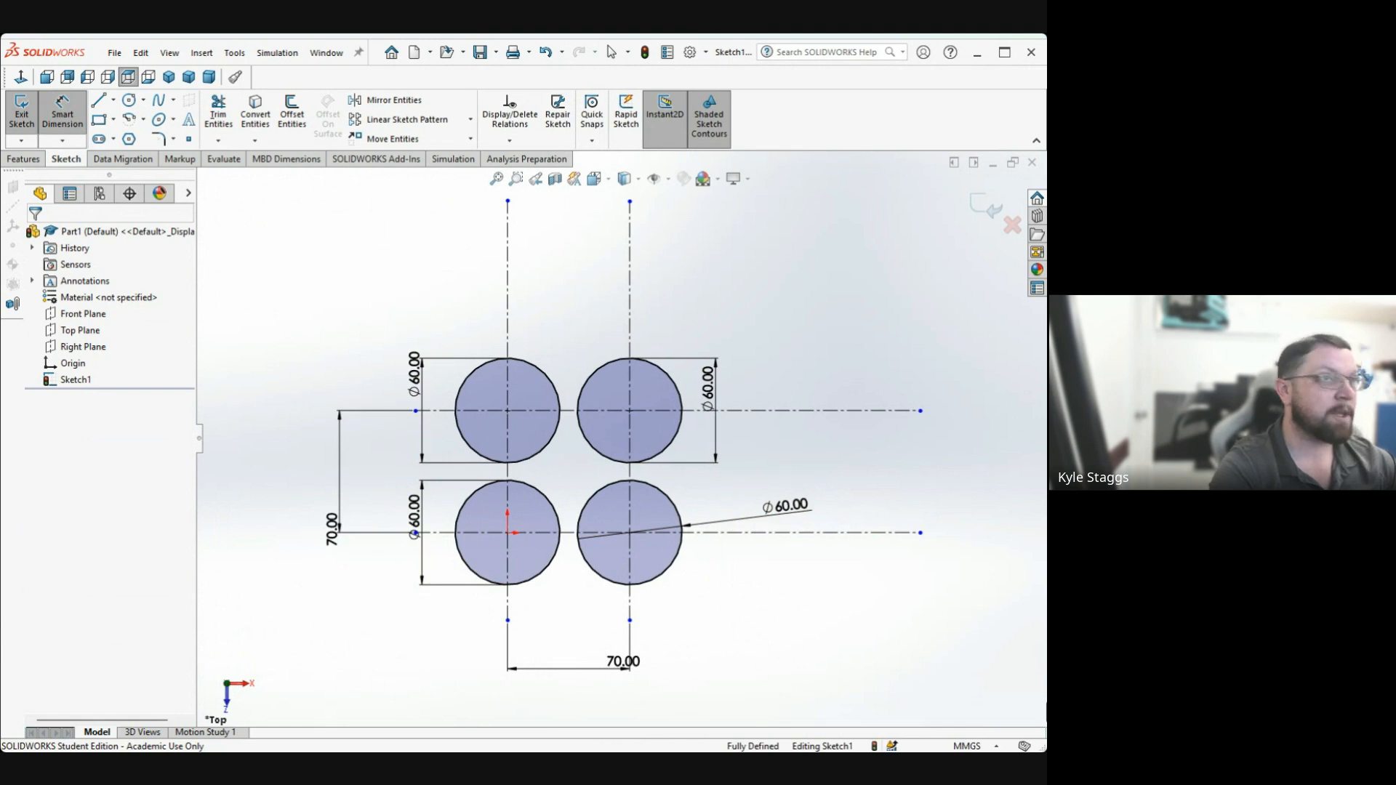
Rotate and zoom far away from the sketch, fit it back into view, and return to the Top view
middle_click_drag(655, 494, 815, 400)
scroll(814, 400, "up", 10)
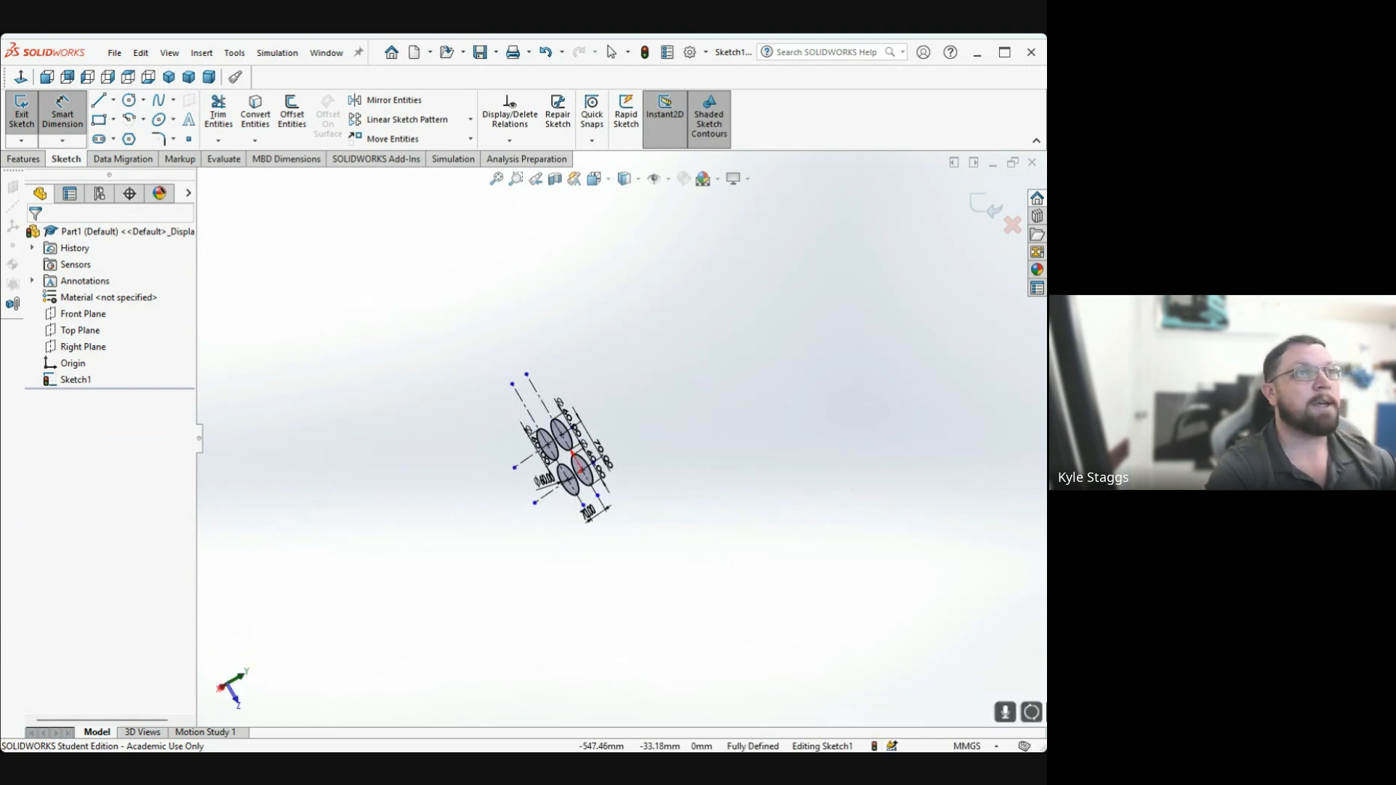
scroll(814, 400, "up", 10)
key("Escape")
scroll(786, 291, "down", 5)
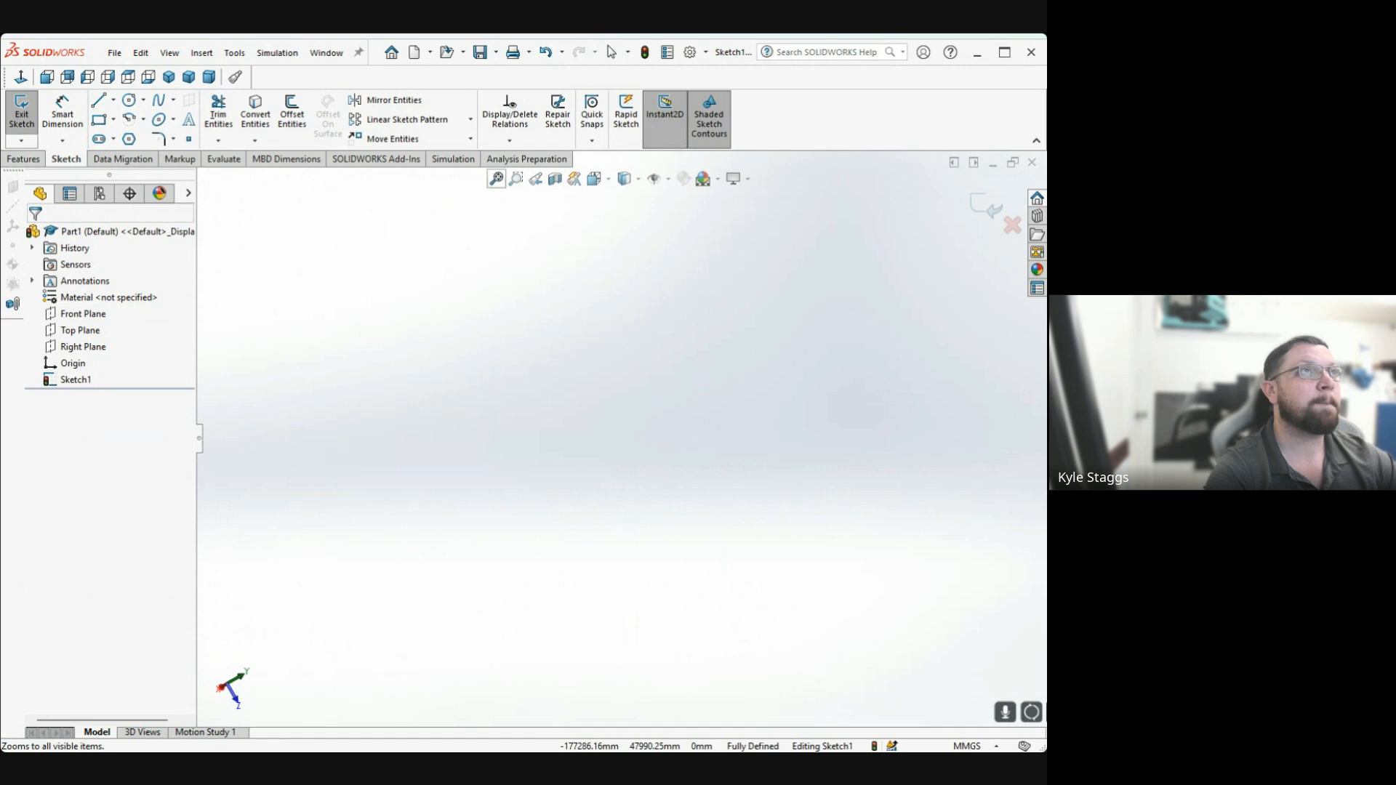
left_click(497, 179)
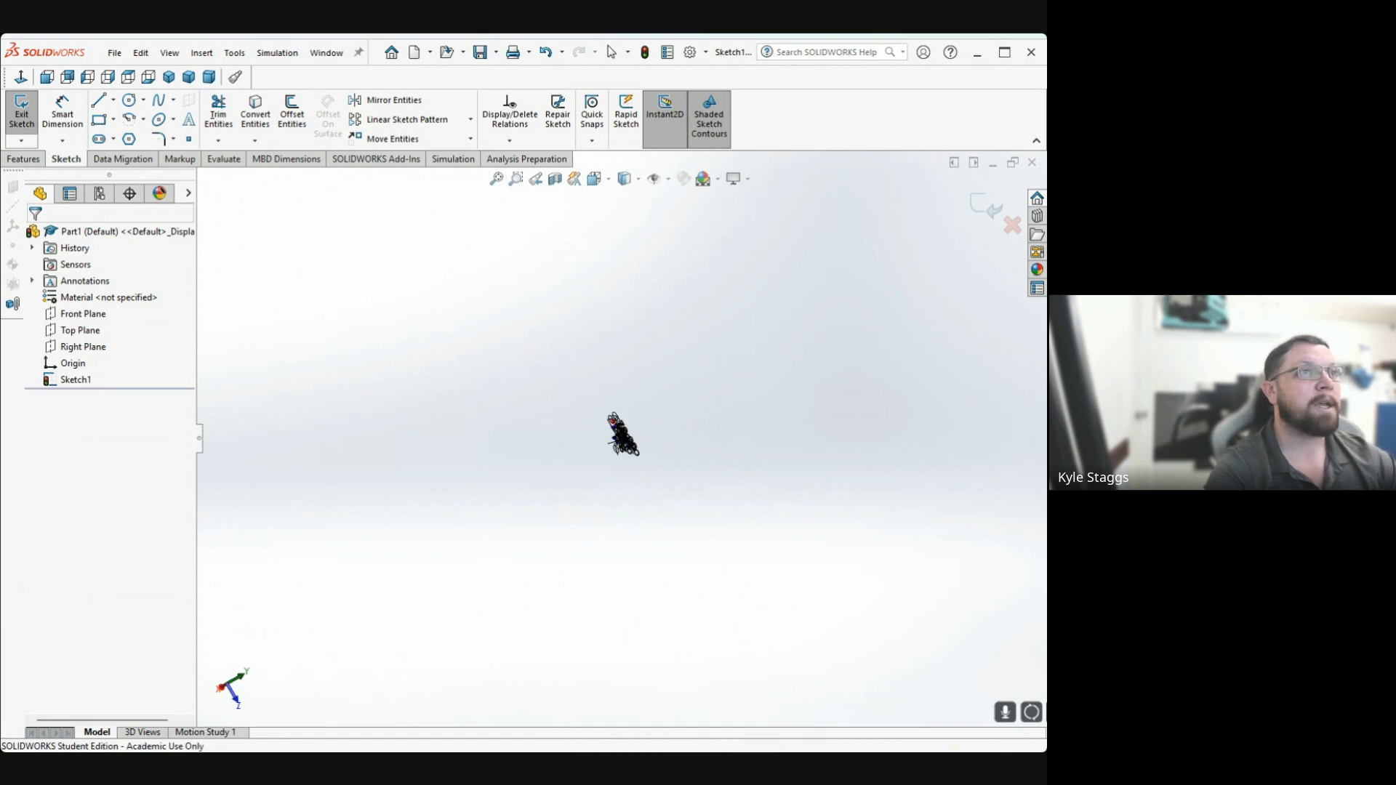
scroll(493, 222, "down", 1)
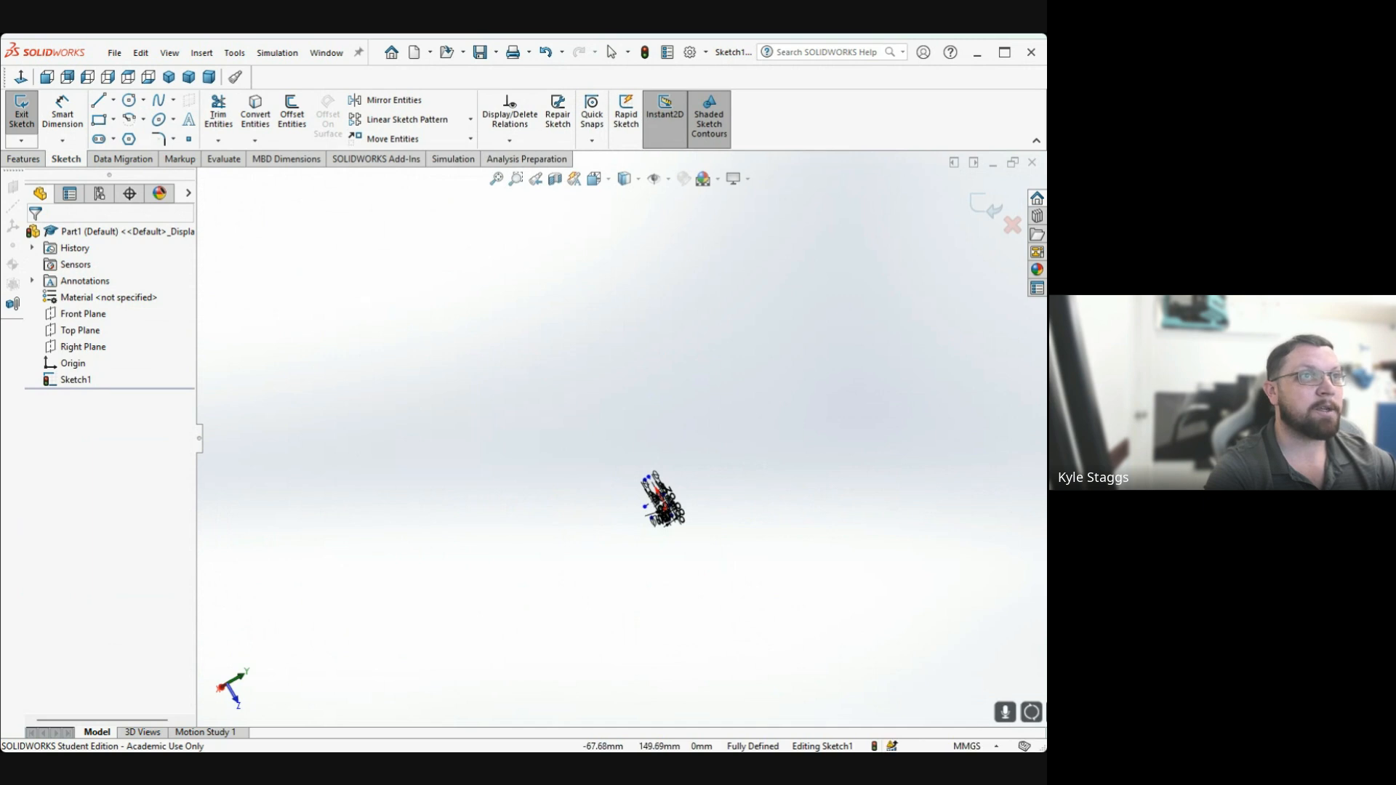
scroll(658, 502, "down", 5)
scroll(640, 523, "down", 1)
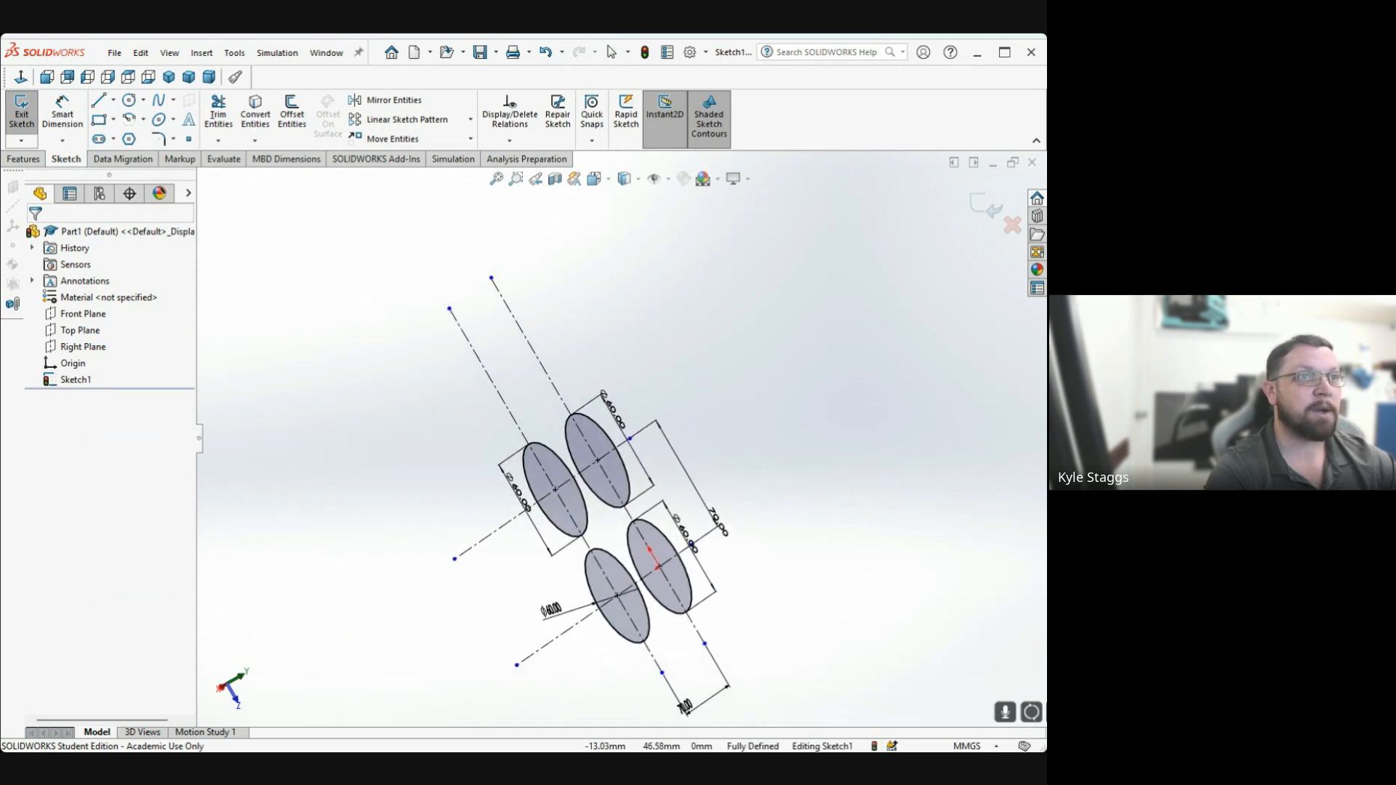
middle_click_drag(698, 567, 665, 526, "ctrl")
right_click_drag(665, 526, 666, 480)
left_click(596, 179)
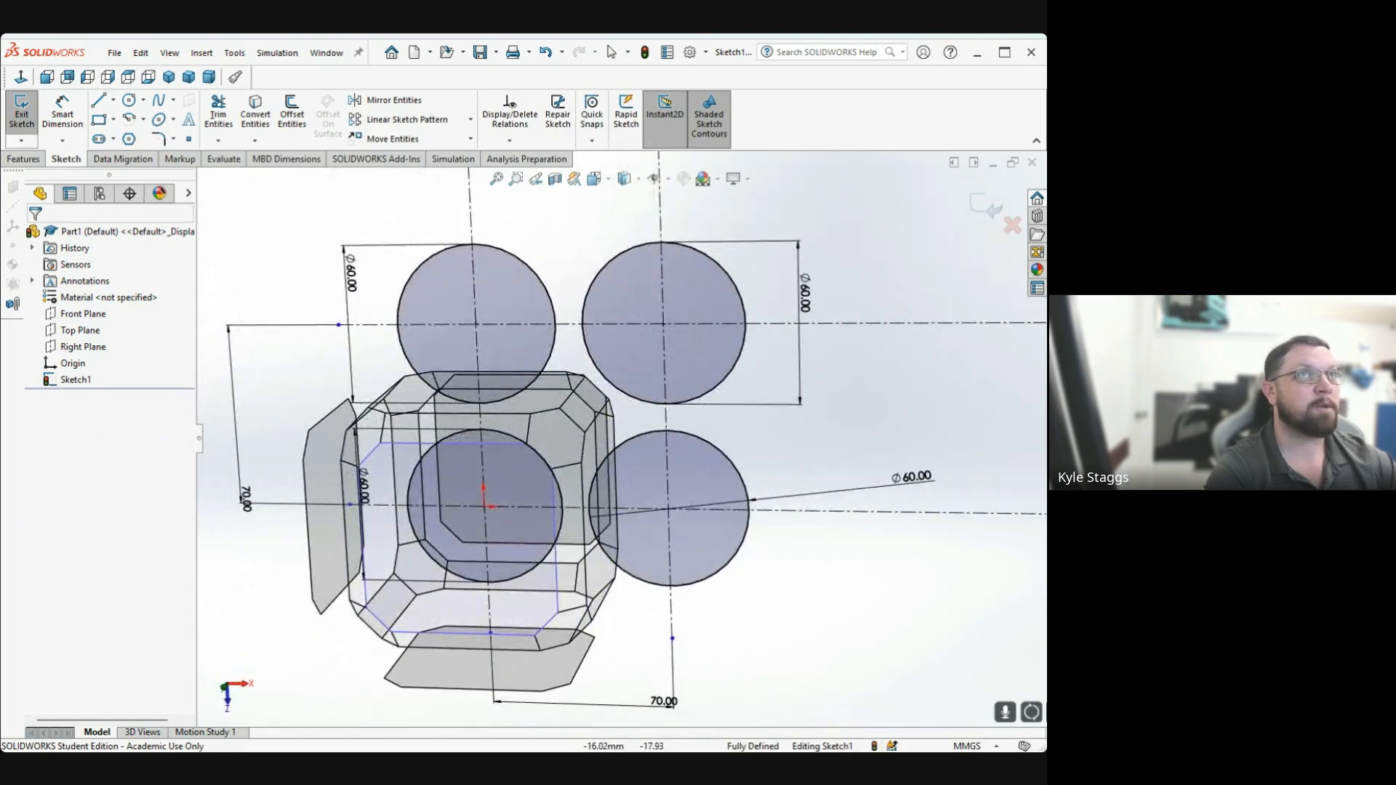
left_click(449, 540)
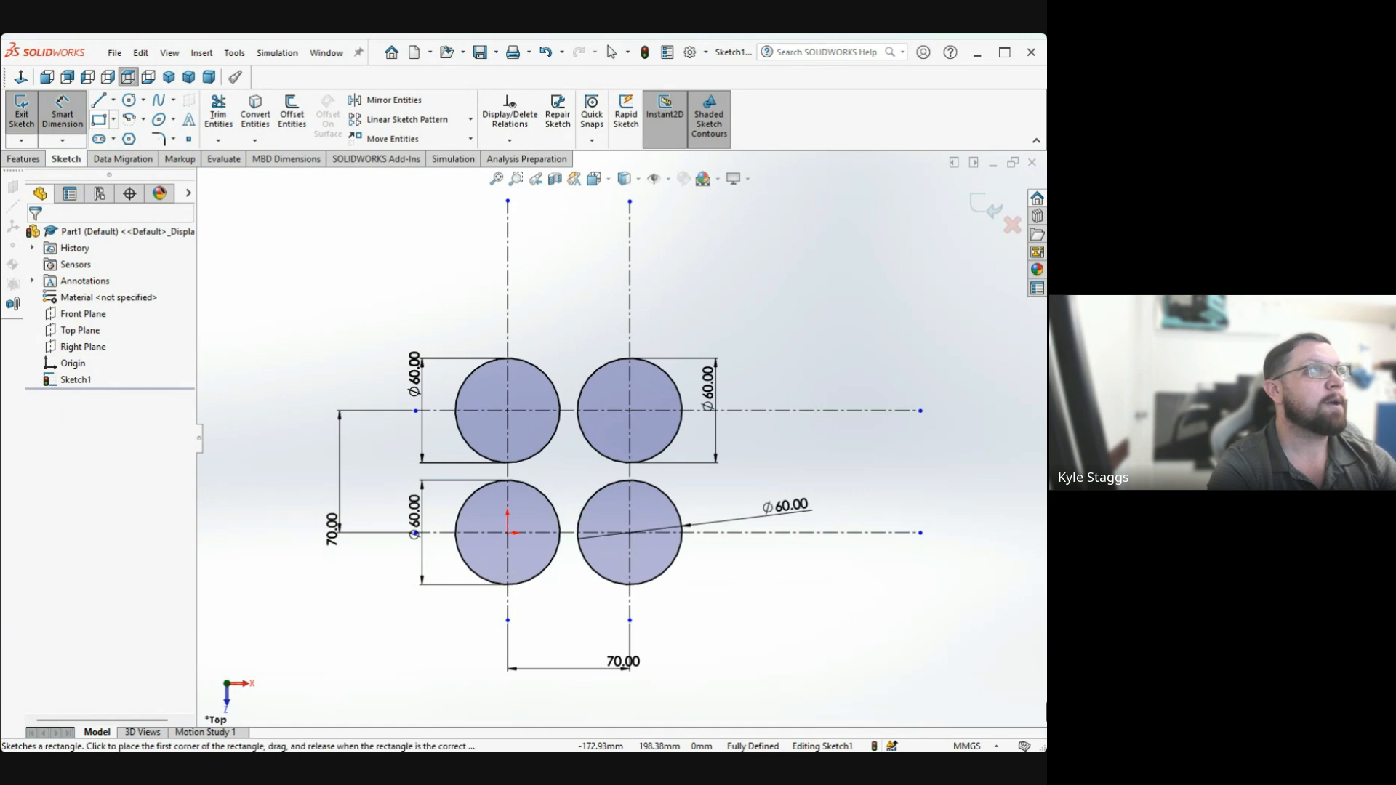
Sketch a corner rectangle of about 225 by 216 mm around the four circles
left_click(99, 119)
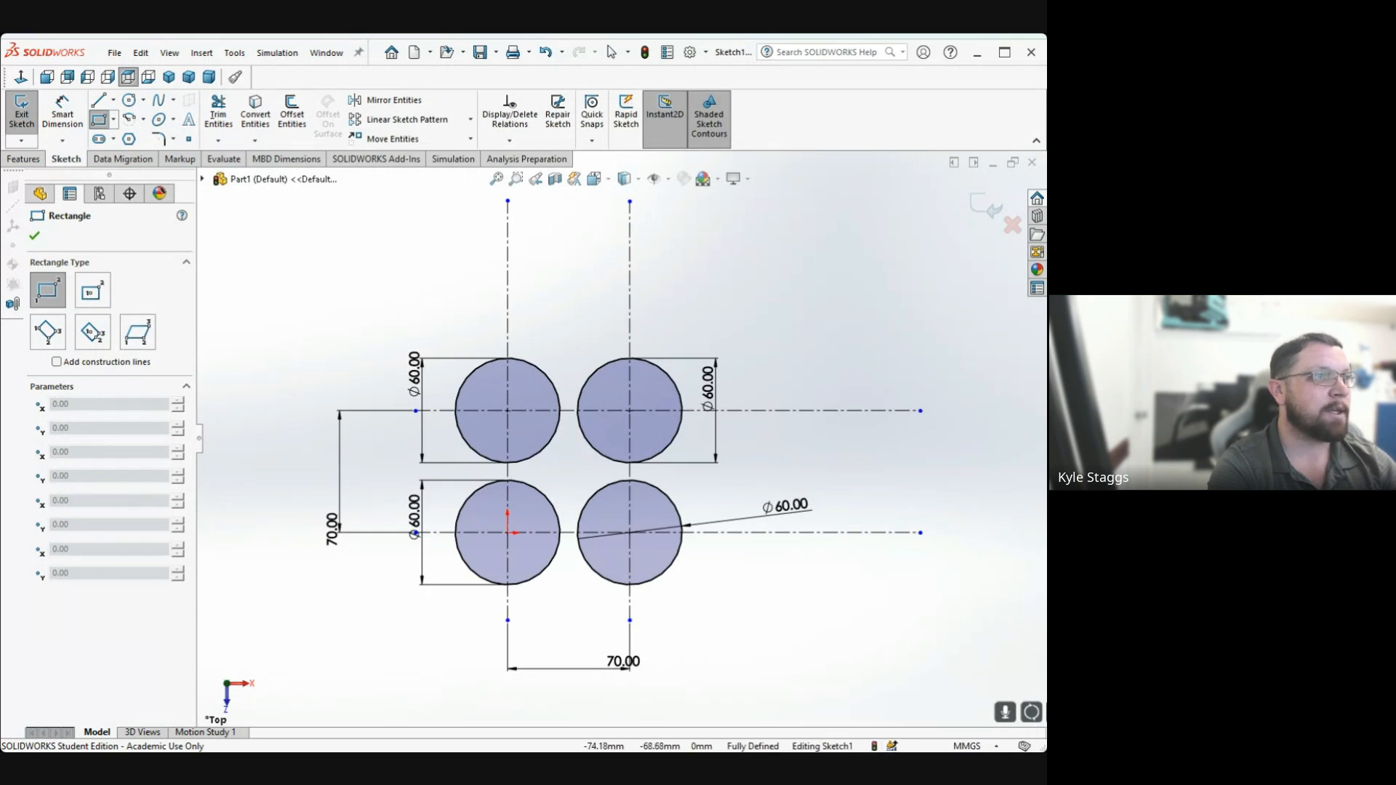
left_click(378, 651)
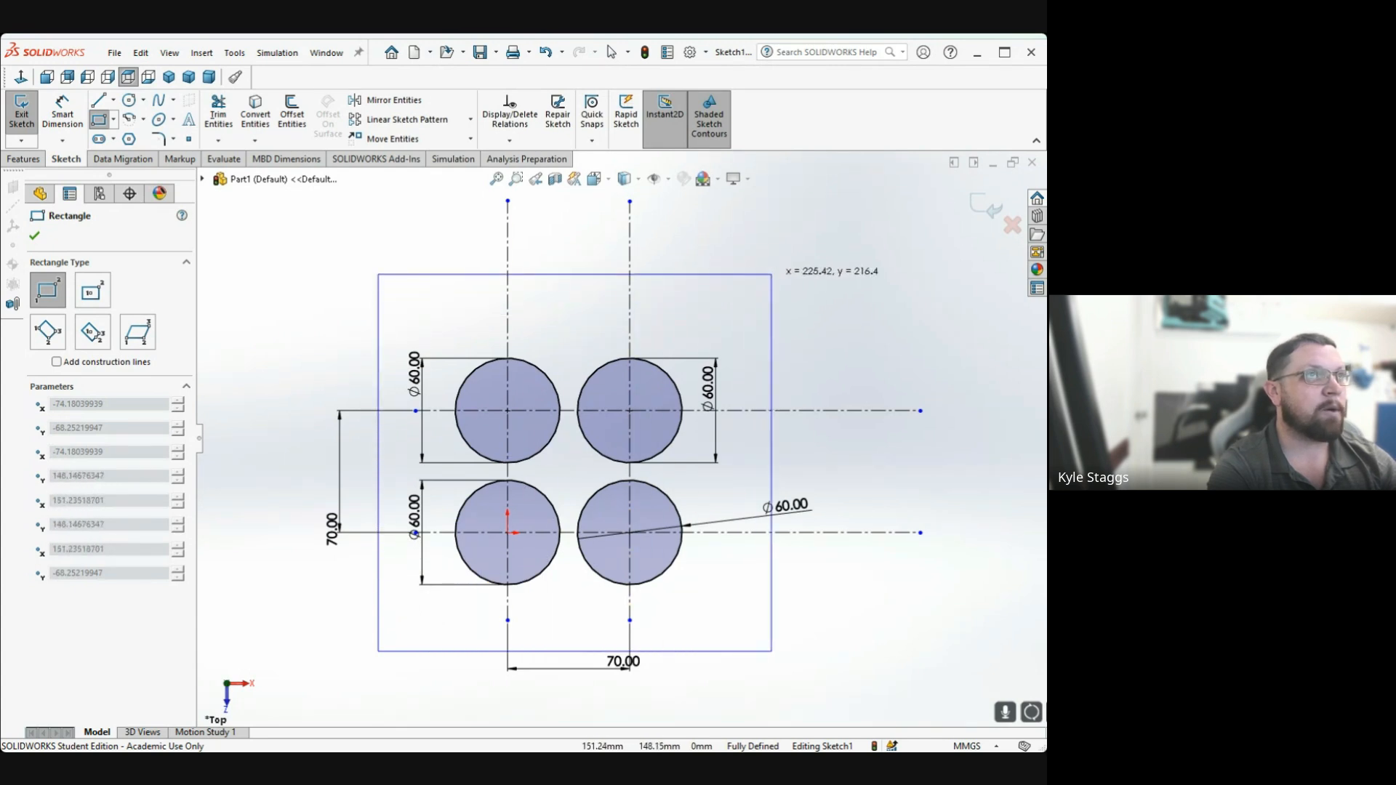
left_click(772, 274)
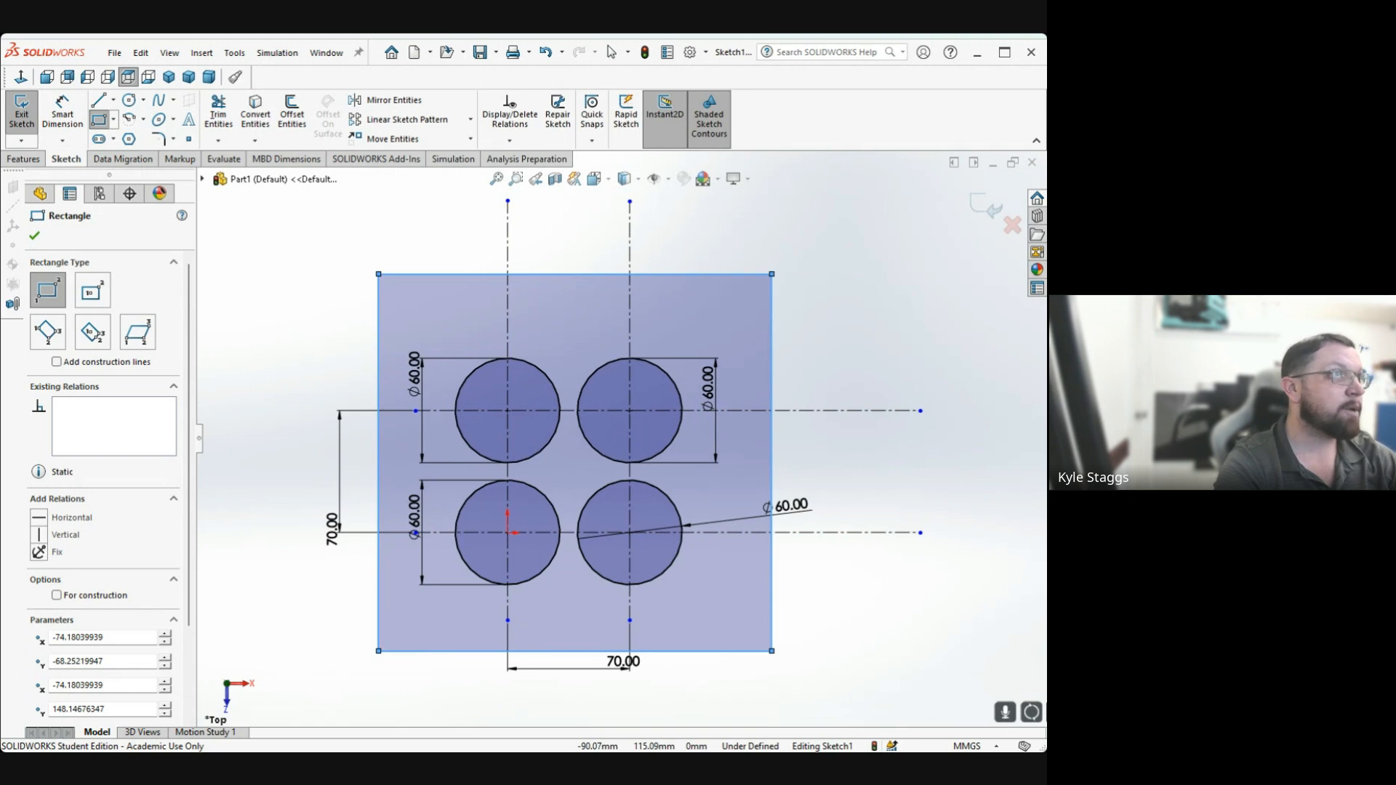
key("Escape")
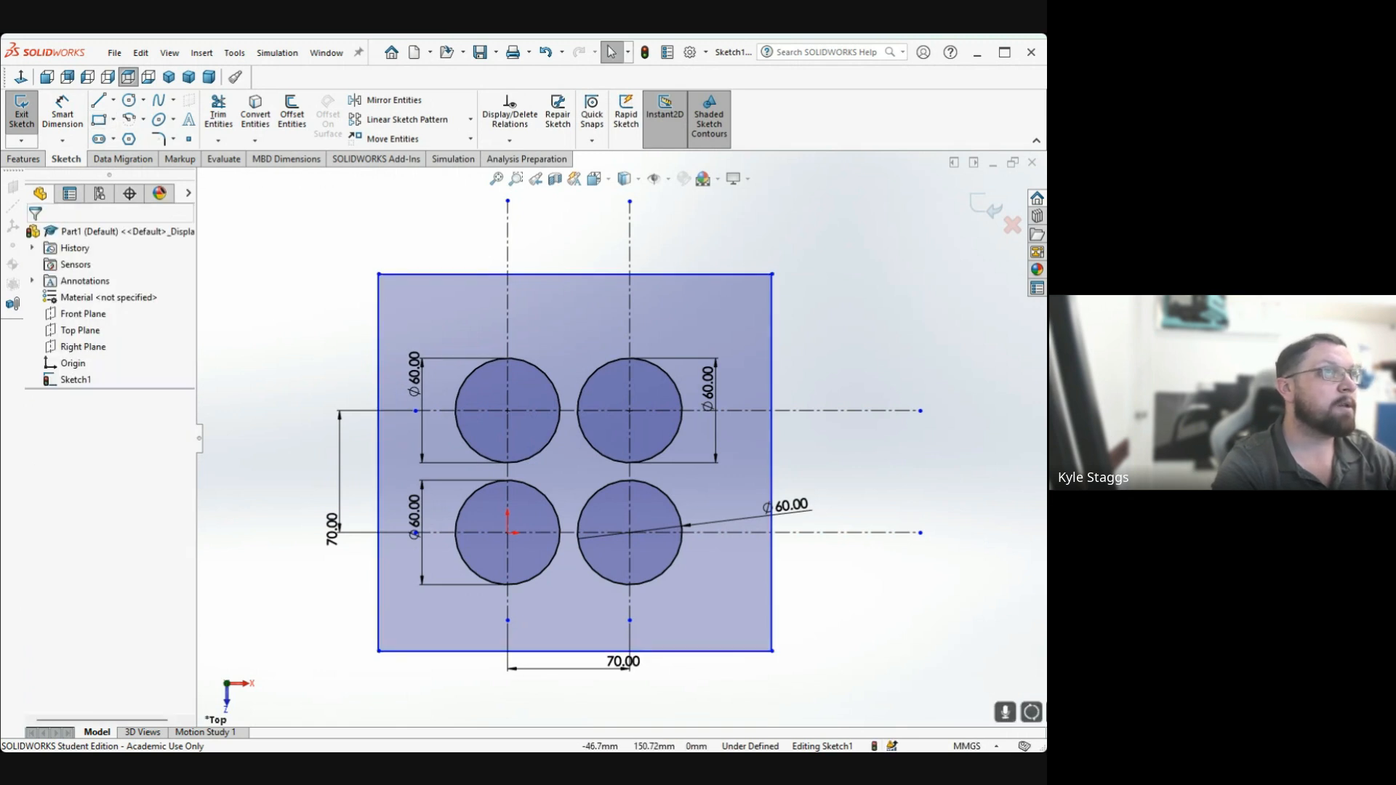
Move the whole rectangle off the four circles to the free area on their right
left_click(424, 289)
mouse_move(424, 289)
left_mouse_down()
mouse_move(348, 351)
mouse_move(600, 283)
mouse_move(322, 479)
mouse_move(419, 238)
mouse_move(457, 326)
mouse_move(410, 320)
mouse_move(431, 314)
mouse_move(404, 295)
left_mouse_up()
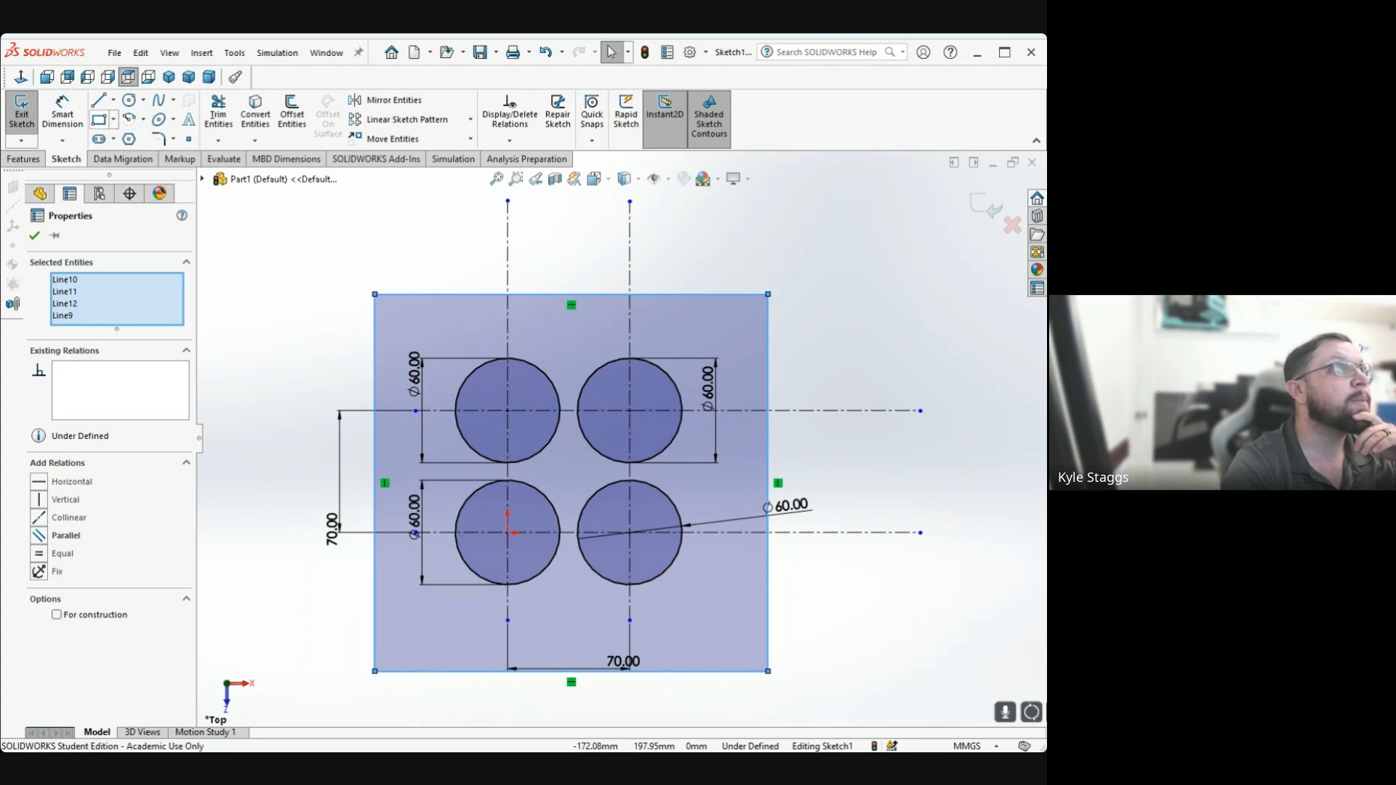
left_click(98, 100)
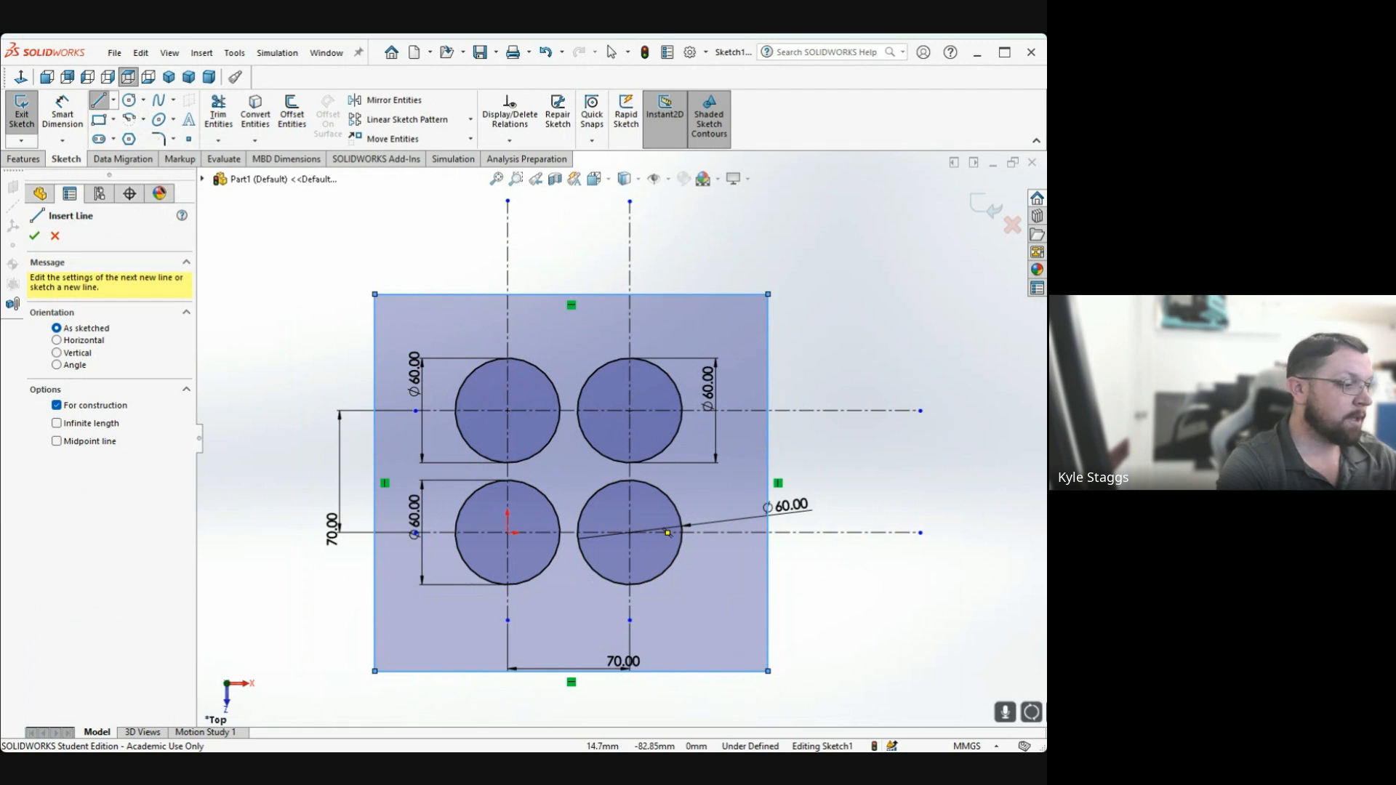
key("Escape")
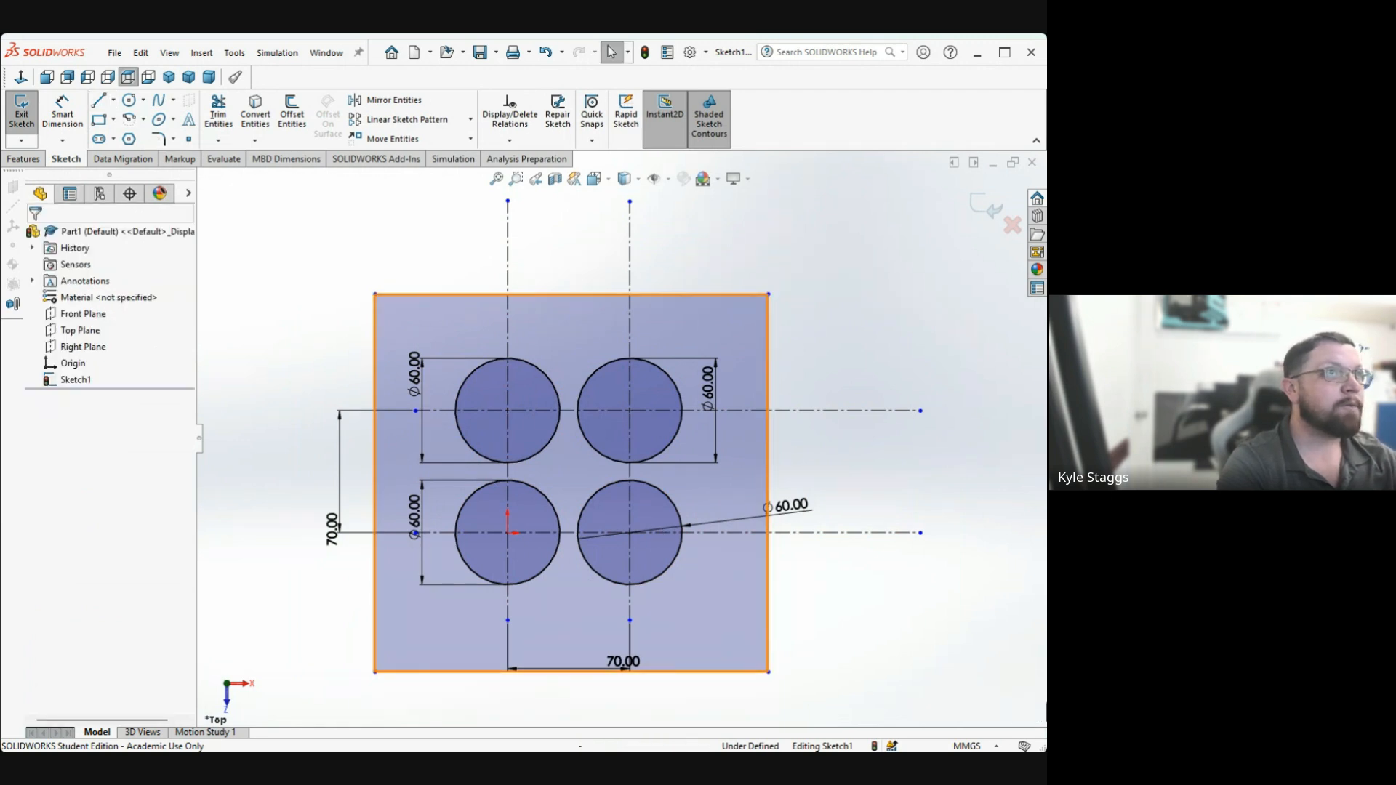
left_click_drag(375, 473, 724, 483)
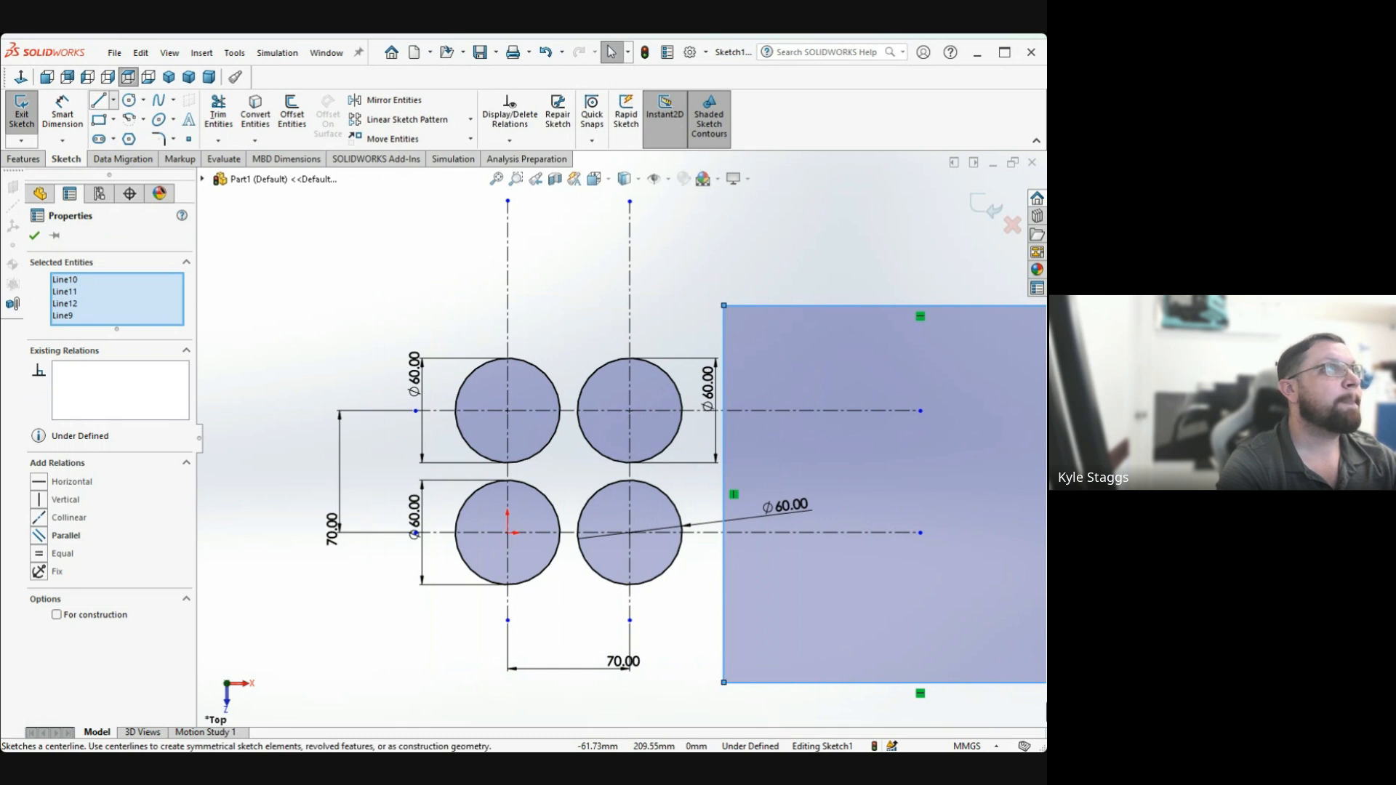
Sketch a vertical centerline about 240 mm long between the two existing vertical centerlines, ending level with them
left_click(99, 100)
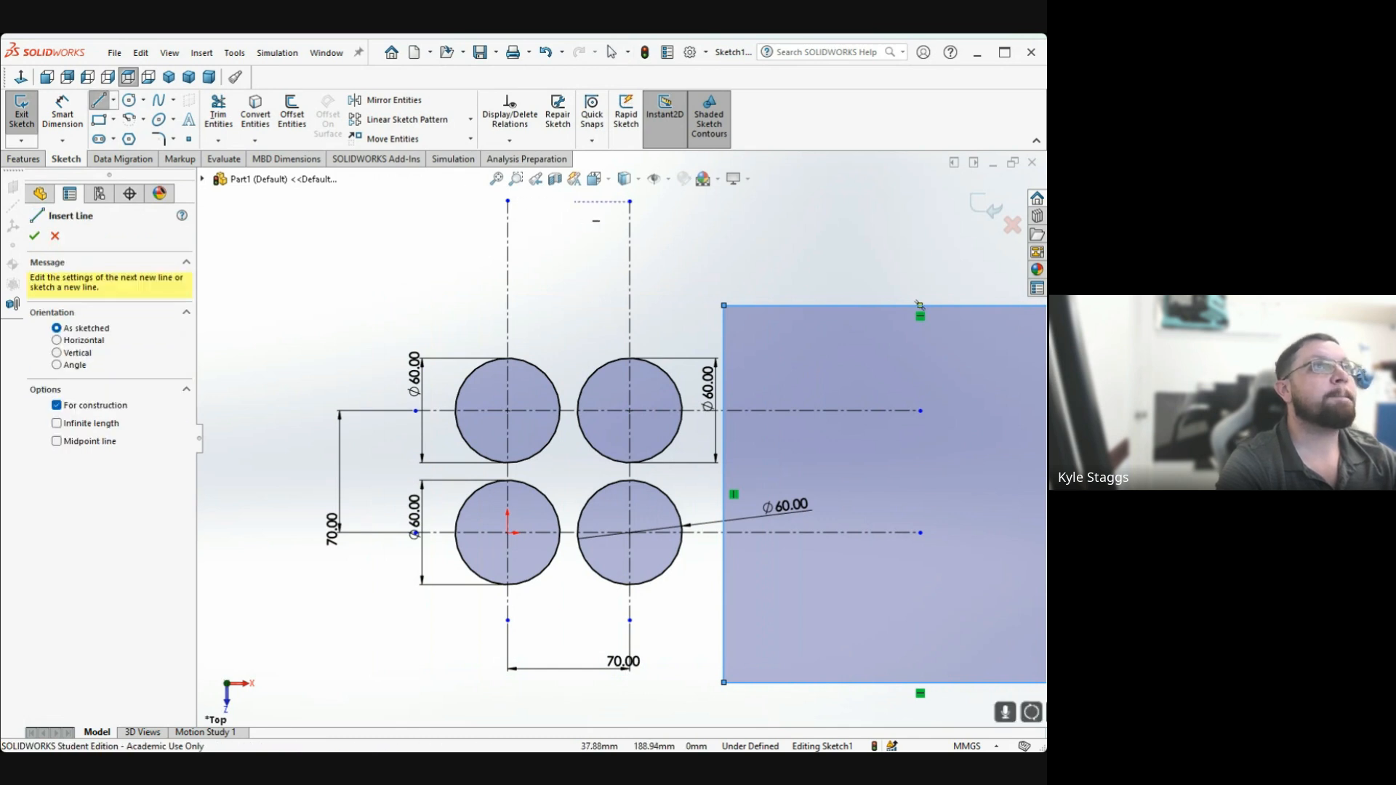
left_click(569, 217)
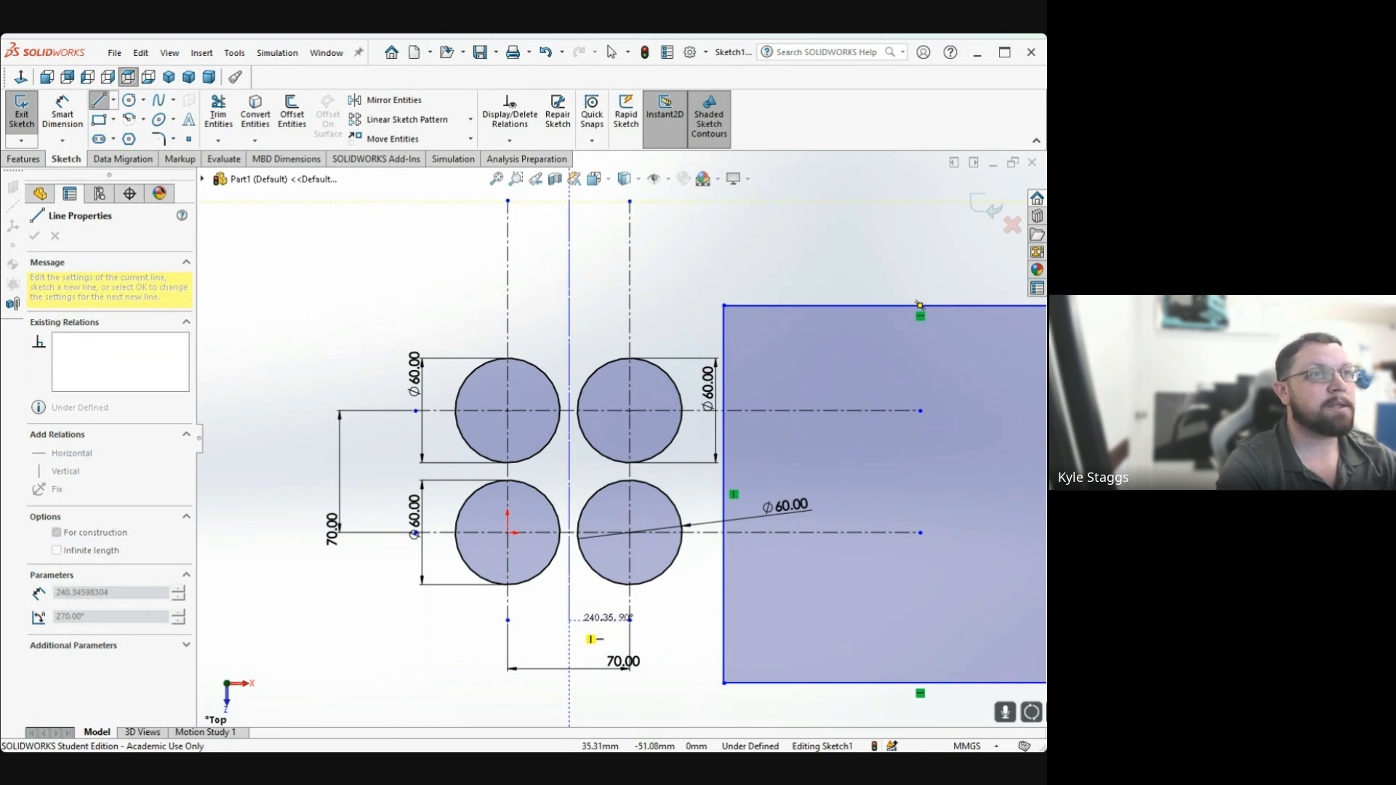
left_click(570, 619)
key("Escape")
key("Escape")
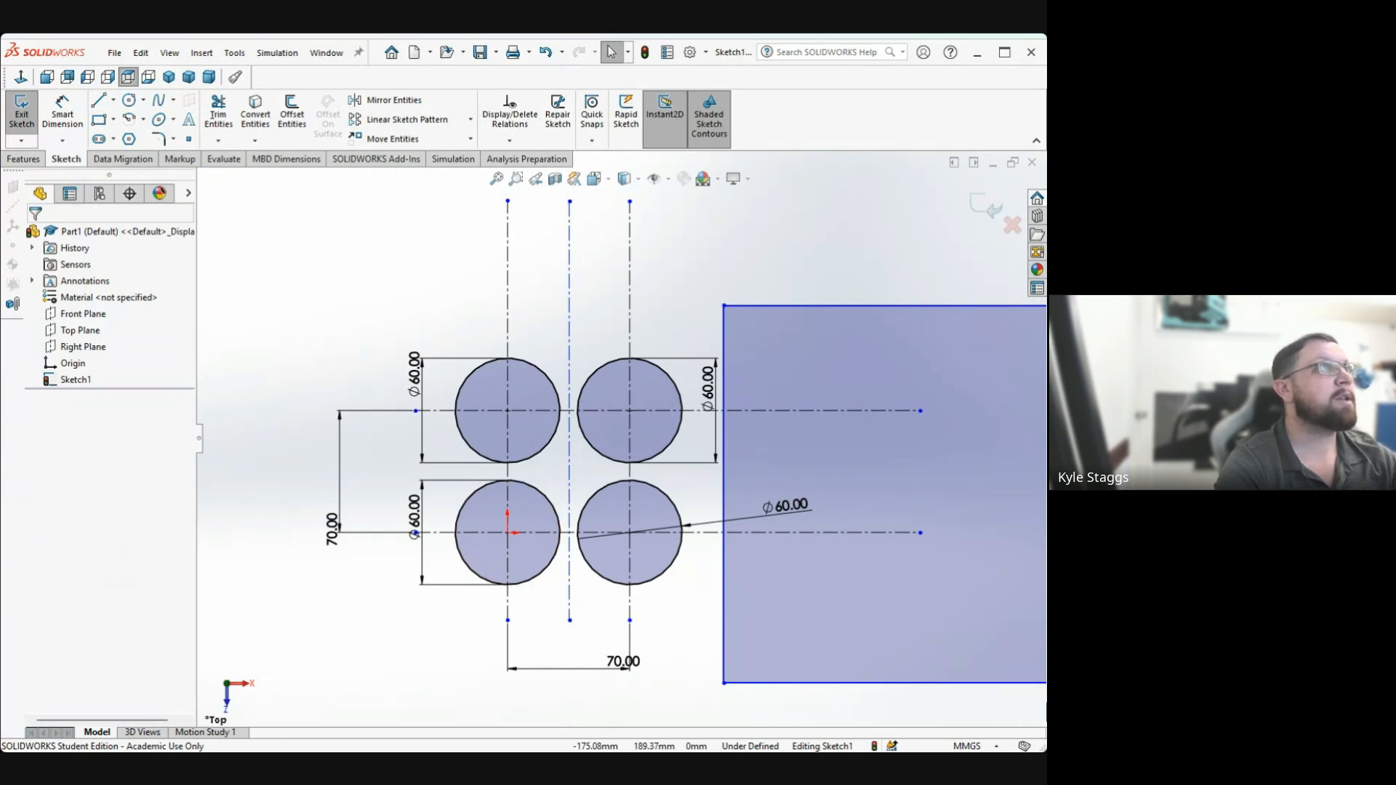
Dimension the distance from the vertical centerline through the origin to the middle centerline and set it to 35 mm
left_click(63, 114)
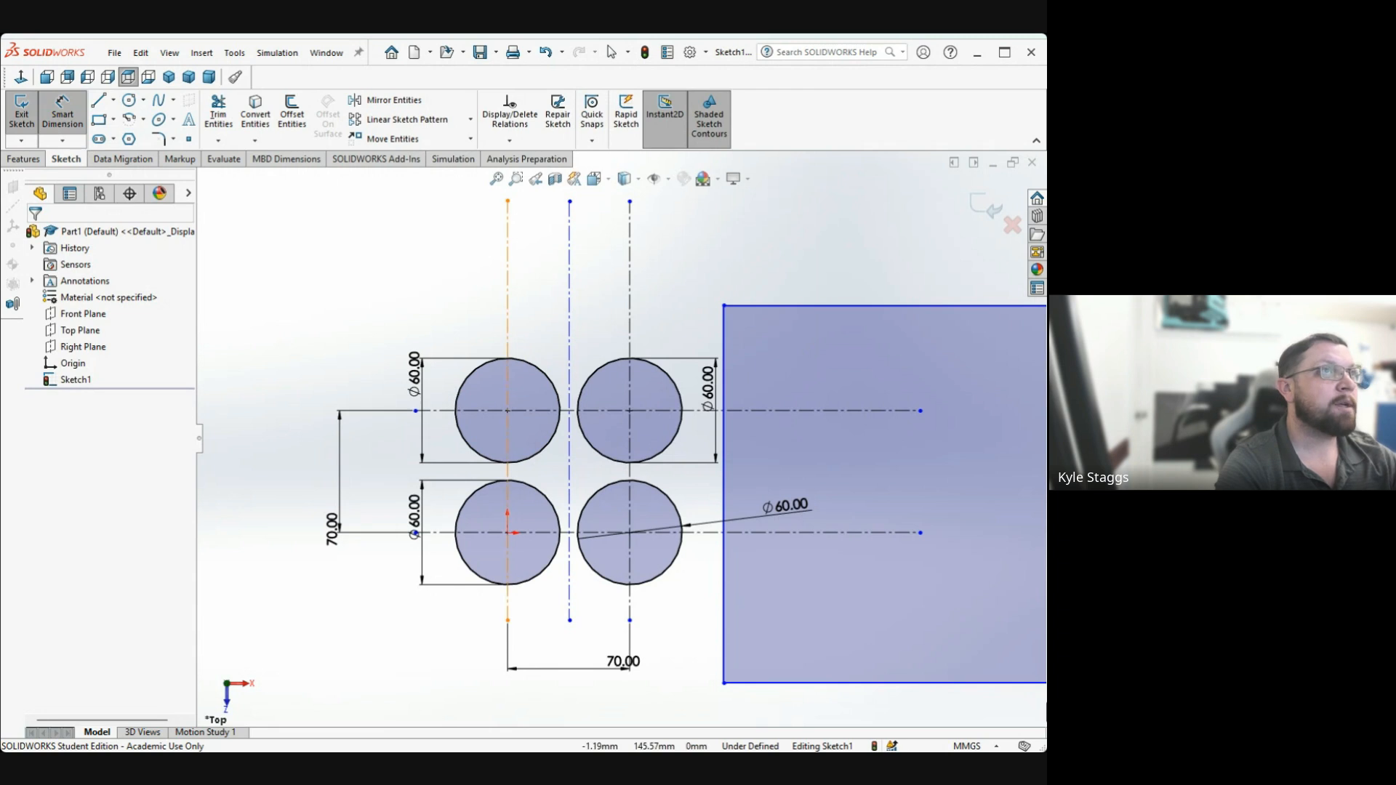
left_click(508, 291)
left_click(569, 302)
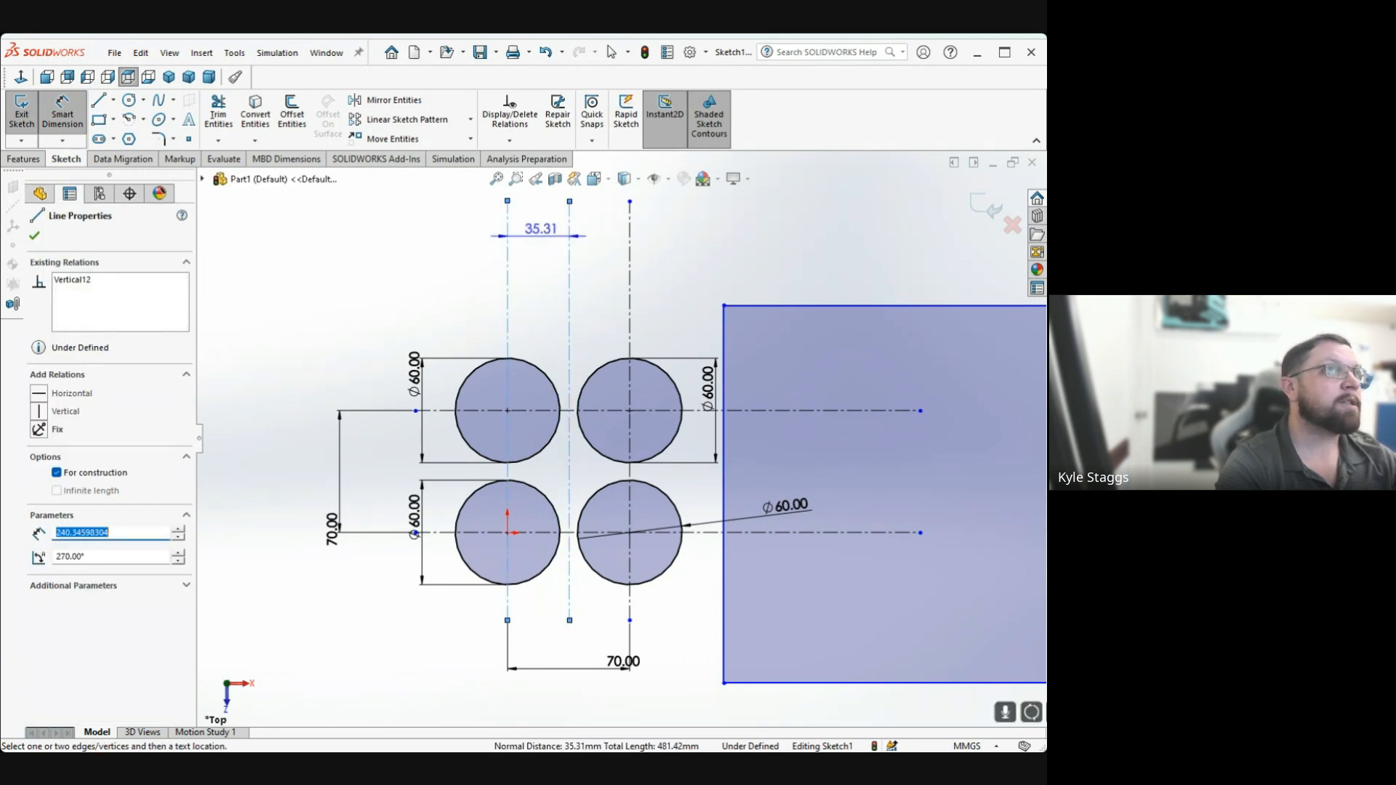
scroll(541, 230, "up", 1)
left_click(541, 201)
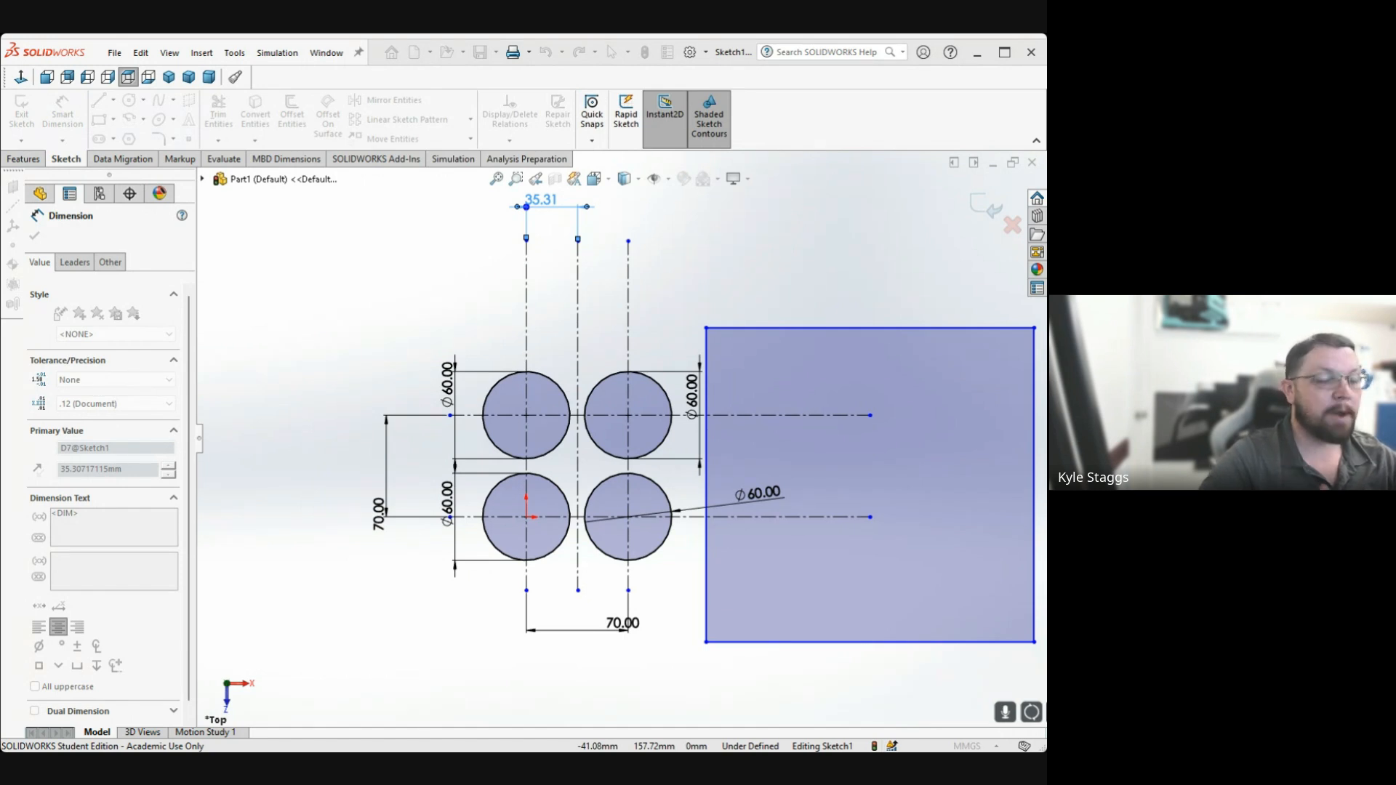
type("35")
key("Return")
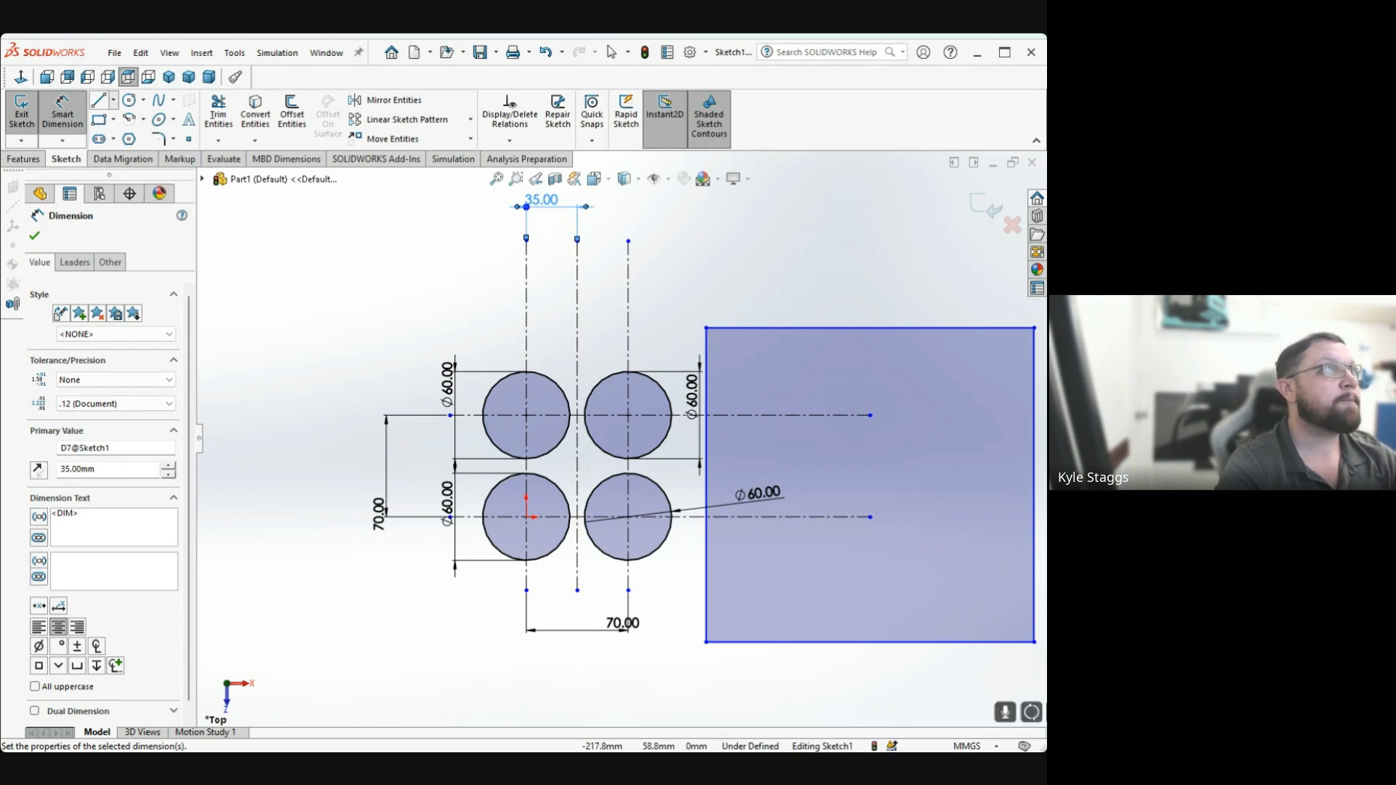
Sketch a horizontal centerline about 549 mm long between the two existing horizontal centerlines, extending past them at both ends
left_click(131, 137)
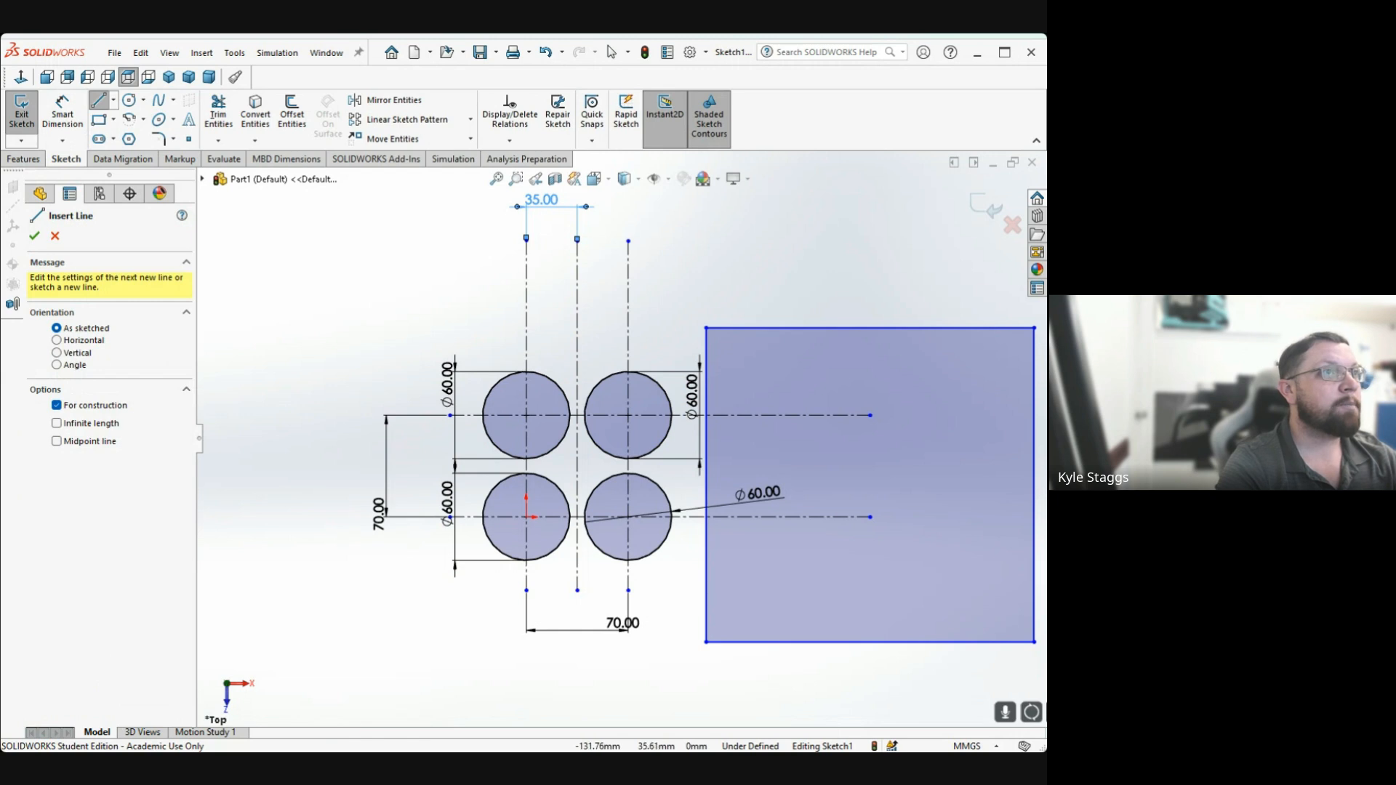
left_click(335, 466)
scroll(655, 458, "up", 3)
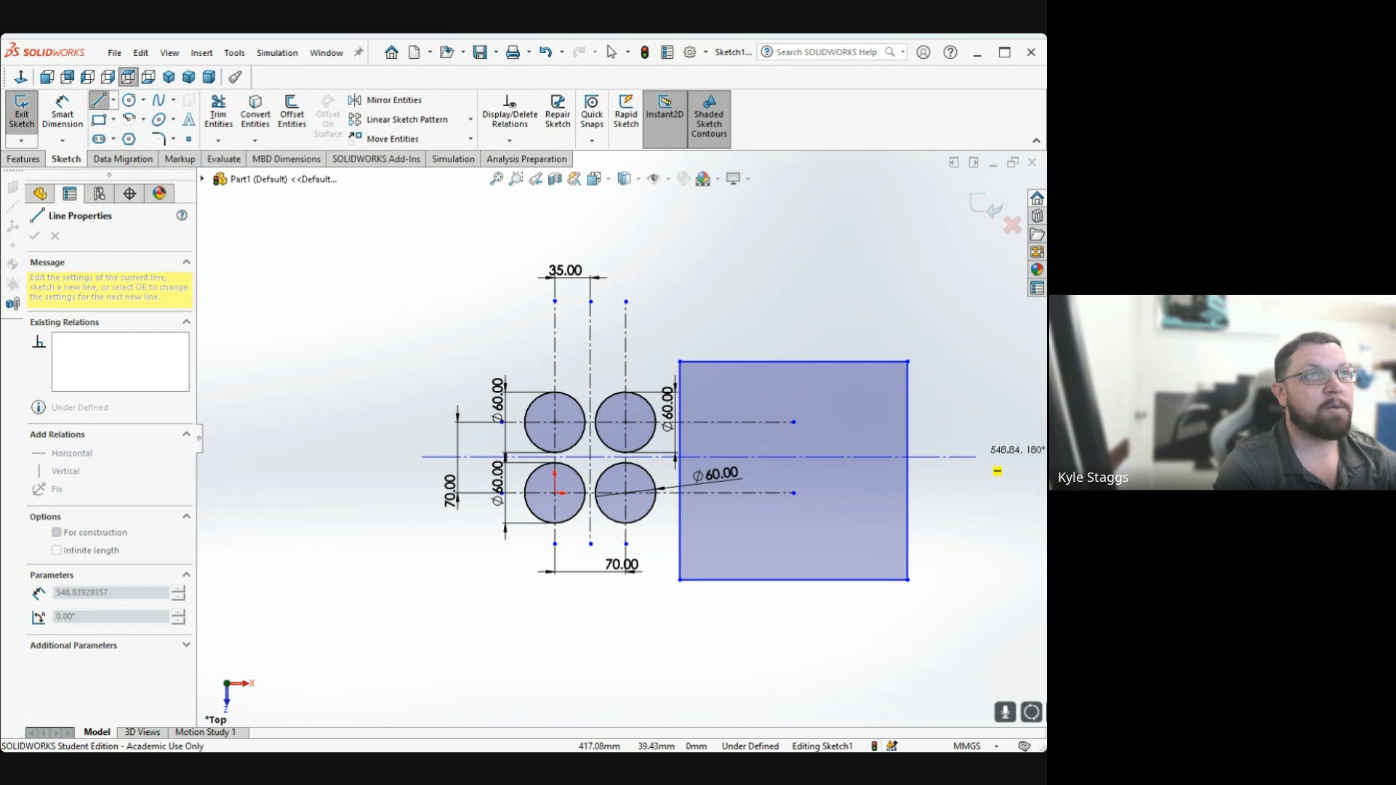
left_click(976, 457)
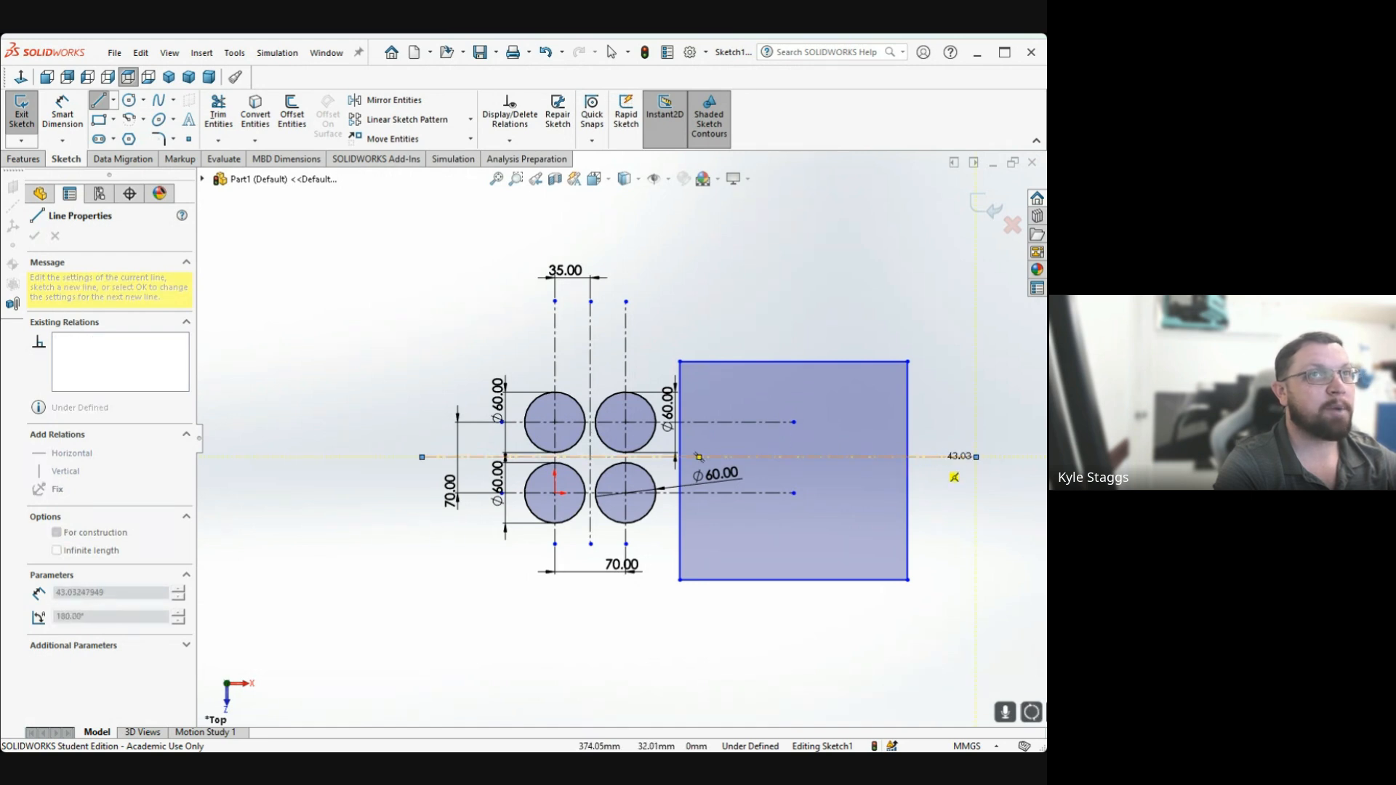
key("Escape")
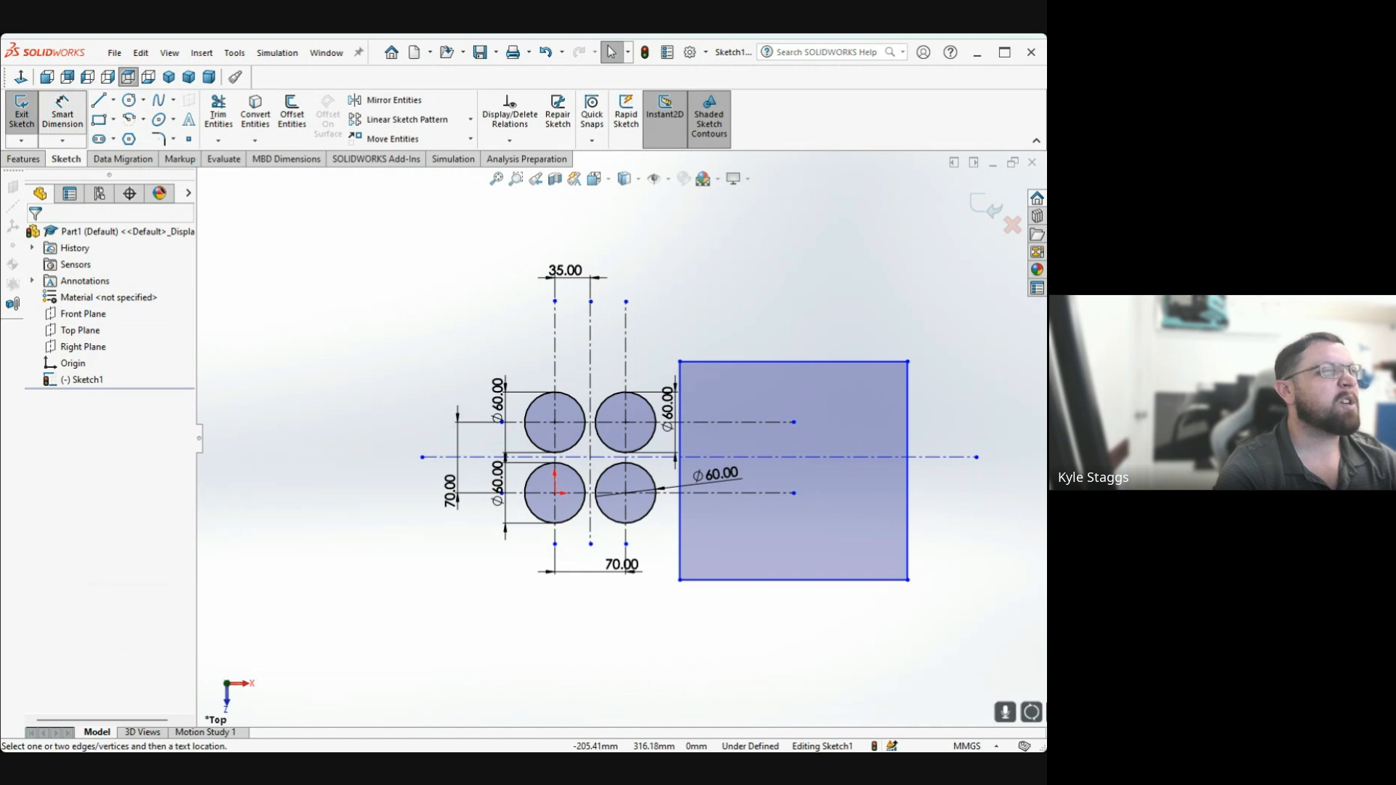
Dimension the distance from the upper horizontal centerline to the middle horizontal centerline and set it to 35 mm
left_click(62, 113)
scroll(631, 444, "down", 2)
scroll(581, 458, "down", 4)
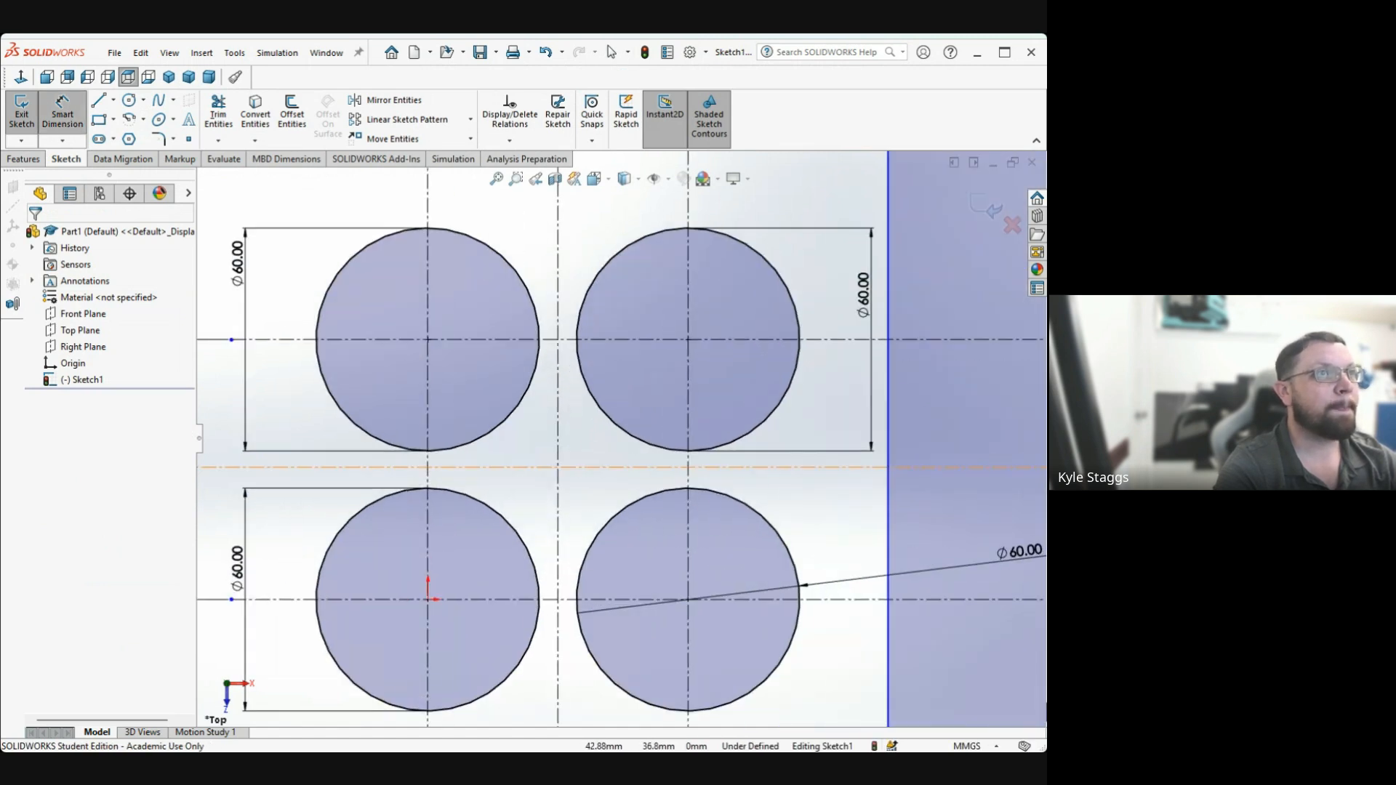
left_click(581, 352)
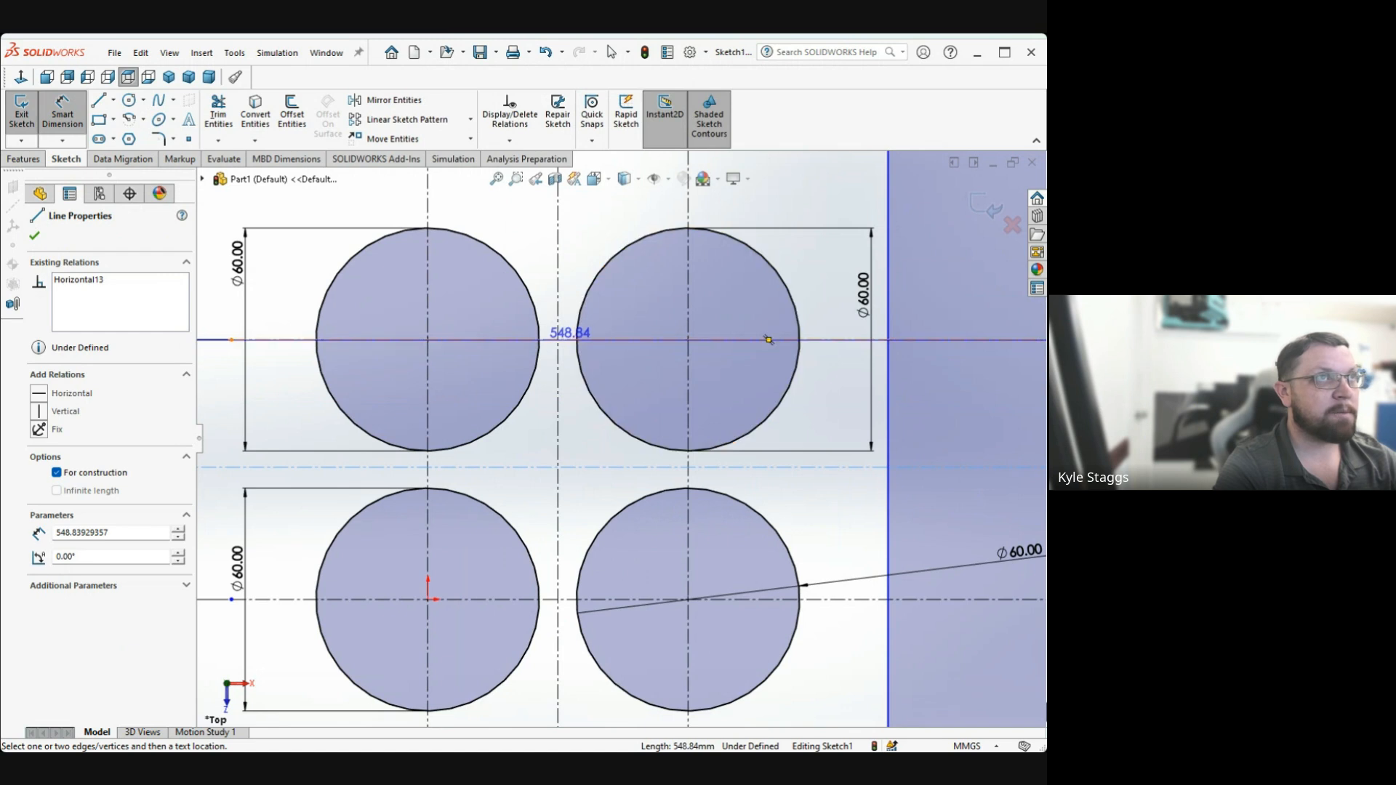
left_click(564, 339)
scroll(915, 401, "up", 4)
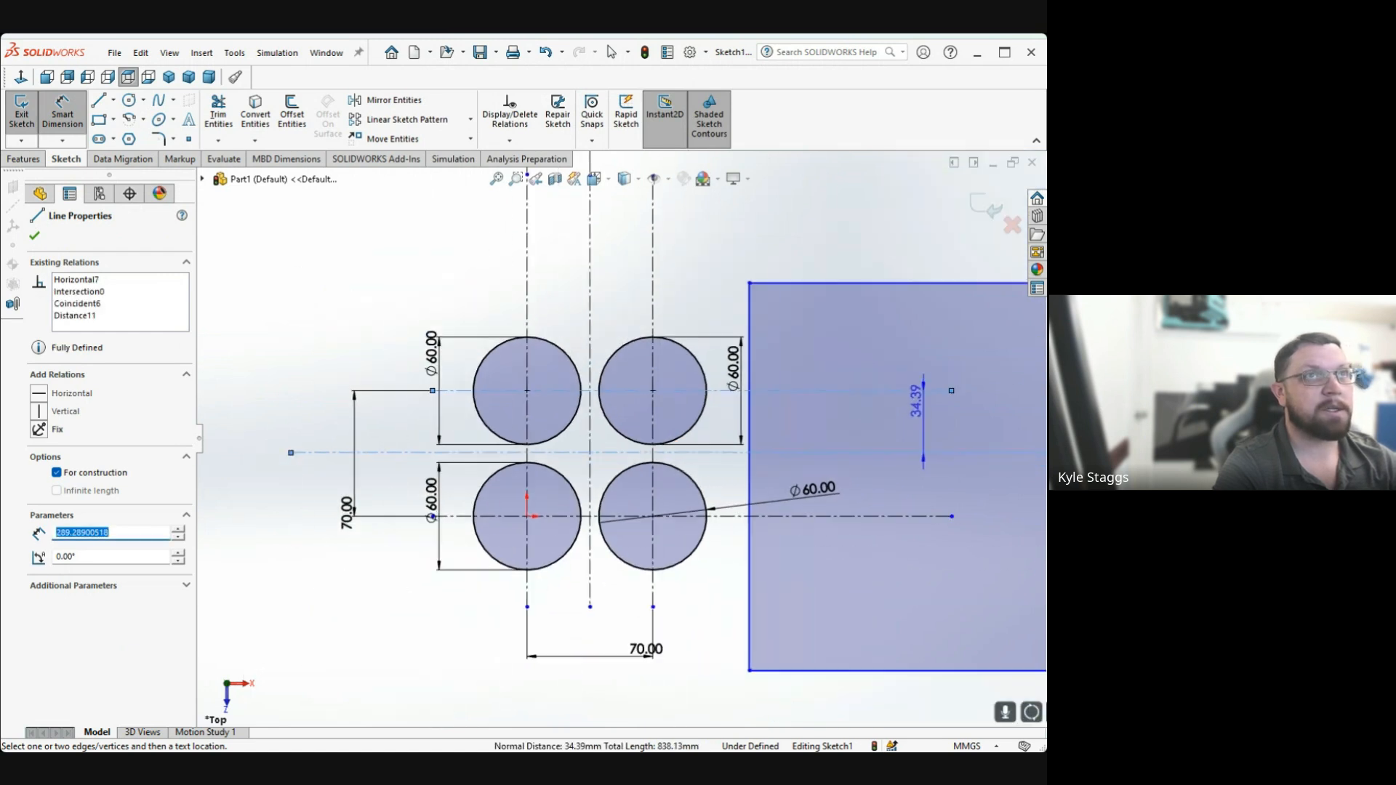
left_click(781, 411)
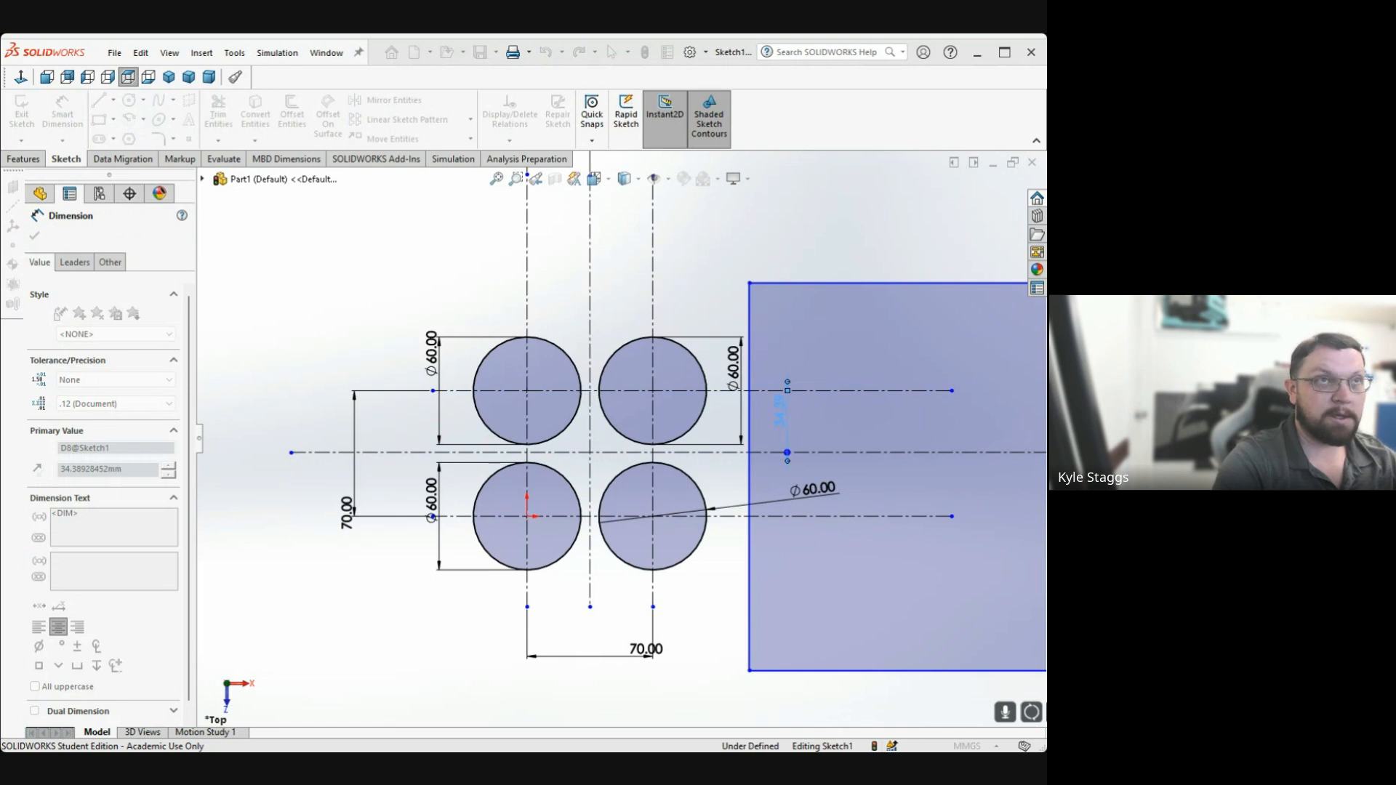
type("35")
key("Return")
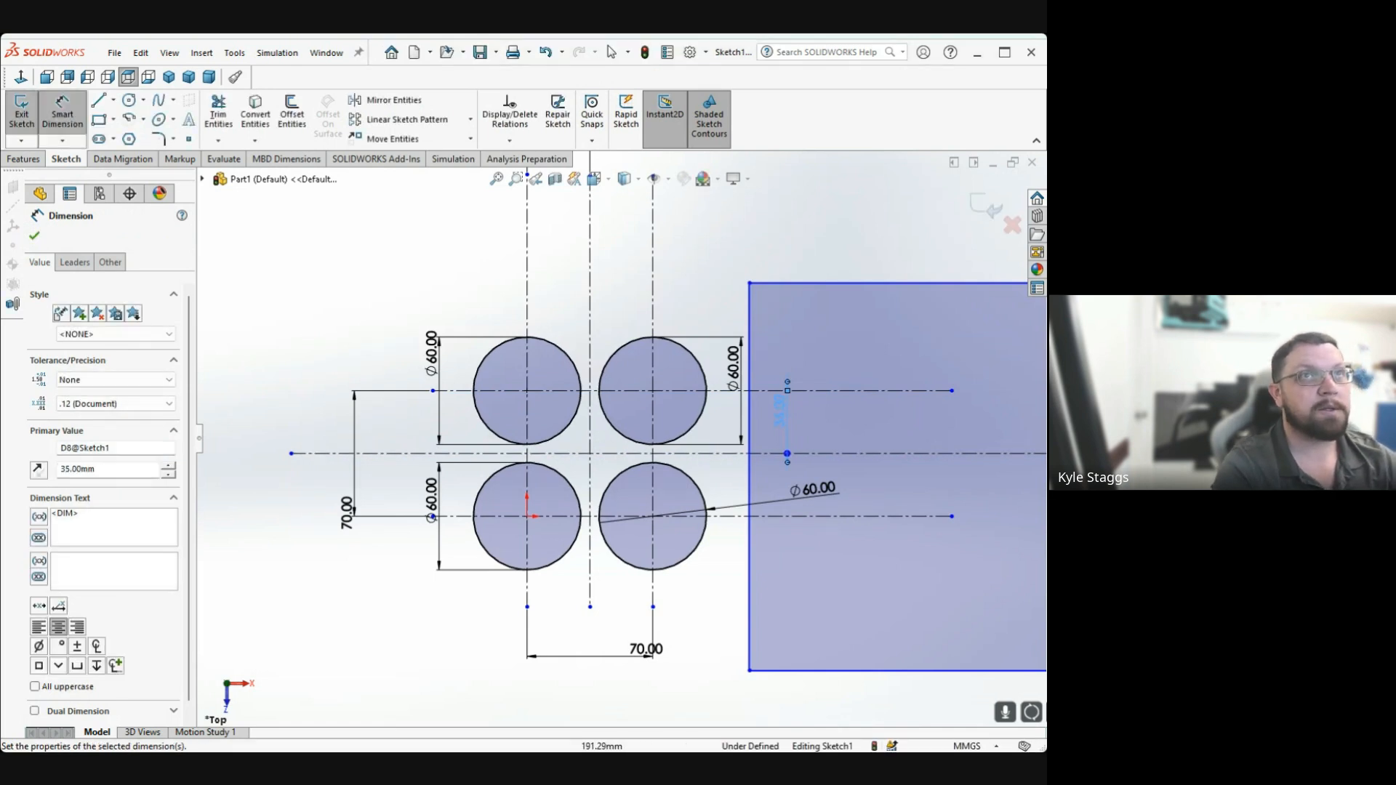
scroll(936, 452, "down", 2)
scroll(620, 437, "up", 3)
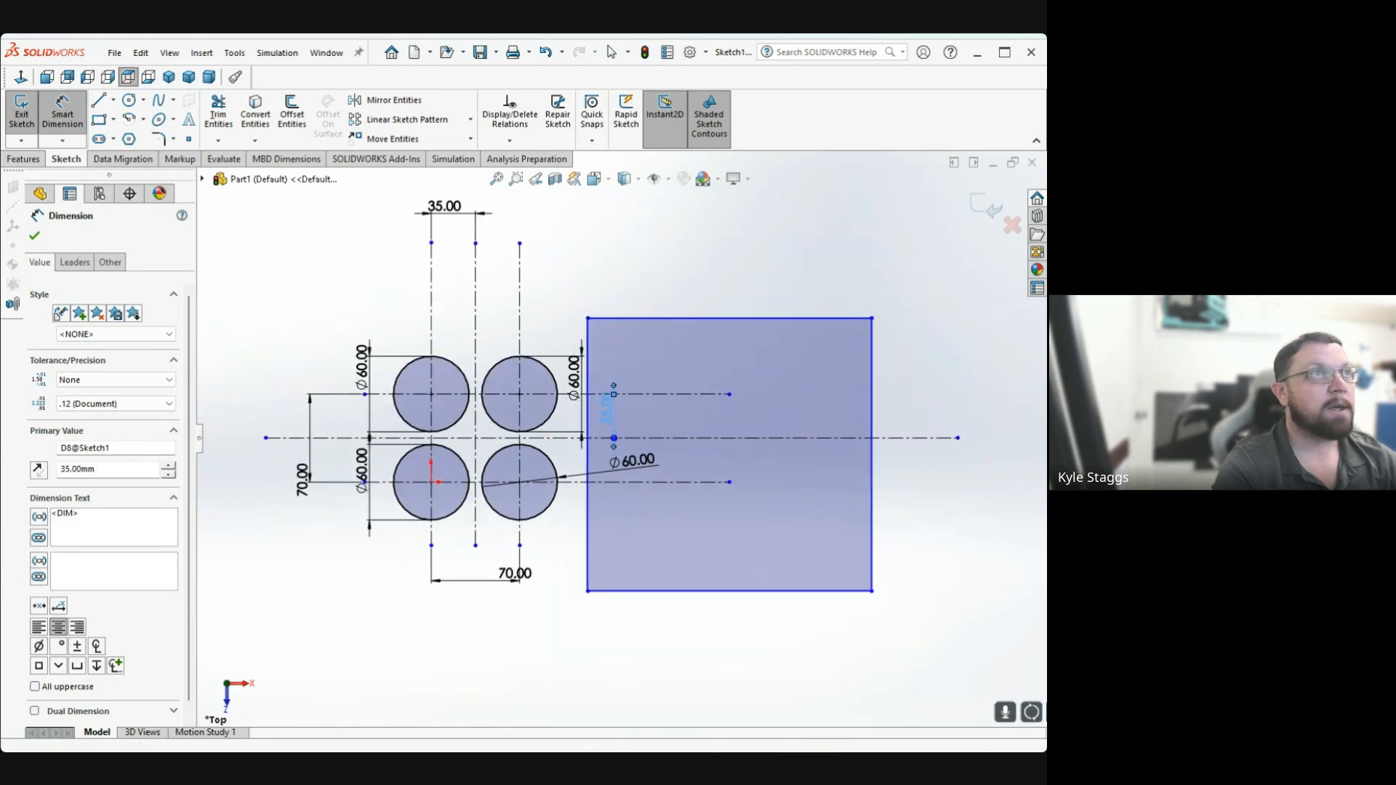
key("Escape")
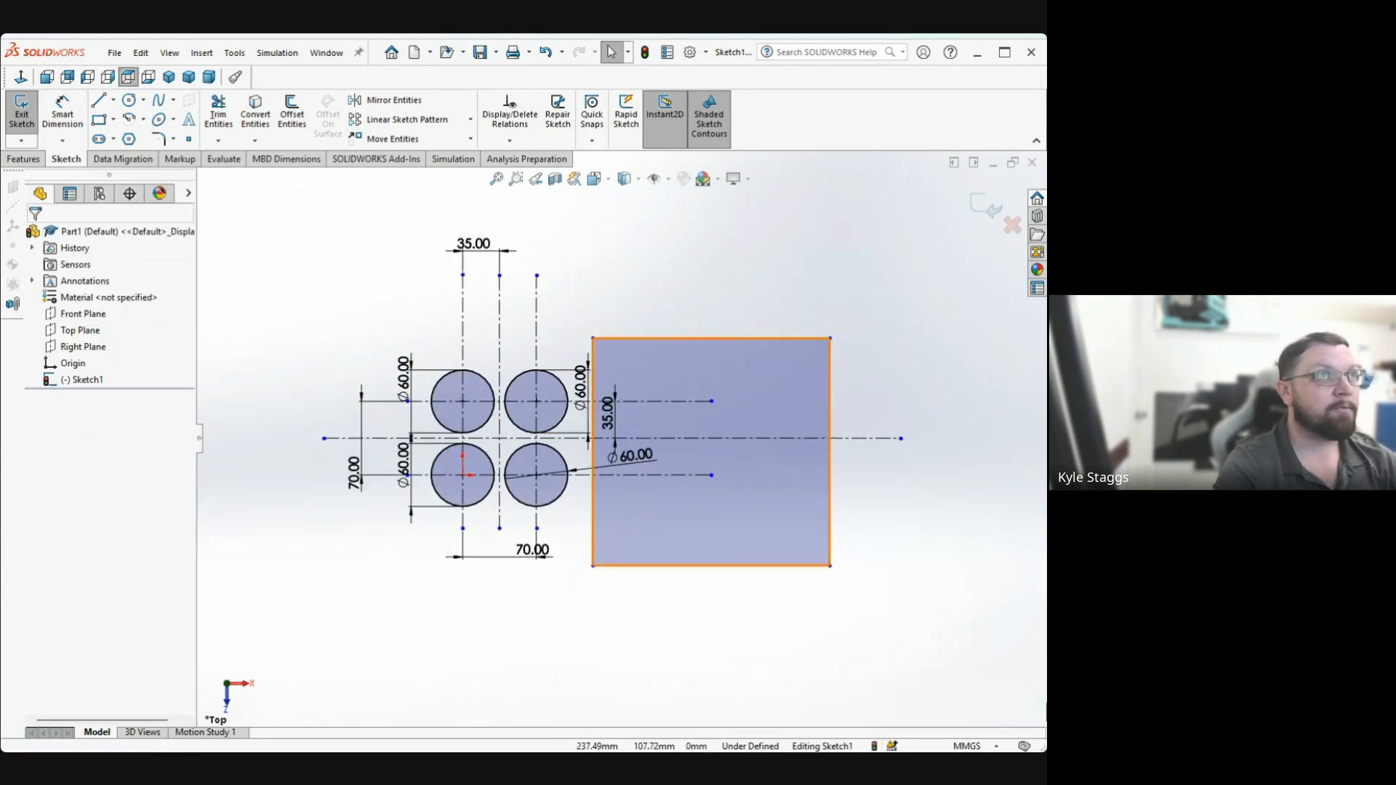
Move the whole rectangle back over the four circles so that it encloses them
mouse_move(713, 361)
left_mouse_down()
mouse_move(508, 326)
mouse_move(497, 309)
mouse_move(504, 342)
mouse_move(476, 341)
mouse_move(472, 361)
left_mouse_up()
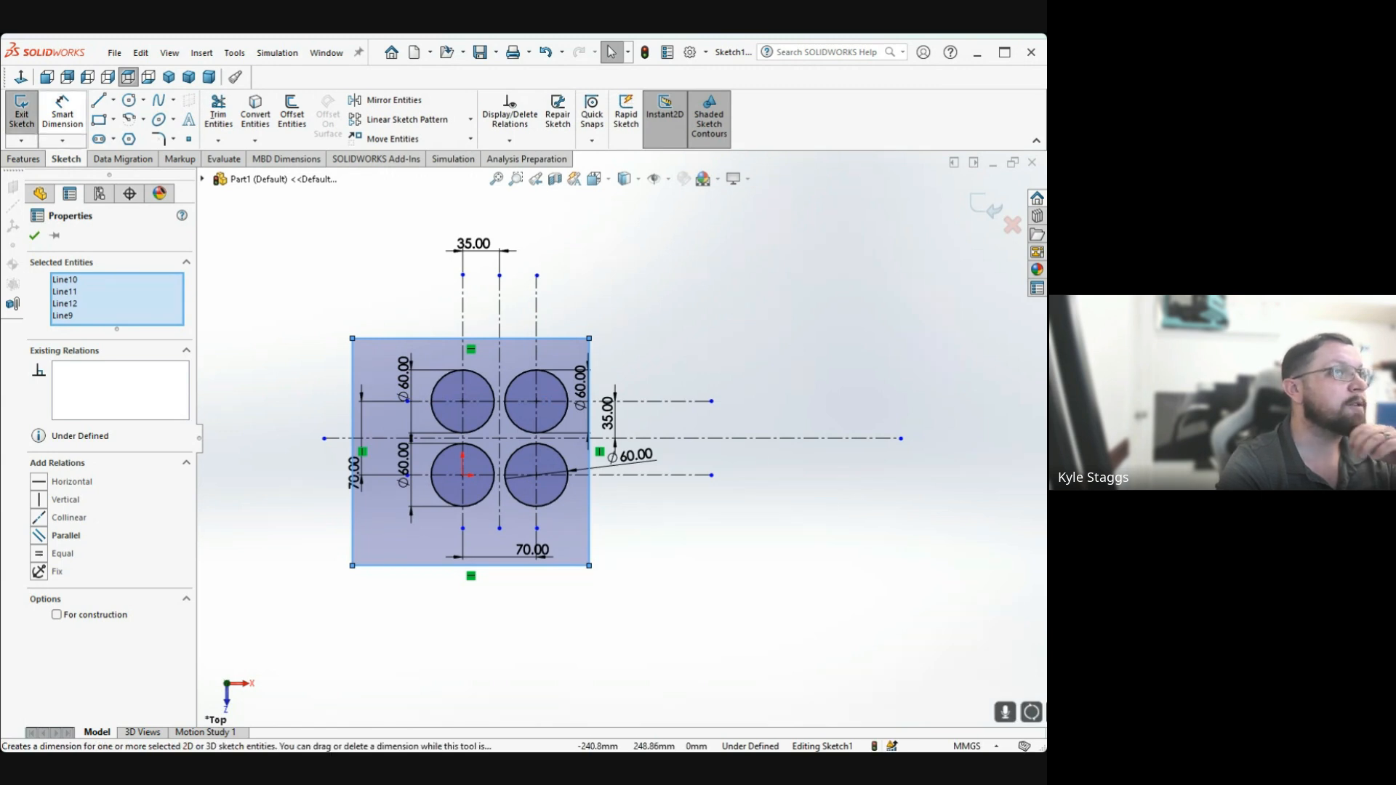
scroll(429, 317, "down", 2)
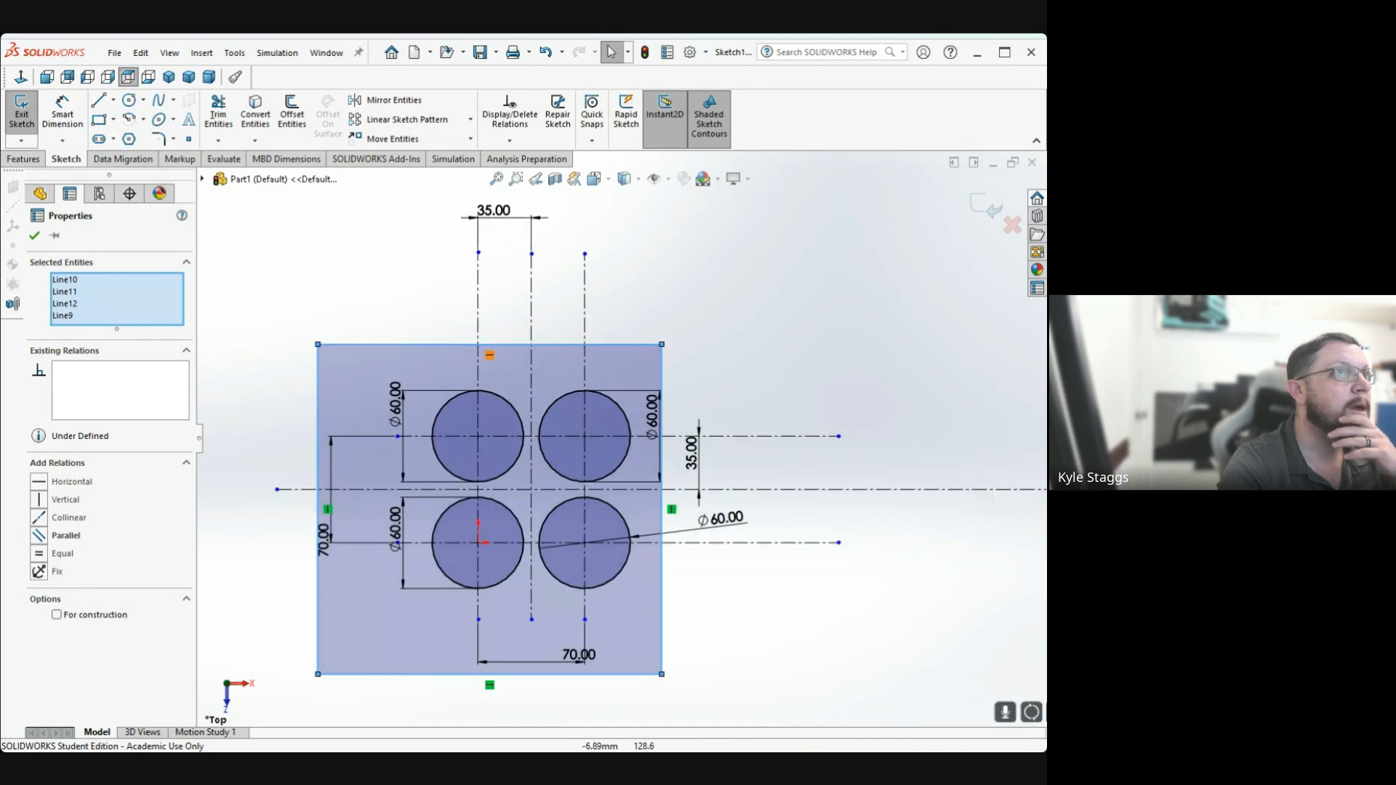
scroll(468, 359, "down", 5)
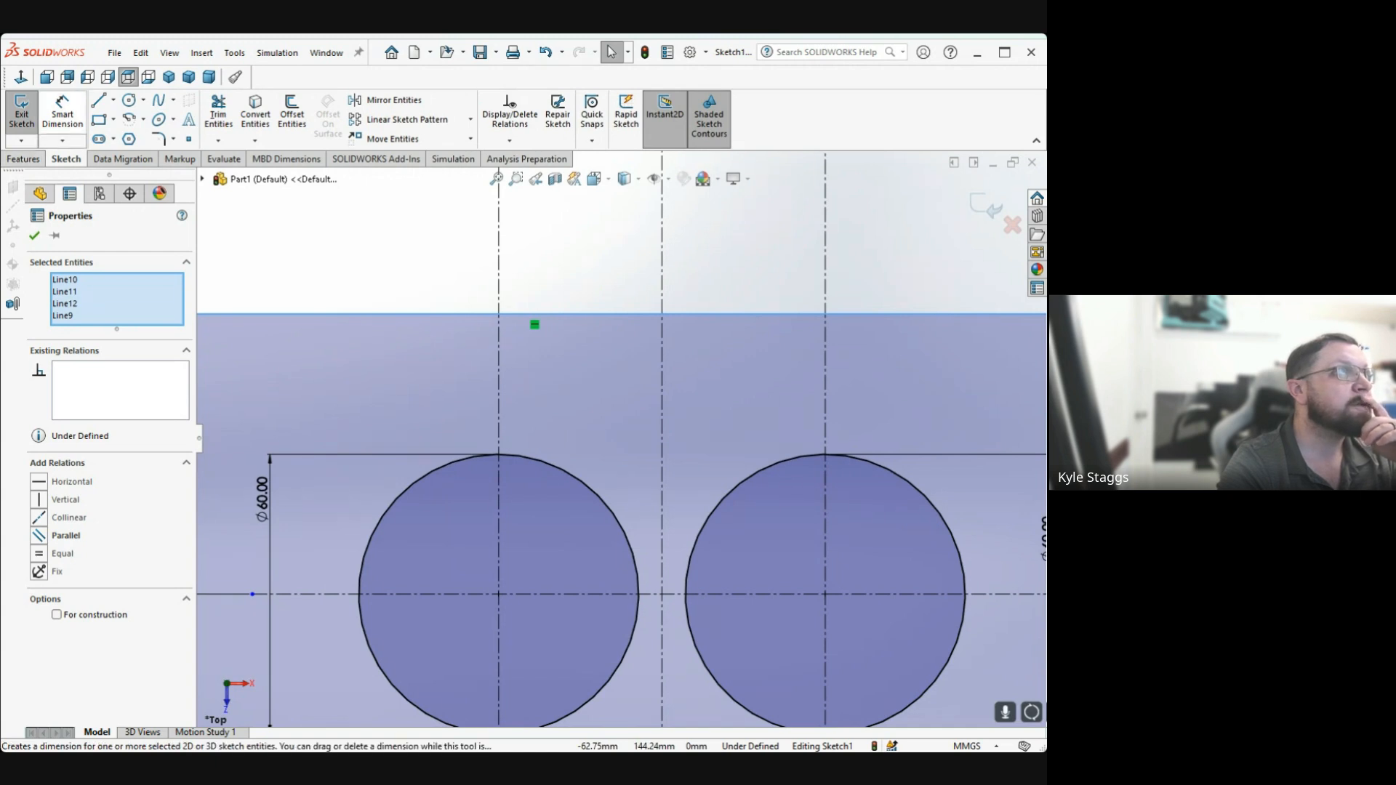
left_click(34, 235)
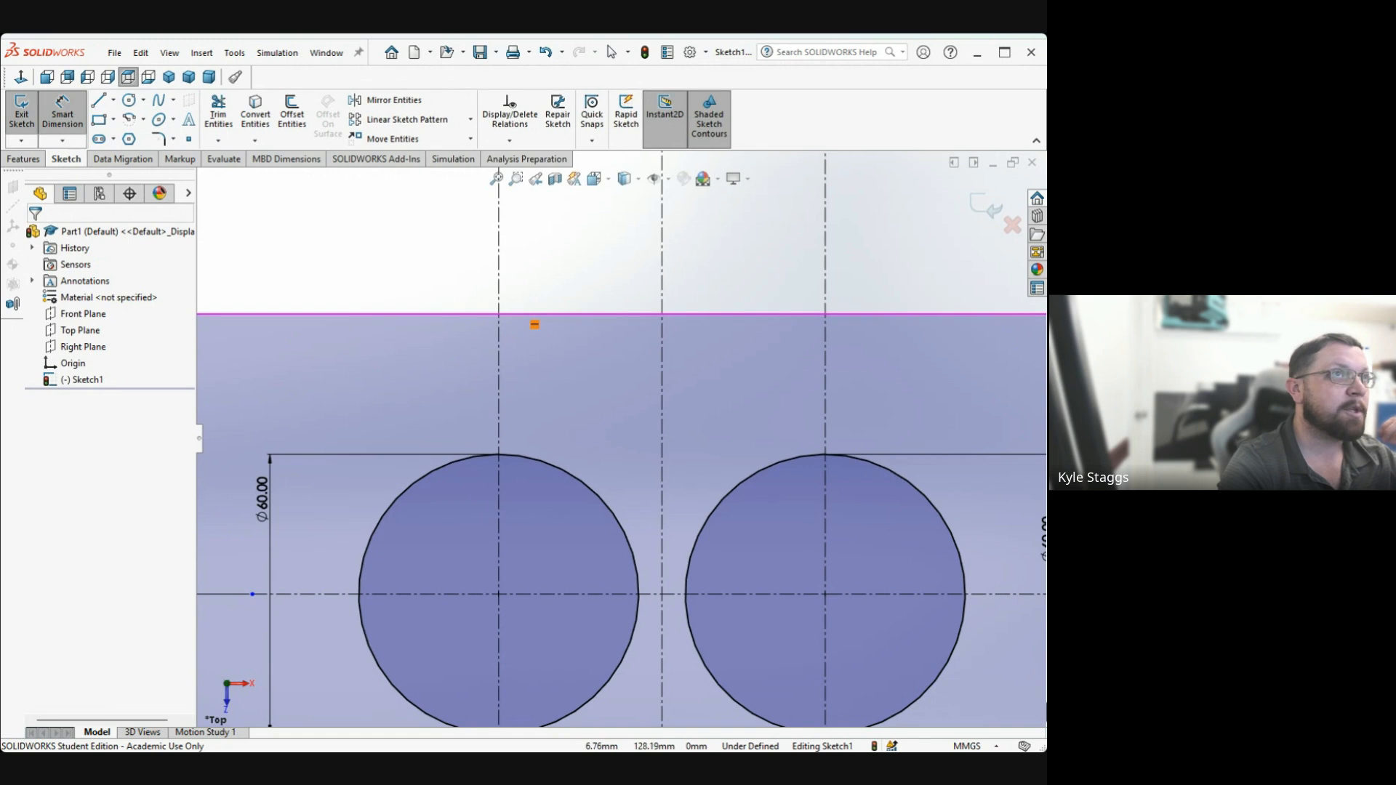
Dimension the midpoint of the rectangle's top edge to the middle vertical centerline and set the distance to 0 mm
left_click(534, 323)
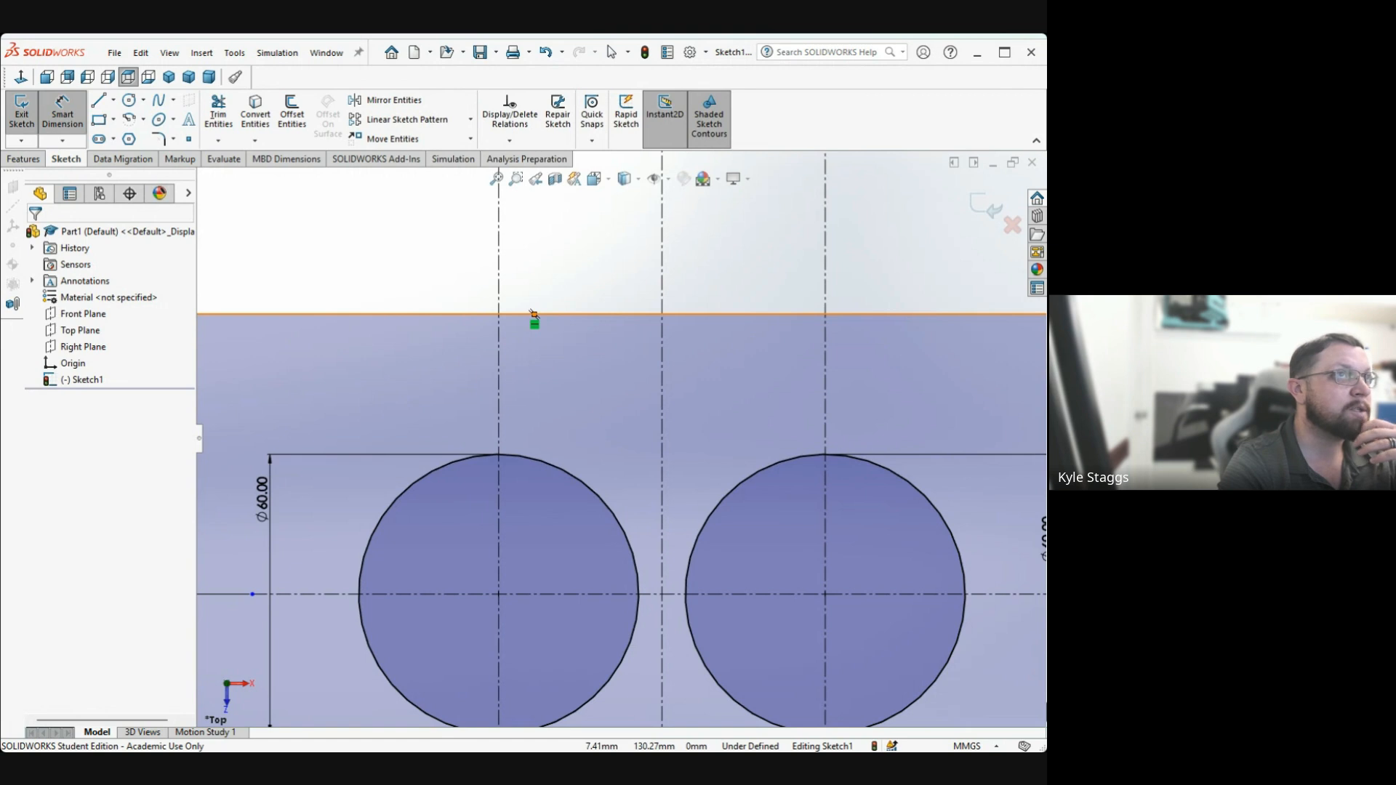
left_click(535, 315)
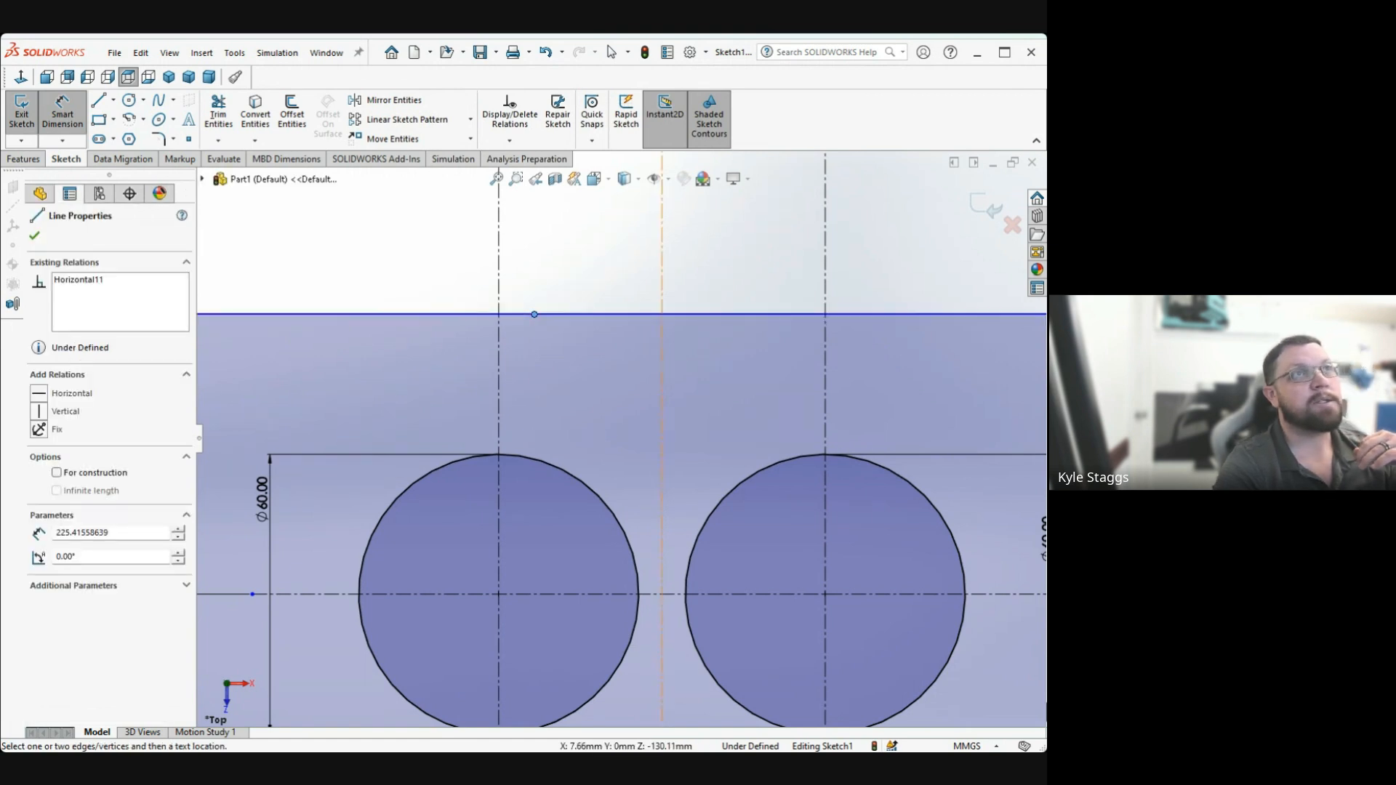
left_click(662, 284)
scroll(645, 283, "up", 6)
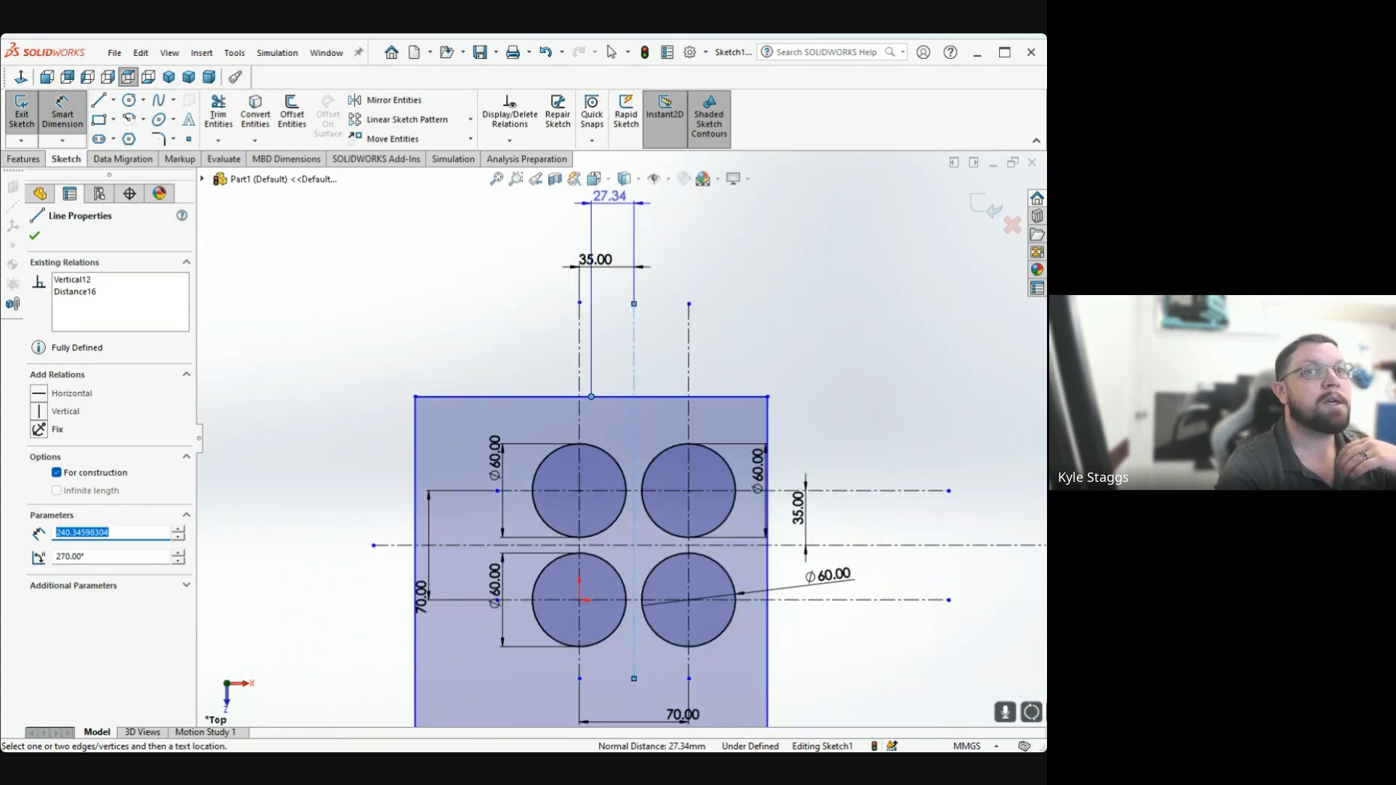
left_click(609, 198)
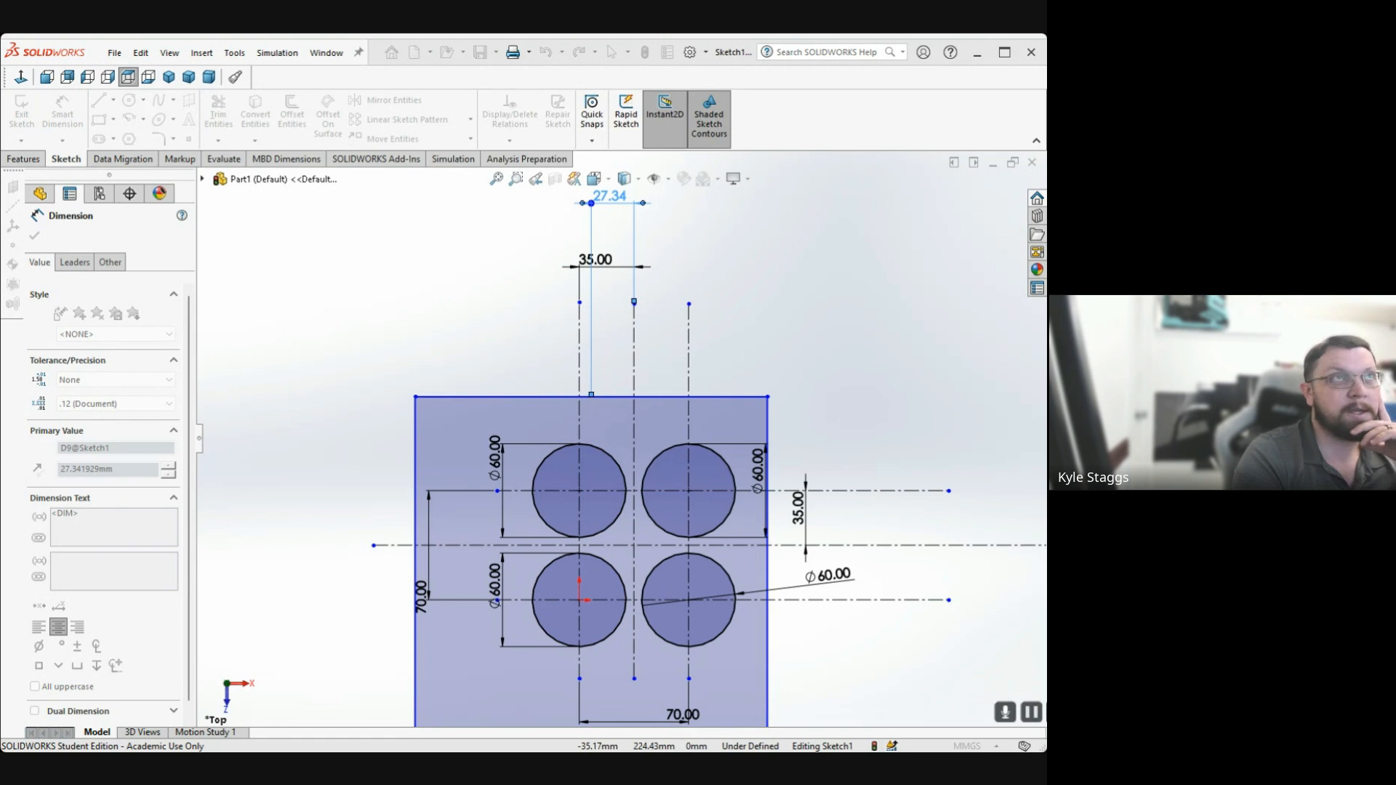
type("0")
key("Return")
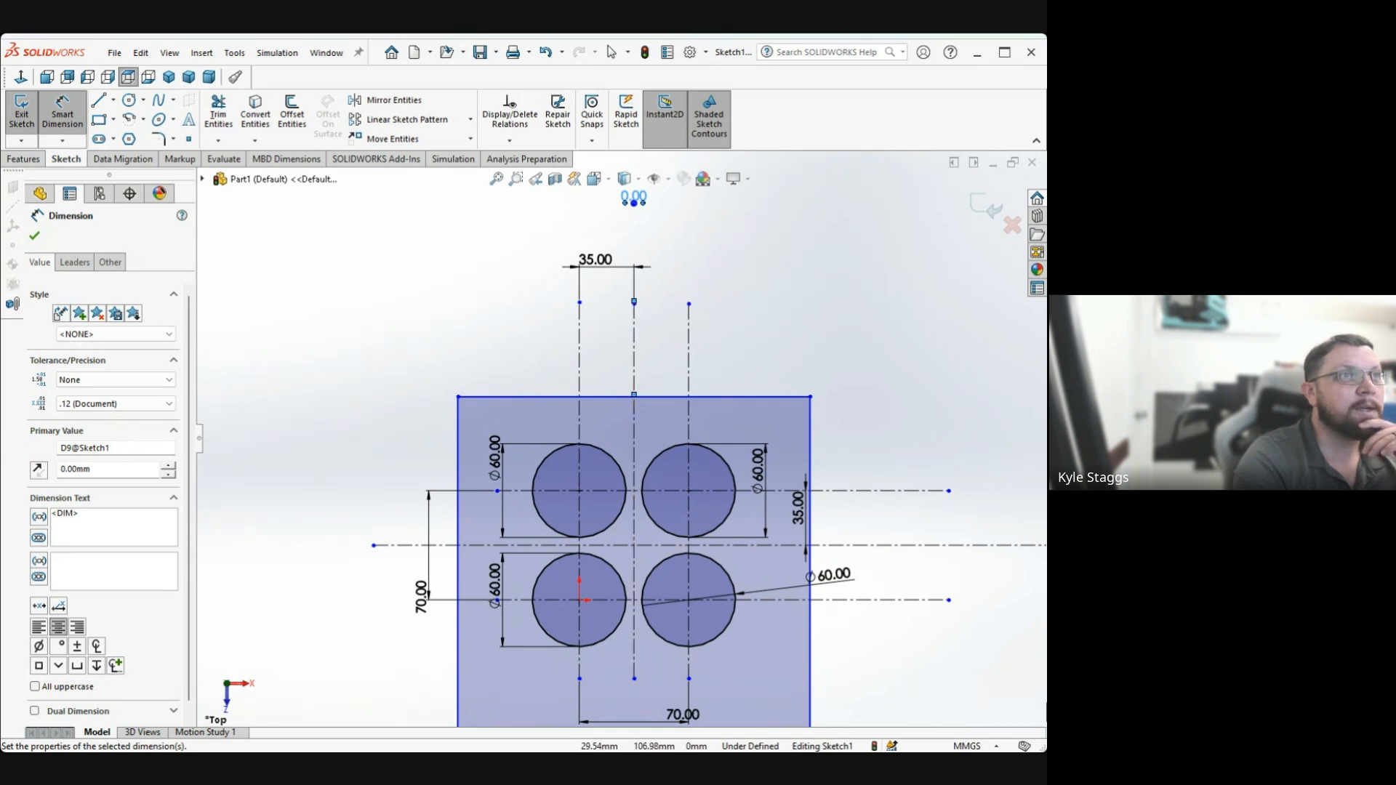
Dimension the midpoint of the rectangle's right edge to the middle horizontal centerline and set the distance to 0 mm
scroll(668, 611, "up", 2)
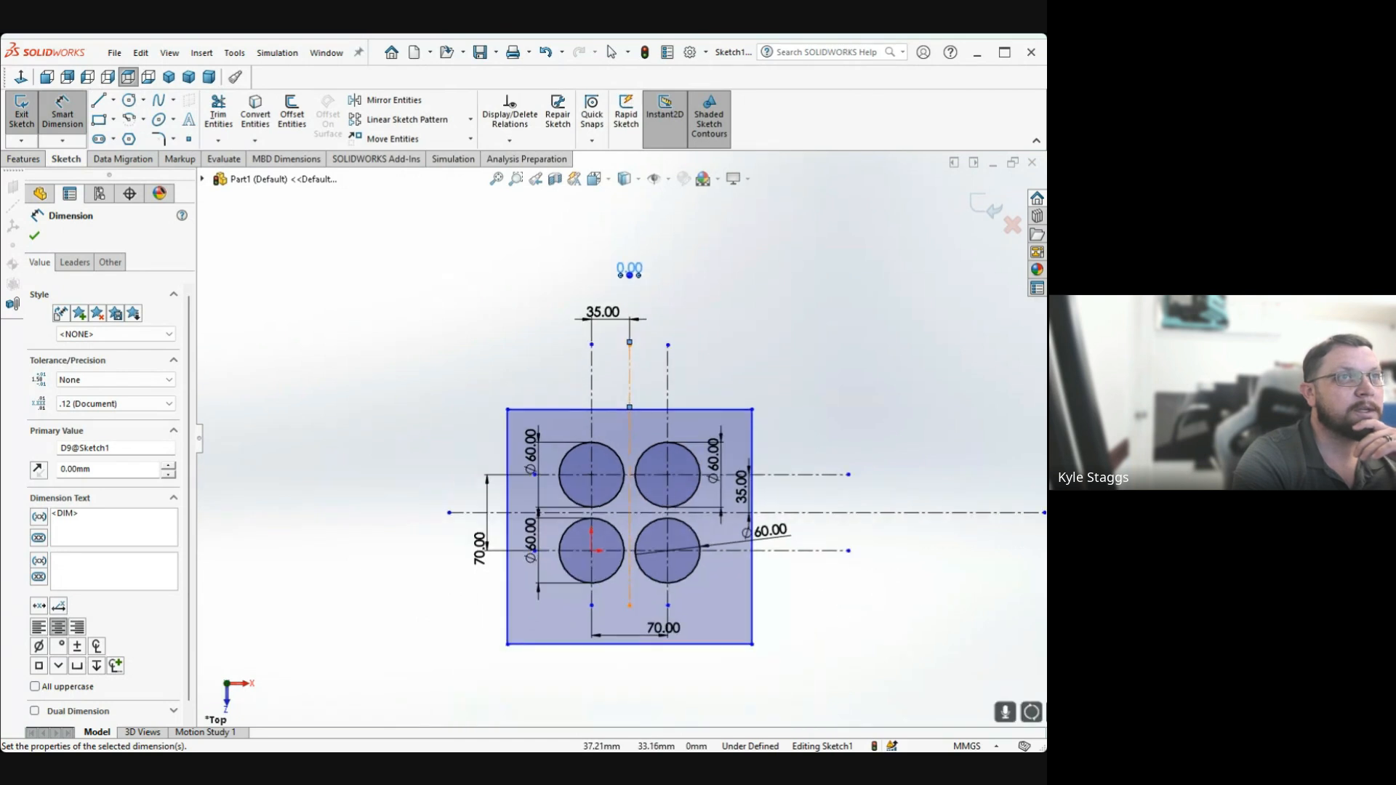
scroll(667, 610, "down", 2)
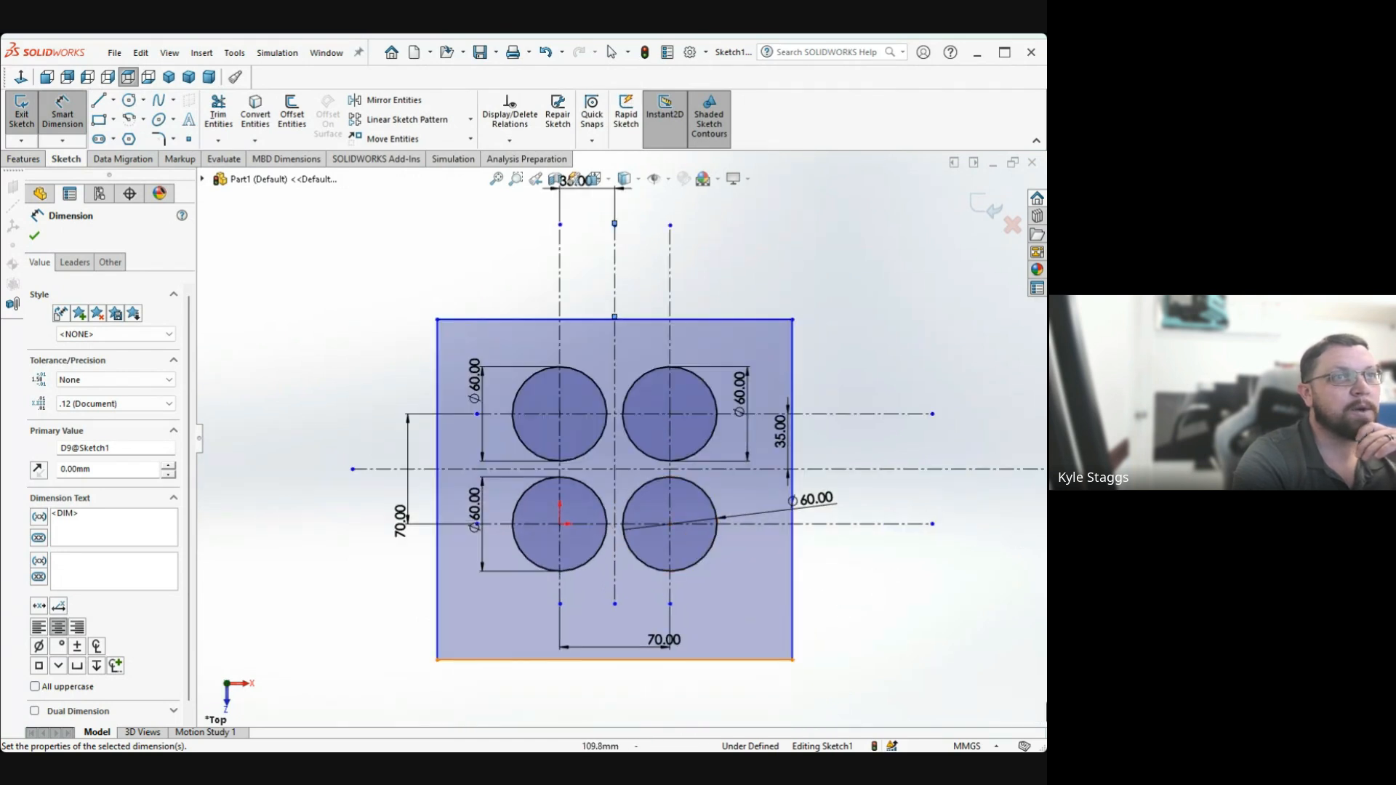
scroll(819, 541, "down", 4)
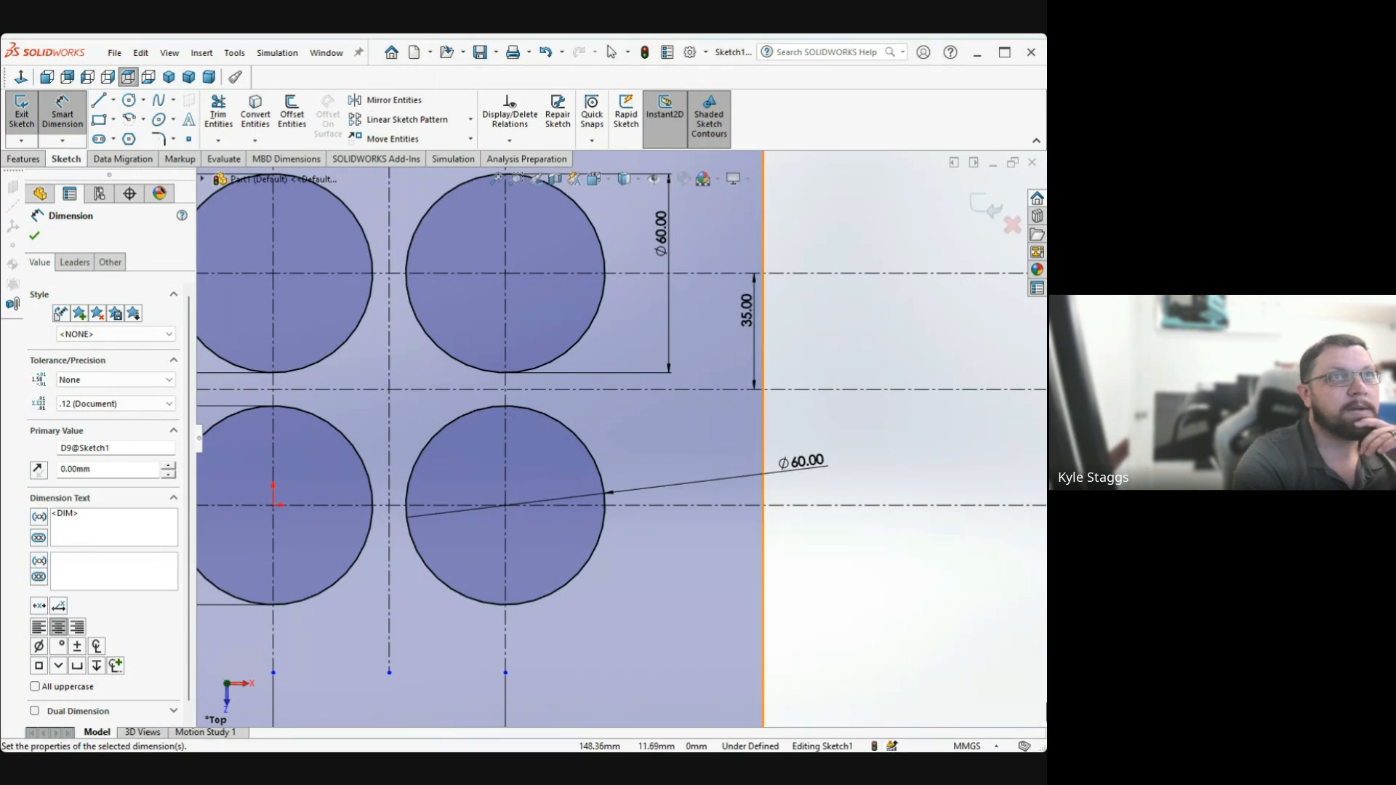
left_click(763, 432)
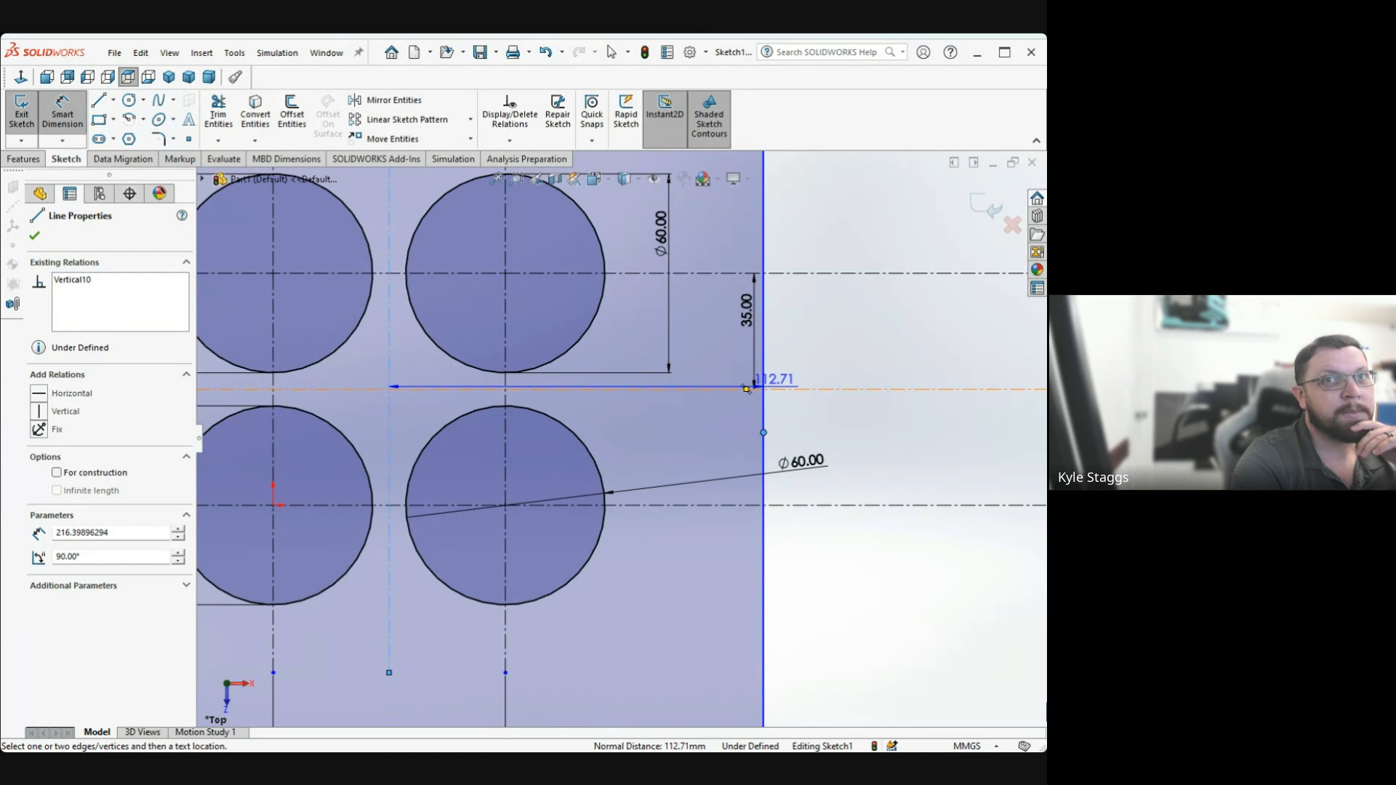
left_click(747, 389)
key("f")
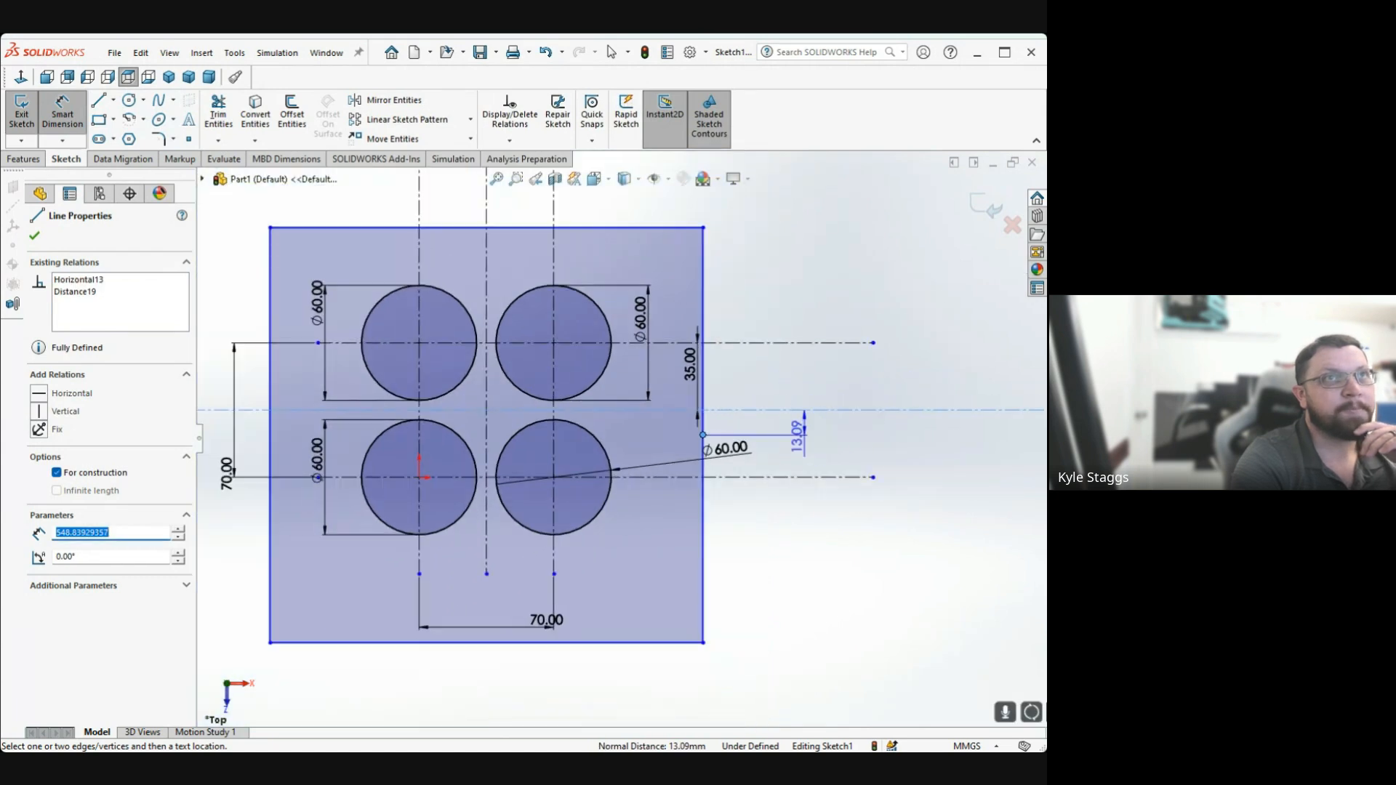
left_click(799, 432)
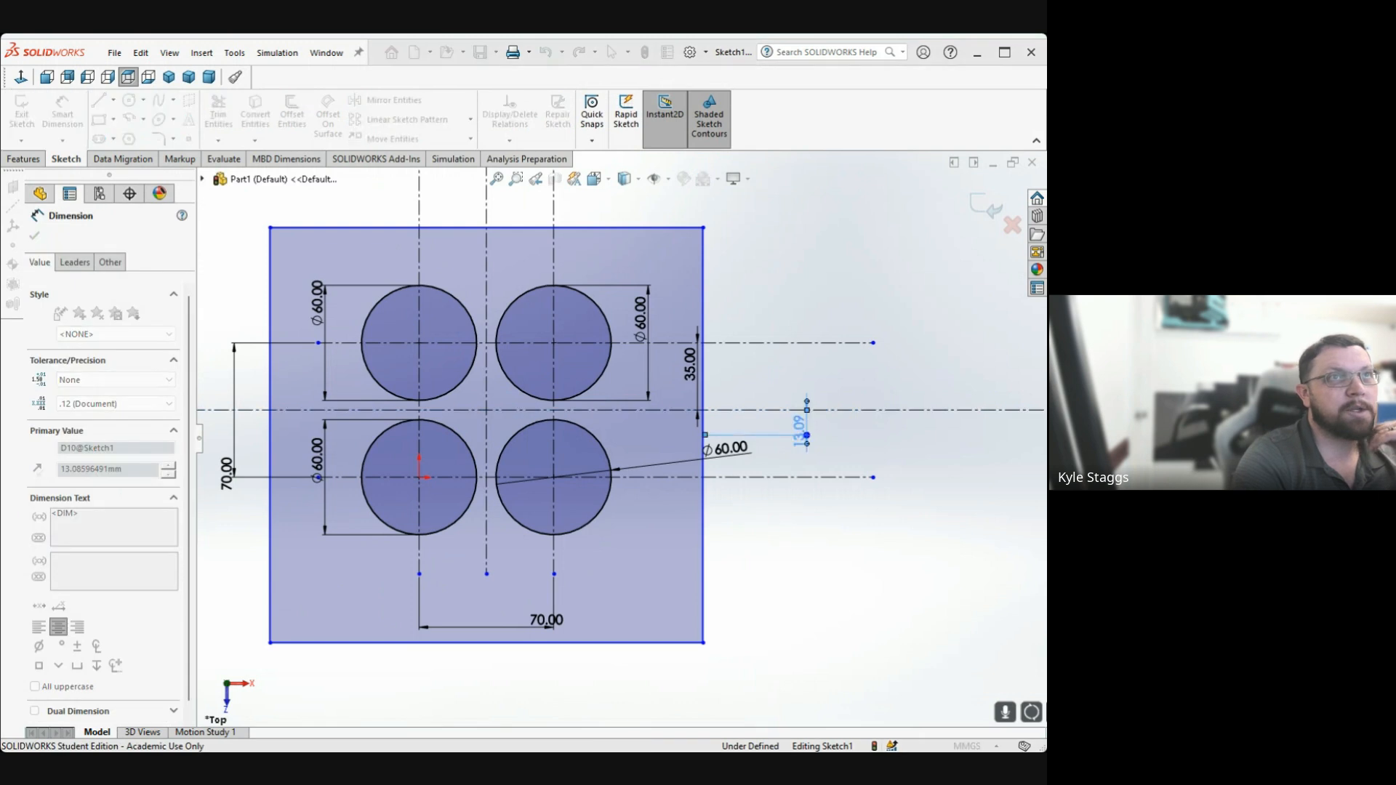
type("0")
key("Return")
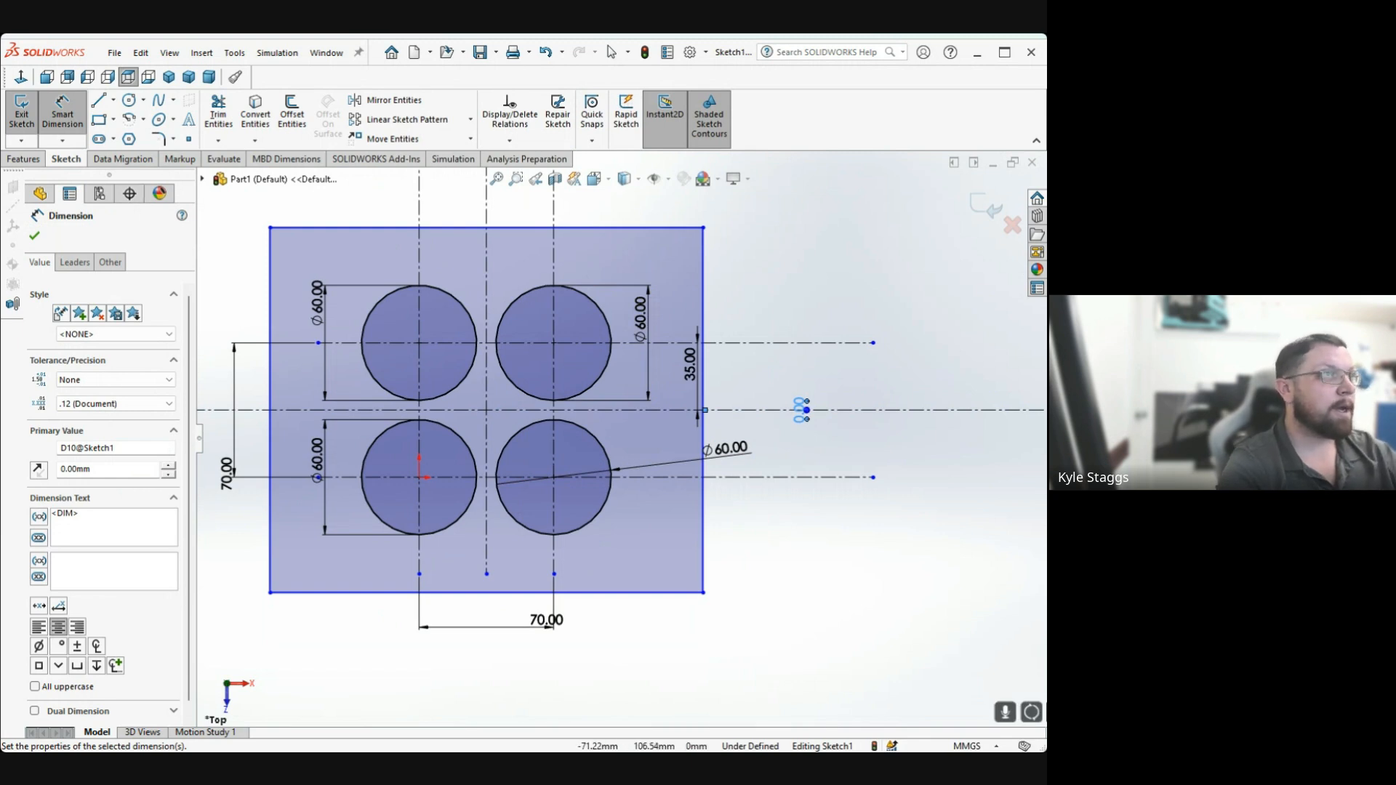
left_click(802, 409)
key("Escape")
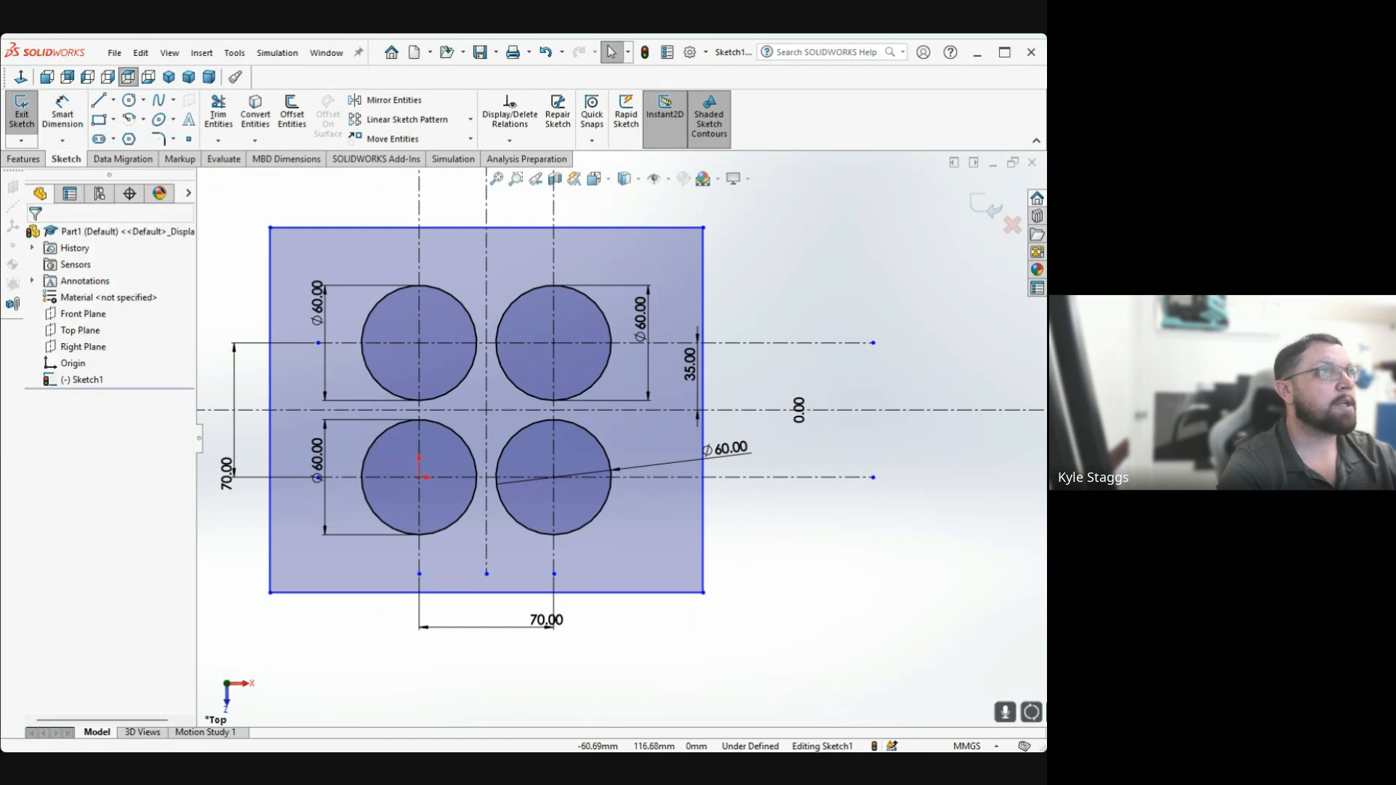
Resize the rectangle slightly from its upper-left corner, and dimension its bottom edge to a width of 150 mm
left_click_drag(313, 243, 271, 231)
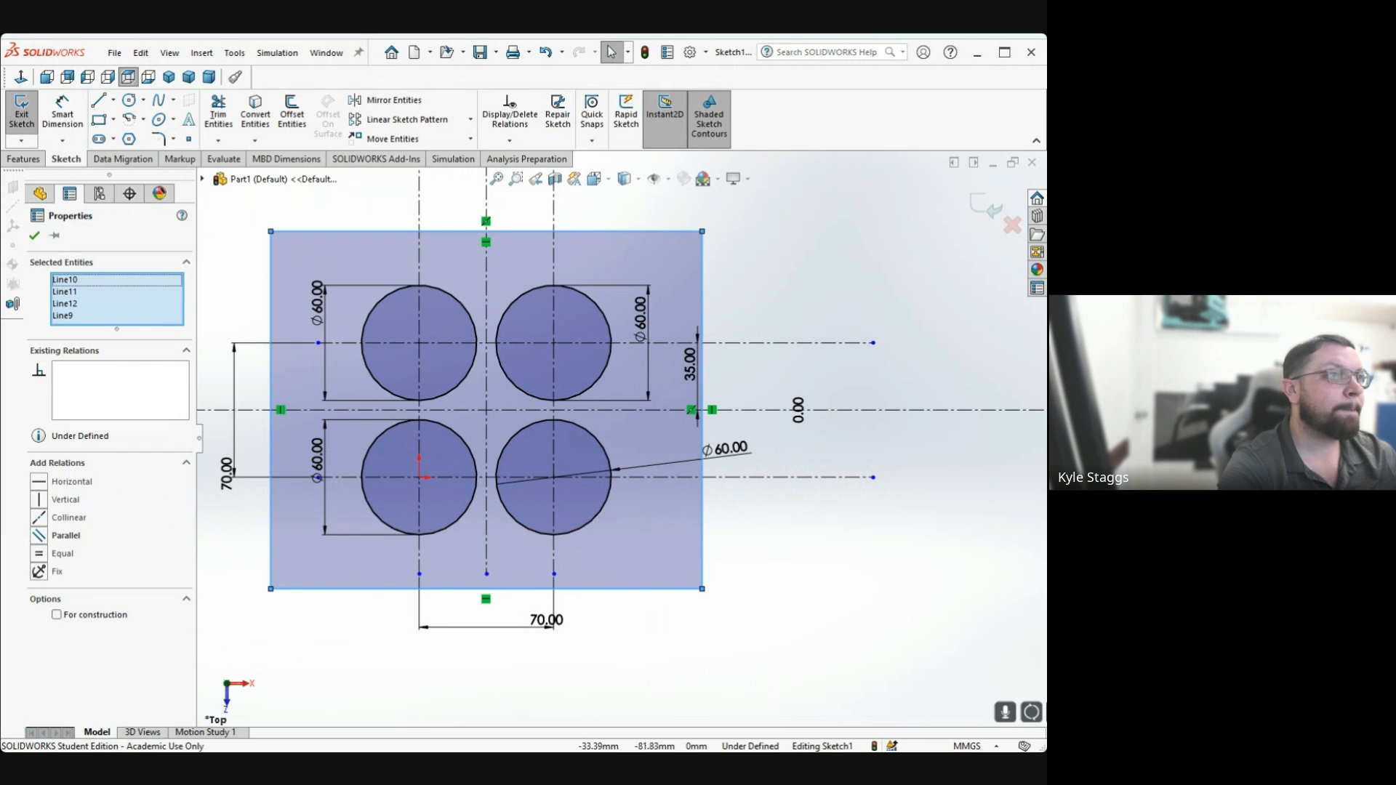
left_click(34, 235)
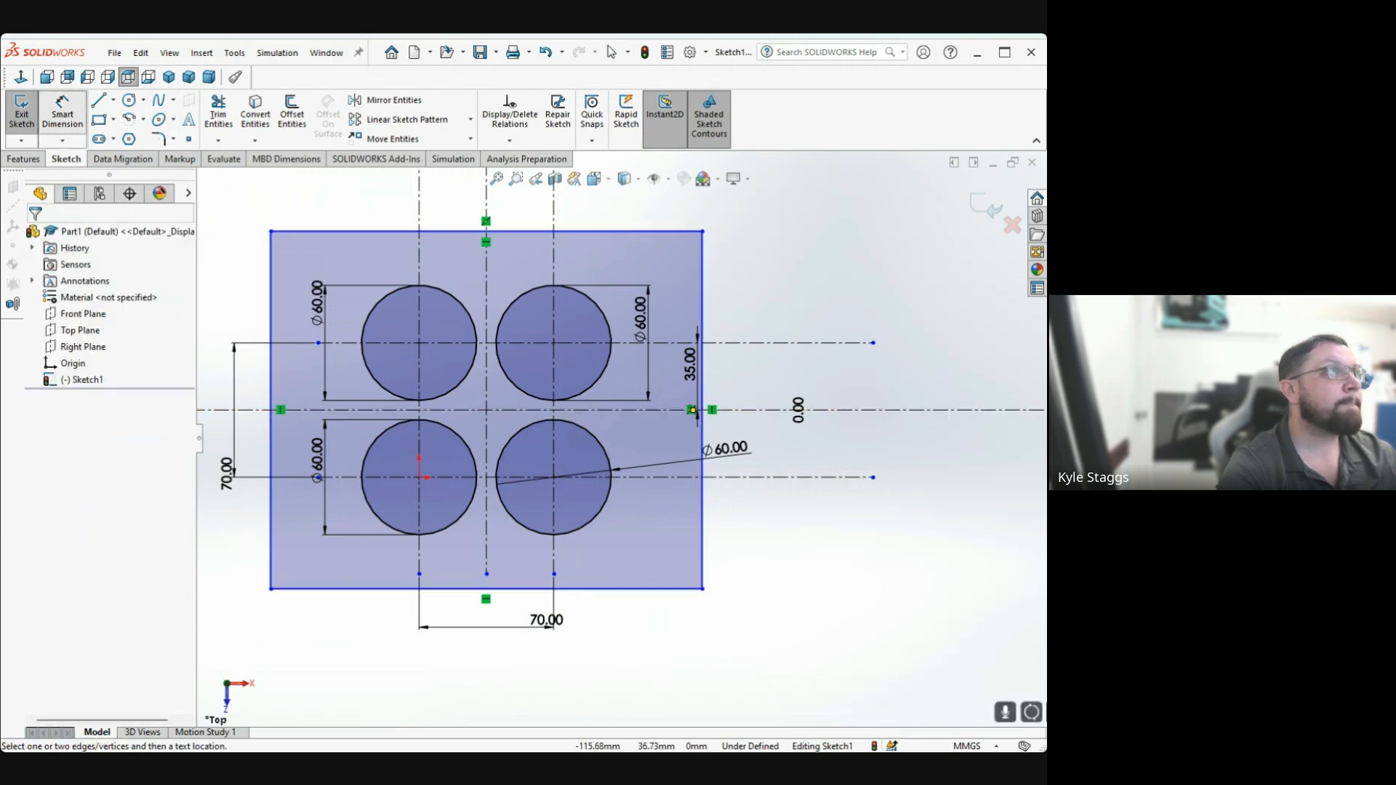
left_click(63, 115)
left_click(360, 589)
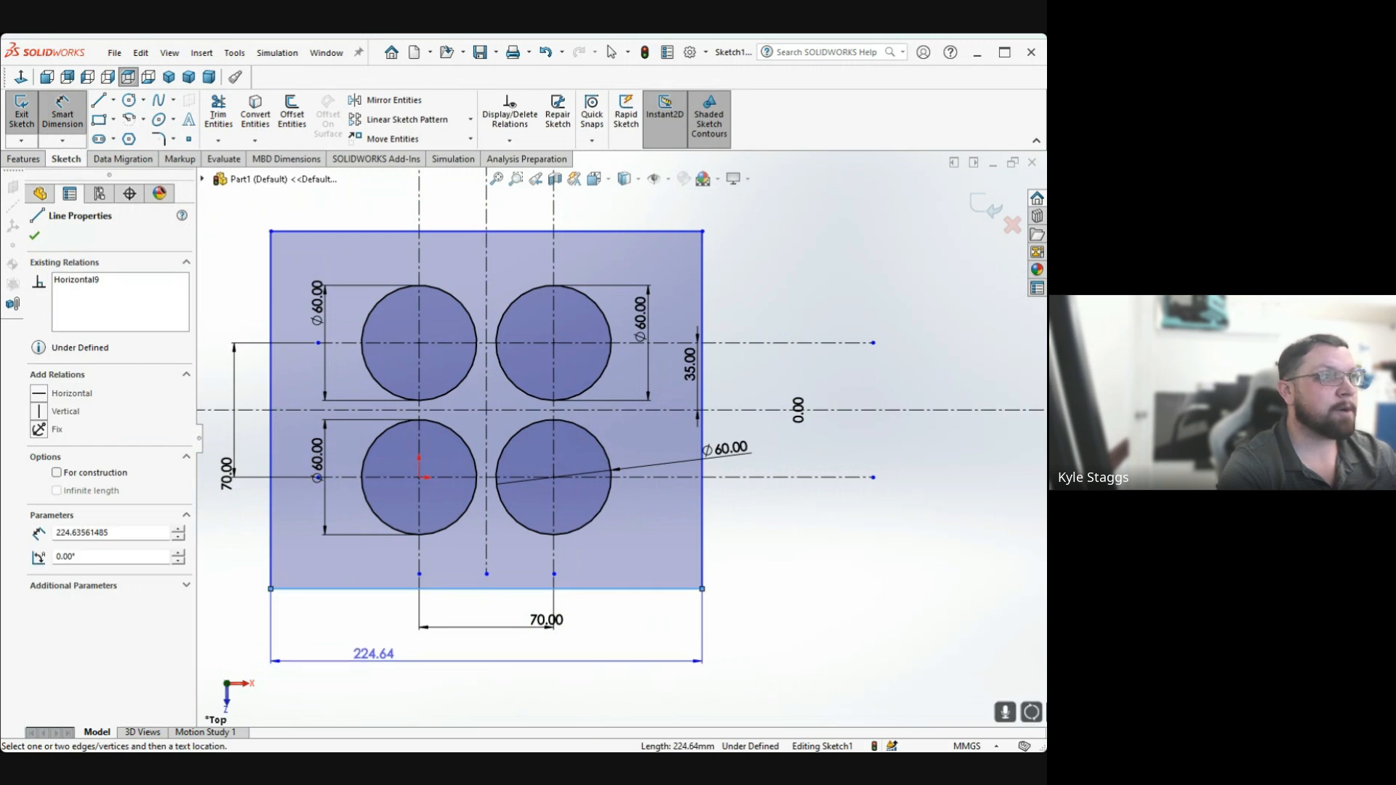
left_click(373, 655)
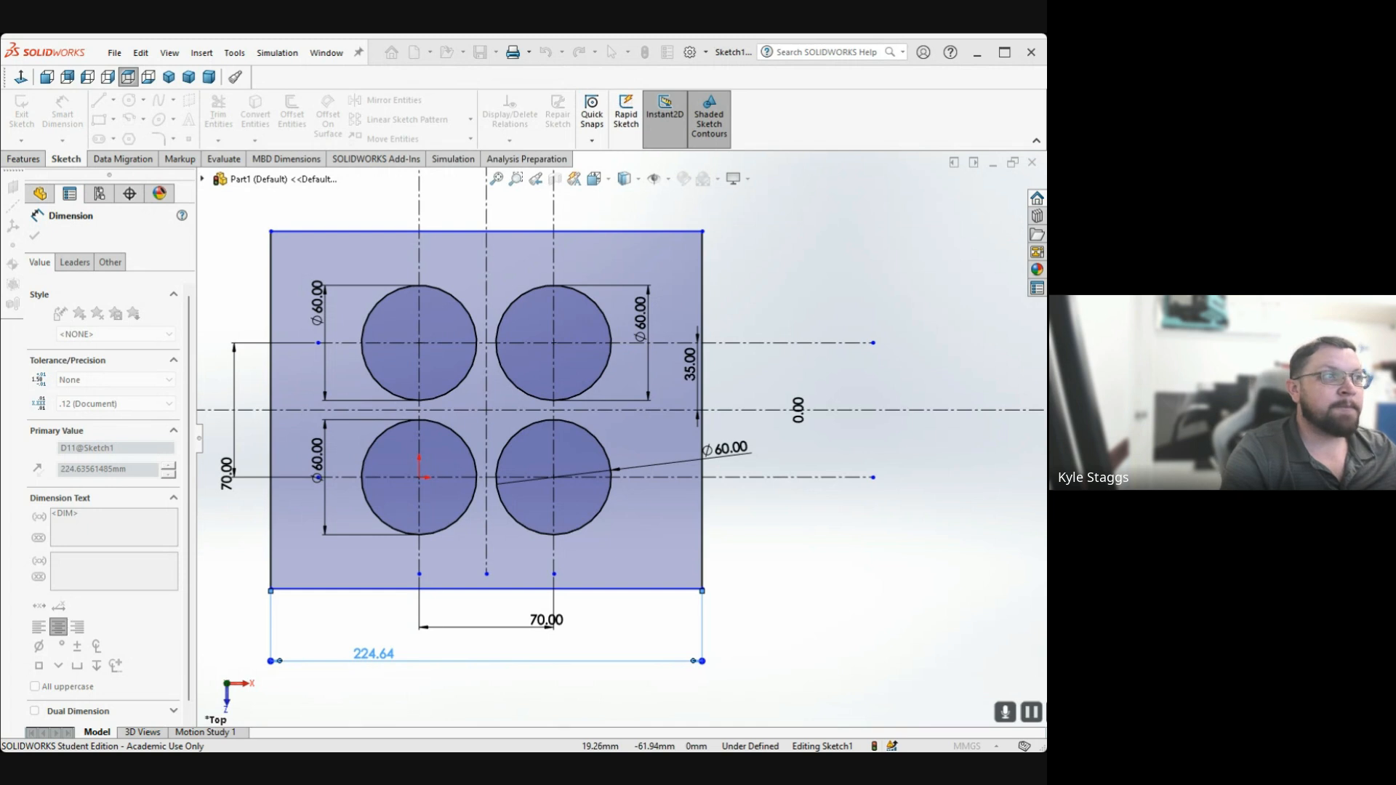
key("Return")
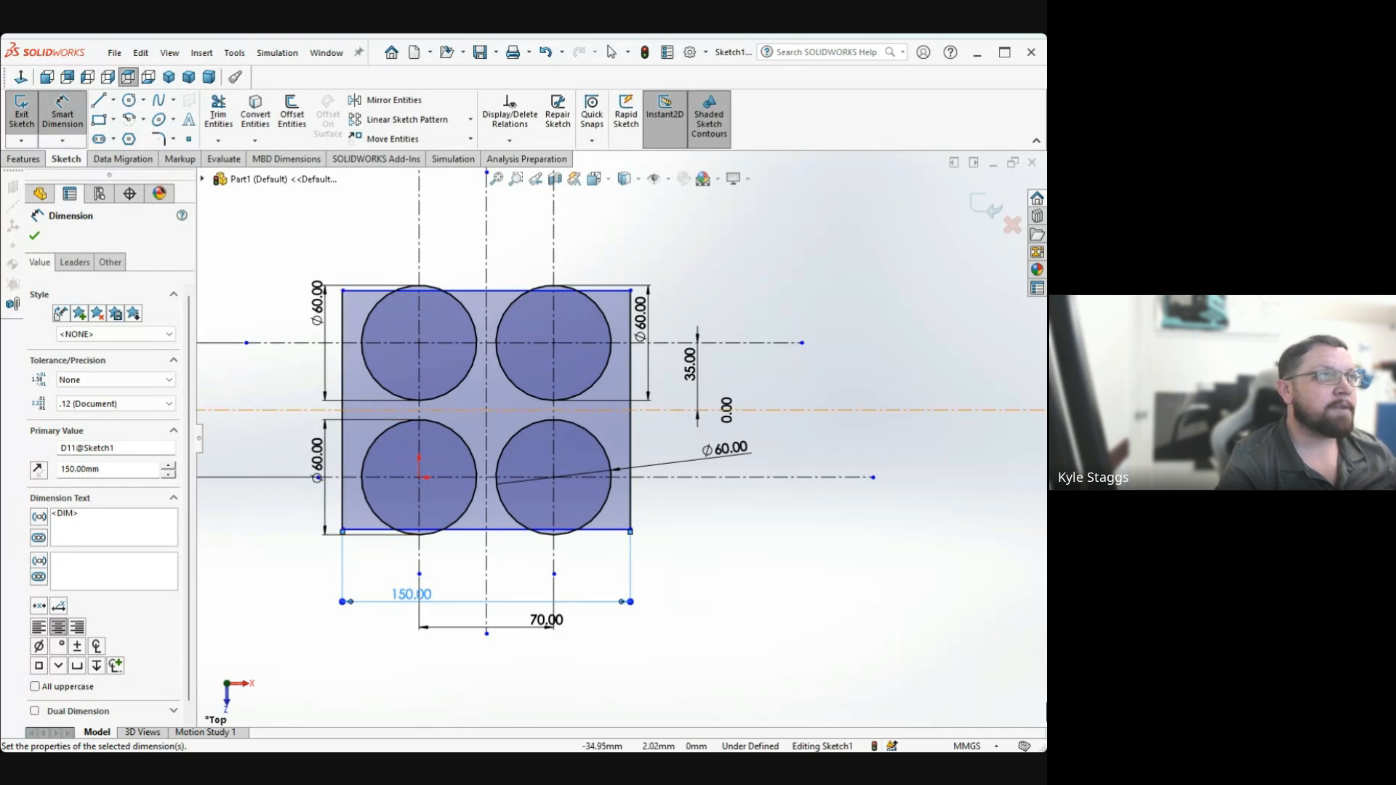
Dimension the distance between the rectangle's bottom and top edges and set the height to 150 mm
scroll(291, 407, "down", 2)
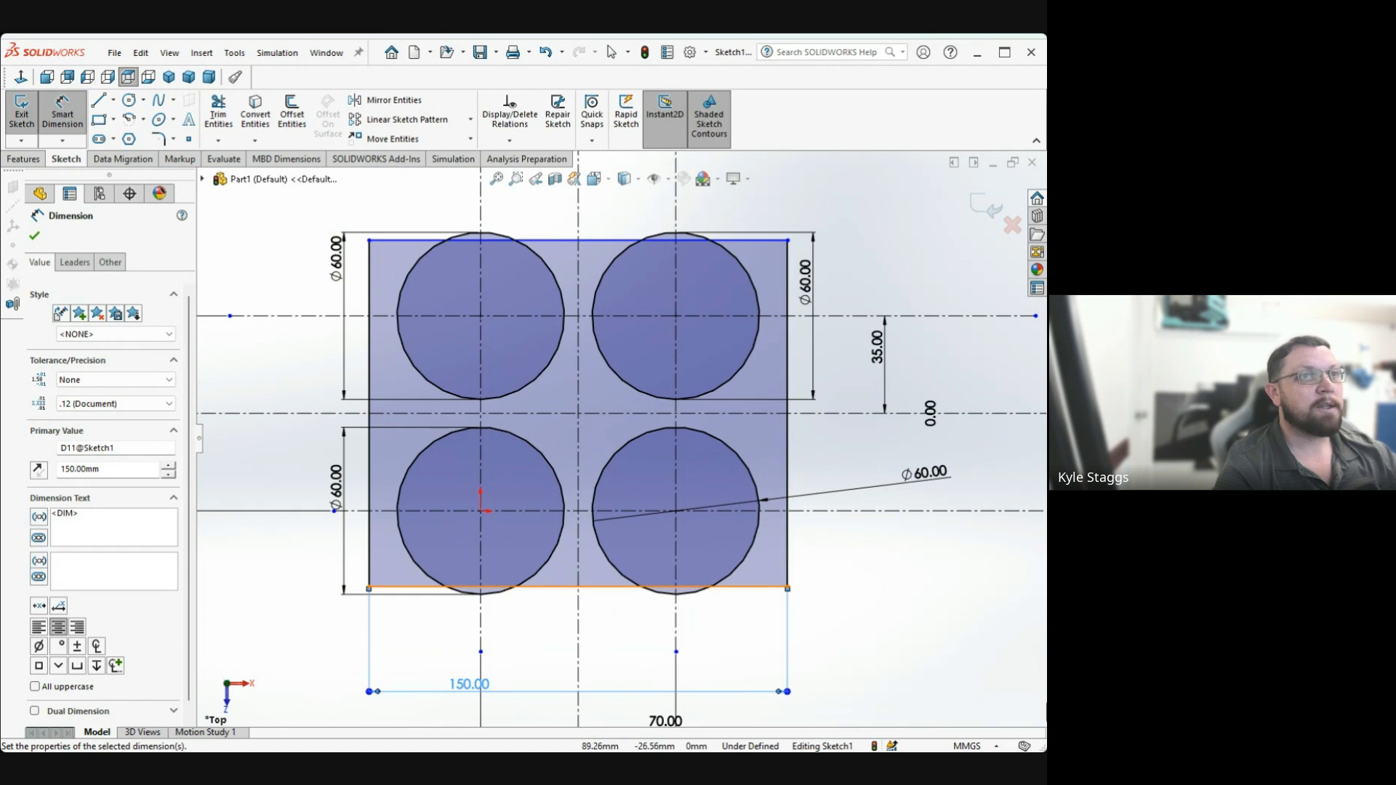
left_click(760, 586)
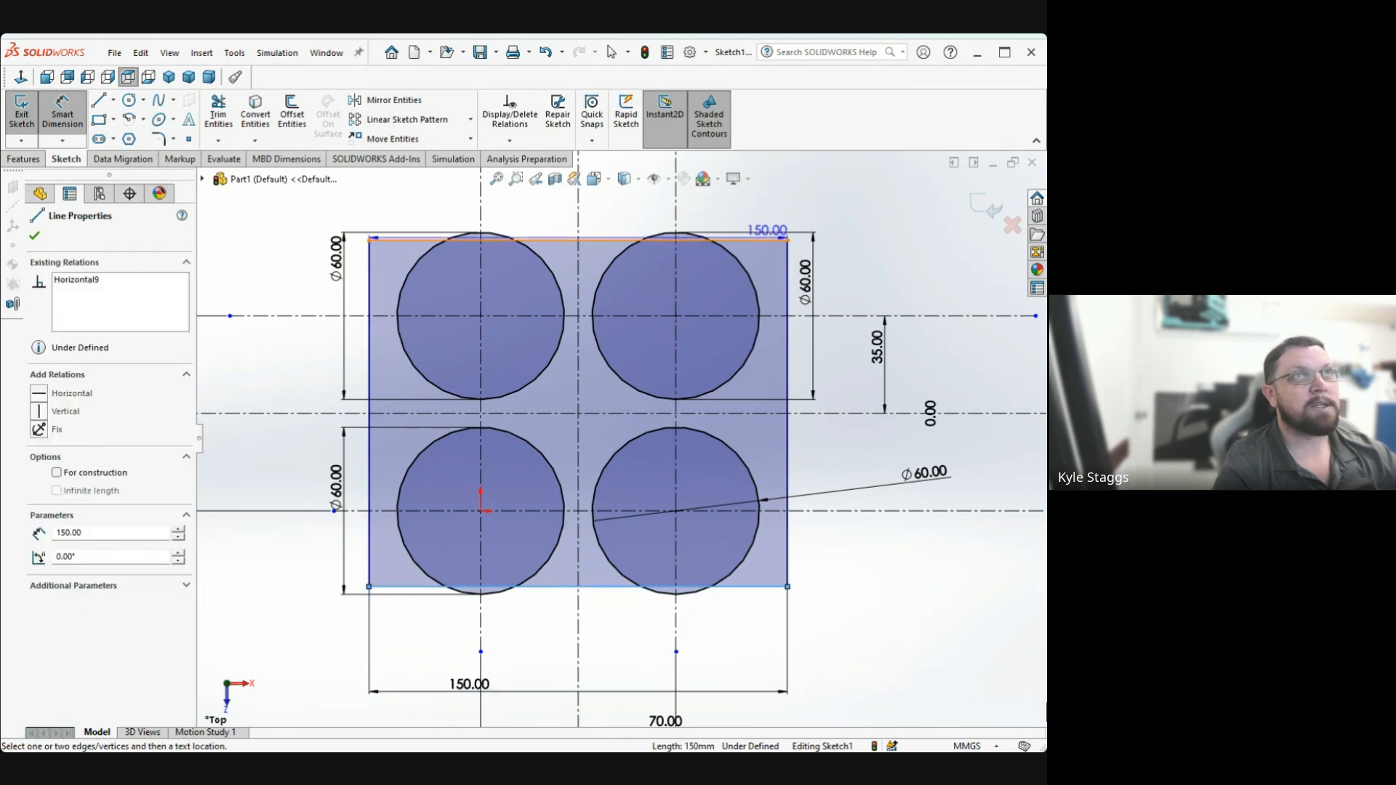
left_click(579, 240)
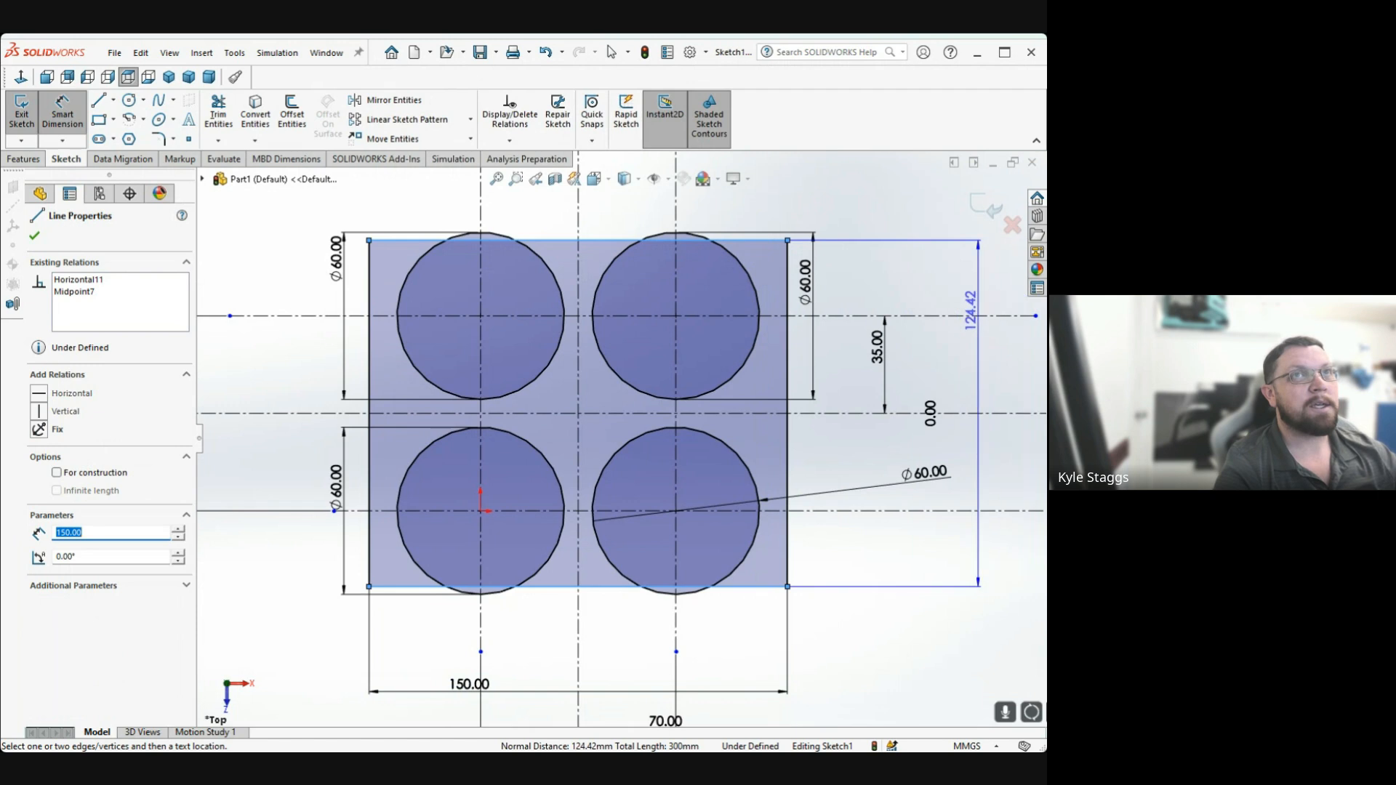
left_click(972, 311)
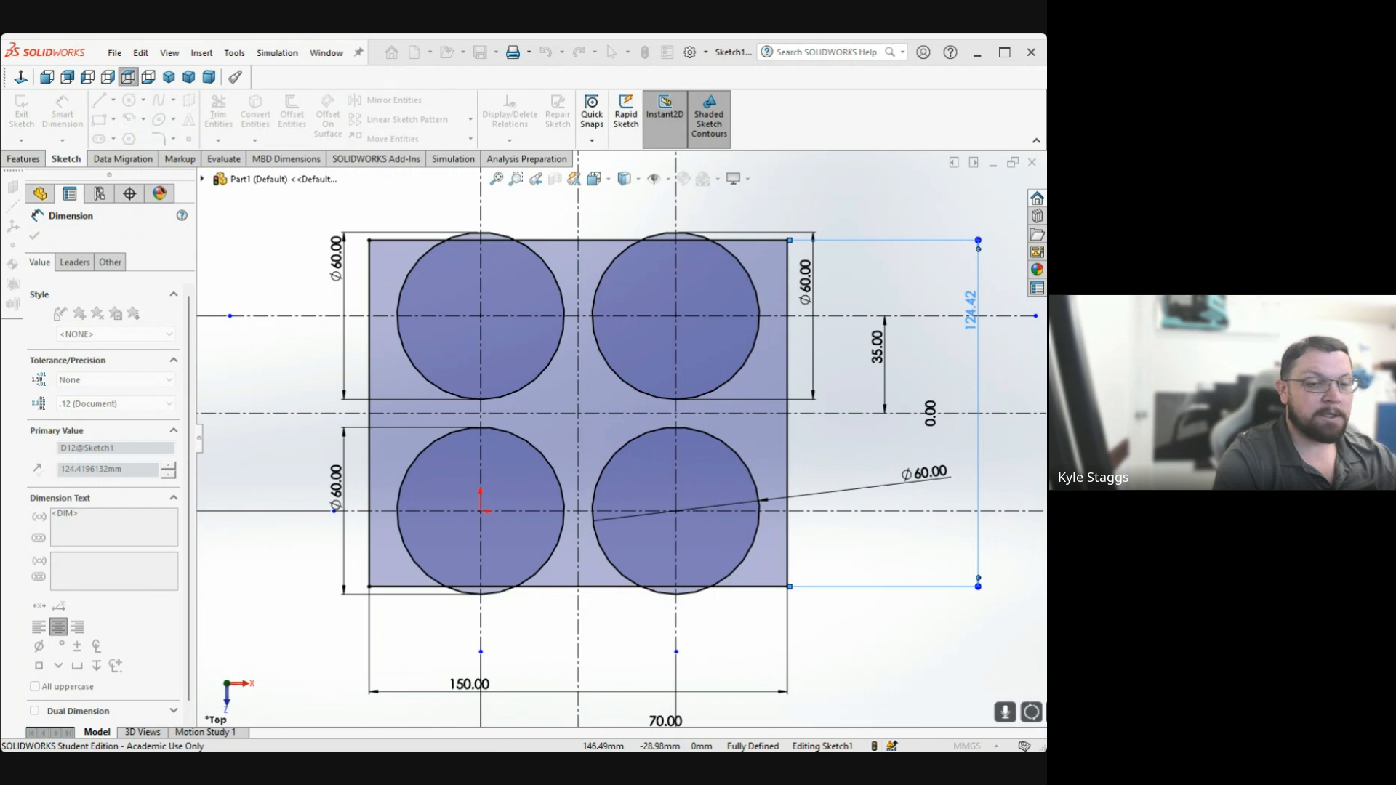
type("150")
key("Return")
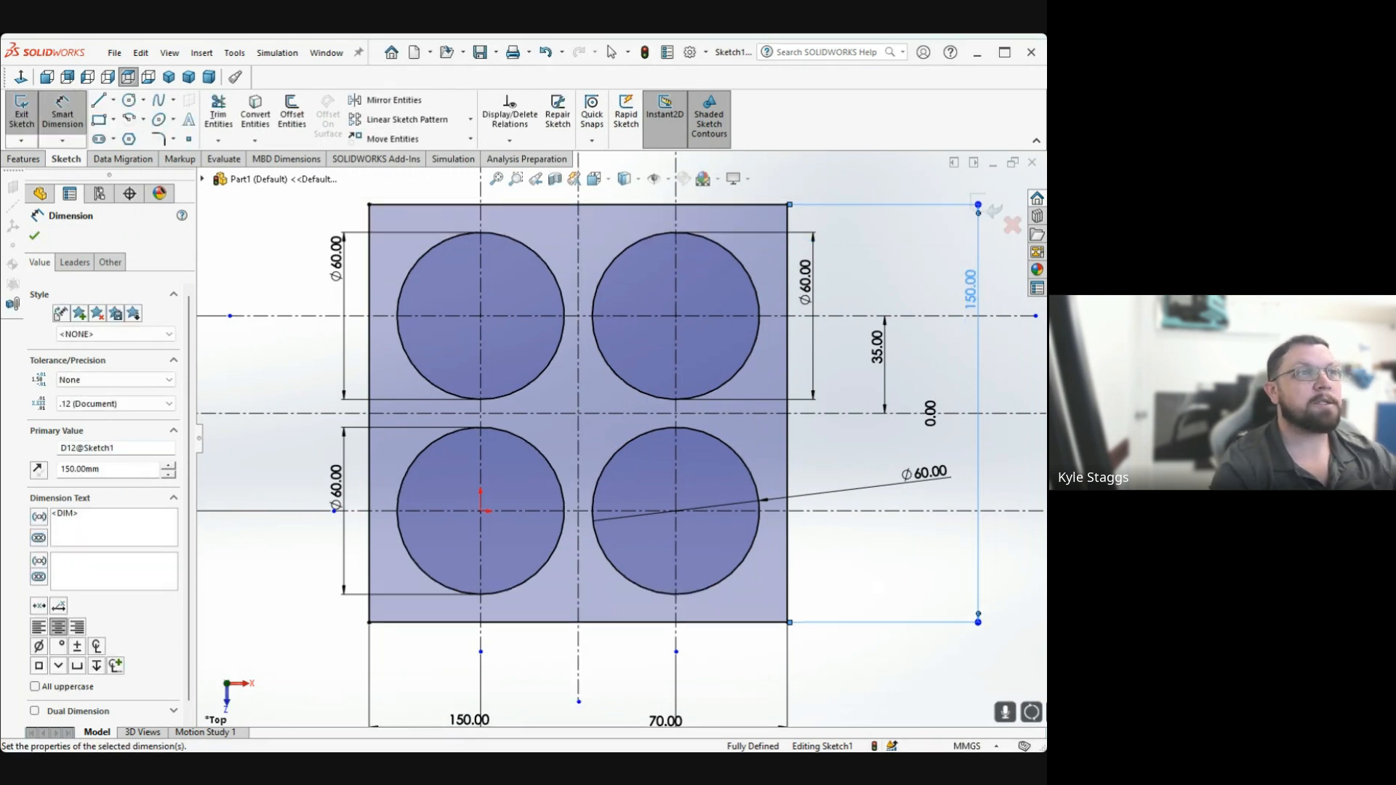
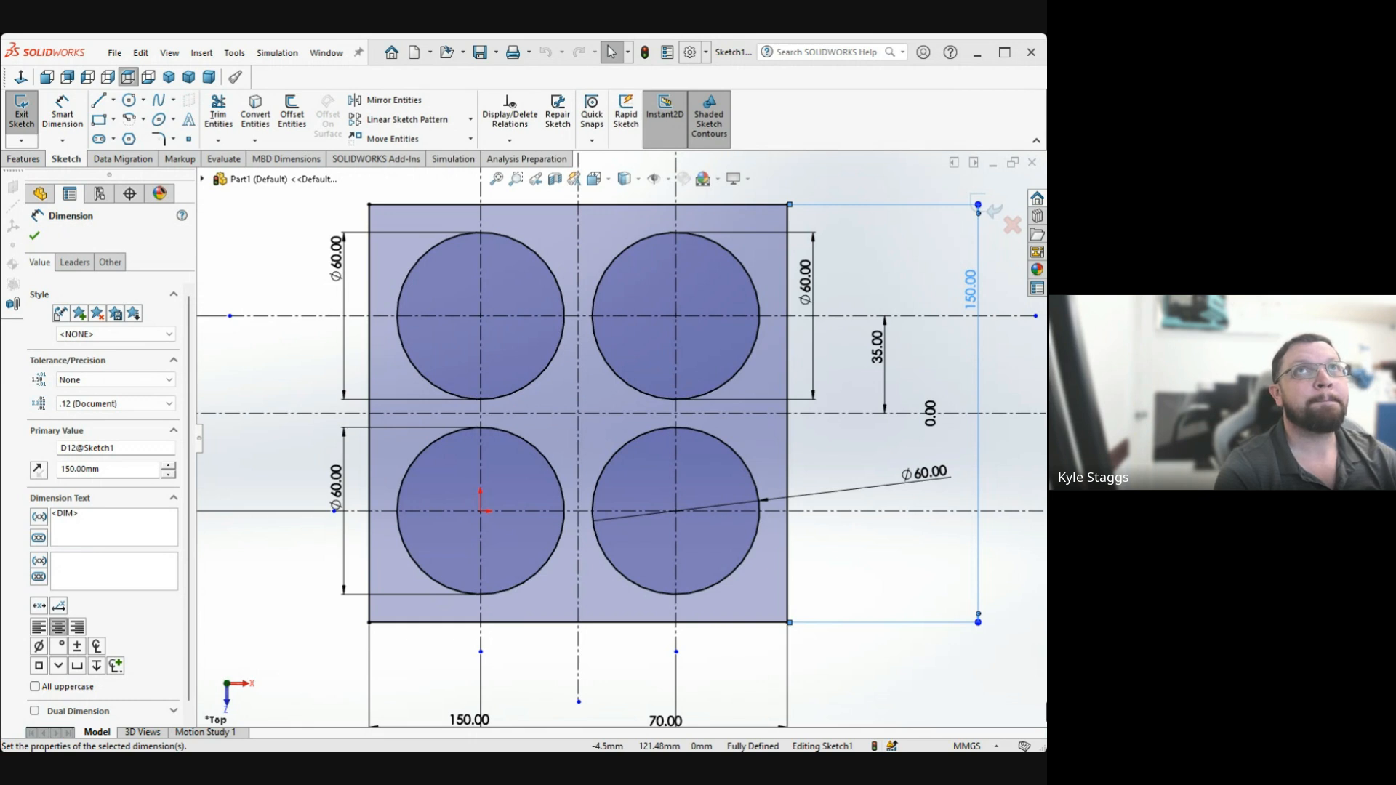
scroll(393, 426, "up", 1)
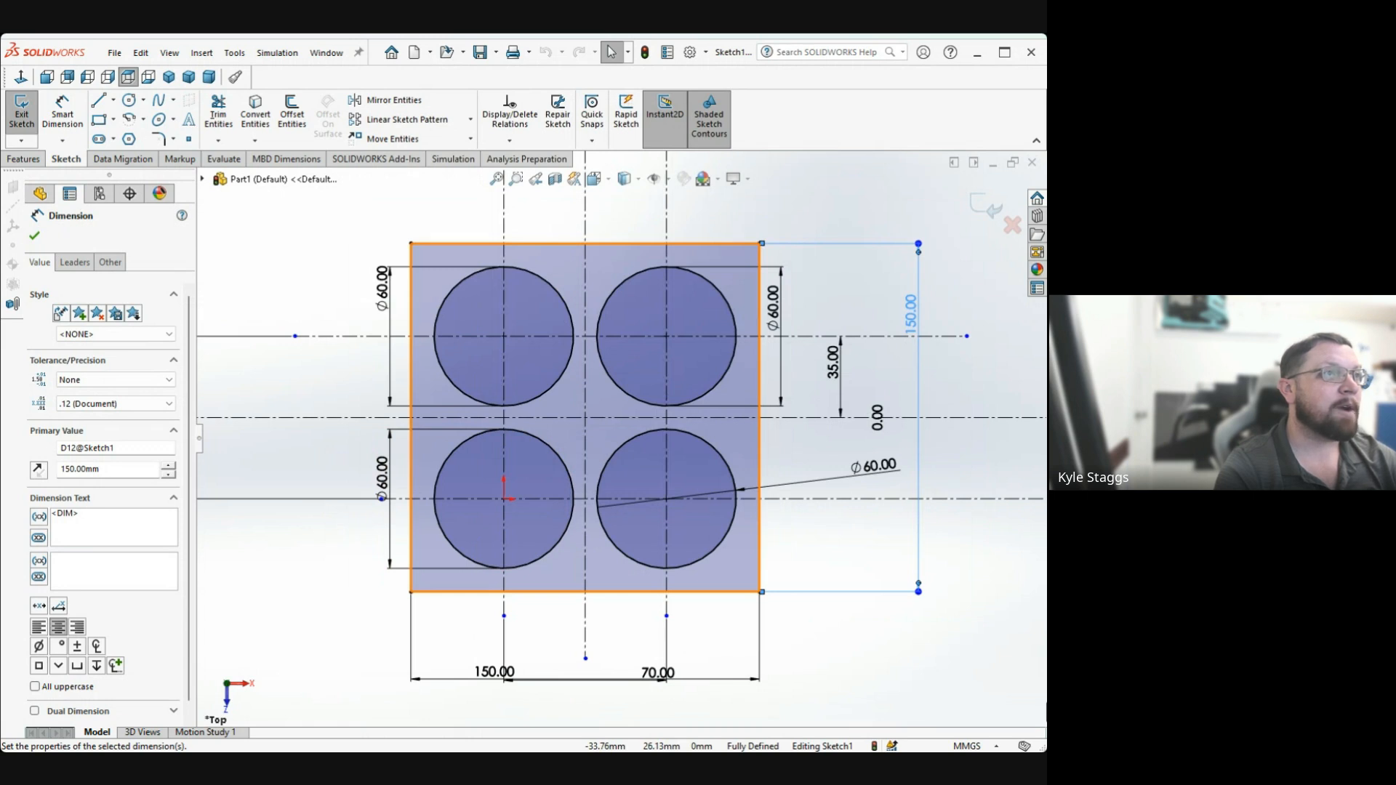
scroll(377, 439, "down", 5)
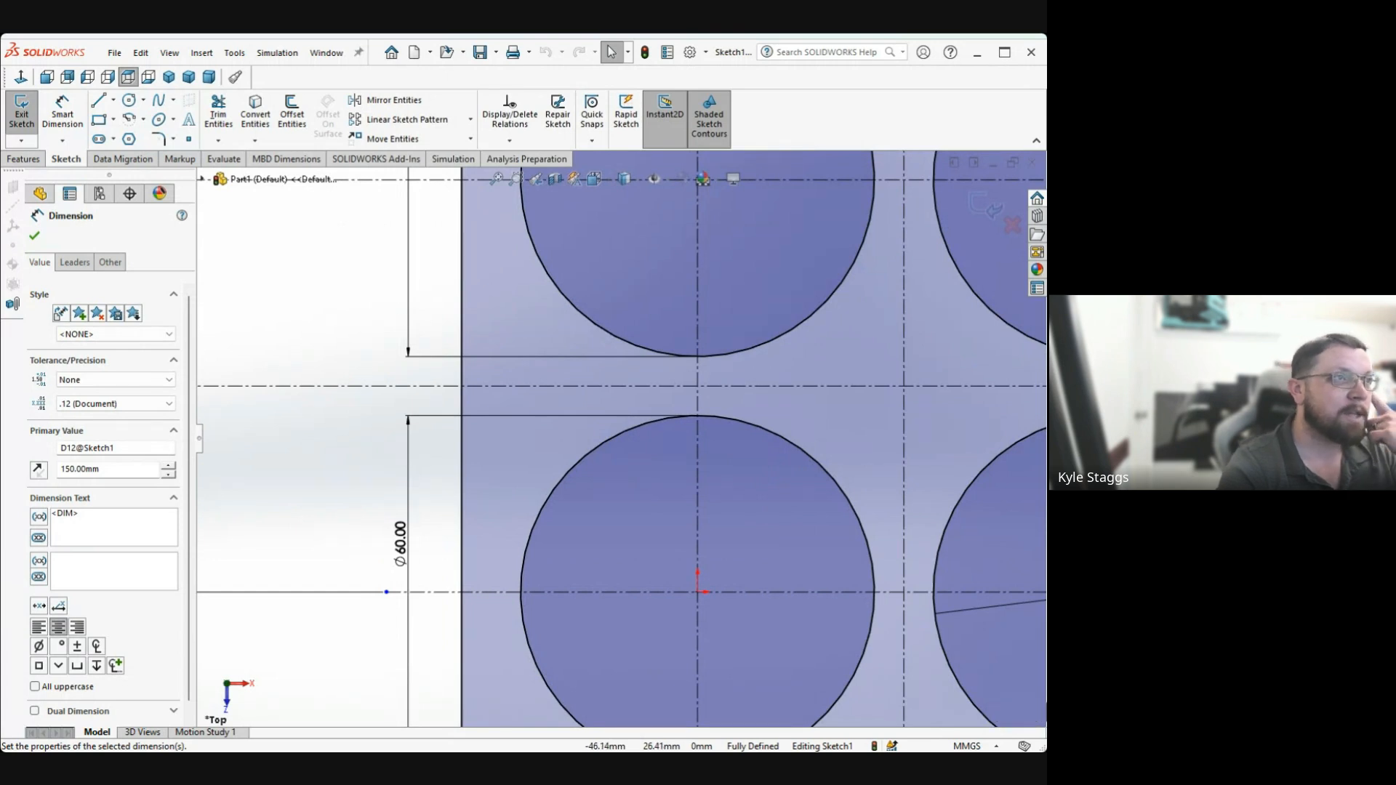
scroll(370, 427, "down", 1)
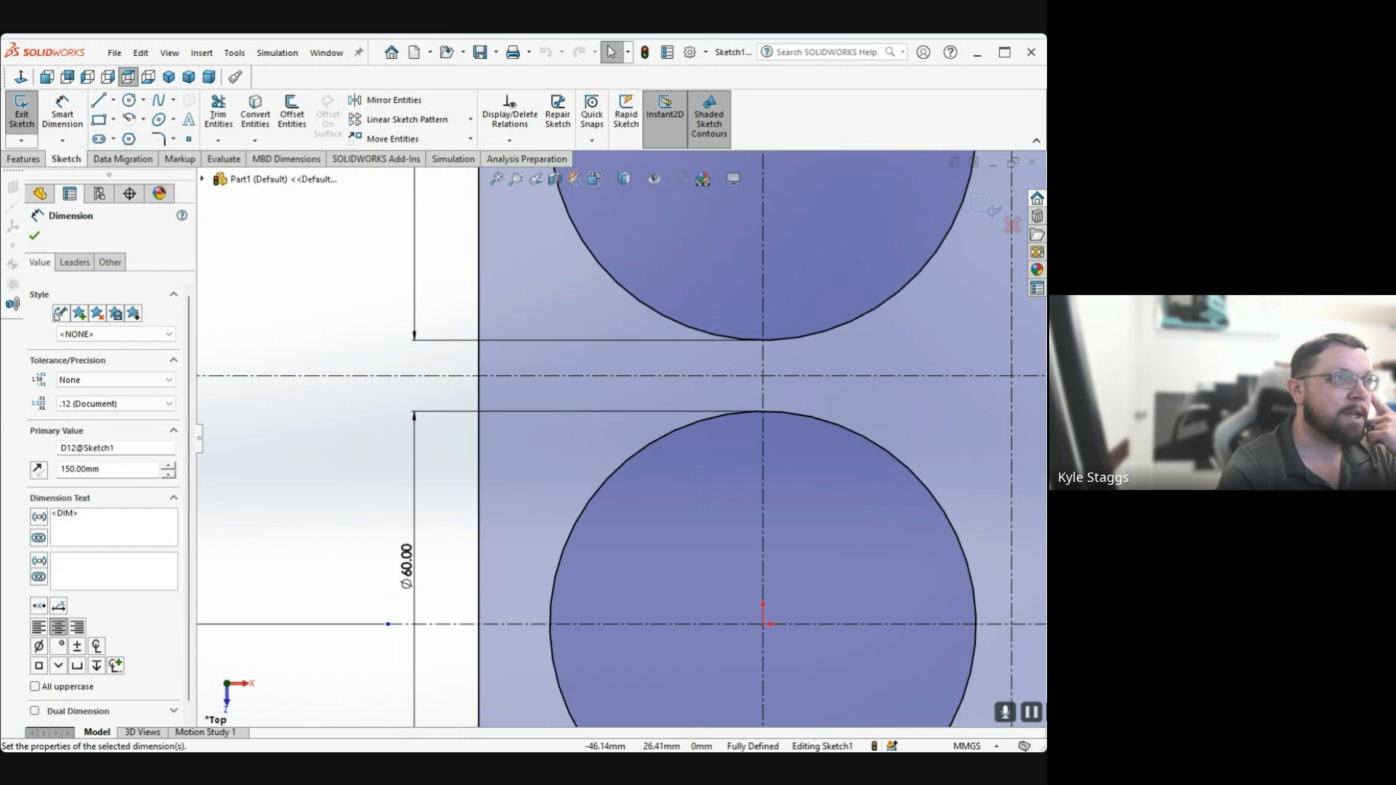
key("f")
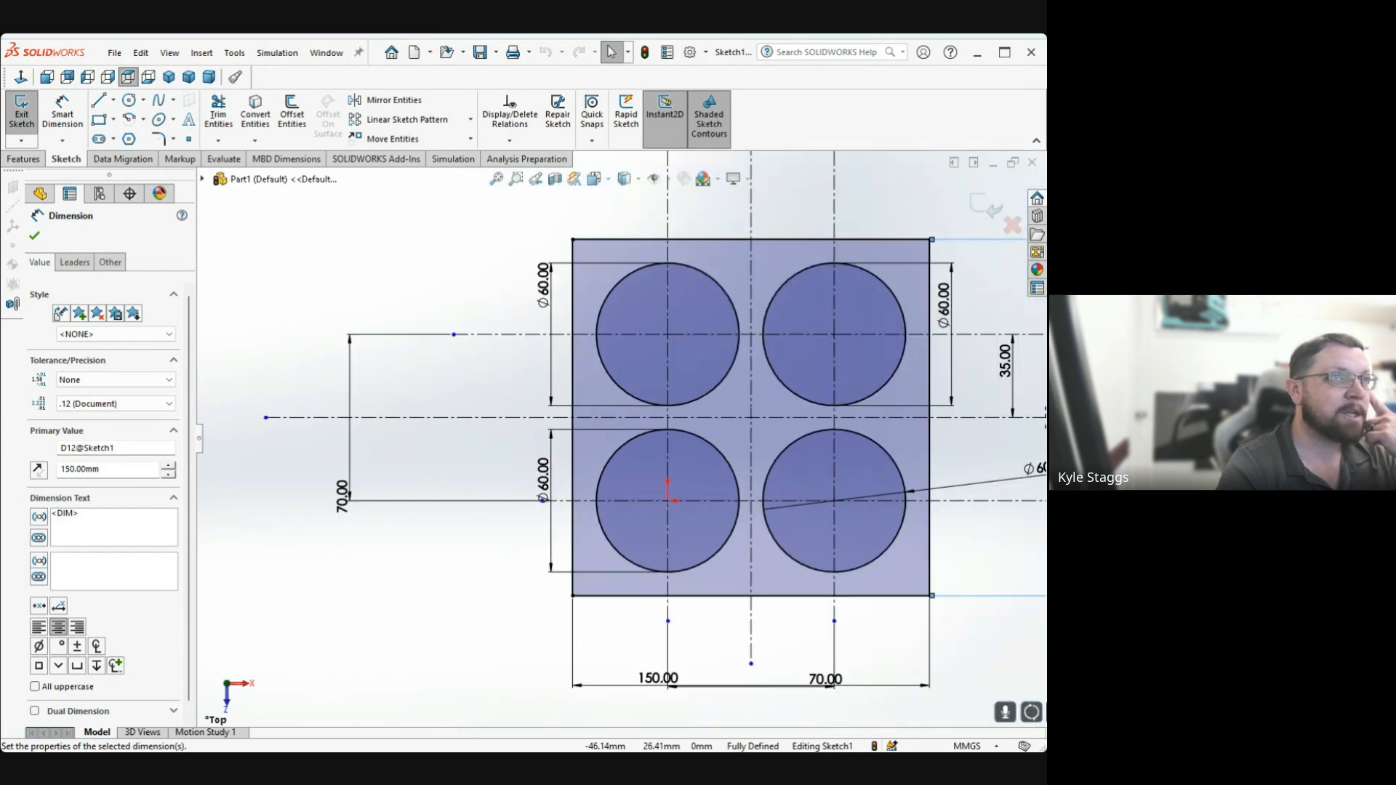
scroll(764, 429, "down", 1)
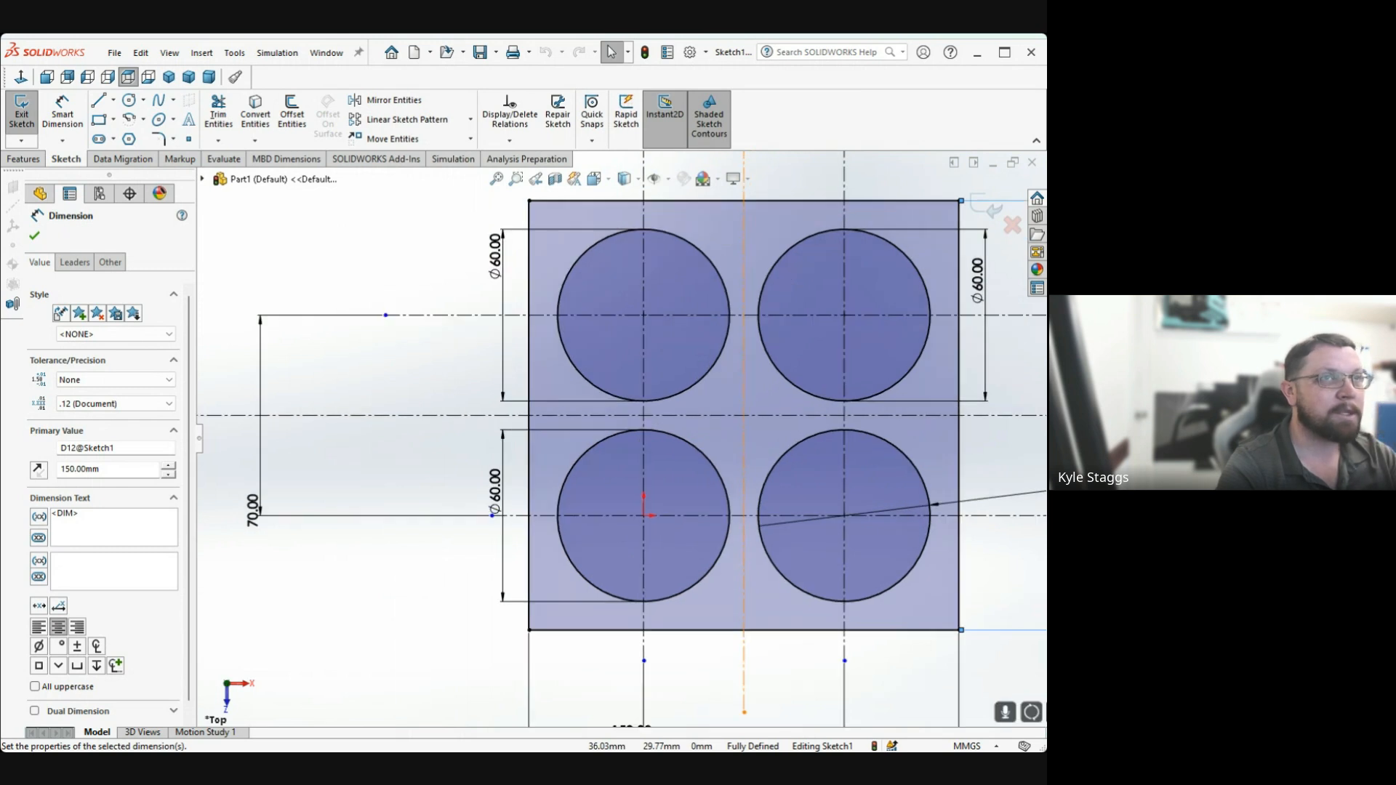
scroll(788, 427, "down", 1)
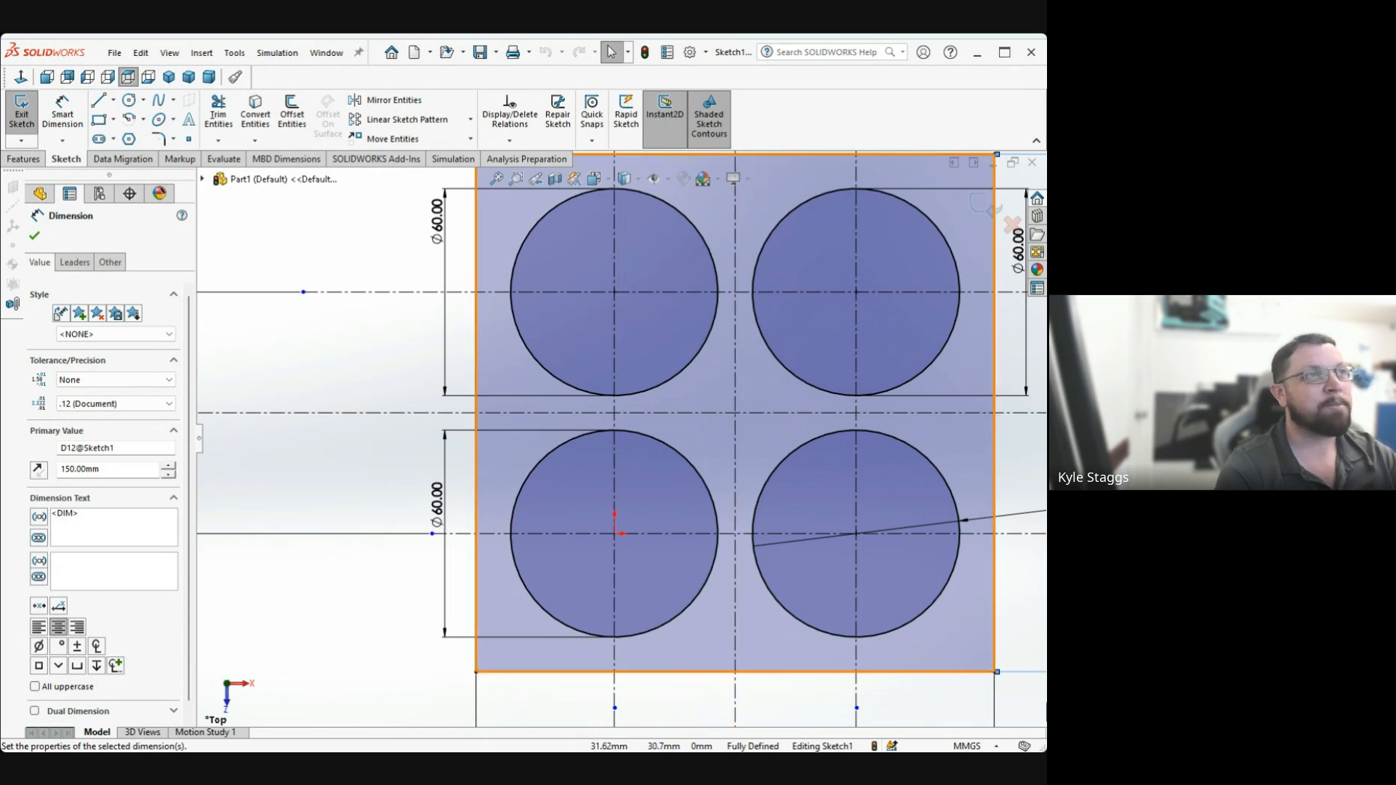
scroll(718, 433, "up", 5)
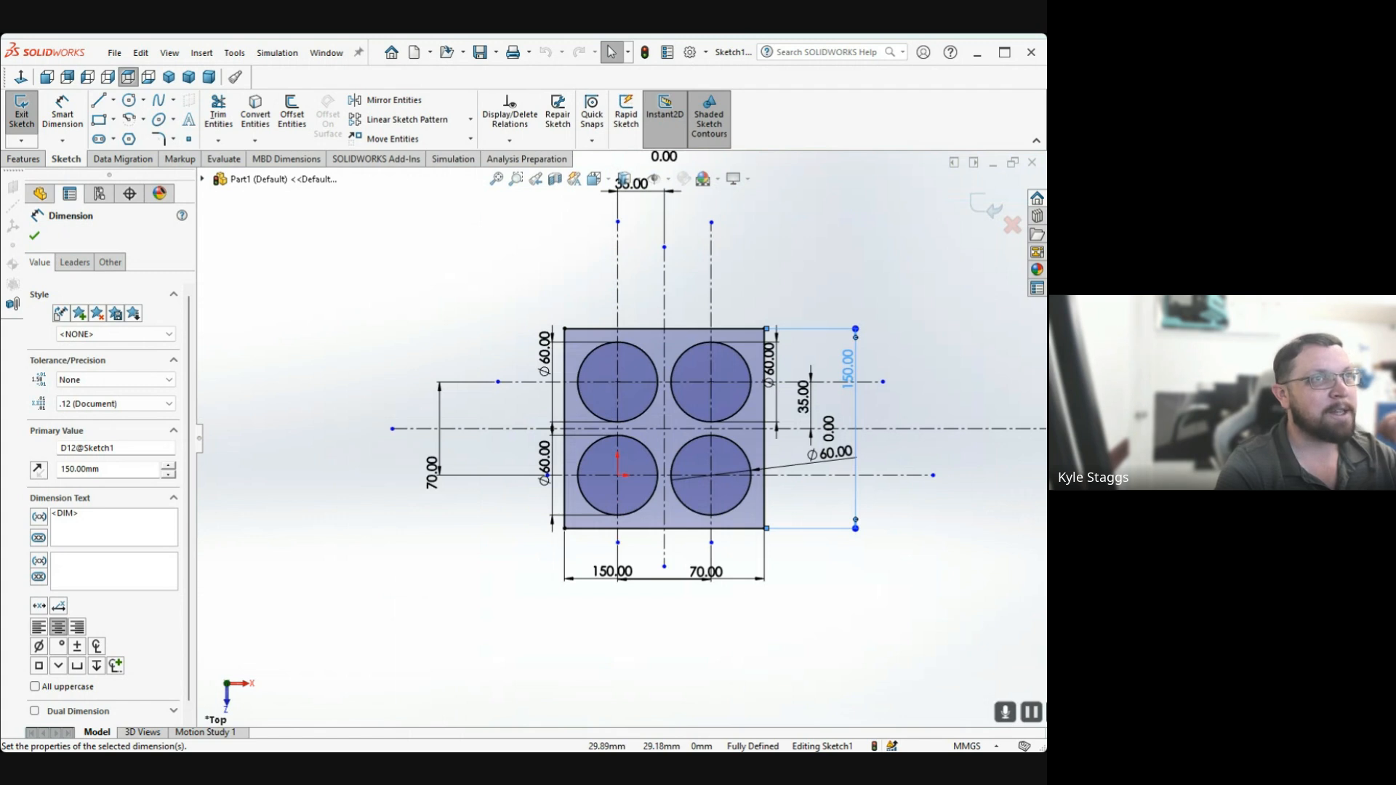
scroll(691, 422, "down", 6)
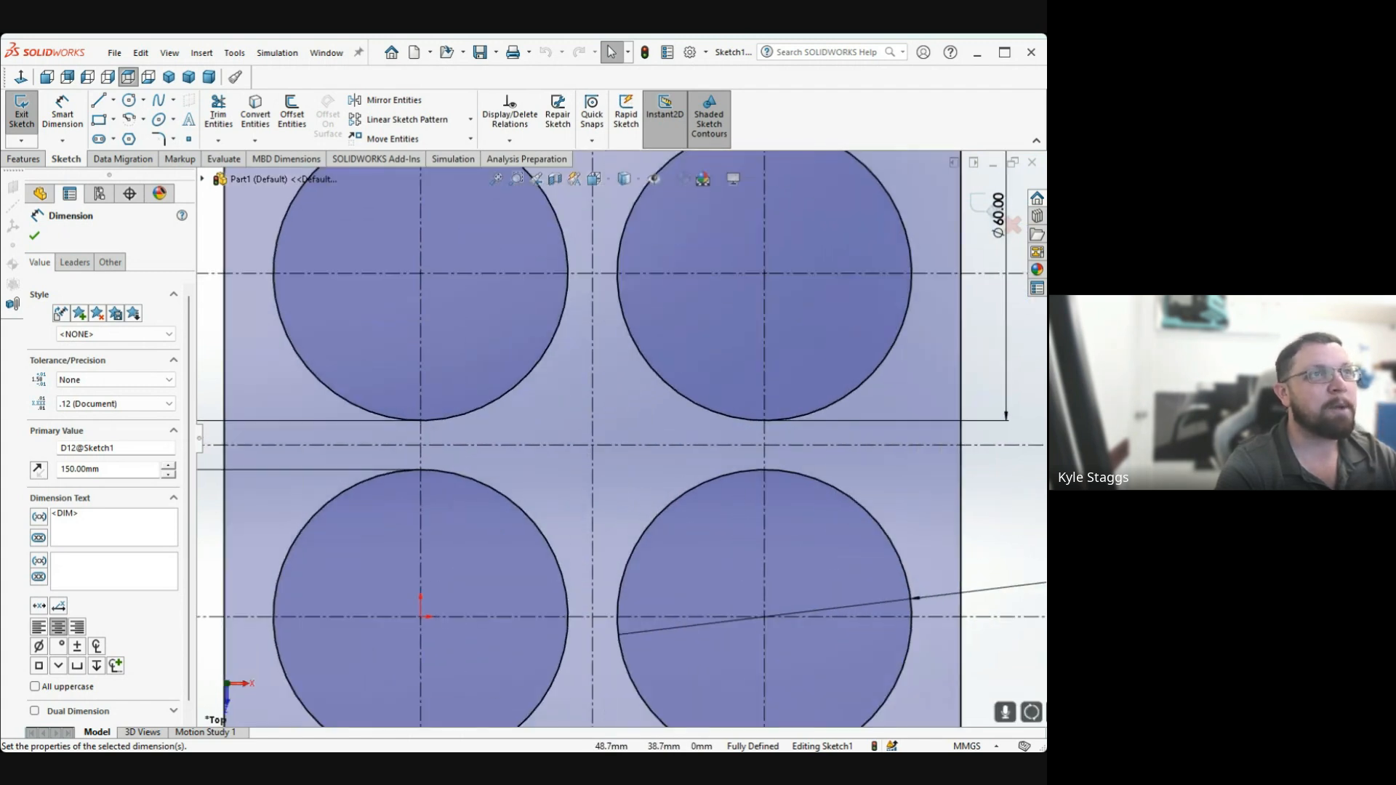
scroll(618, 435, "up", 1)
scroll(619, 439, "up", 1)
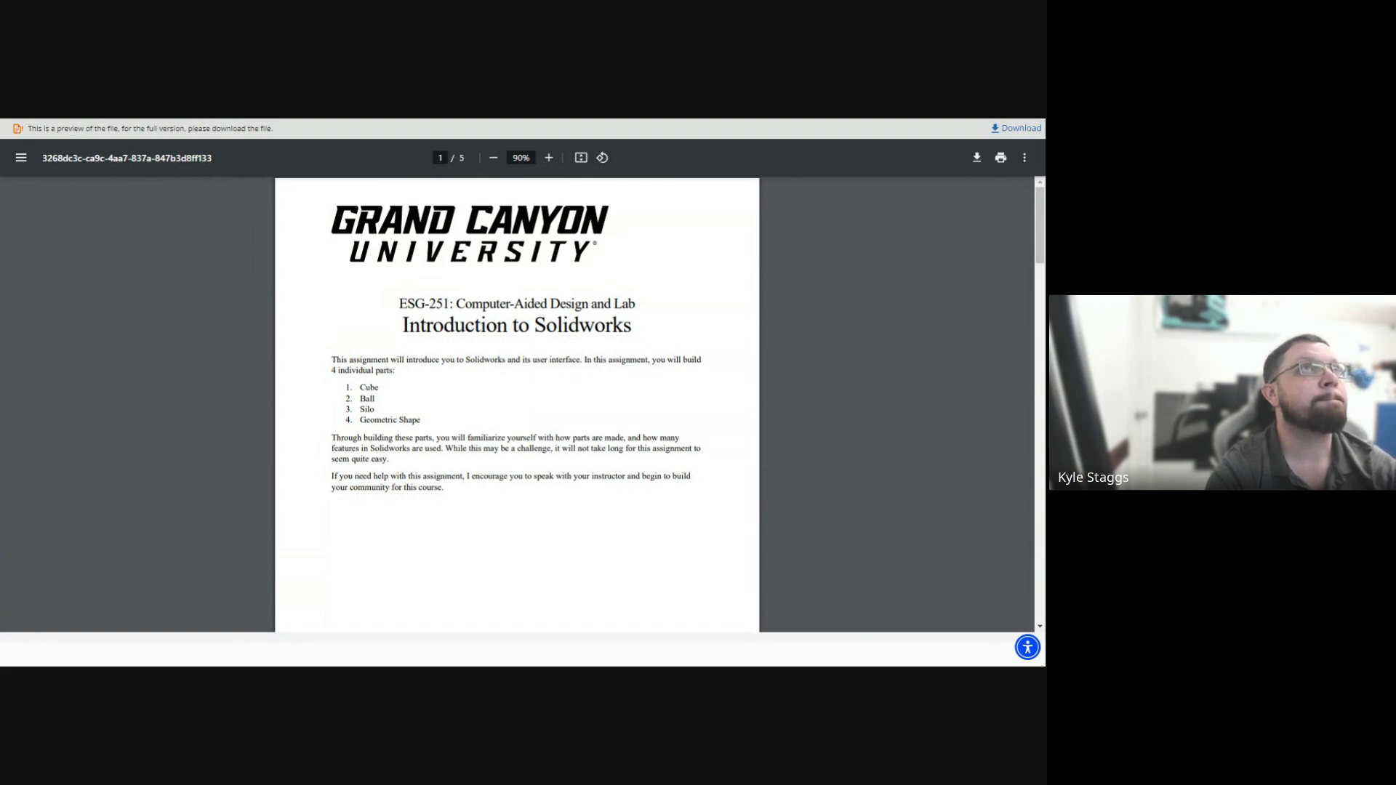
Read through the Introduction to Solidworks assignment PDF, reviewing the Cube, Ball, Silo and Geo Shape drawings
scroll(398, 354, "down", 3)
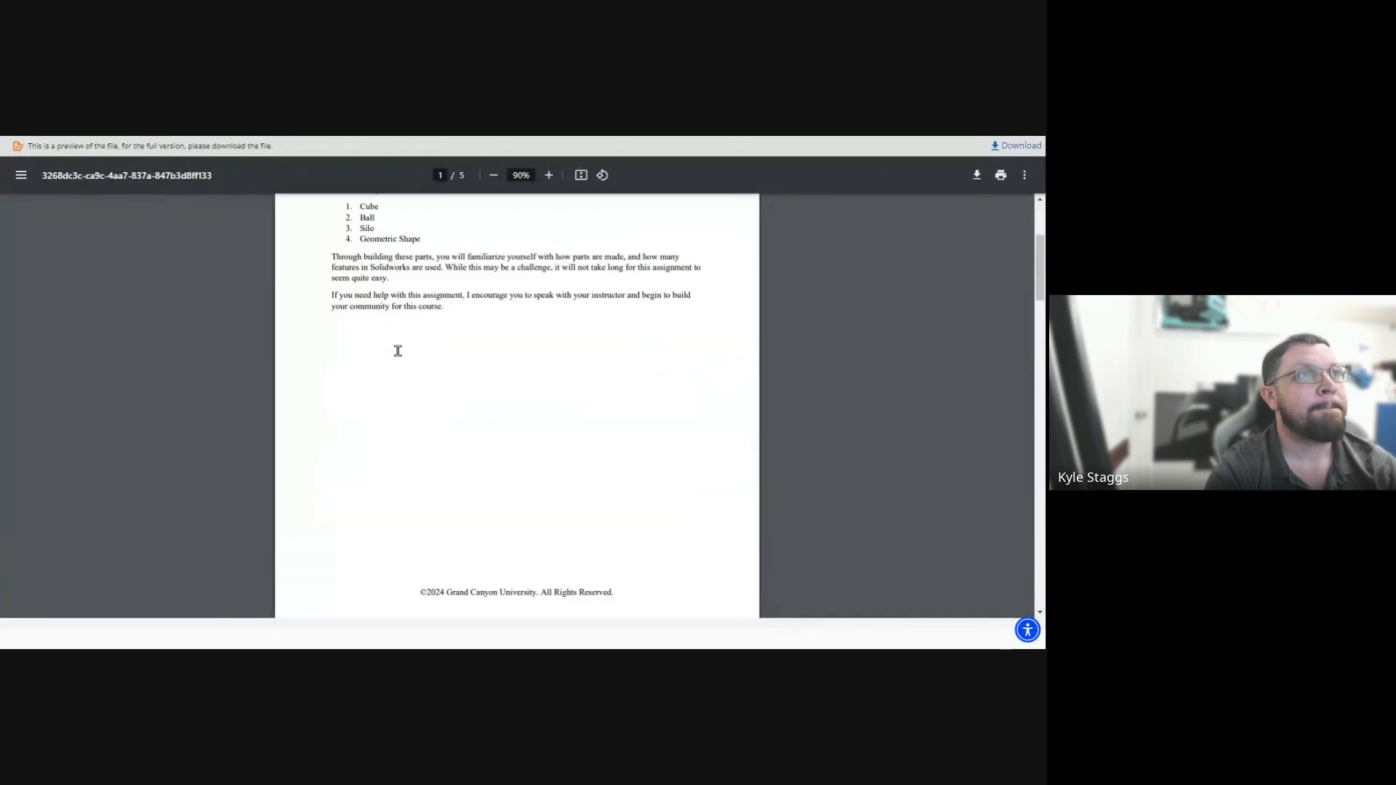
scroll(401, 355, "up", 3)
scroll(366, 412, "down", 7)
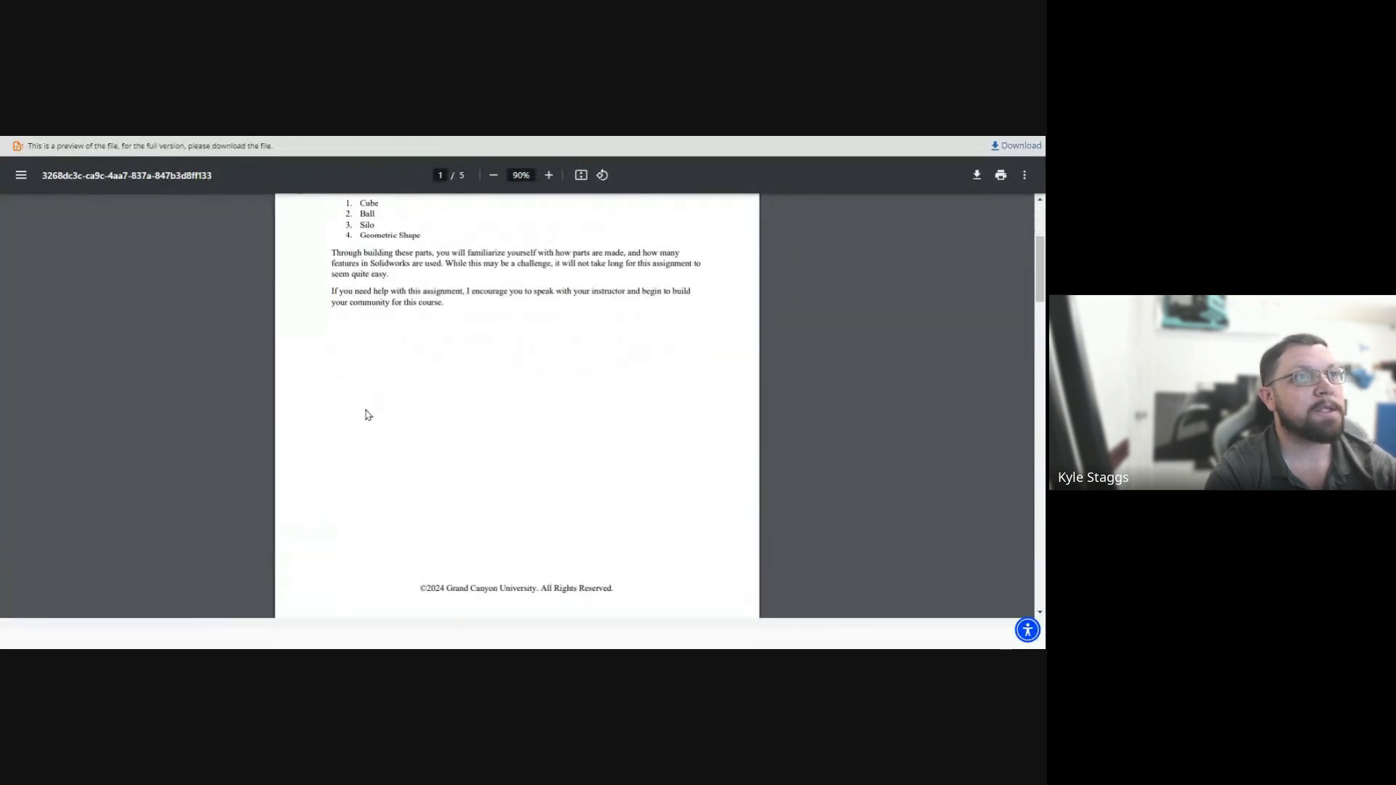
scroll(367, 412, "down", 3)
scroll(364, 408, "up", 2)
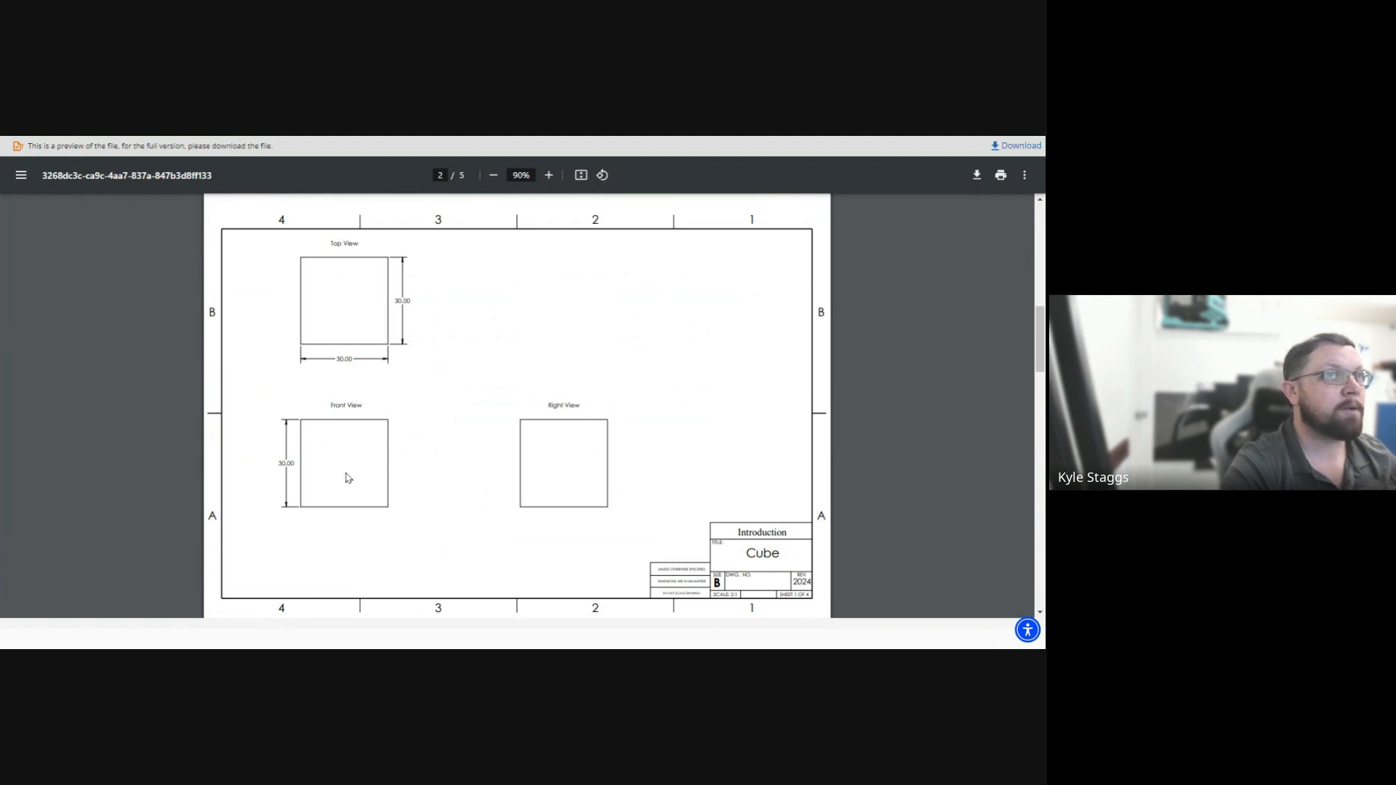
scroll(501, 375, "down", 2)
scroll(501, 375, "down", 6)
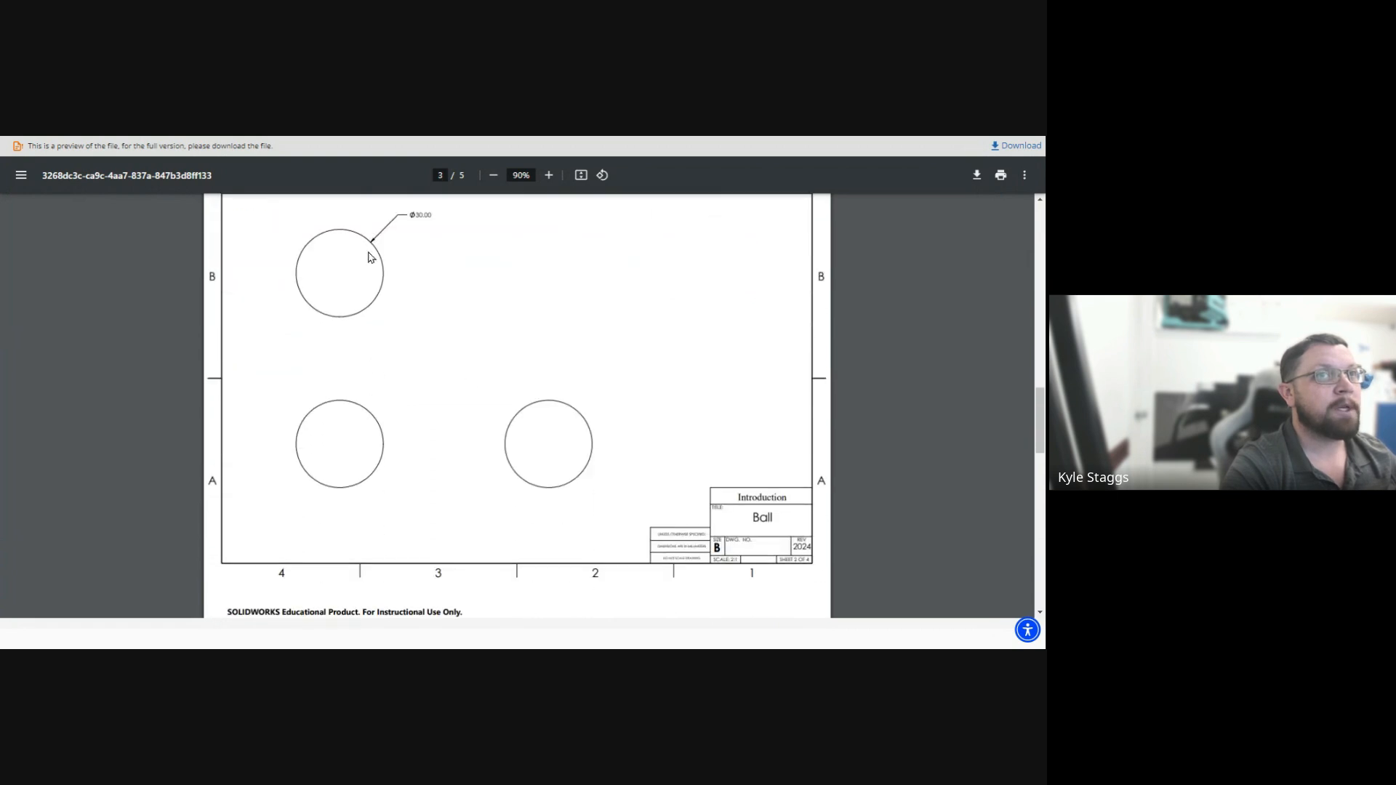
scroll(480, 414, "down", 7)
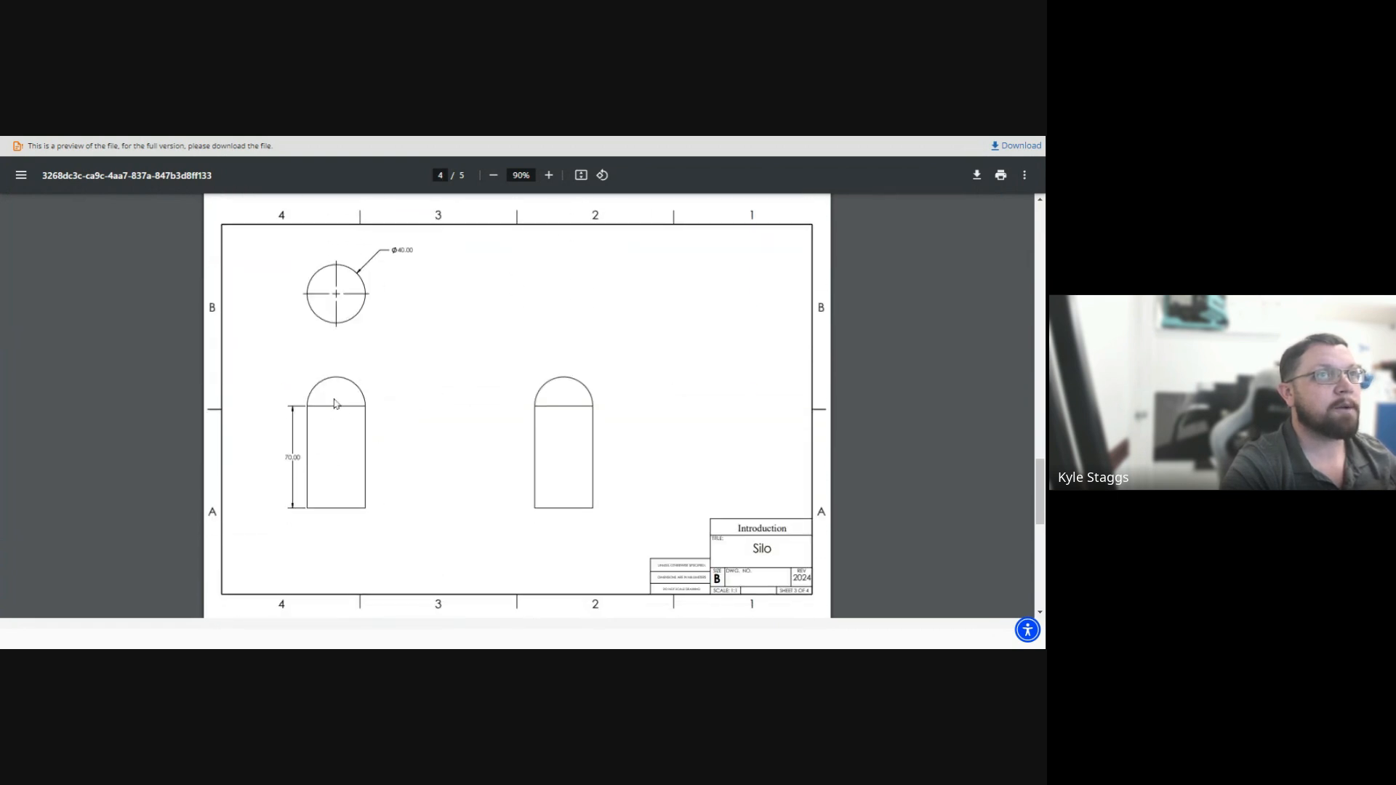
scroll(385, 422, "down", 4)
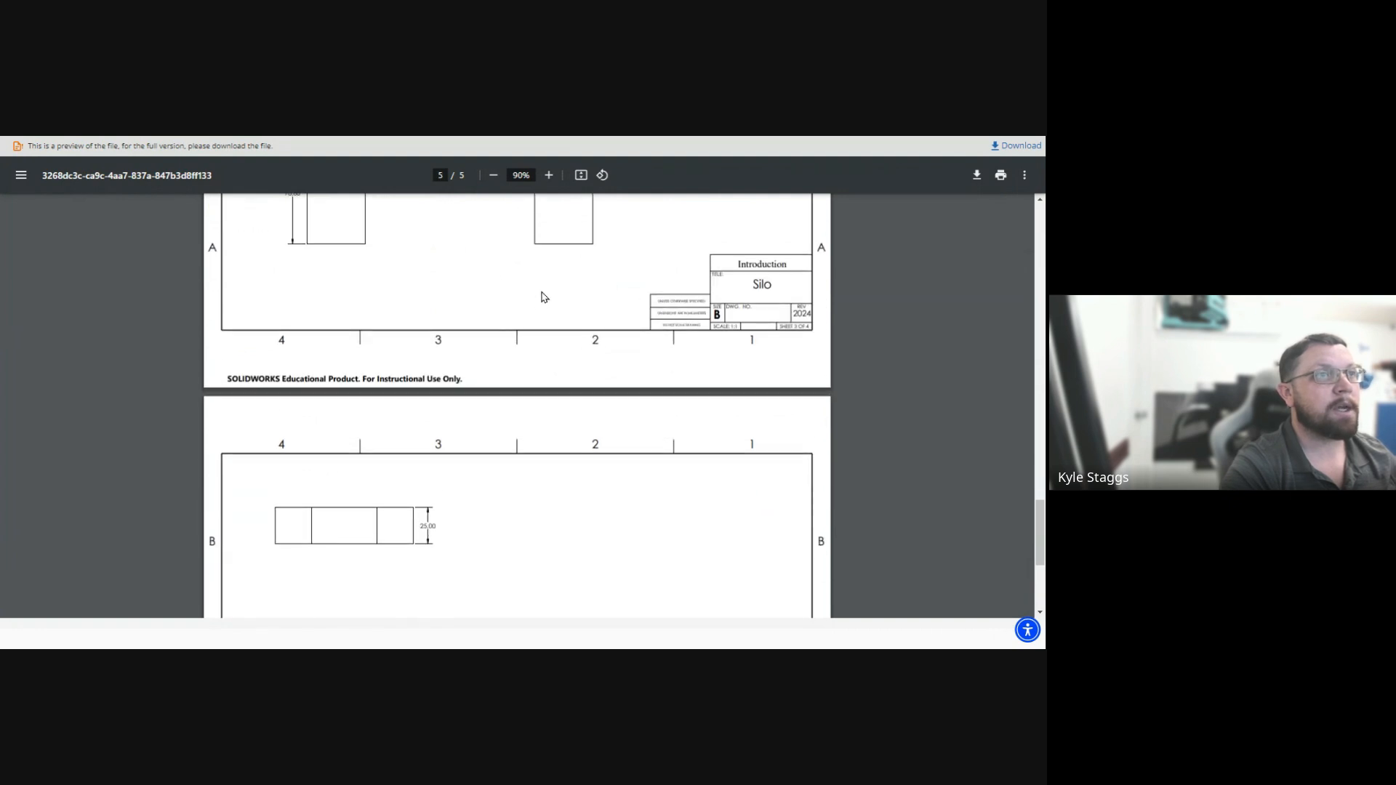
scroll(525, 409, "down", 3)
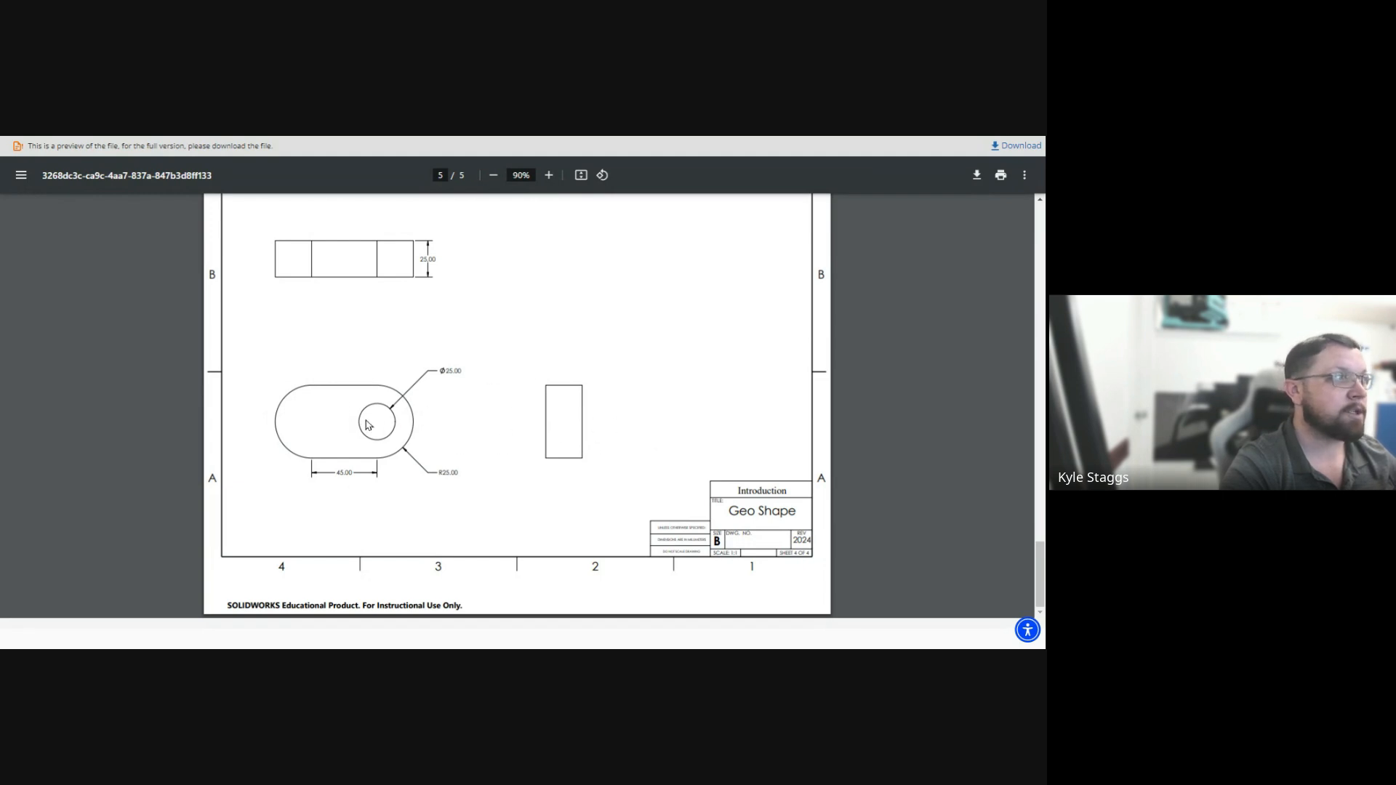
scroll(389, 437, "up", 3)
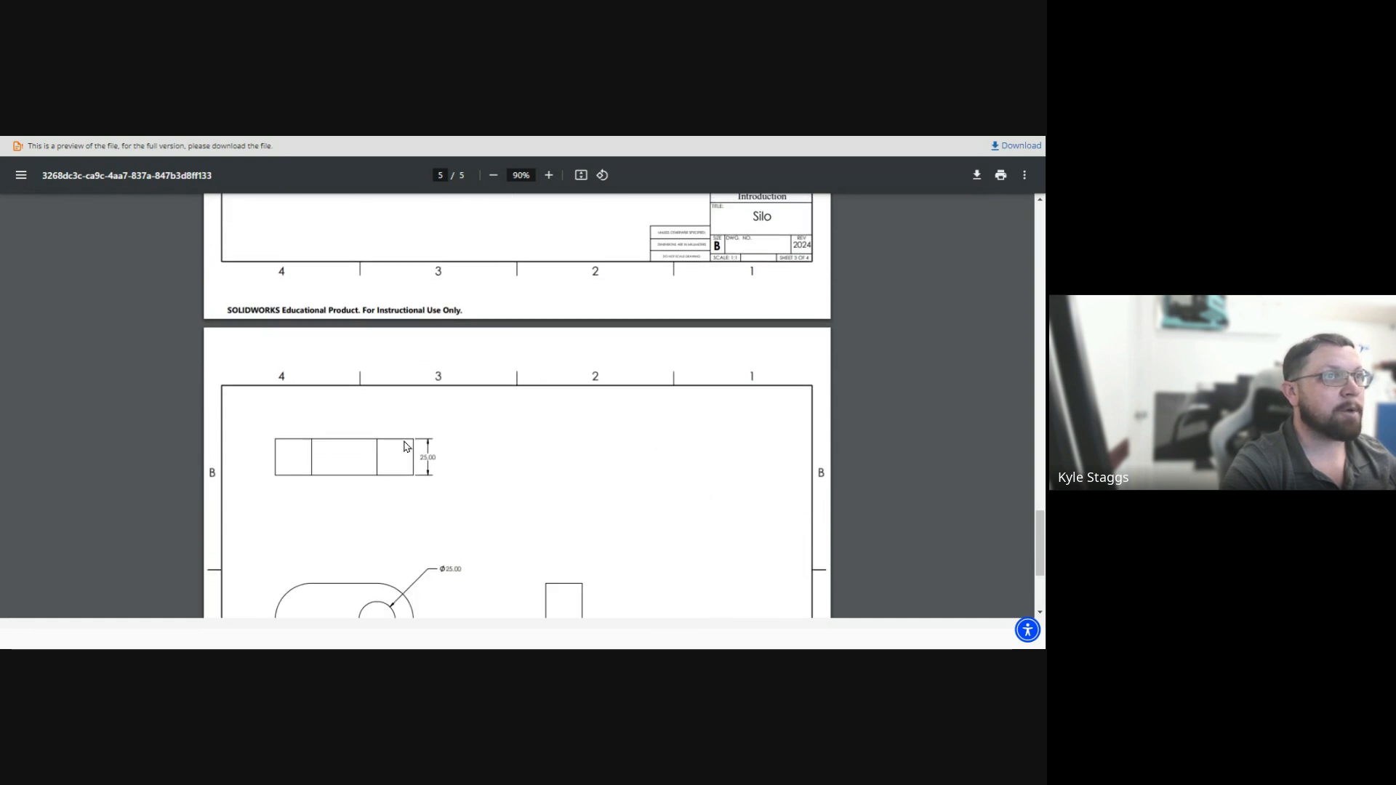
scroll(404, 473, "up", 15)
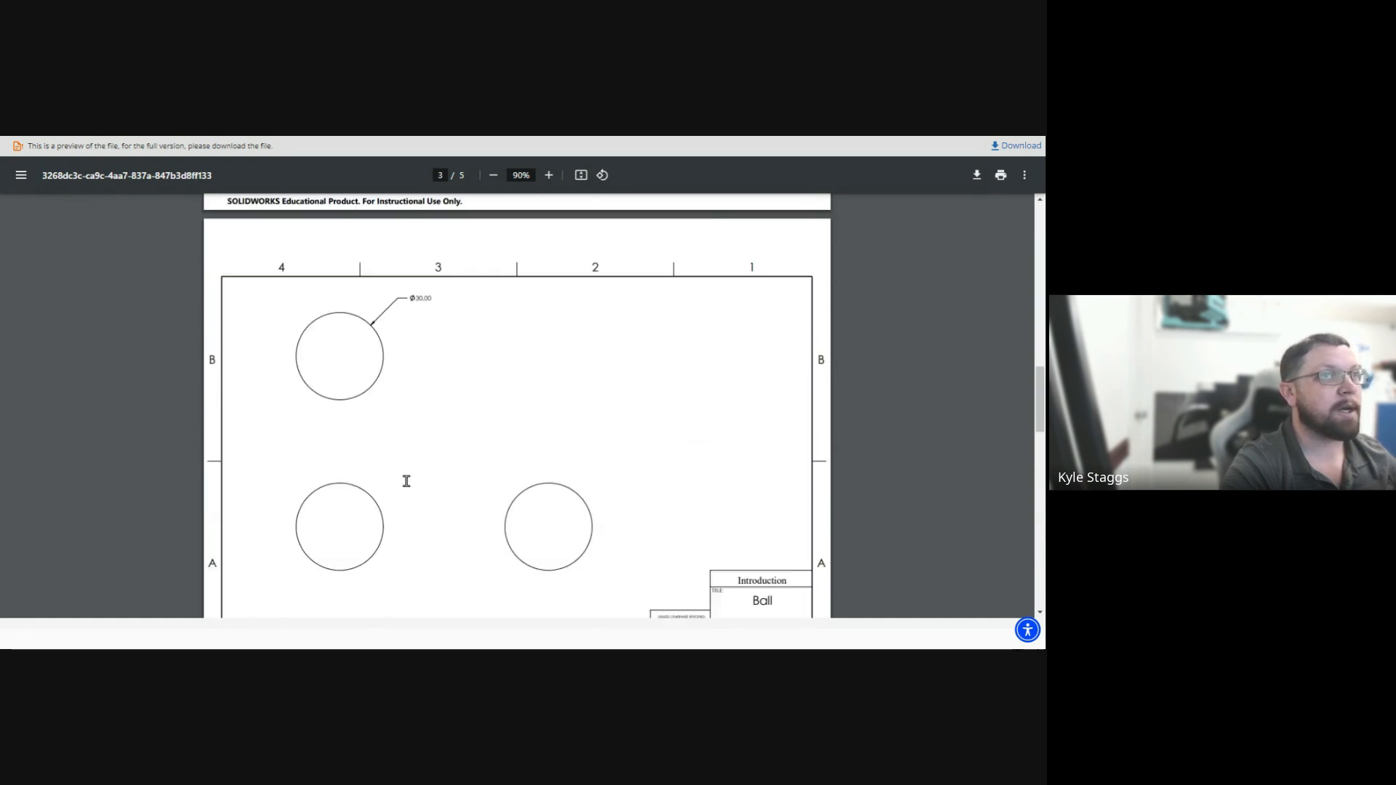
scroll(406, 481, "up", 15)
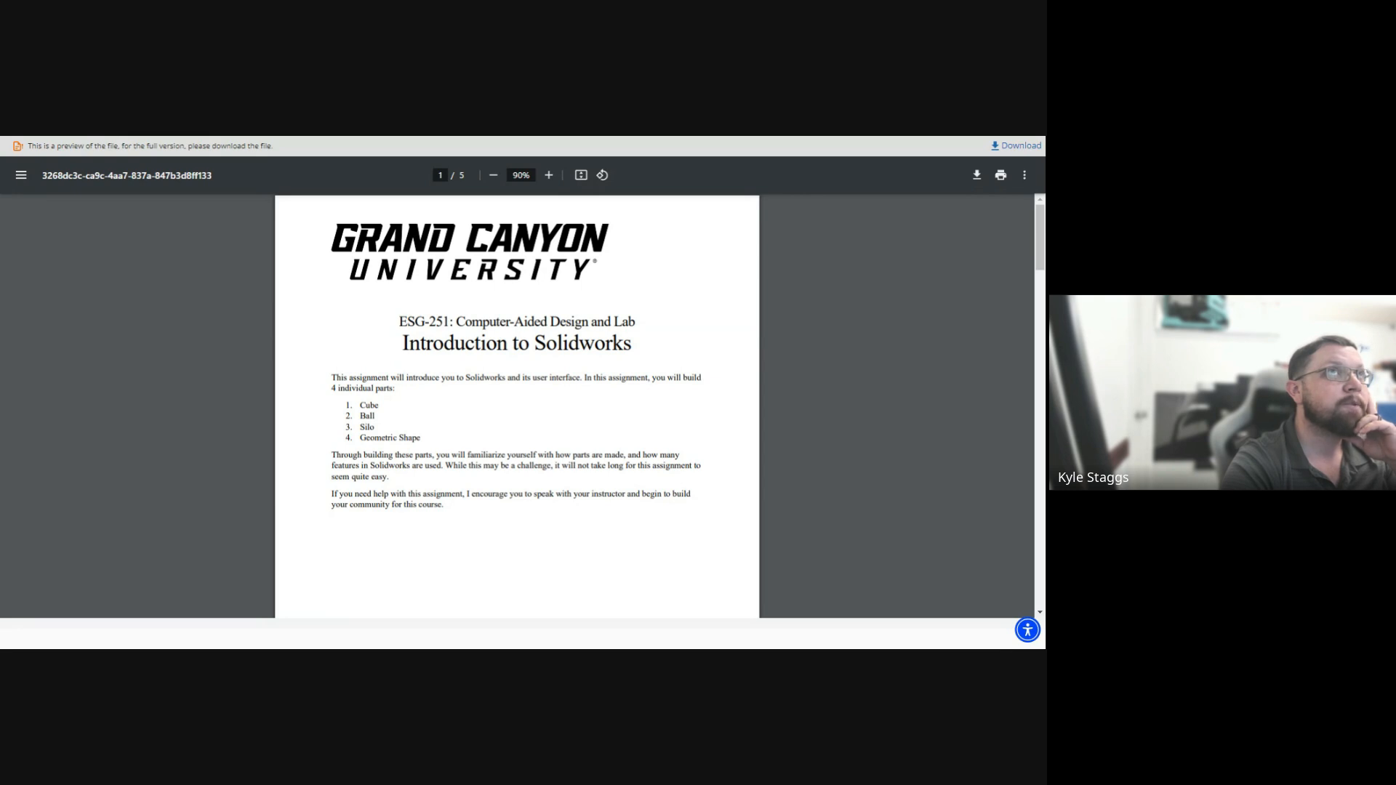
Look up the Ball drawing on page 3 of the assignment PDF again
scroll(401, 354, "down", 7)
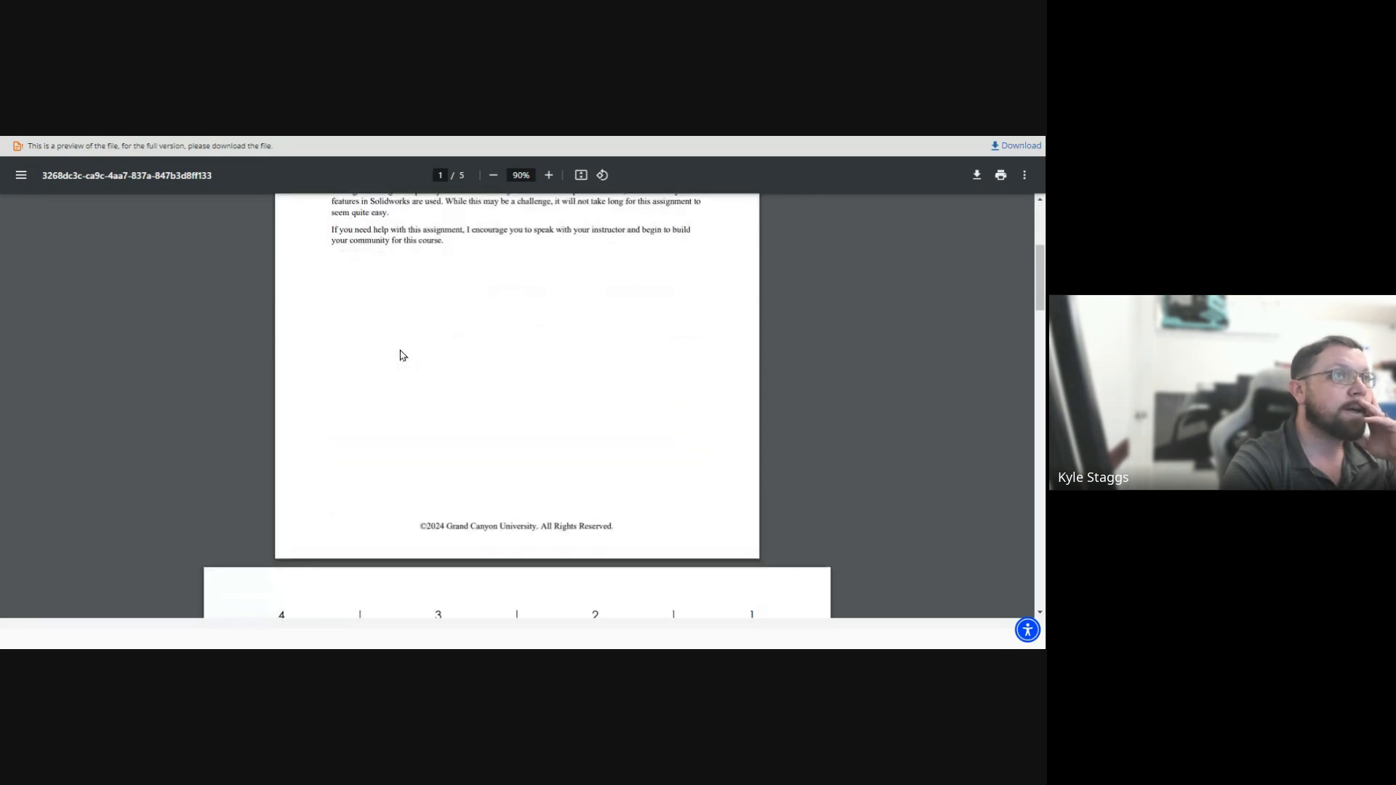
scroll(402, 355, "down", 12)
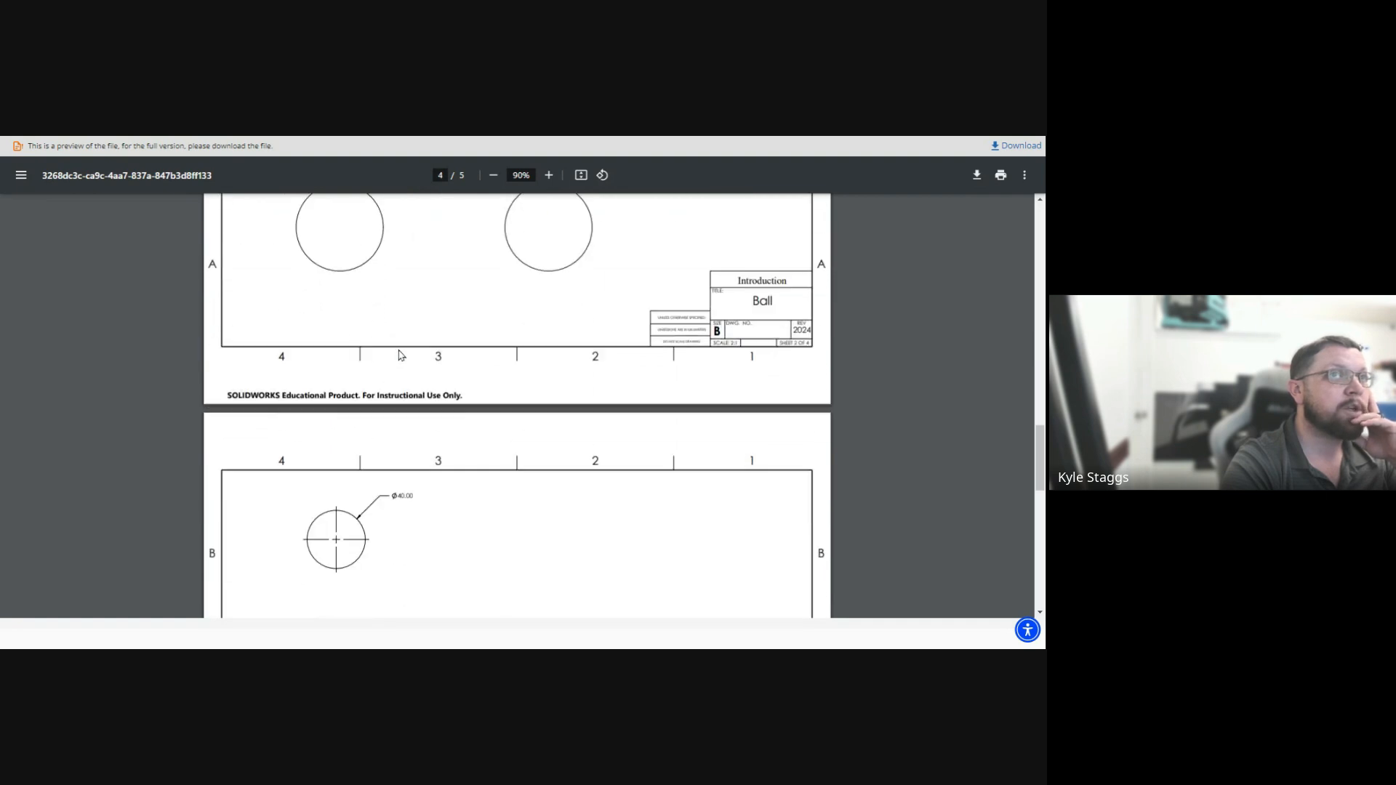
scroll(399, 354, "up", 6)
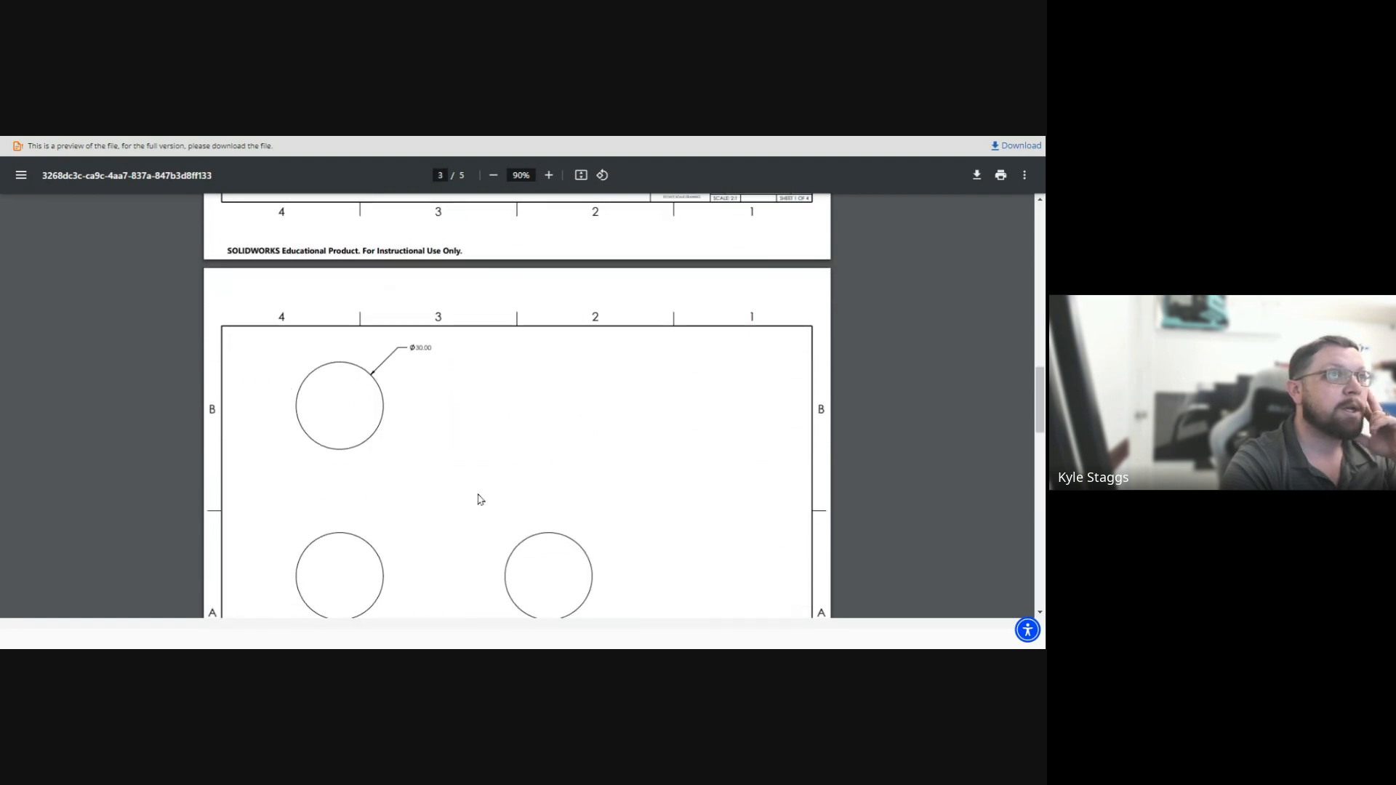
scroll(494, 480, "down", 2)
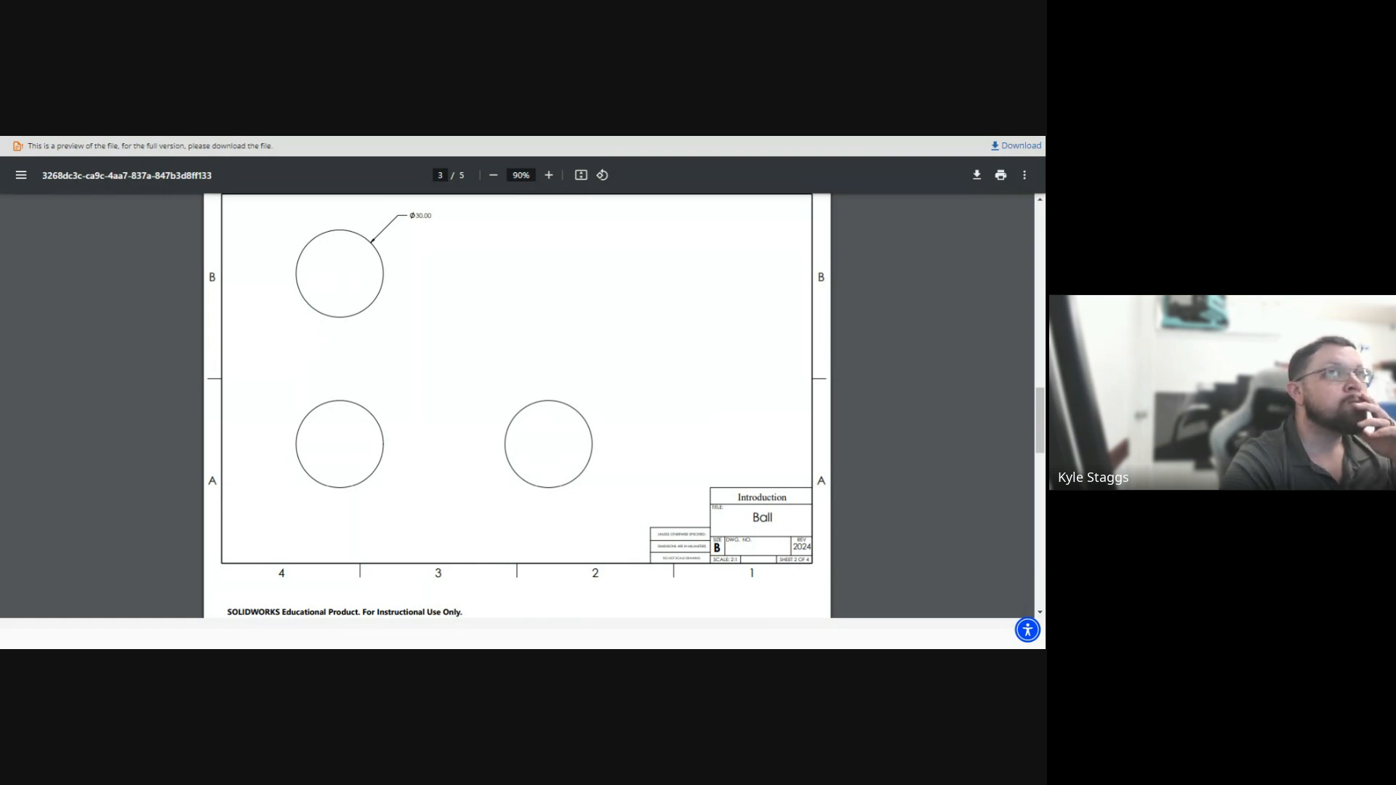
Switch to SOLIDWORKS and start a Boss-Extrude from the sketch of the square and four circles
key("alt+Tab")
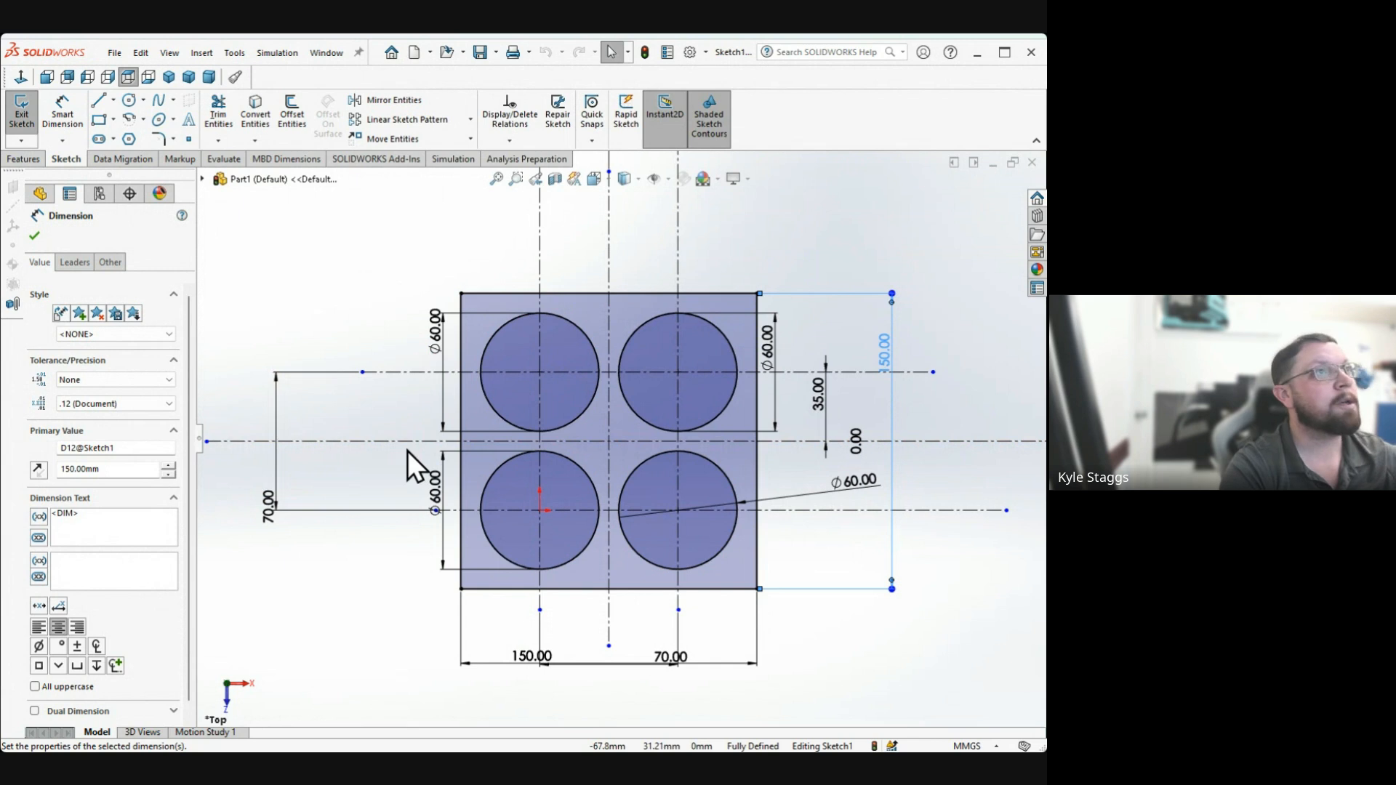
left_click(25, 159)
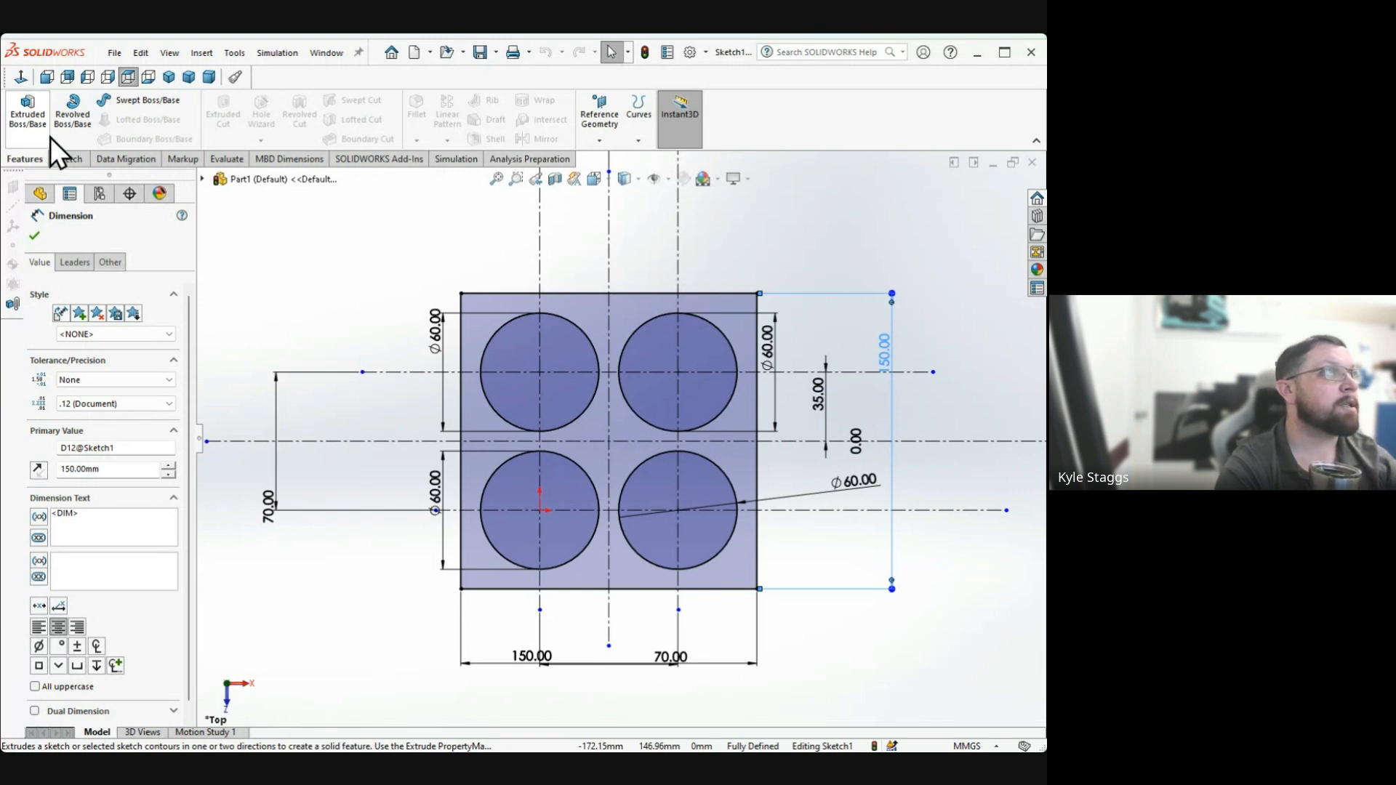
left_click(29, 113)
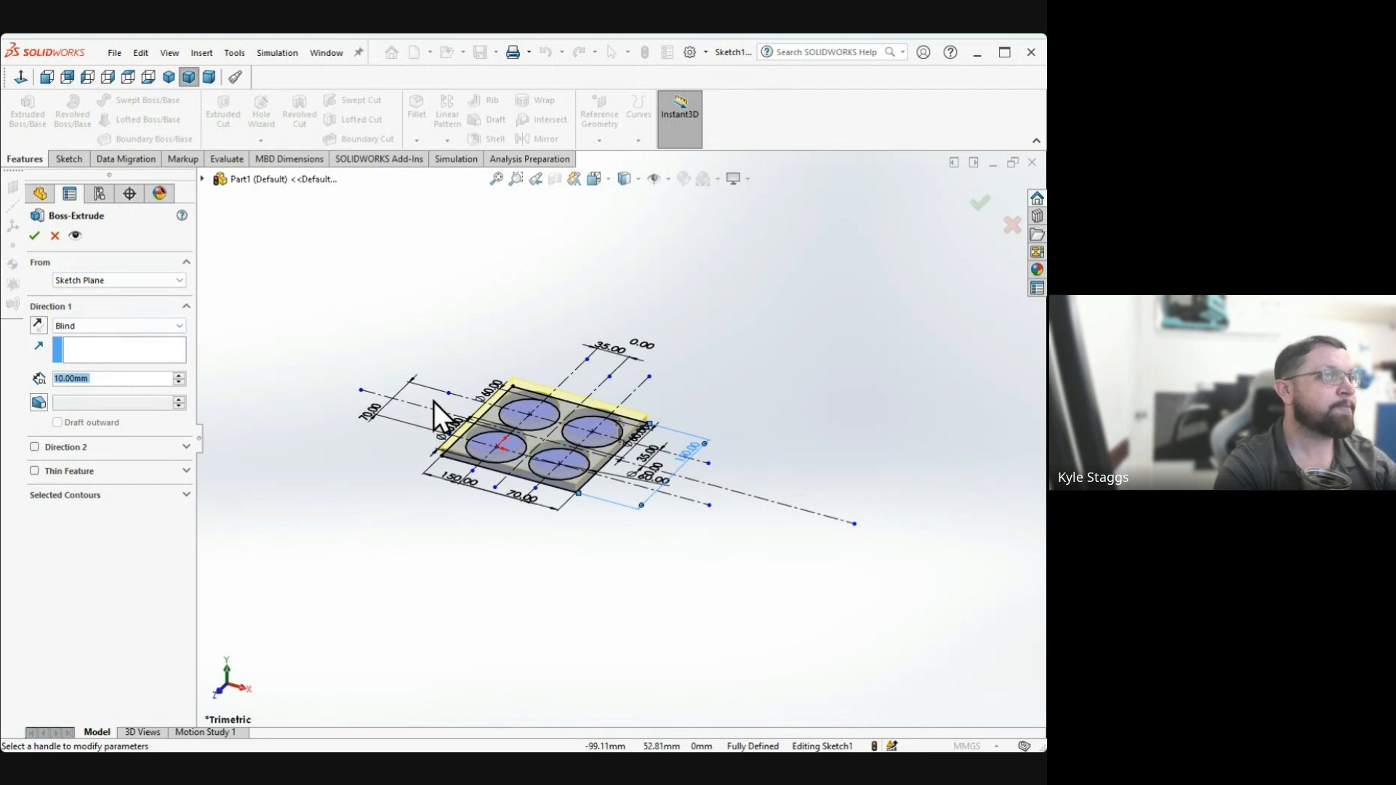
middle_click_drag(705, 529, 582, 565)
scroll(640, 444, "down", 3)
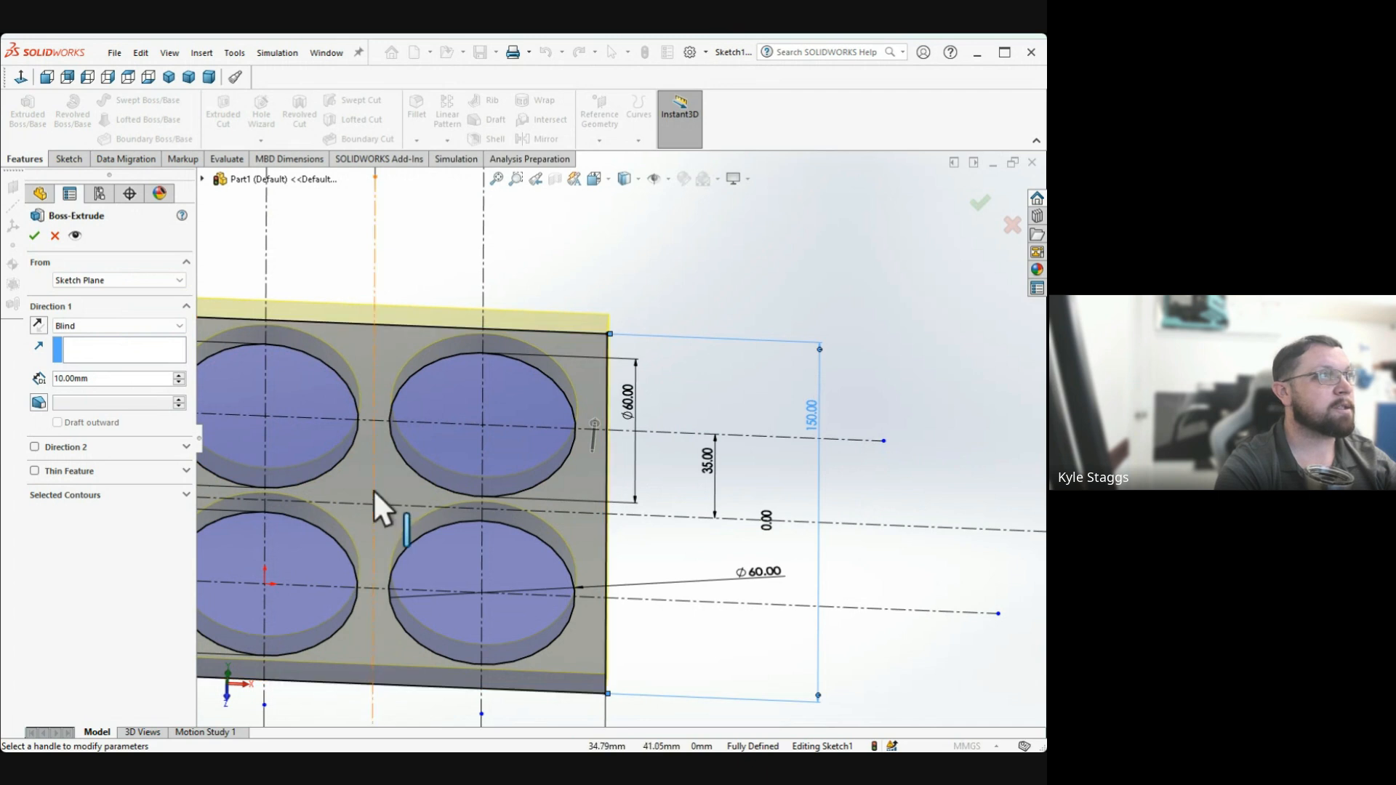
key("f")
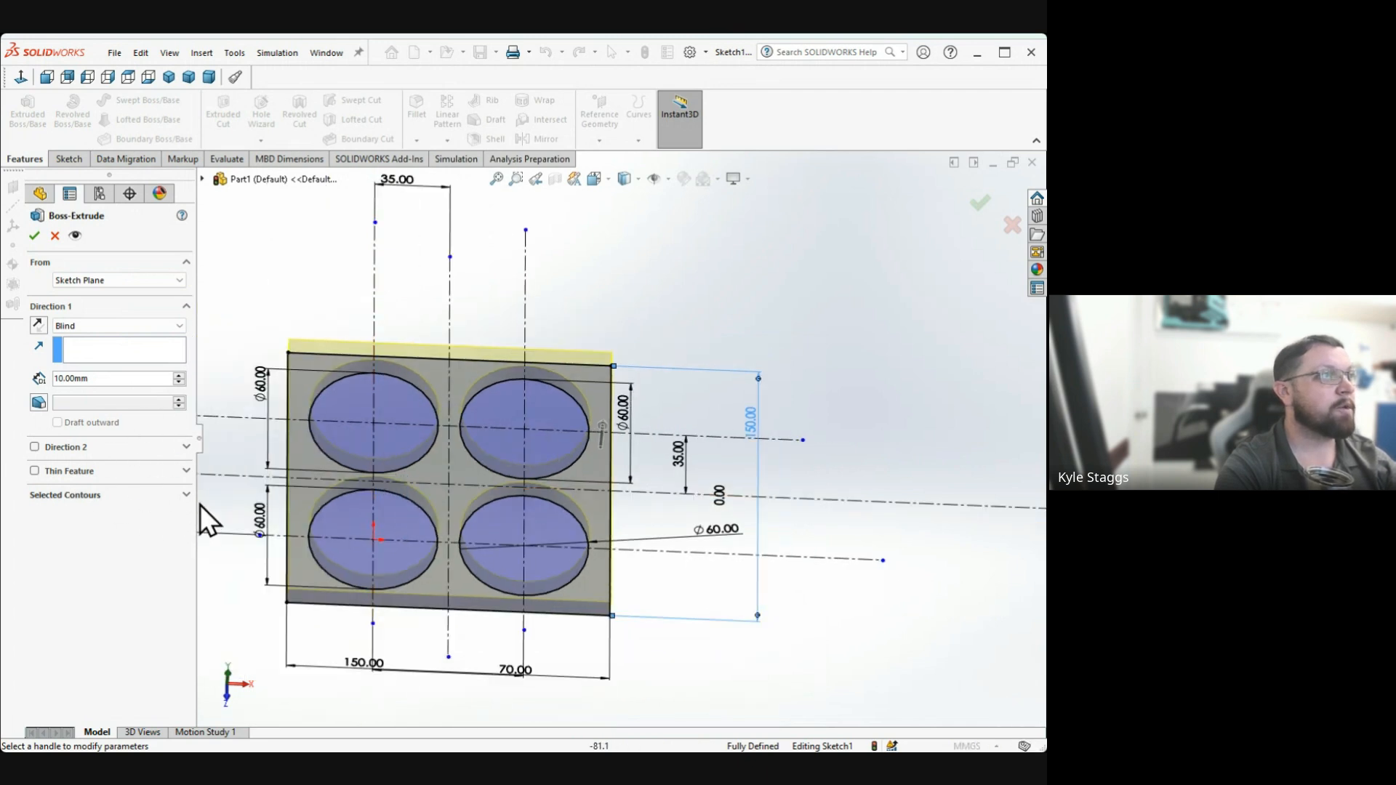
Choose the region of the square outside the four circles as a selected contour for the extrusion
left_click(185, 494)
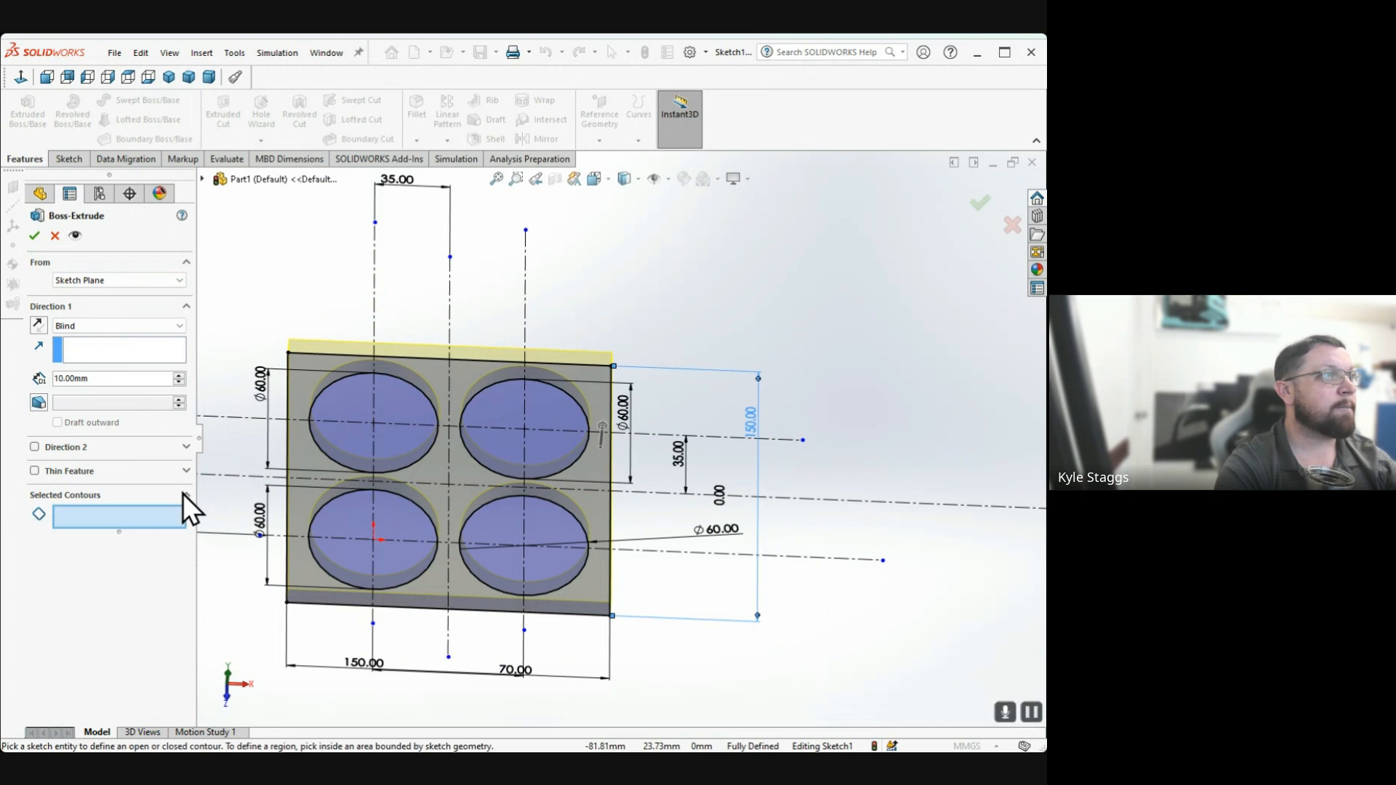
left_click(76, 522)
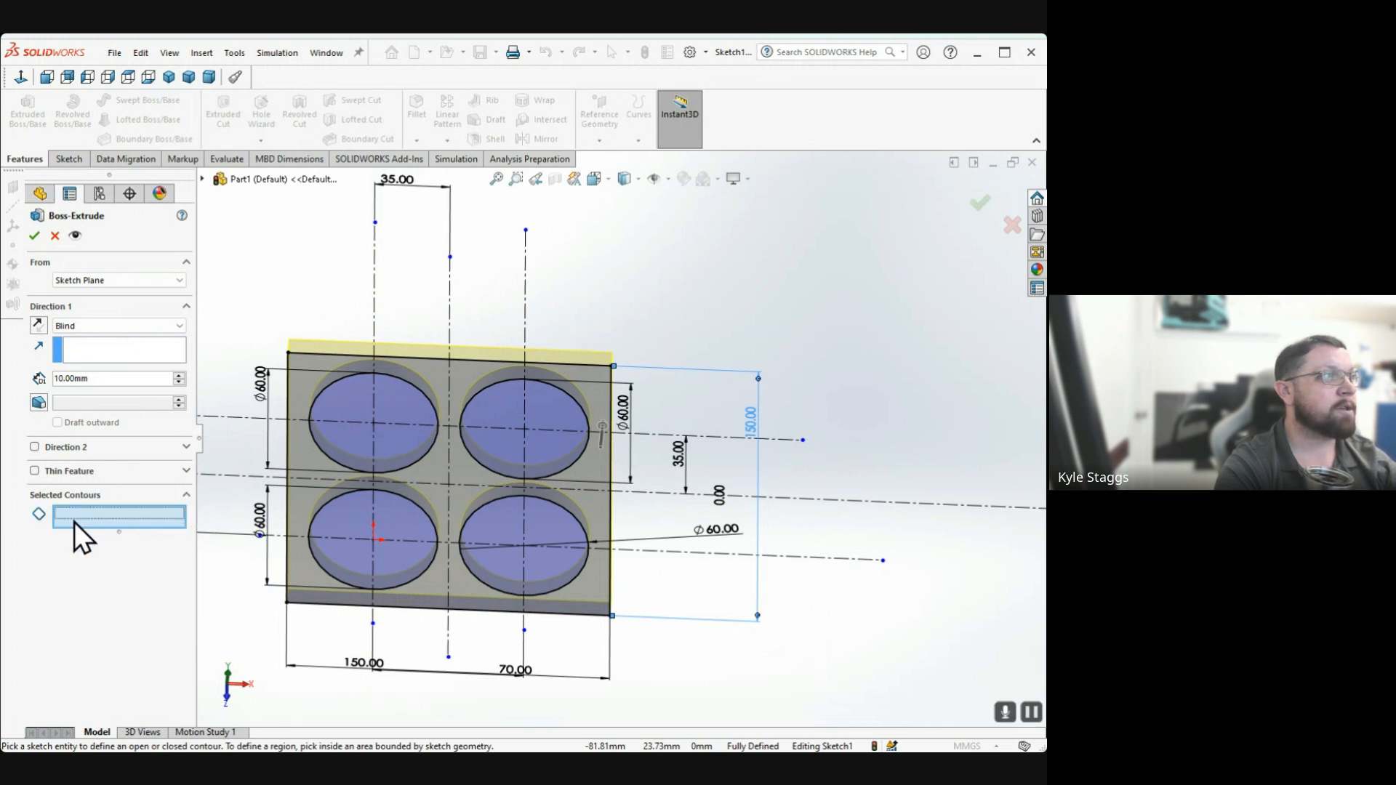
left_click(305, 471)
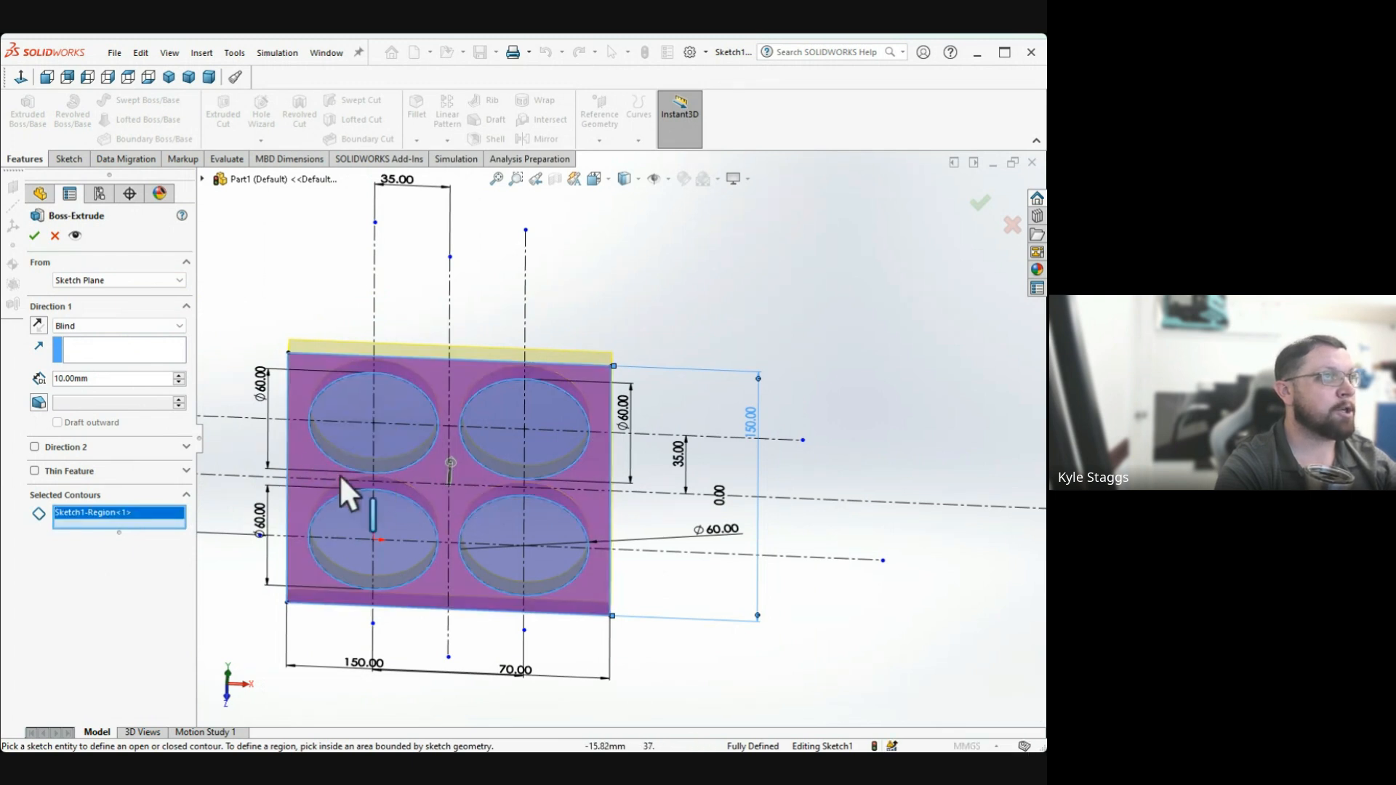
Add three of the circle regions to the extrusion's selected contours, and clear all the contour selections
middle_click_drag(437, 592, 476, 363)
key("ctrl+8")
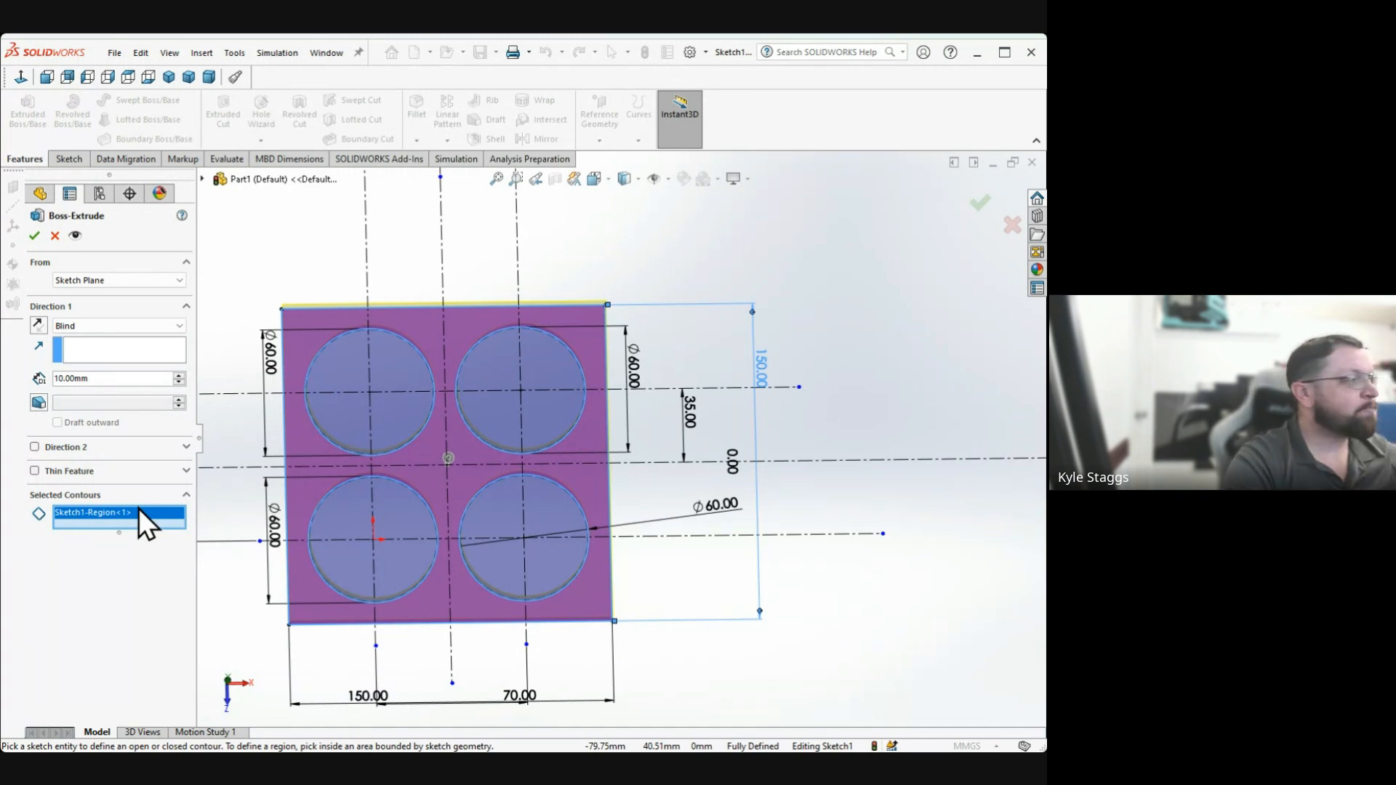
left_click(407, 525)
left_click(500, 386)
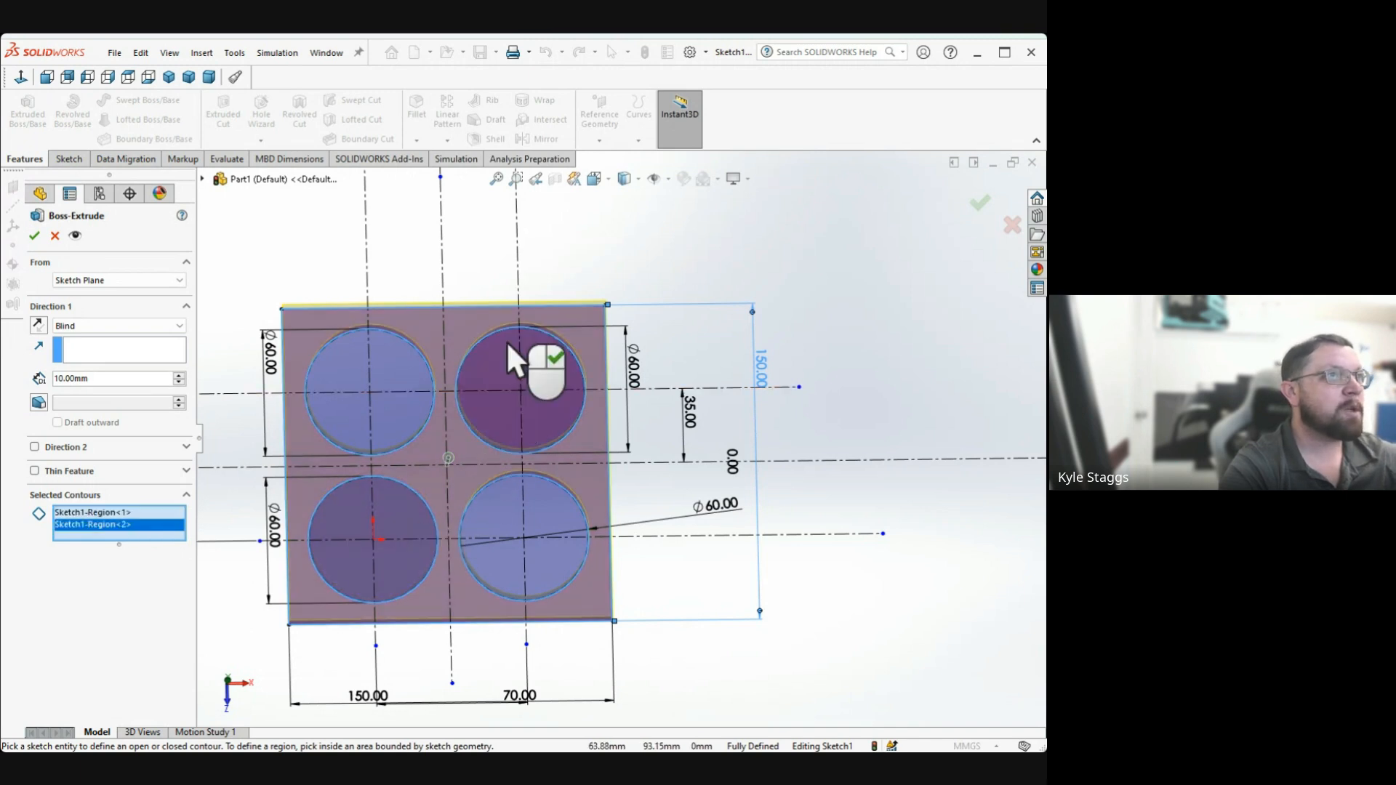
scroll(512, 539, "up", 2)
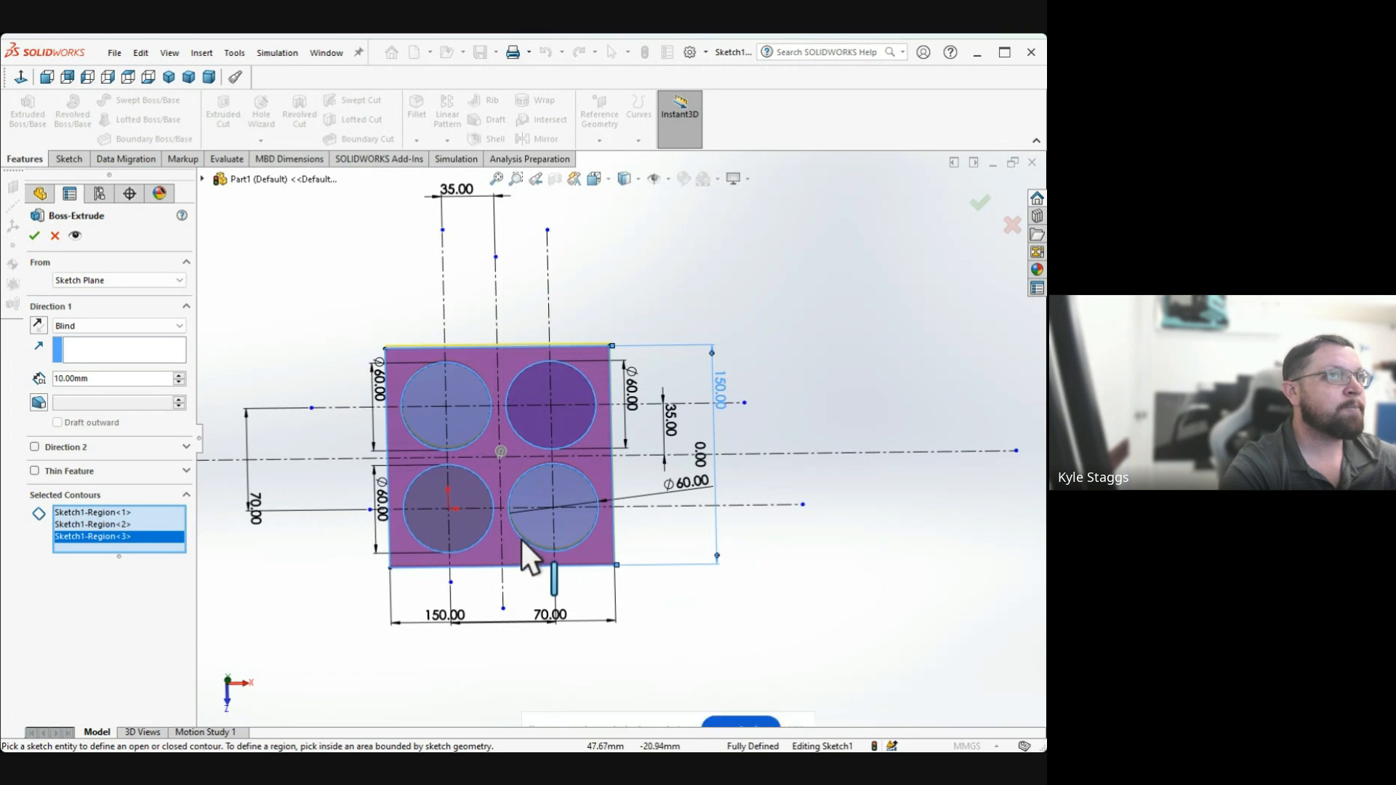
mouse_move(522, 540)
middle_mouse_down()
mouse_move(518, 384)
mouse_move(513, 478)
middle_mouse_up()
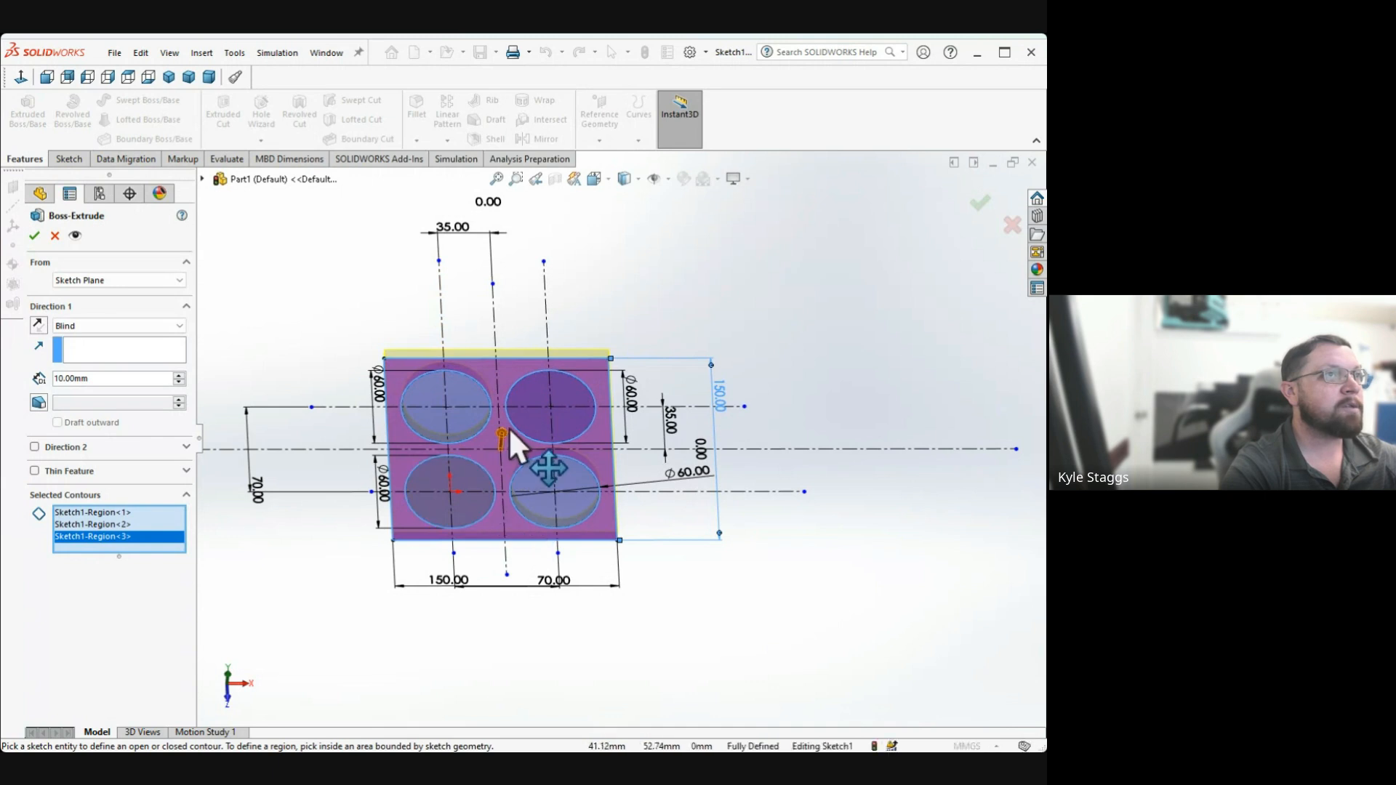
mouse_move(508, 426)
middle_mouse_down()
mouse_move(537, 303)
mouse_move(483, 468)
mouse_move(560, 386)
mouse_move(548, 342)
mouse_move(542, 445)
mouse_move(546, 356)
middle_mouse_up()
left_click(538, 482)
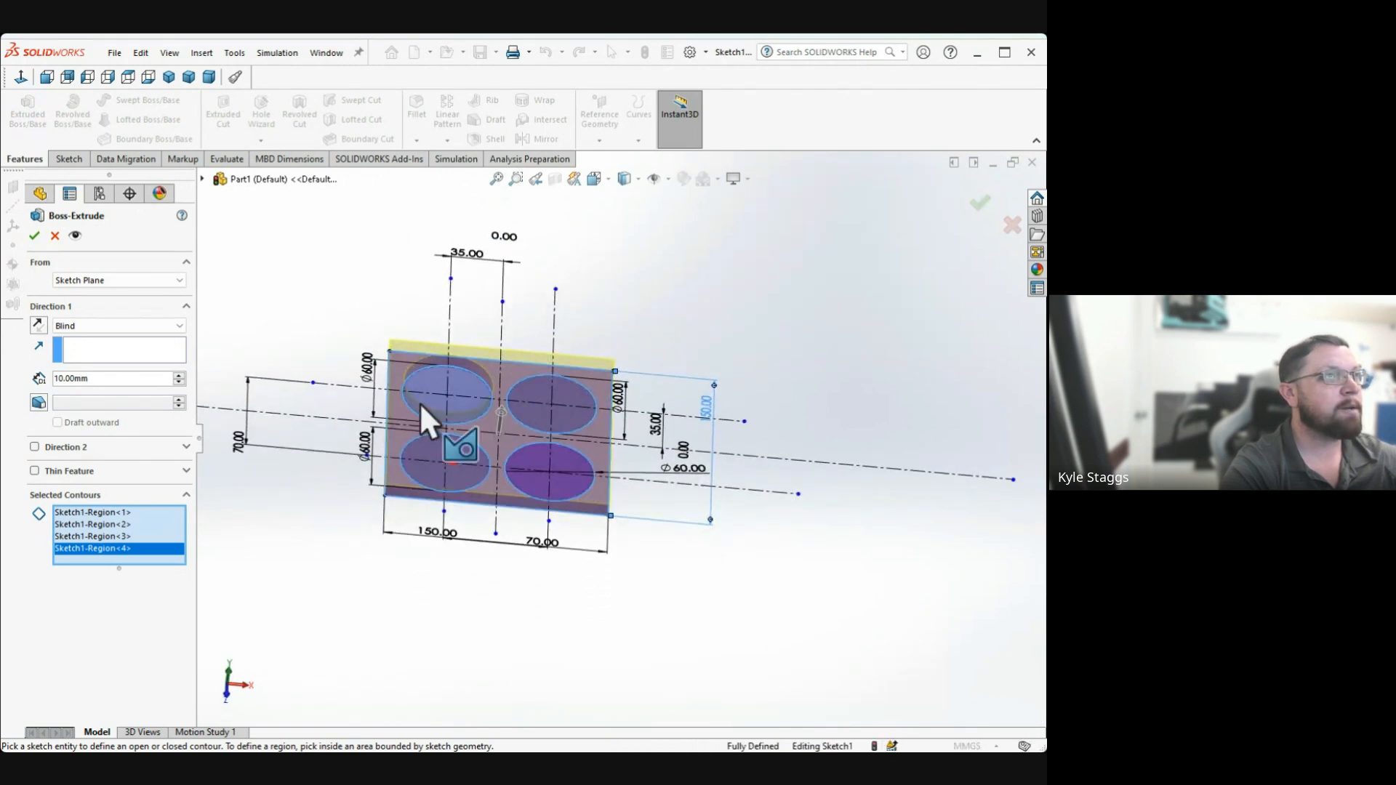
right_click(139, 531)
left_click(180, 539)
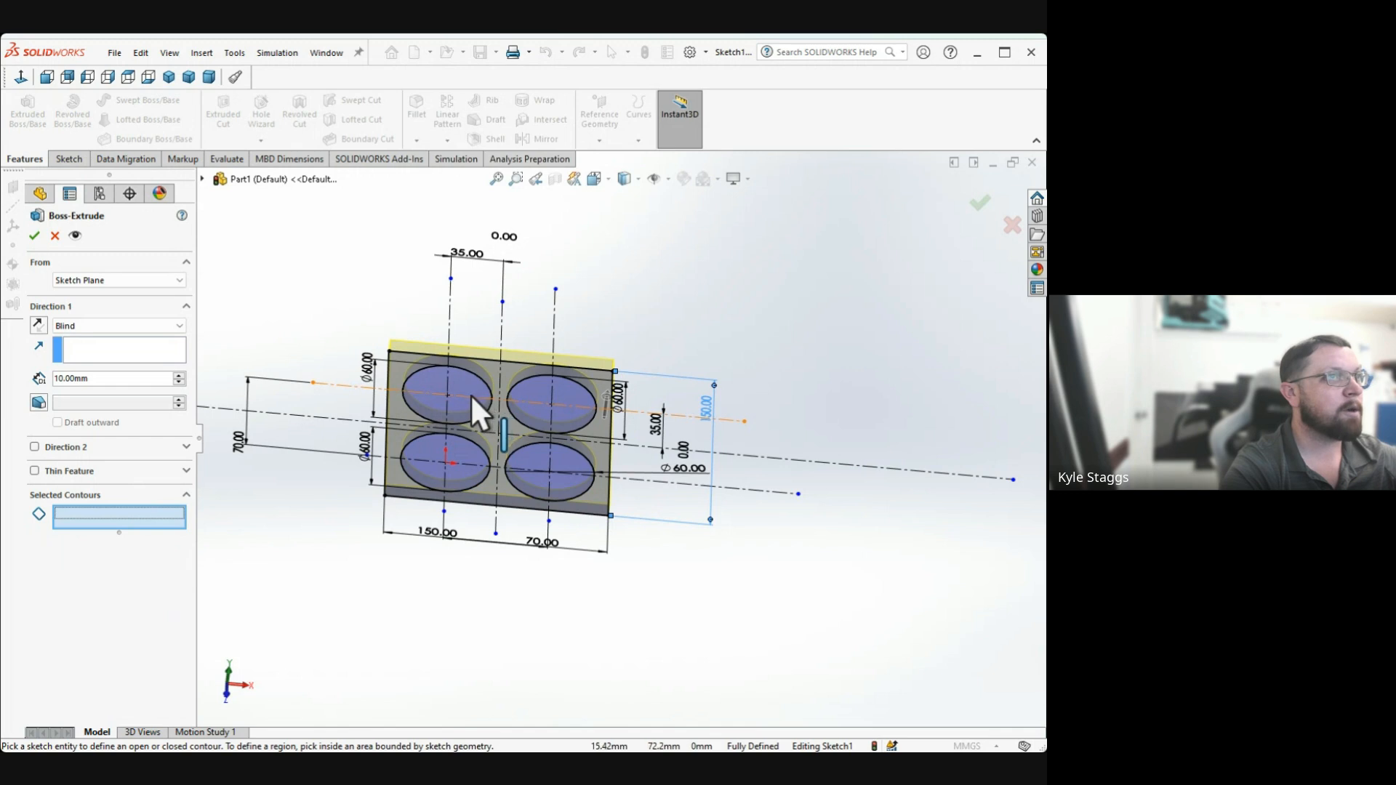
Choose the interiors of all four circles as the selected contours for the extrusion
left_click(500, 399)
left_click(540, 396)
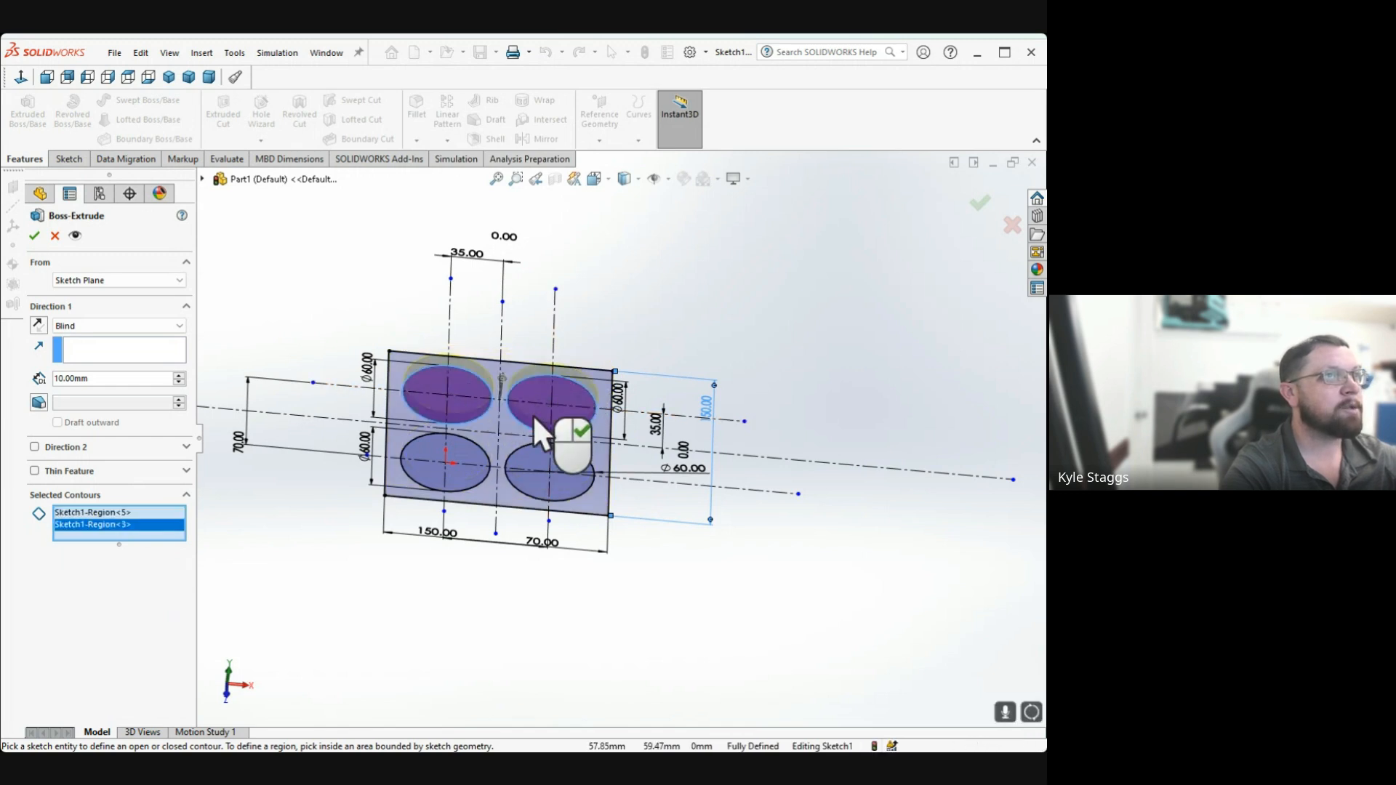
left_click(458, 458)
left_click(534, 451)
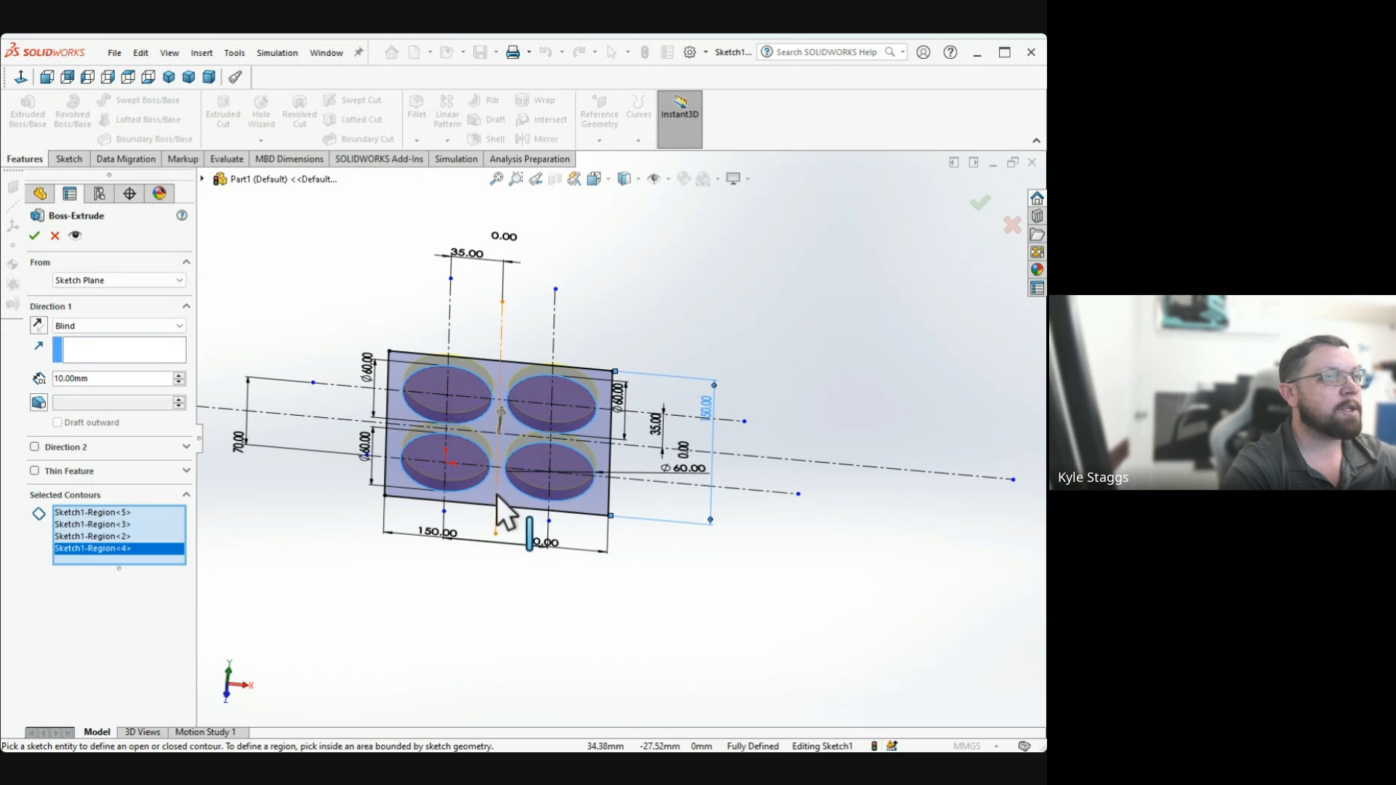
Reverse the extrusion direction of the four circles and flip it back to the original side
mouse_move(496, 496)
middle_mouse_down()
mouse_move(504, 386)
mouse_move(499, 553)
mouse_move(490, 390)
mouse_move(493, 554)
middle_mouse_up()
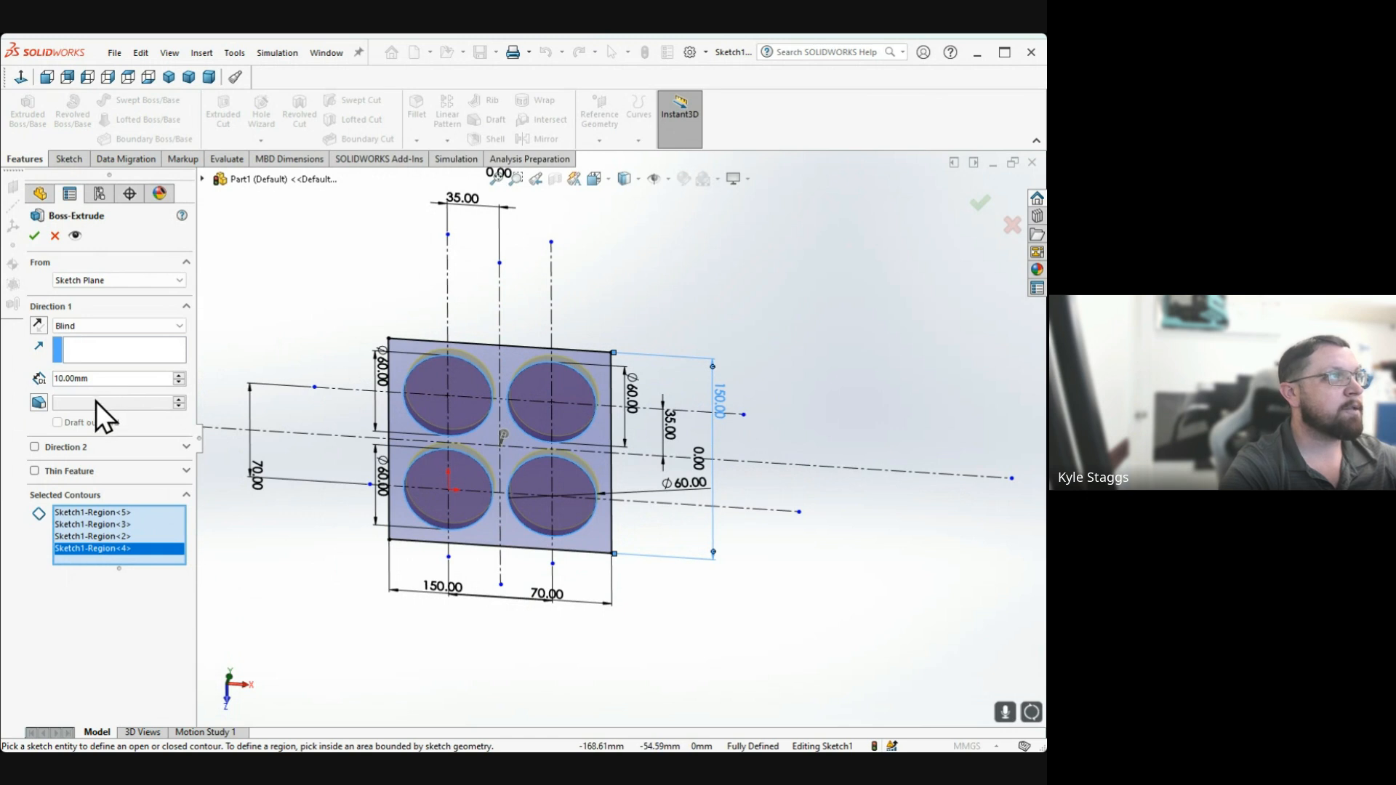
left_click(39, 322)
middle_click_drag(514, 563, 525, 469)
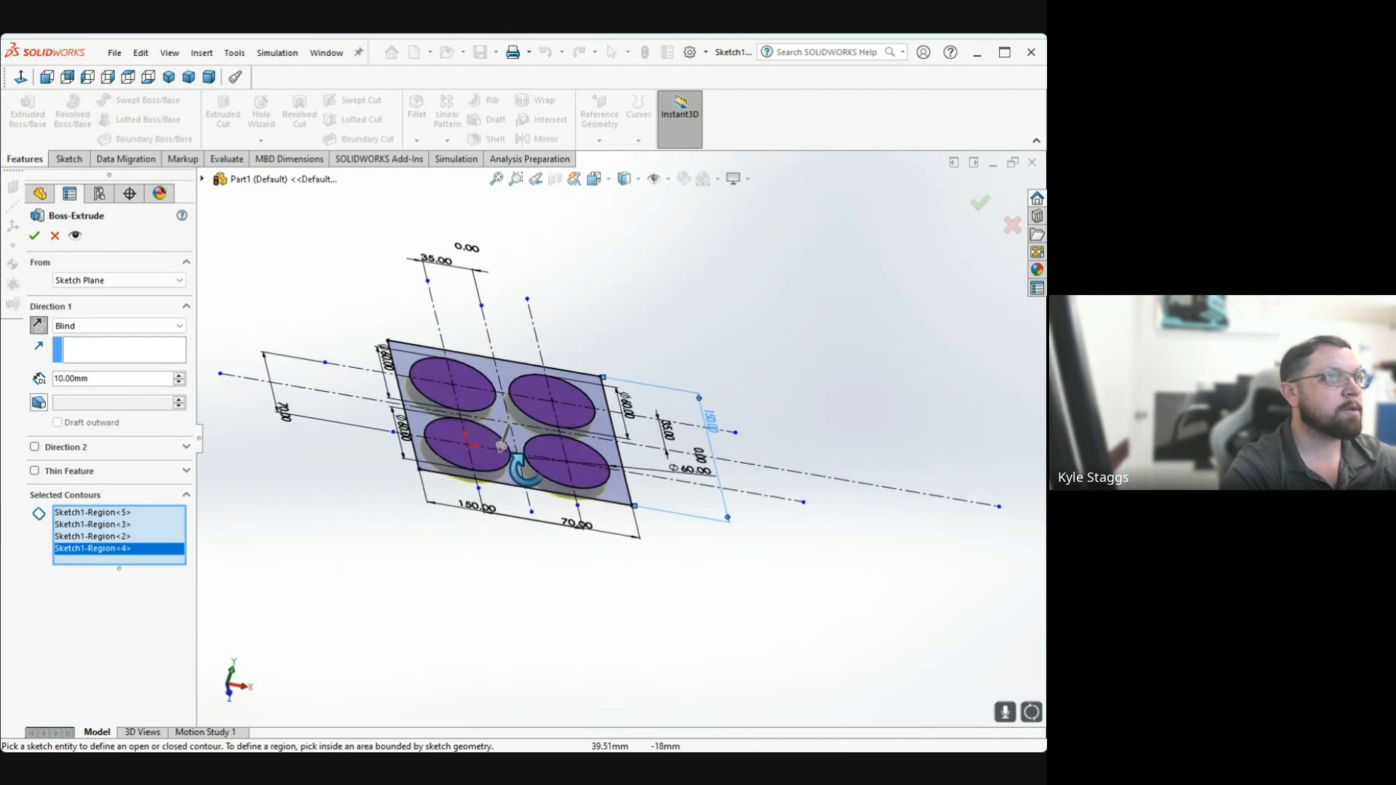
left_click(38, 326)
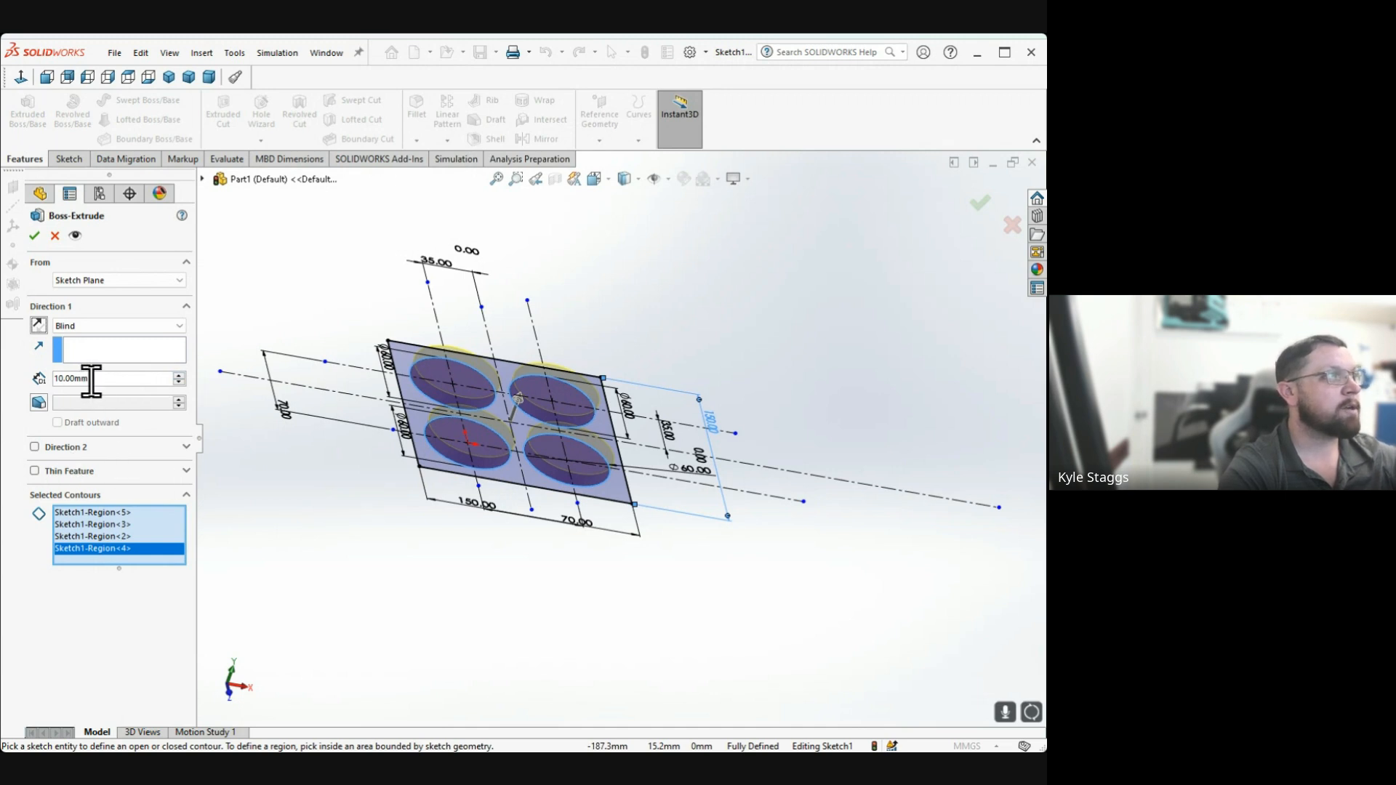
Set the blind extrusion depth to 25 mm
left_click_drag(91, 379, 51, 379)
type("25")
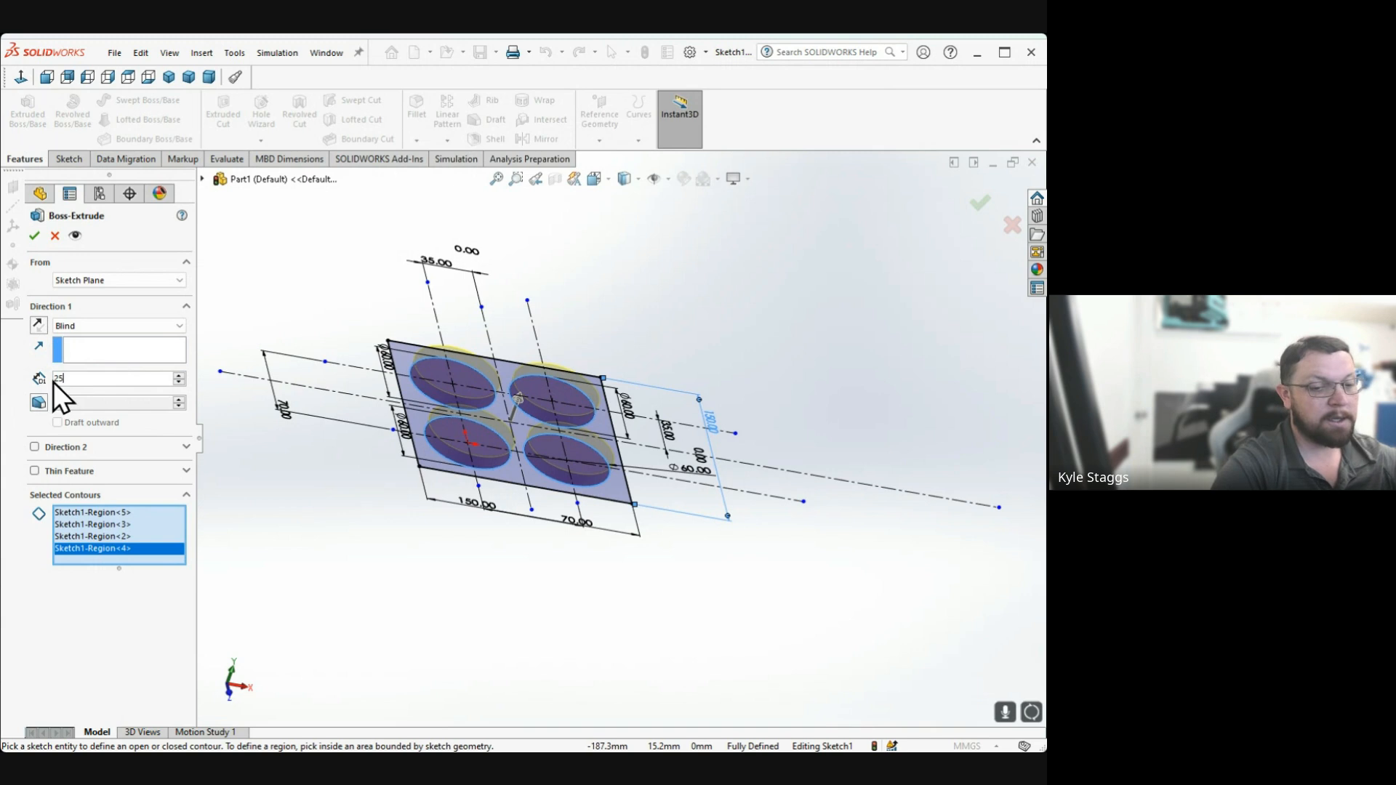
key("Return")
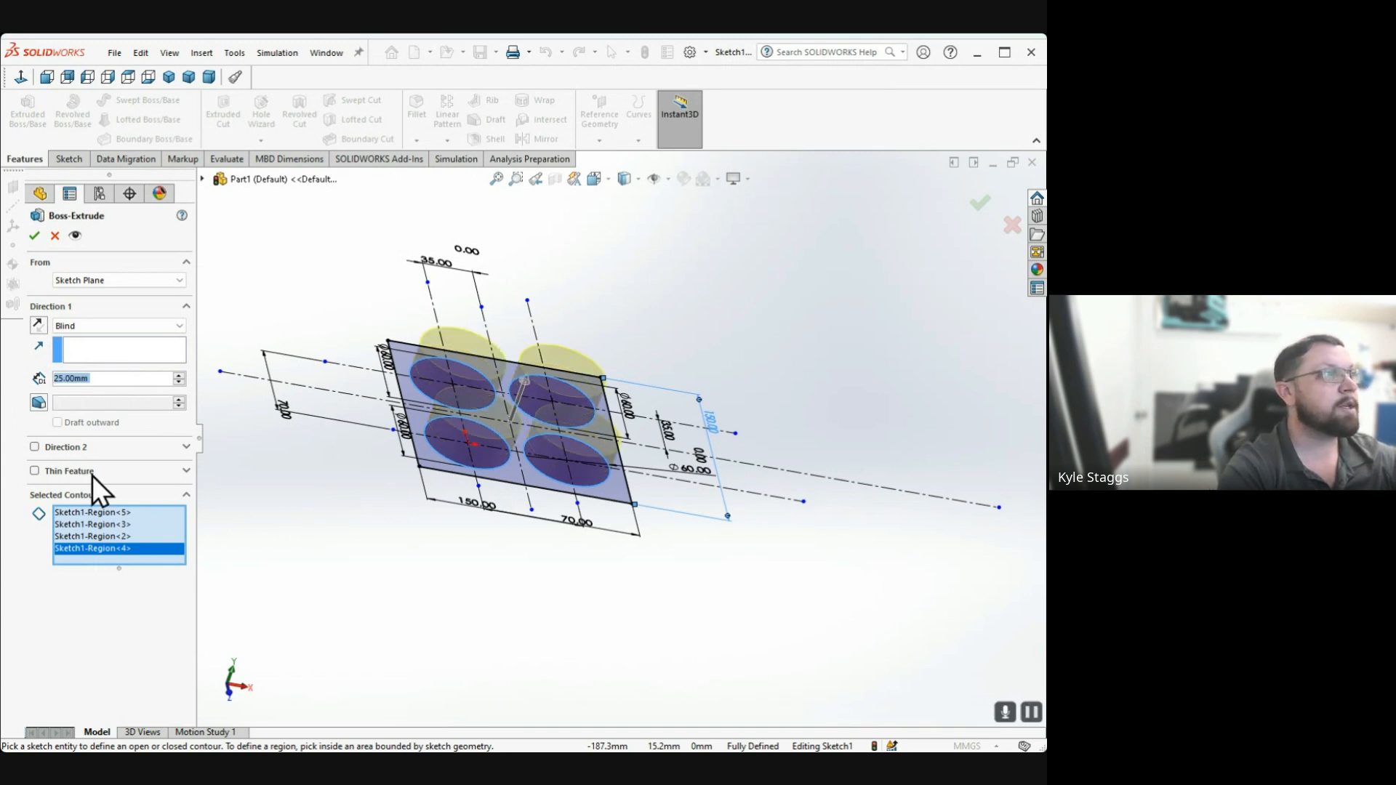
Clear the circle contours and choose only the square's region surrounding the four circles for the extrusion
right_click(146, 522)
left_click(186, 534)
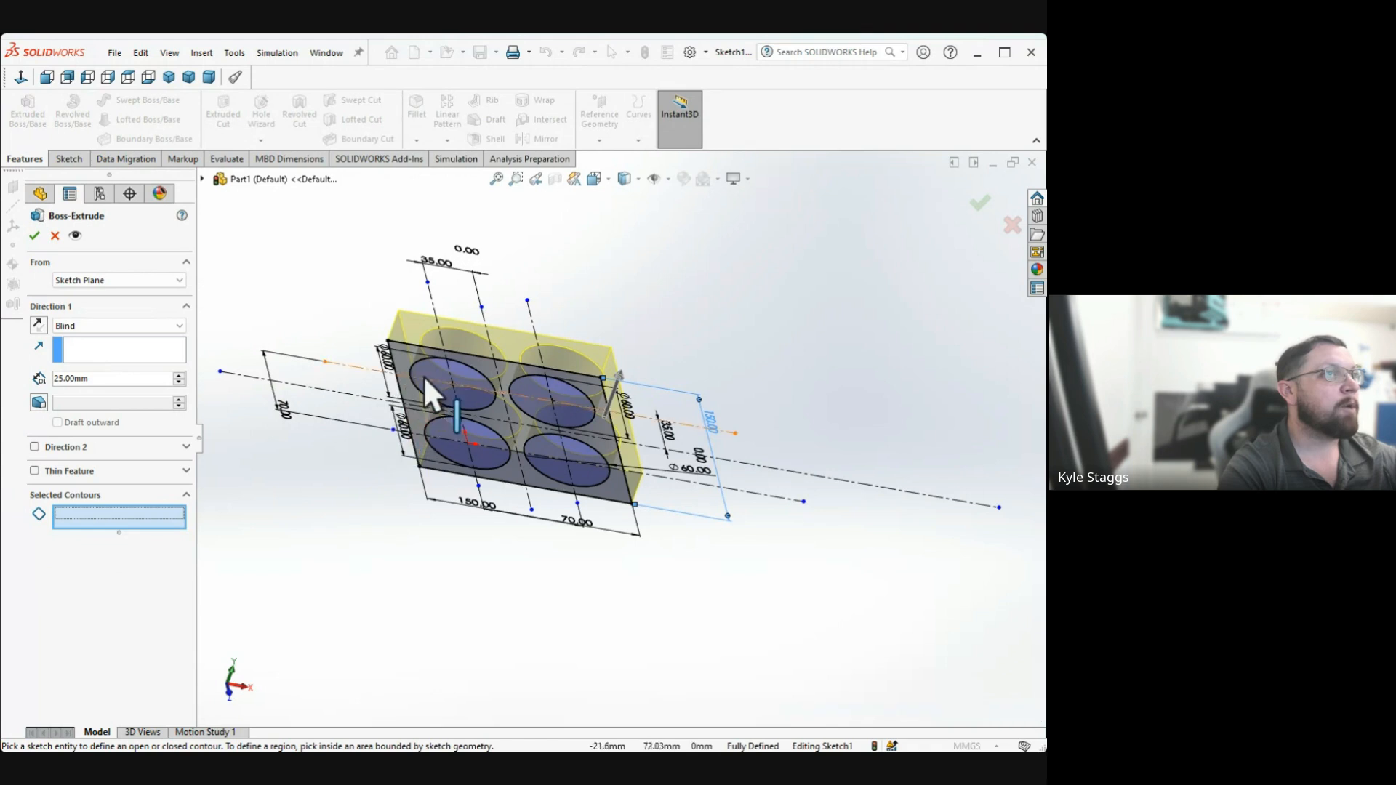
middle_click_drag(414, 400, 387, 392)
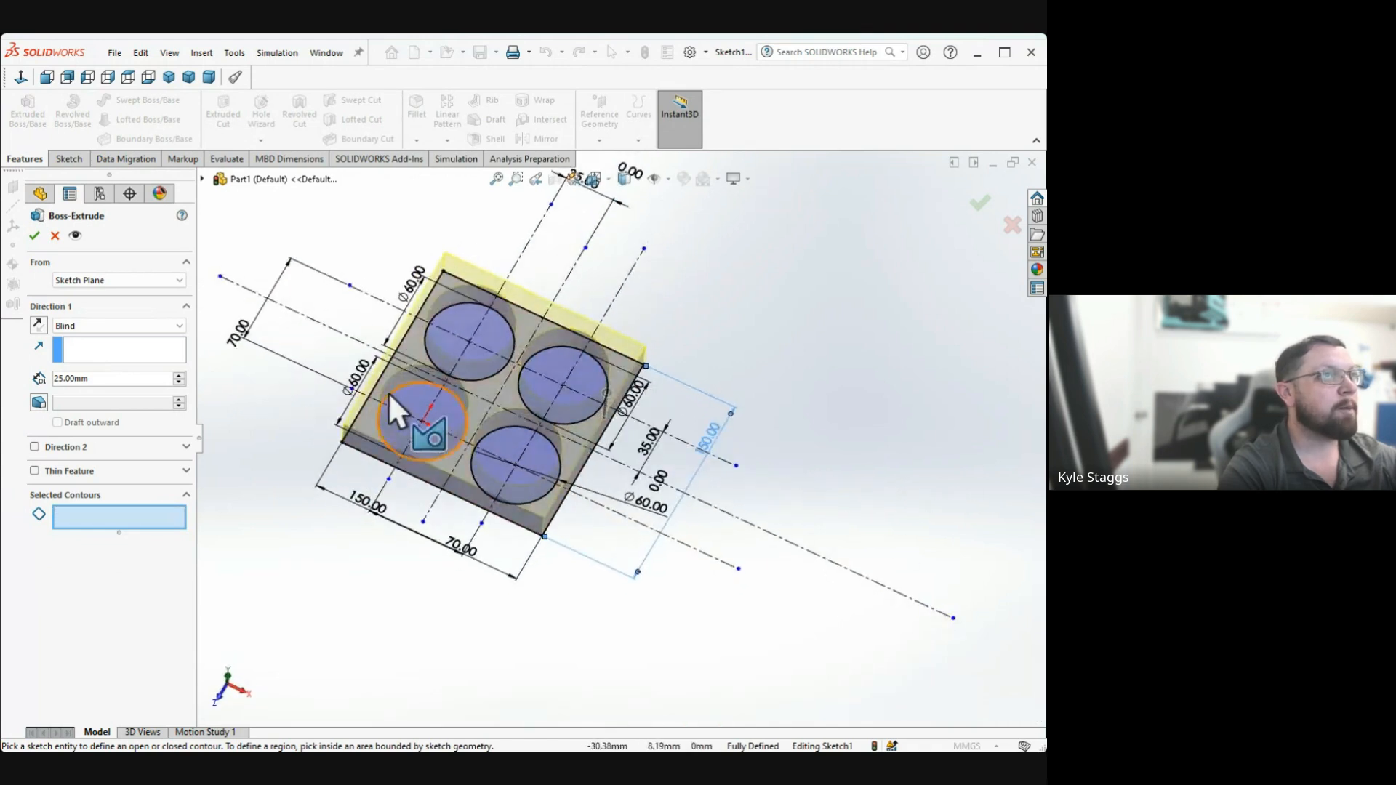
left_click(403, 355)
mouse_move(386, 535)
middle_mouse_down()
mouse_move(476, 414)
mouse_move(446, 491)
mouse_move(465, 349)
mouse_move(480, 458)
mouse_move(465, 443)
middle_mouse_up()
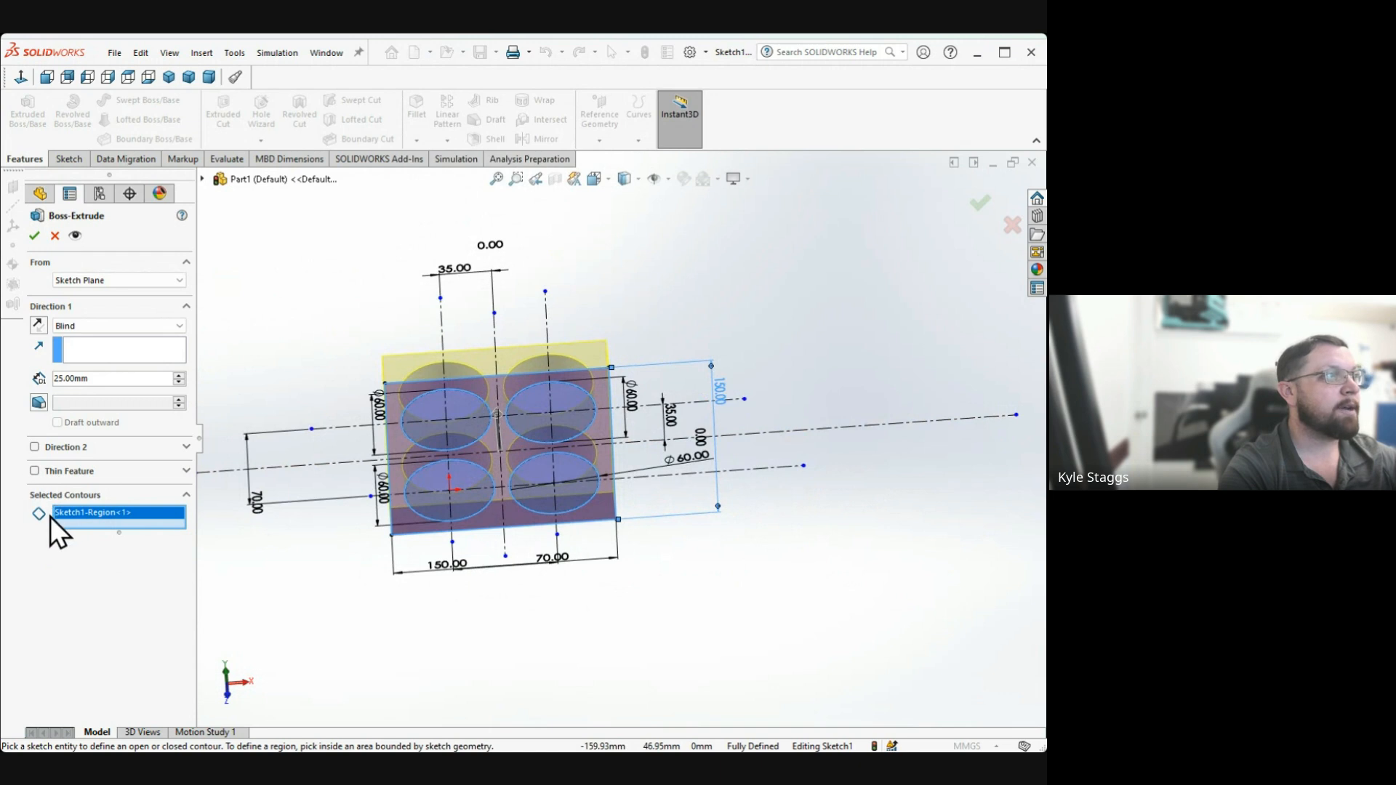
Turn on the one-direction Thin Feature option for the extrusion of the square's region
left_click(34, 471)
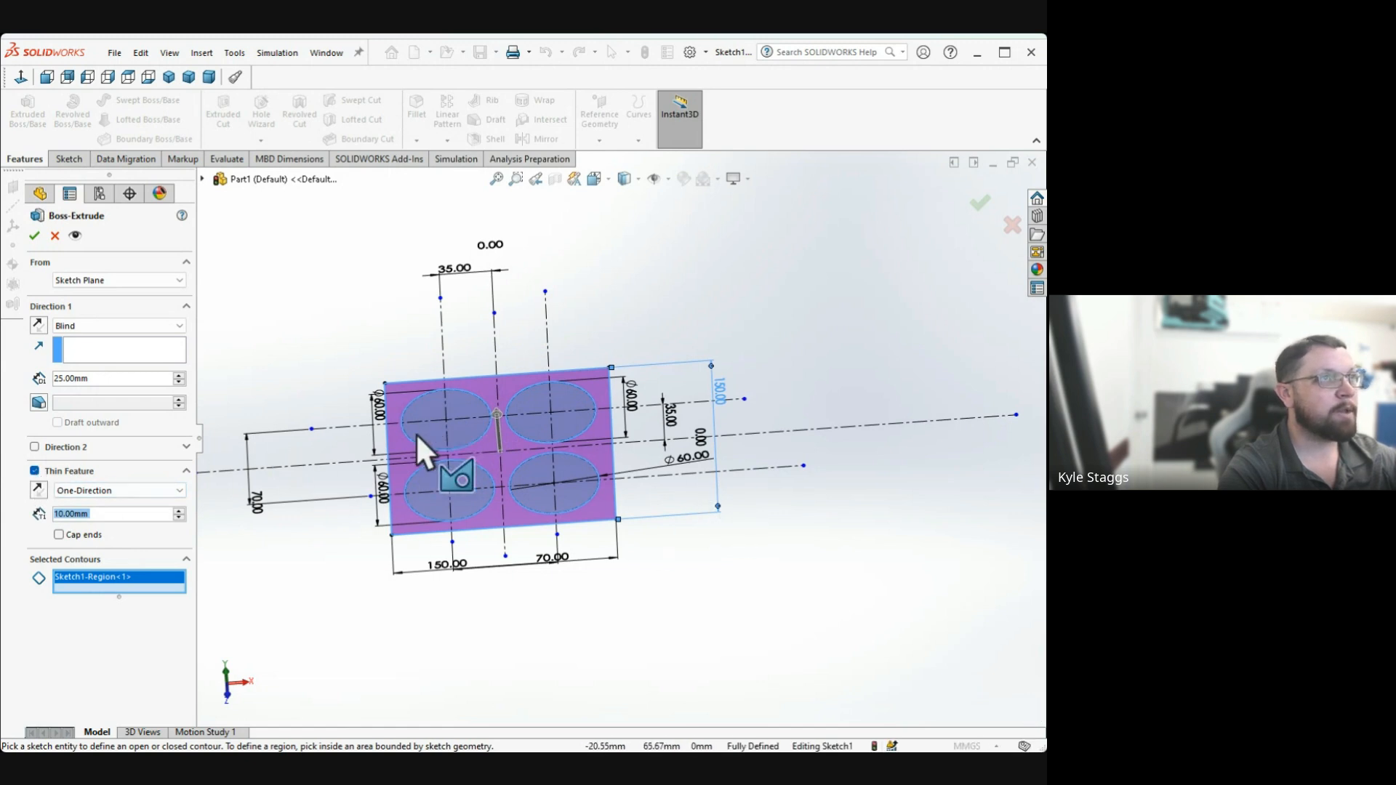
middle_click_drag(523, 473, 516, 575)
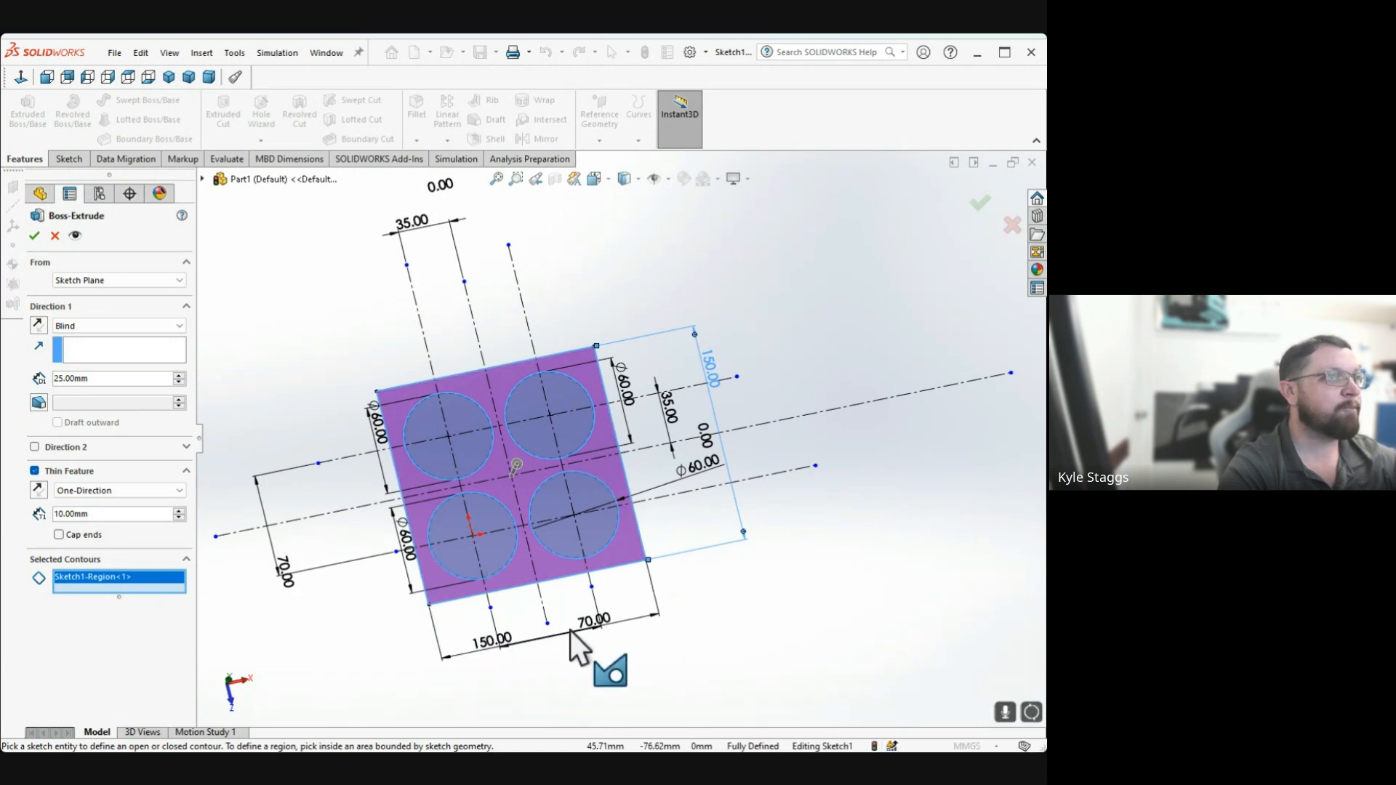
Turn off the thin feature and extrude the square region around the four circles 25 mm blind
left_click(34, 471)
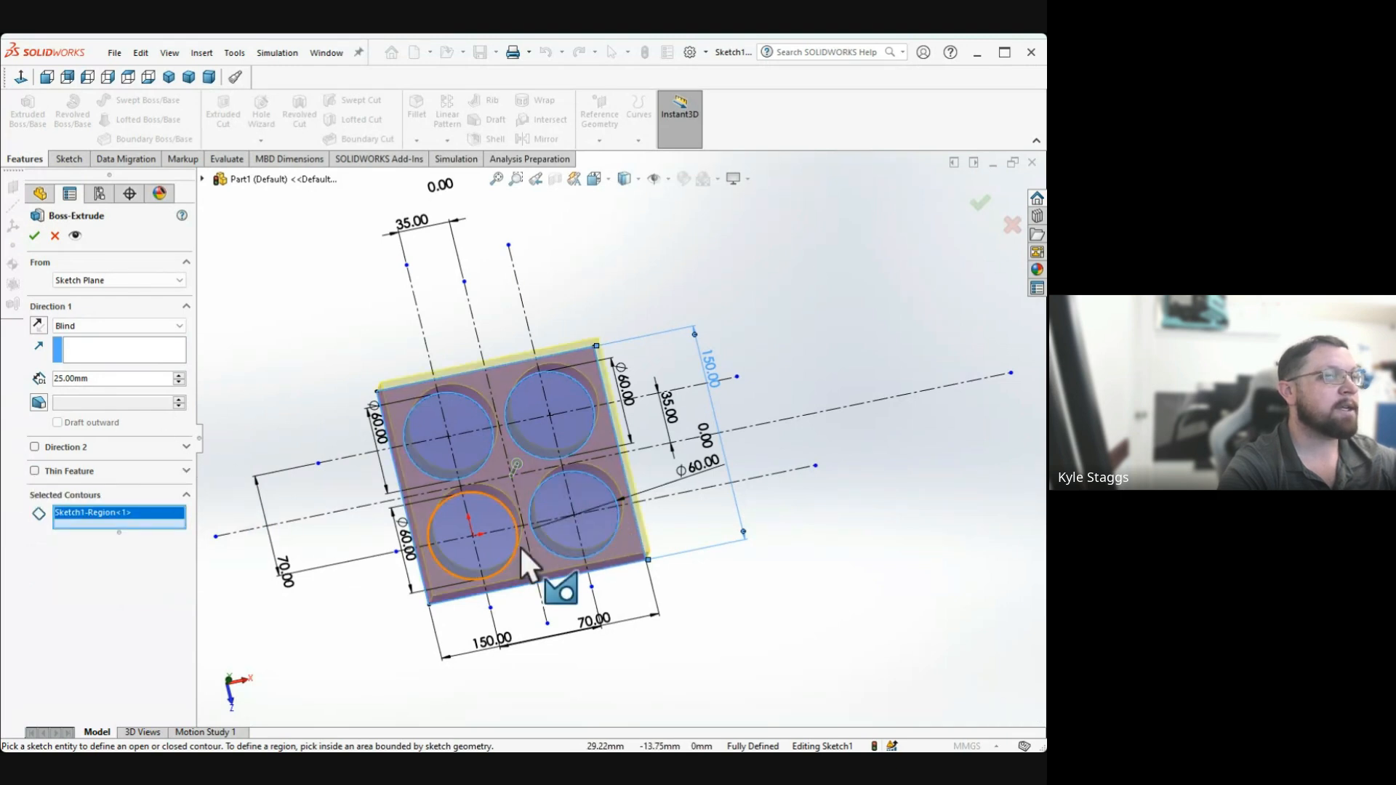
middle_click_drag(520, 544, 505, 399)
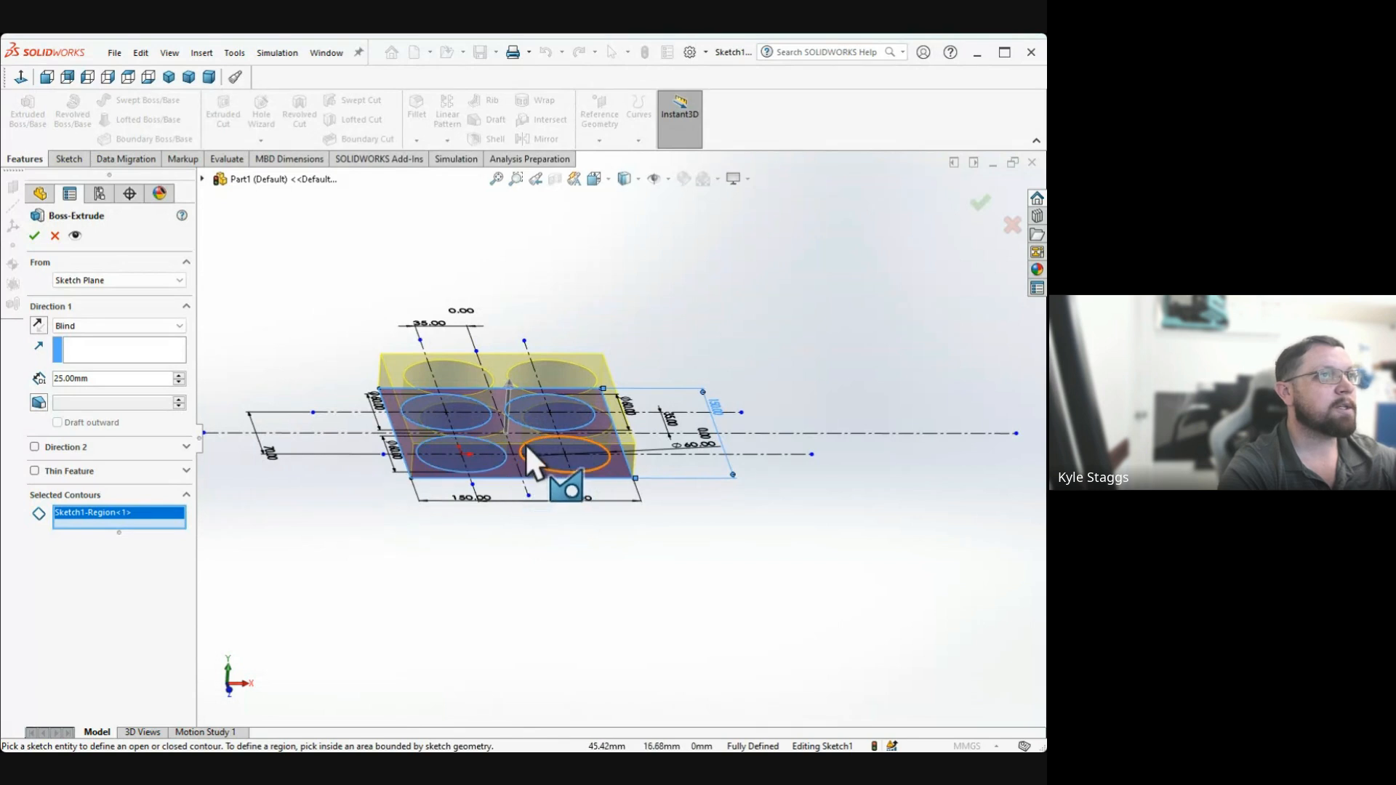
middle_click_drag(523, 436, 489, 570)
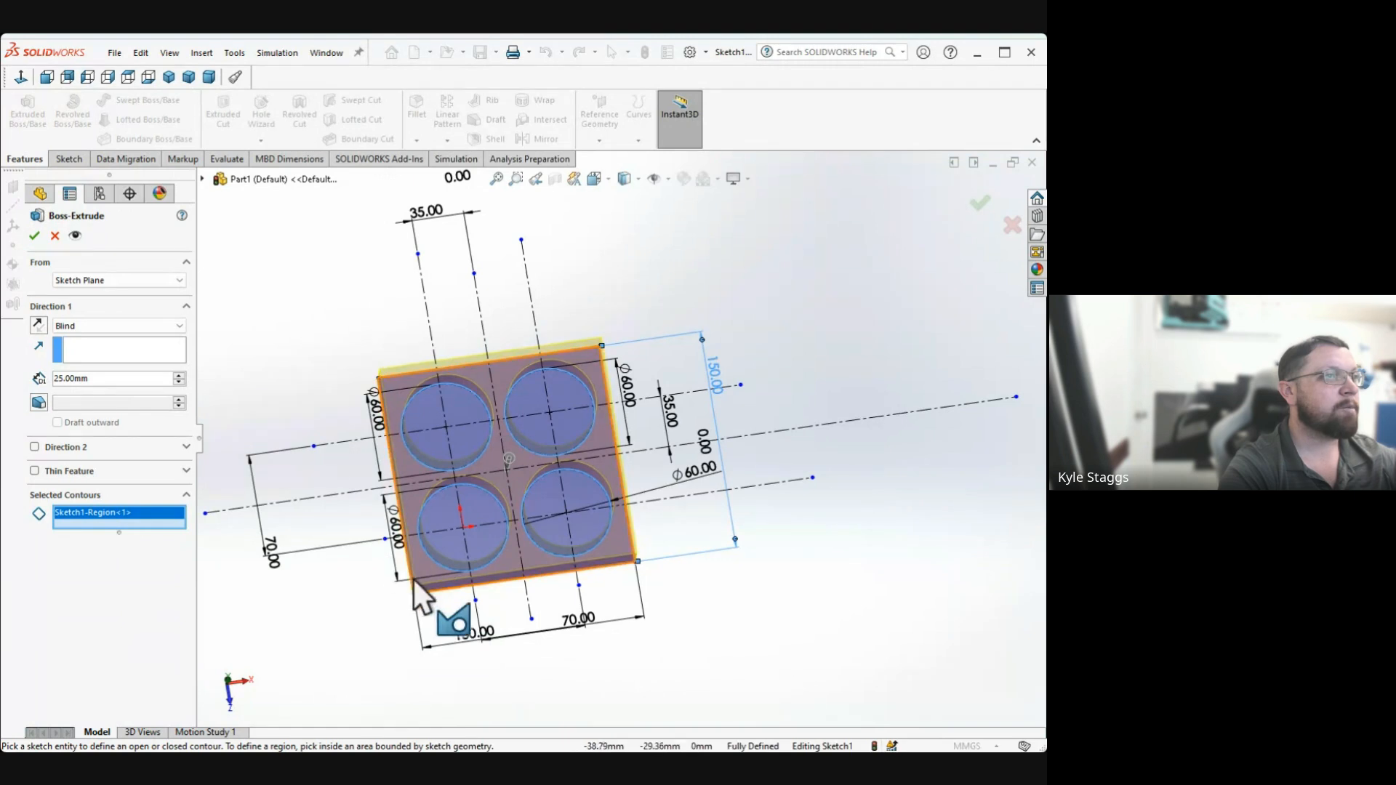
scroll(418, 578, "down", 8)
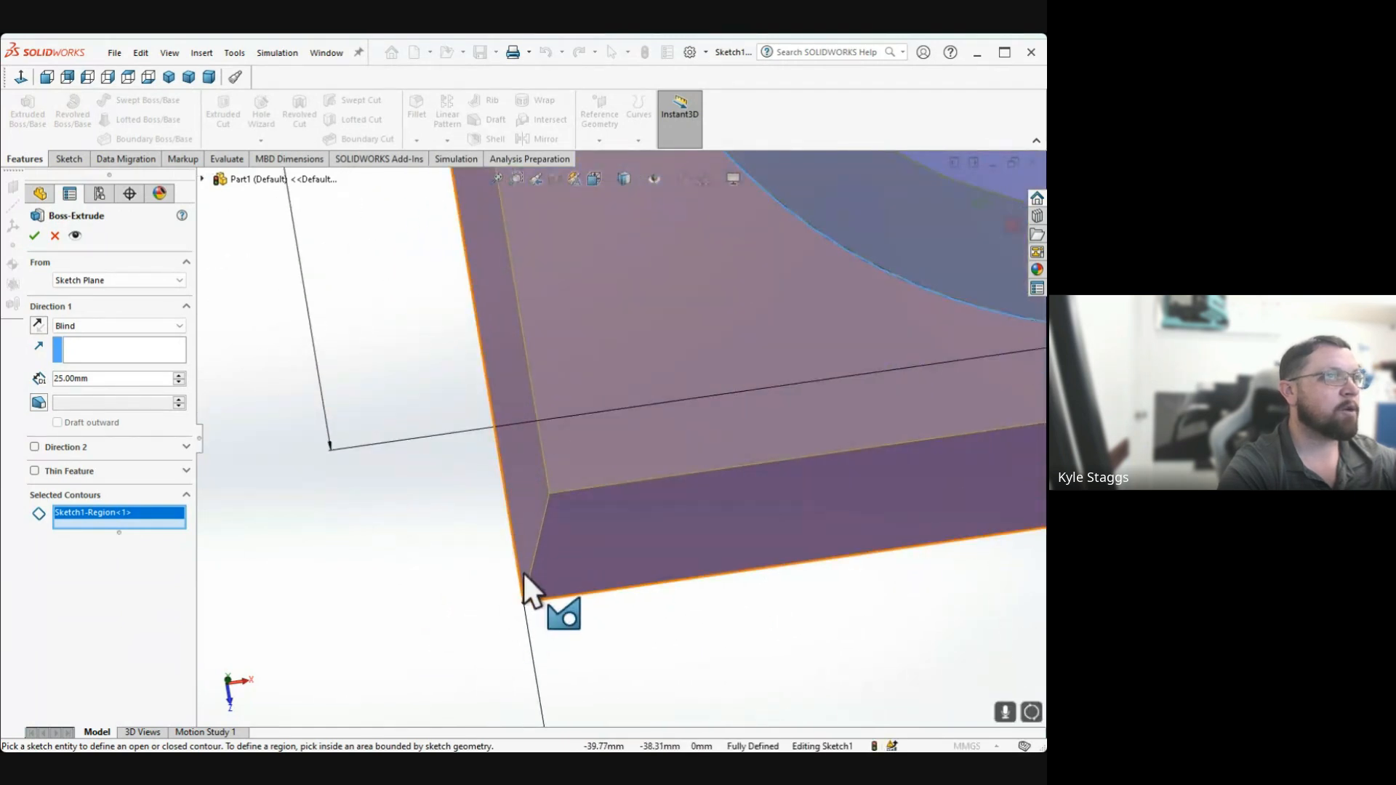
scroll(524, 576, "up", 10)
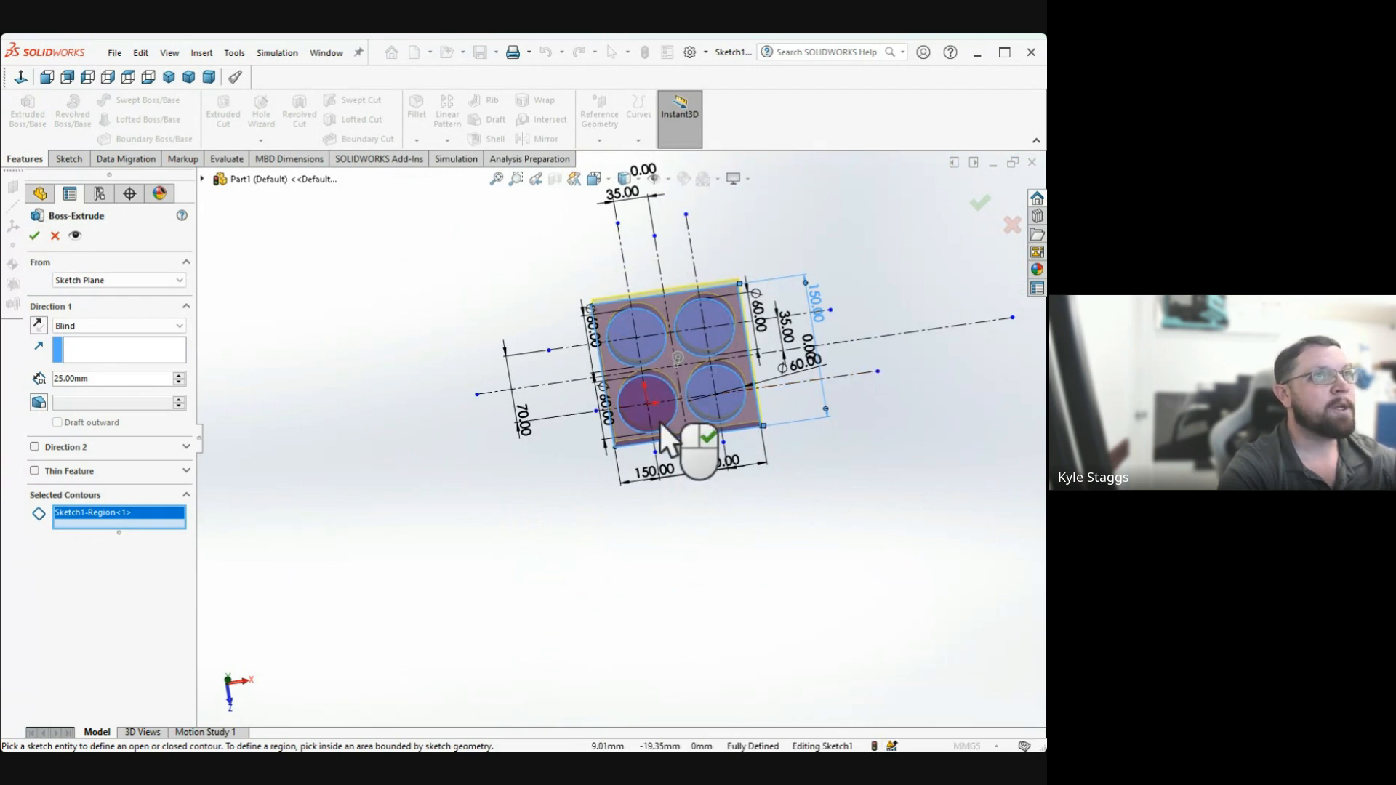
middle_click_drag(659, 421, 645, 473)
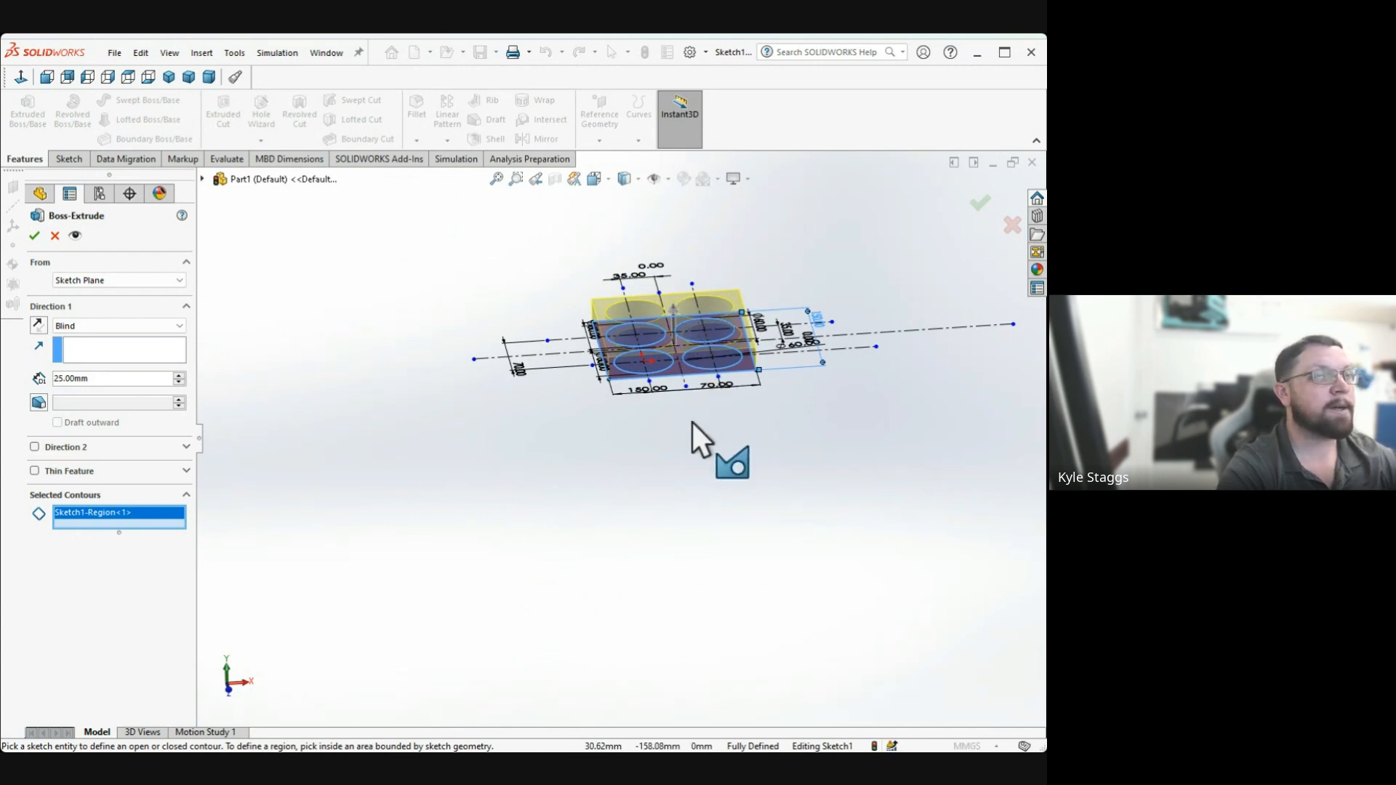
mouse_move(691, 437)
middle_mouse_down("ctrl")
mouse_move(673, 492)
mouse_move(549, 627)
mouse_move(615, 575)
mouse_move(602, 592)
mouse_move(692, 493)
mouse_move(524, 511)
mouse_move(692, 536)
mouse_move(598, 427)
mouse_move(564, 617)
mouse_move(818, 493)
mouse_move(487, 592)
mouse_move(723, 530)
mouse_move(582, 586)
mouse_move(706, 525)
mouse_move(498, 555)
mouse_move(613, 539)
mouse_move(679, 552)
mouse_move(645, 545)
middle_mouse_up("ctrl")
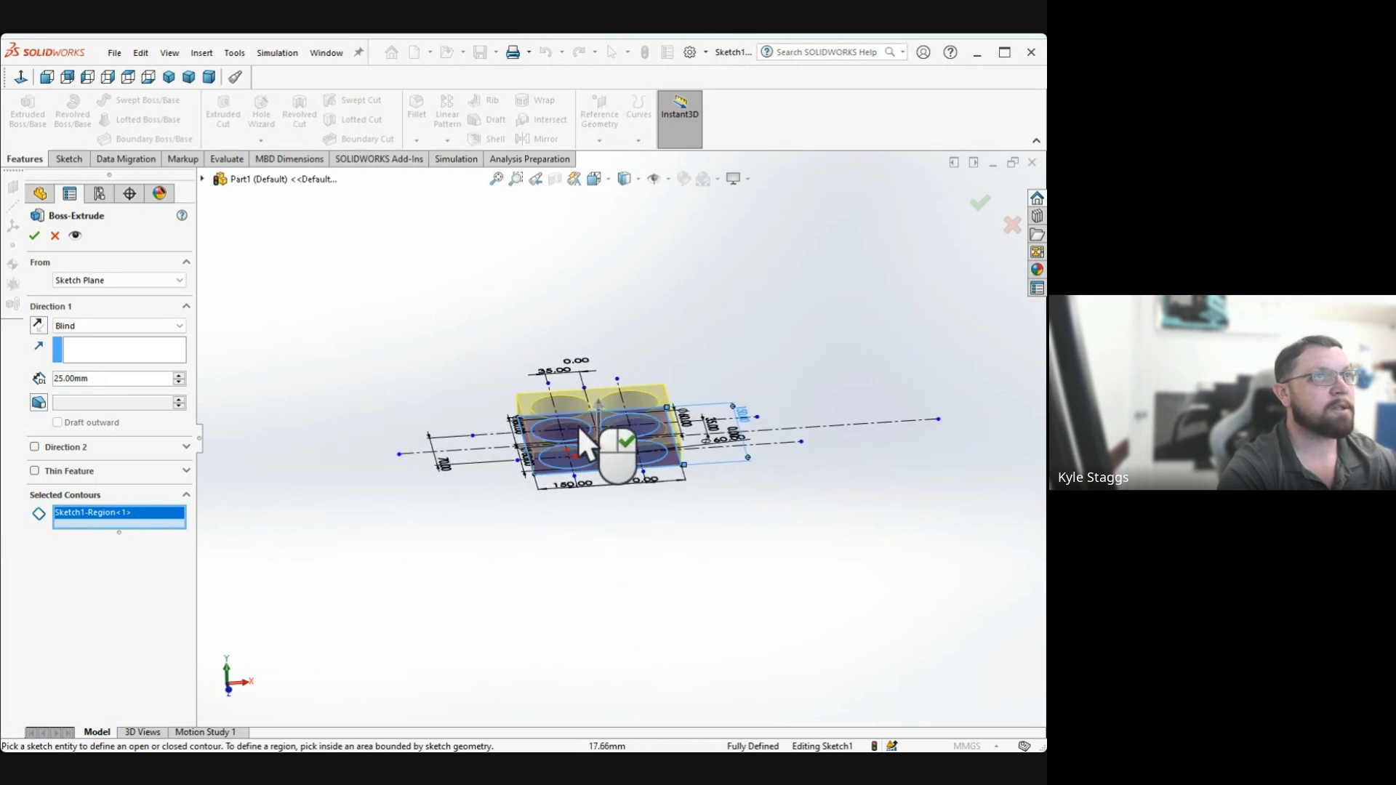
scroll(595, 430, "down", 5)
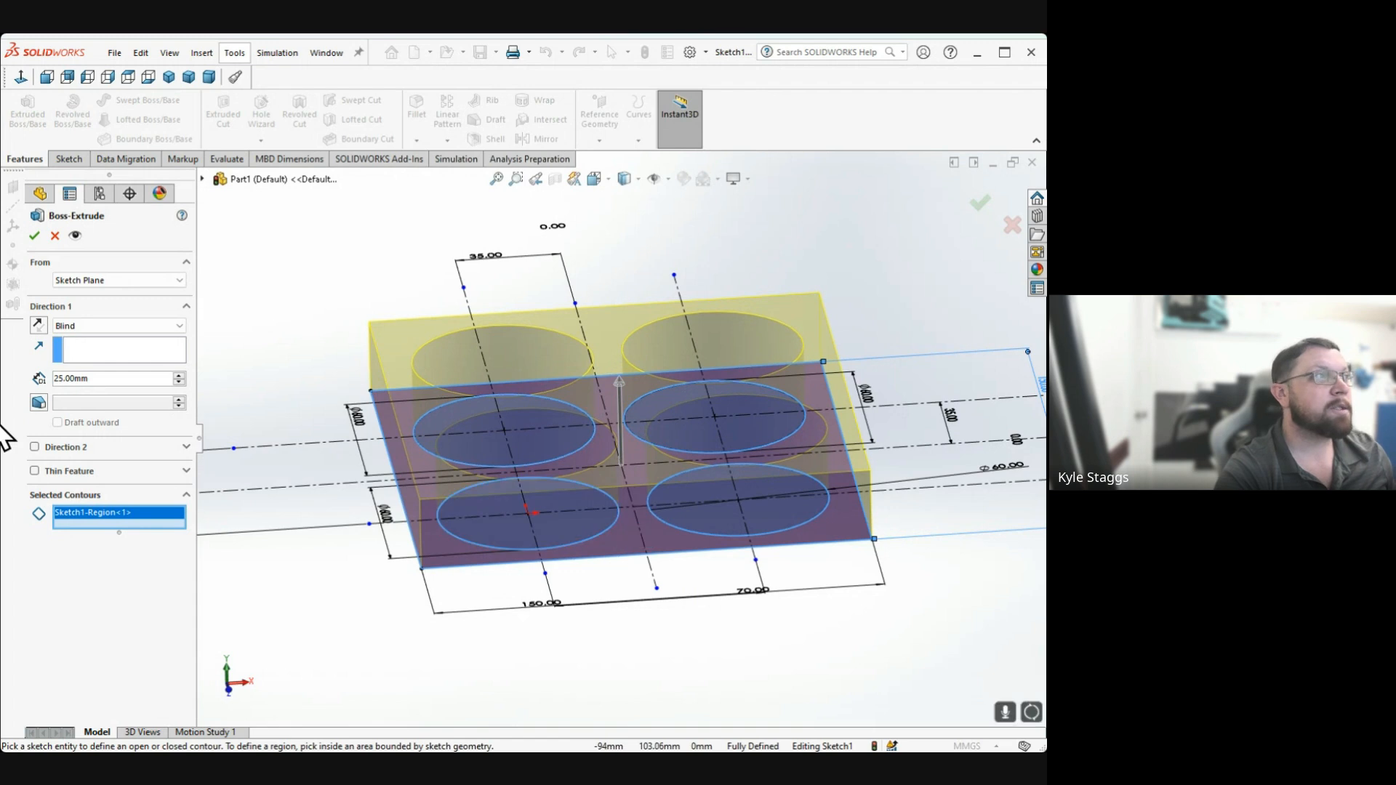
left_click(34, 235)
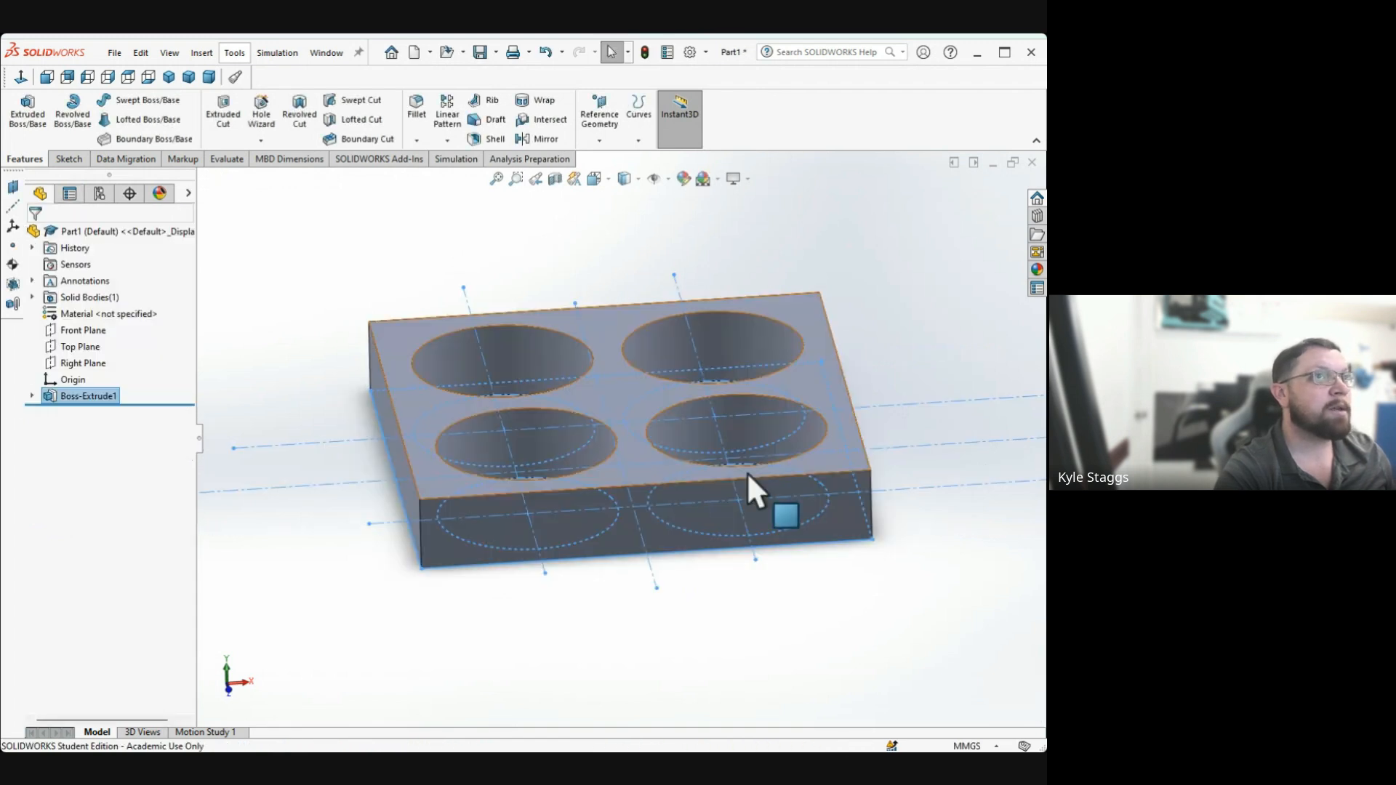
Examine the extruded block and its four circular holes from above and below, with the feature deselected
middle_click_drag(654, 452, 578, 363)
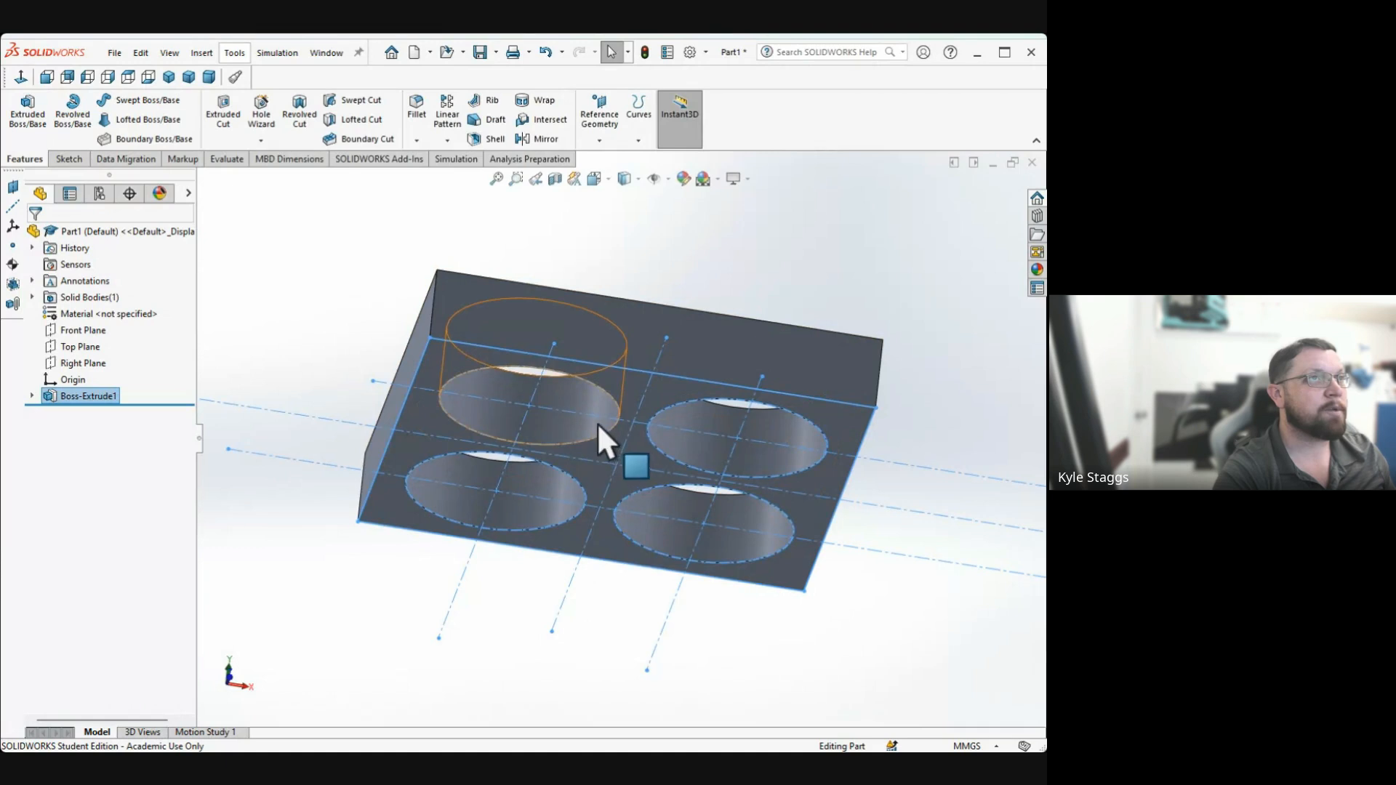
middle_click_drag(599, 436, 574, 578)
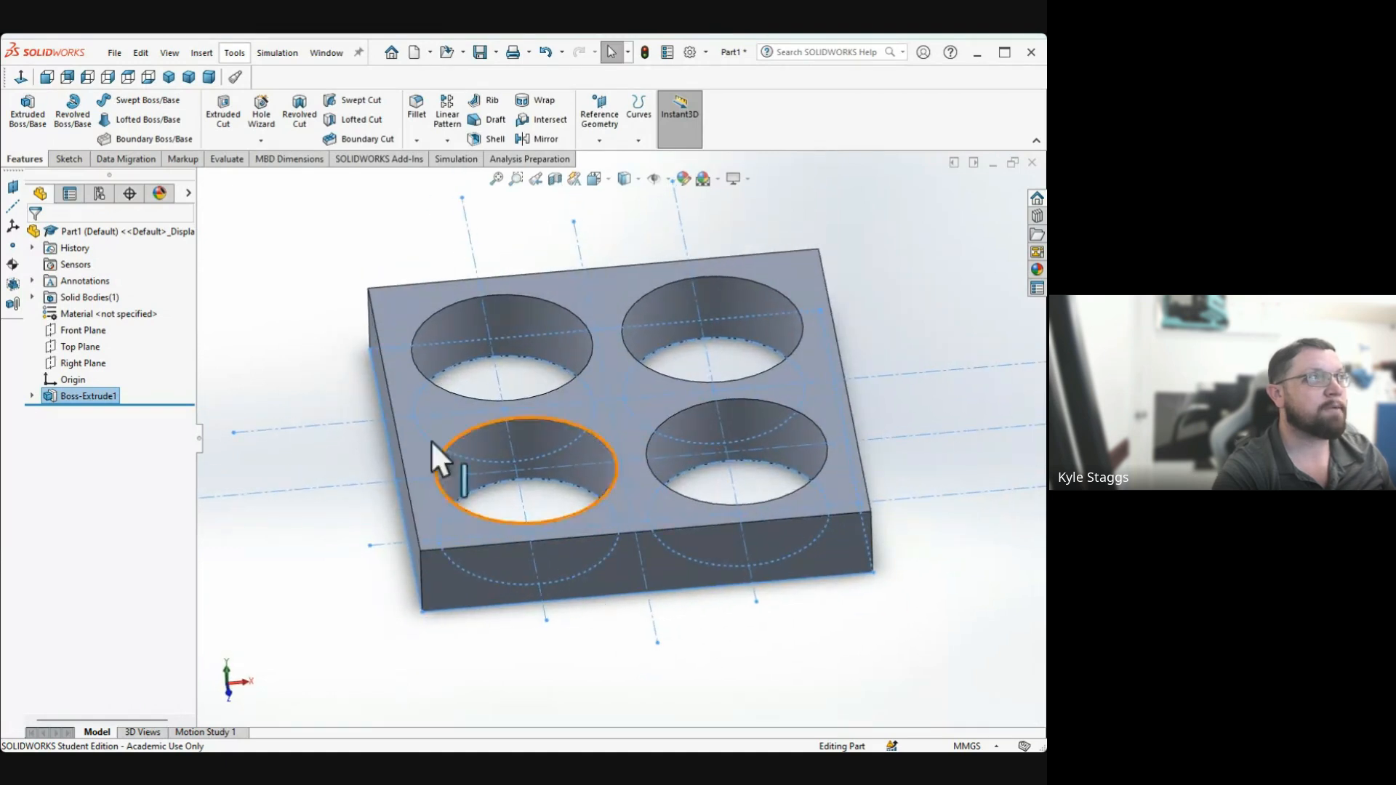
mouse_move(622, 514)
middle_mouse_down()
mouse_move(635, 359)
mouse_move(652, 350)
mouse_move(664, 364)
mouse_move(599, 410)
mouse_move(588, 488)
mouse_move(592, 411)
mouse_move(623, 517)
mouse_move(623, 494)
middle_mouse_up()
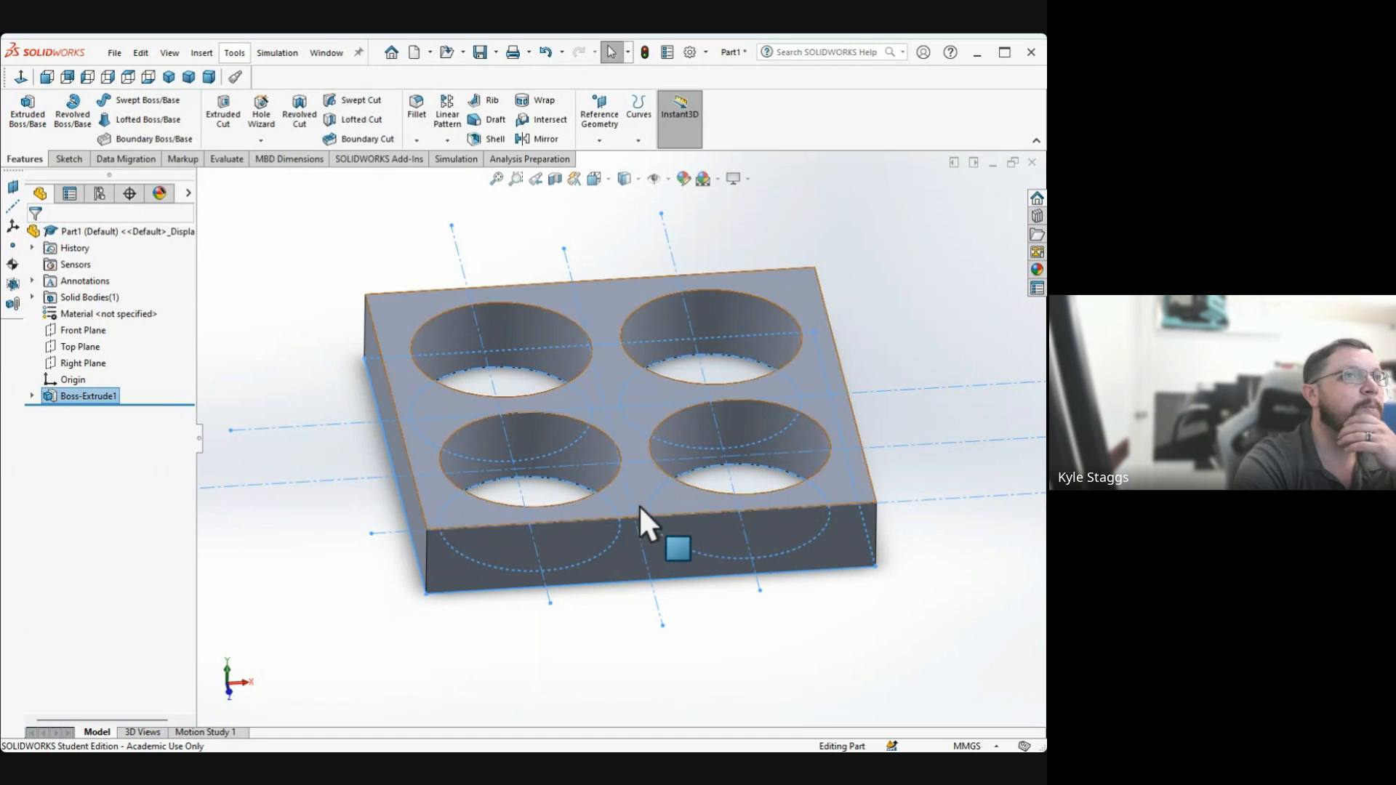
mouse_move(639, 505)
middle_mouse_down()
mouse_move(601, 532)
mouse_move(624, 525)
middle_mouse_up()
scroll(624, 525, "up", 3)
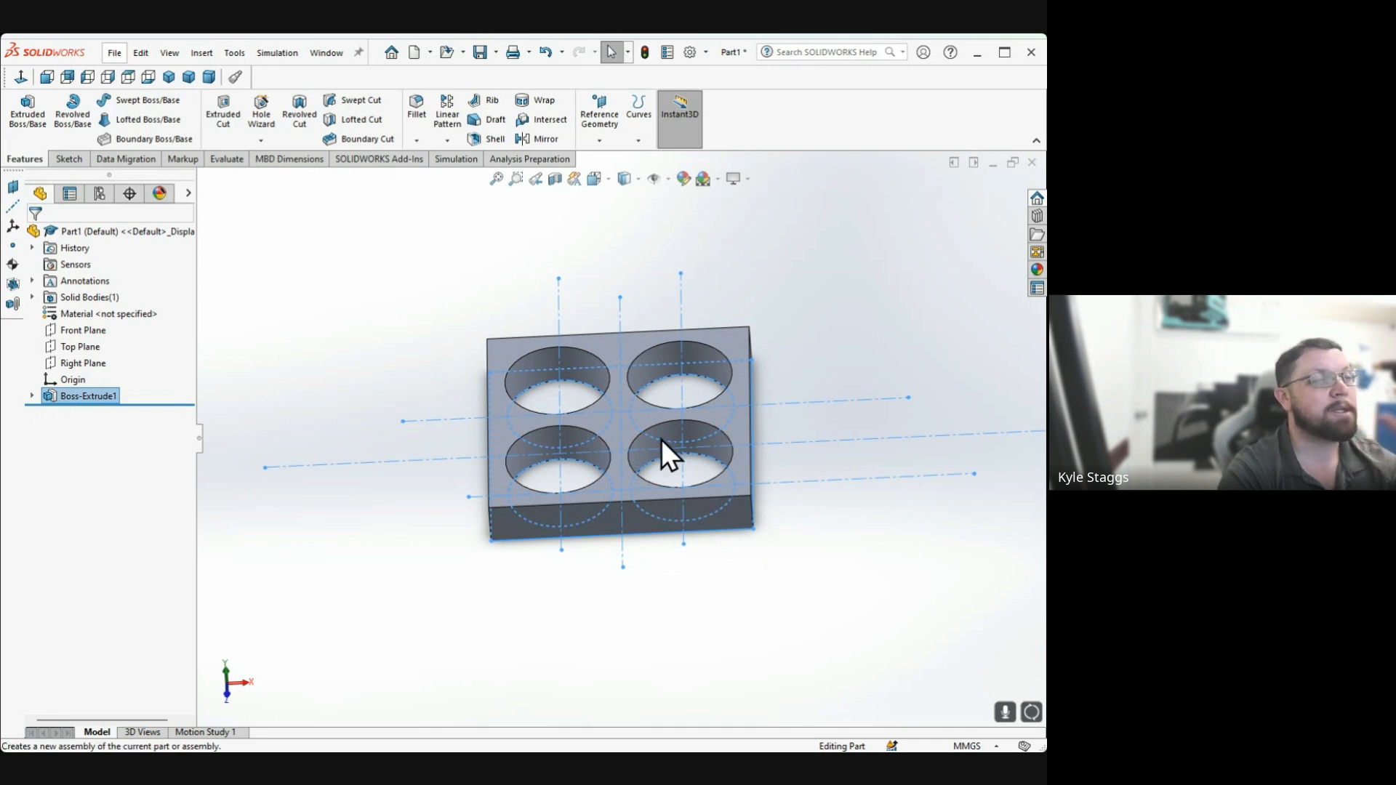
left_click(448, 283)
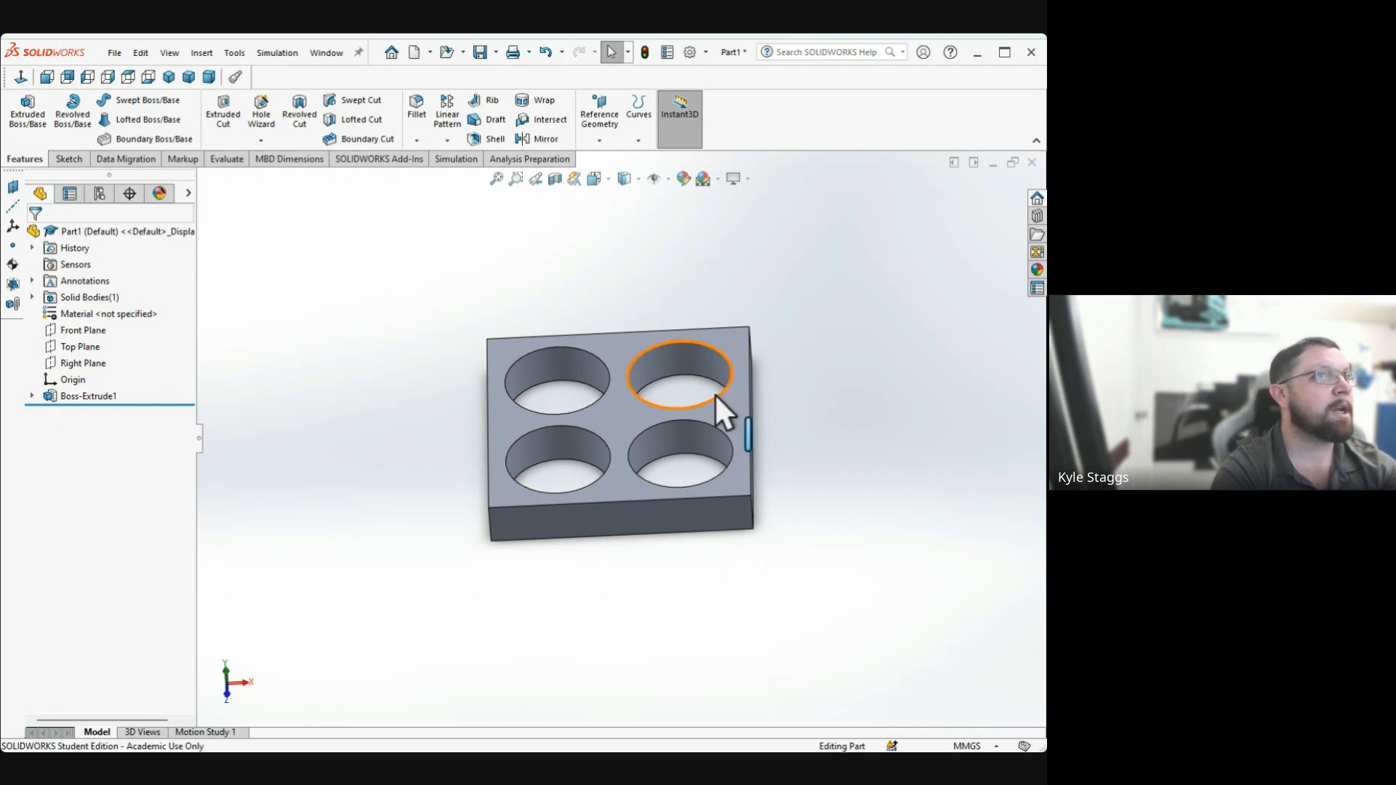
middle_click_drag(597, 372, 634, 408)
middle_click_drag(621, 356, 639, 396)
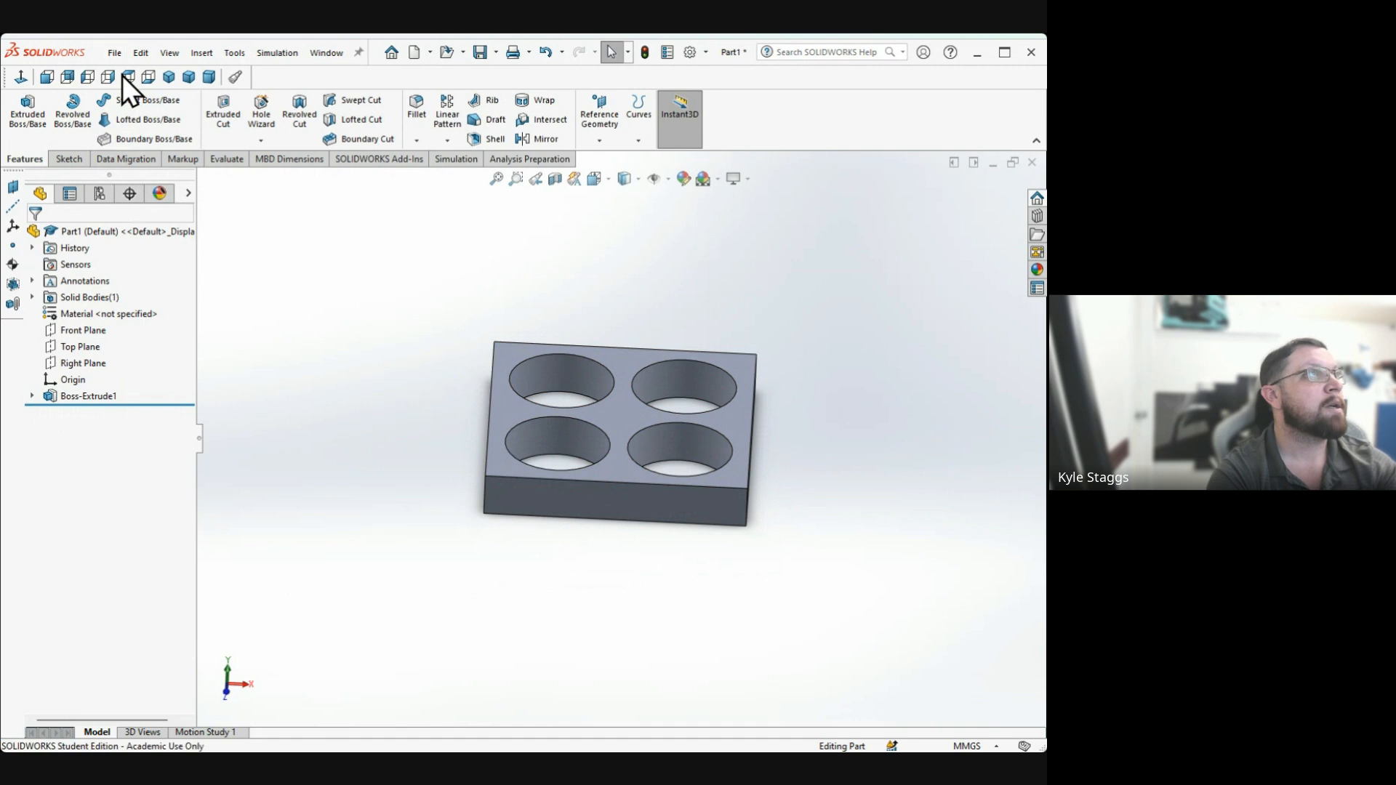
Create a new, empty part document
double_click(414, 383)
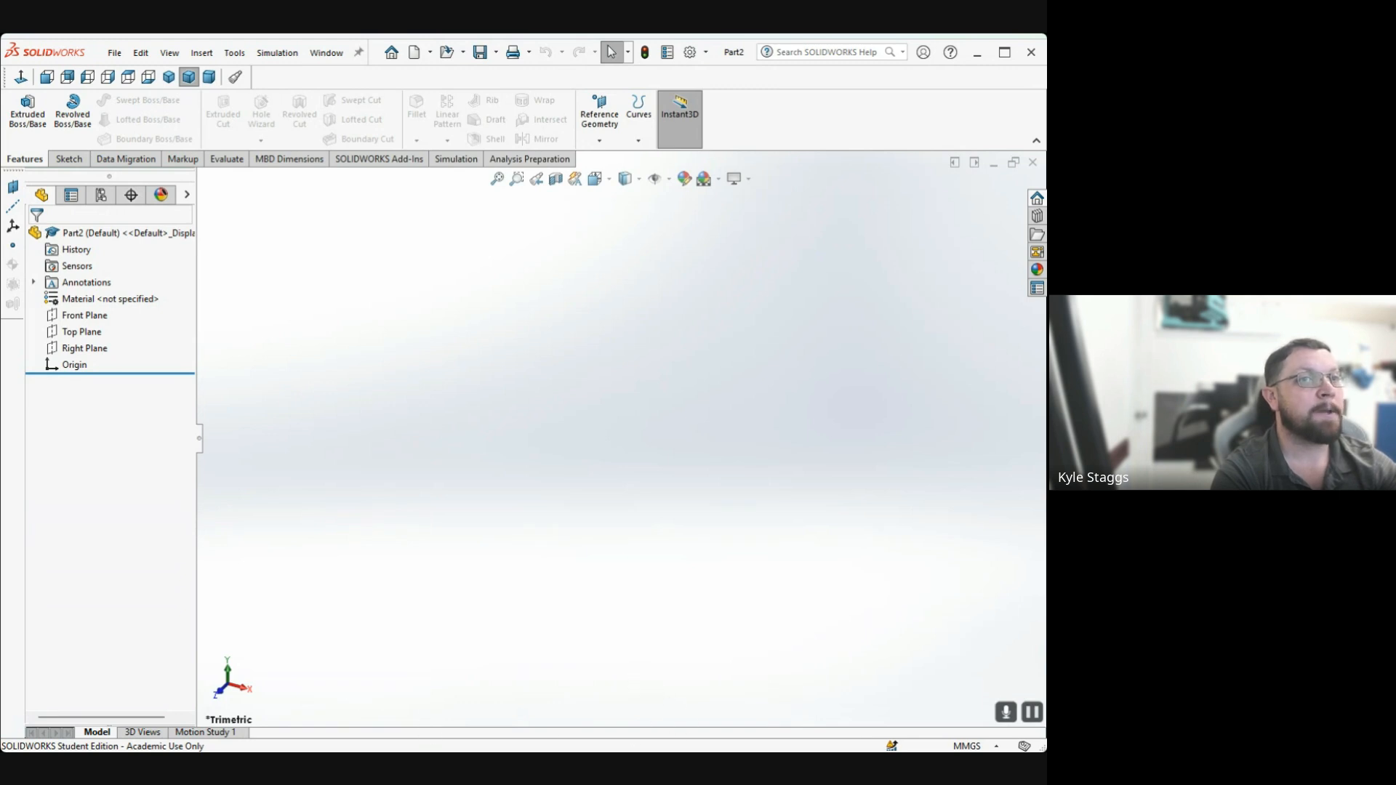
left_click(813, 664)
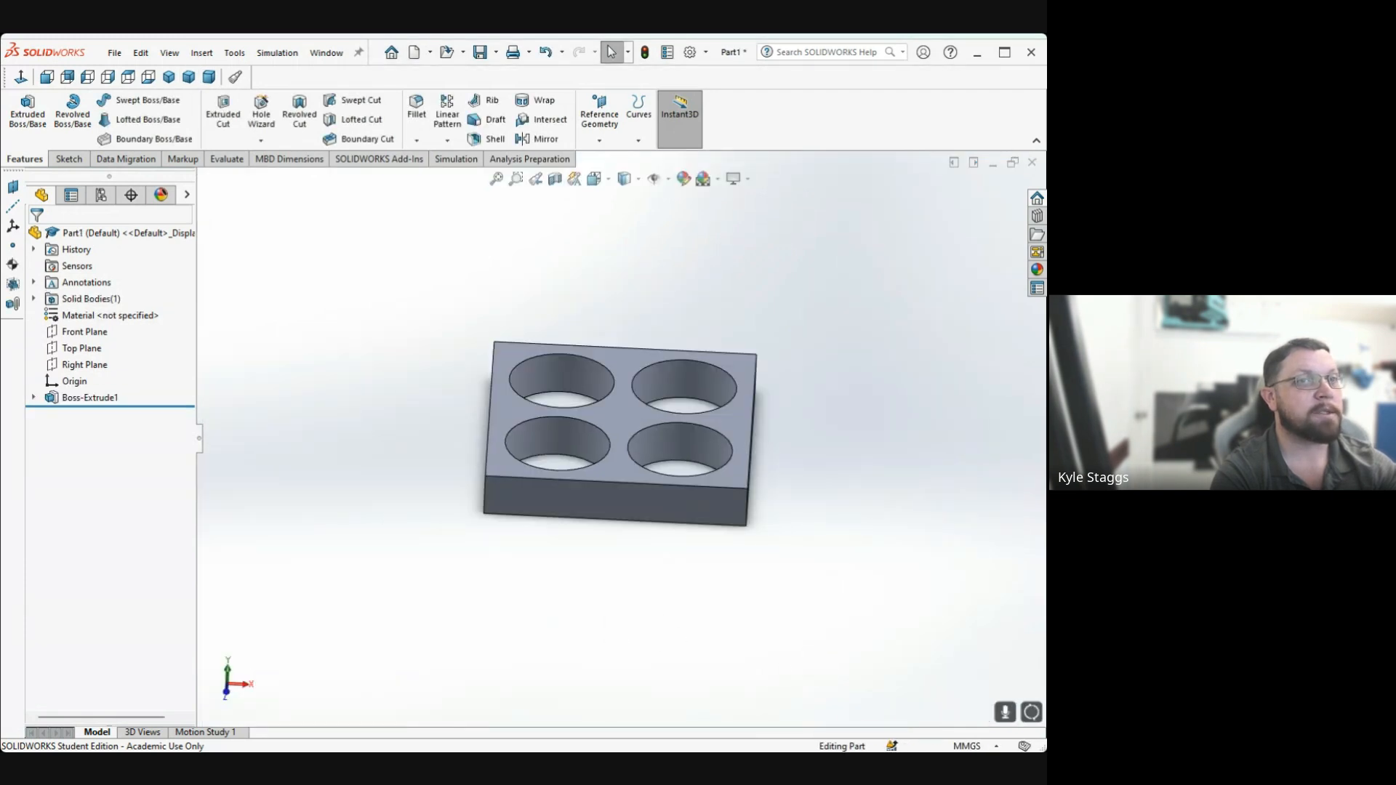
key("ctrl+n")
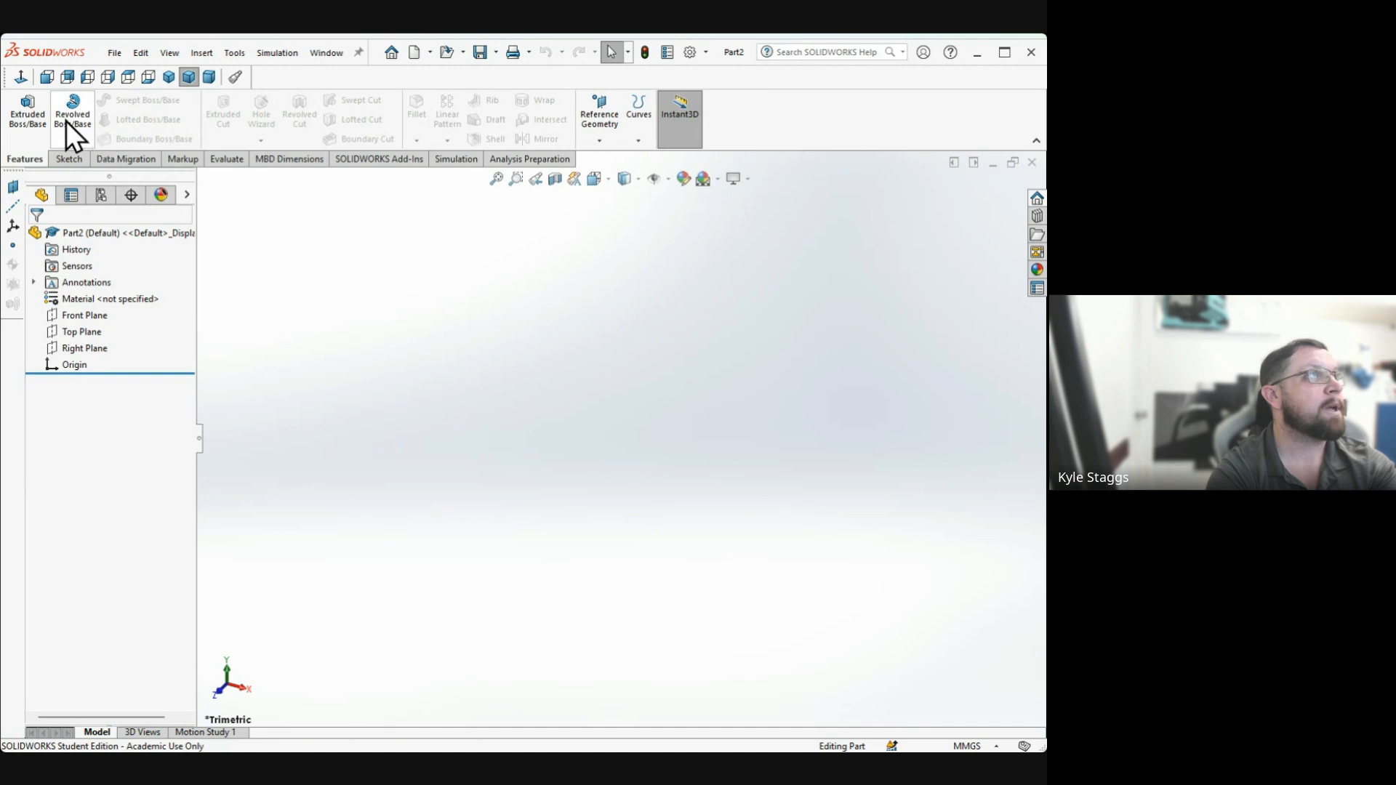
Start a sketch on the Front Plane and draw a circle of about 27.5 mm radius centered on the origin
left_click(72, 165)
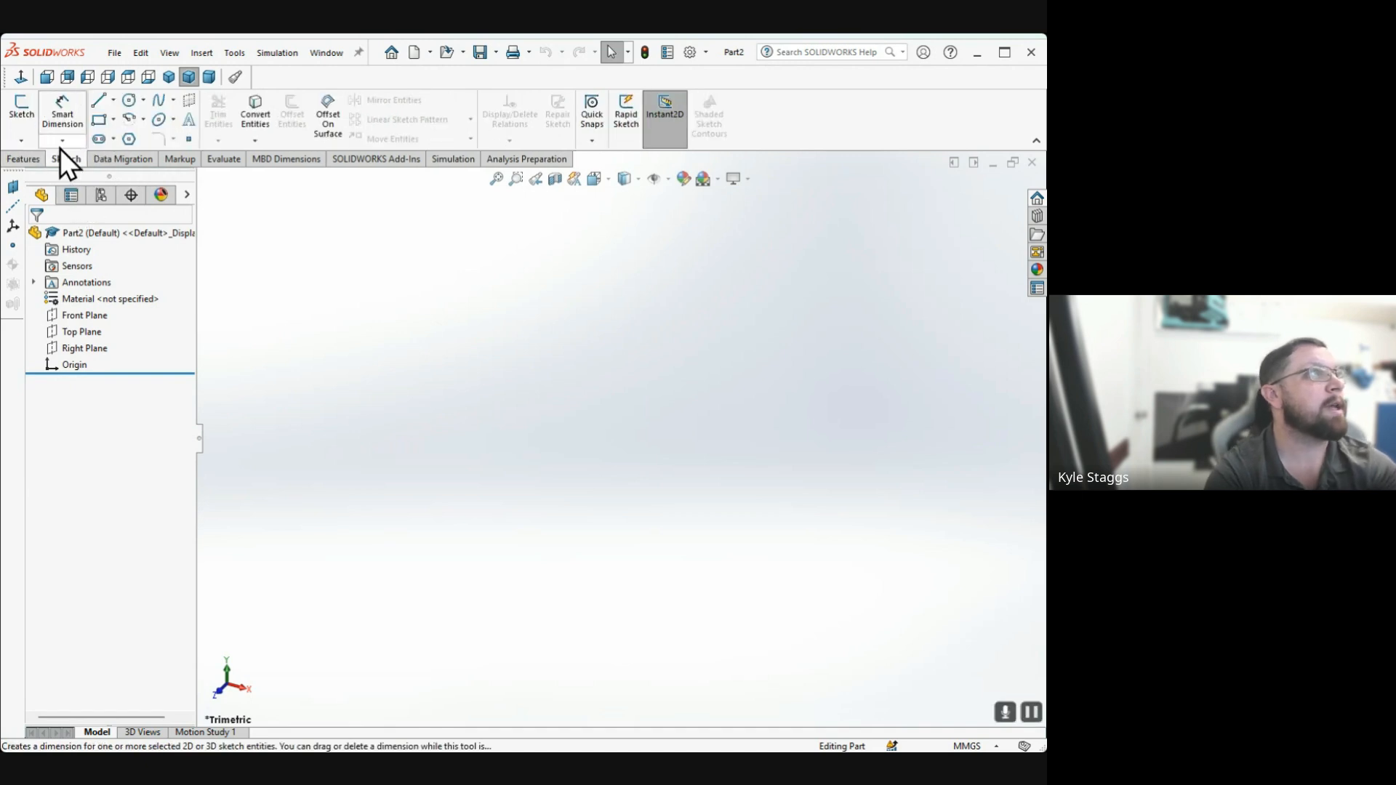
left_click(20, 112)
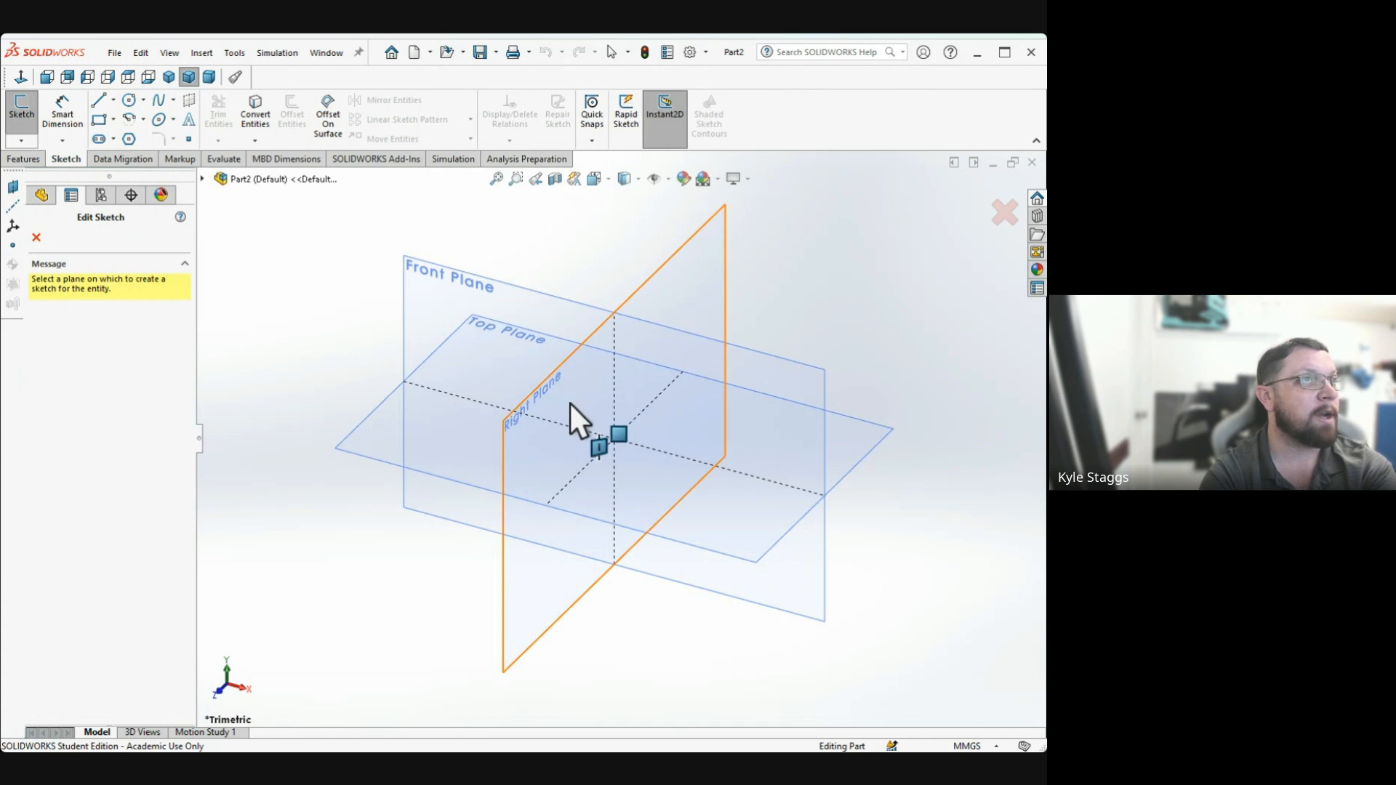
left_click(421, 303)
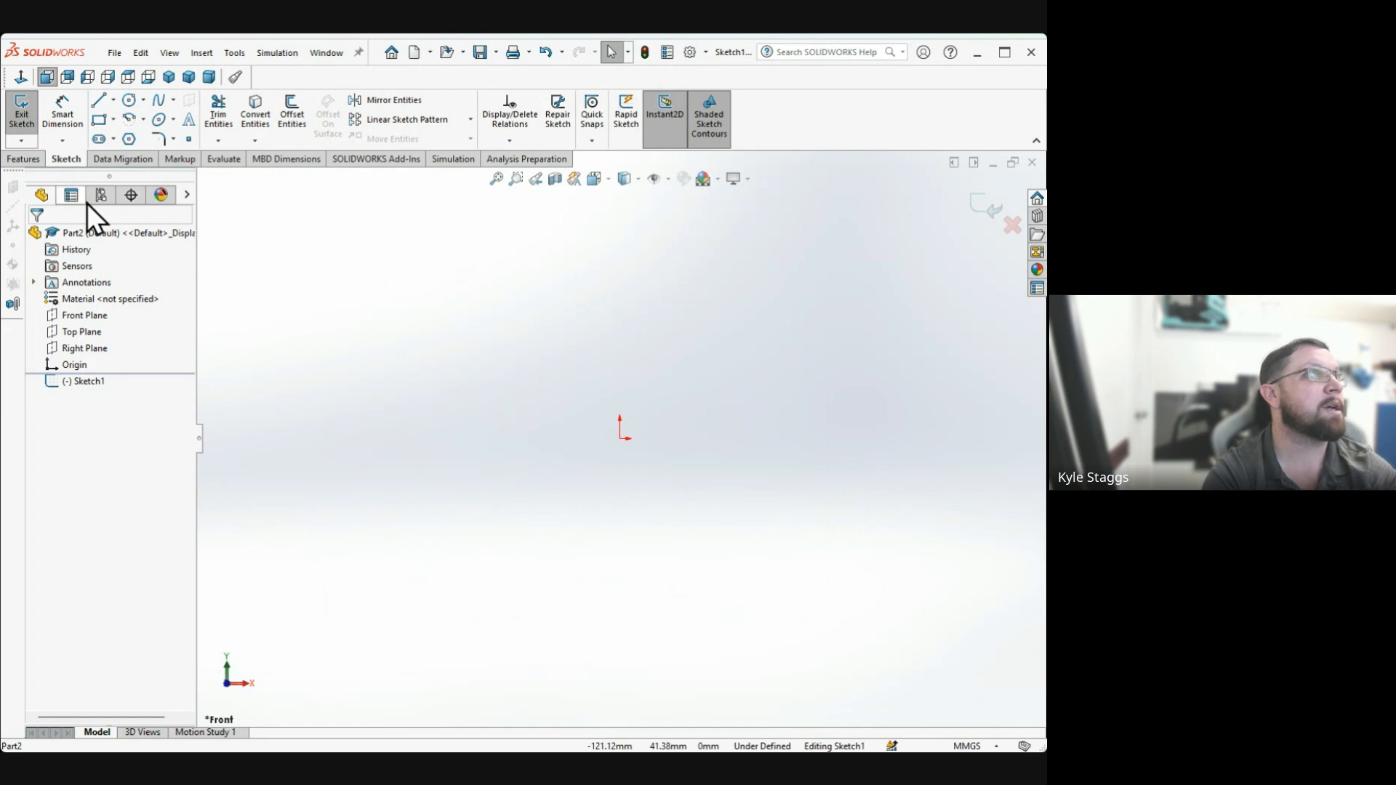
left_click(128, 101)
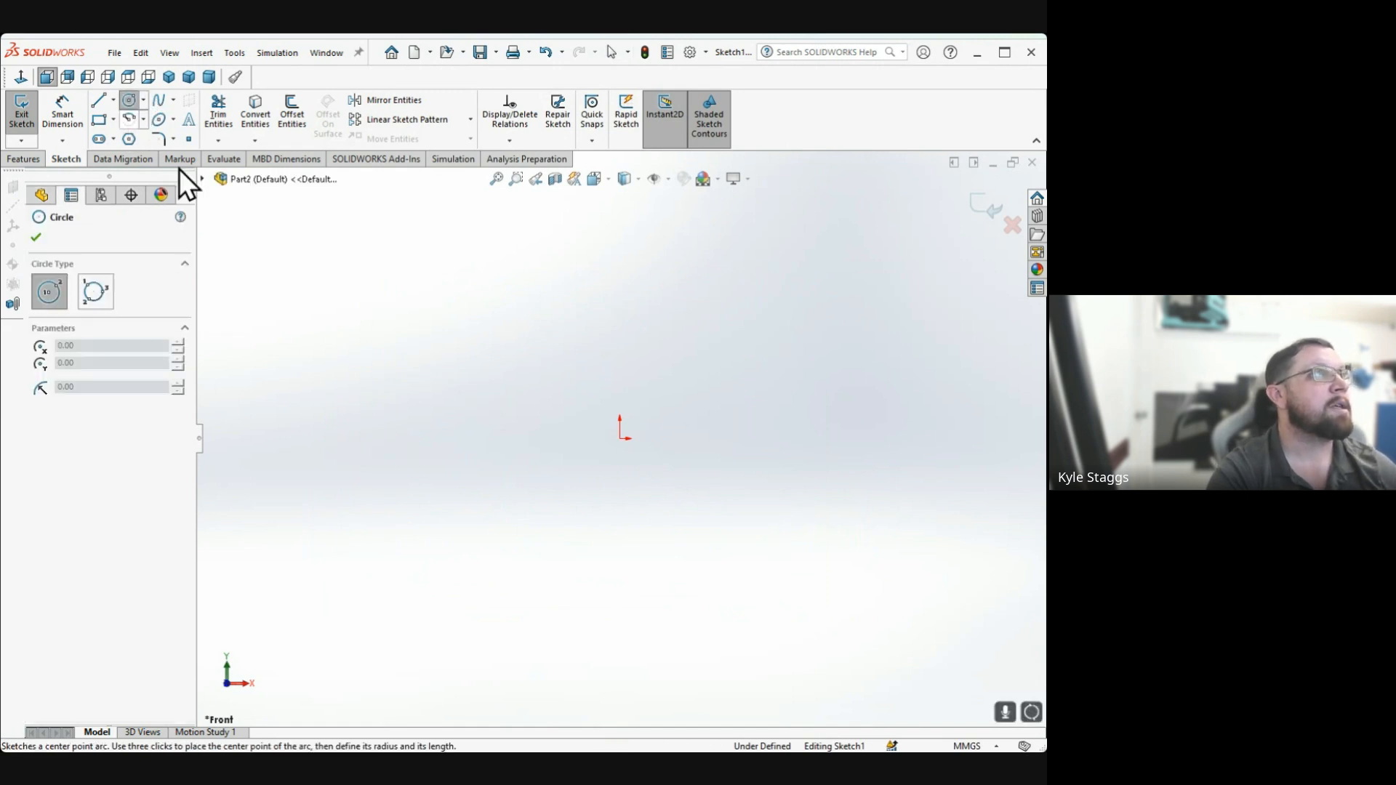
left_click(619, 438)
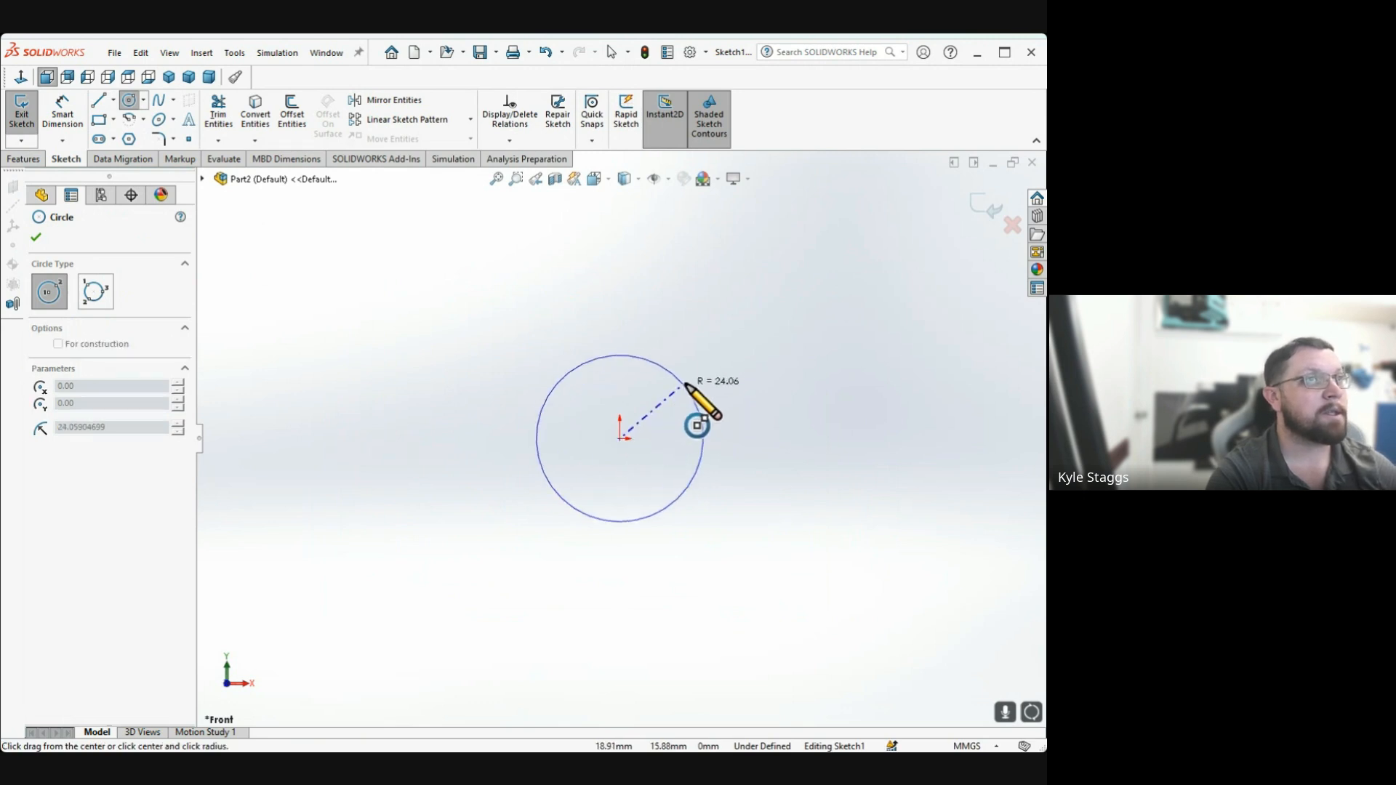
left_click(692, 378)
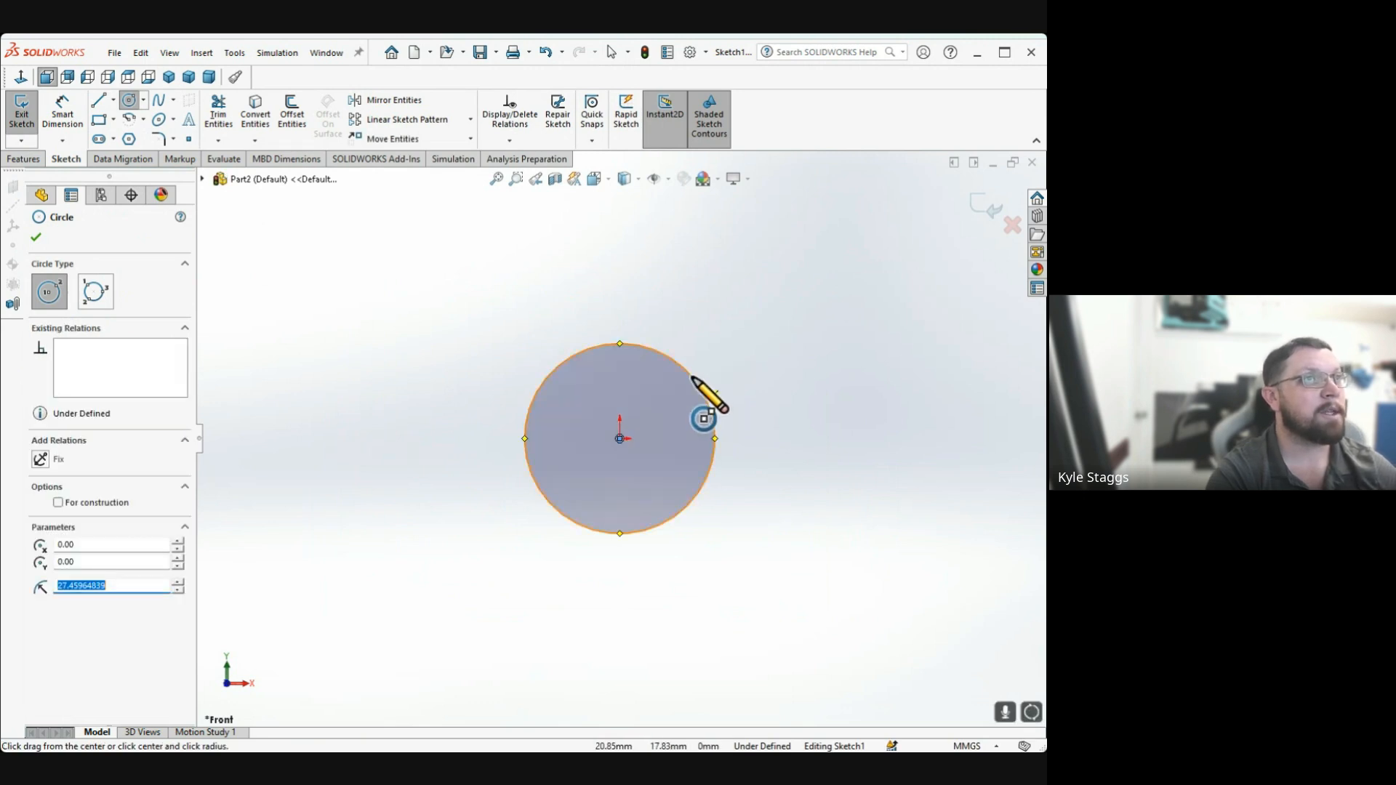
Dimension the circle's diameter as 60 mm
left_click(52, 109)
left_click(554, 365)
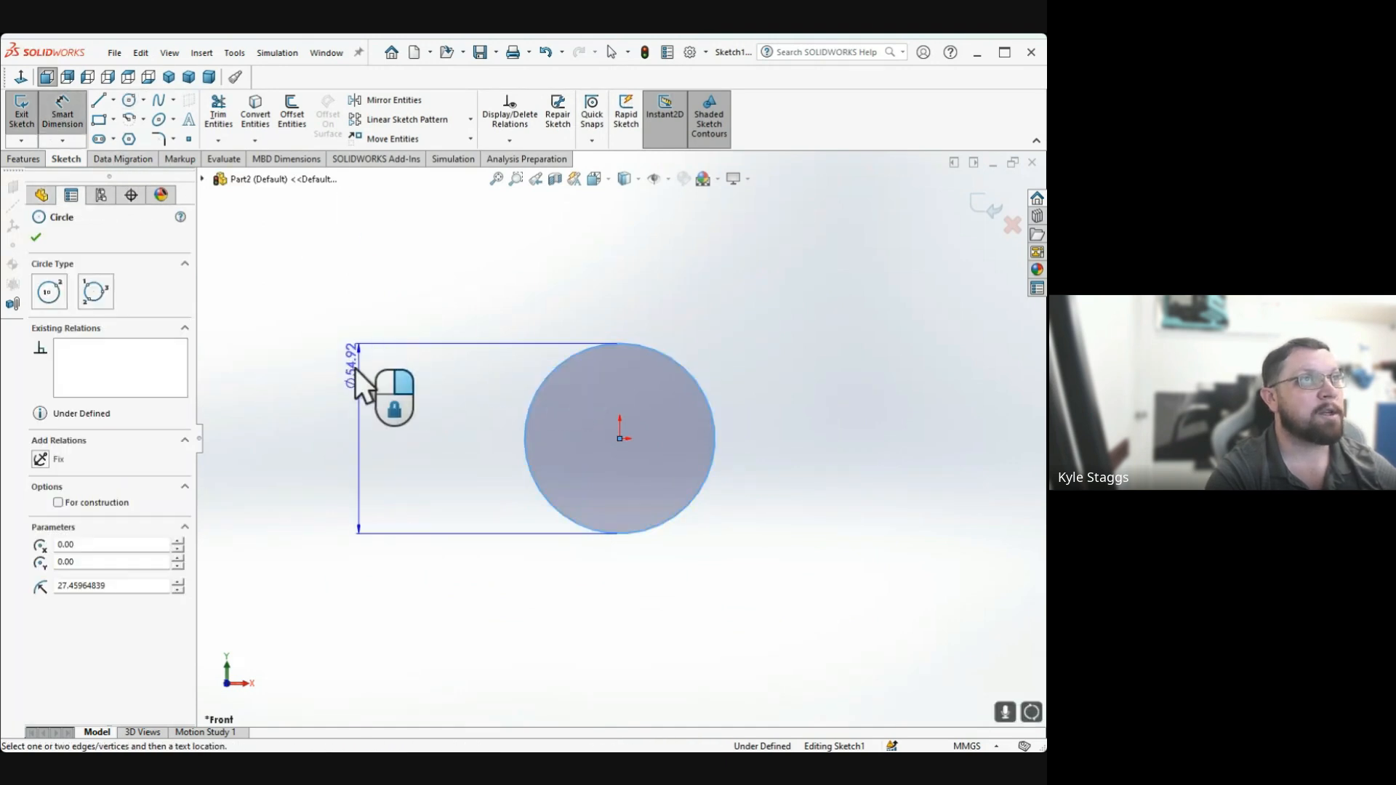
left_click(315, 372)
type("60")
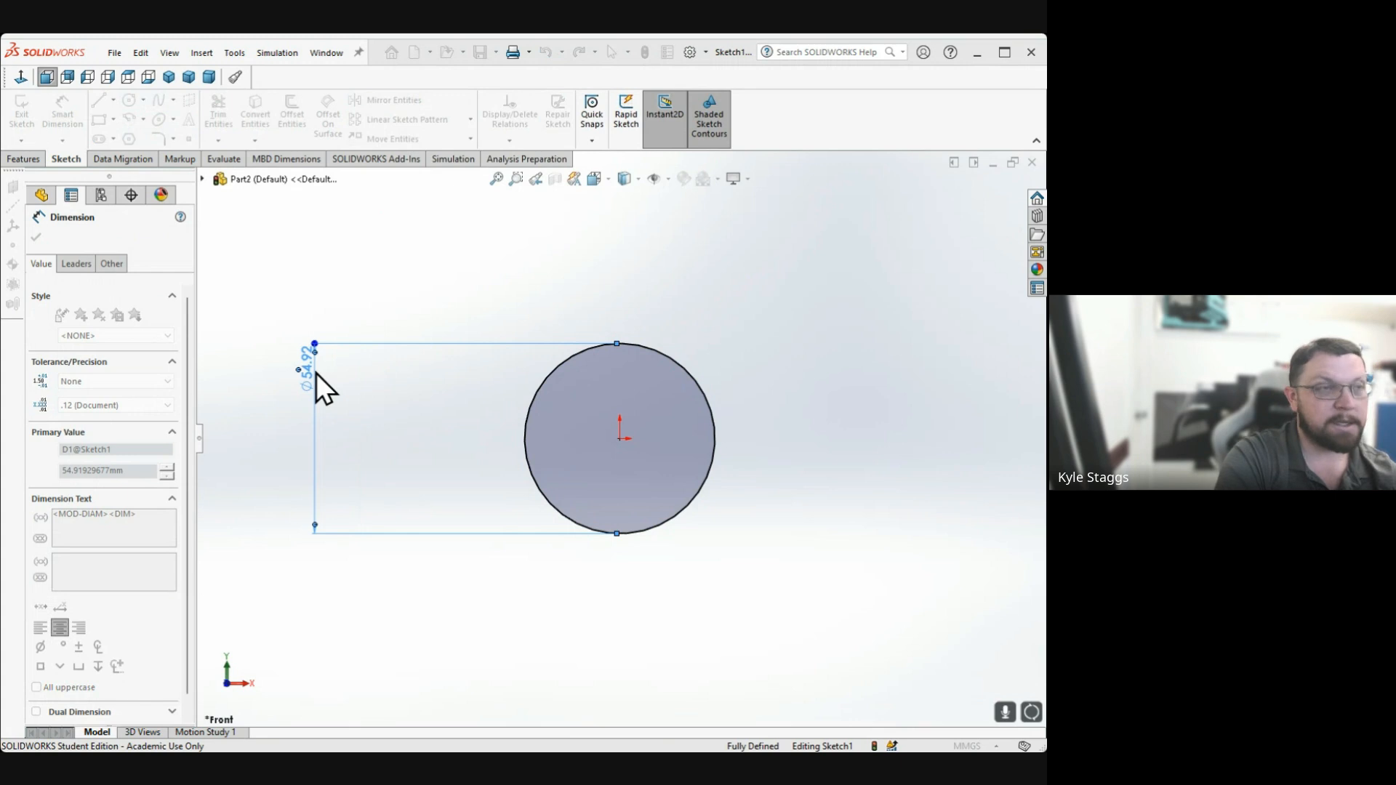
key("Return")
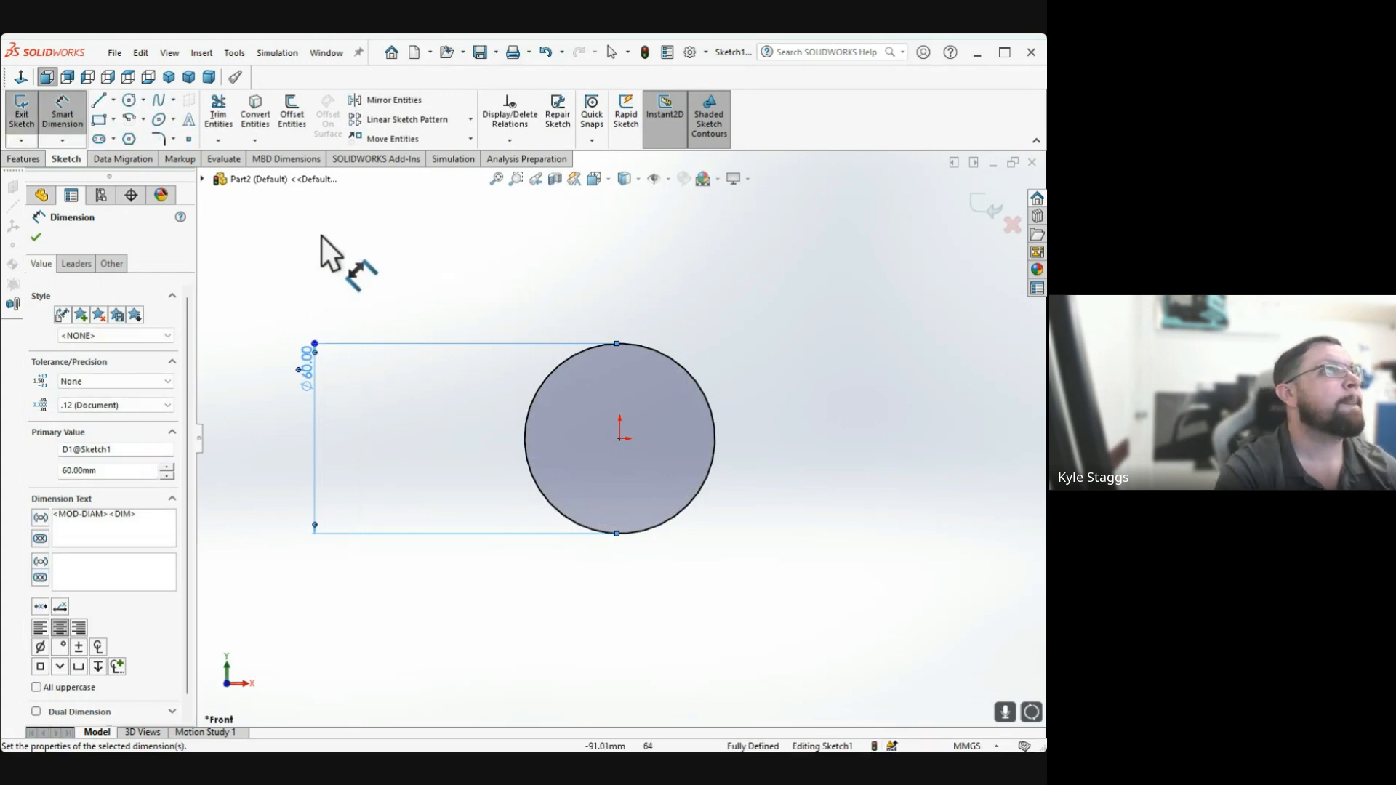
Draw a vertical construction centerline through the circle's center, extending beyond the circle above and below
left_click(64, 116)
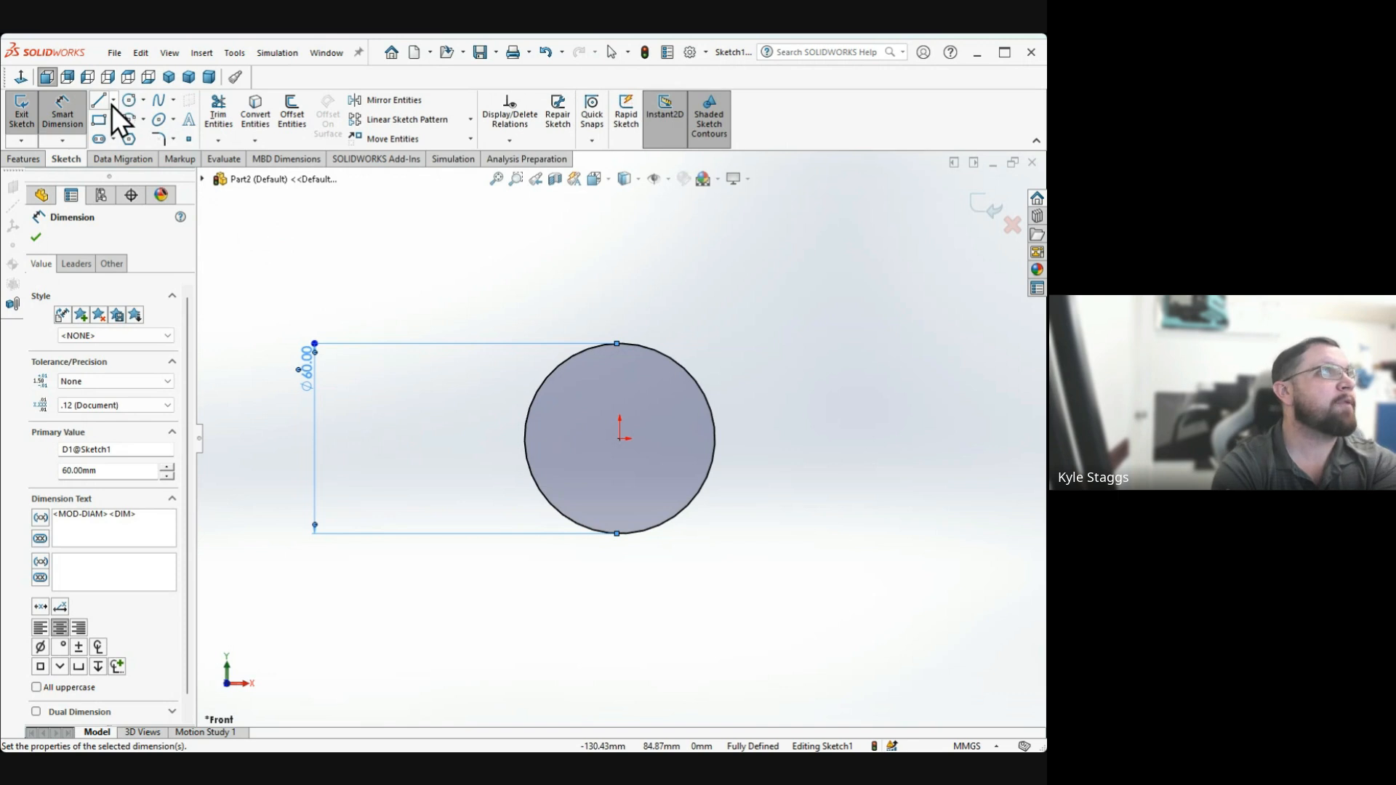
left_click(130, 133)
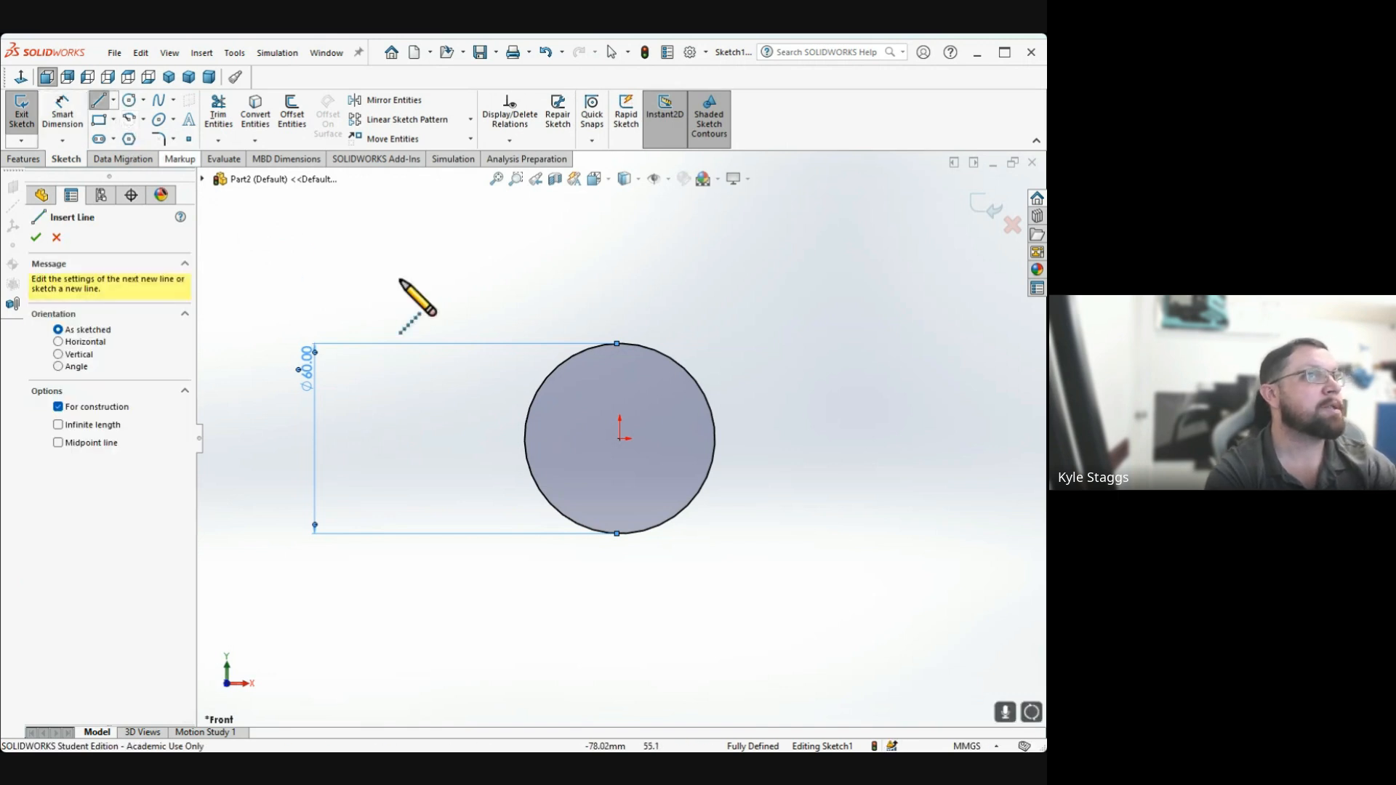
left_click(619, 268)
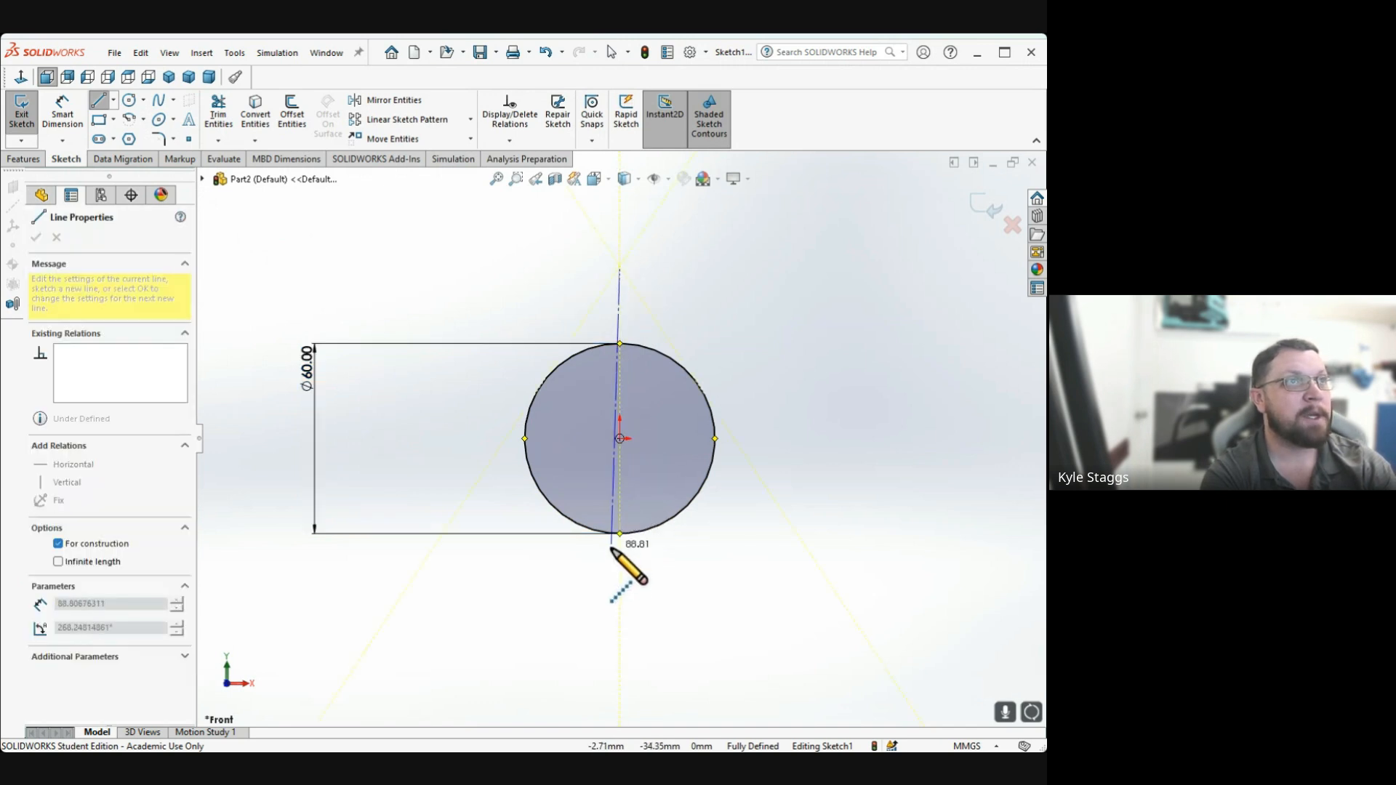
left_click(619, 602)
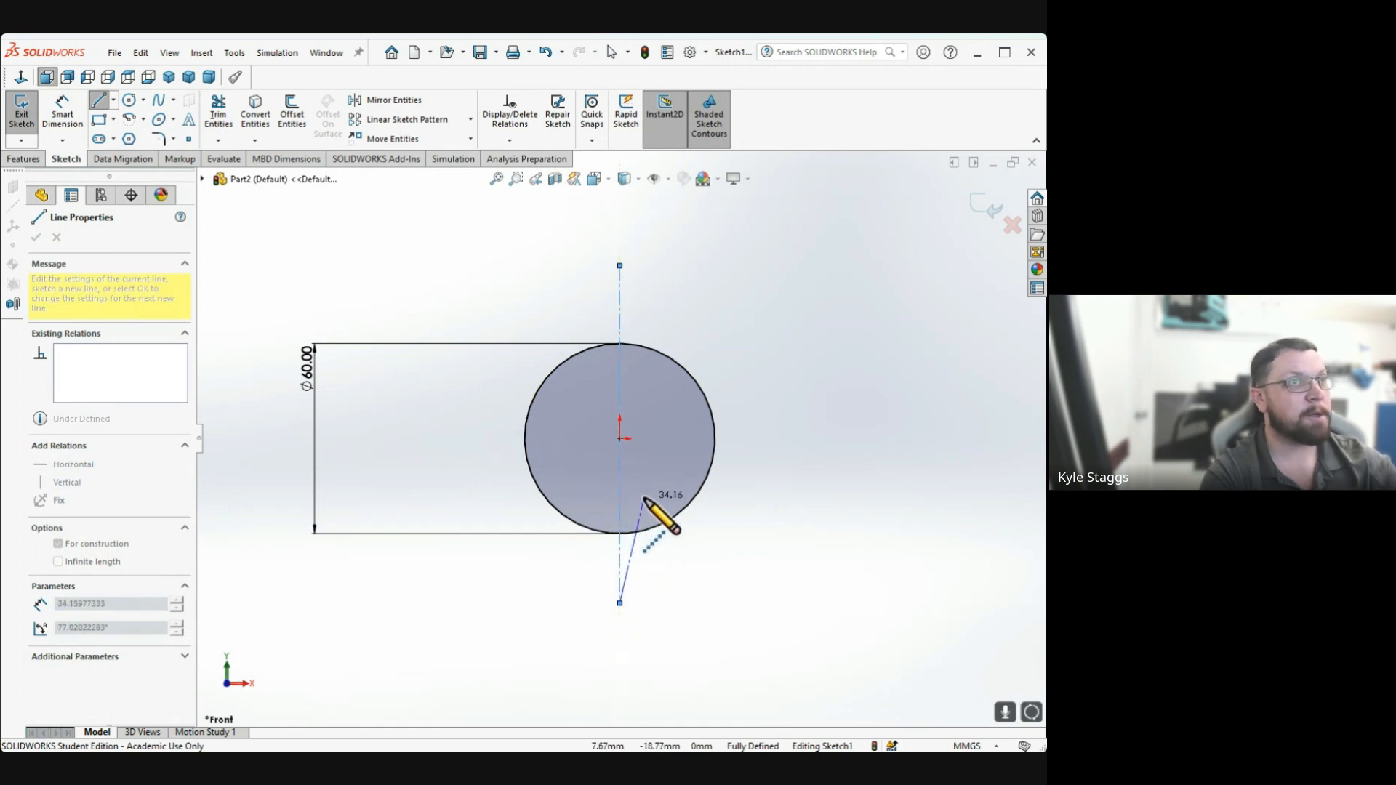
key("Escape")
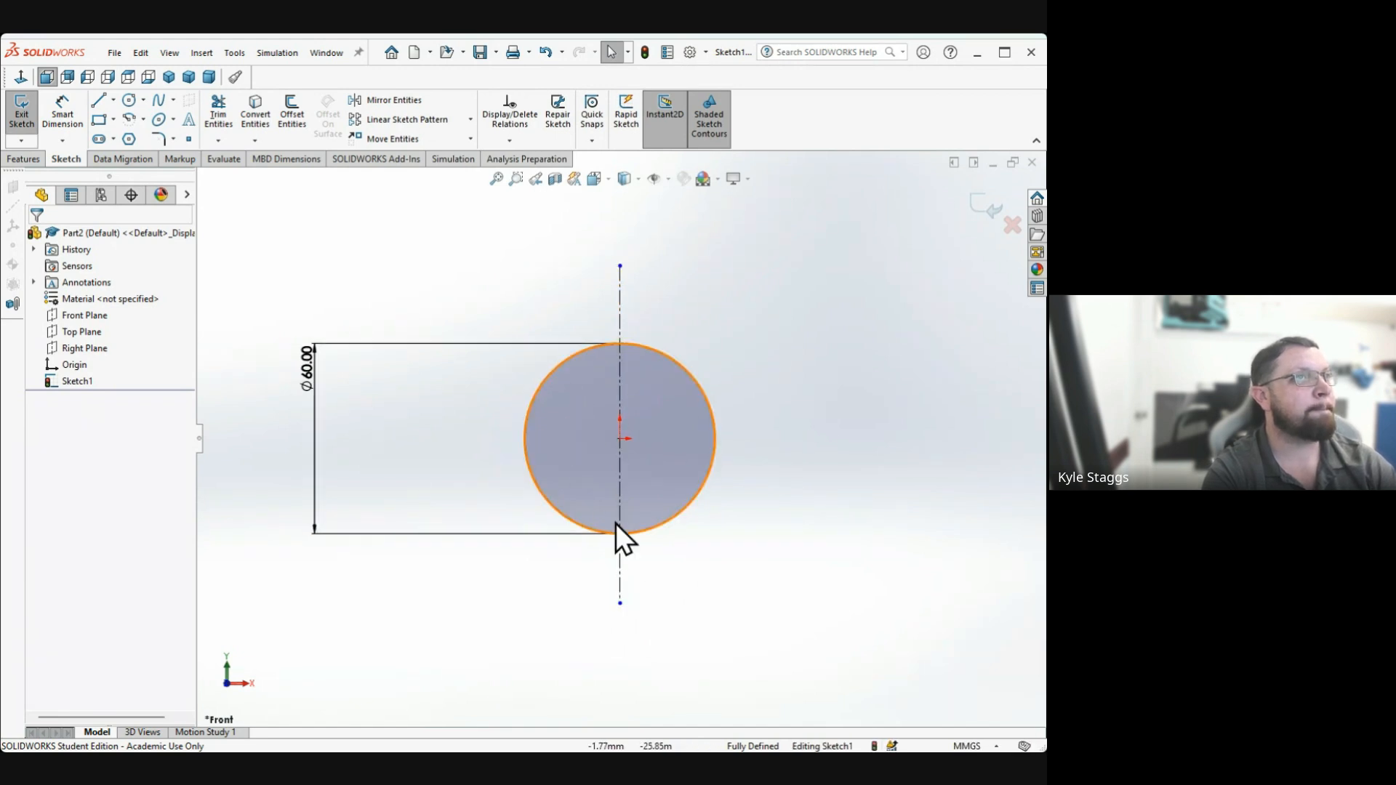
Try to revolve the full circle about the vertical centerline, first by 360° and again by 180°
left_click(33, 157)
left_click(94, 138)
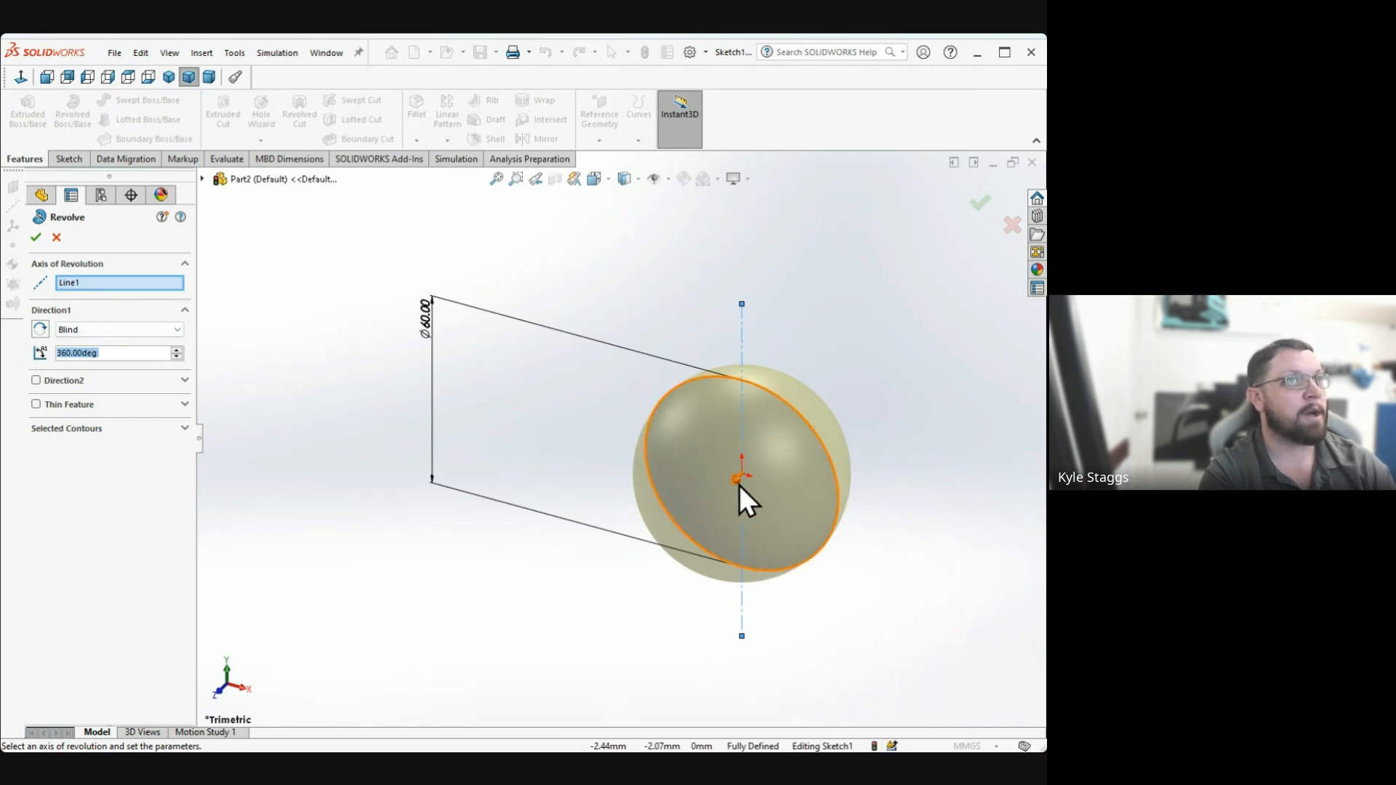
left_click(34, 237)
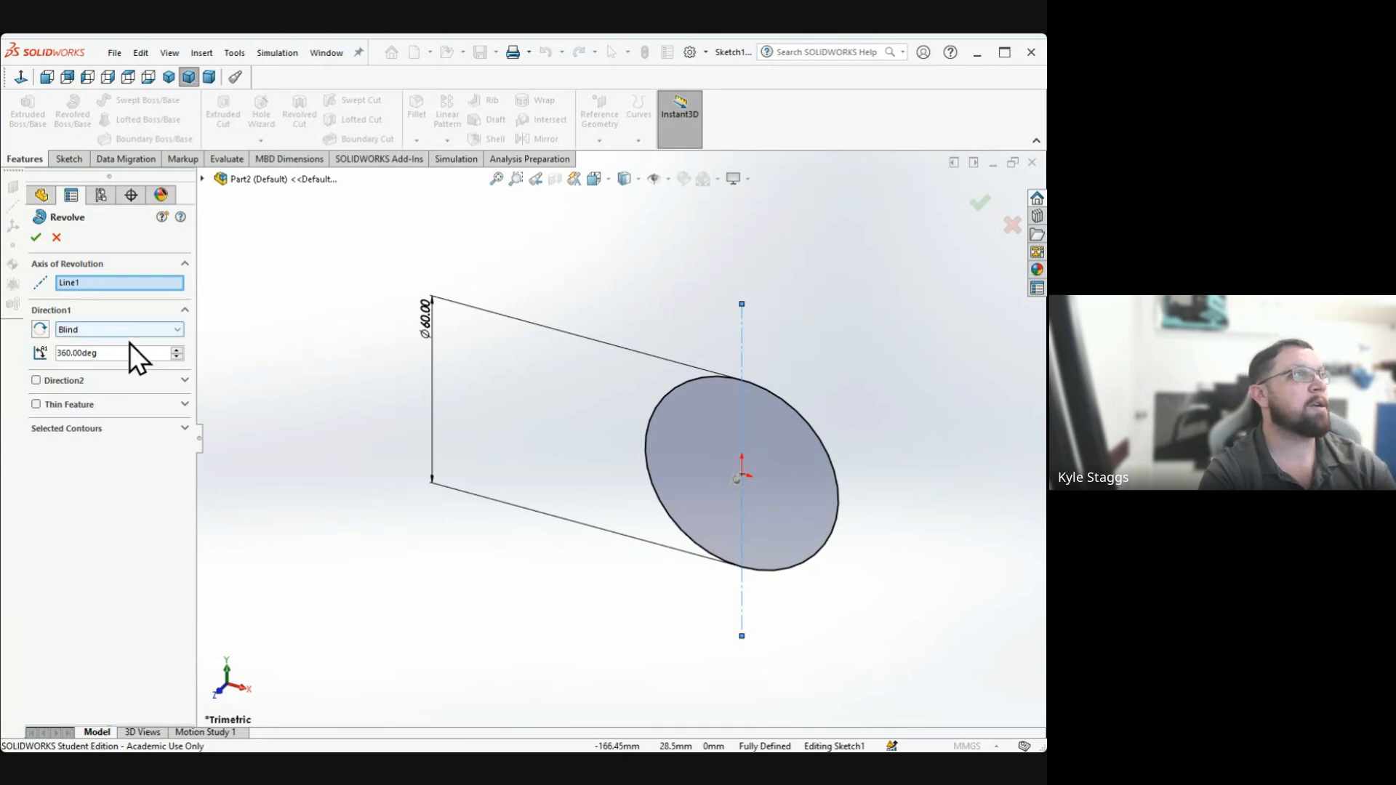
double_click(102, 353)
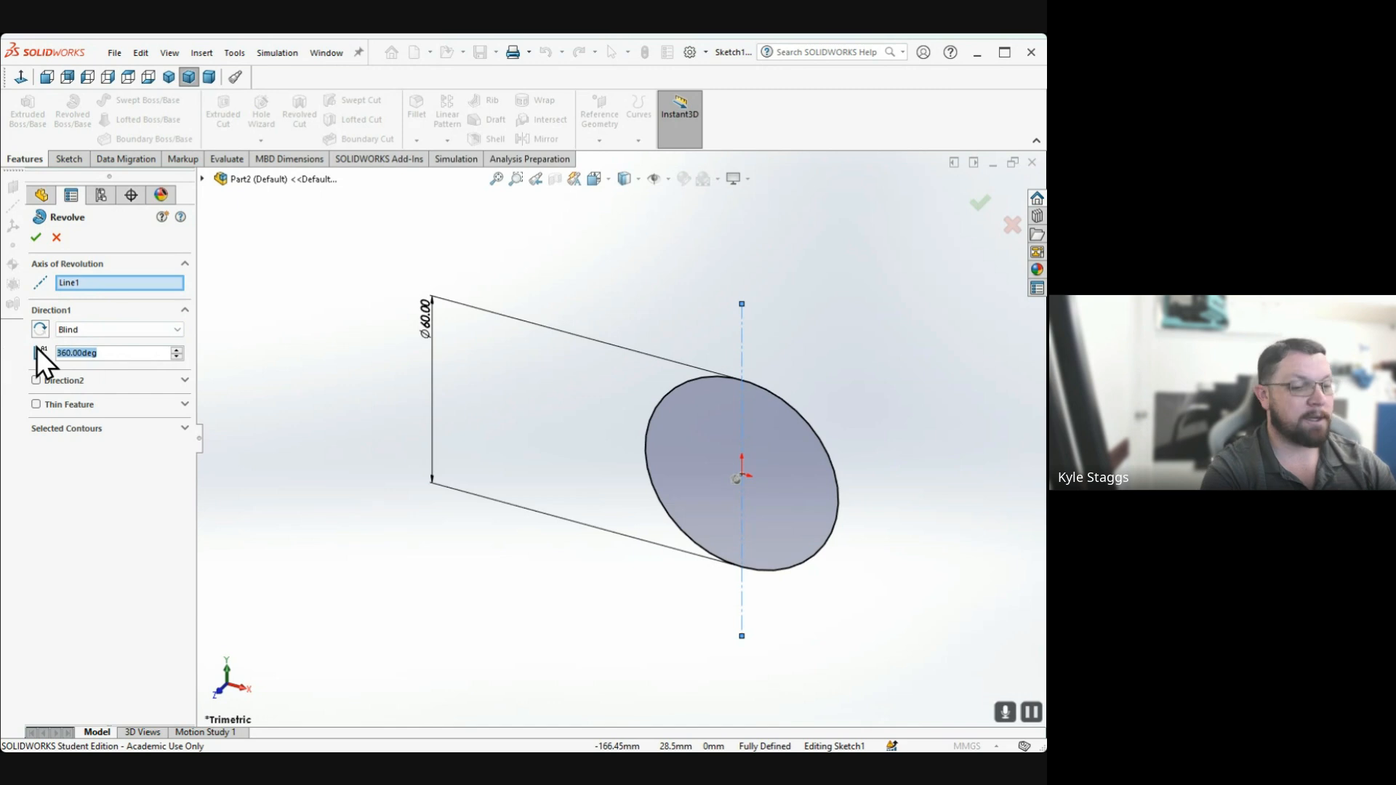
type("180")
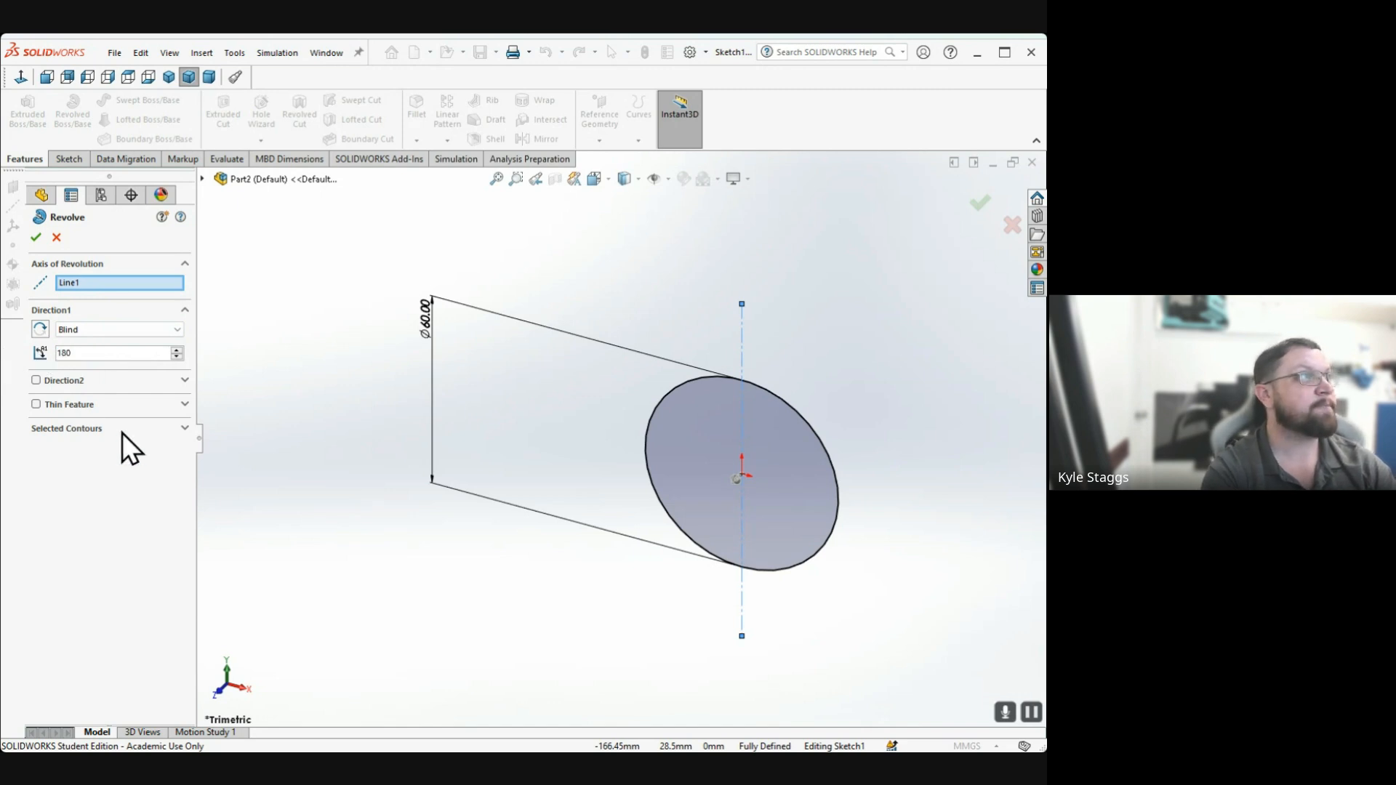
key("Return")
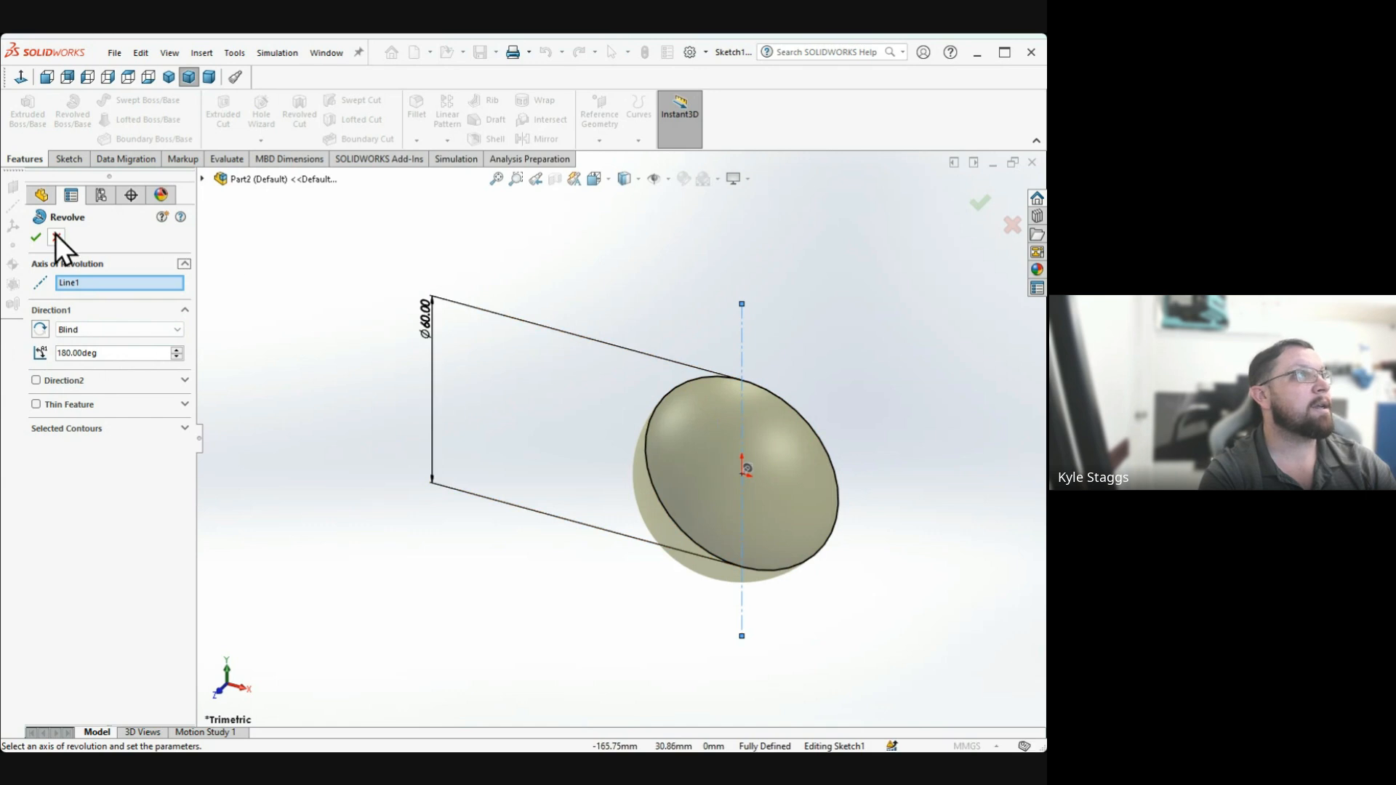
left_click(35, 236)
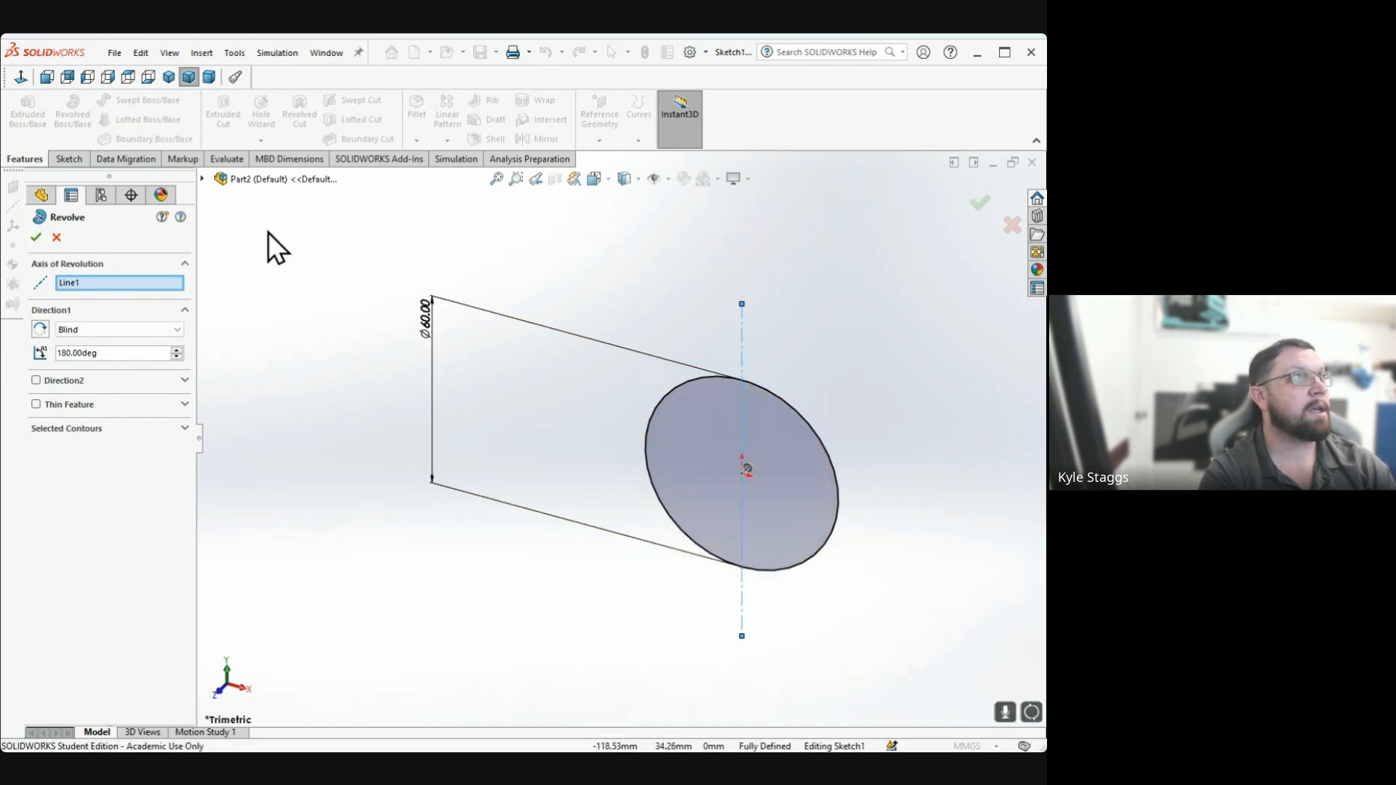
left_click(56, 237)
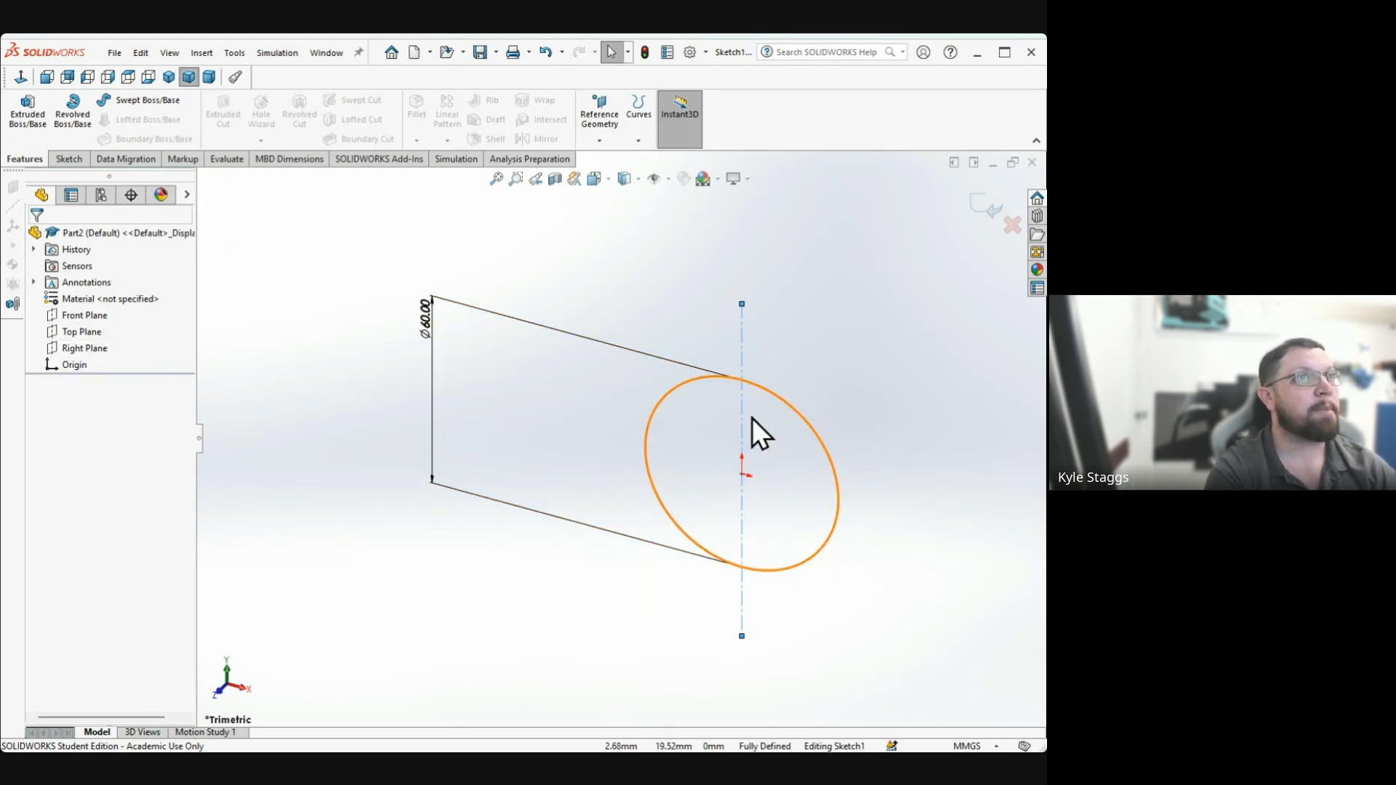
Draw a vertical solid line along the centerline, from the circle's uppermost point through the origin to its lowermost point
left_click(779, 398)
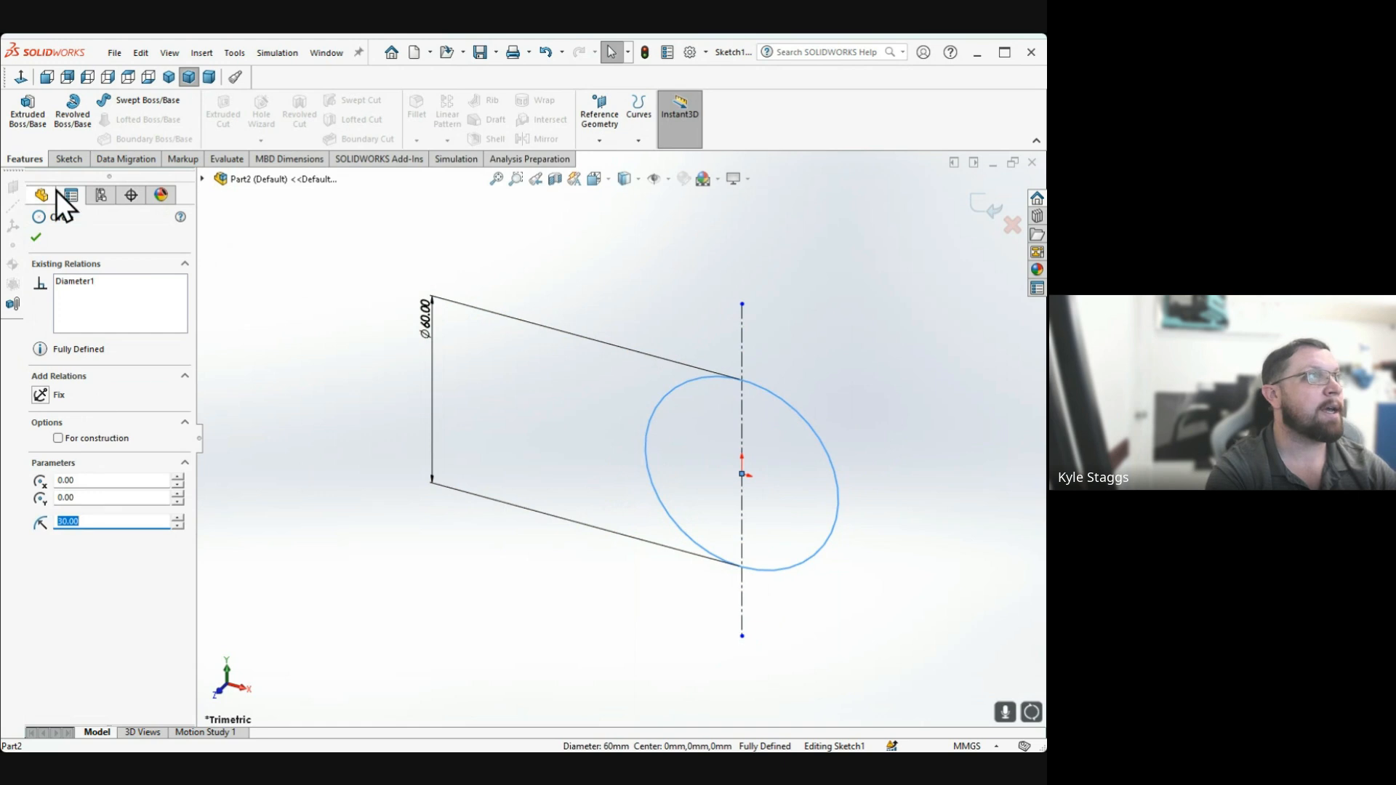
left_click(37, 236)
left_click(69, 160)
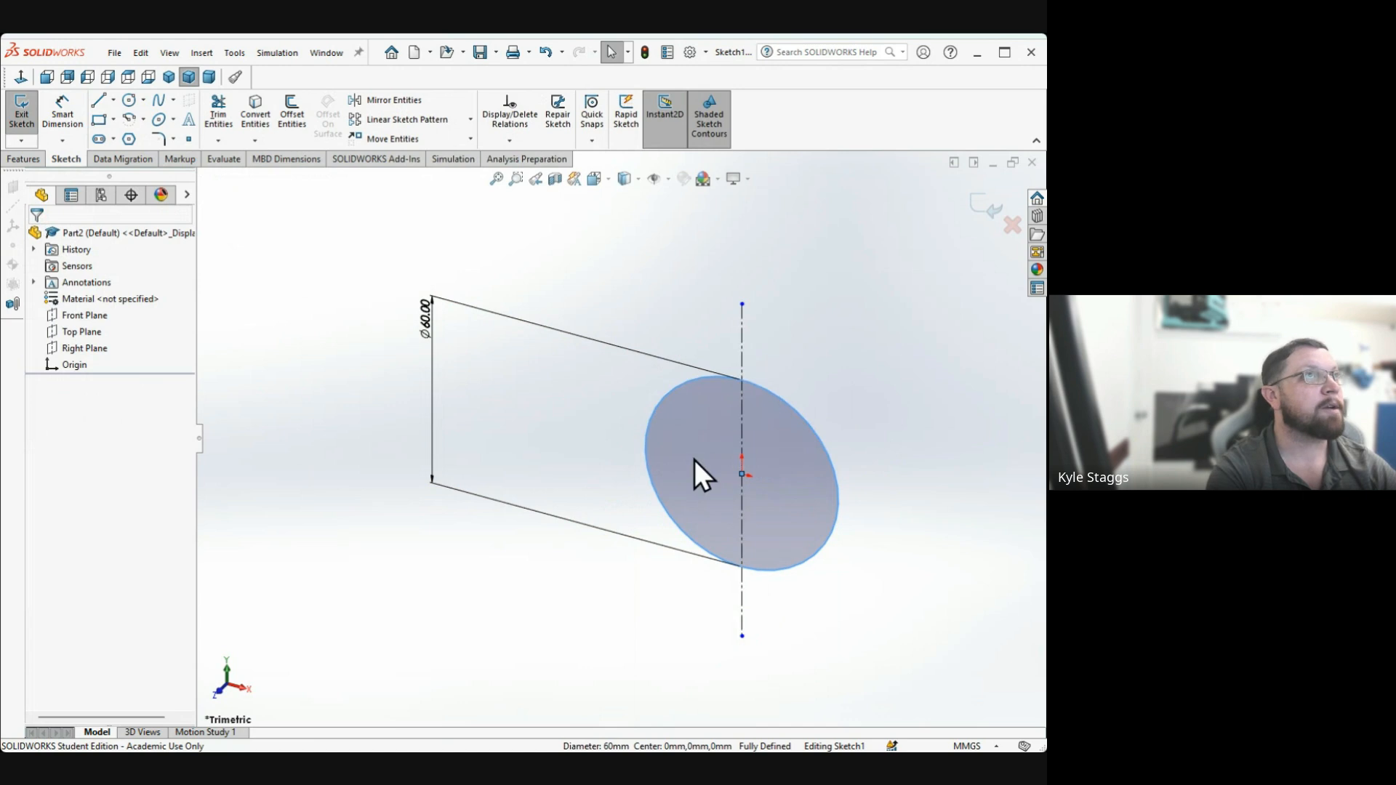
left_click(596, 180)
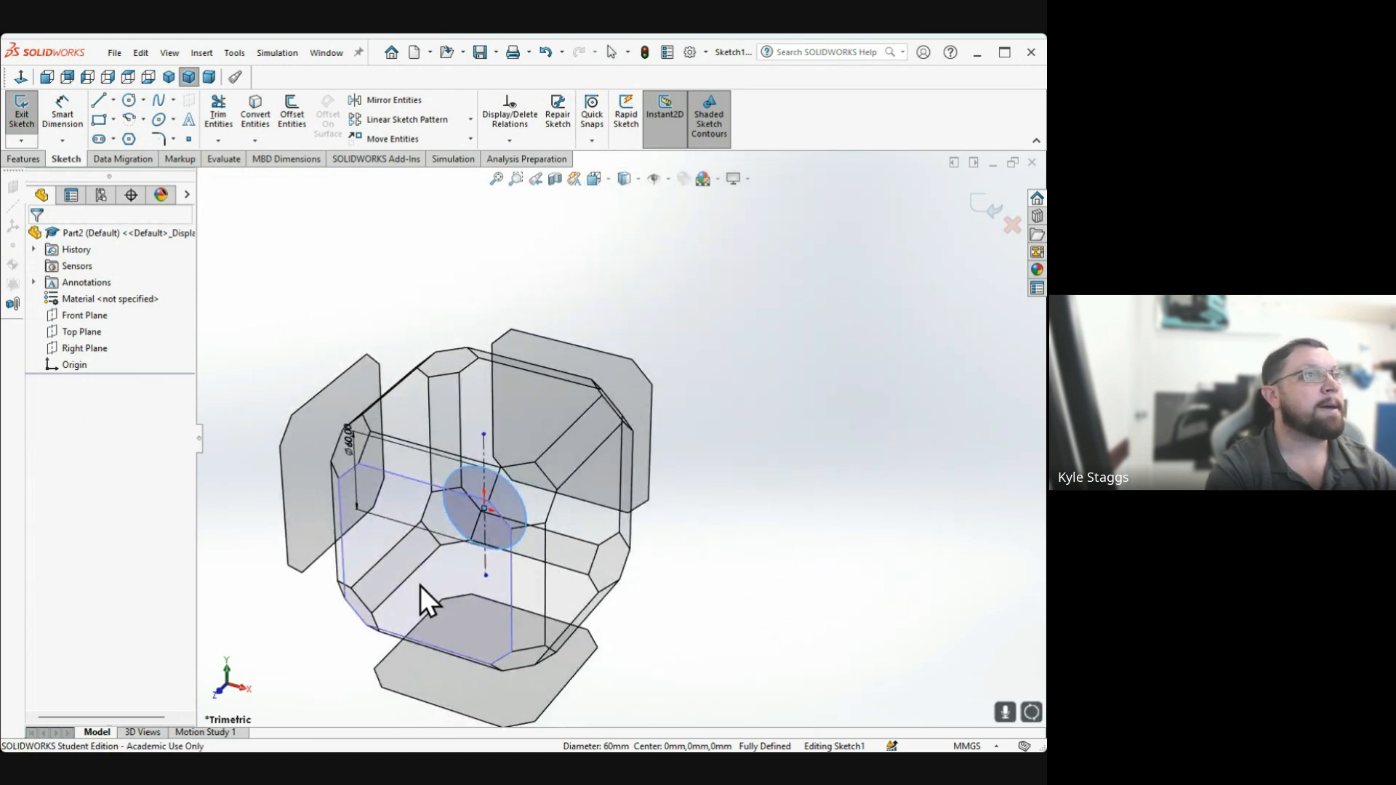
left_click(420, 583)
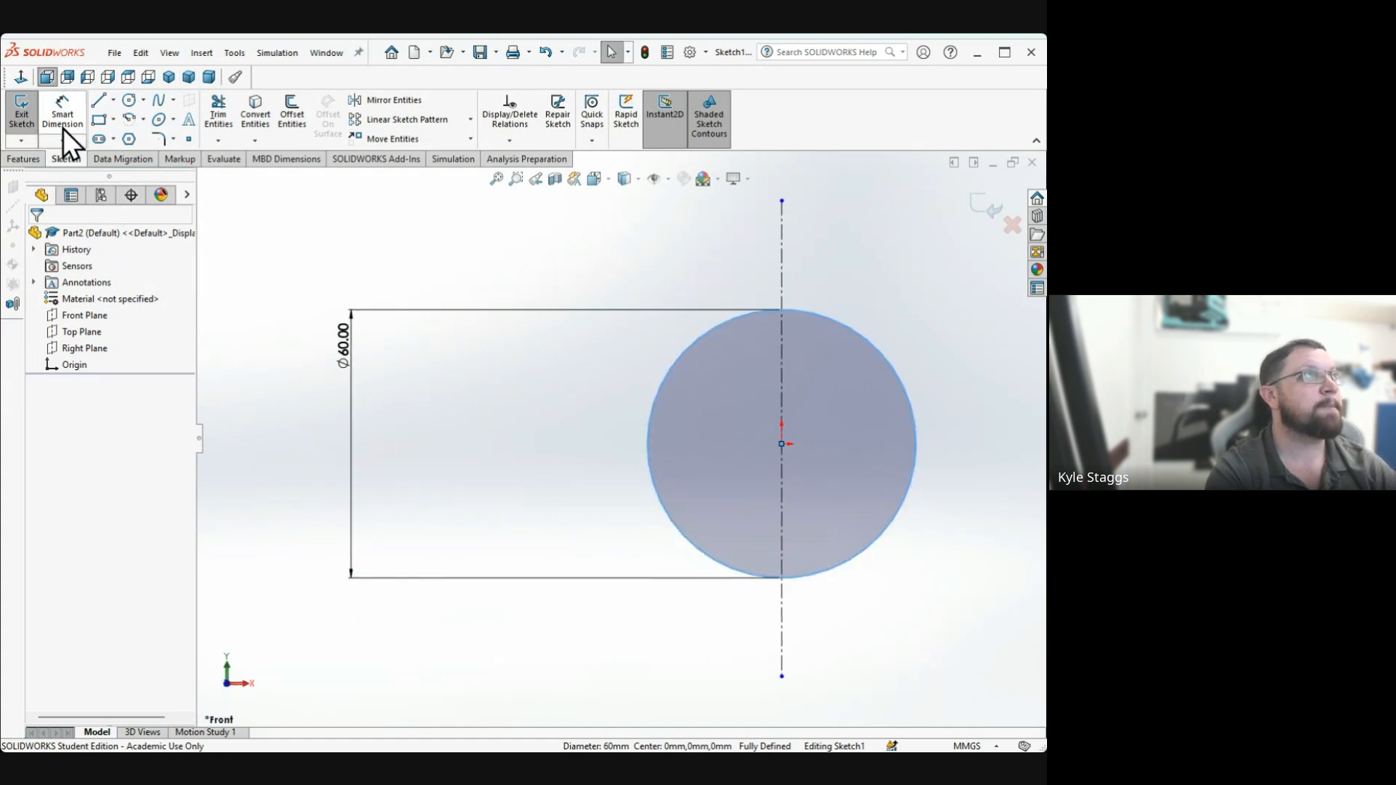
left_click(99, 100)
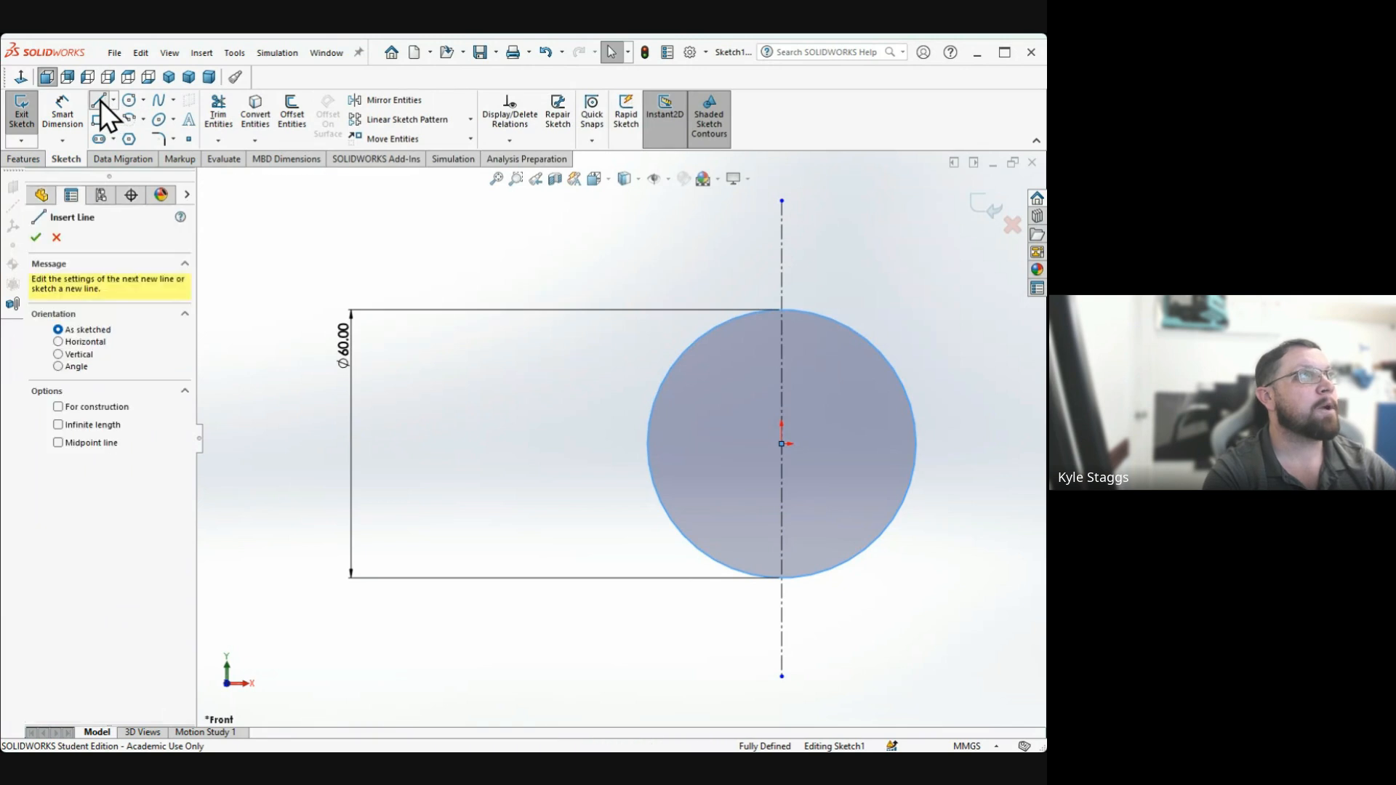
left_click(783, 311)
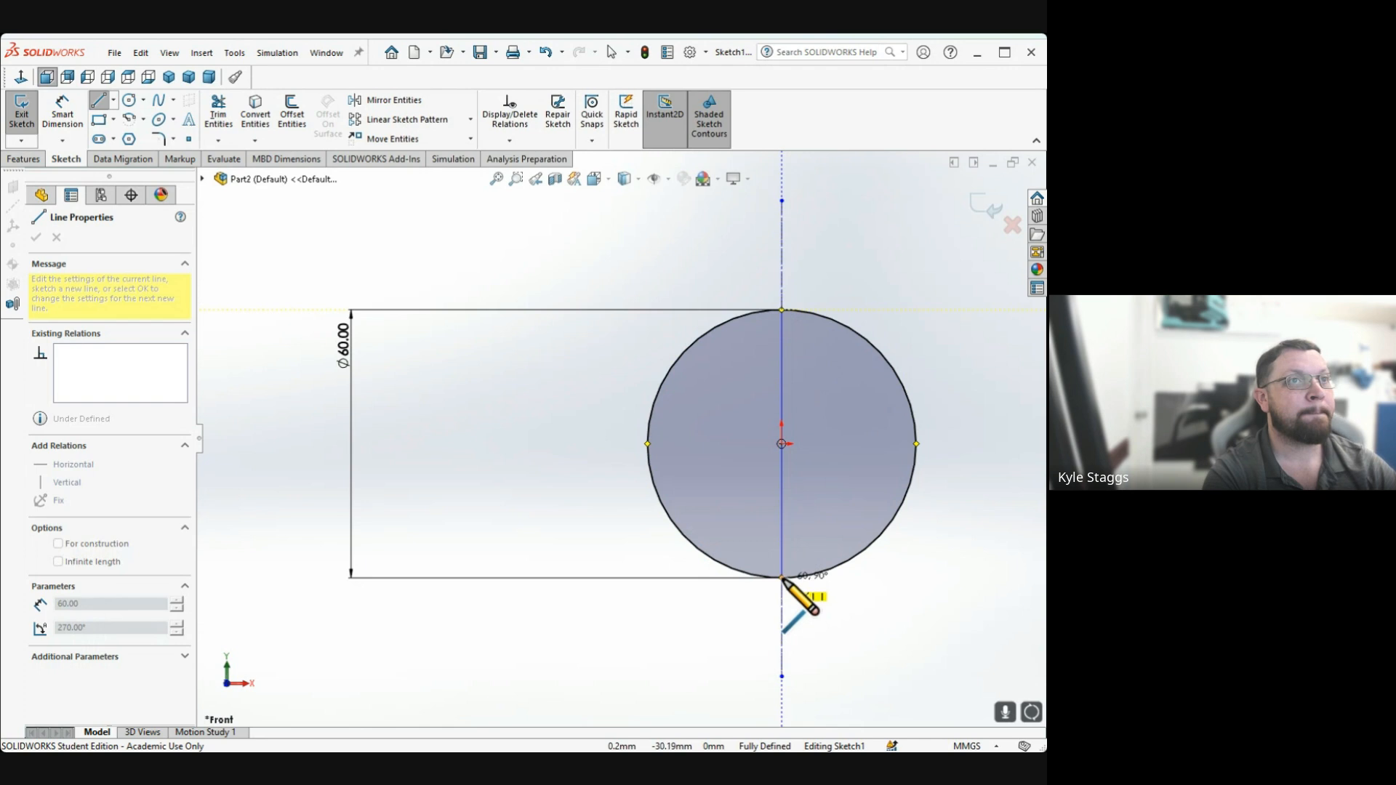
left_click(782, 579)
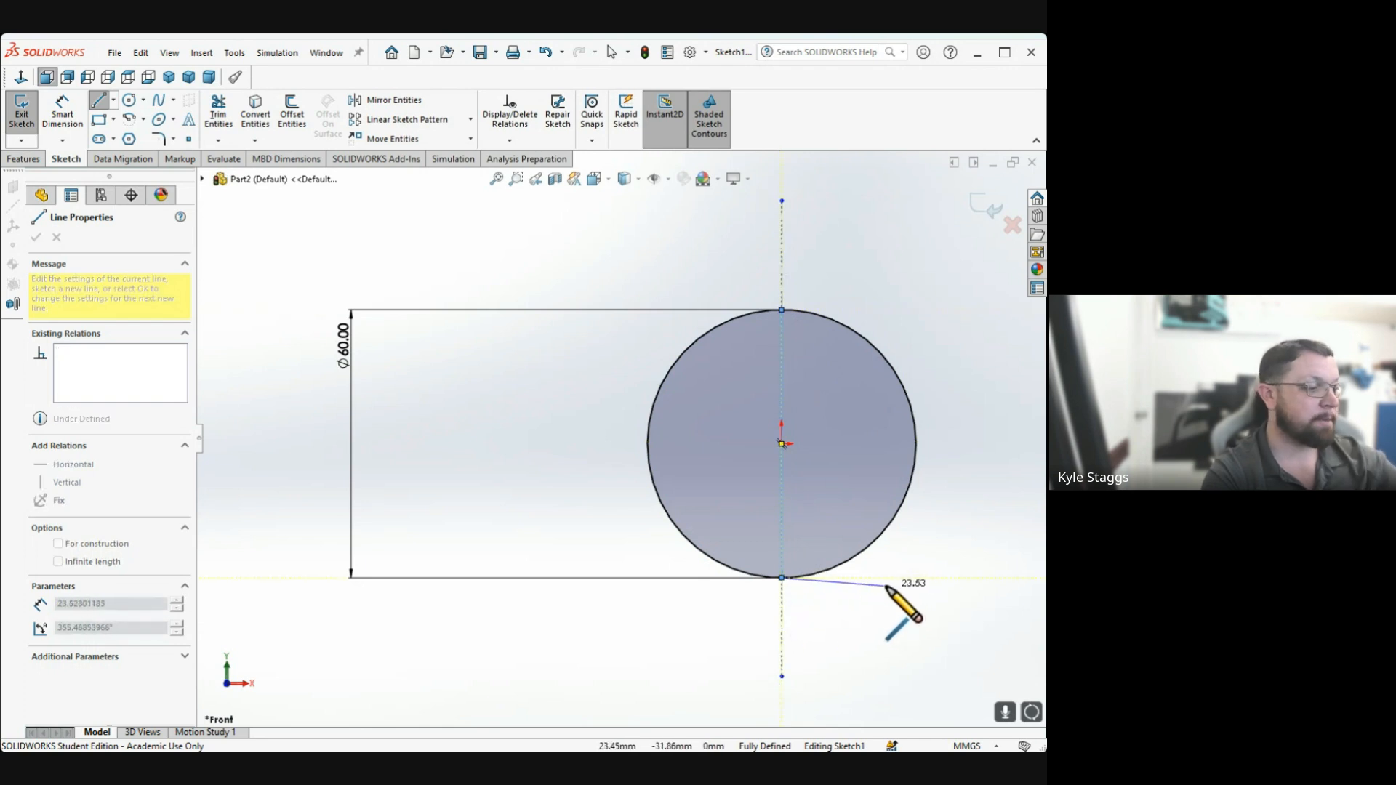
key("Escape")
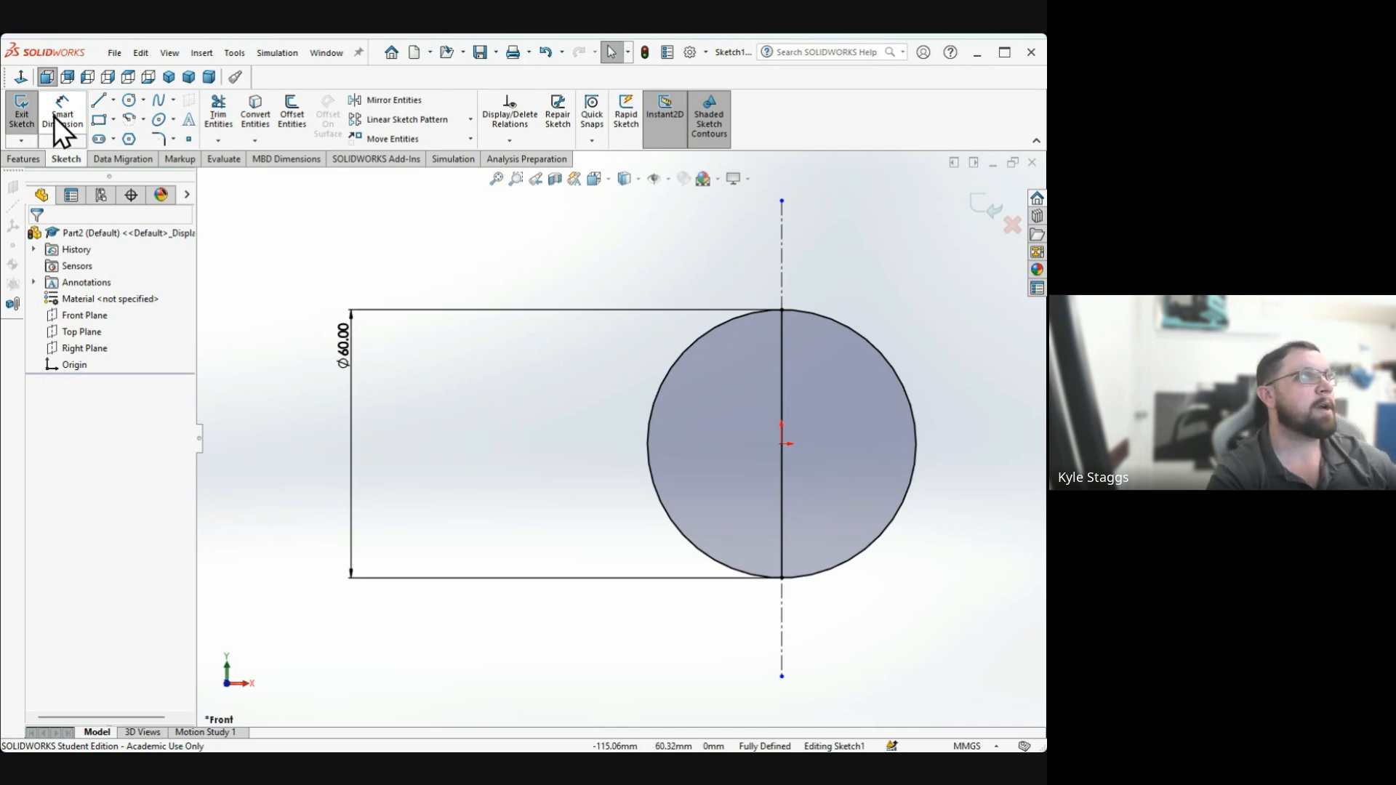
Revolve the left half of the circle 360° about the vertical centerline as a solid, with the thin feature option turned off
left_click(30, 159)
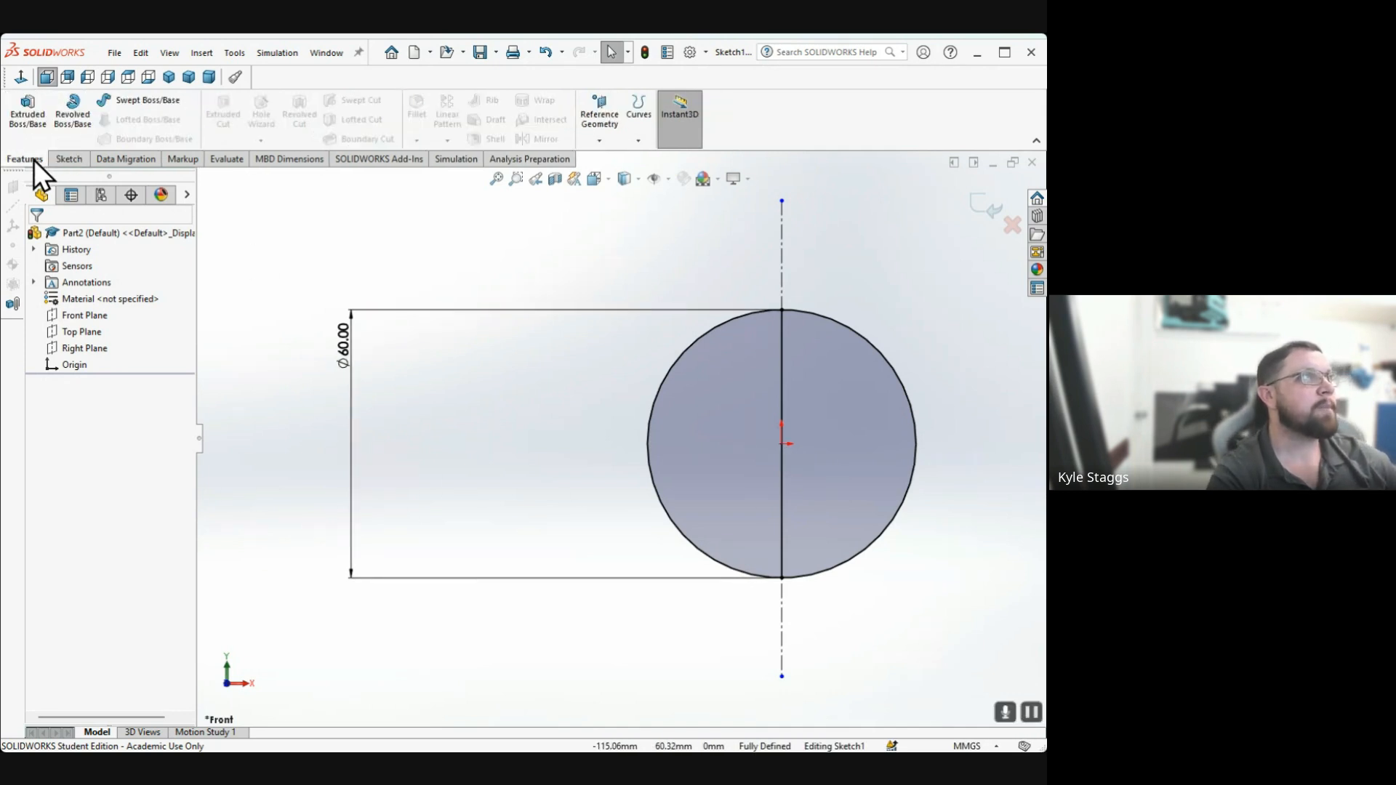
left_click(72, 115)
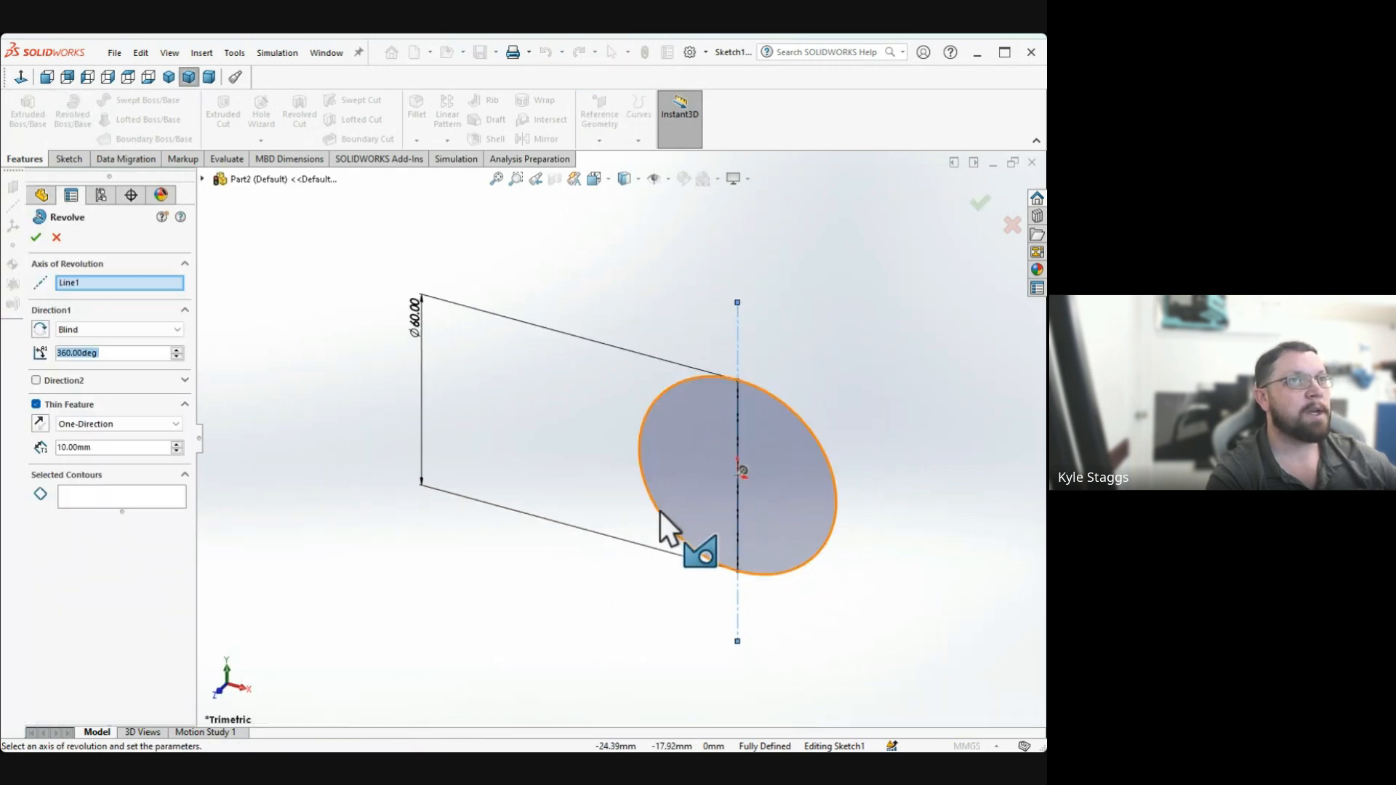
left_click(710, 451)
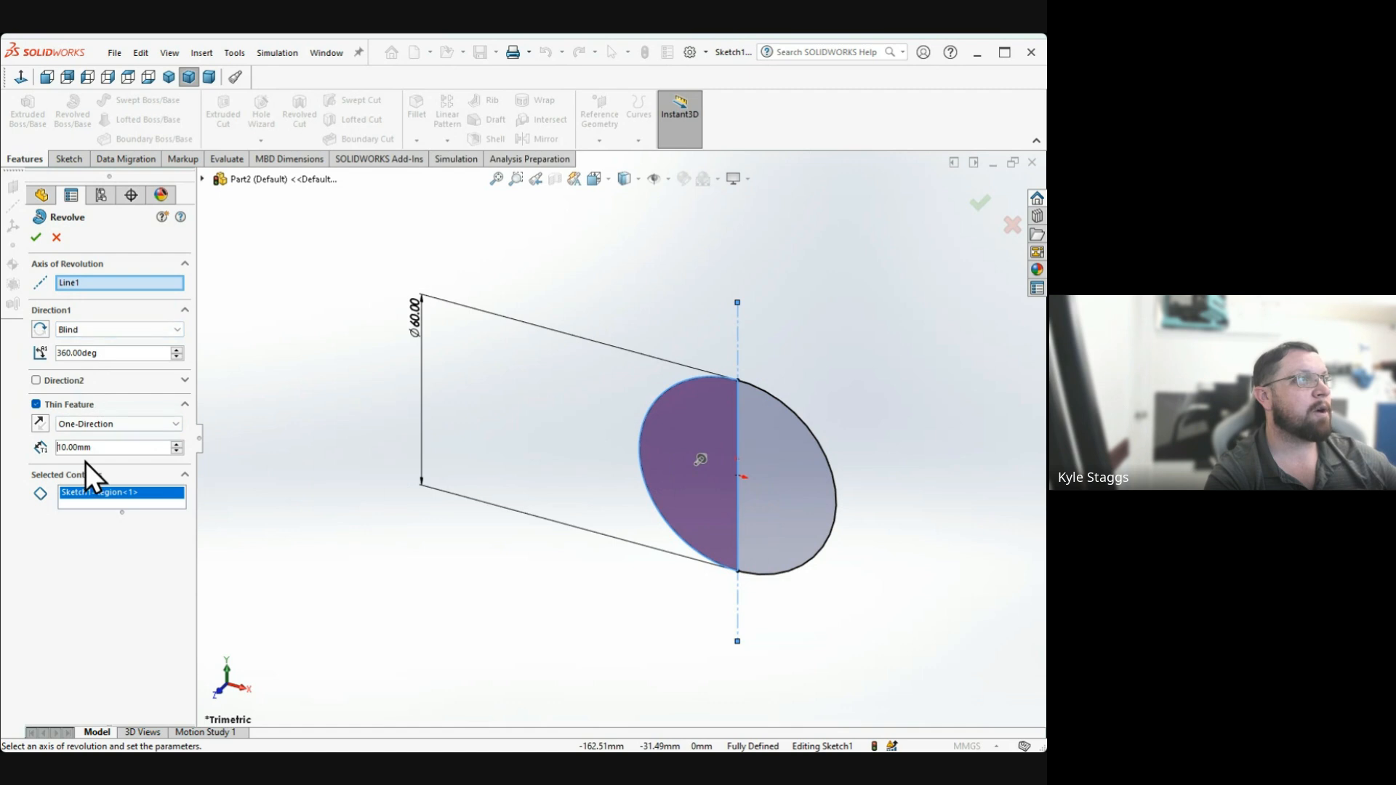
left_click(36, 404)
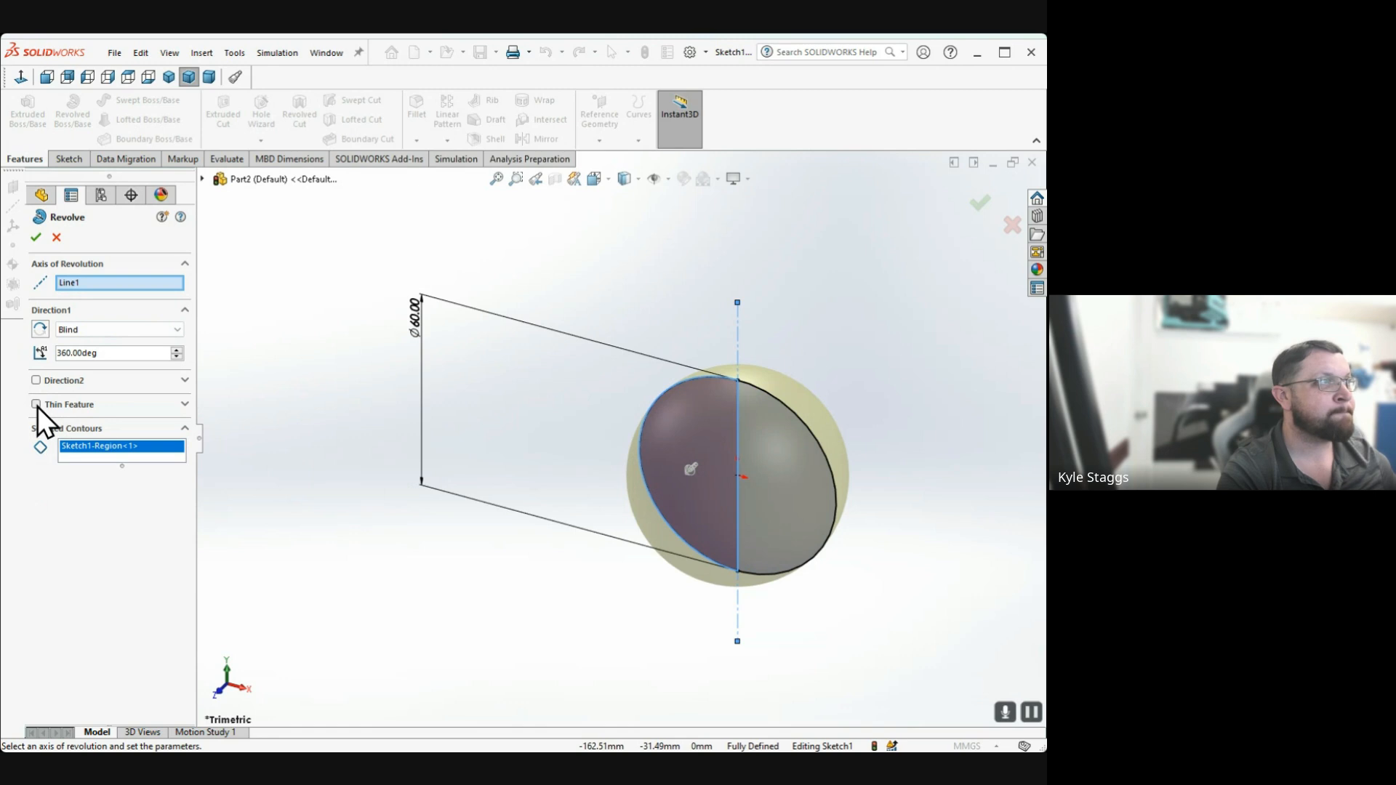
left_click(185, 405)
left_click(185, 404)
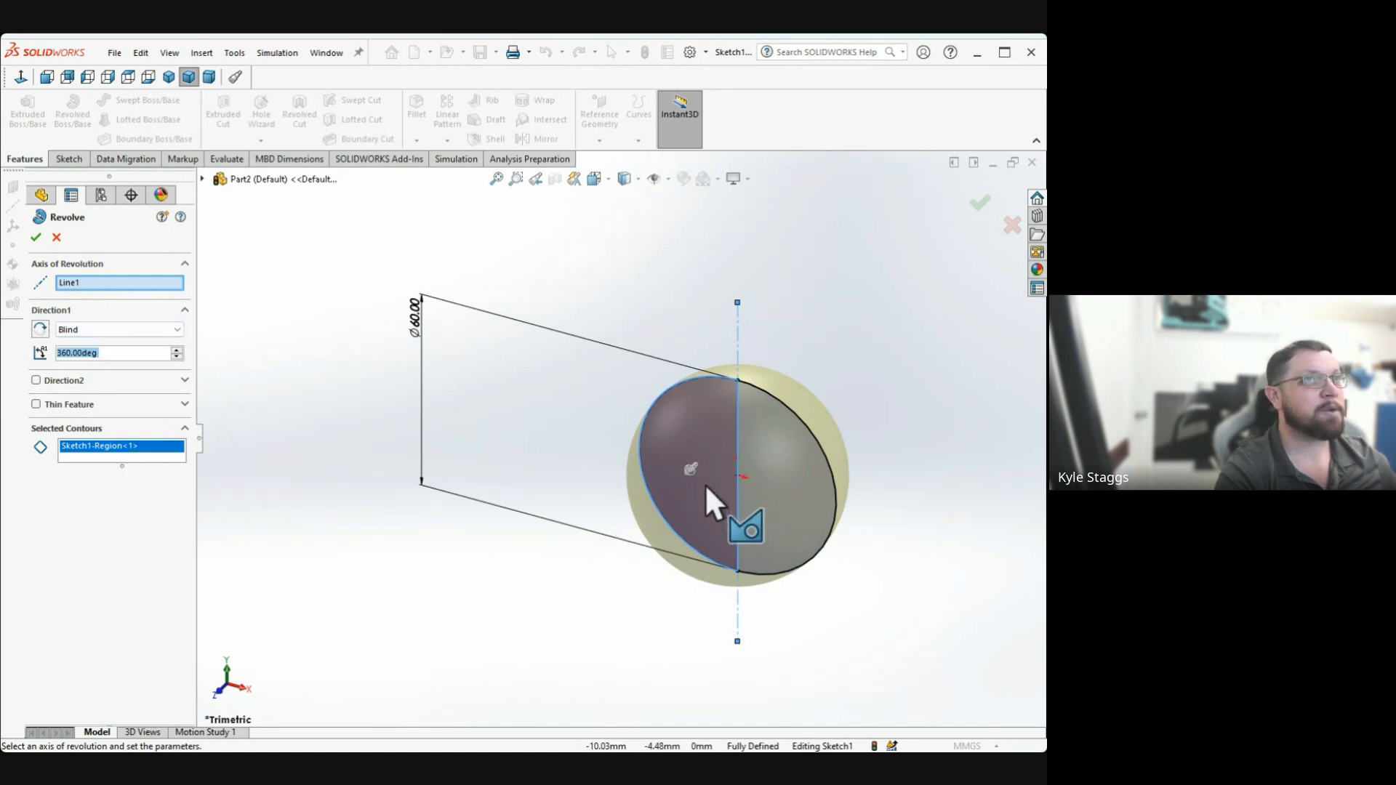
left_click(94, 282)
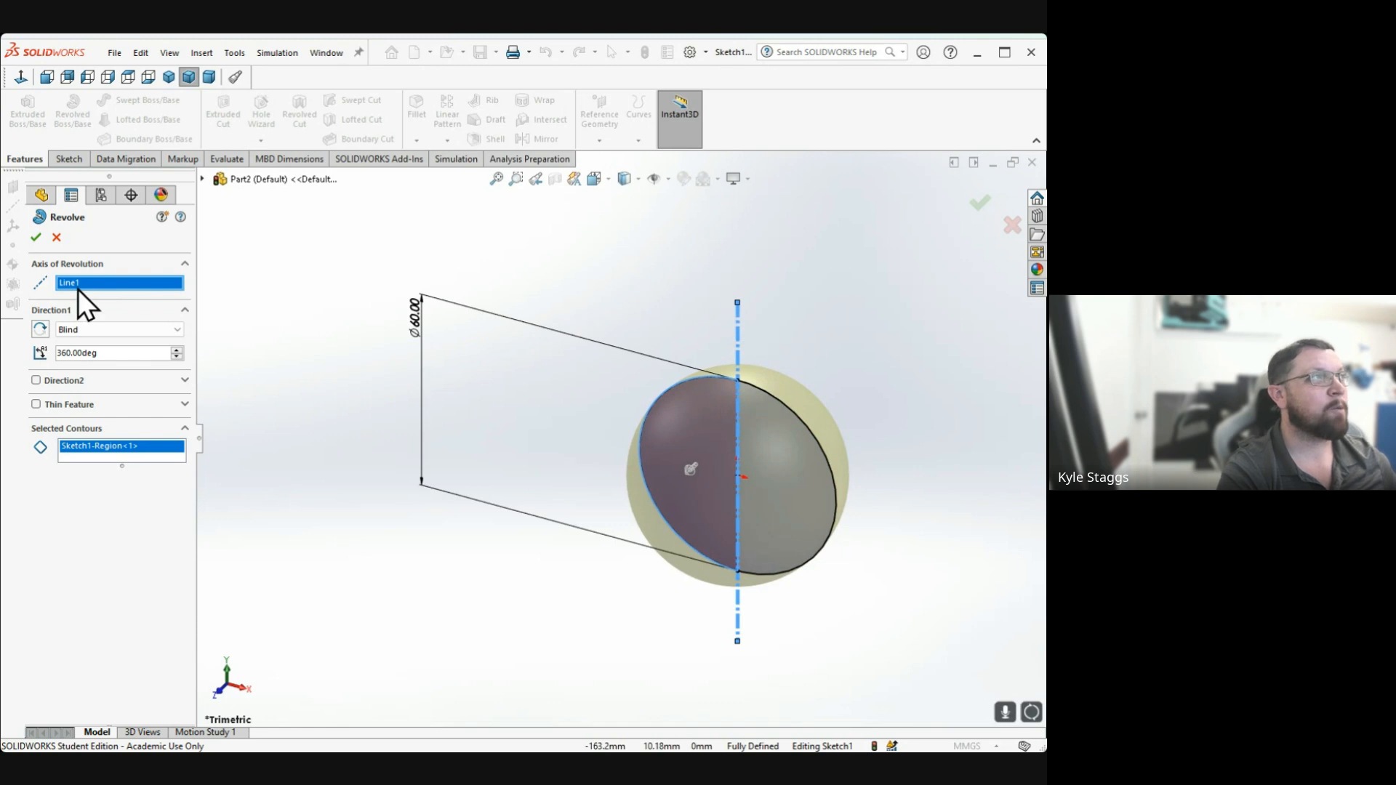
left_click(36, 237)
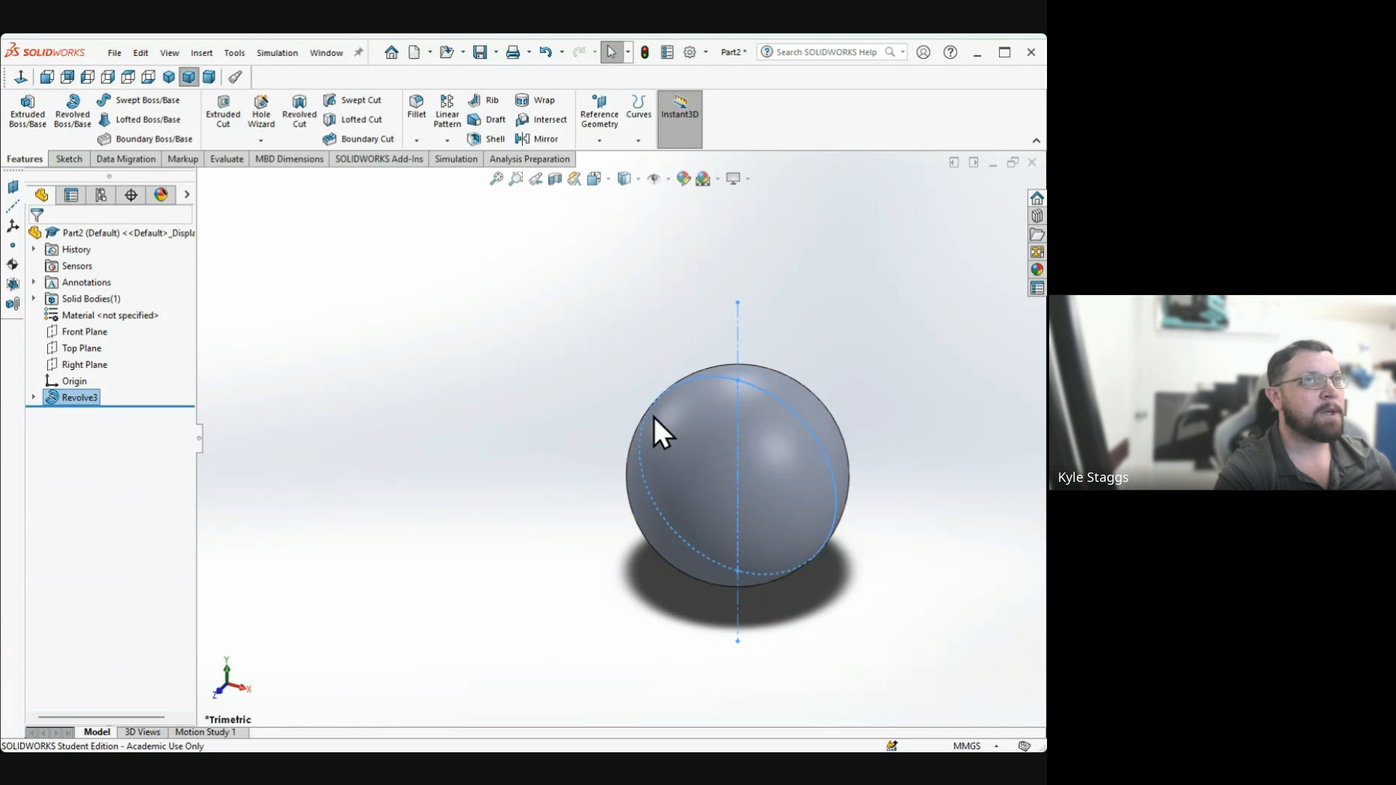
Reopen the revolve's sketch for editing and delete the circle, keeping the vertical line and the centerline
left_click(69, 159)
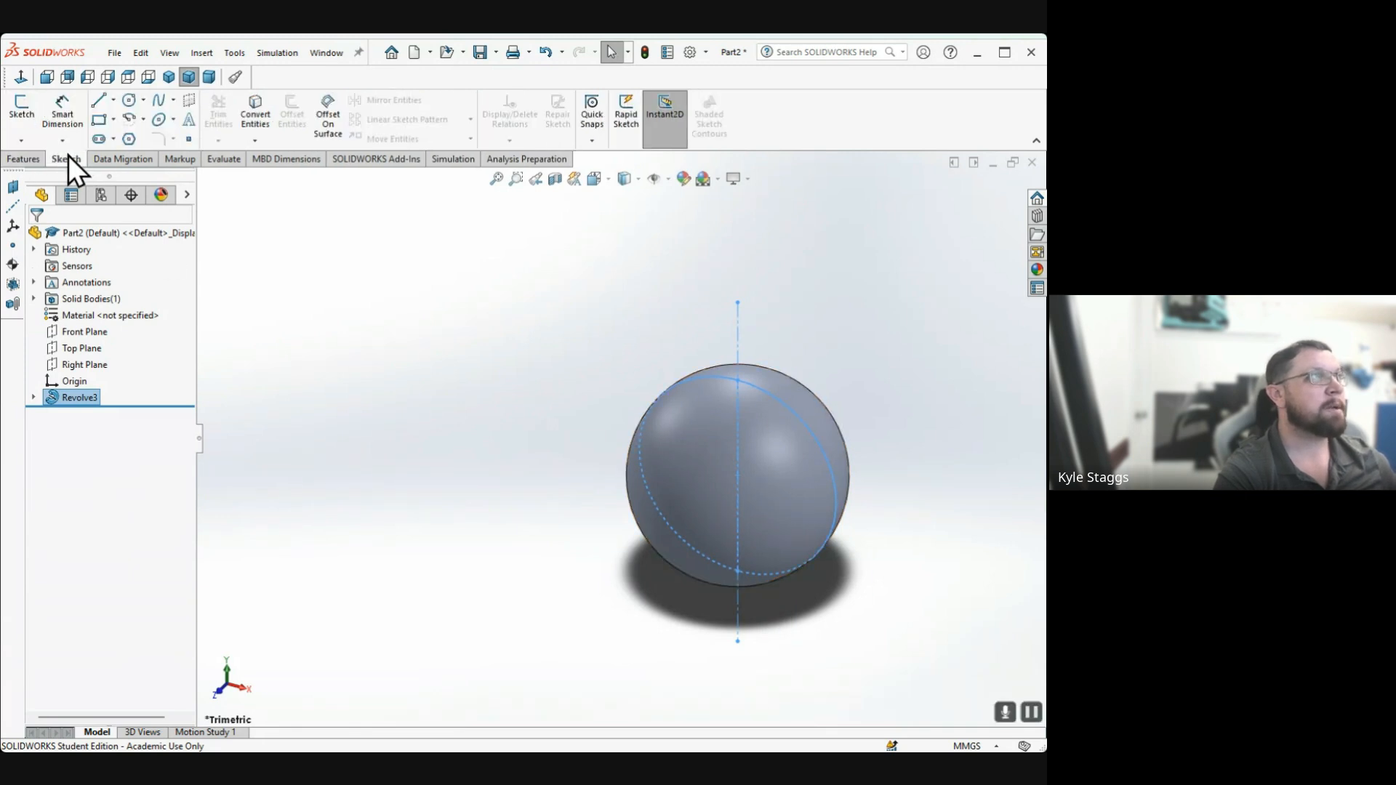
left_click(34, 397)
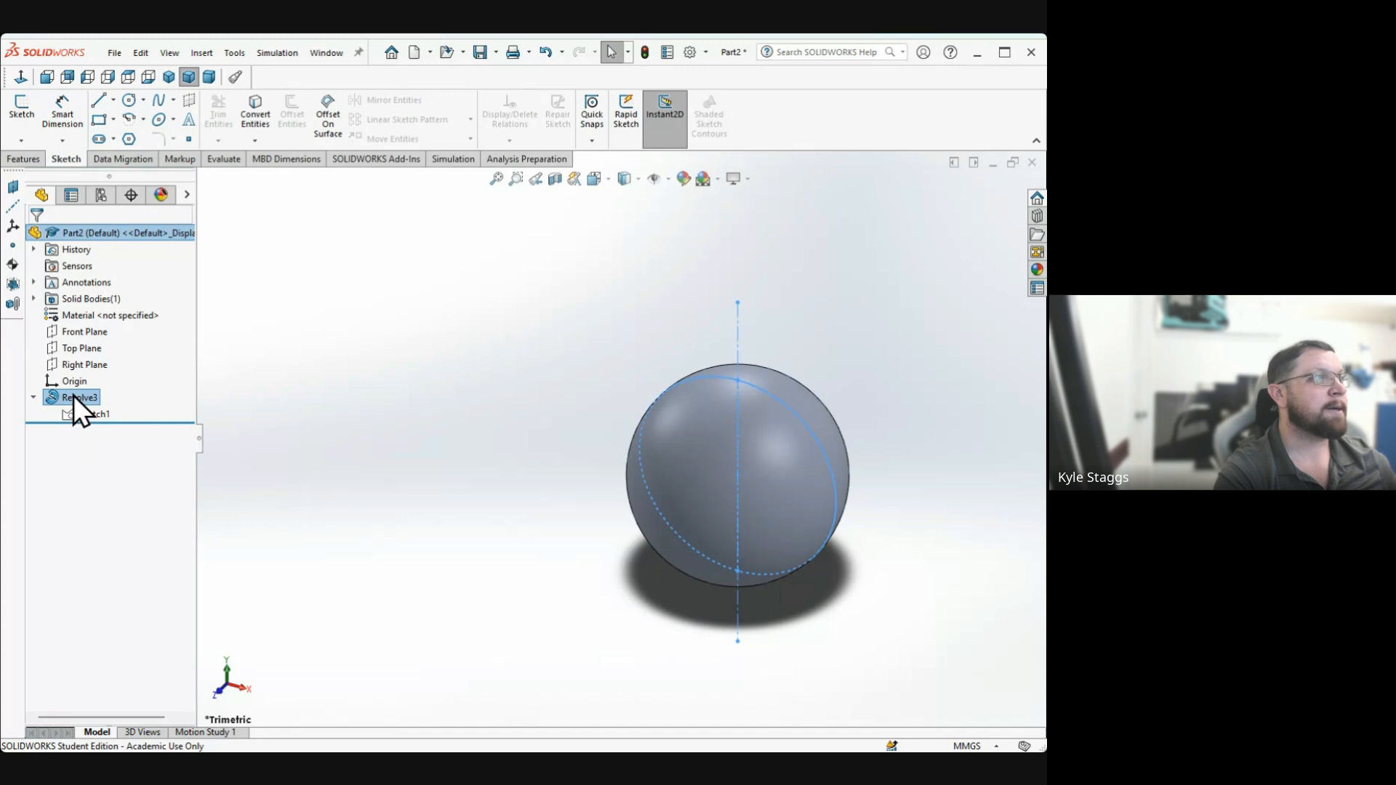
left_click(81, 413)
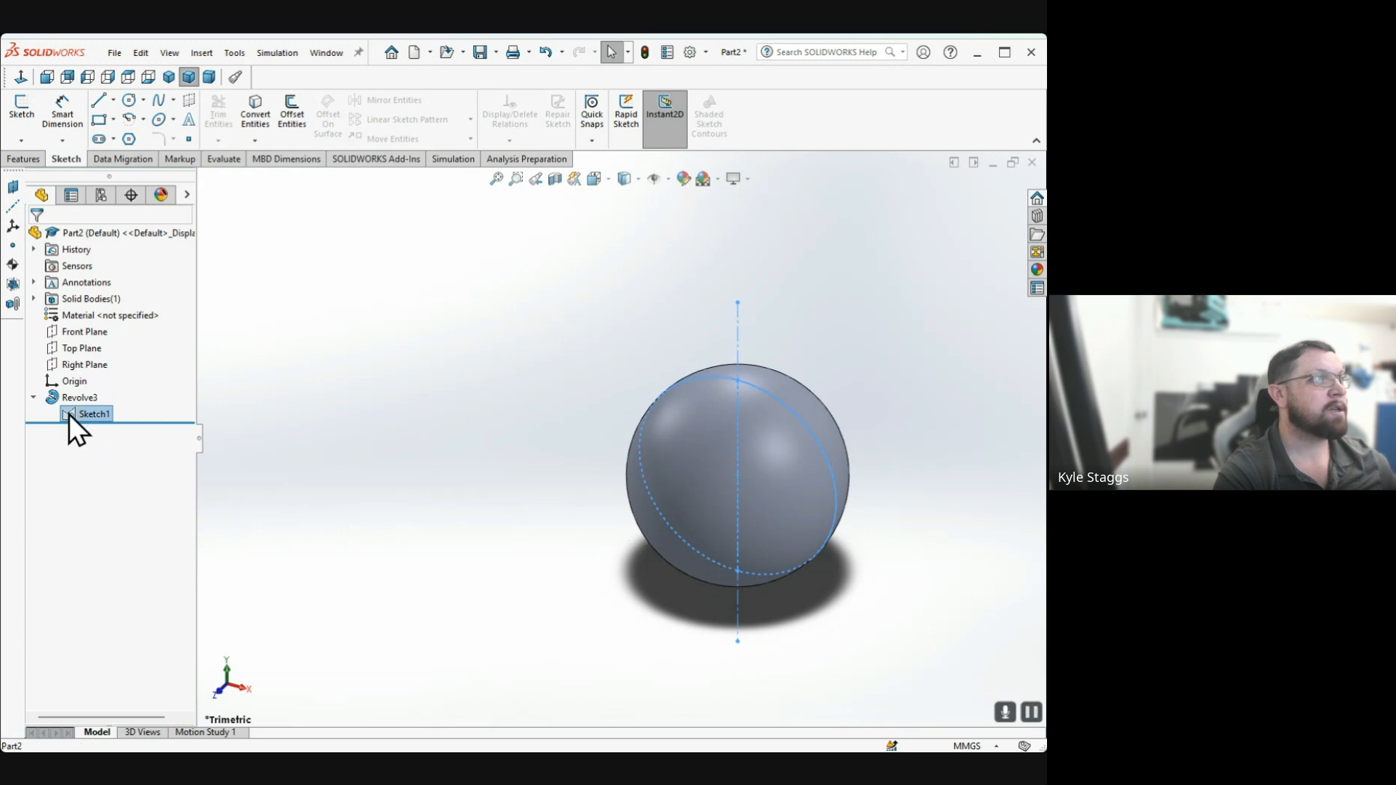
left_click(84, 365)
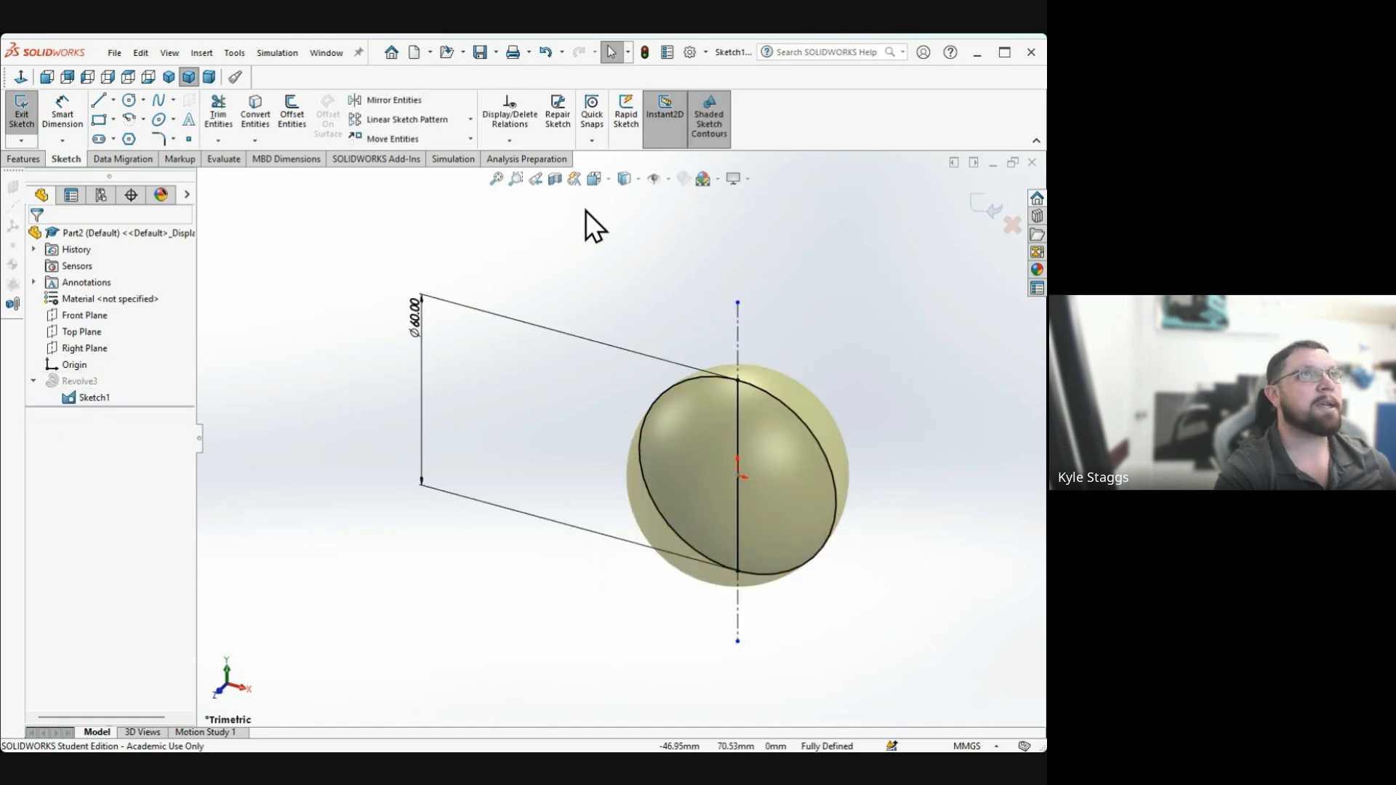
left_click(593, 182)
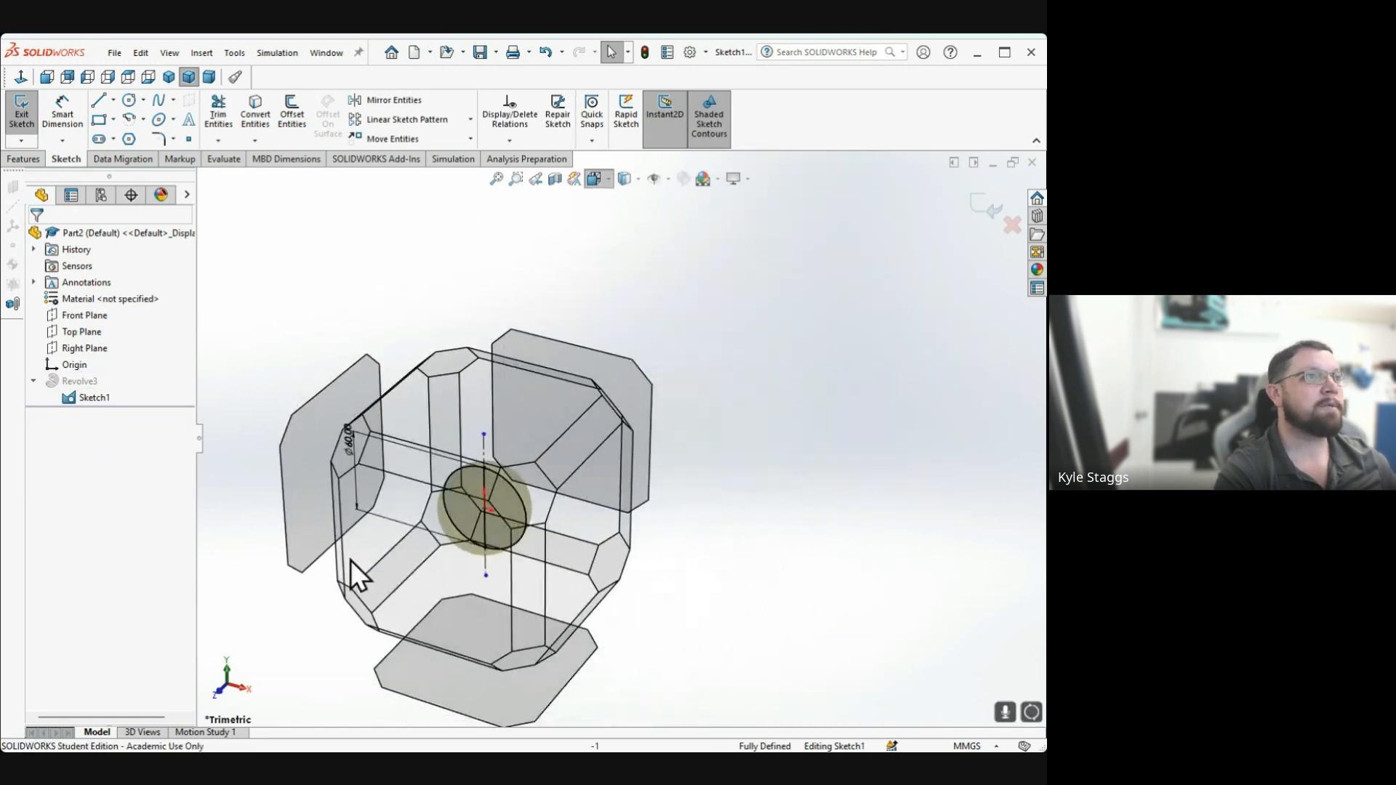
left_click(413, 548)
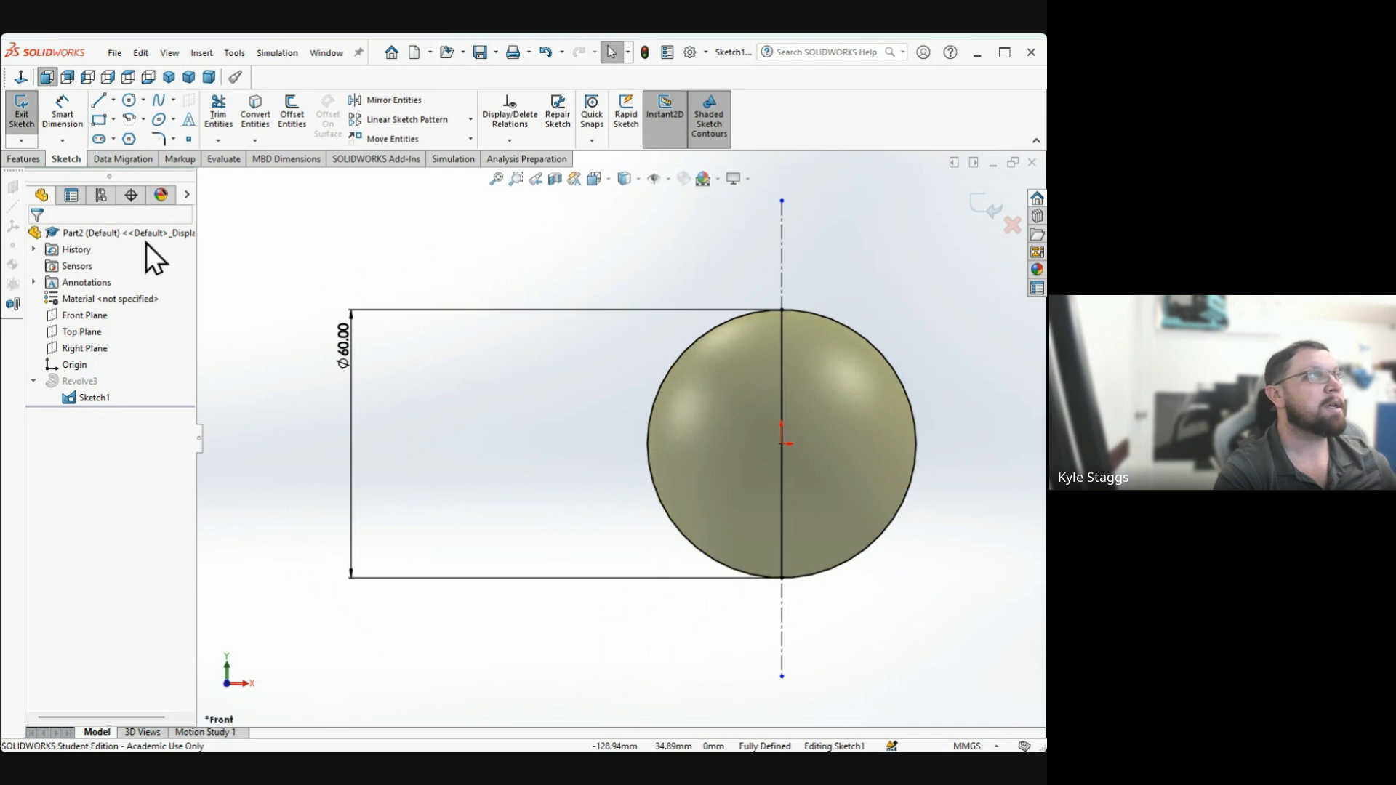
left_click_drag(439, 256, 926, 574)
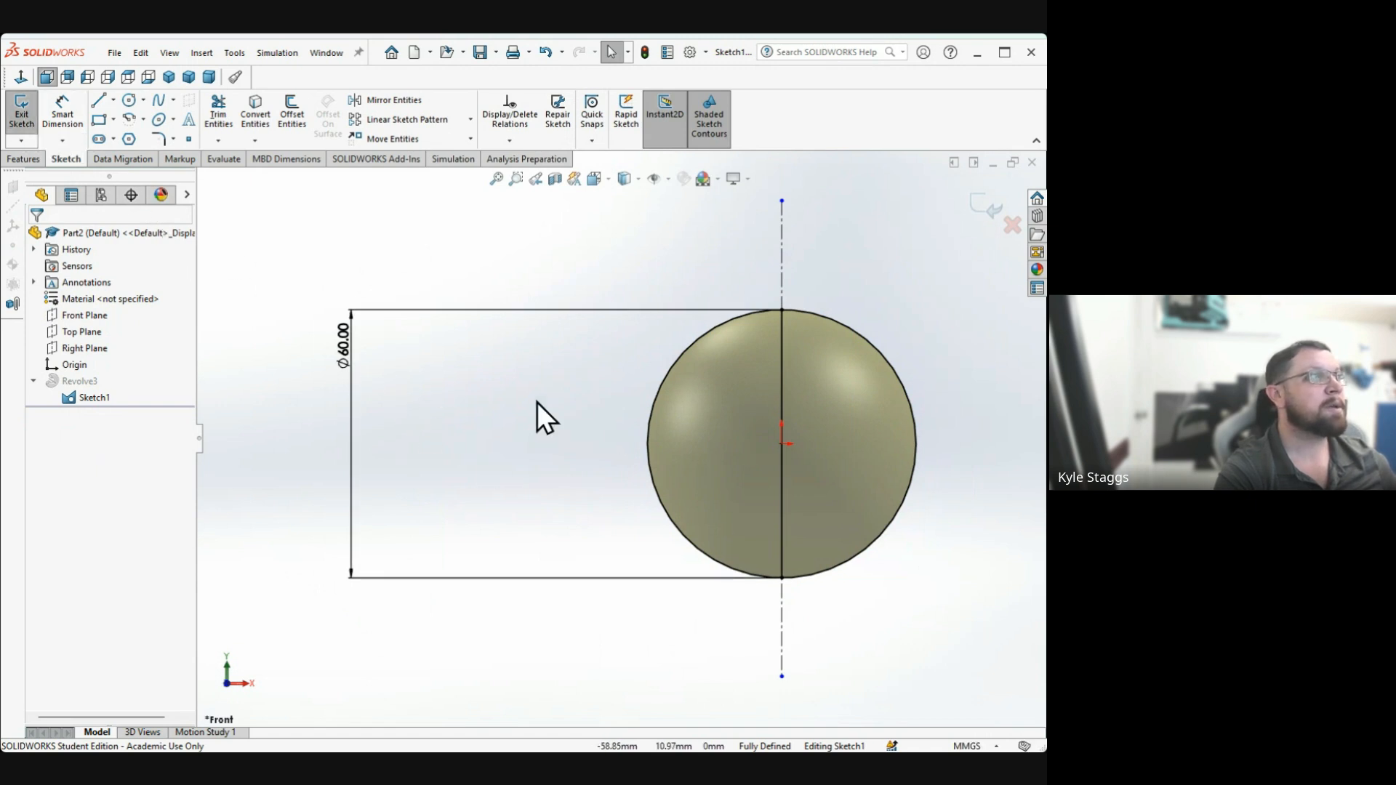
left_click(679, 353)
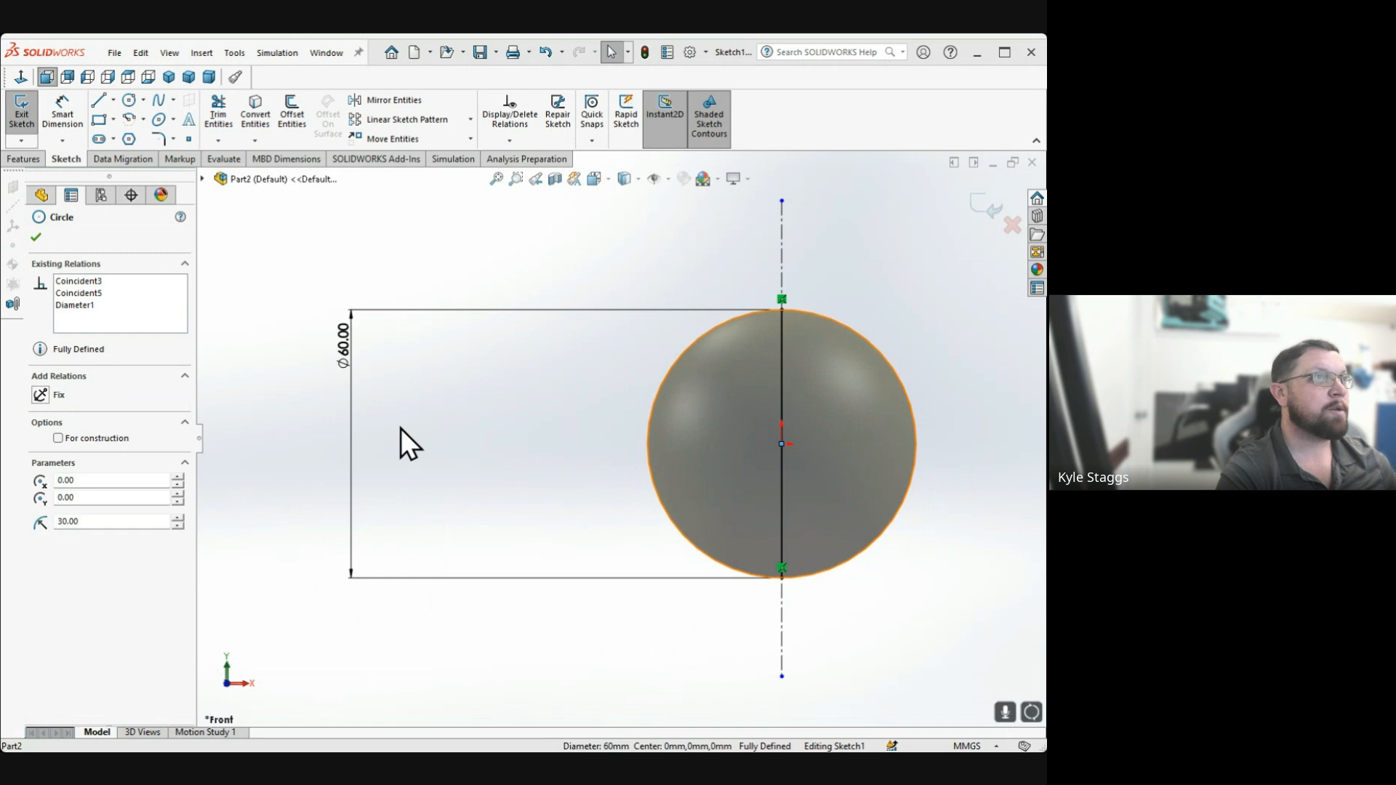
key("Delete")
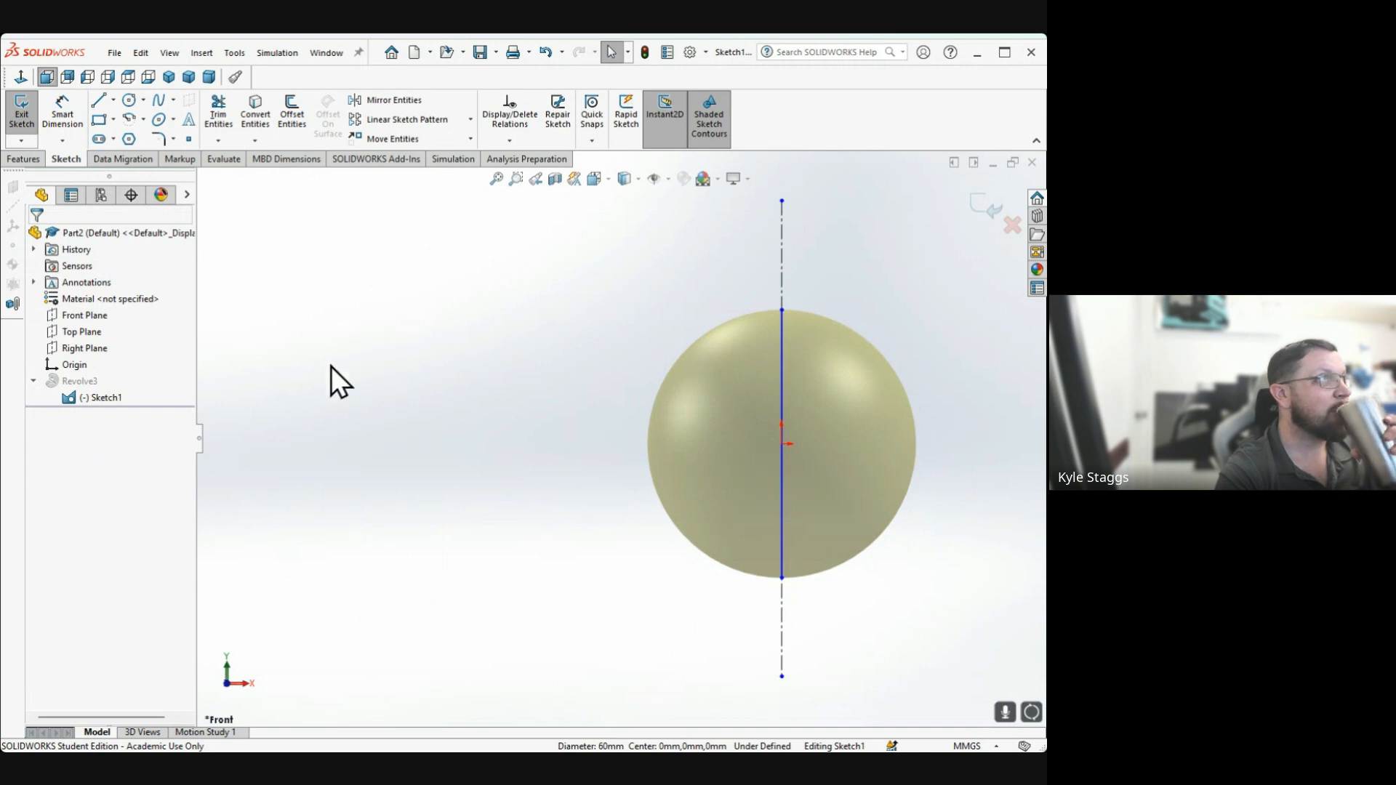
Sketch a horizontal straight slot across the vertical line, about 77 mm between arc centers and about 43 mm wide
left_click(100, 139)
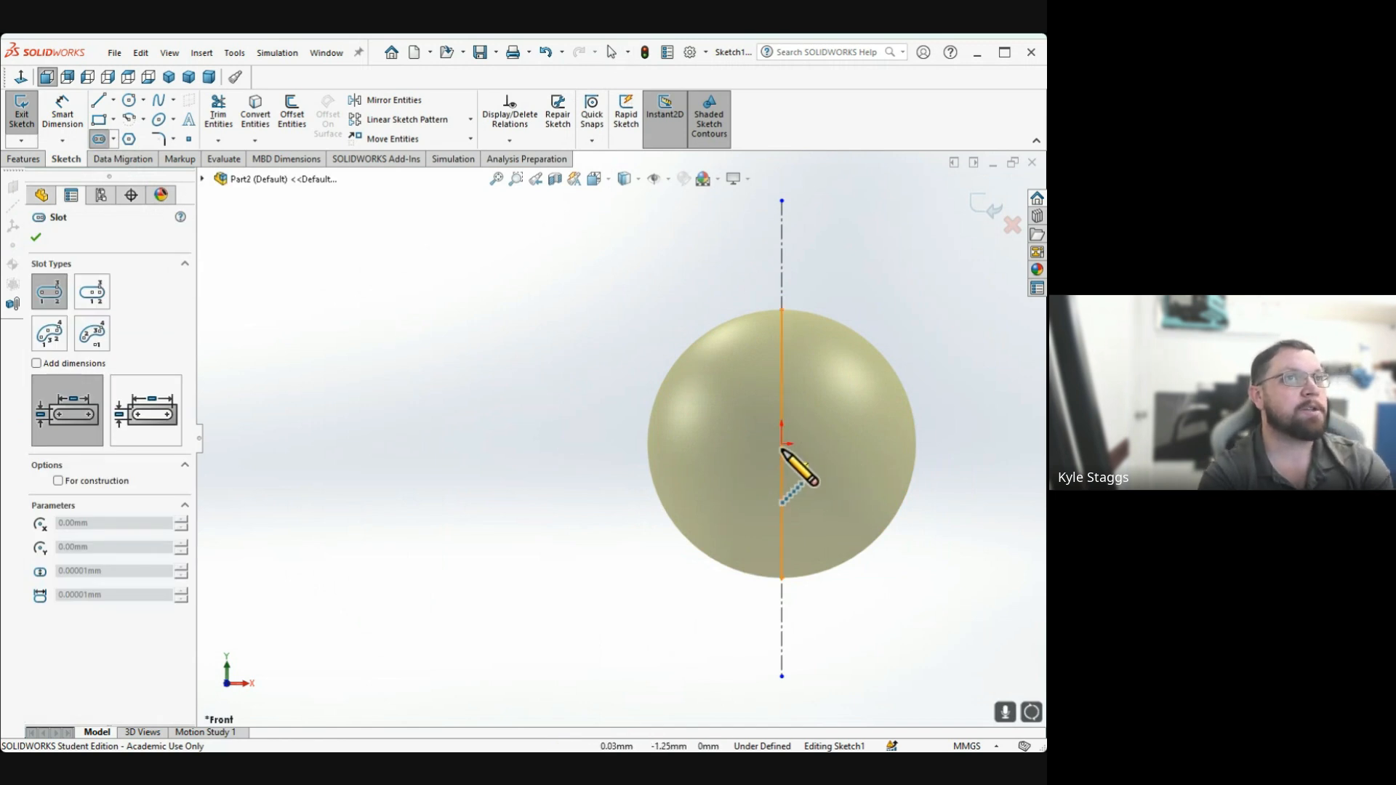
left_click(940, 443)
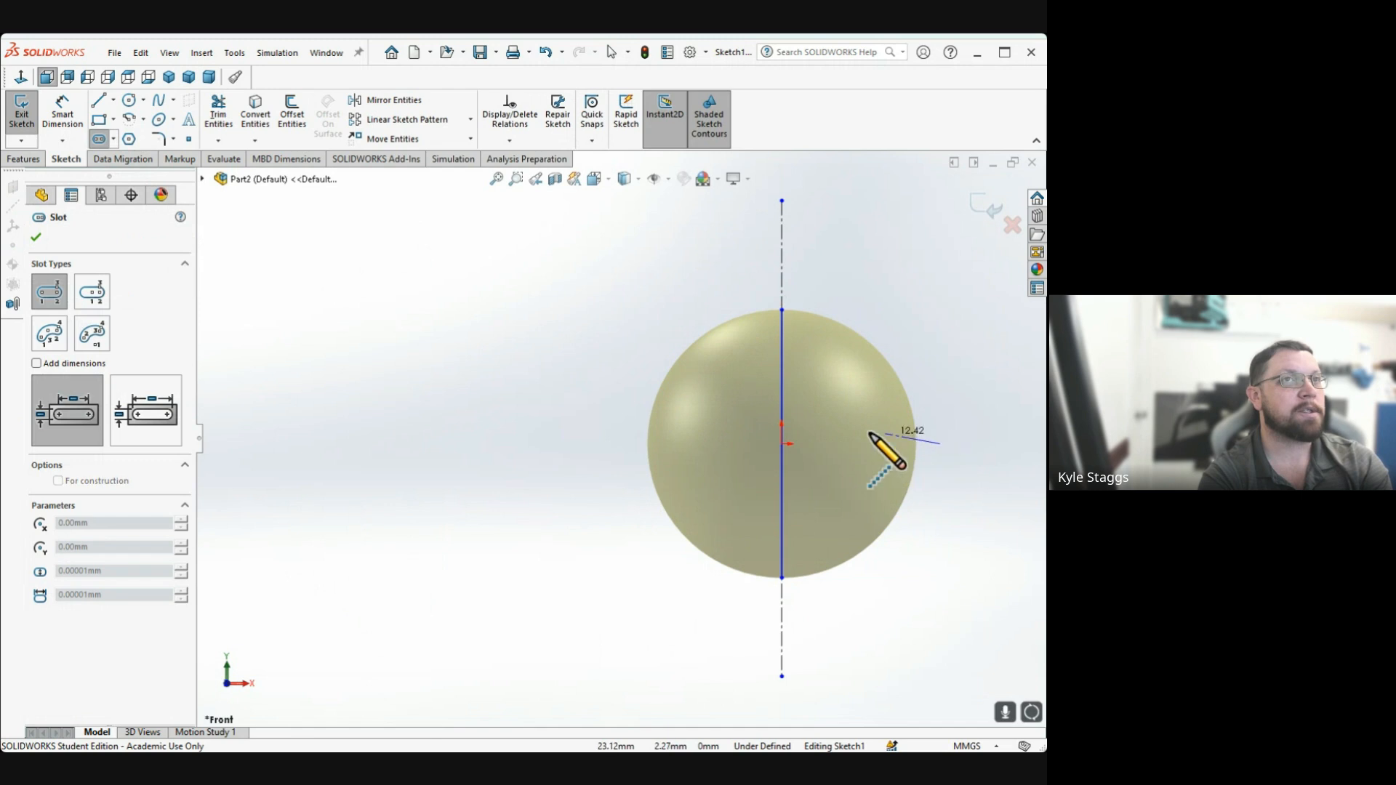
left_click(596, 443)
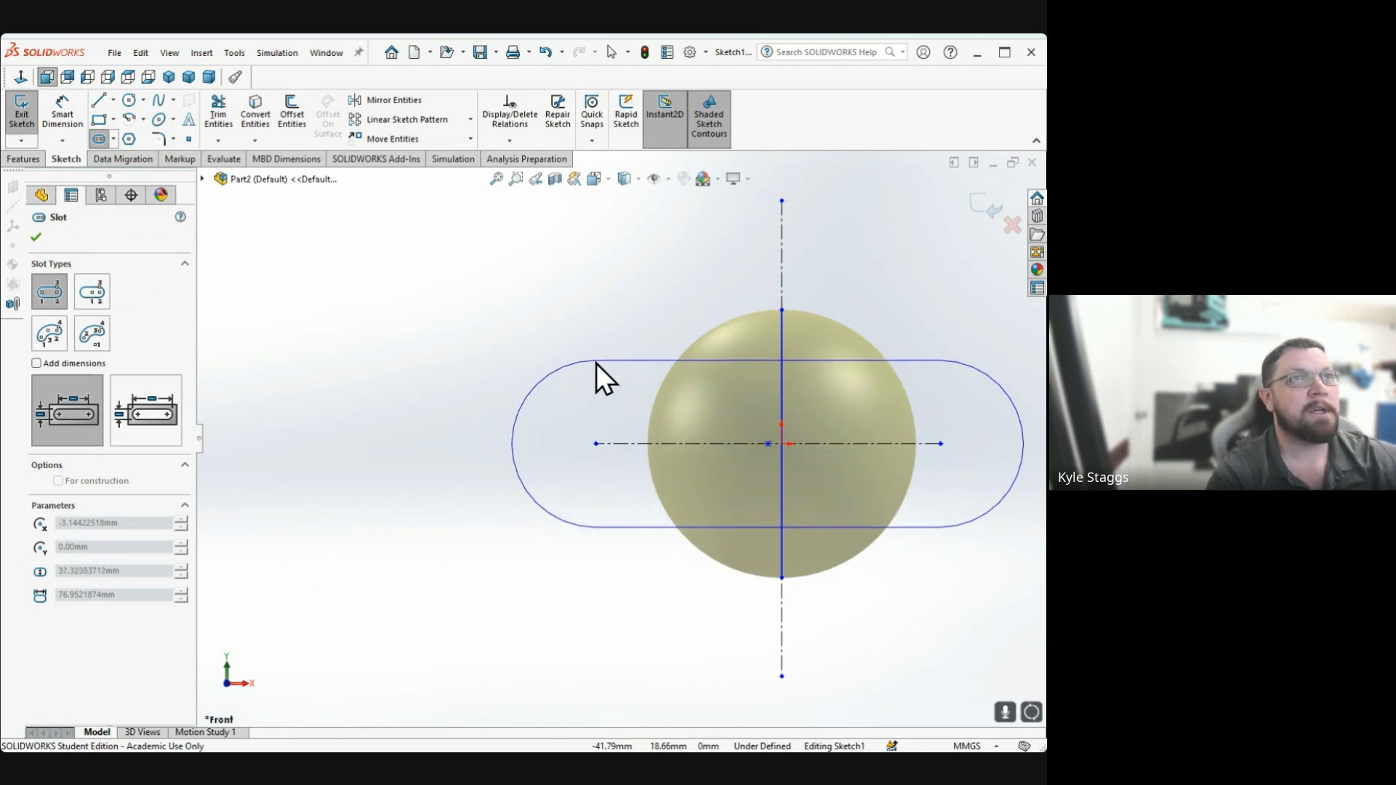
left_click(596, 347)
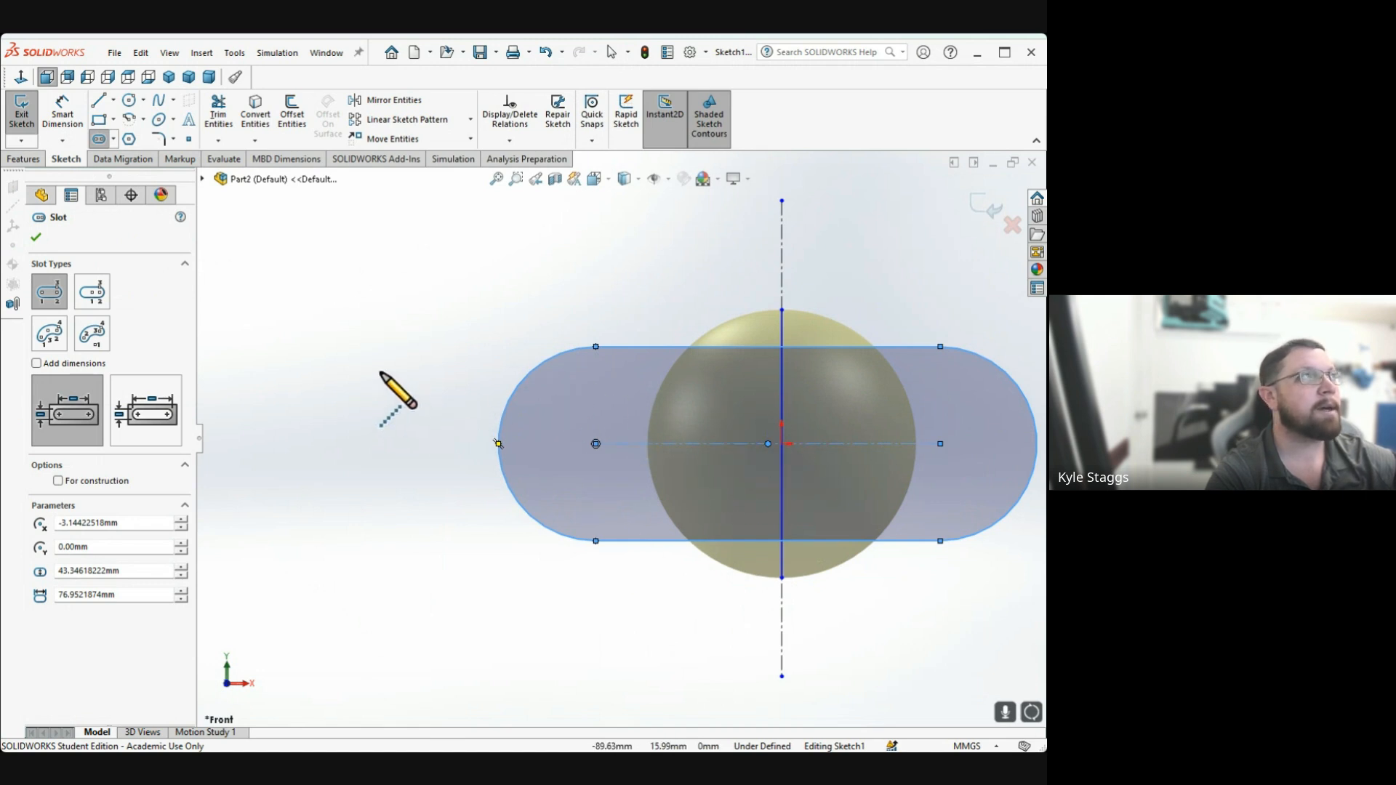
Dimension the slot's width between its two straight sides and set it to 45 mm
left_click(62, 114)
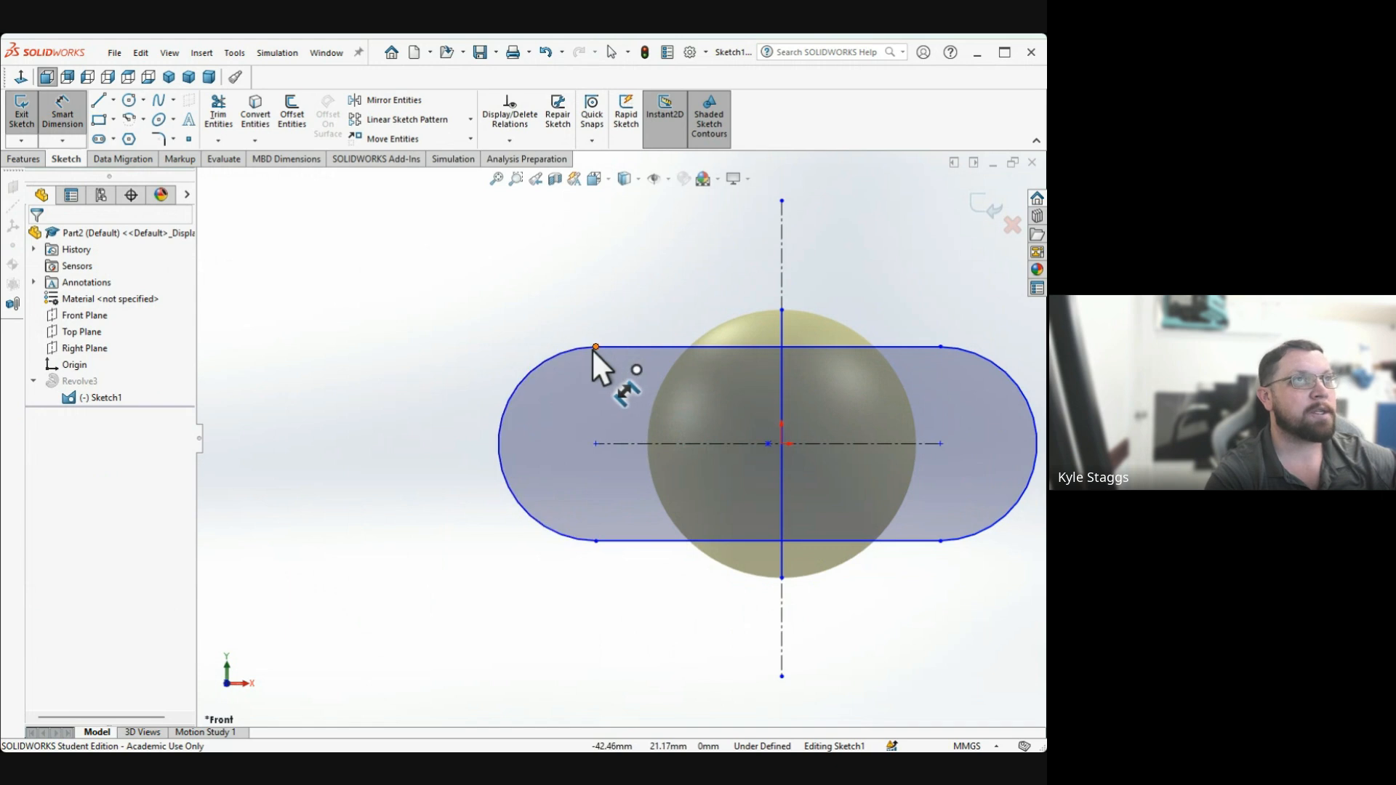
left_click(596, 347)
left_click(596, 542)
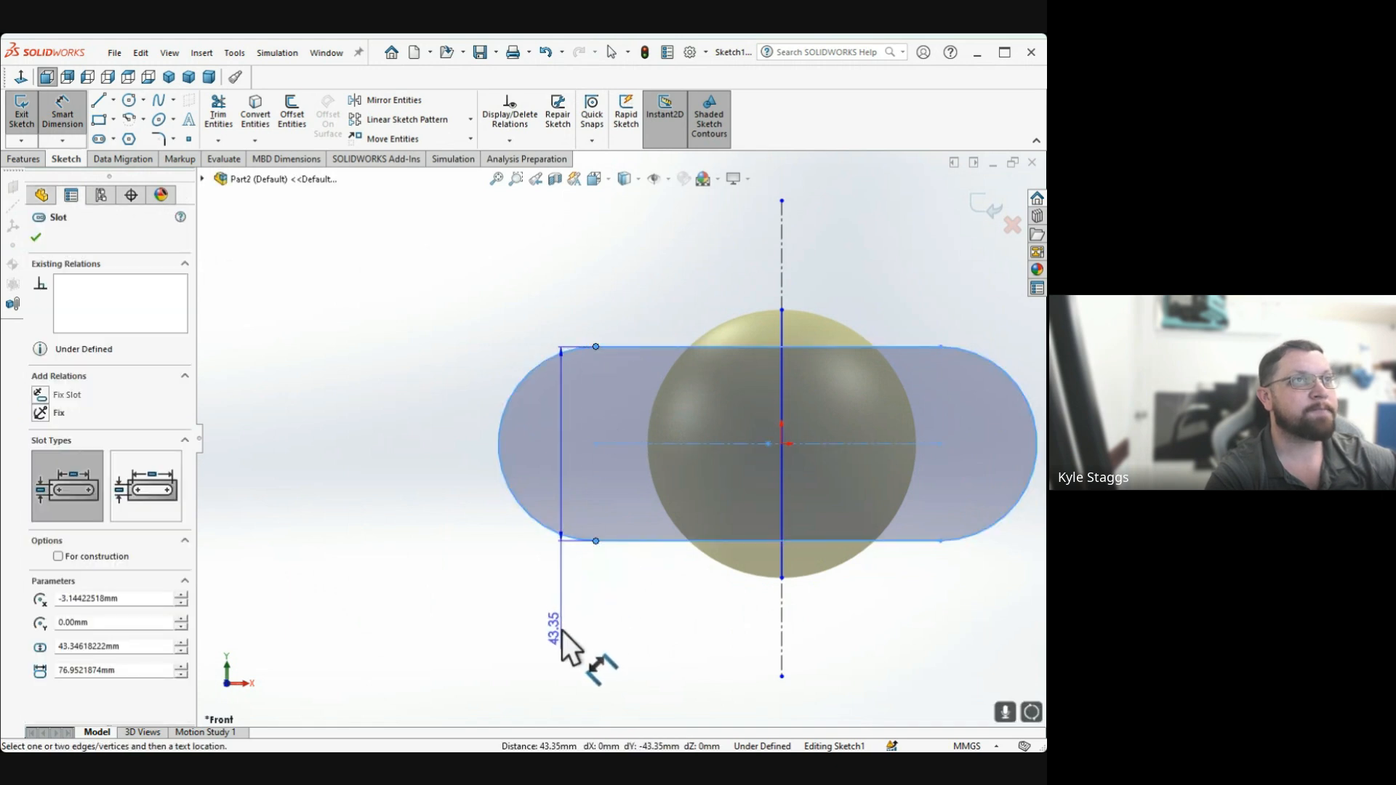
left_click(353, 651)
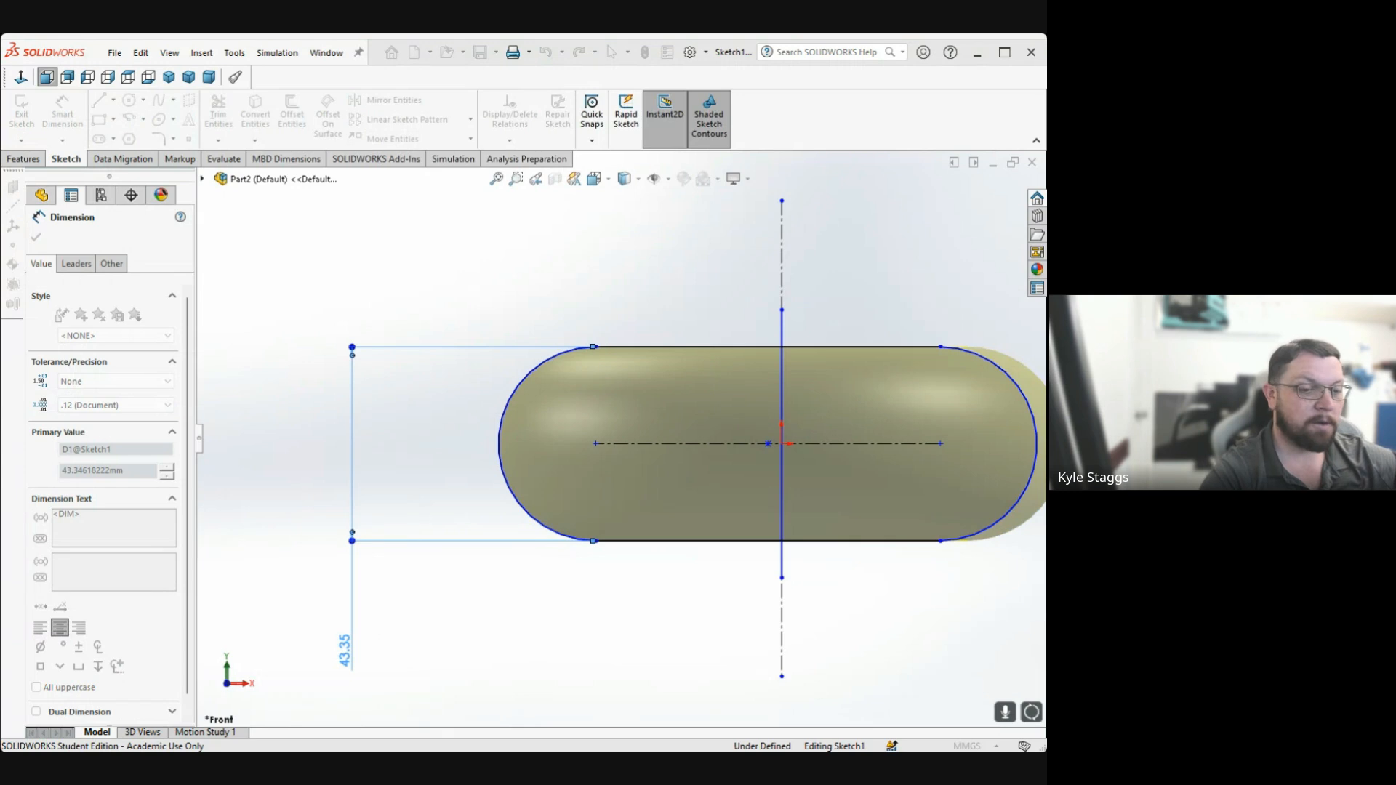
type("45")
key("Return")
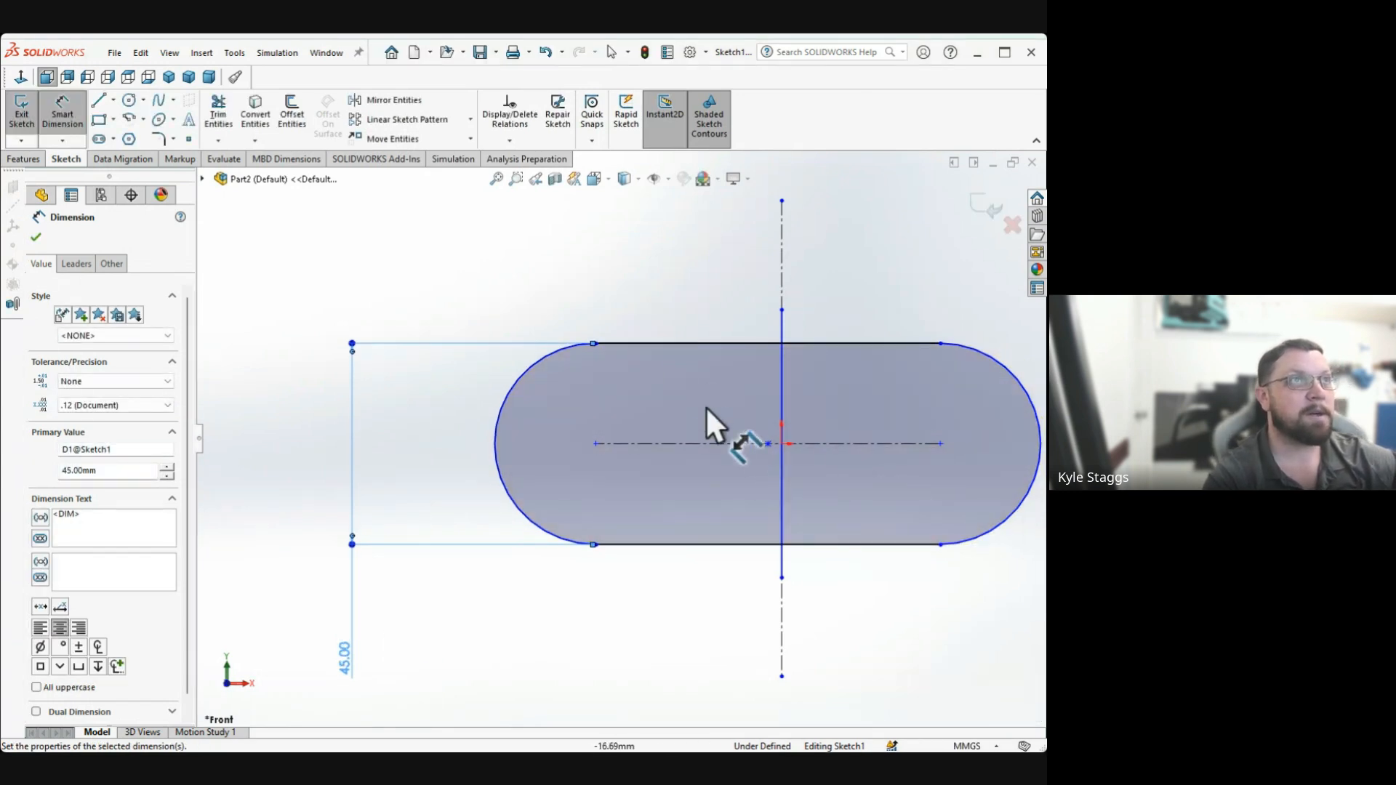
left_click(508, 391)
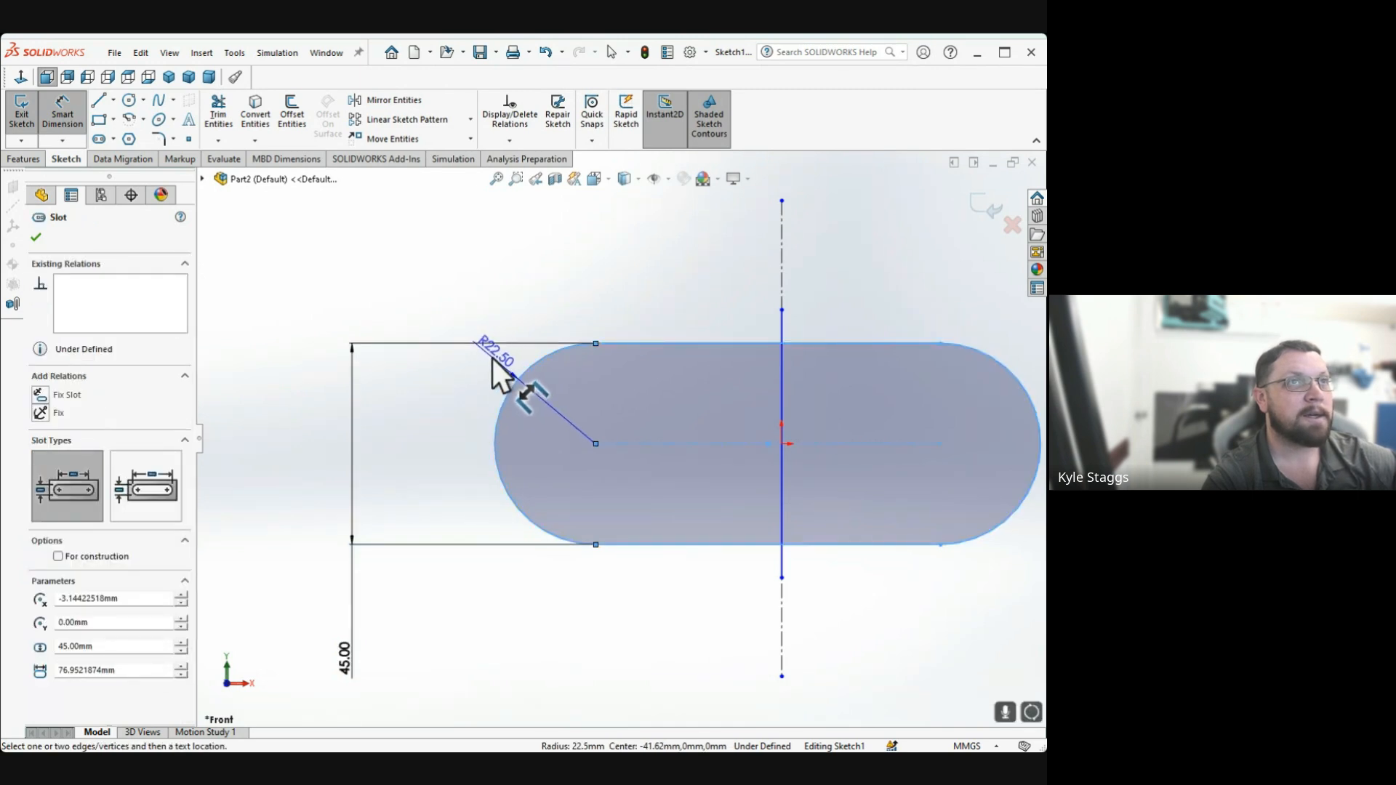
left_click(434, 317)
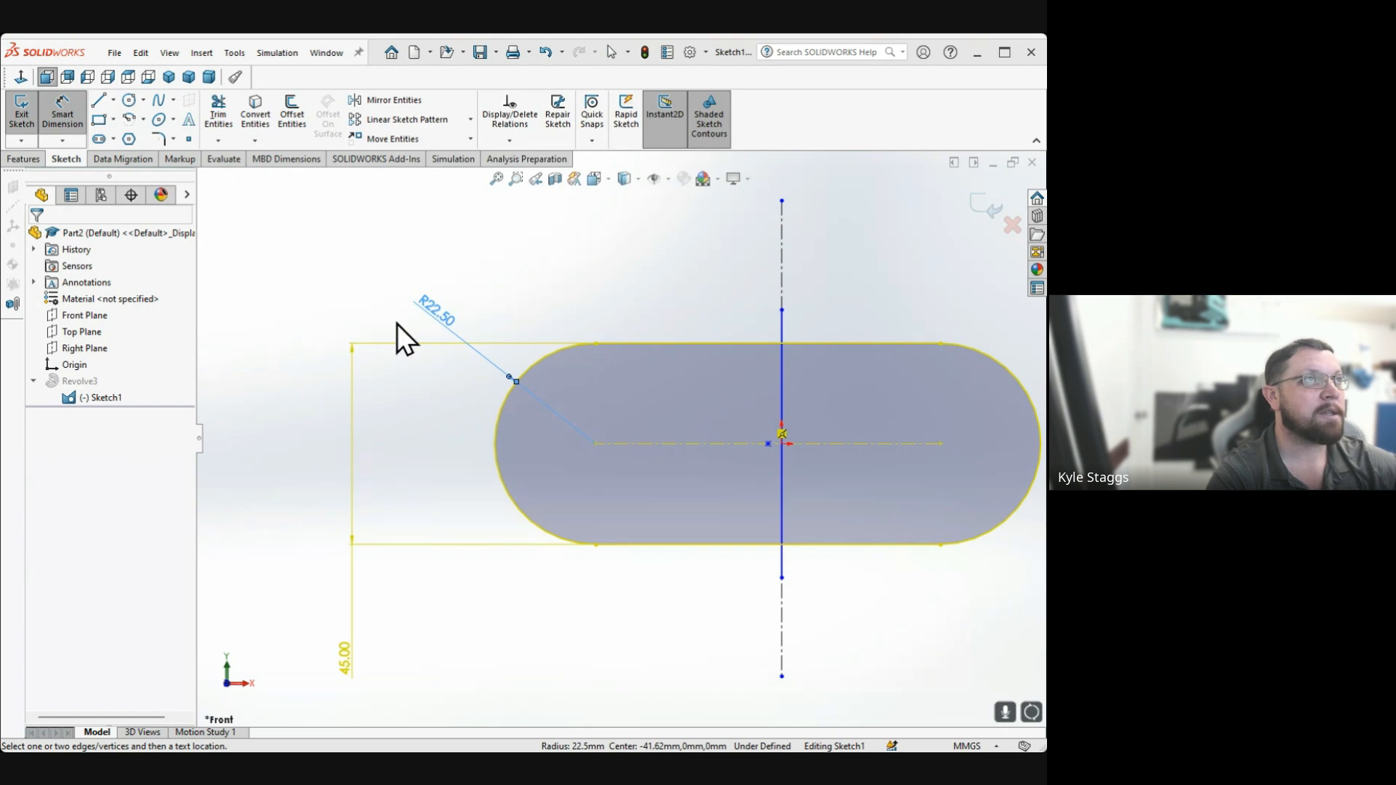
key("Escape")
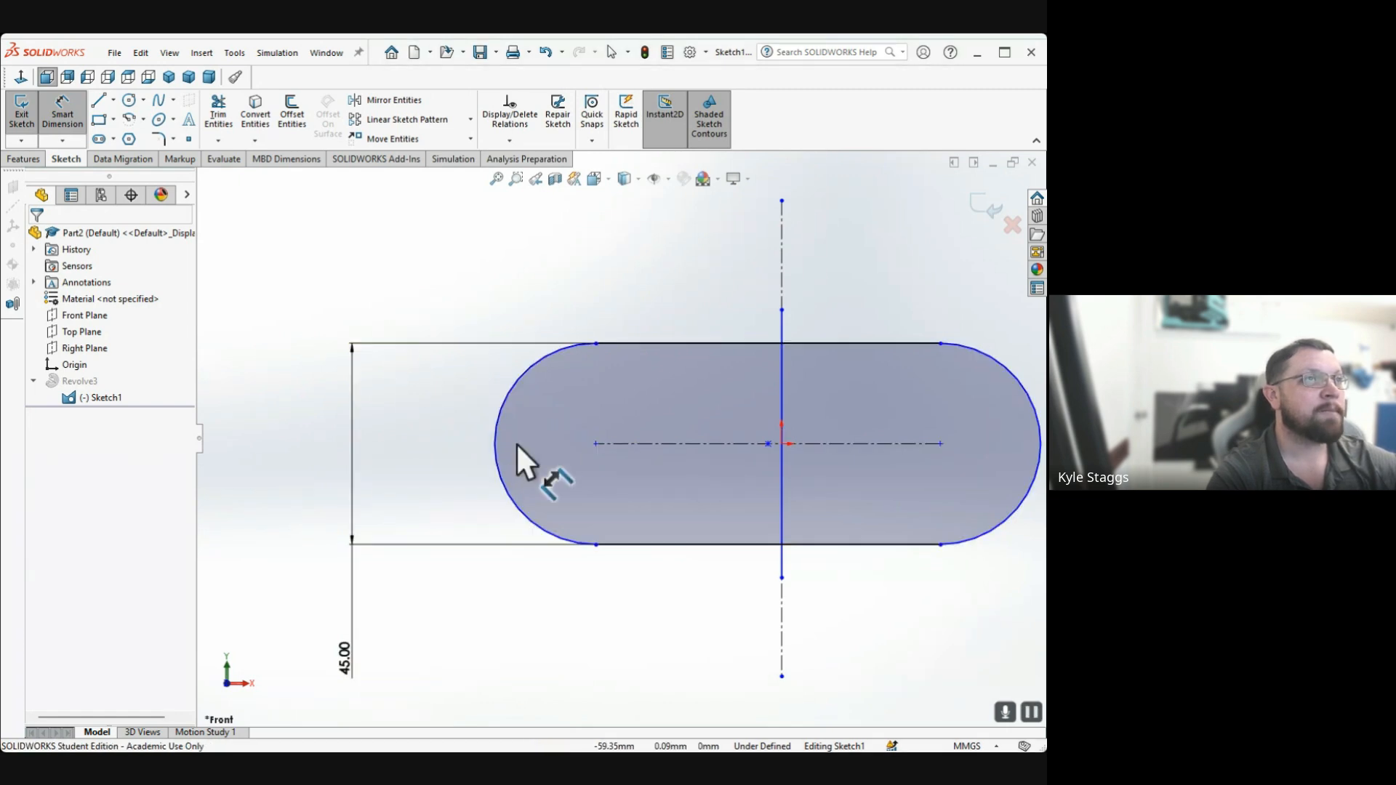
Add a 3.14 mm horizontal dimension between the slot's center point and the origin
left_click(768, 444)
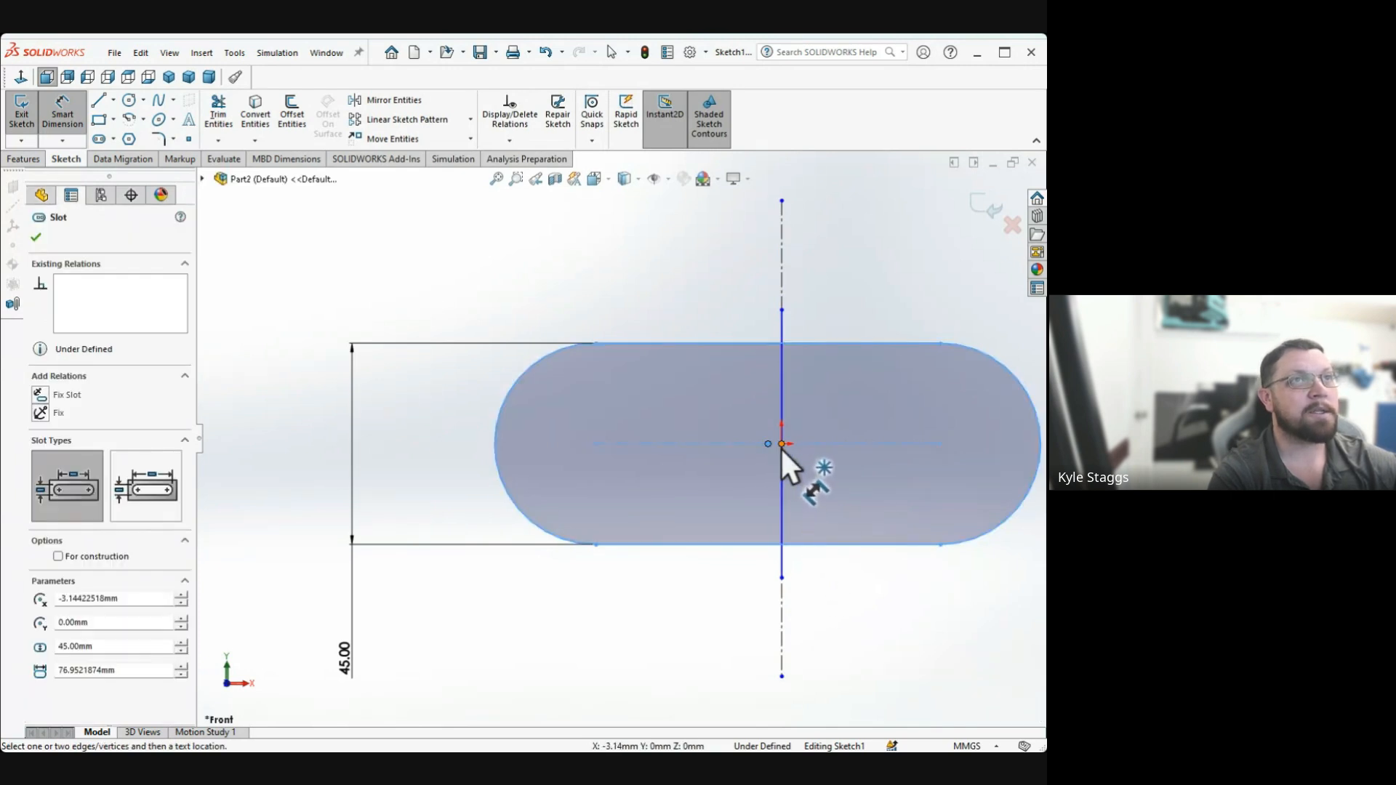
left_click(782, 444)
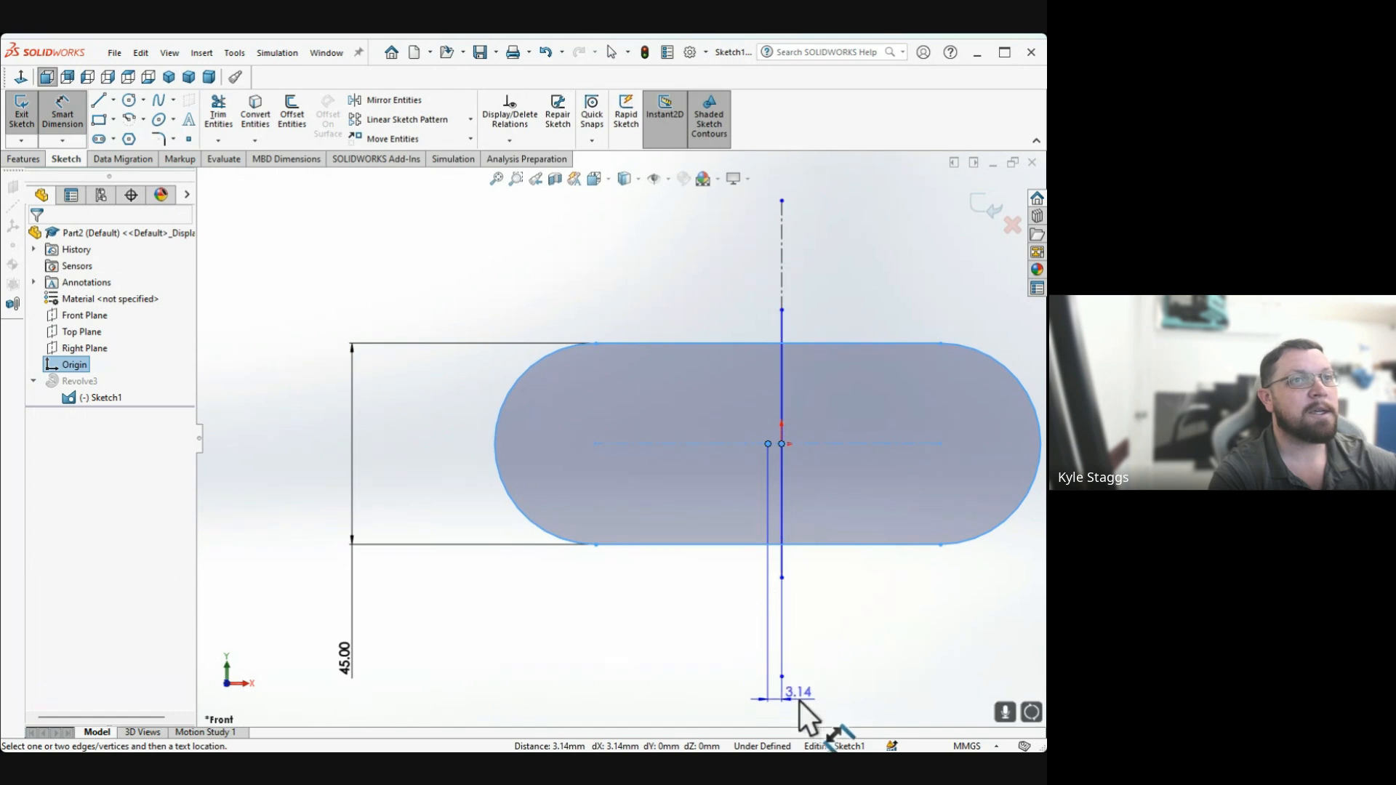
left_click(804, 707)
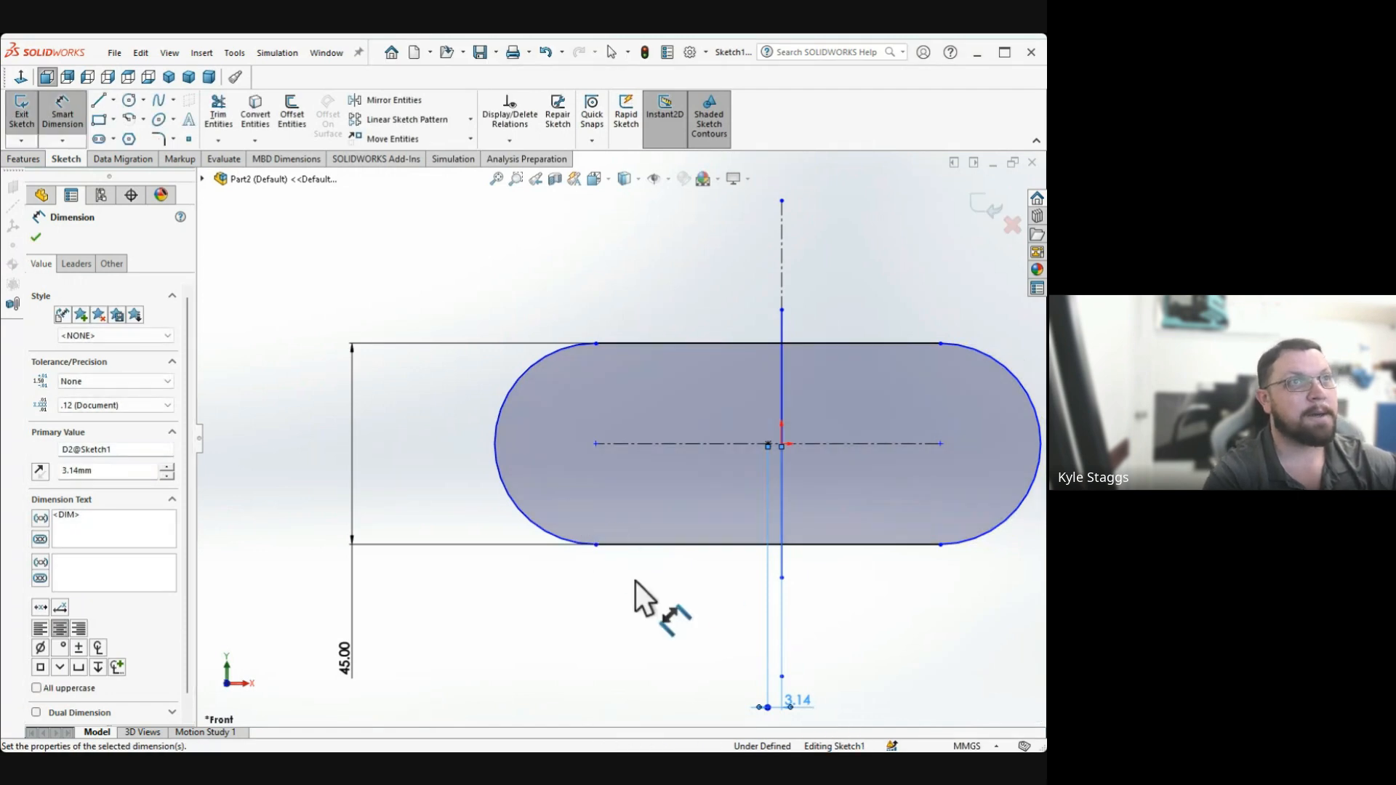
left_click(704, 609)
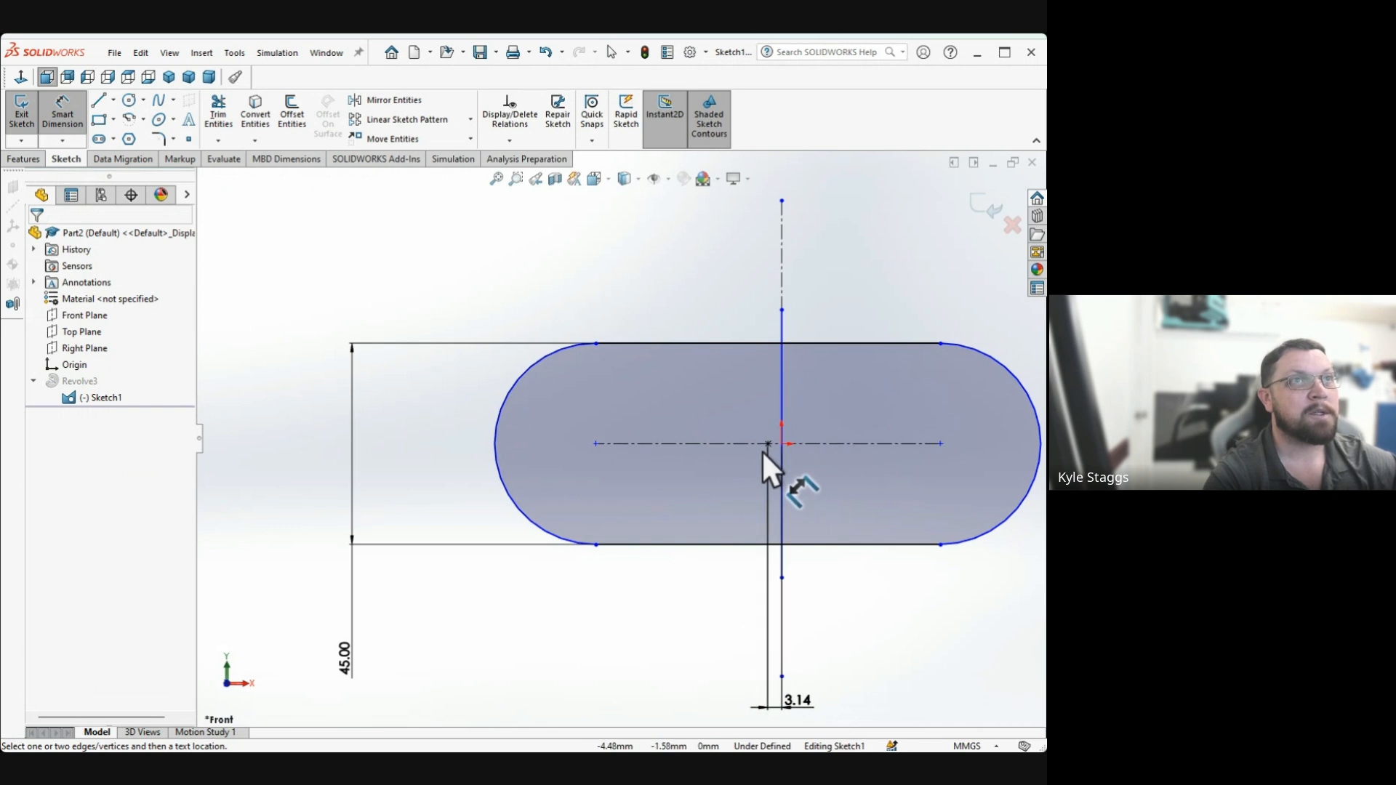
Dimension the horizontal distance from the slot's upper-left tangent point to its center point as 40 mm
left_click(597, 345)
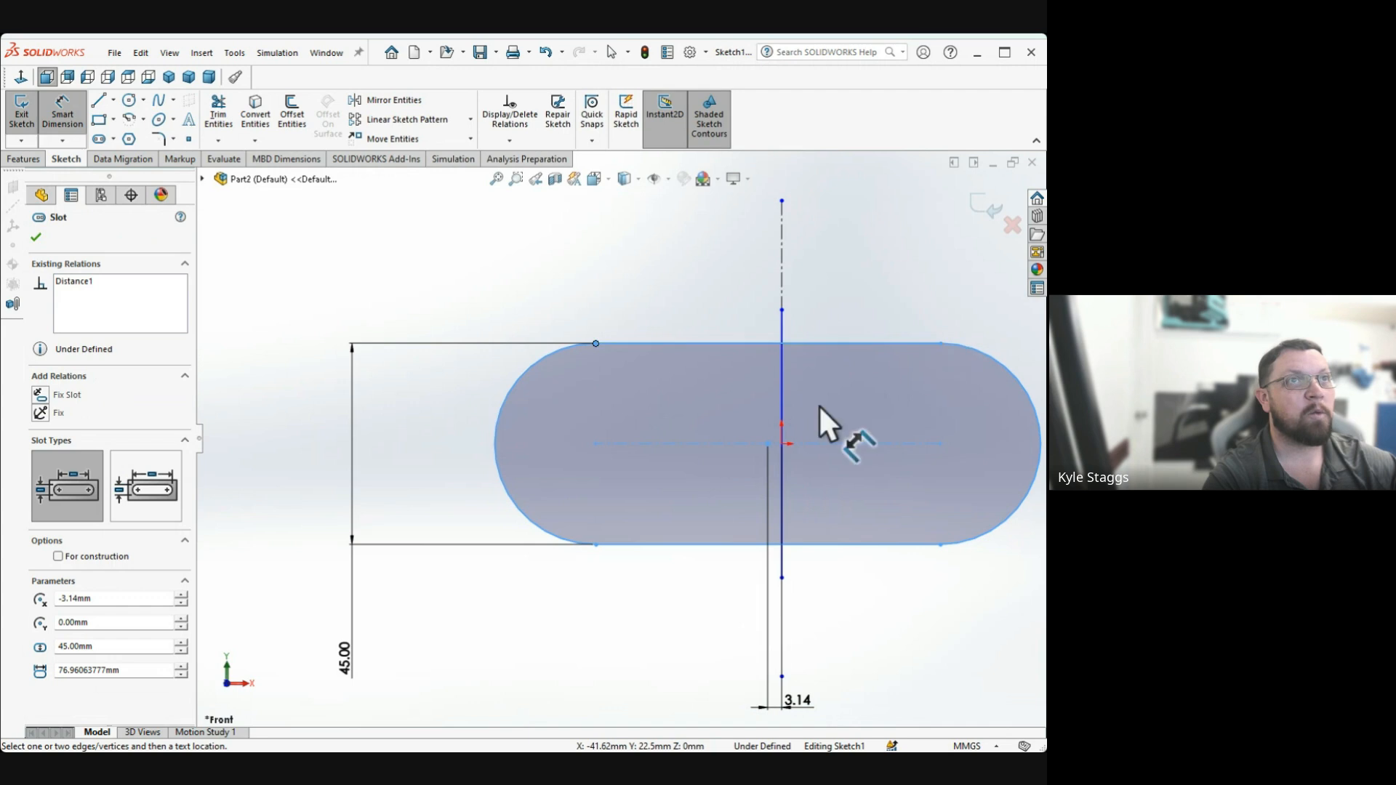
left_click(768, 445)
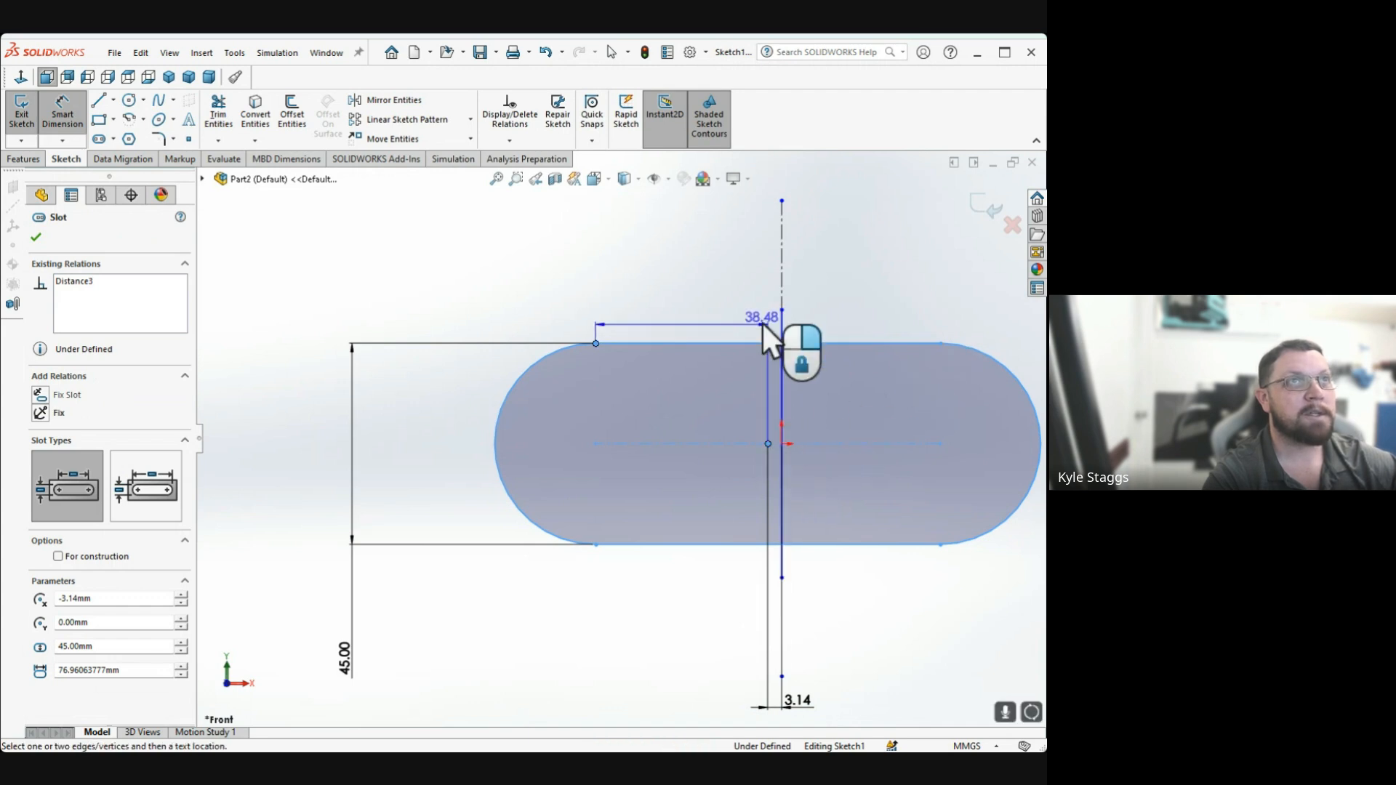
left_click(762, 273)
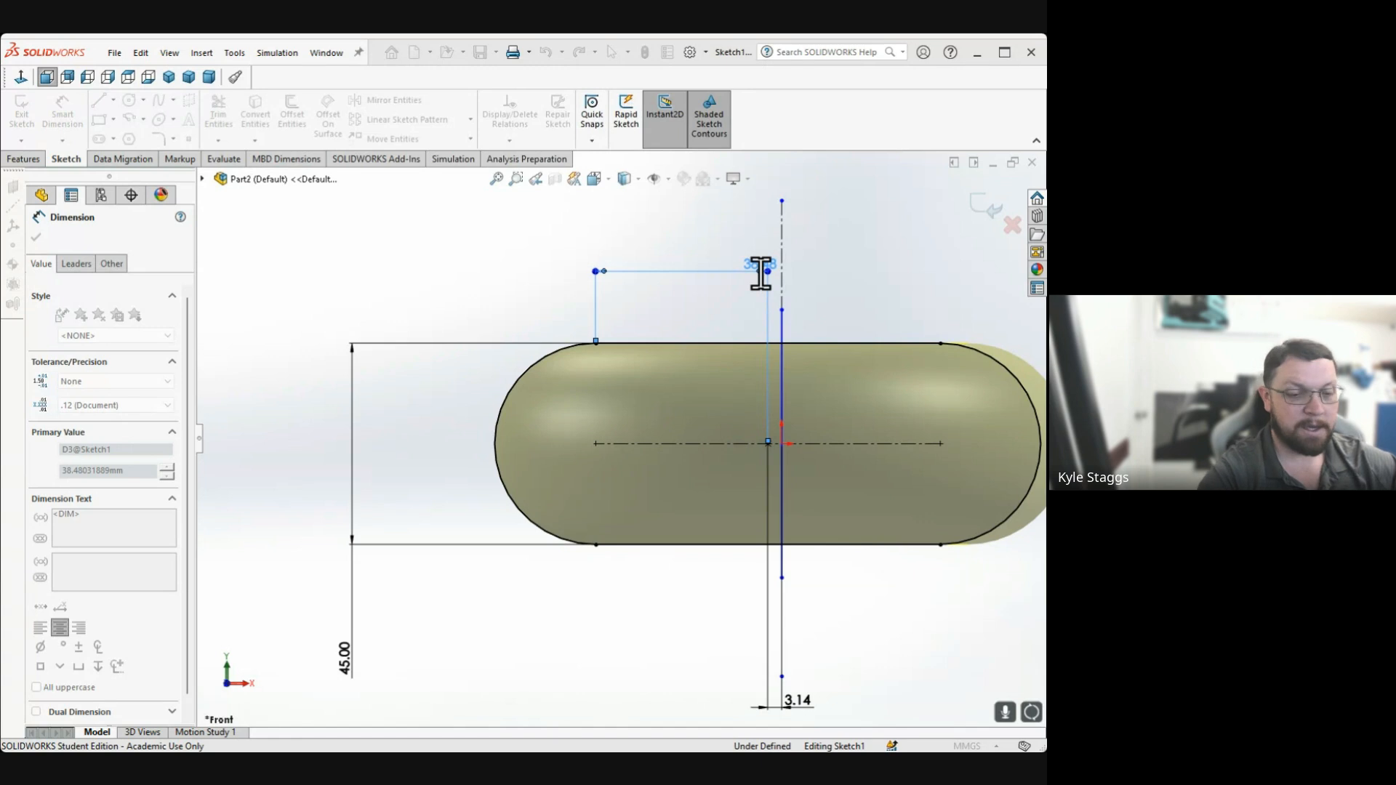
type("40")
key("Return")
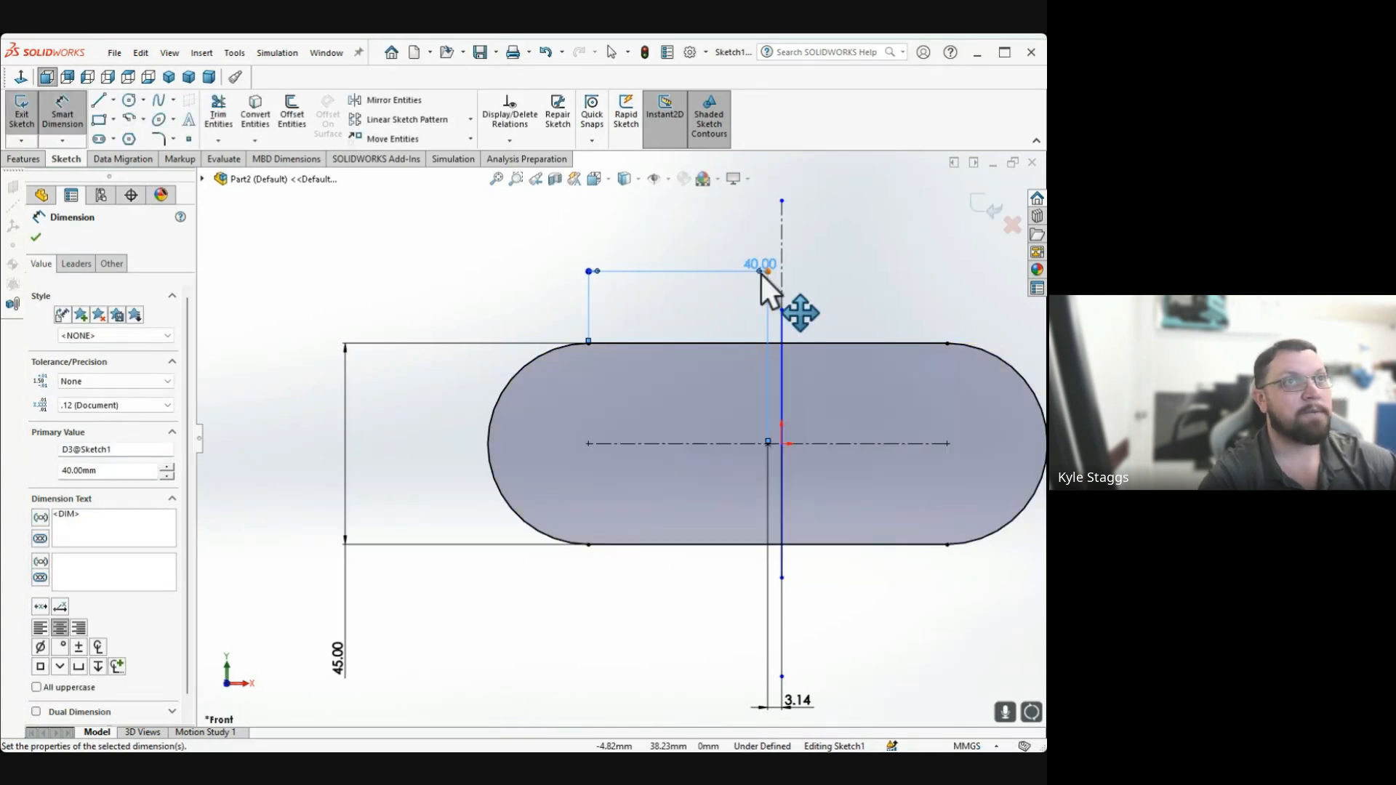
left_click(590, 547)
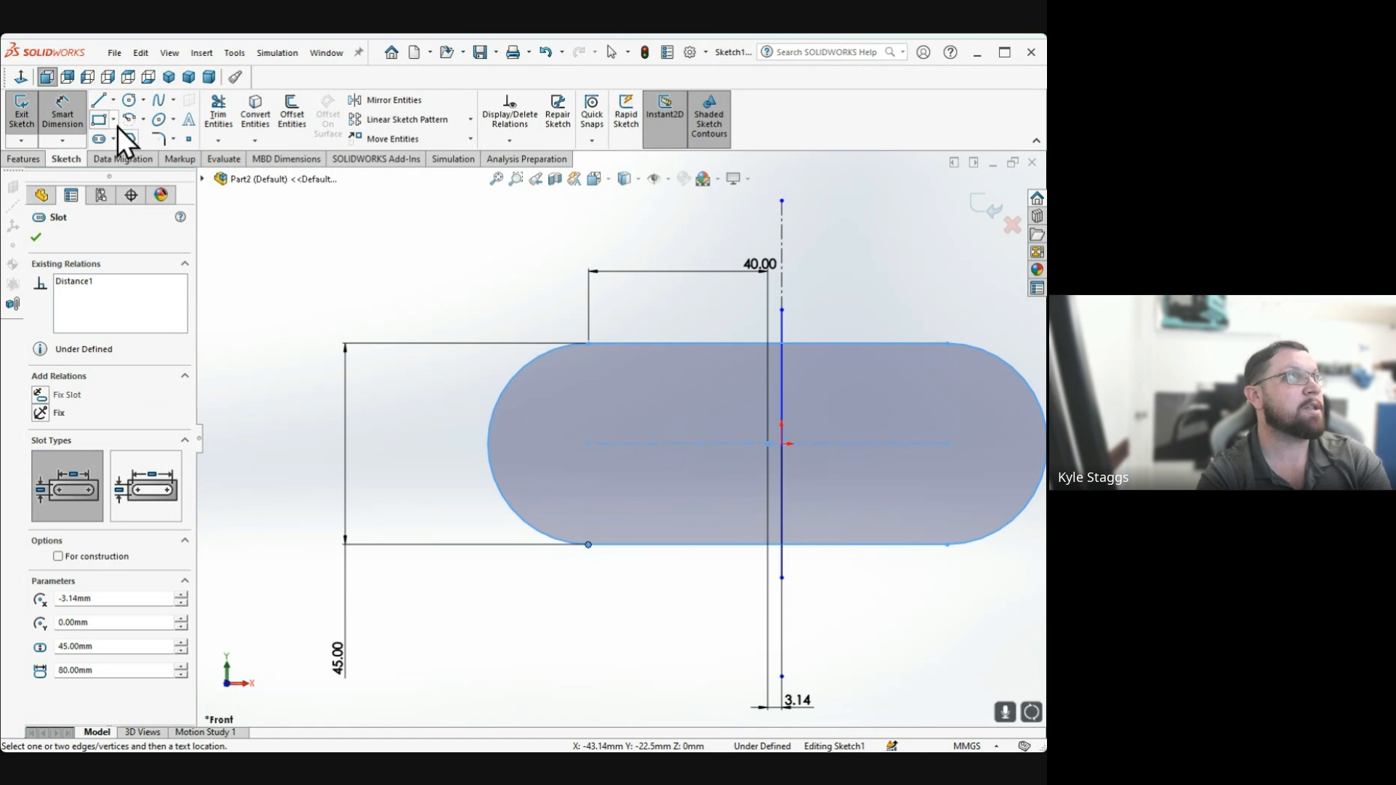
left_click(56, 105)
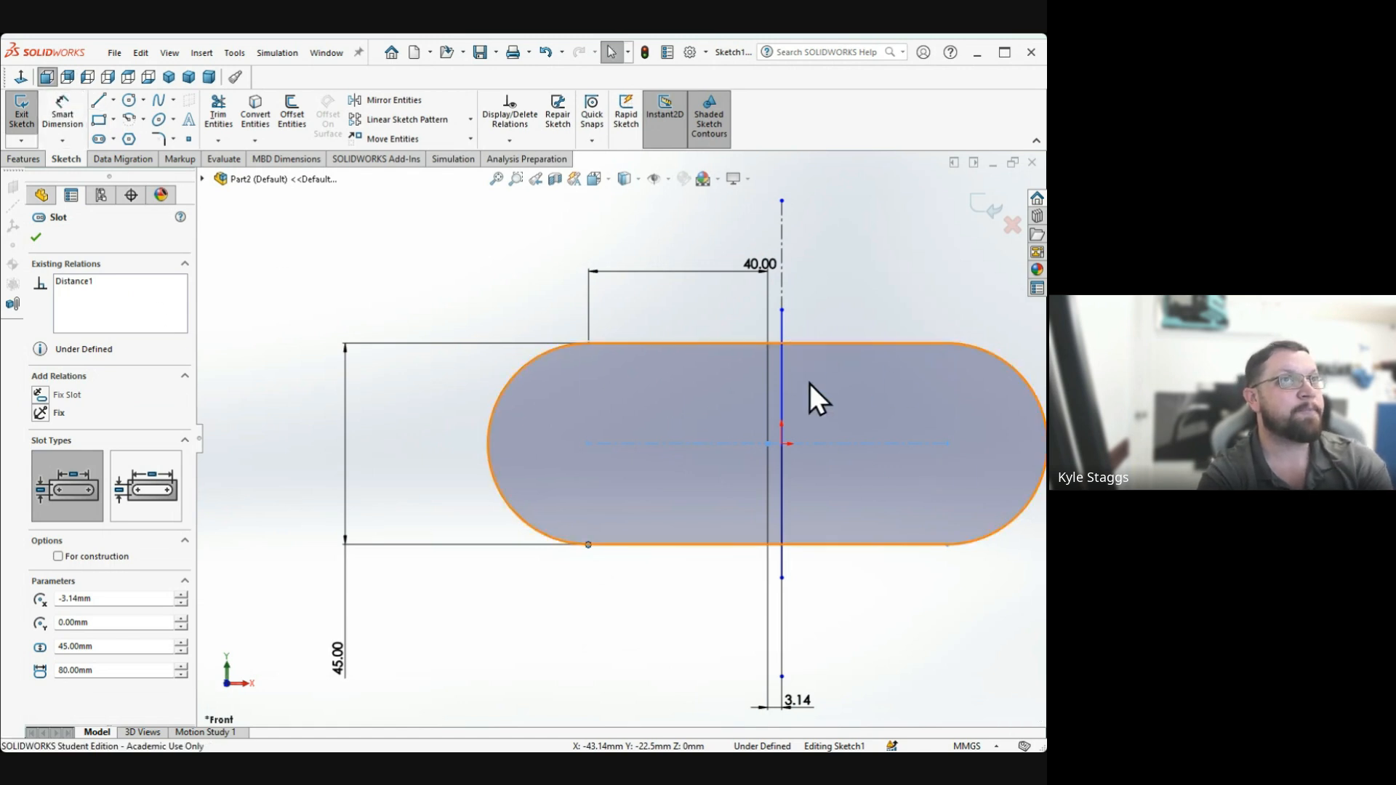
left_click(587, 596)
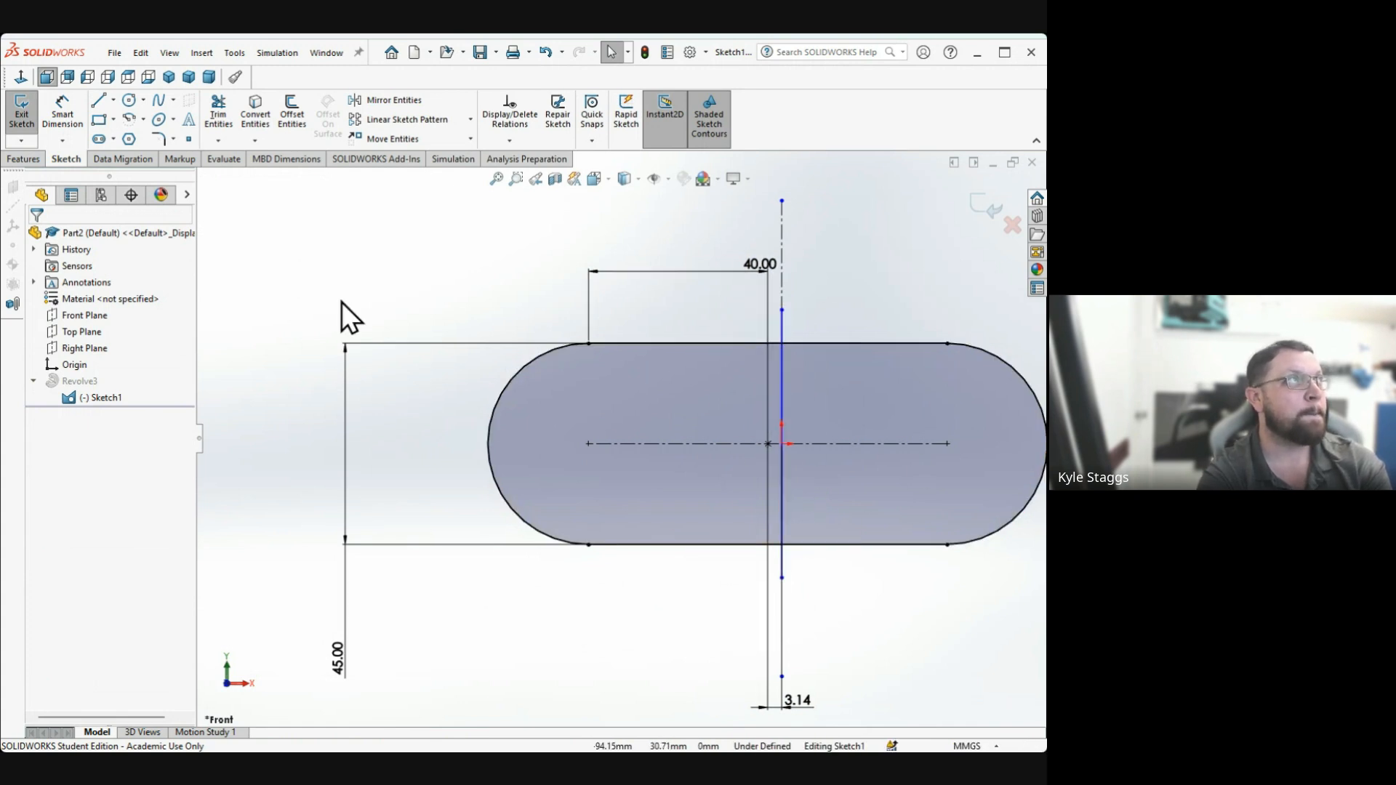
Exit the sketch to rebuild the revolve with the slot profile
left_click(24, 159)
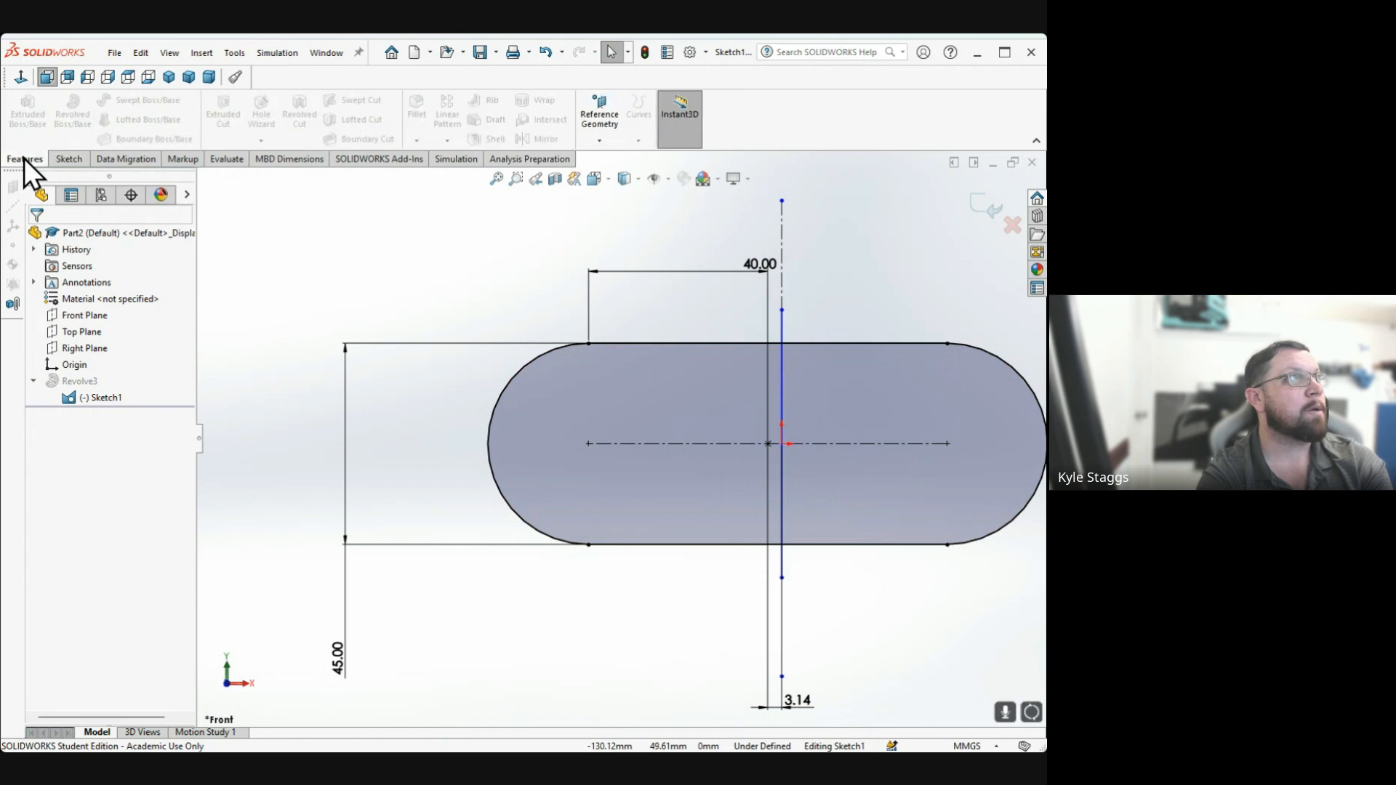
left_click(57, 163)
left_click(15, 123)
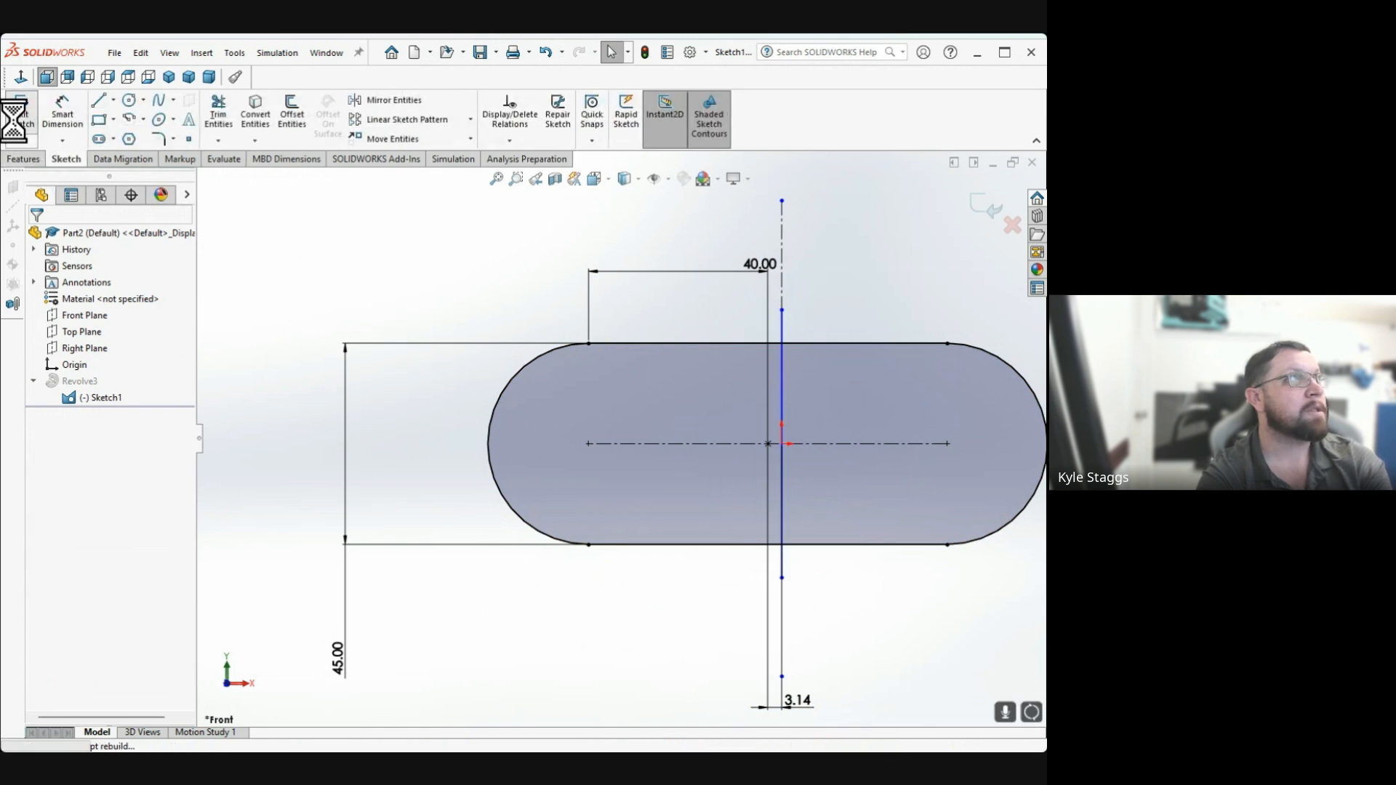
left_click(25, 161)
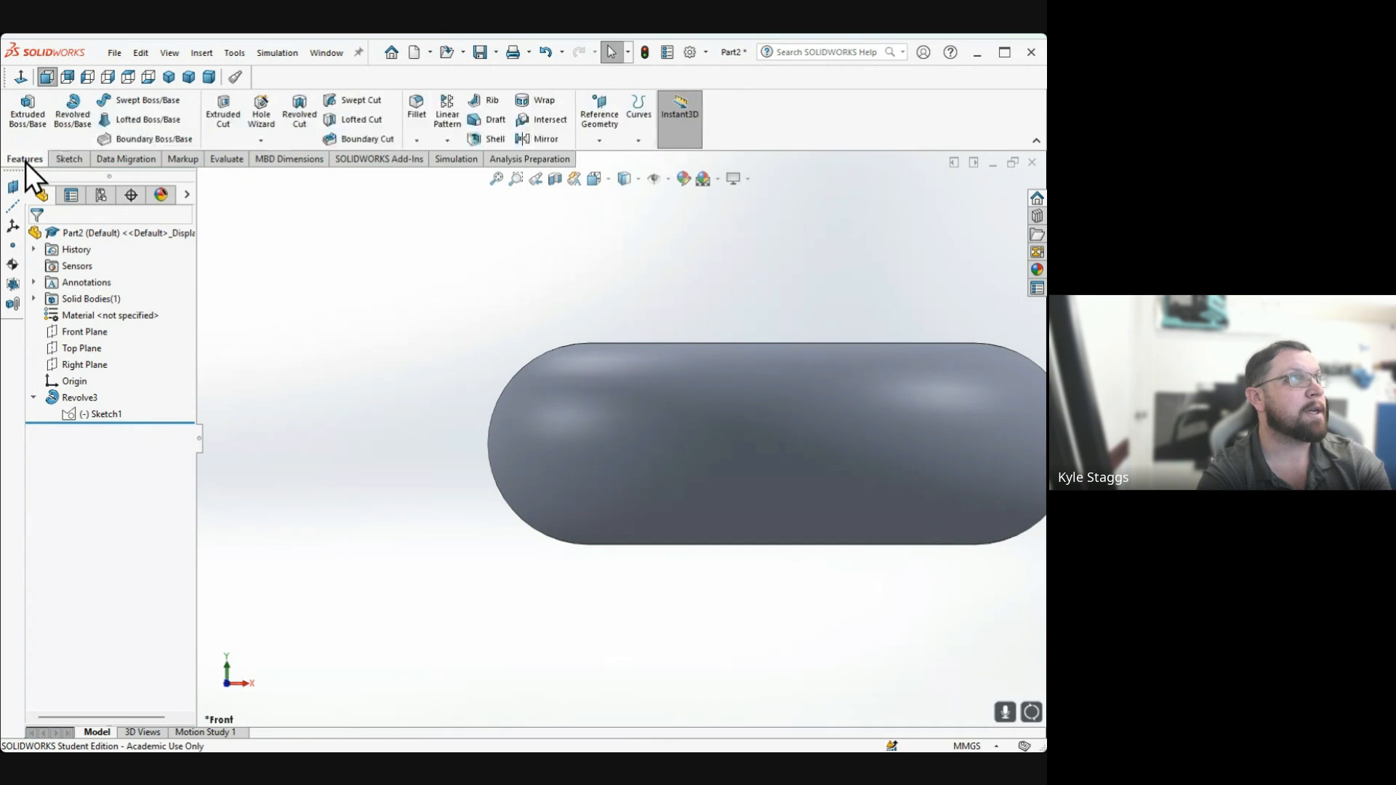
left_click(71, 118)
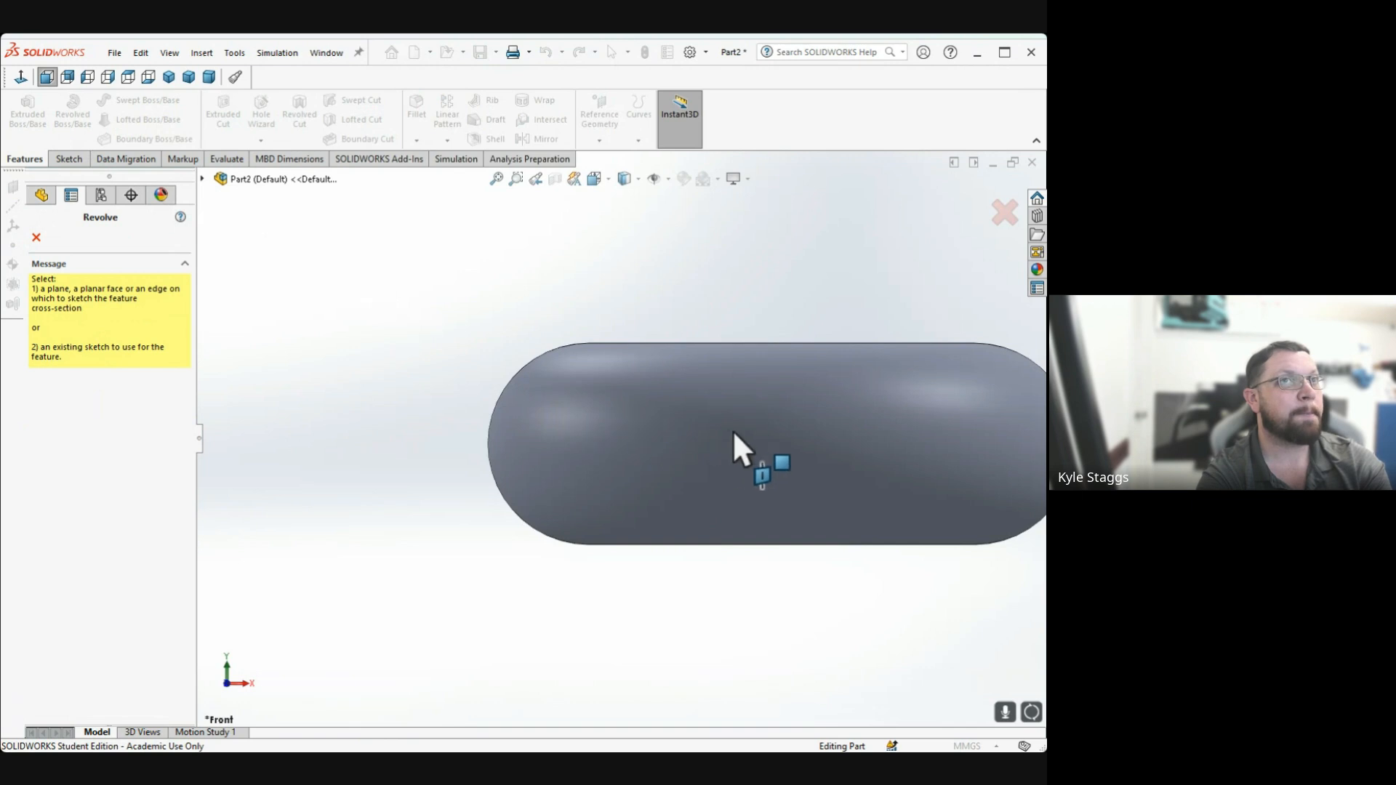
middle_click_drag(734, 413, 733, 473)
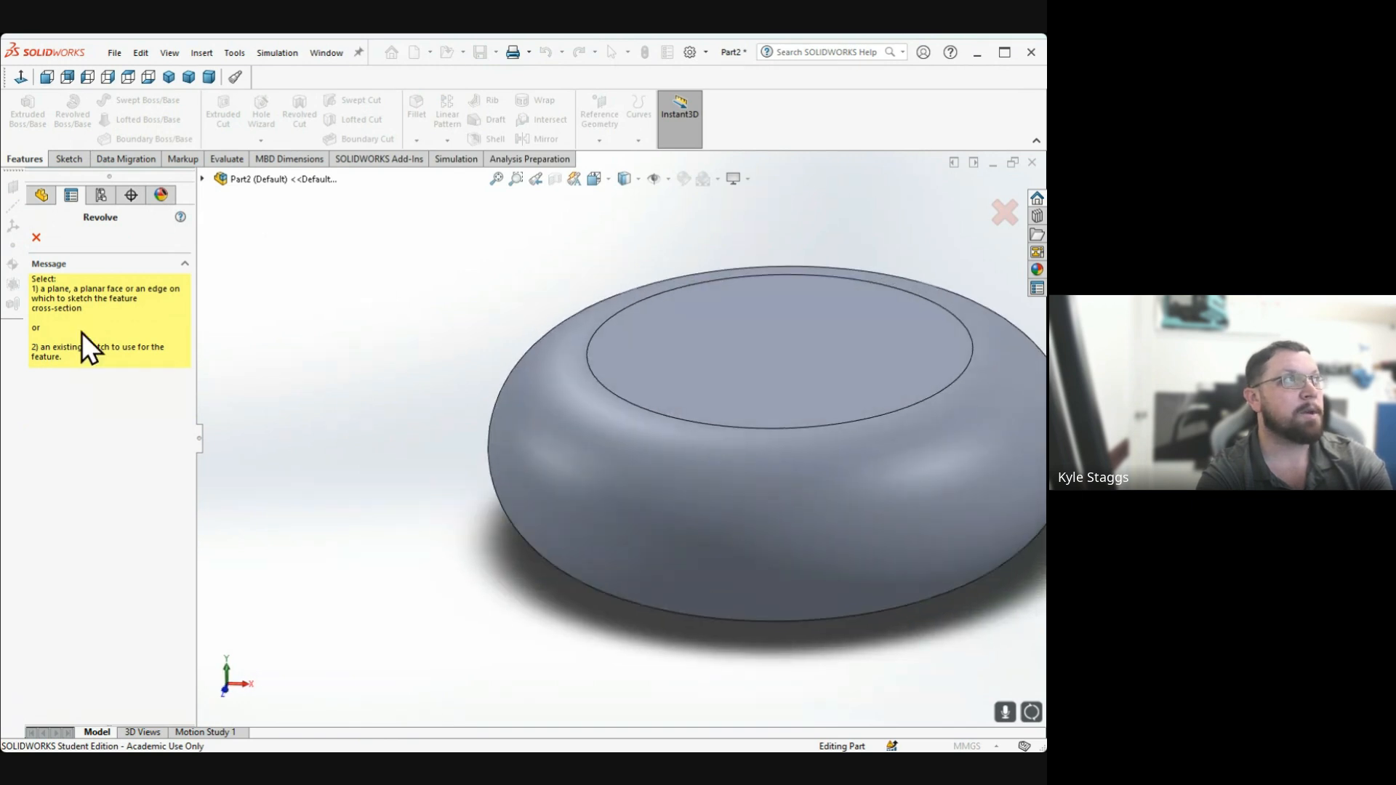
left_click(36, 237)
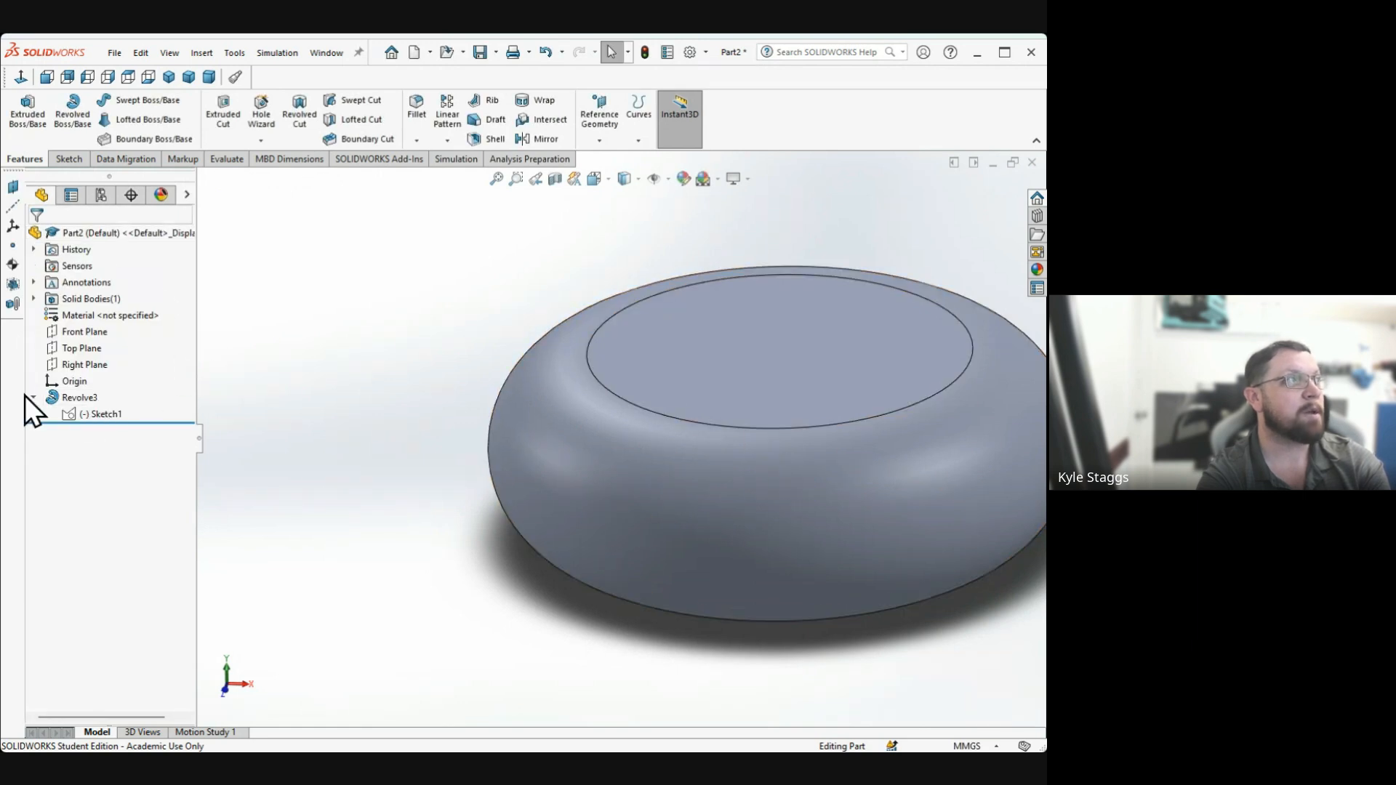
Remove the existing revolve feature from the part while keeping its sketch
left_click(76, 398)
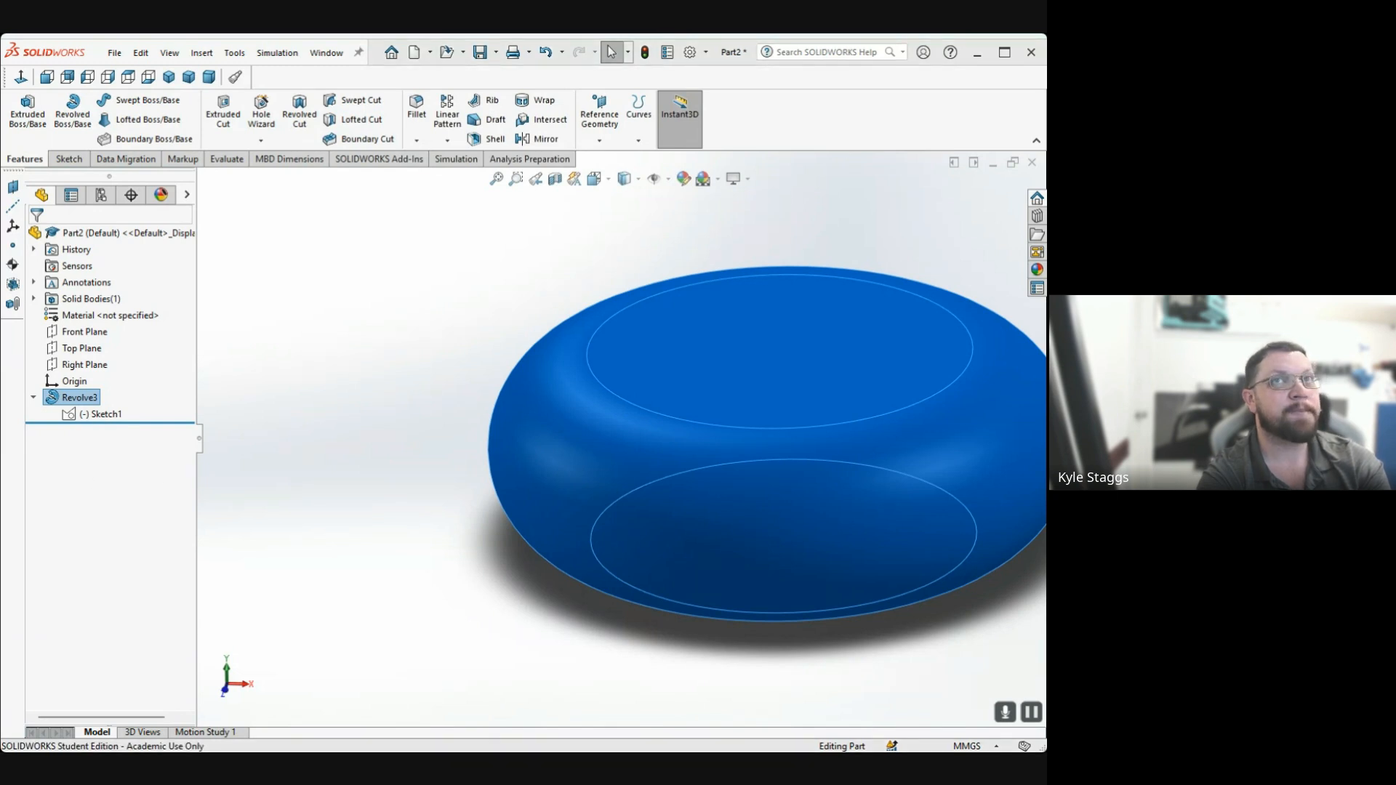
key("ctrl+z")
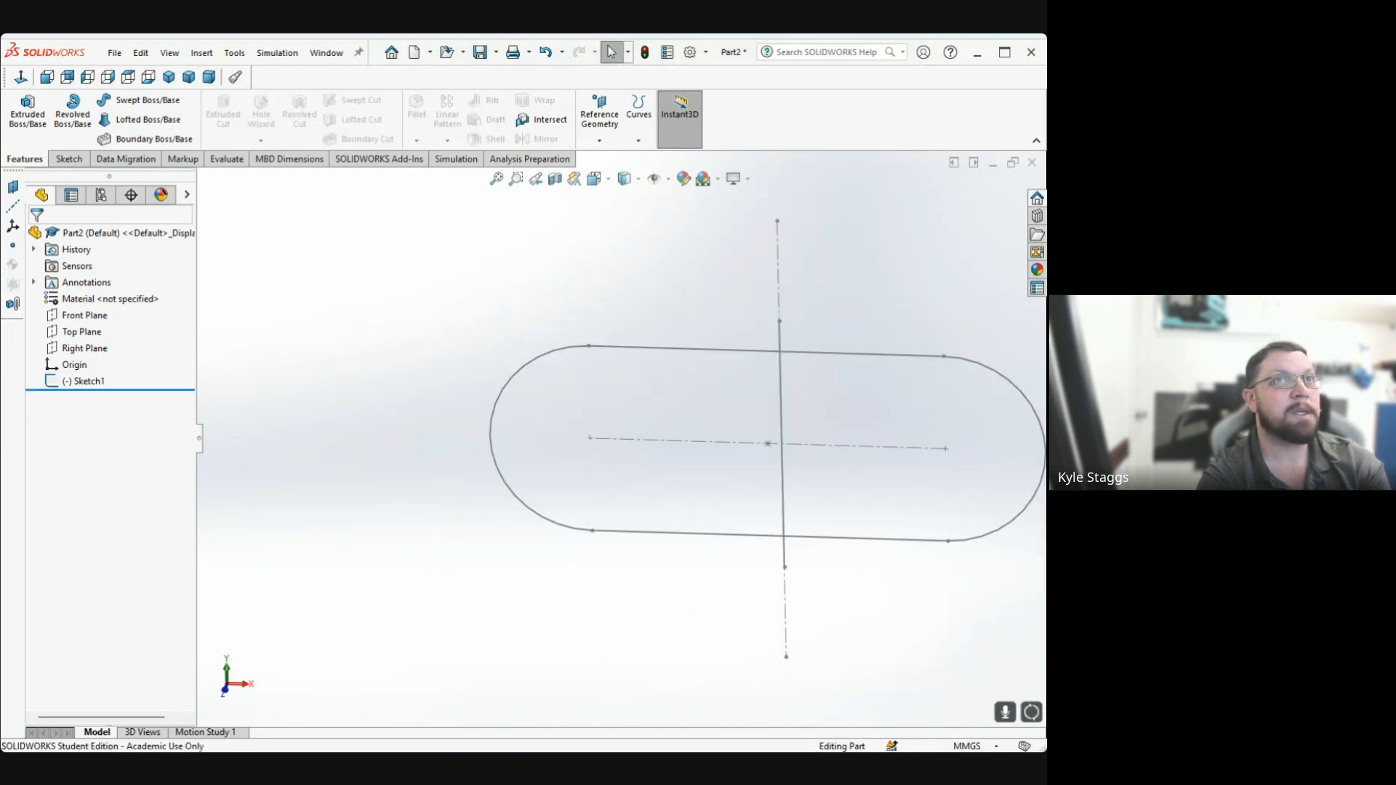
left_click(77, 116)
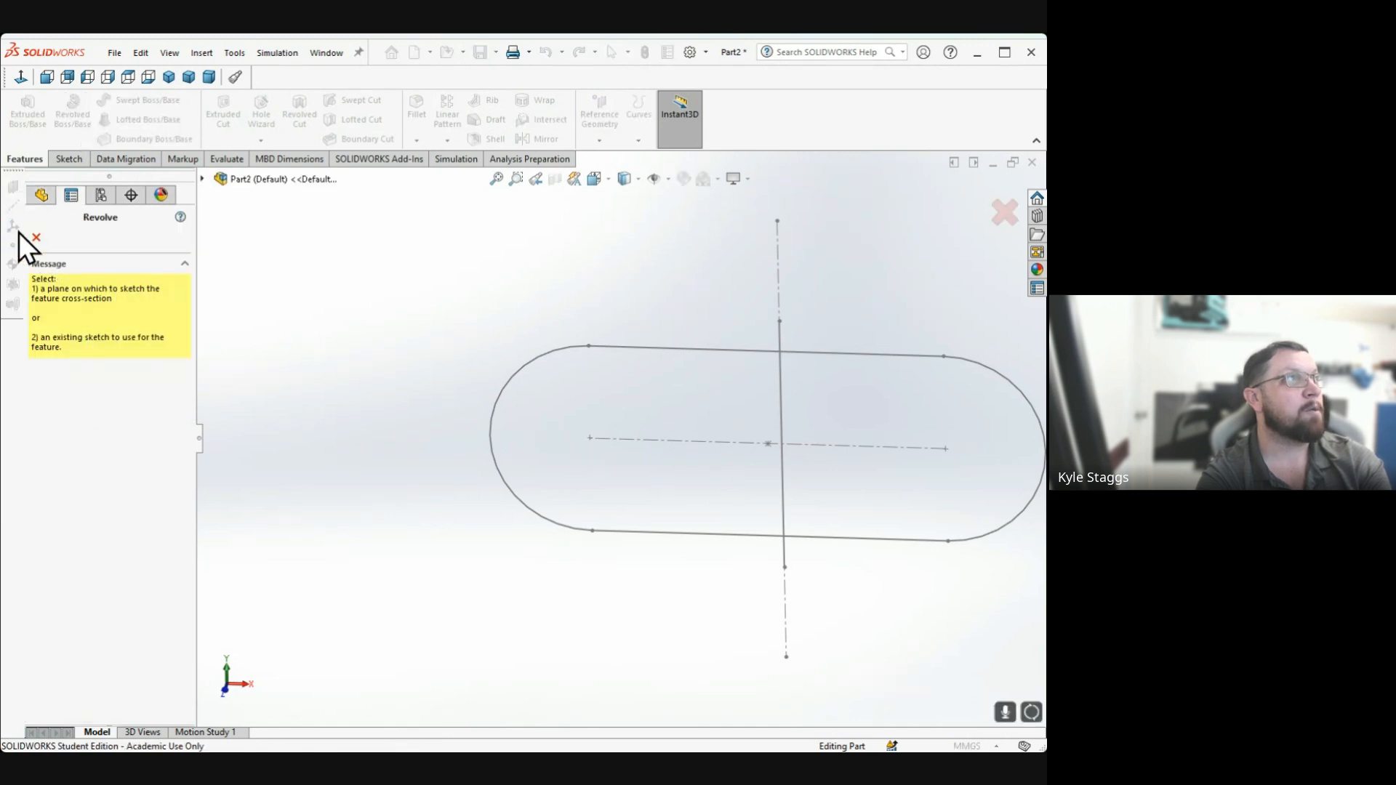
left_click(41, 239)
Revolve the left part of the slot sketch 360° about the vertical centerline as a solid, with the thin feature option turned off
left_click(90, 381)
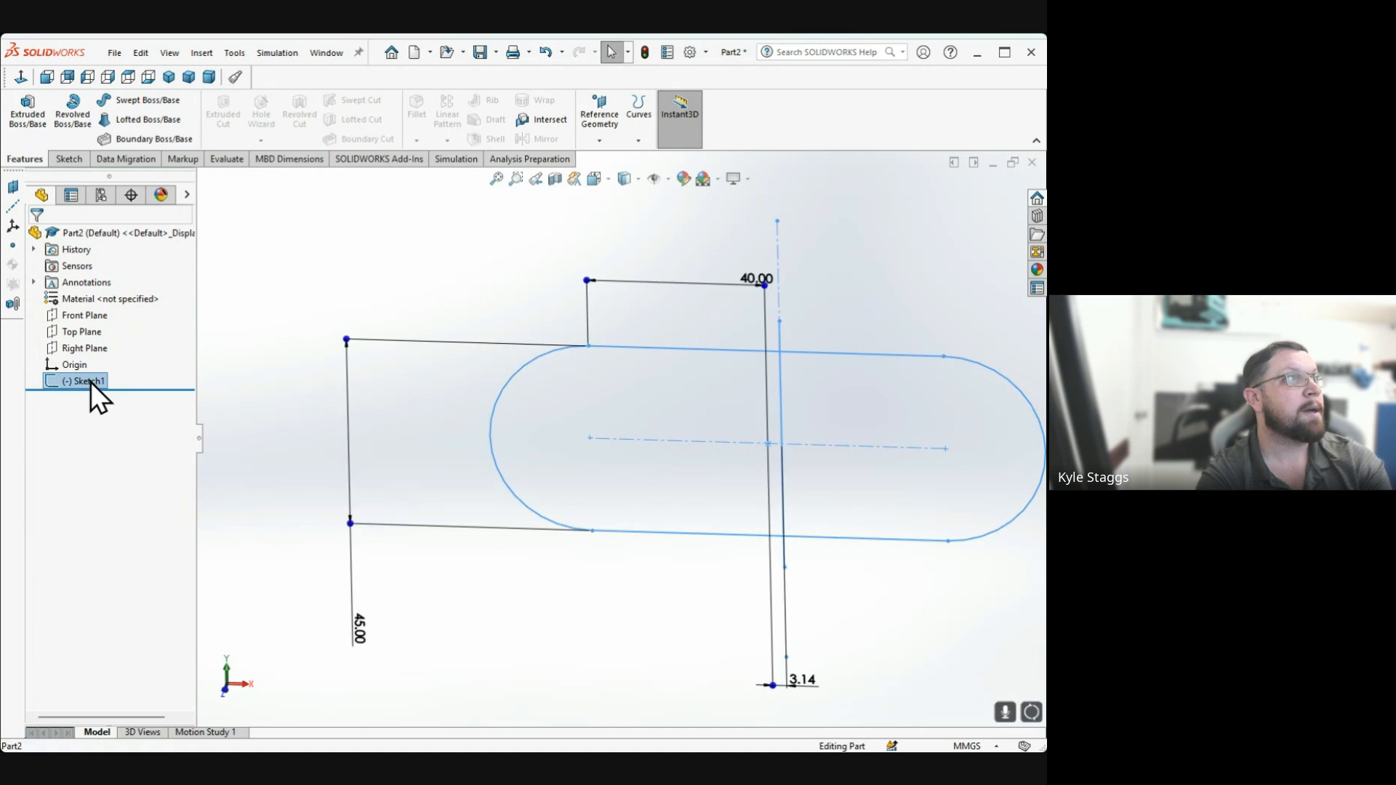
left_click(73, 105)
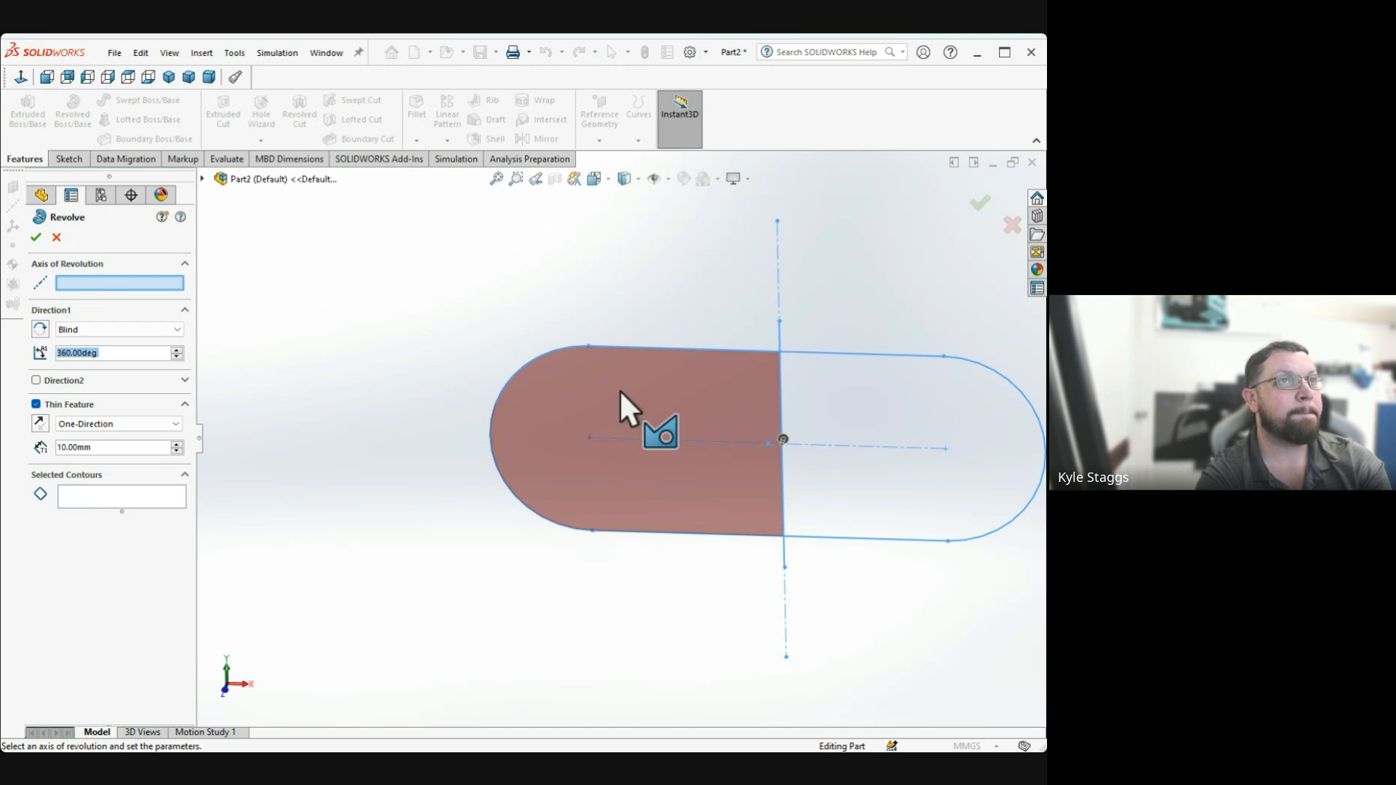
left_click(620, 390)
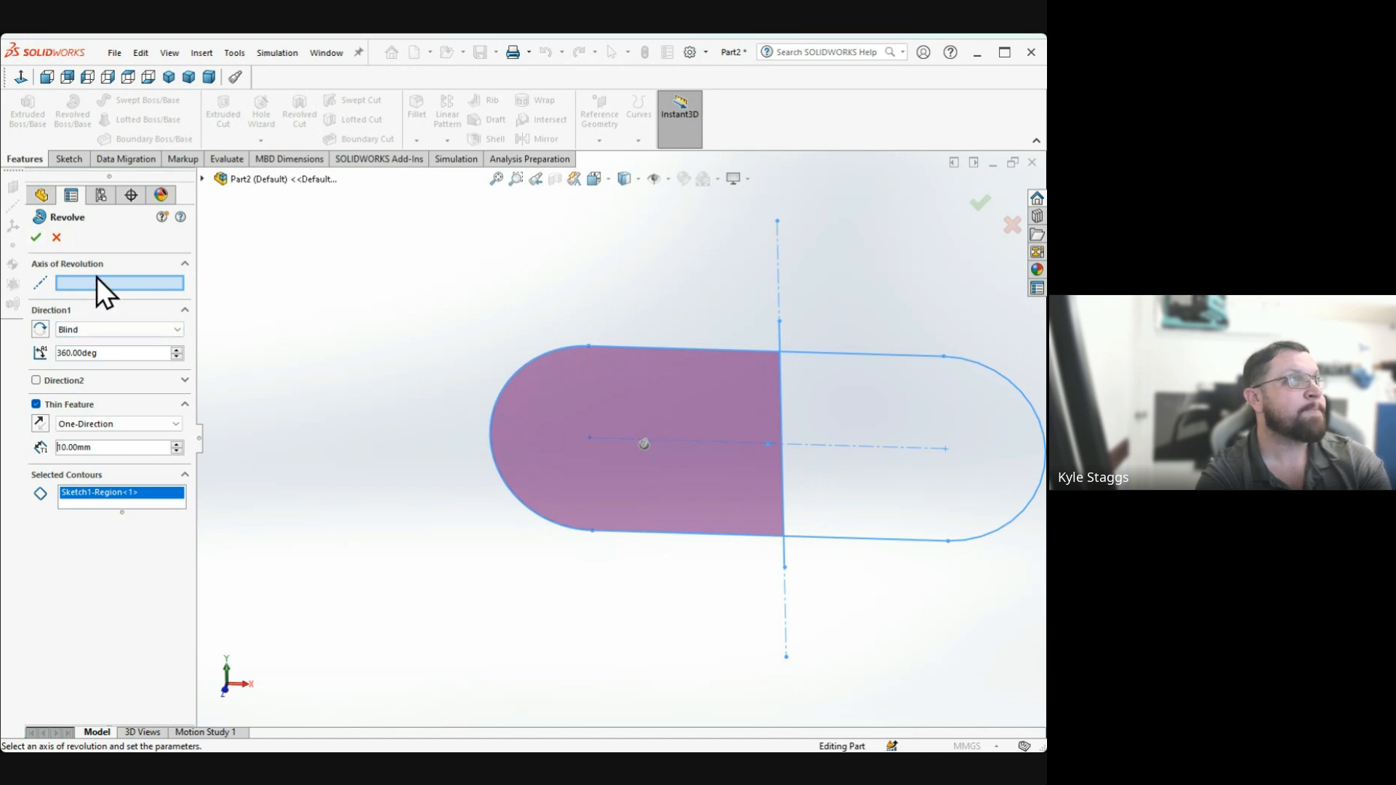
left_click(778, 259)
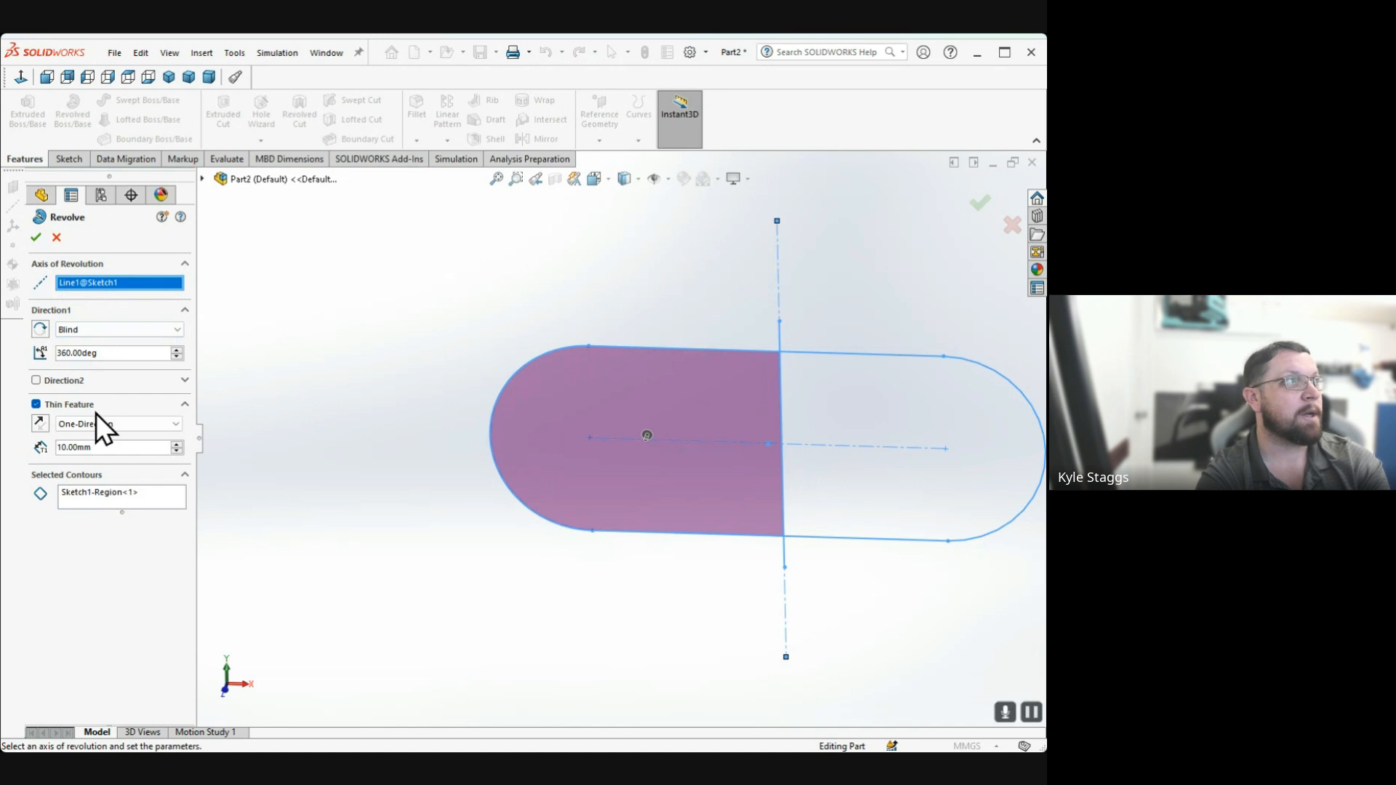
left_click(35, 403)
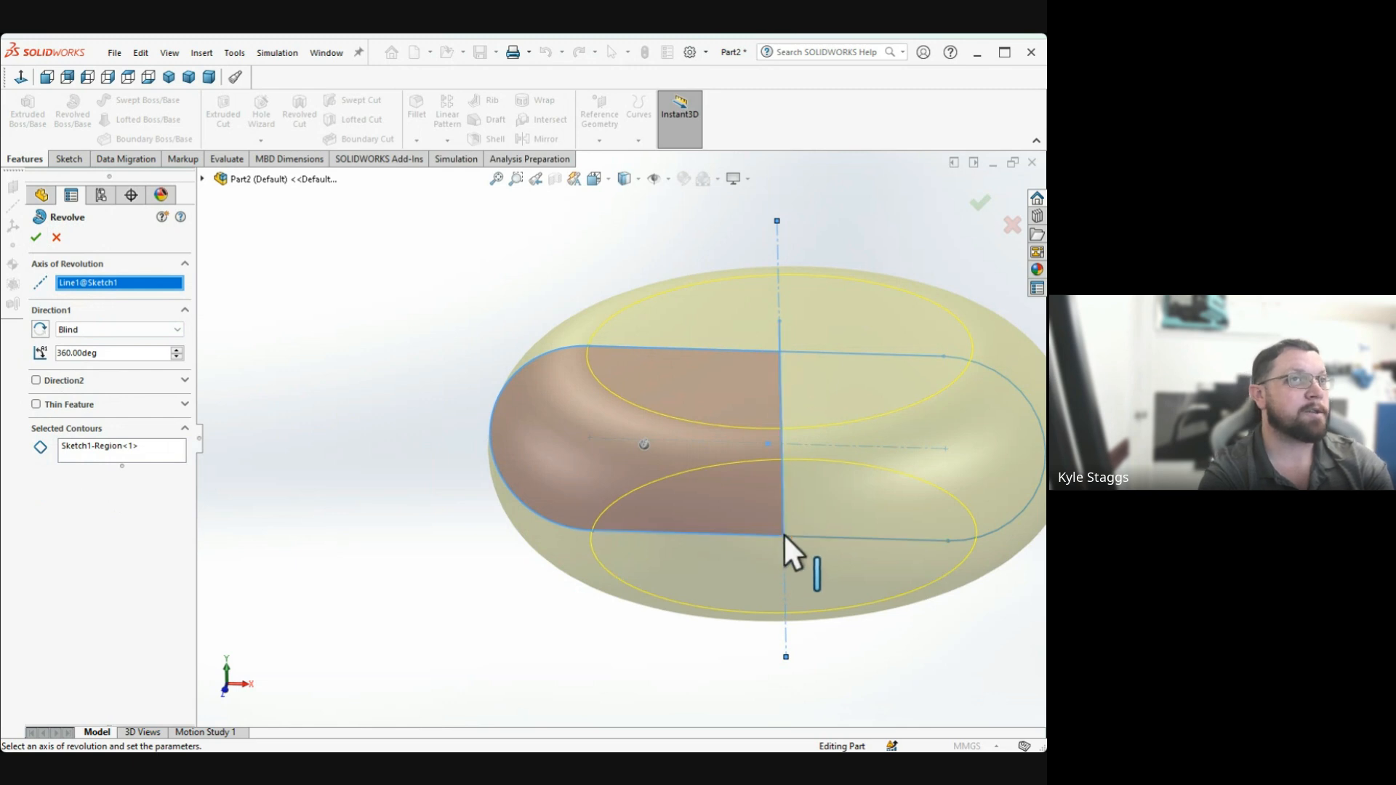
left_click(36, 237)
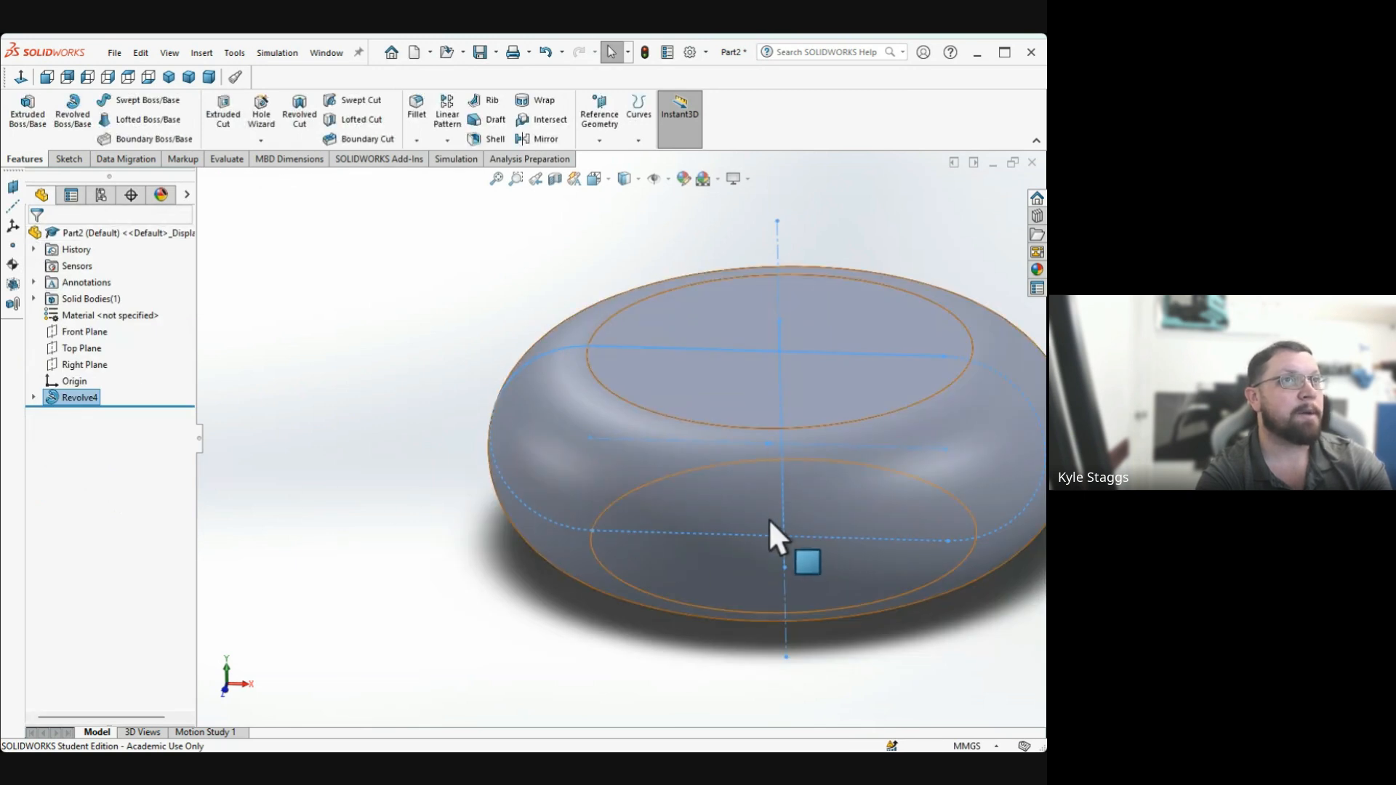
middle_click_drag(773, 536, 761, 483)
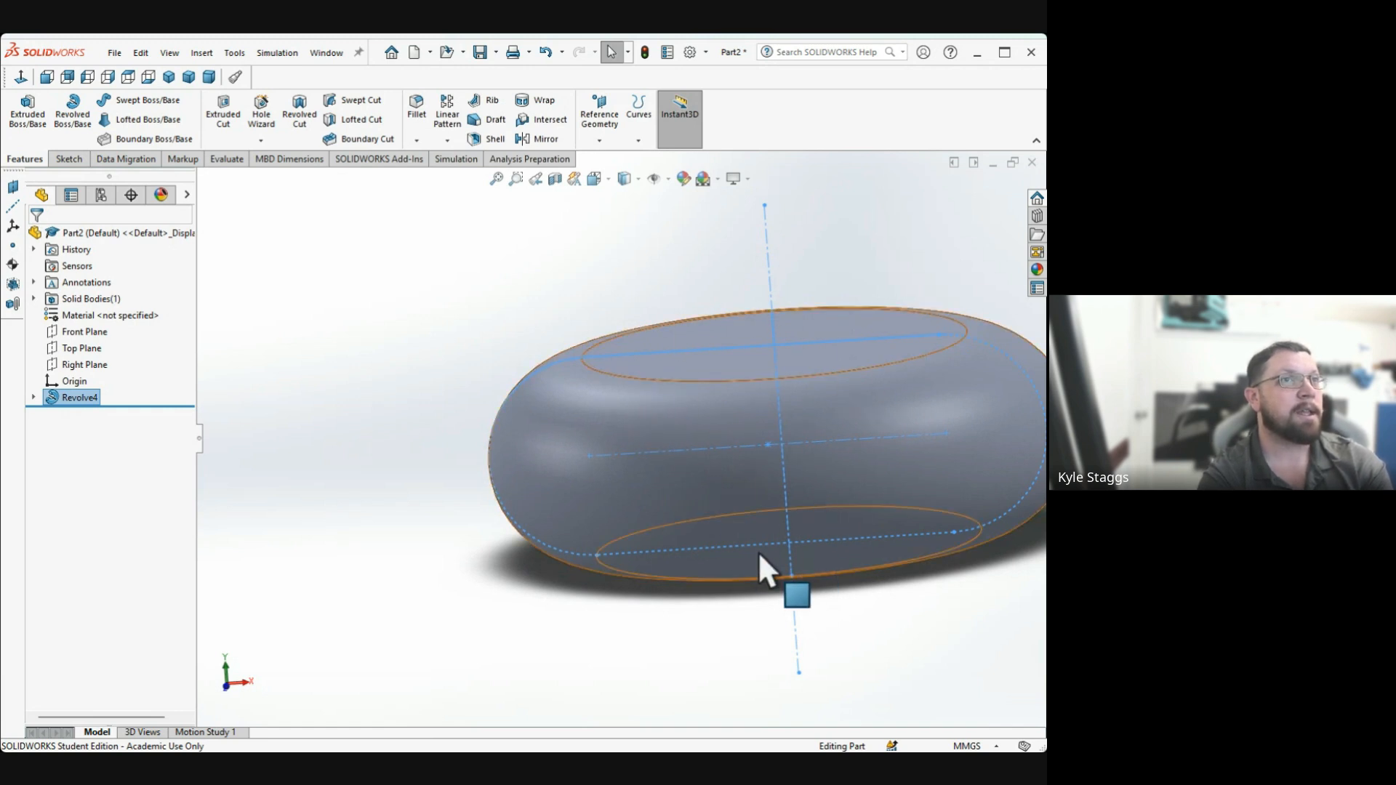
mouse_move(760, 560)
middle_mouse_down()
mouse_move(757, 436)
mouse_move(791, 442)
mouse_move(763, 548)
middle_mouse_up()
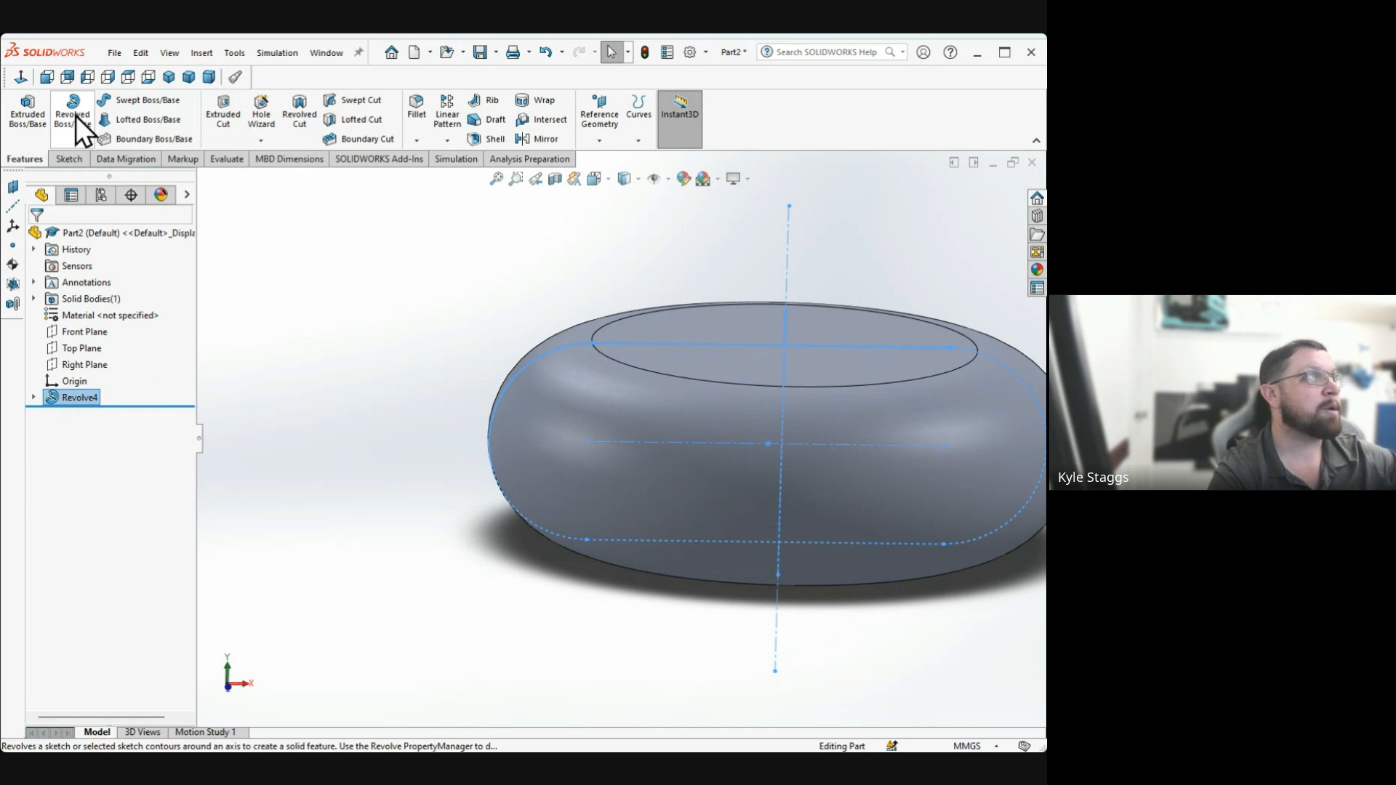
Cut-revolve the right part of the slot sketch 360° about the vertical centerline through the solid
left_click(301, 120)
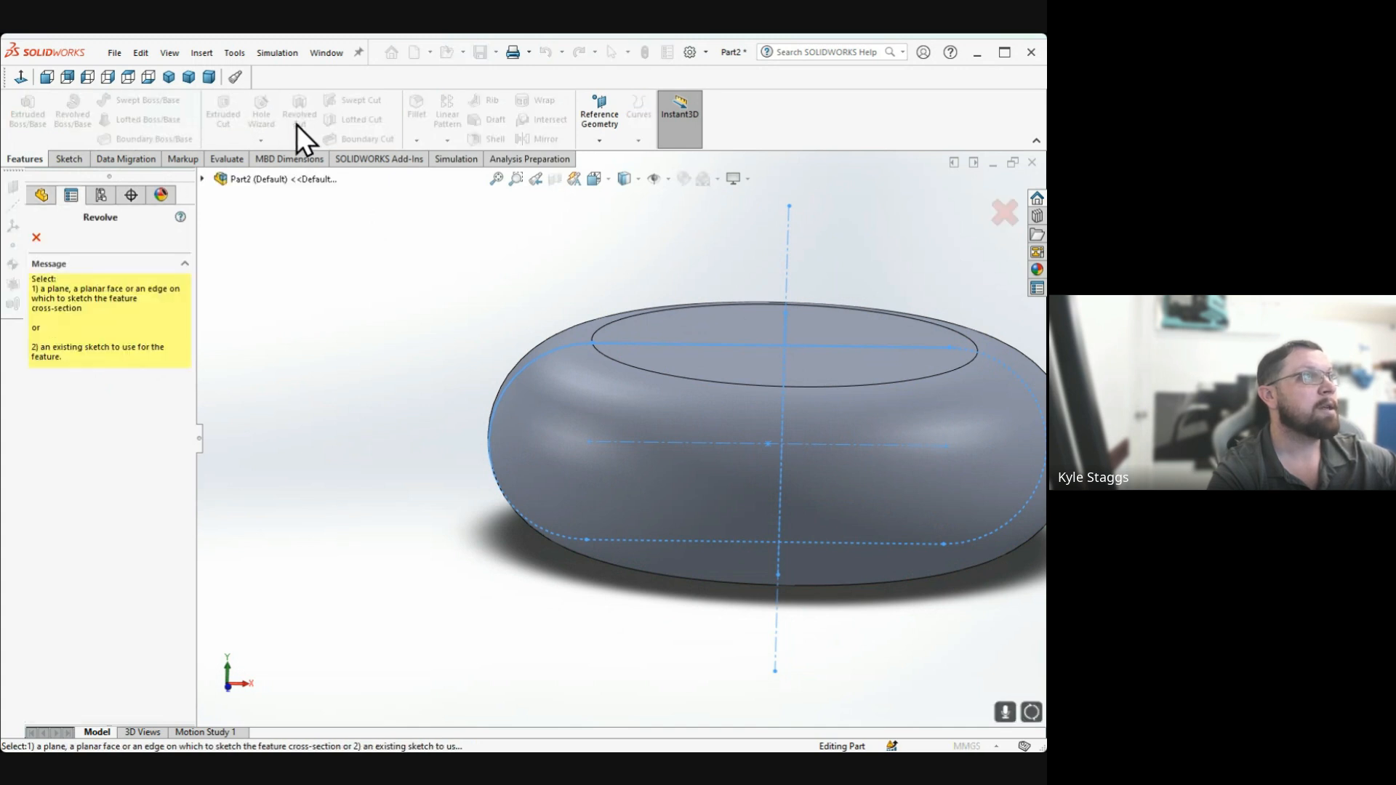
left_click(35, 237)
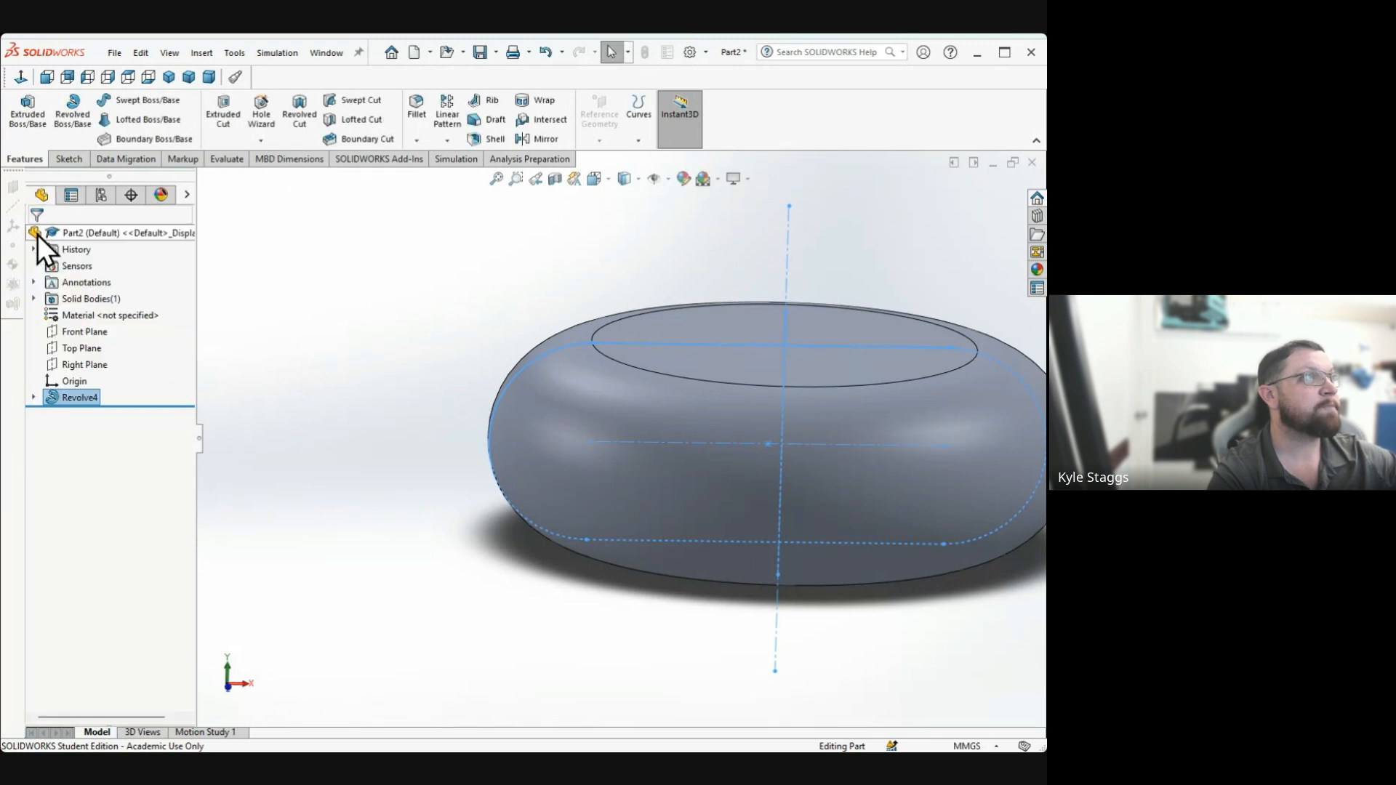
left_click(33, 398)
left_click(91, 418)
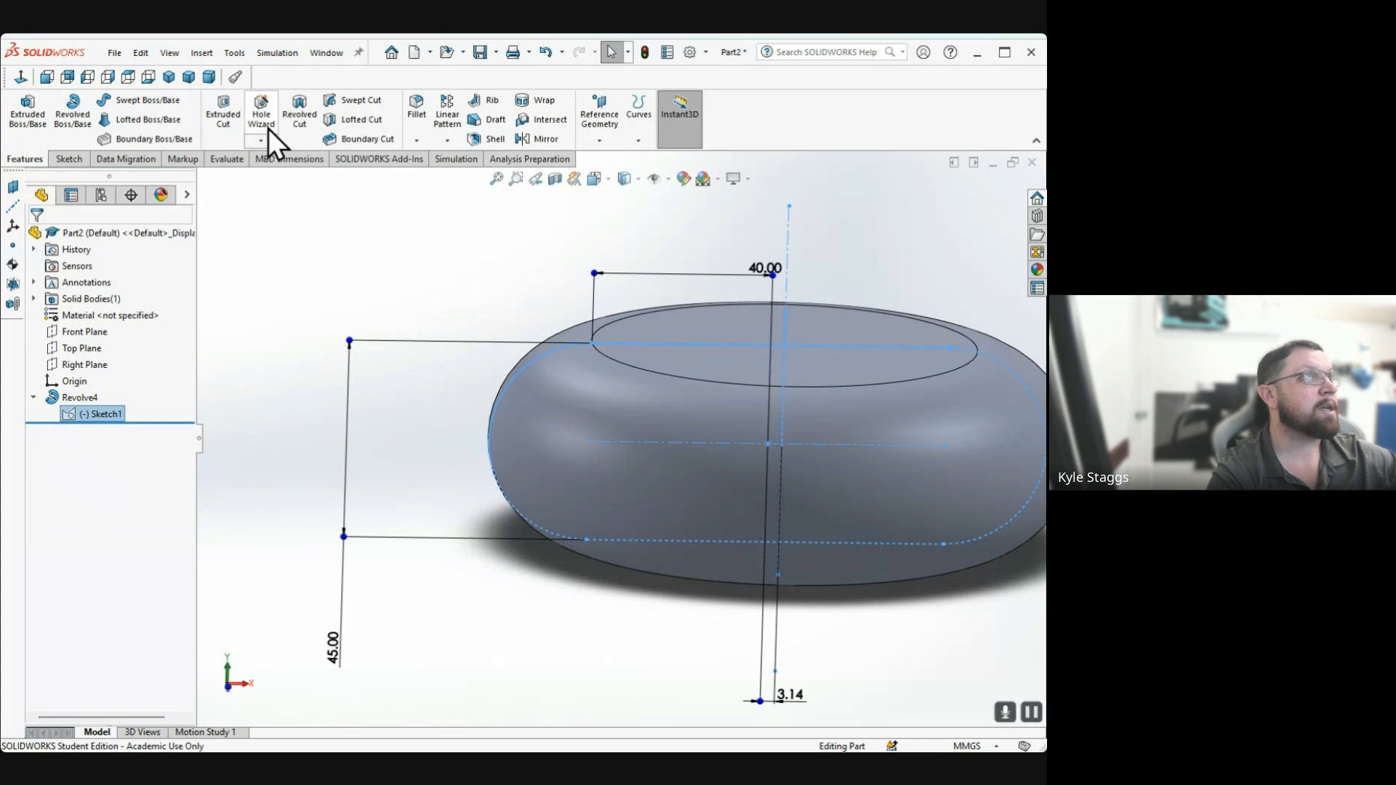
left_click(300, 112)
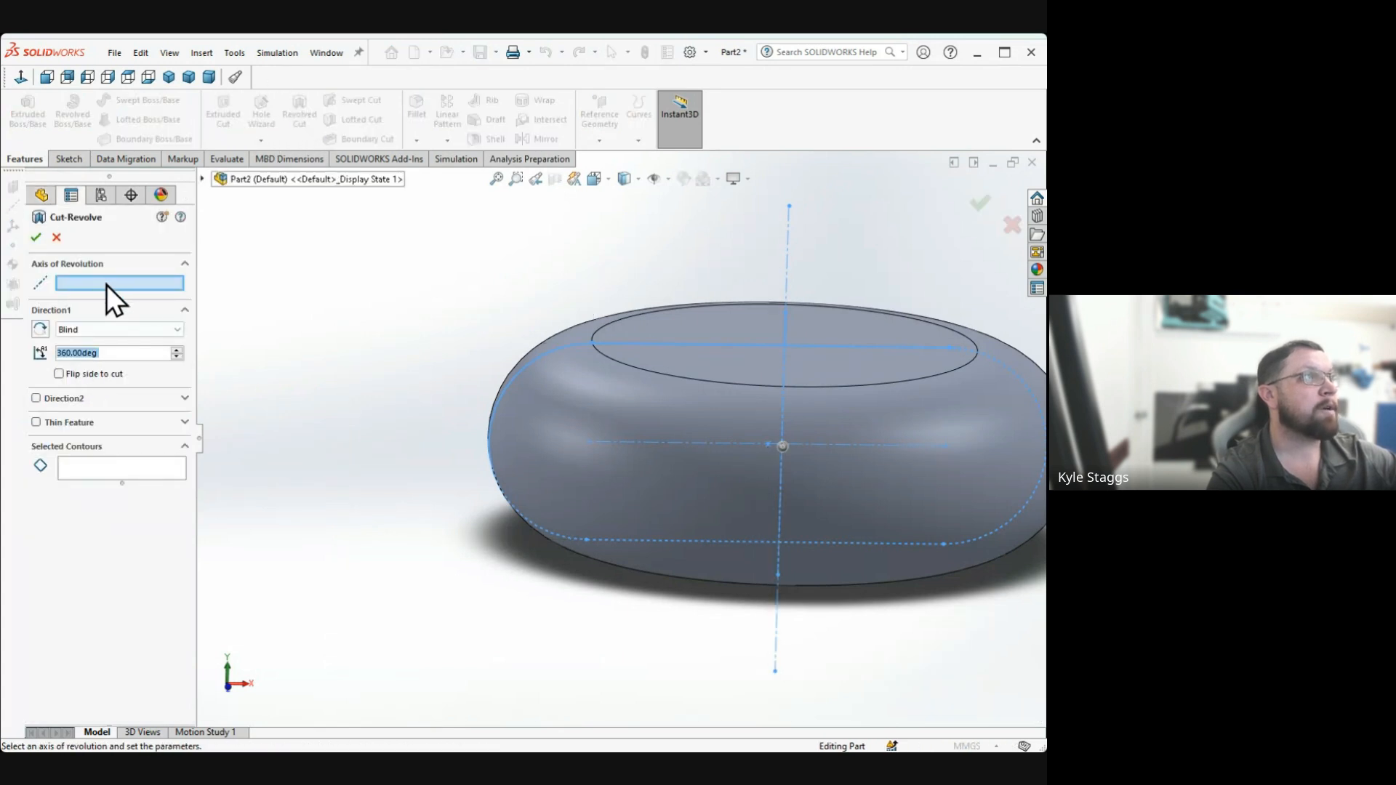
left_click(787, 236)
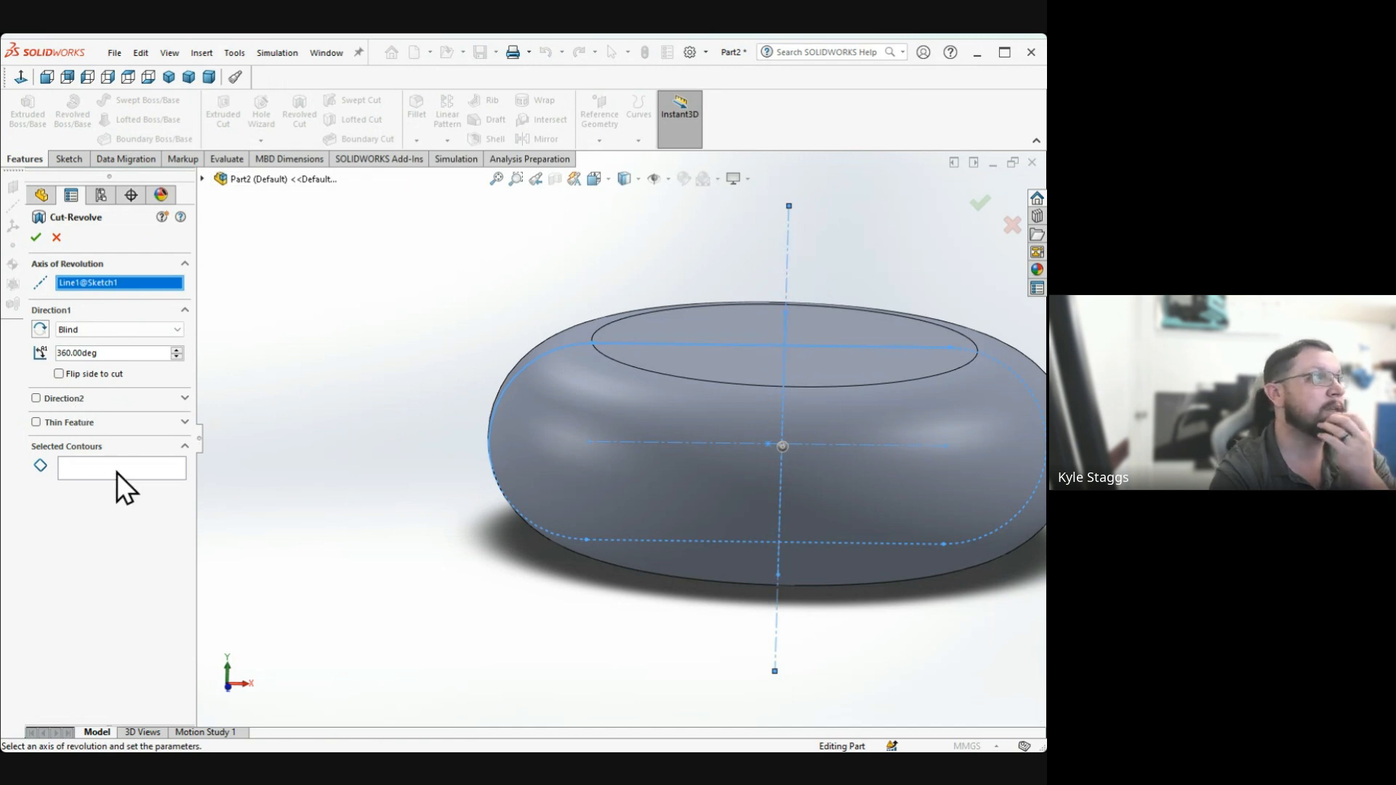
left_click(116, 471)
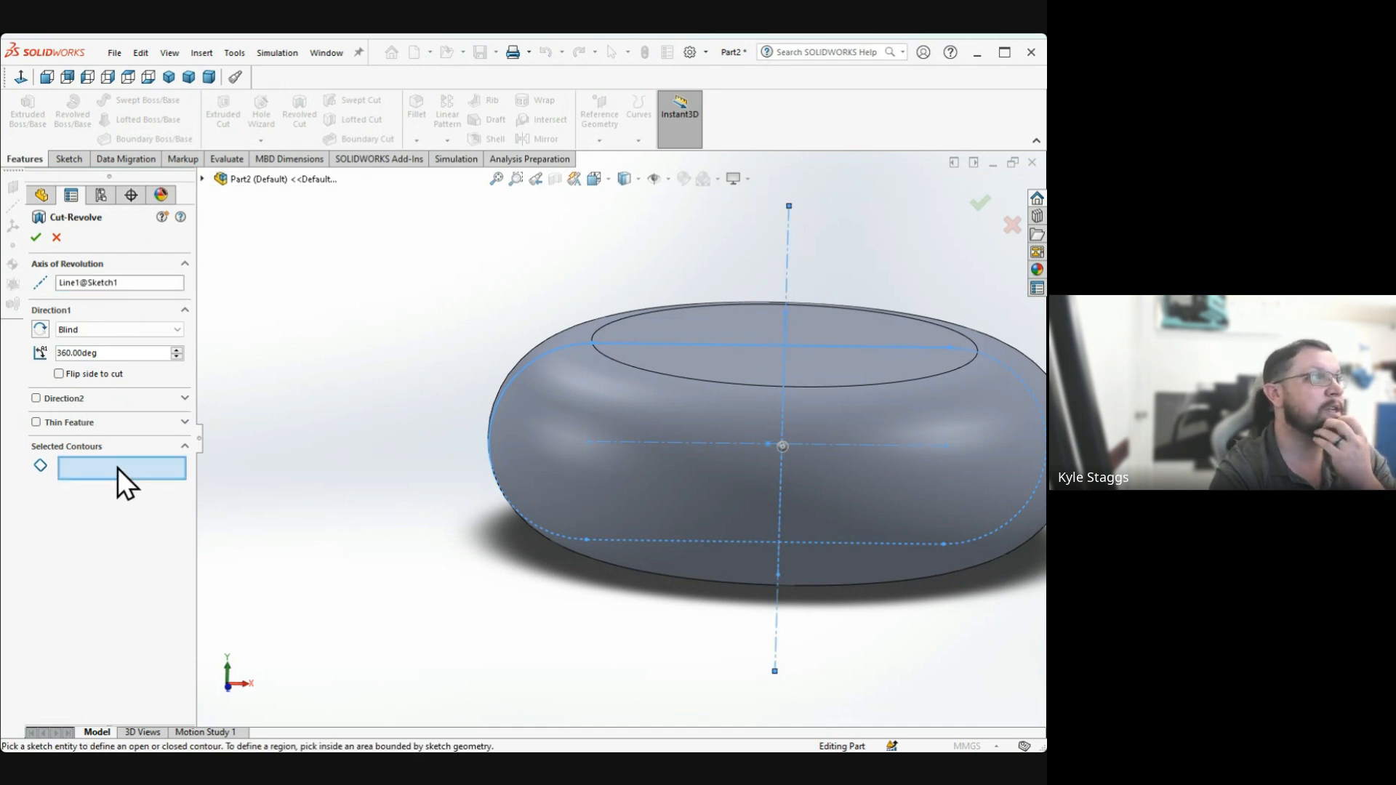
left_click(945, 359)
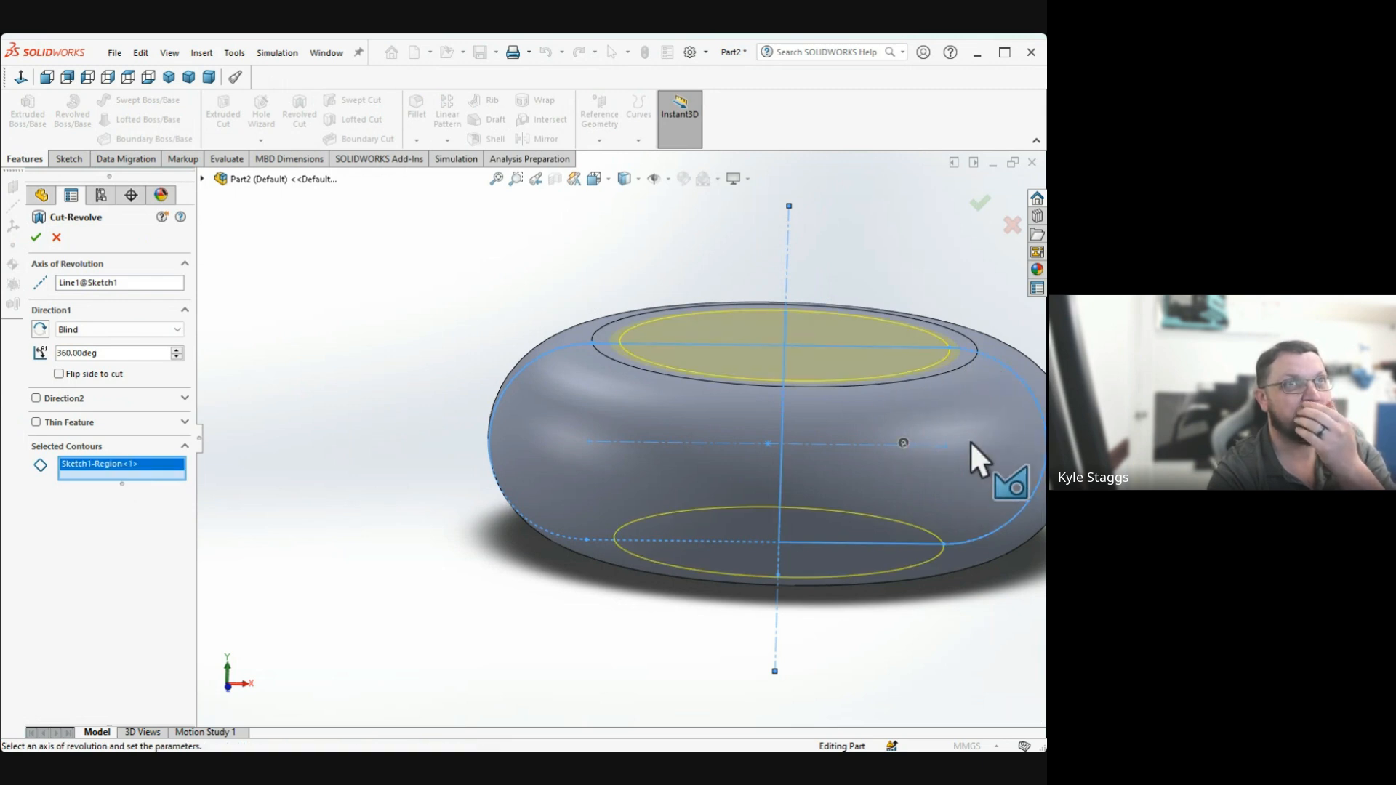
left_click(36, 240)
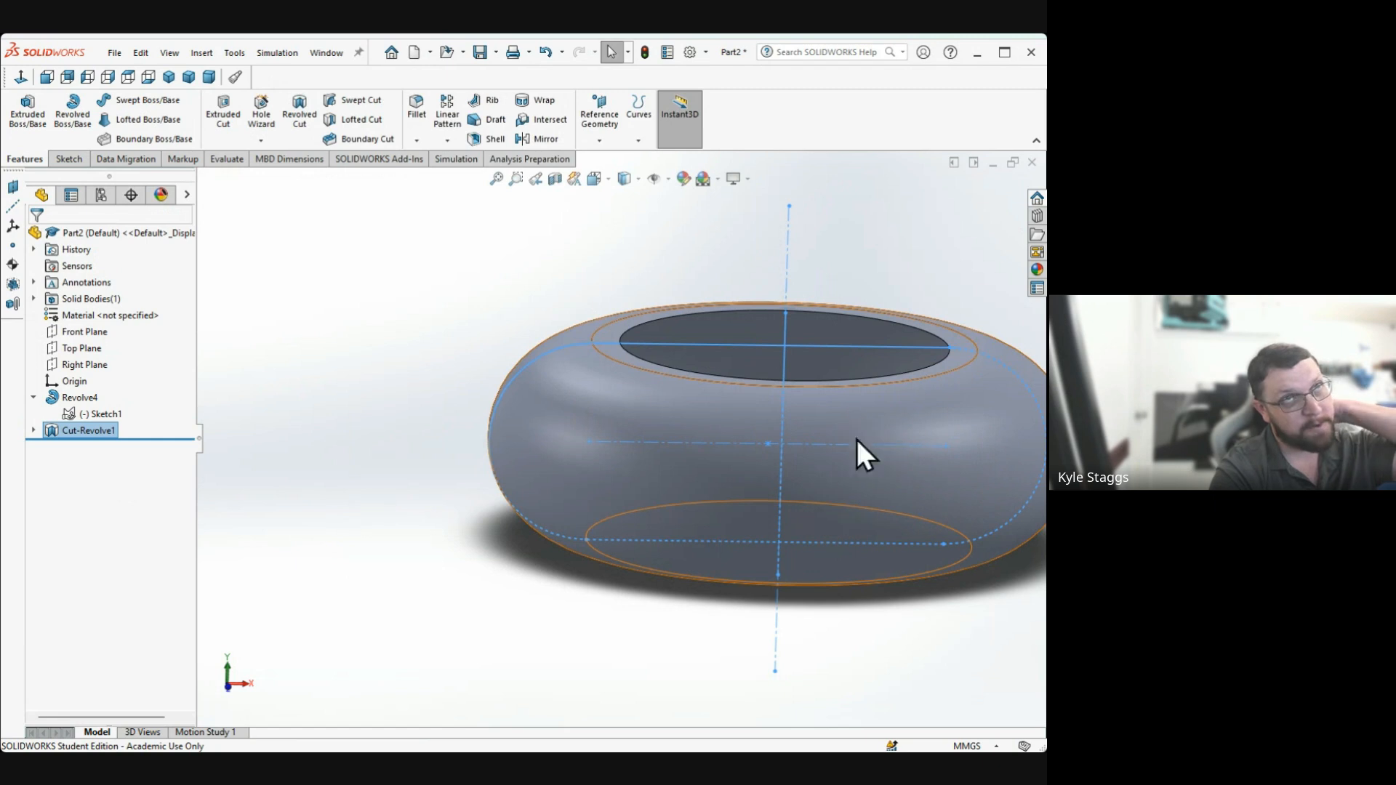
Examine the wall left by the revolved cut with hidden lines visible, and restore the shaded display with edges
middle_click_drag(861, 451, 793, 473)
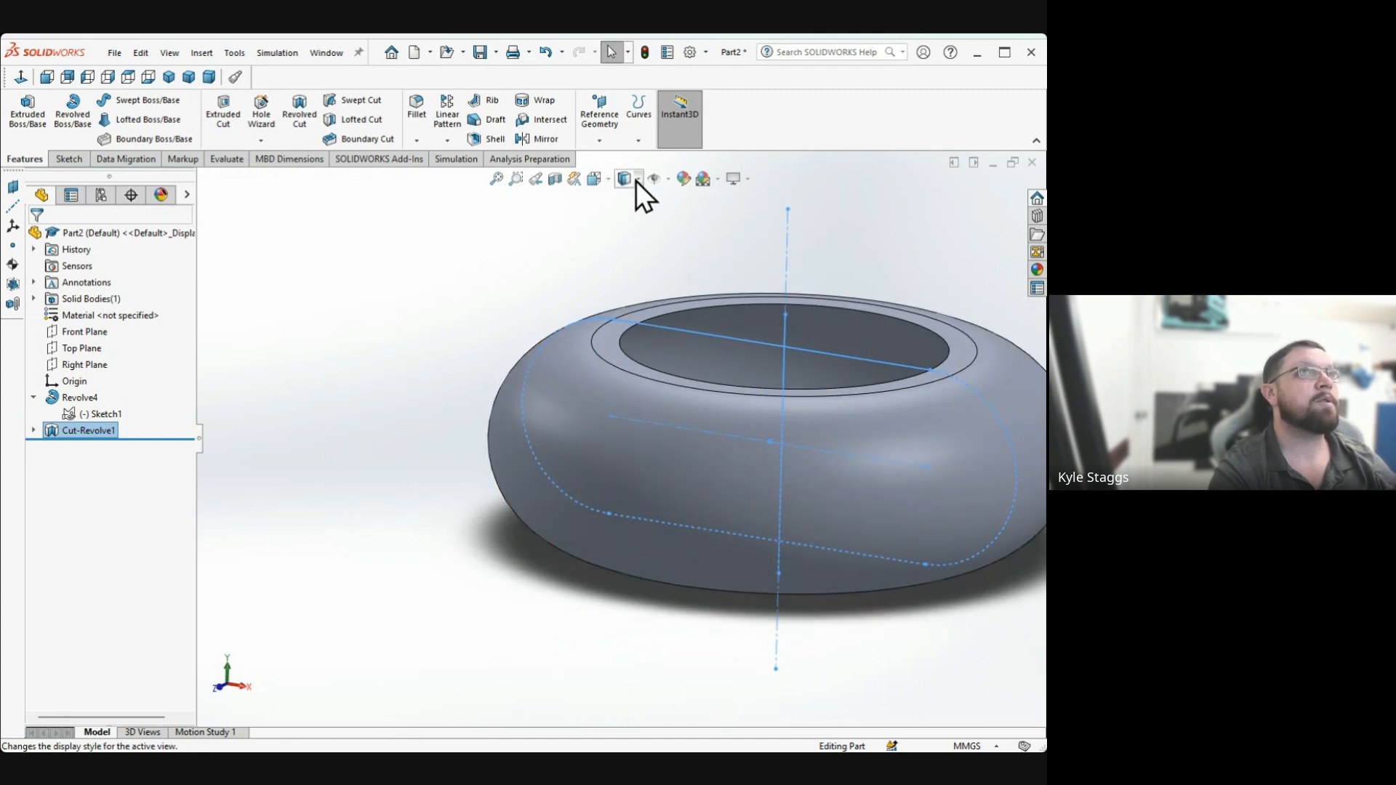
left_click(625, 268)
mouse_move(590, 472)
middle_mouse_down()
mouse_move(557, 450)
mouse_move(501, 461)
mouse_move(577, 483)
middle_mouse_up()
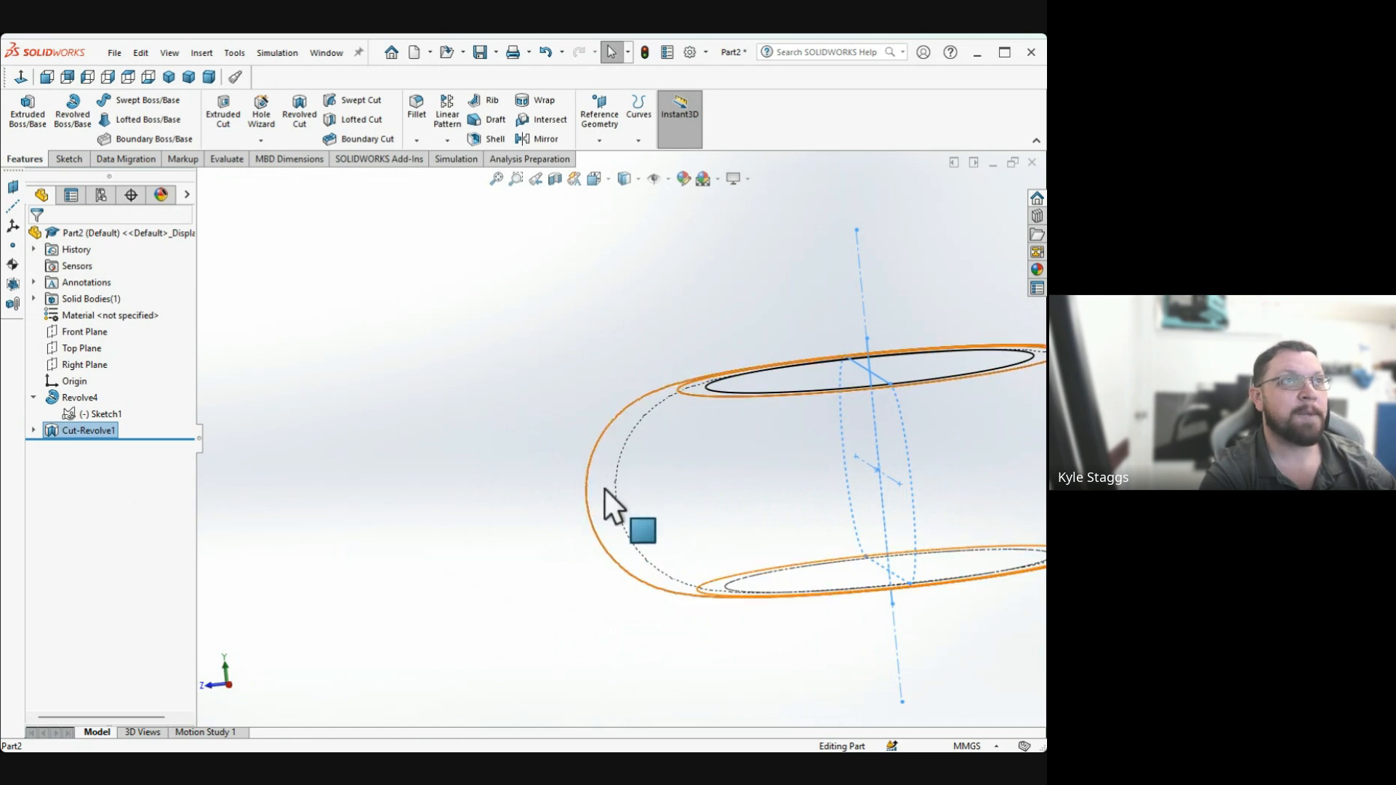
middle_click_drag(608, 499, 696, 502)
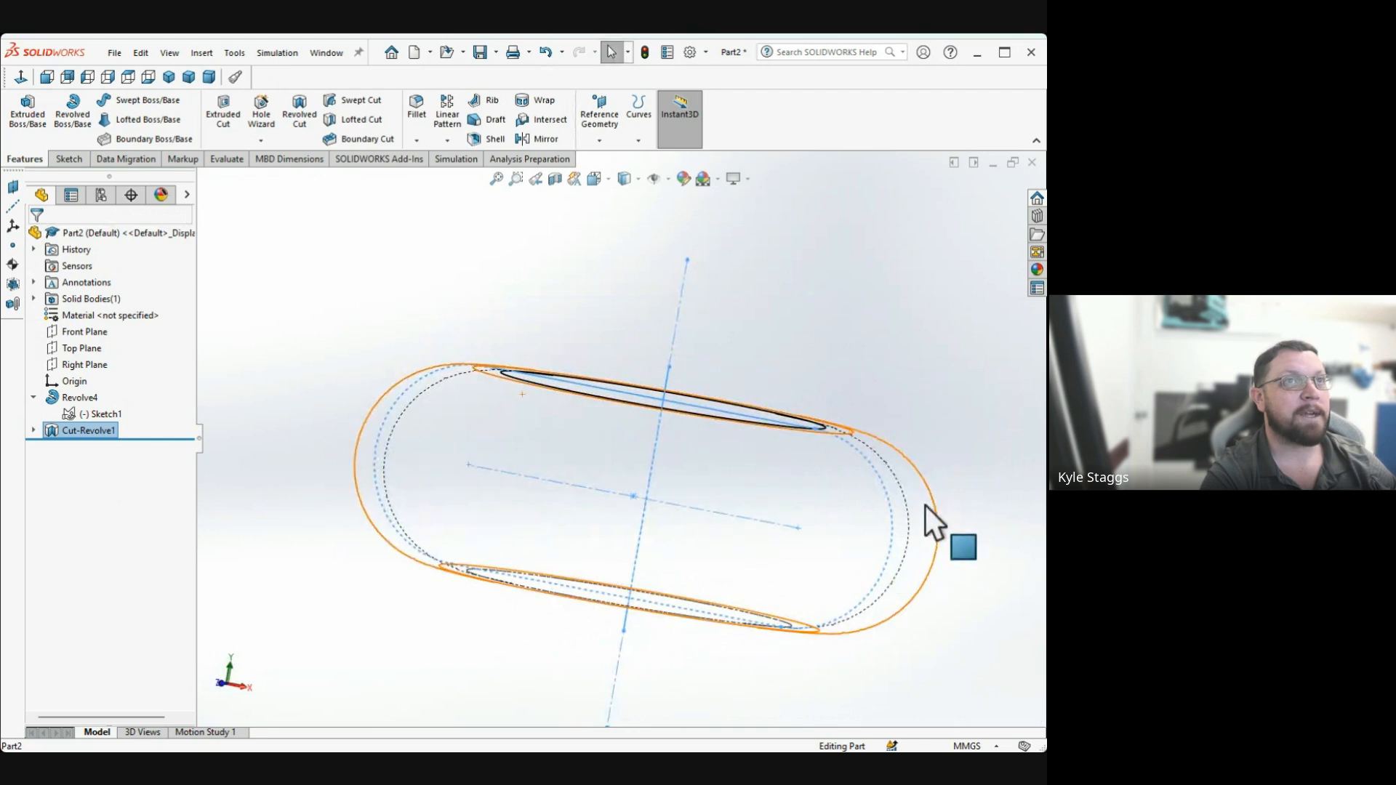
middle_click_drag(869, 445, 771, 431)
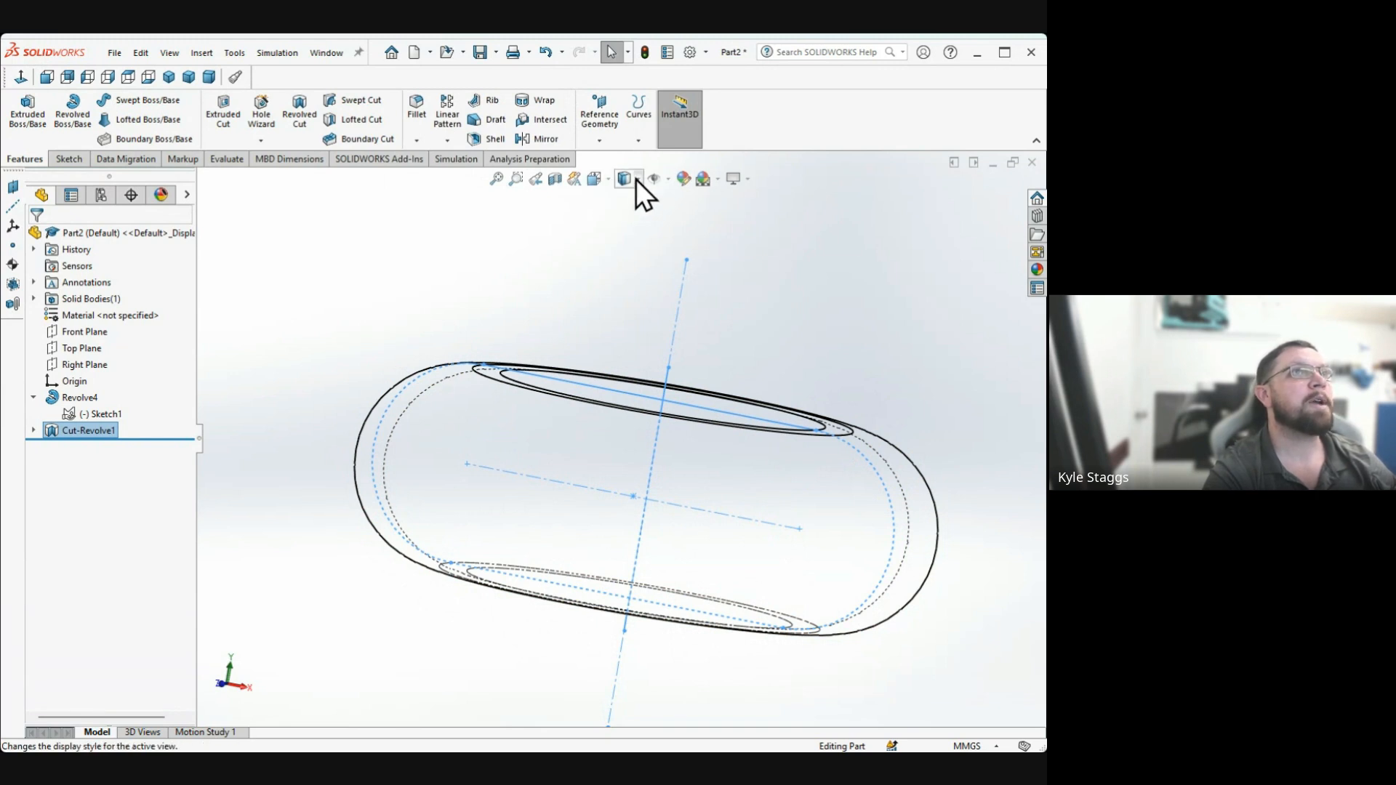
left_click(630, 202)
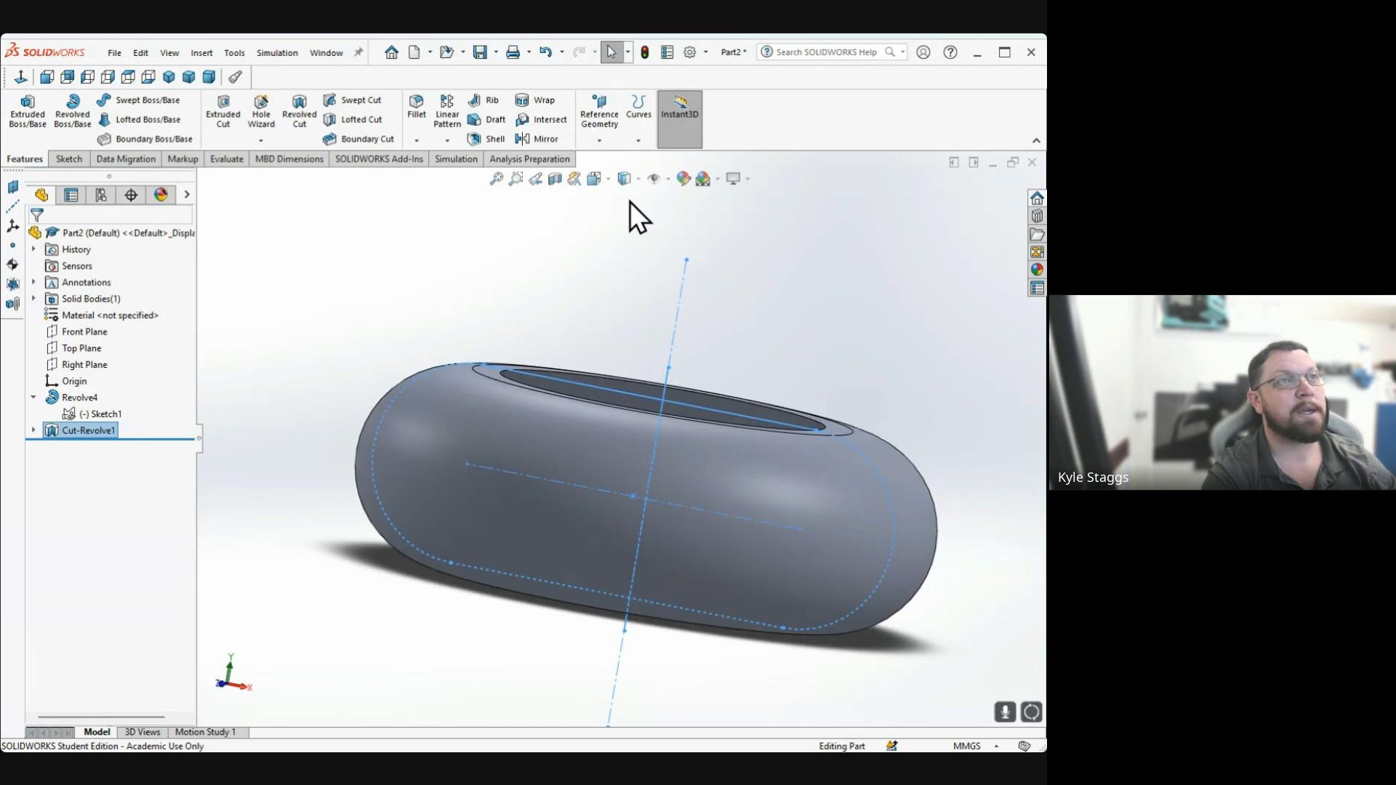
mouse_move(657, 418)
middle_mouse_down()
mouse_move(641, 416)
mouse_move(701, 440)
mouse_move(692, 461)
mouse_move(666, 437)
middle_mouse_up()
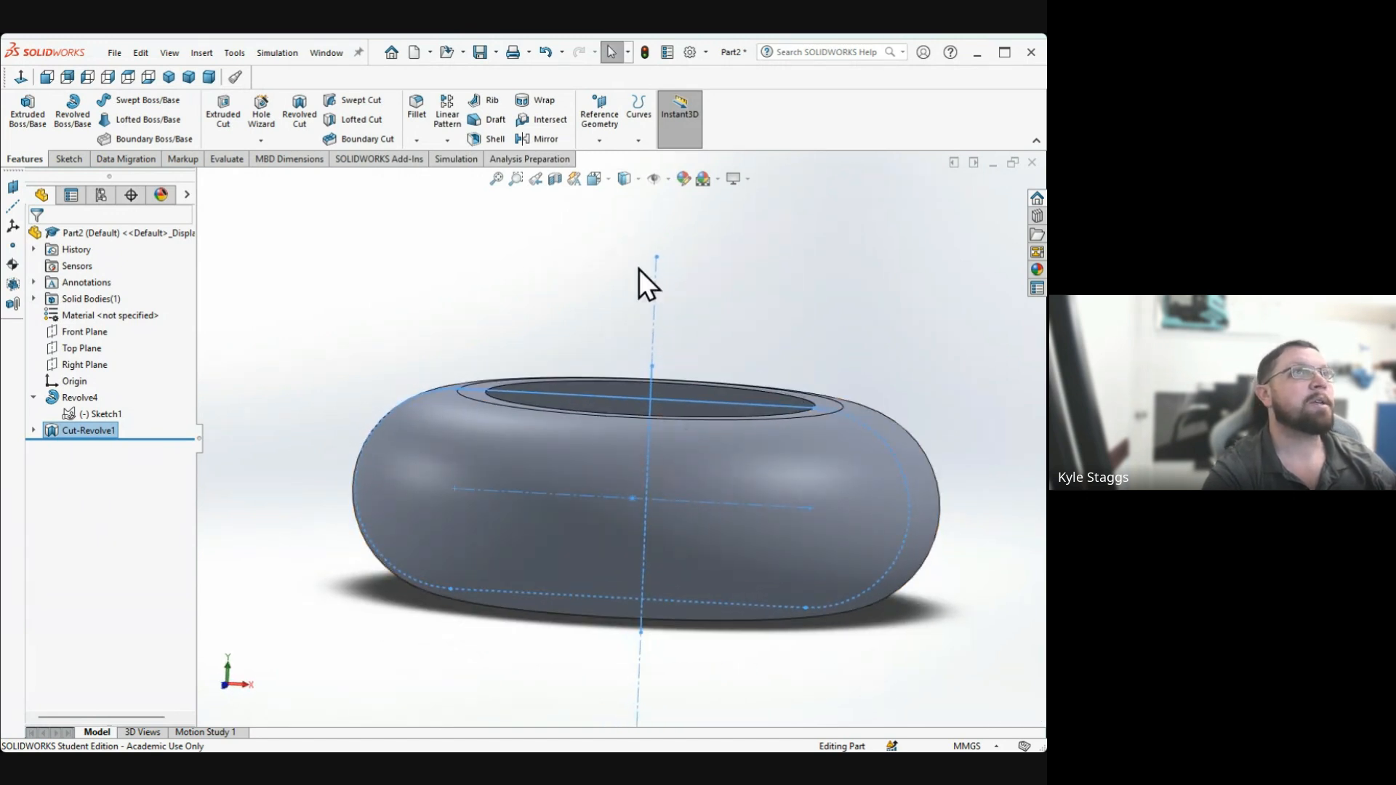
Inspect the hollow interior in a temporary section view along the Front Plane, offsetting the section to -25 mm and -6 mm
left_click(557, 181)
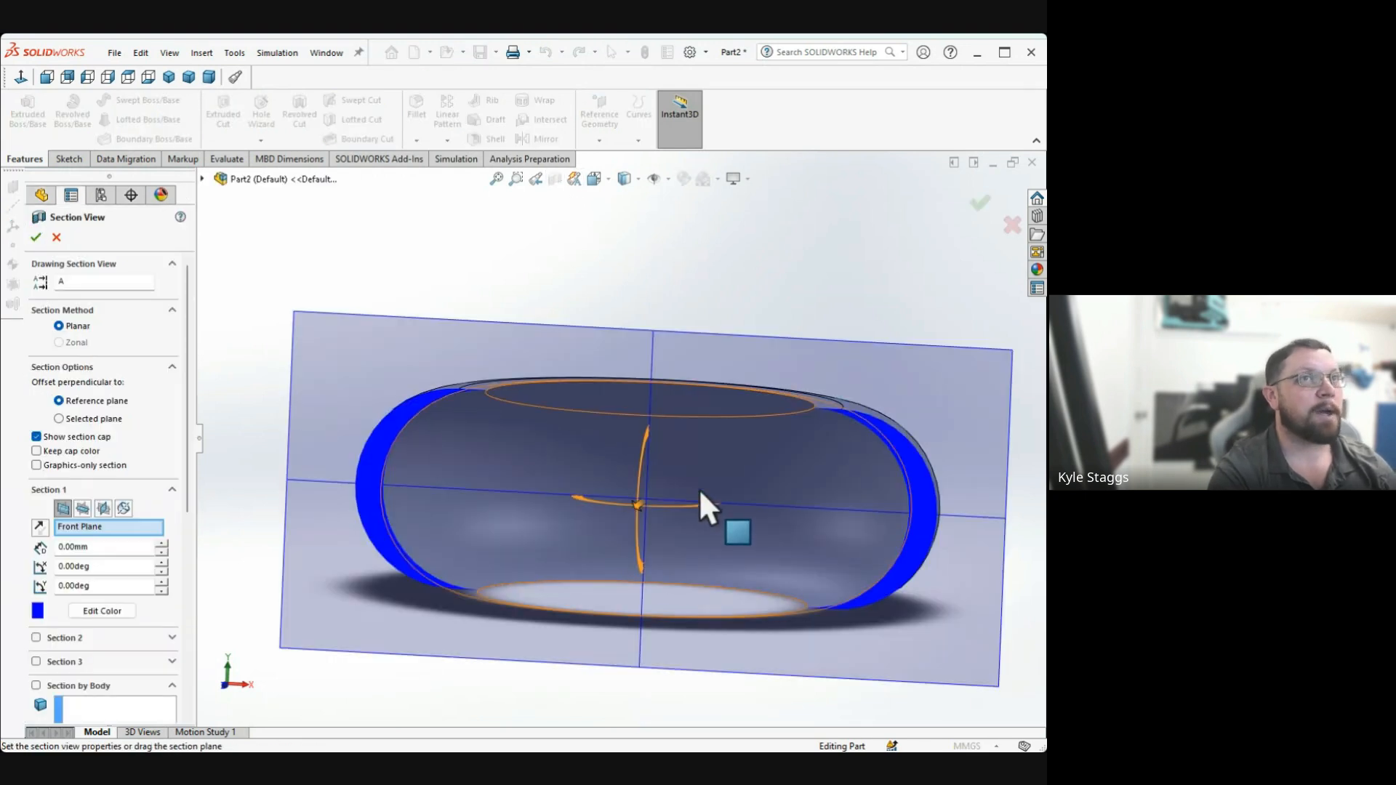
middle_click_drag(699, 488, 706, 542)
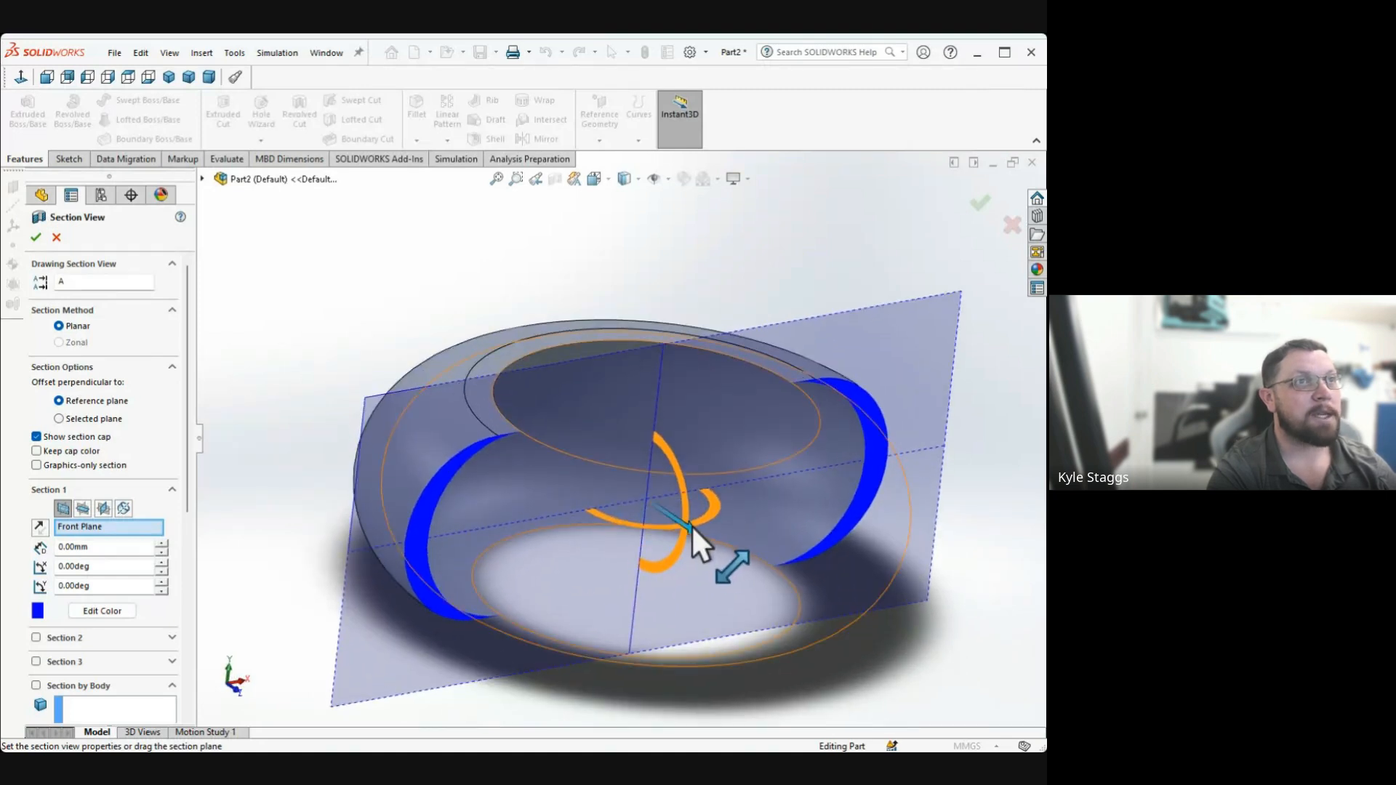
left_click_drag(692, 525, 624, 483)
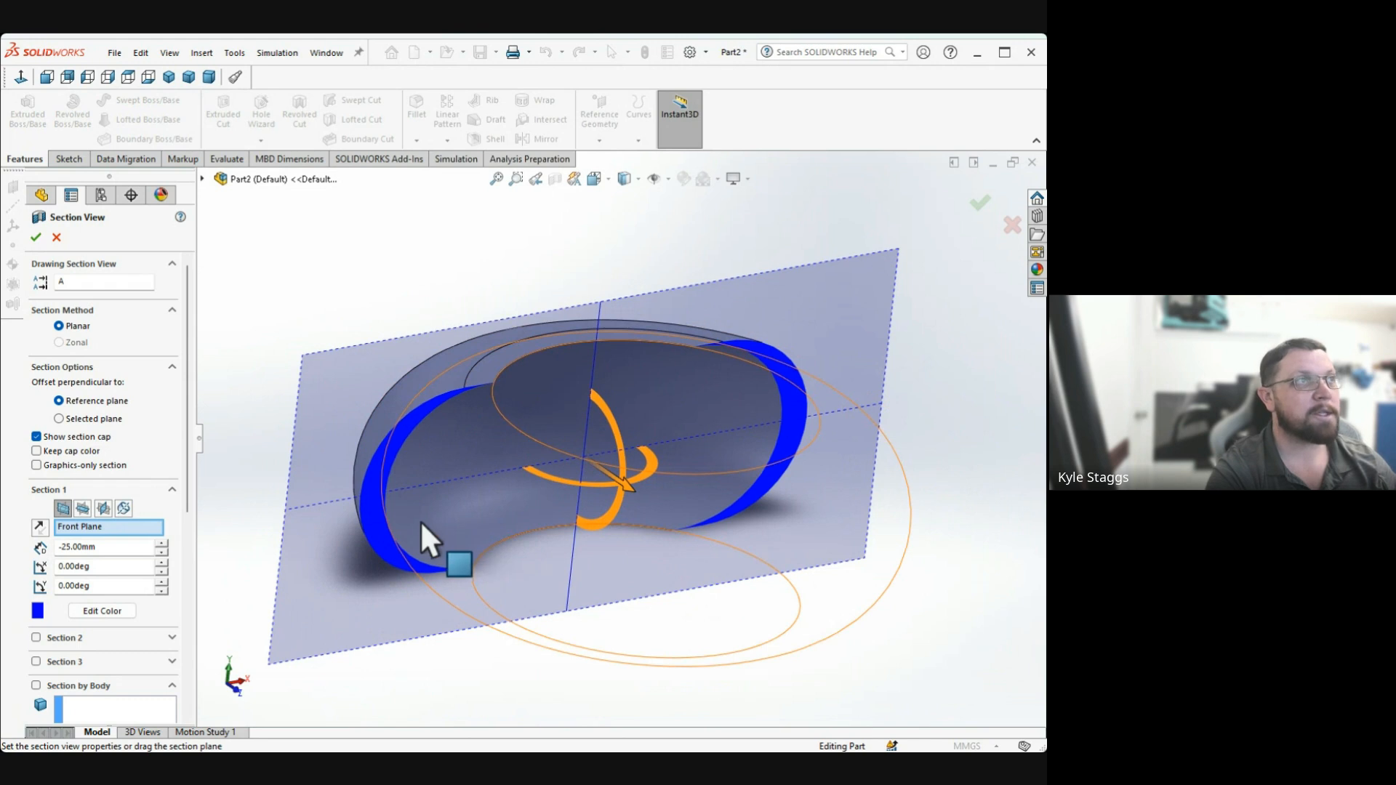
left_click_drag(625, 486, 670, 519)
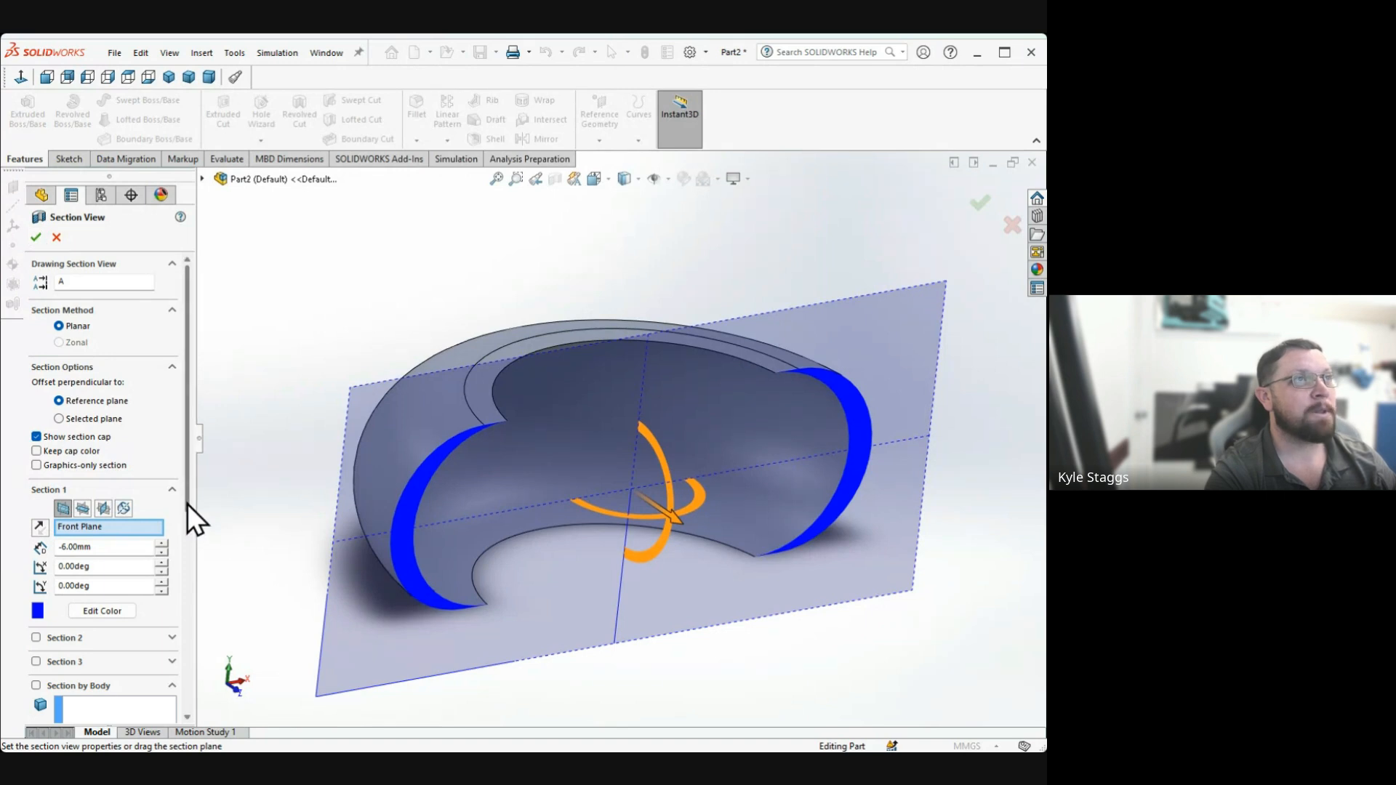
left_click(57, 236)
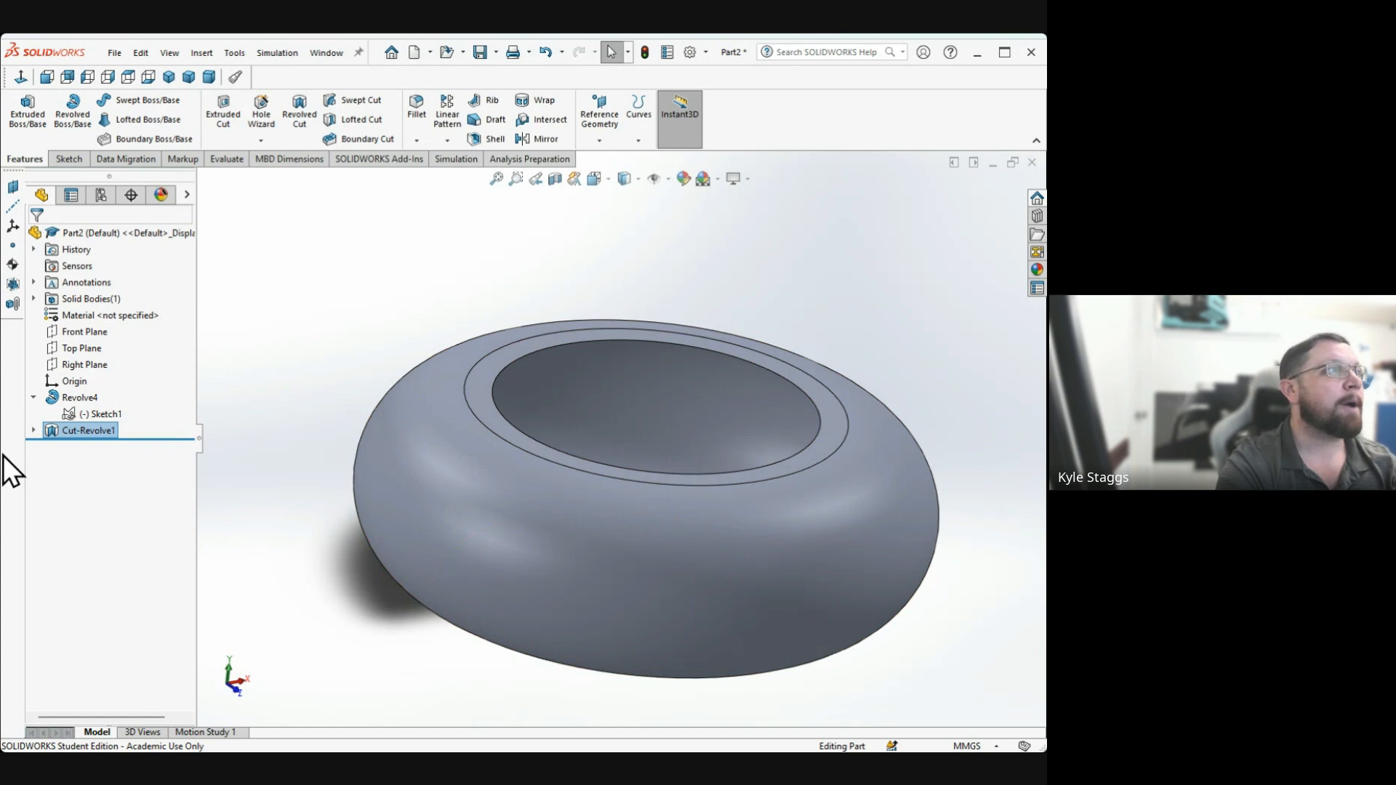
Delete the revolved cut from the part
left_click(102, 430)
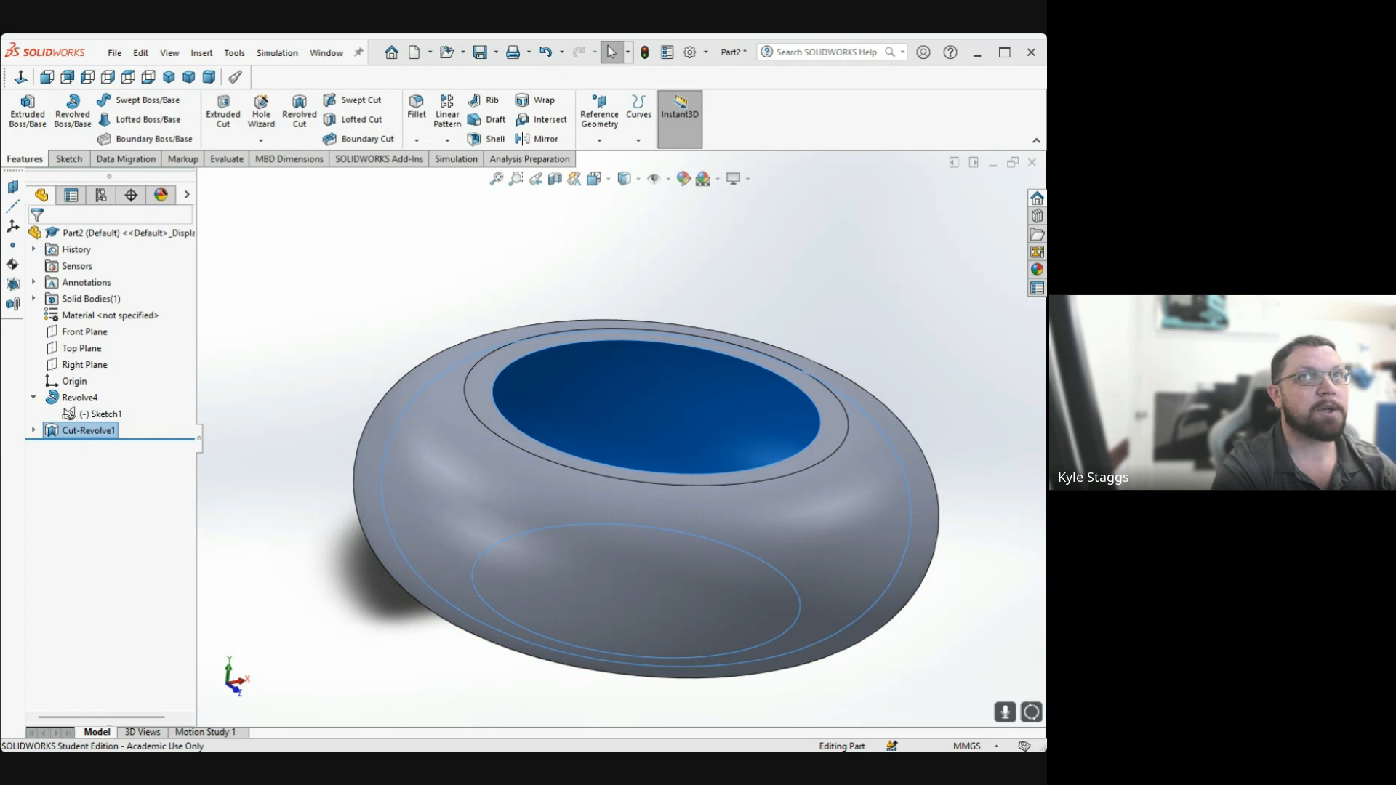
key("Delete")
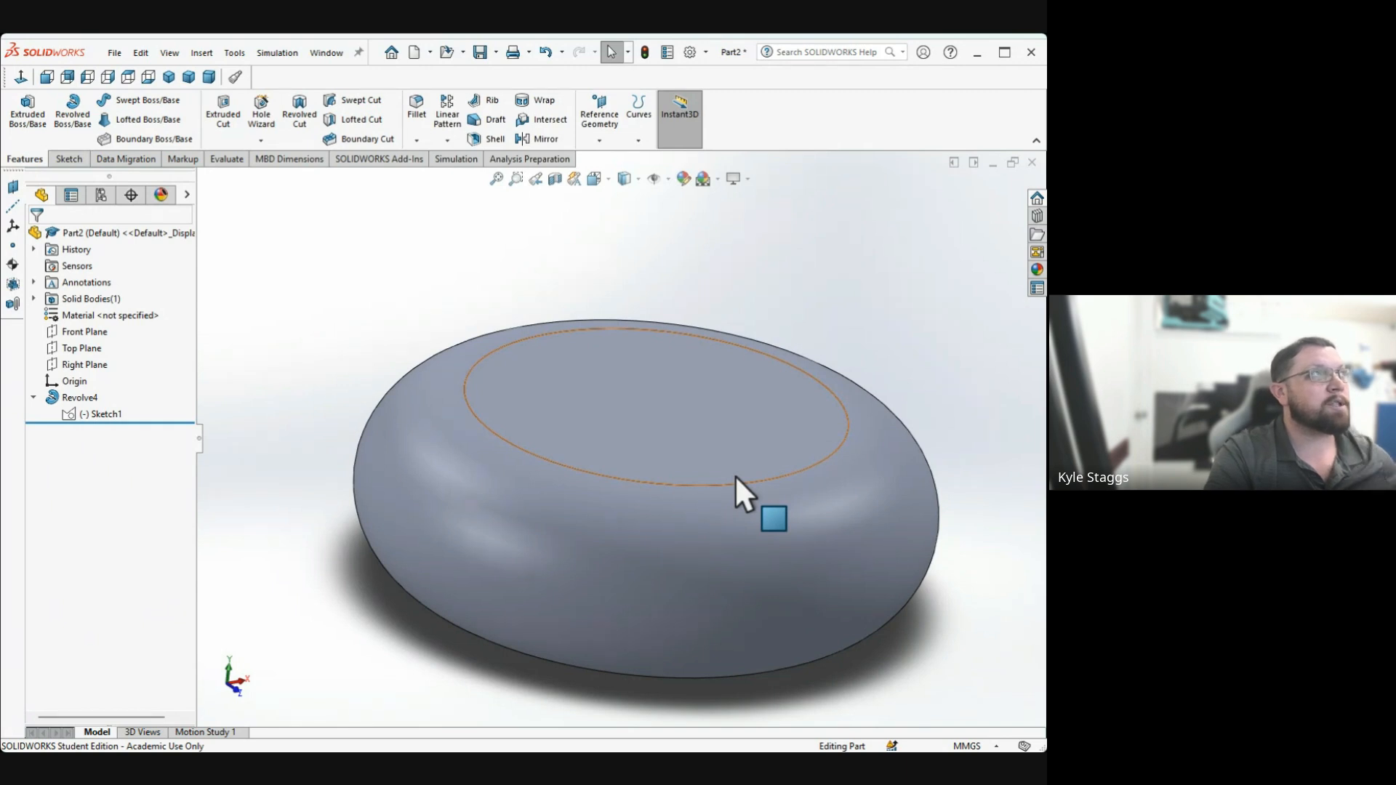
Open a sketch on the Right Plane of a new part
left_click(69, 156)
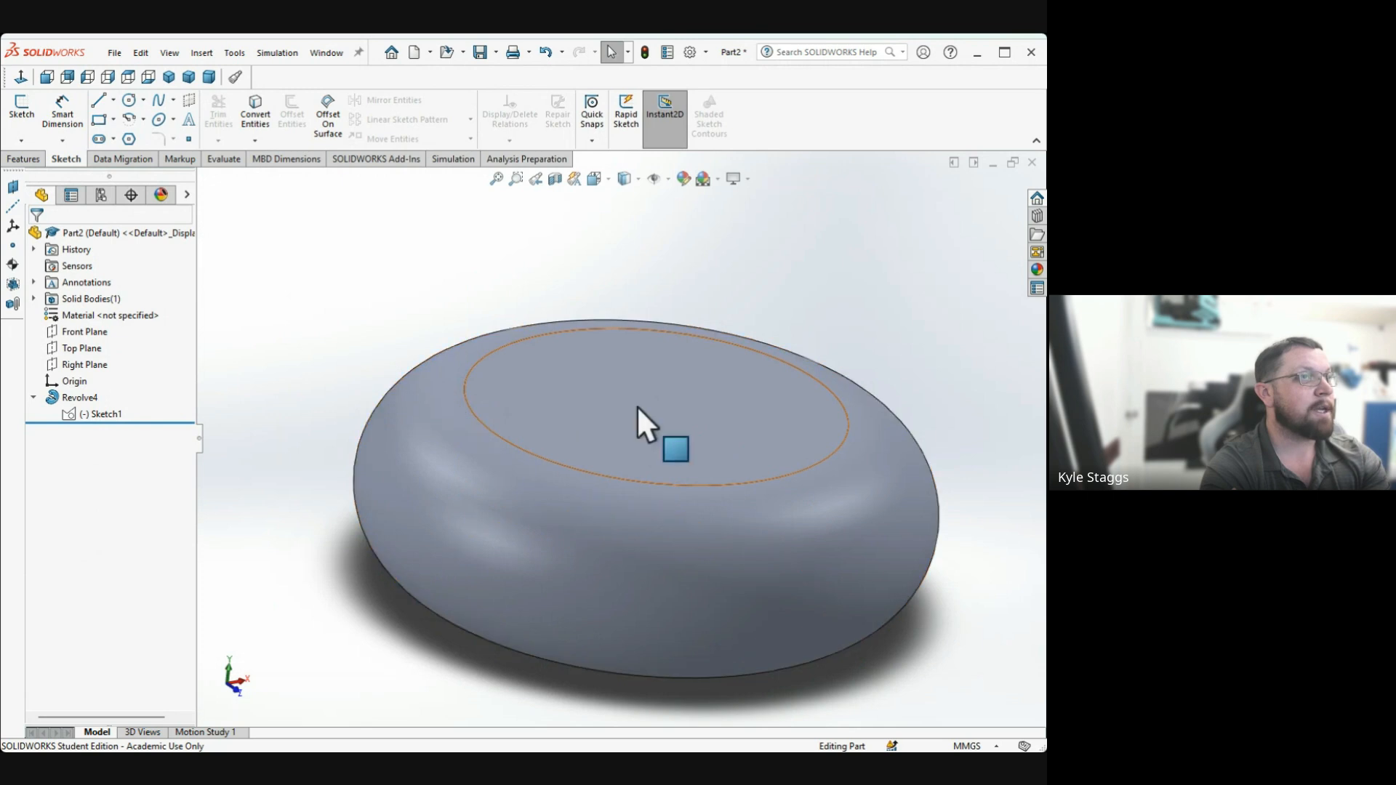
middle_click_drag(521, 564, 513, 502)
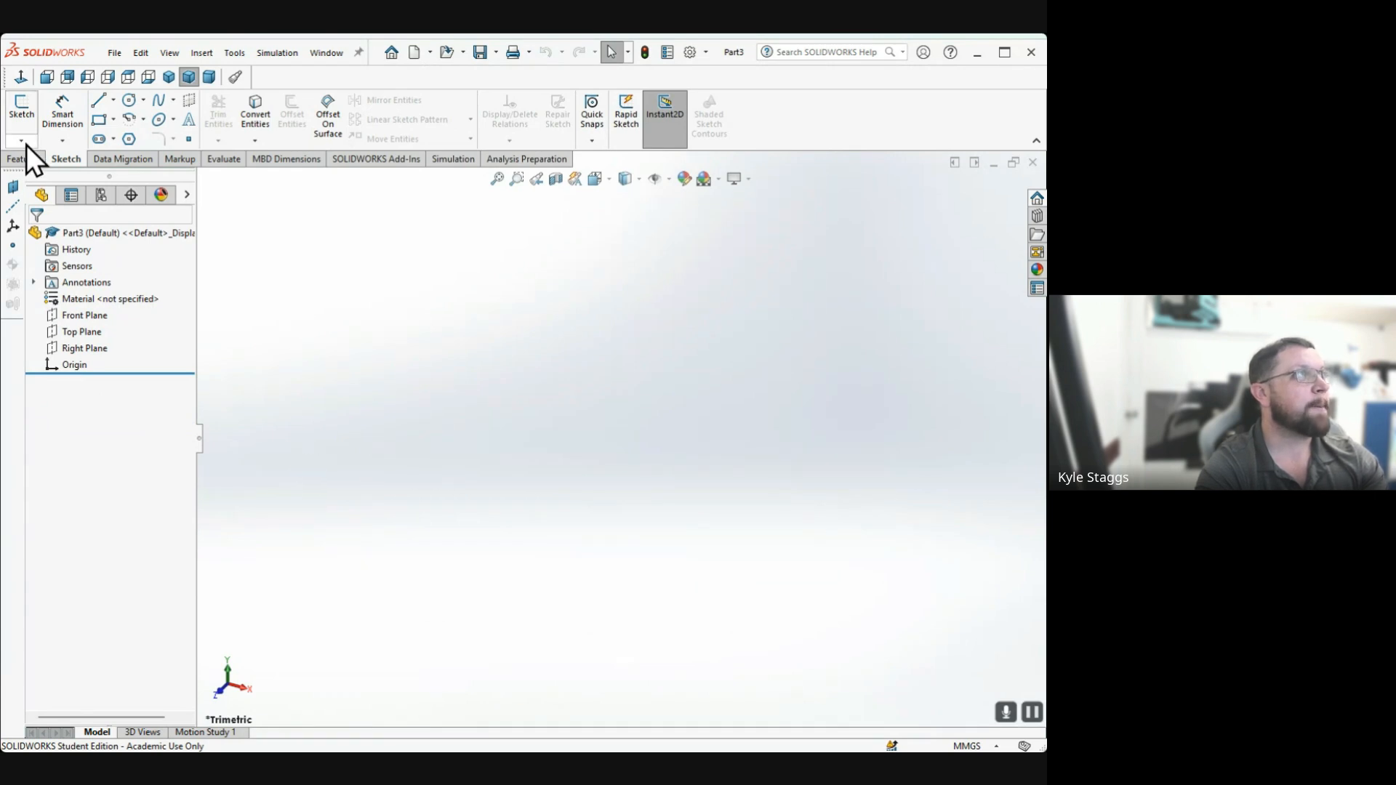
left_click(26, 124)
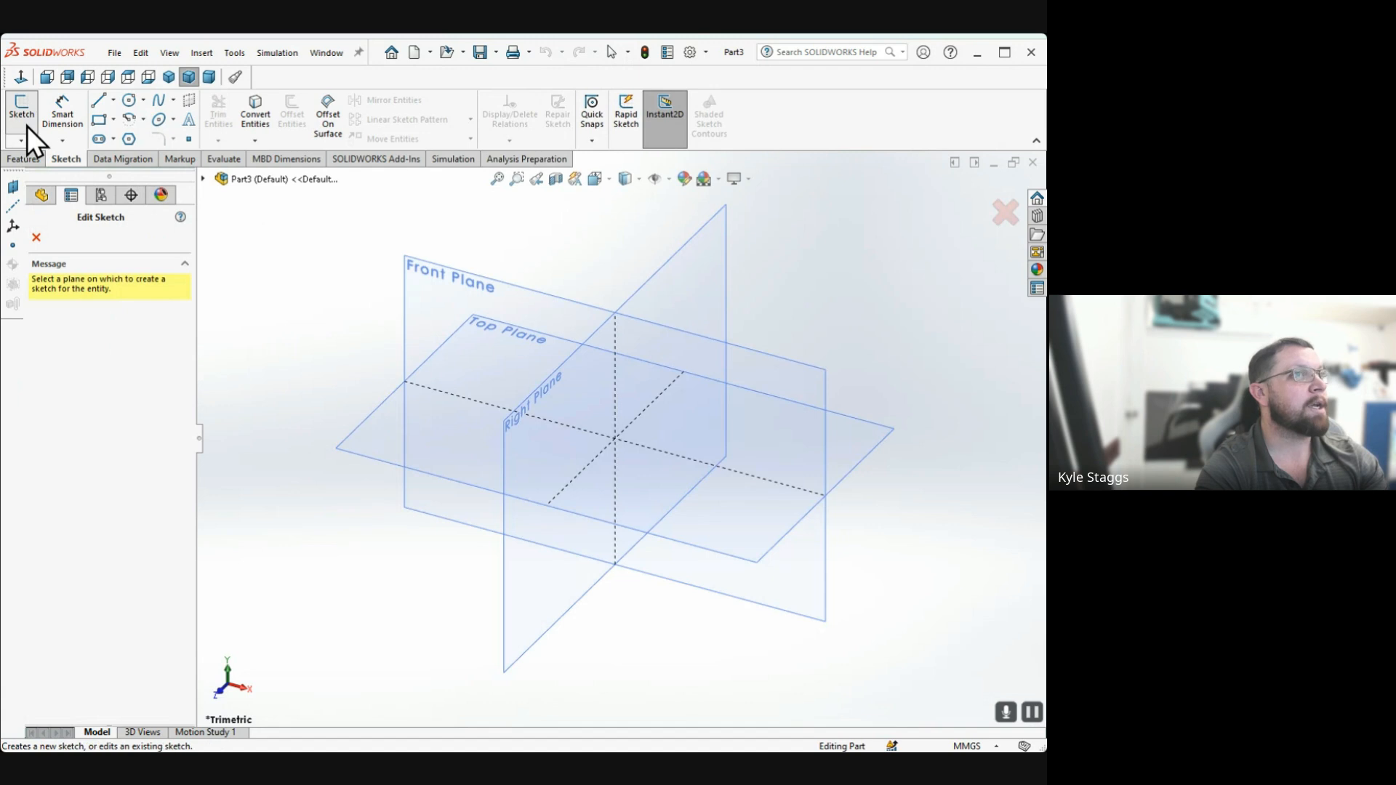
left_click(545, 433)
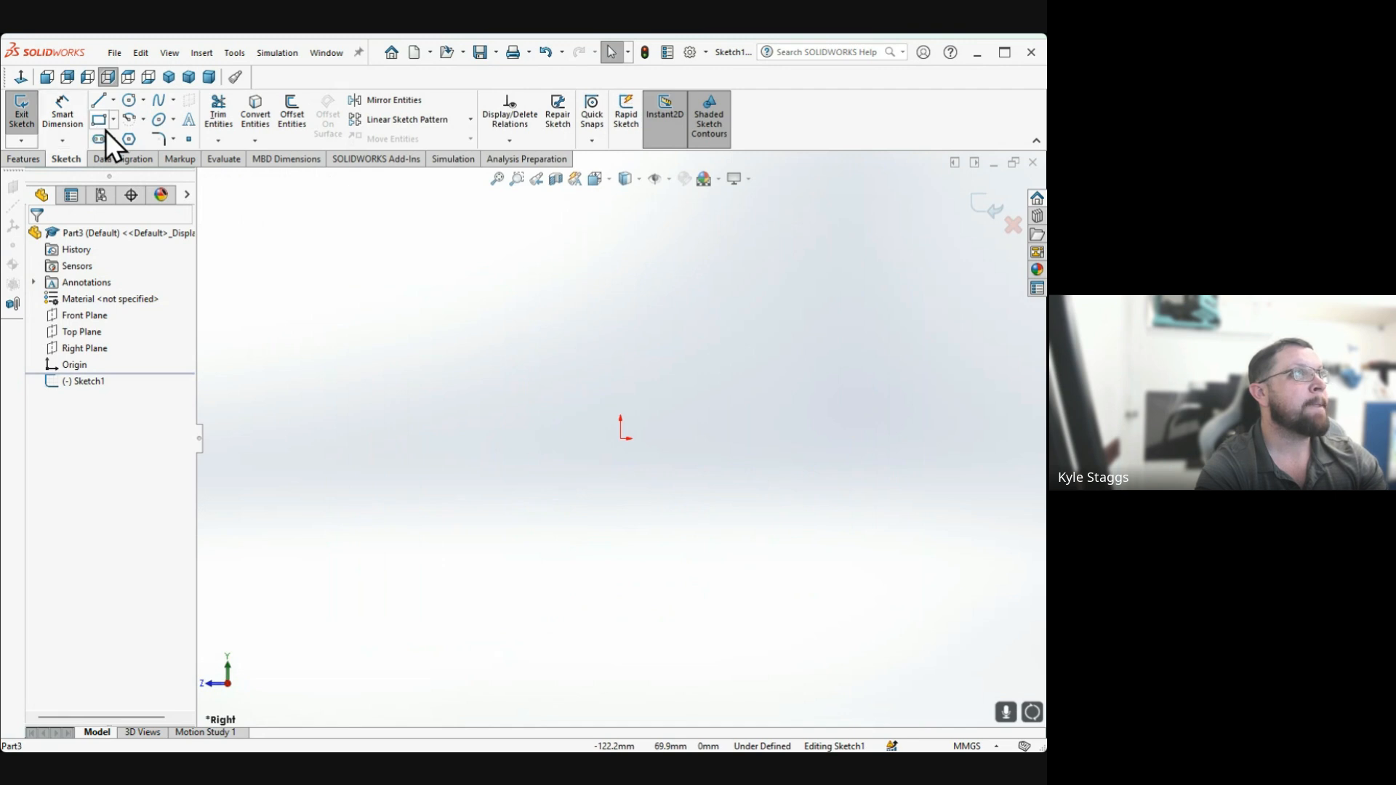
Sketch a corner rectangle about 29 mm wide and 80 mm tall, up and to the left from the origin
left_click(91, 117)
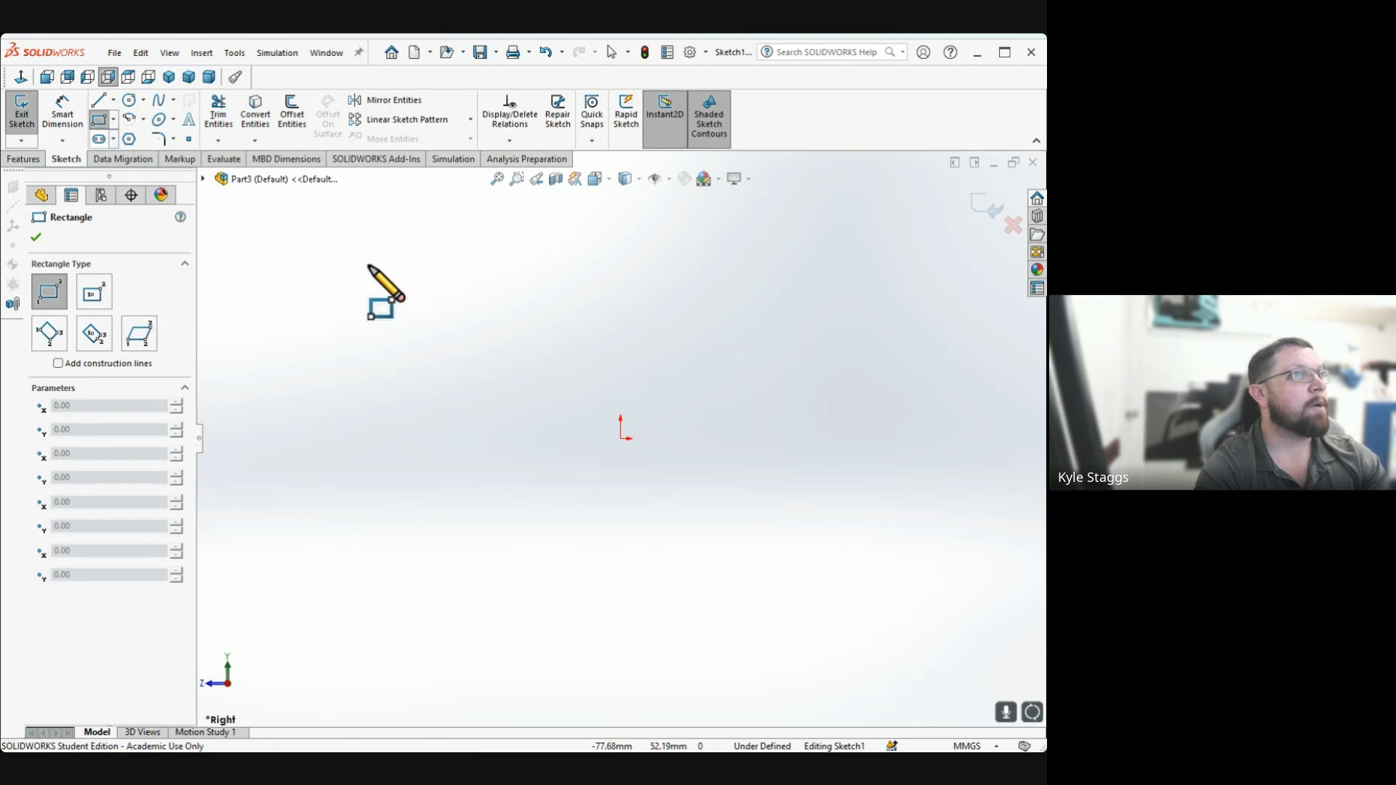
left_click(620, 439)
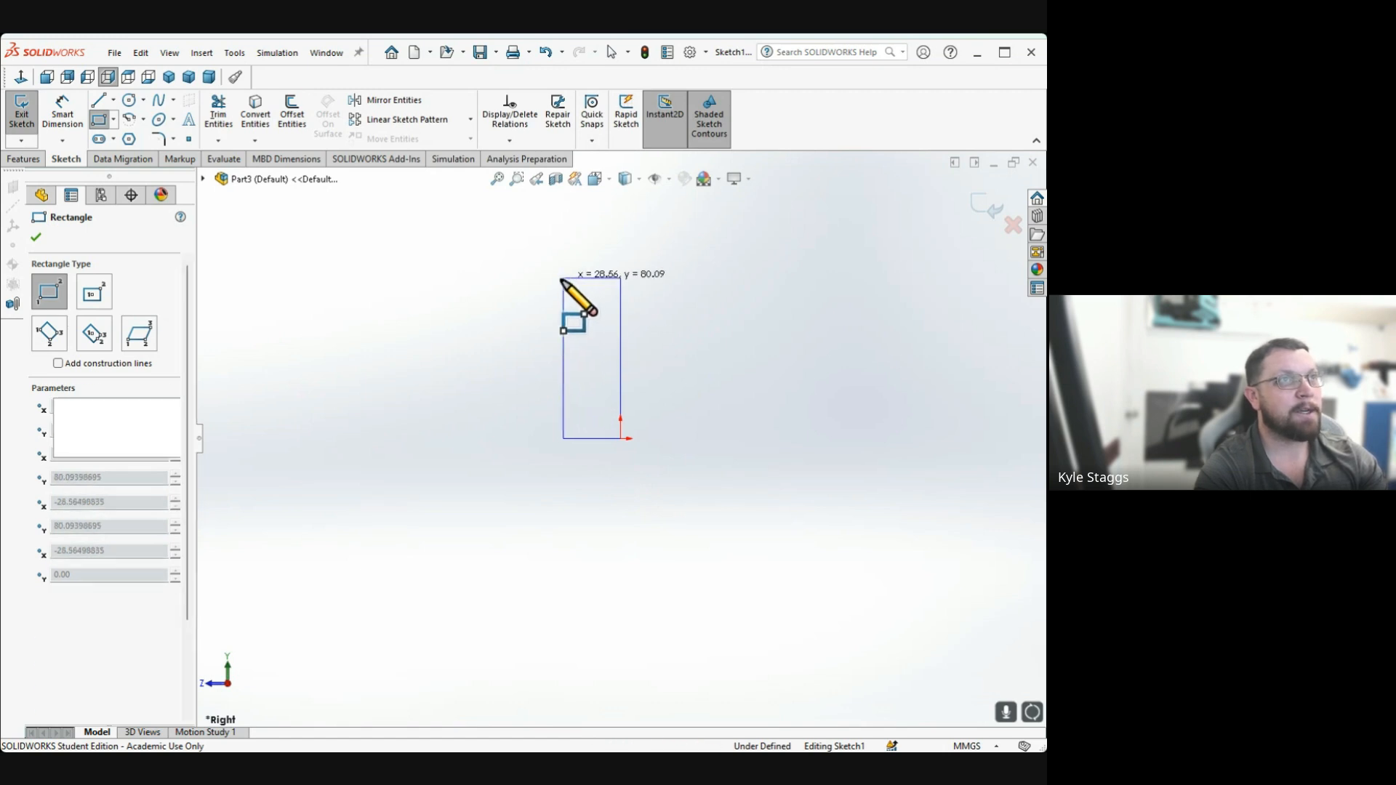
left_click(564, 277)
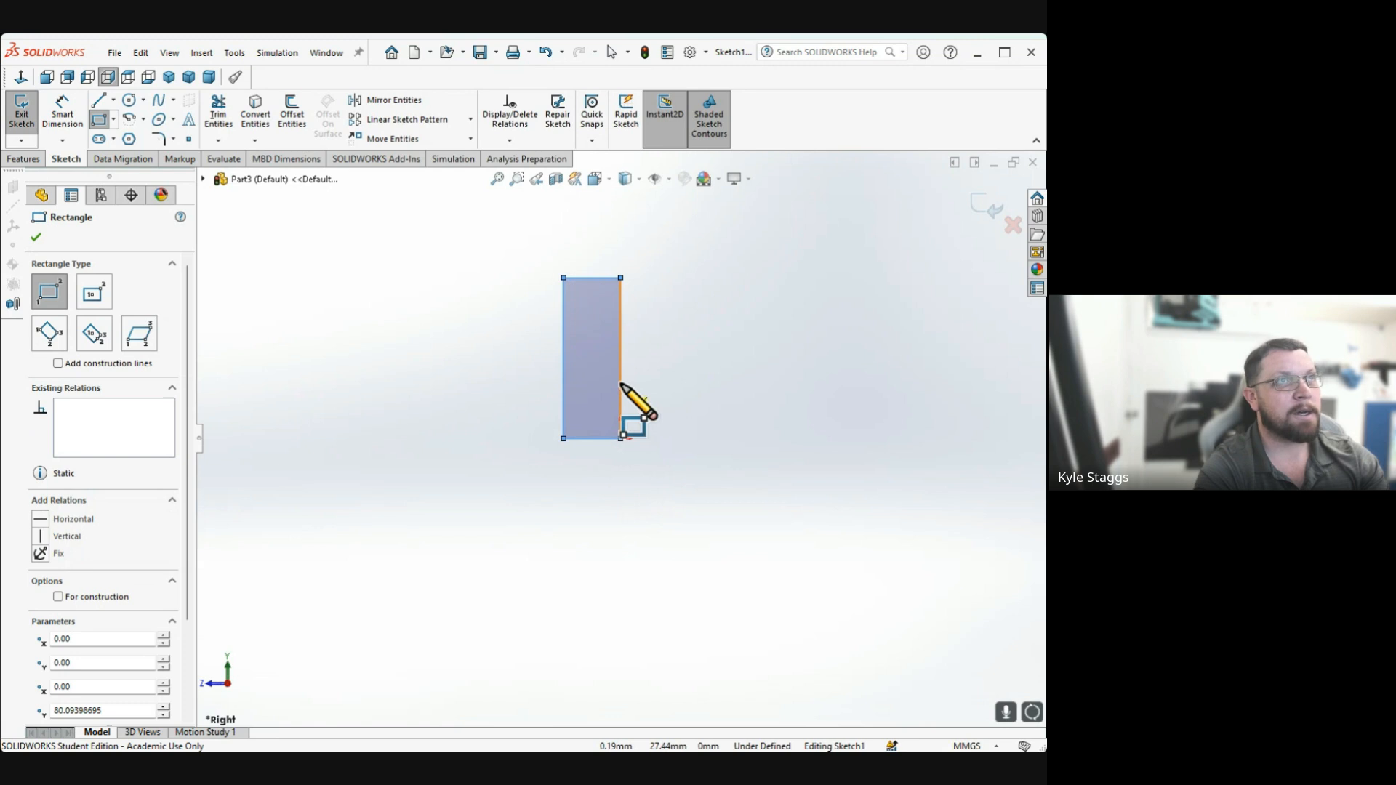
Sketch a 6-sided inscribed-circle polygon centered on the midpoint of the rectangle's top edge, with a vertex on the upper-right corner
scroll(621, 382, "up", 3)
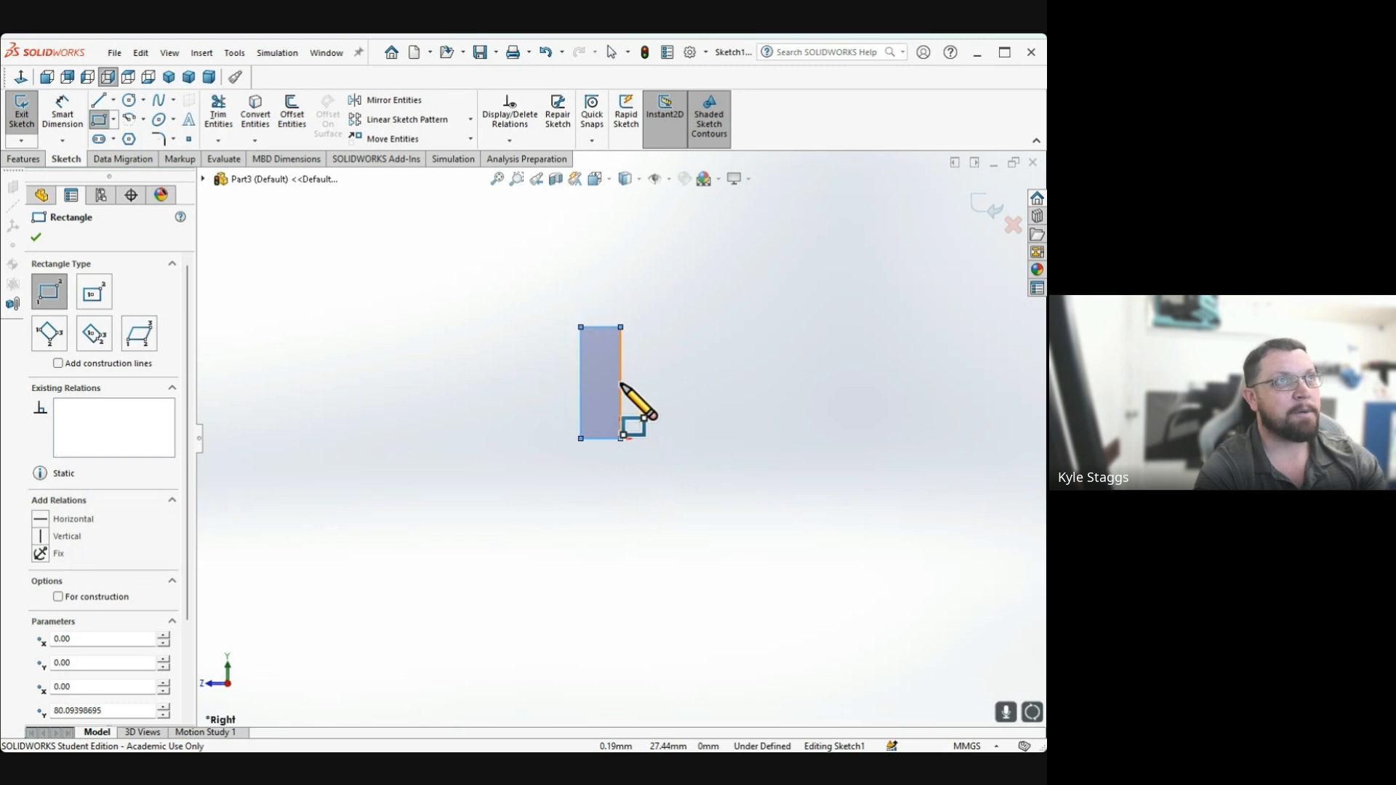
left_click(129, 138)
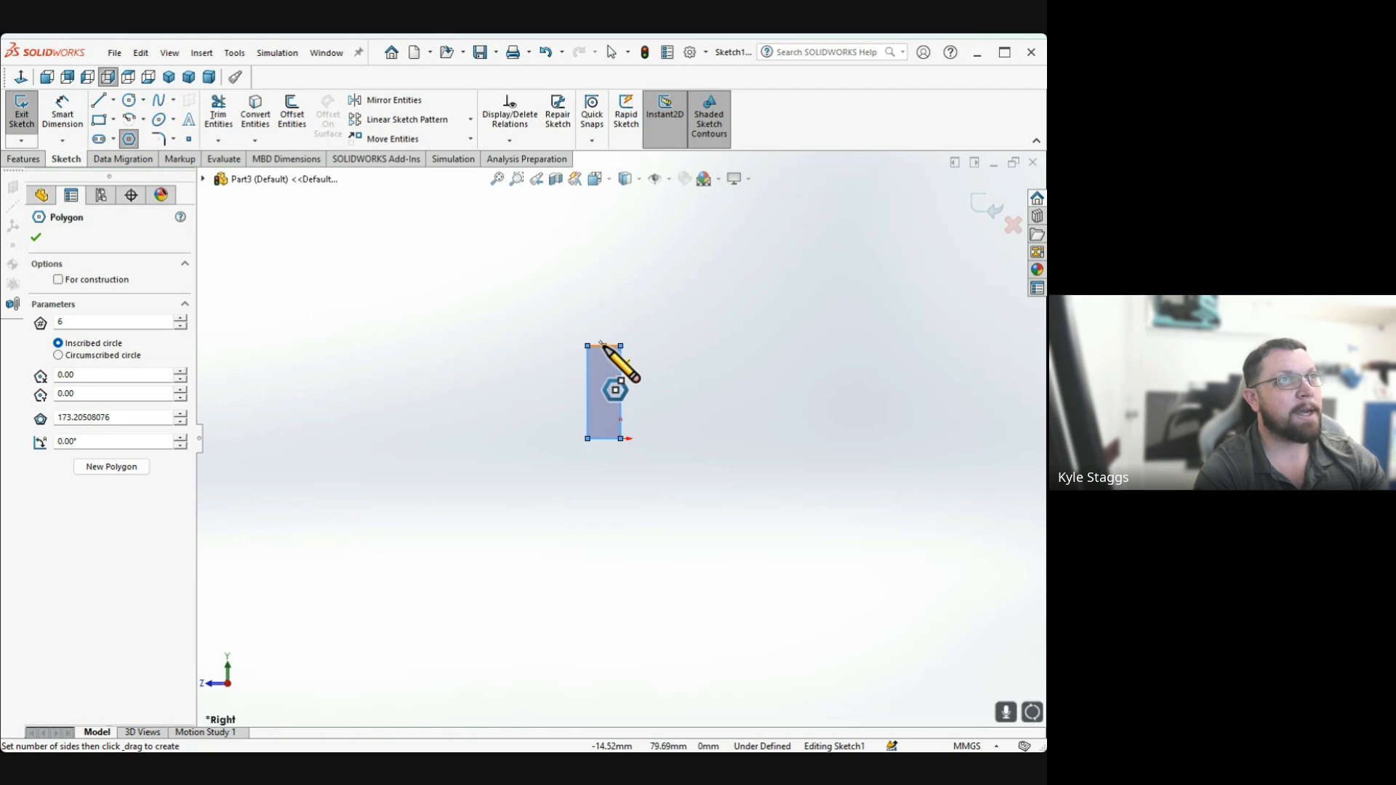
scroll(603, 345, "down", 8)
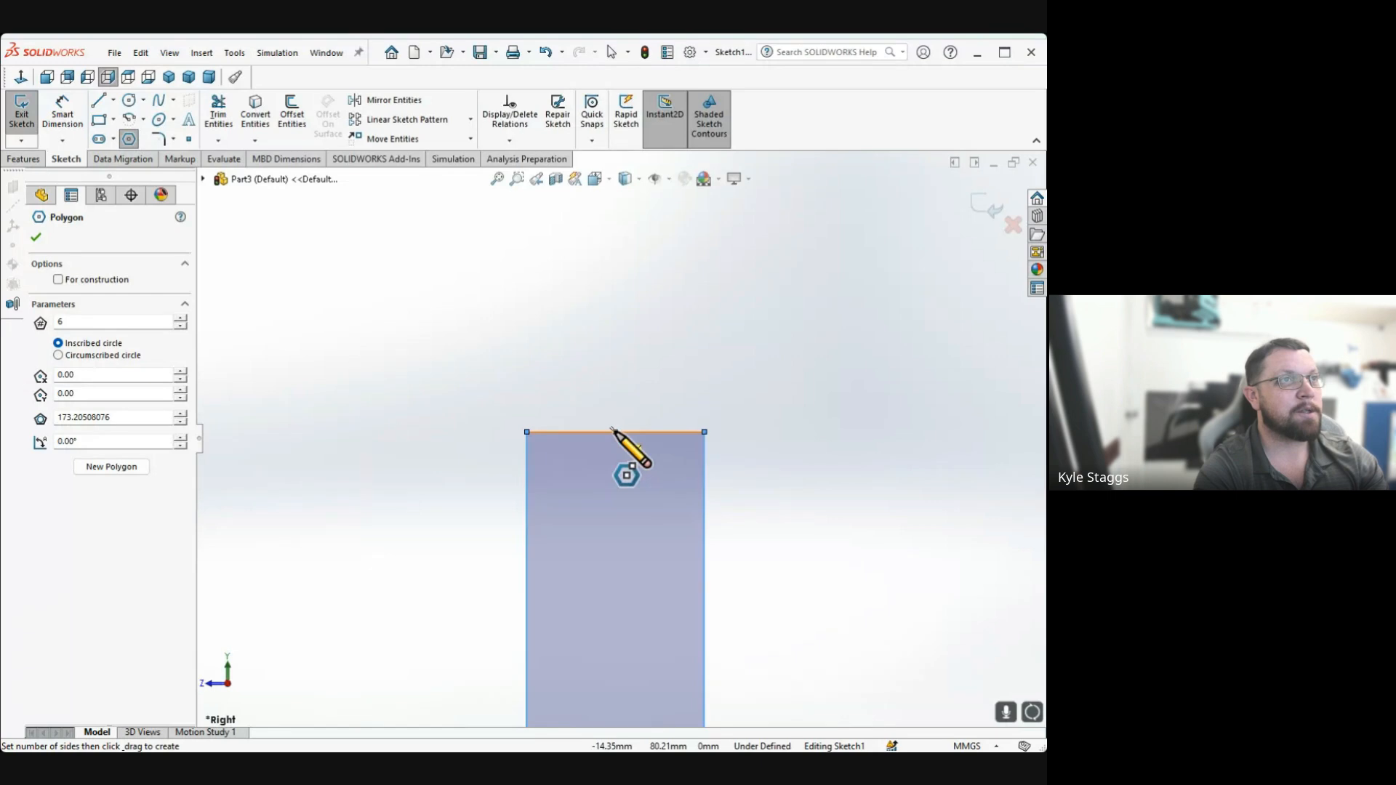
left_click(615, 432)
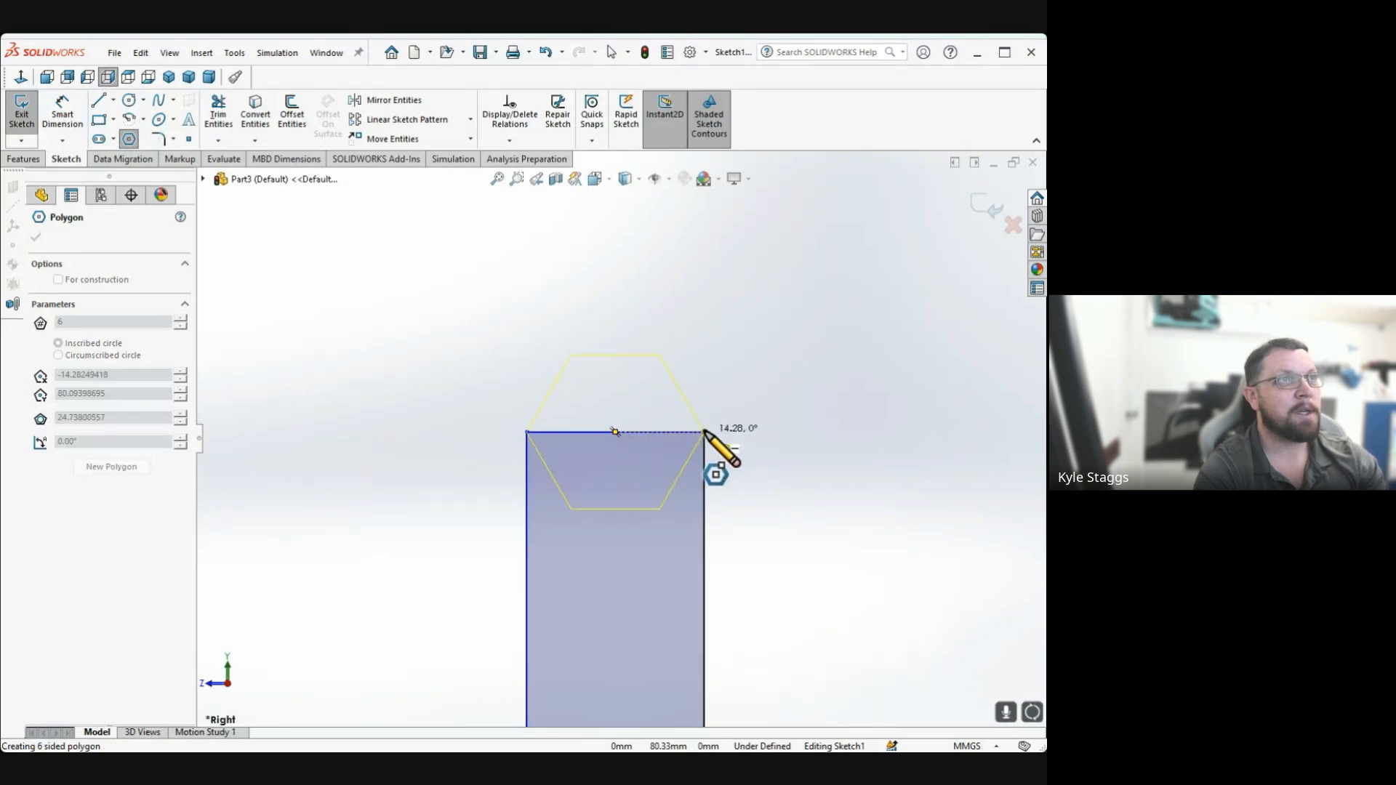
left_click(704, 432)
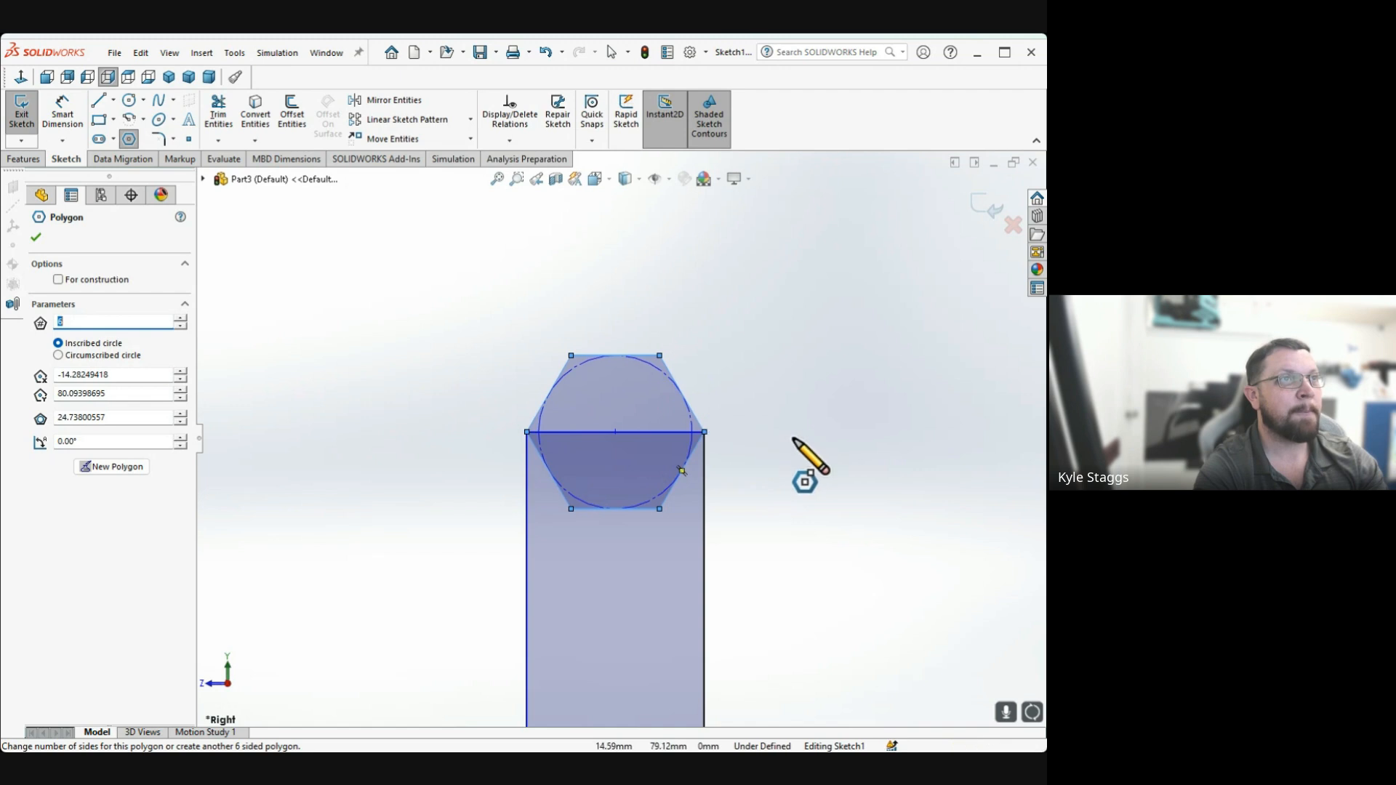
Dimension the width of the rectangle along its bottom edge as 35 mm
scroll(763, 434, "up", 4)
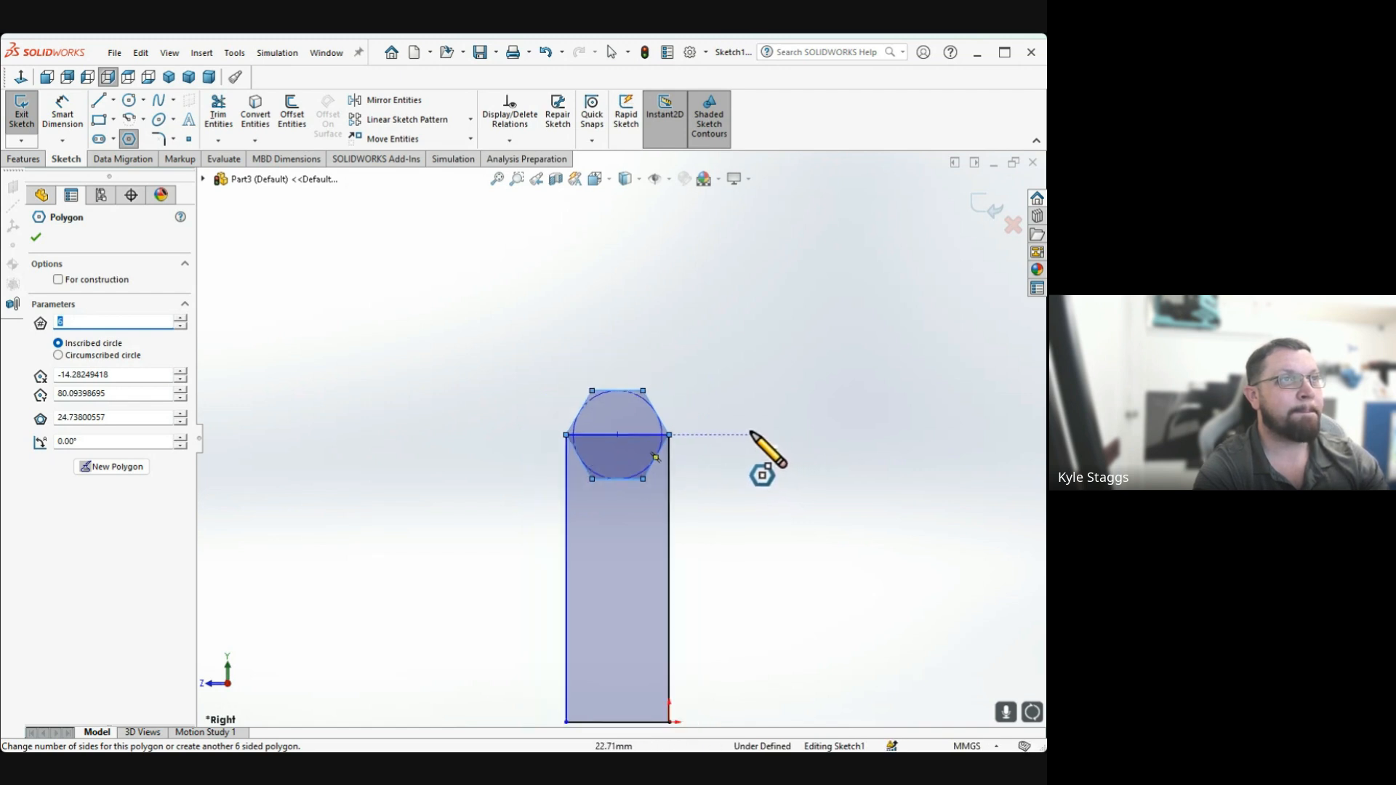
left_click(64, 110)
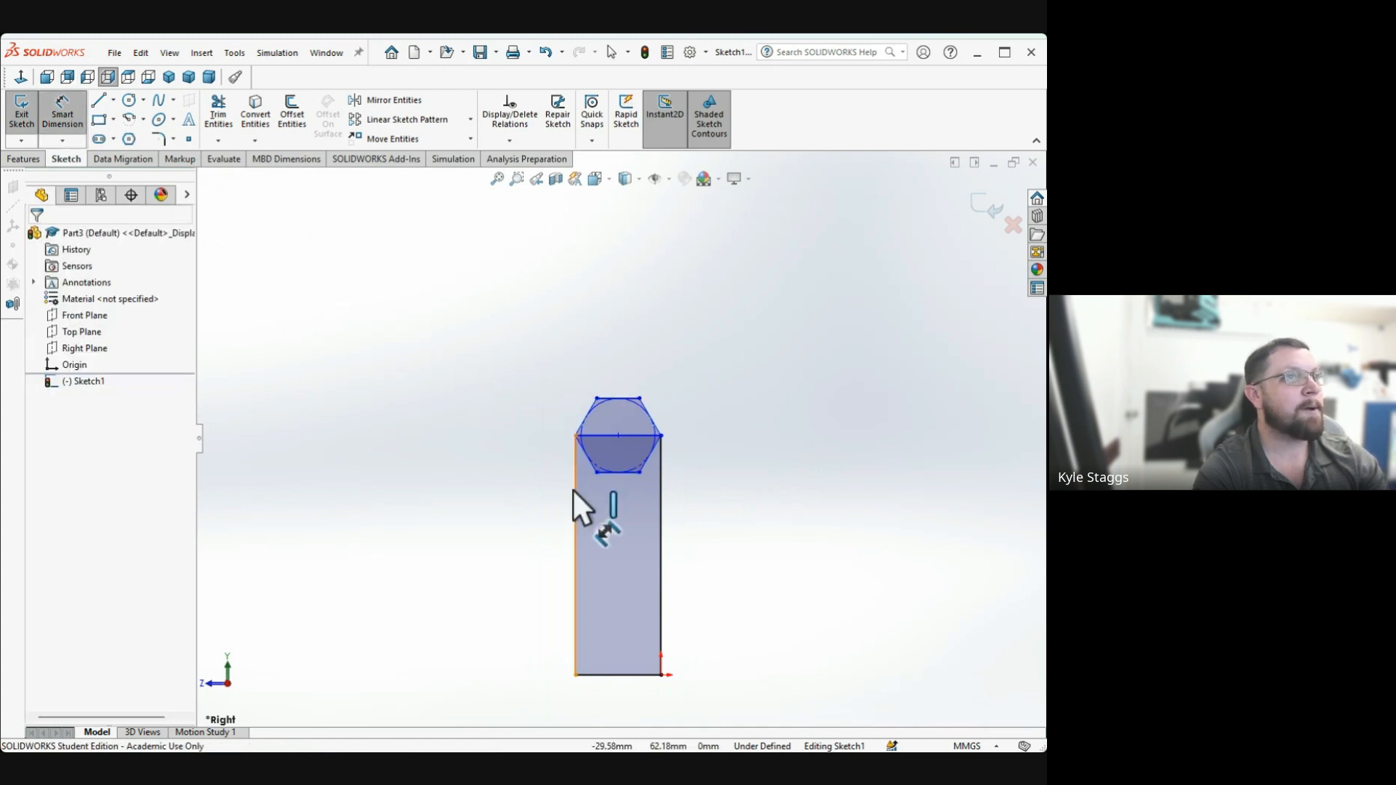
left_click(592, 675)
scroll(588, 675, "up", 3)
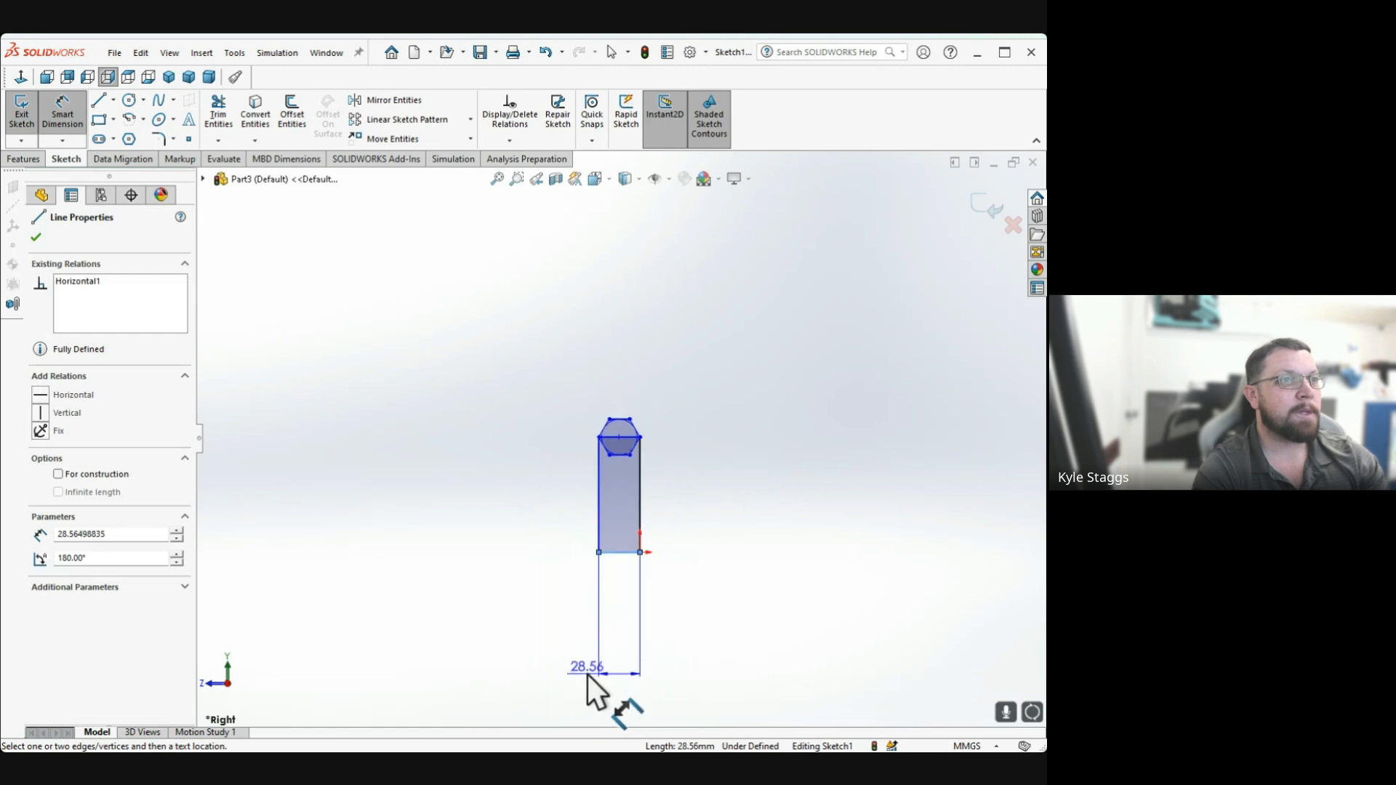
left_click(565, 626)
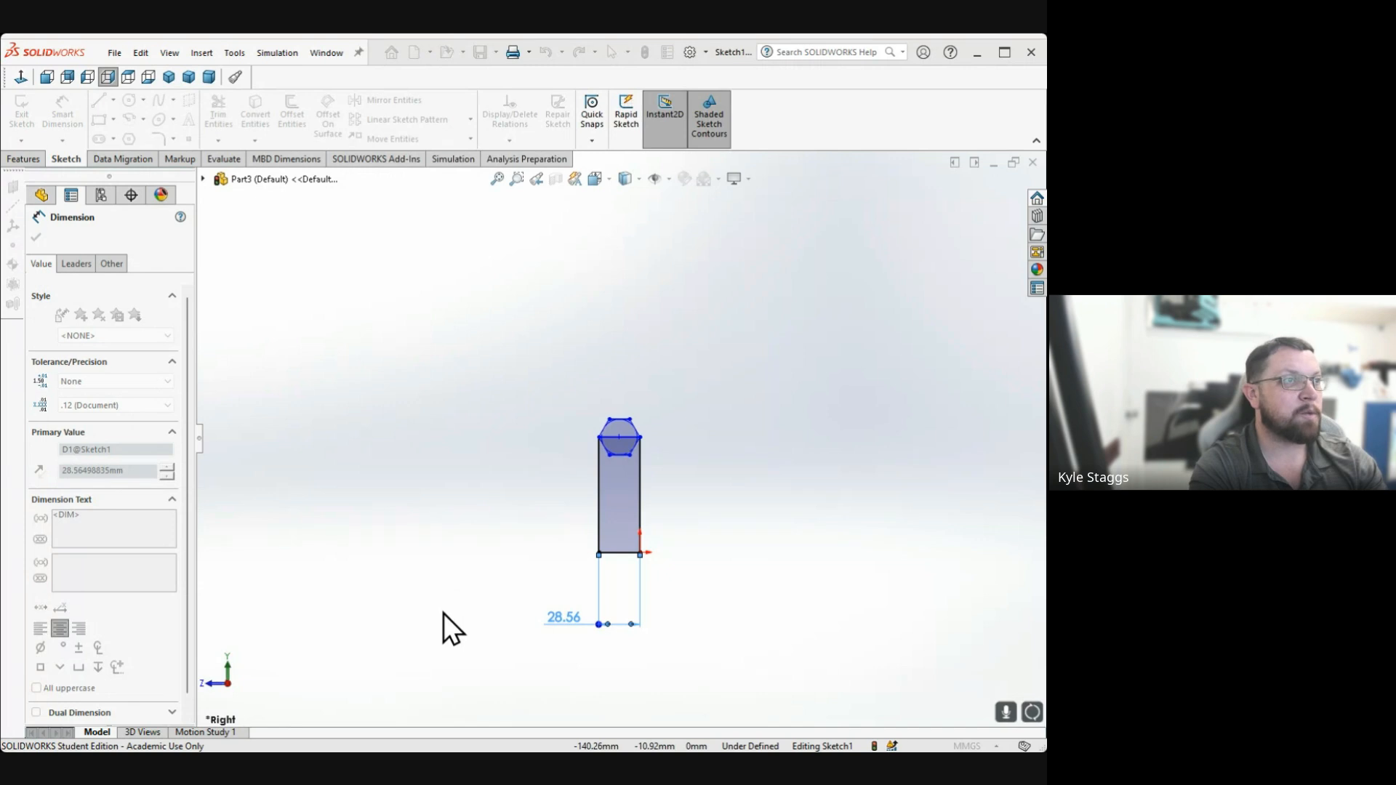
type("35")
key("Return")
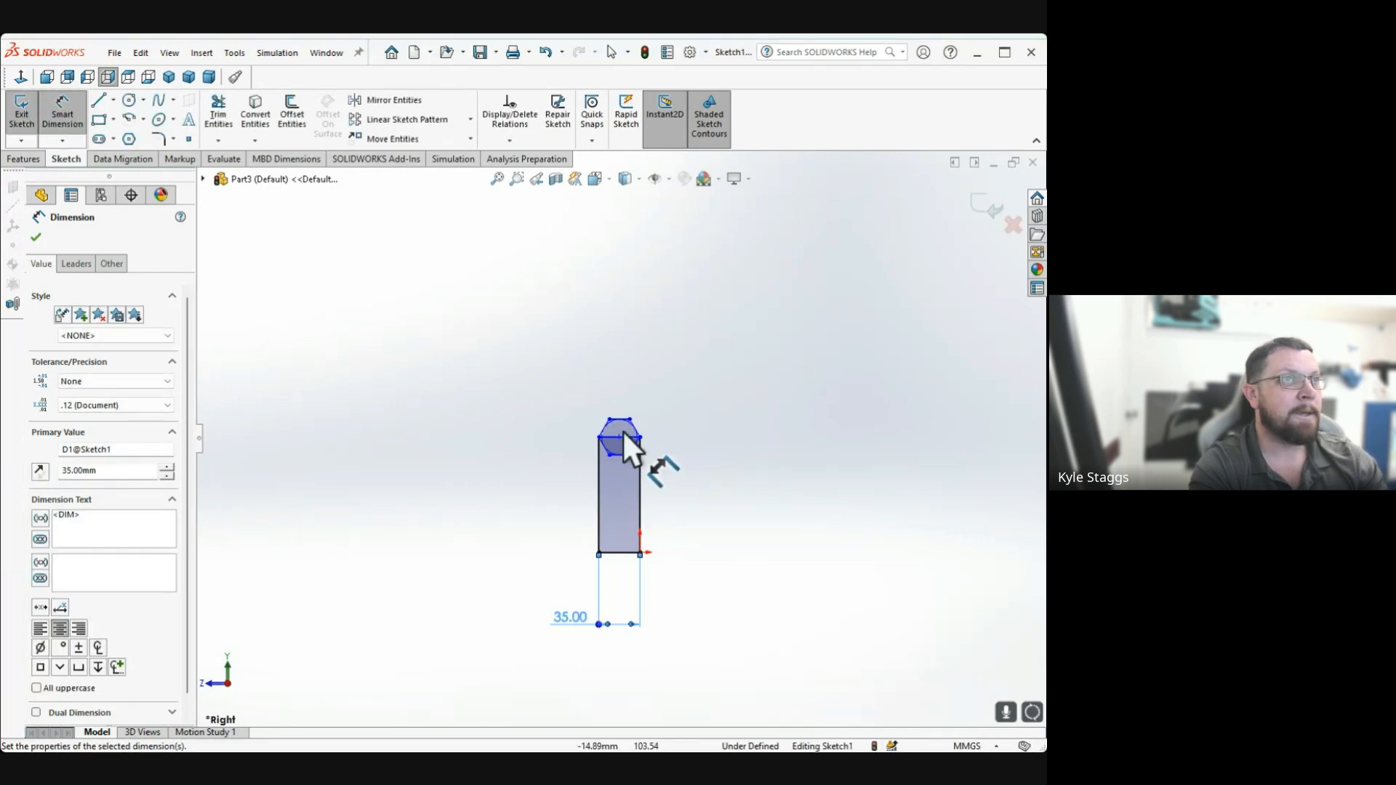
Dimension the overall height from the rectangle's bottom edge to the hexagon's top edge as 110 mm
left_click(611, 554)
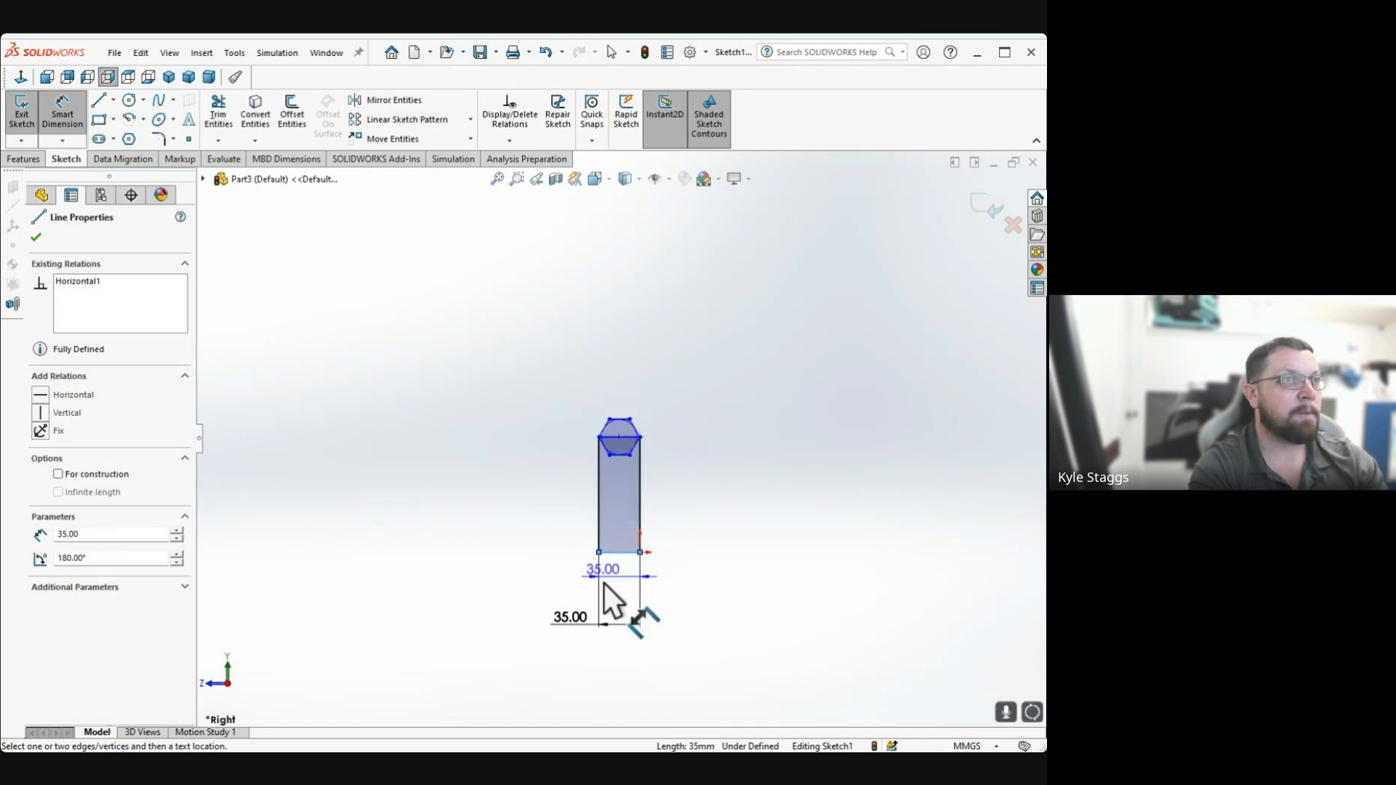
left_click(617, 419)
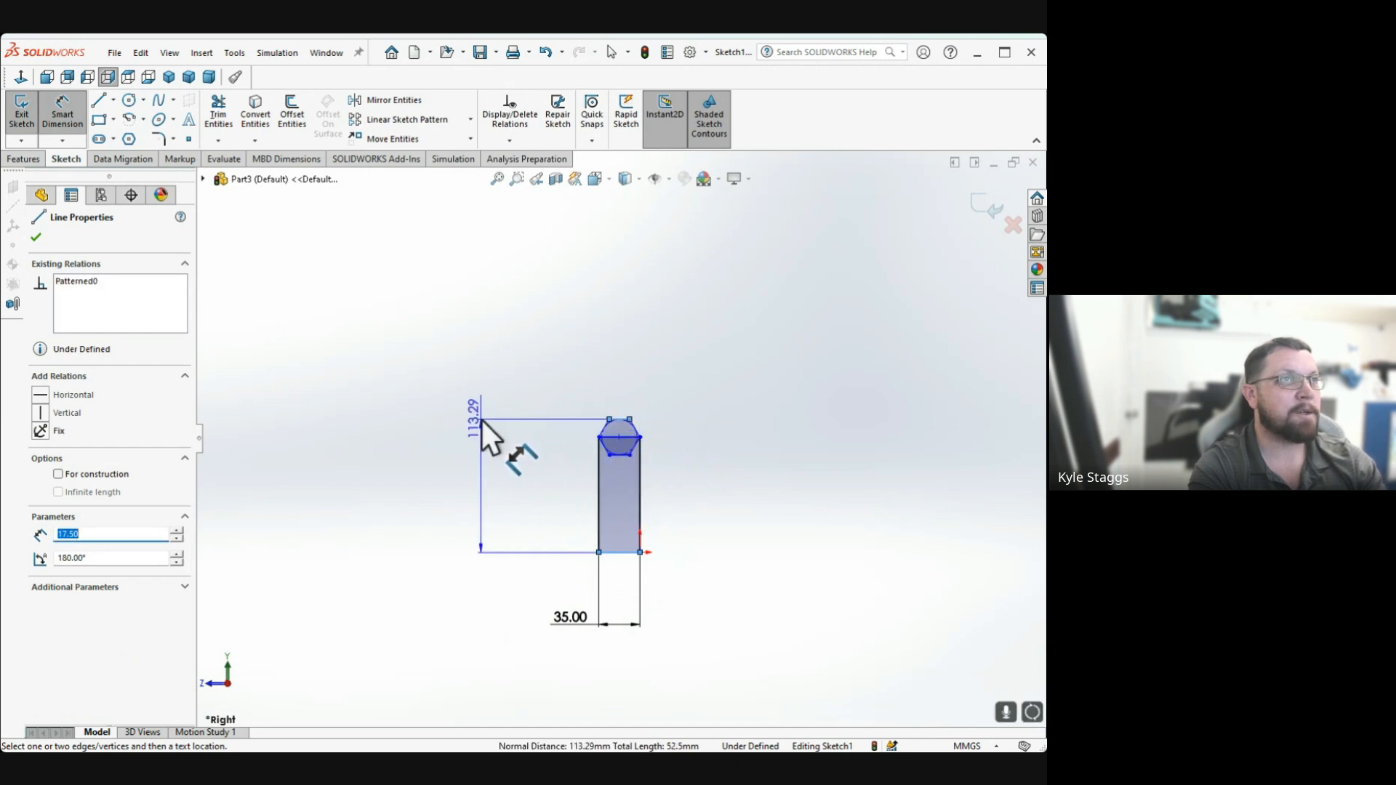
scroll(482, 420, "down", 3)
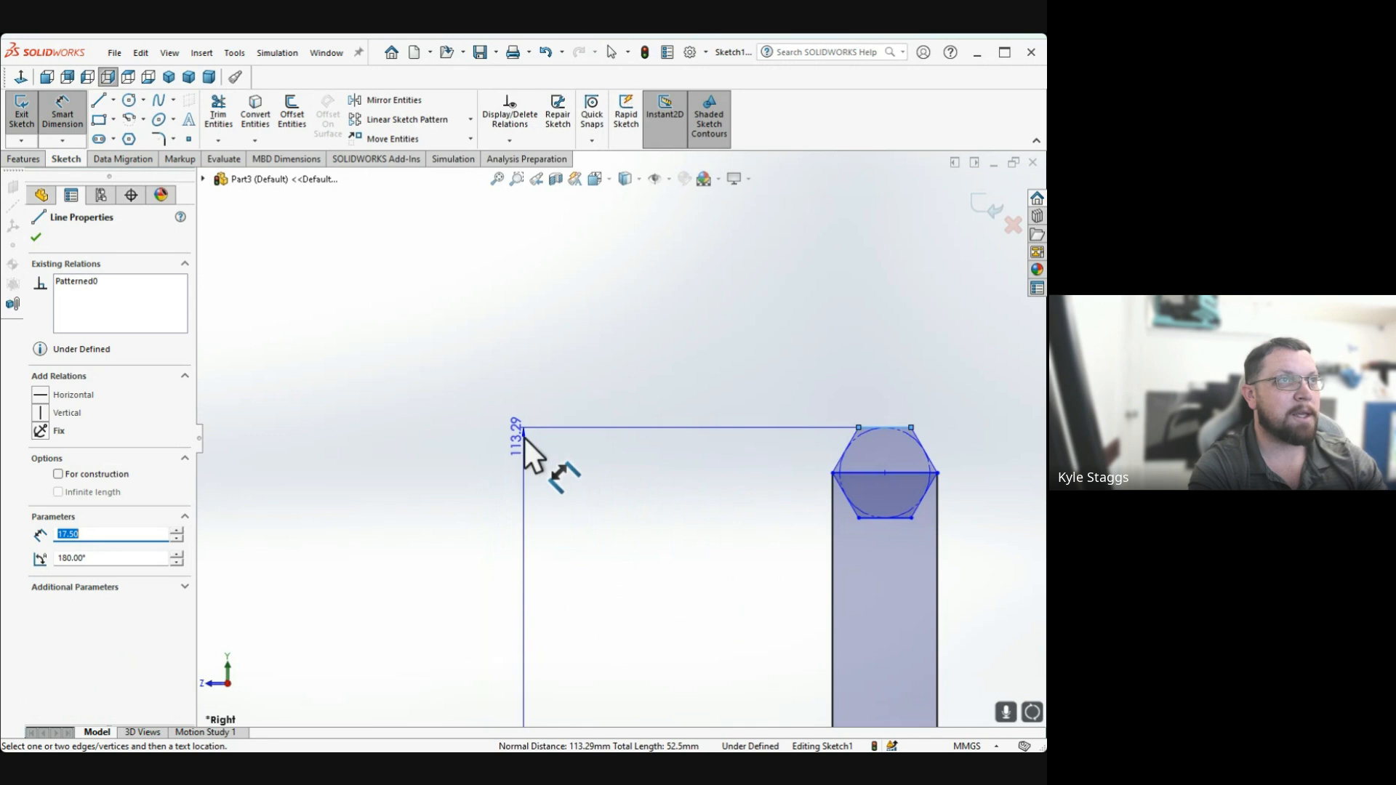
scroll(531, 440, "up", 1)
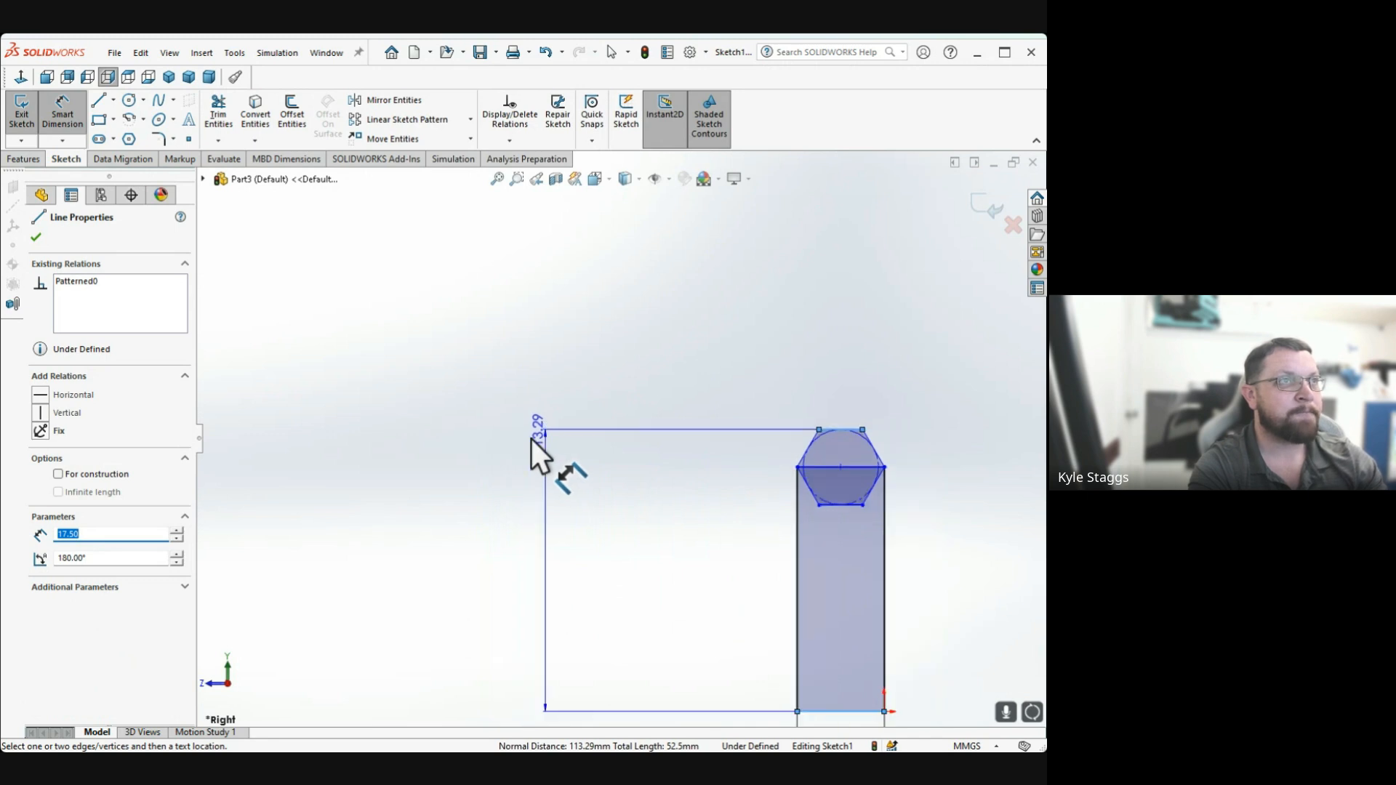
left_click(531, 440)
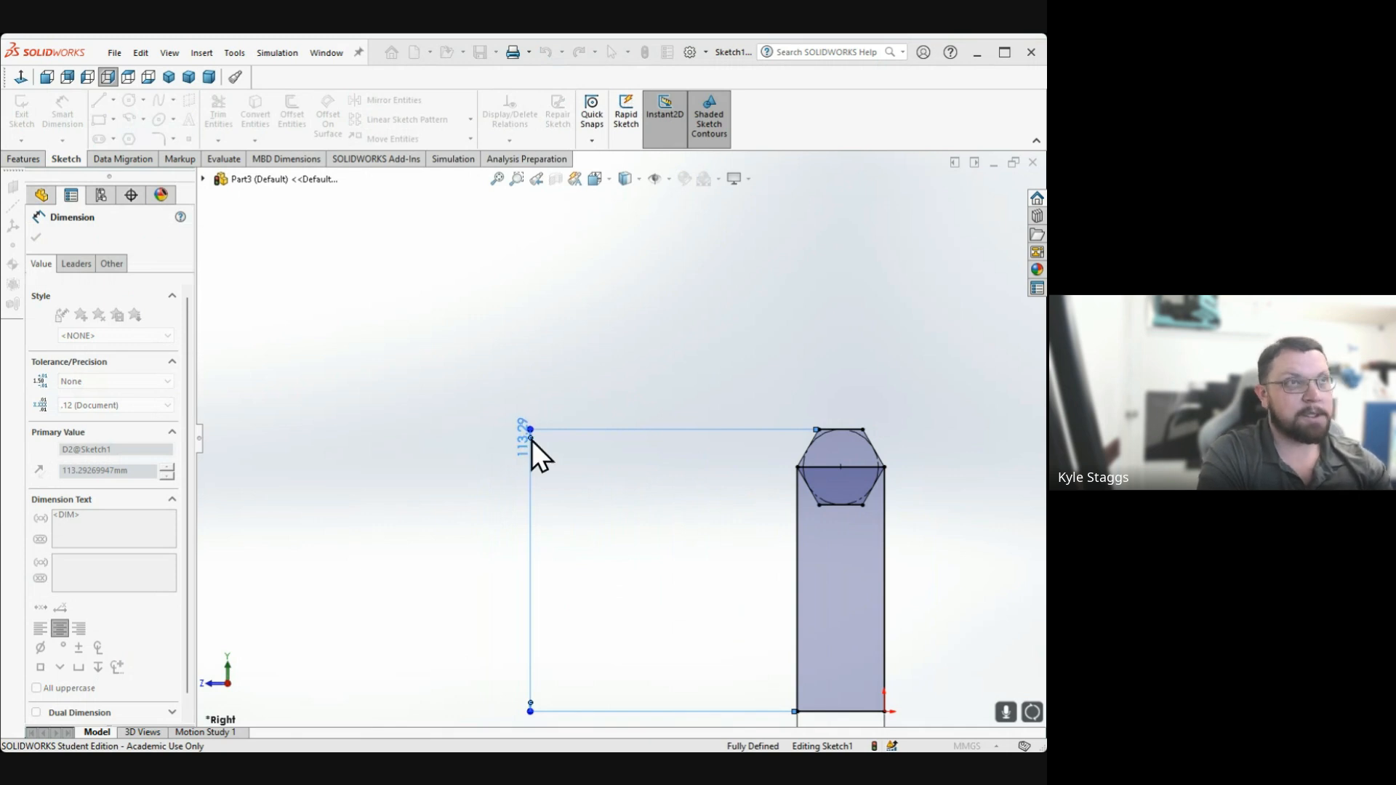
type("110")
key("Return")
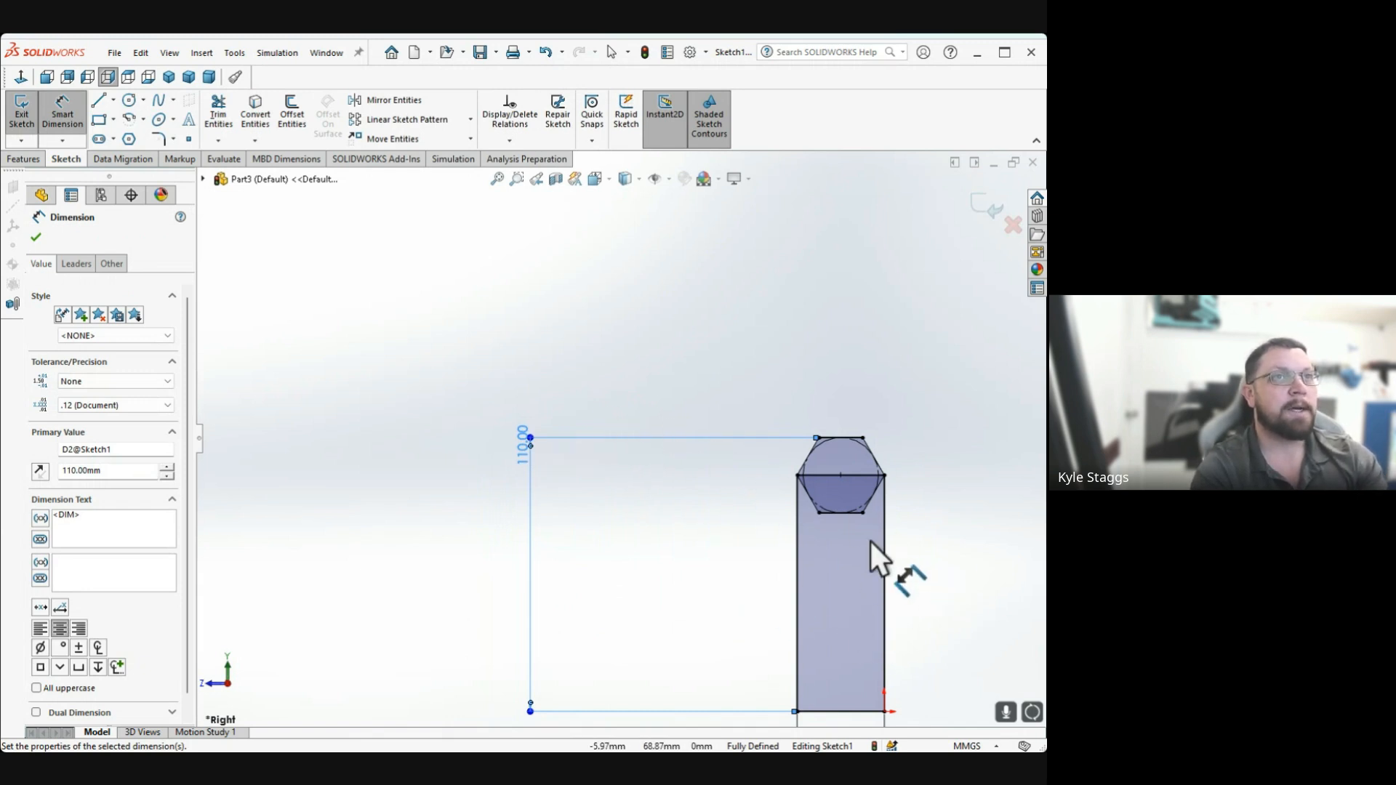
key("z")
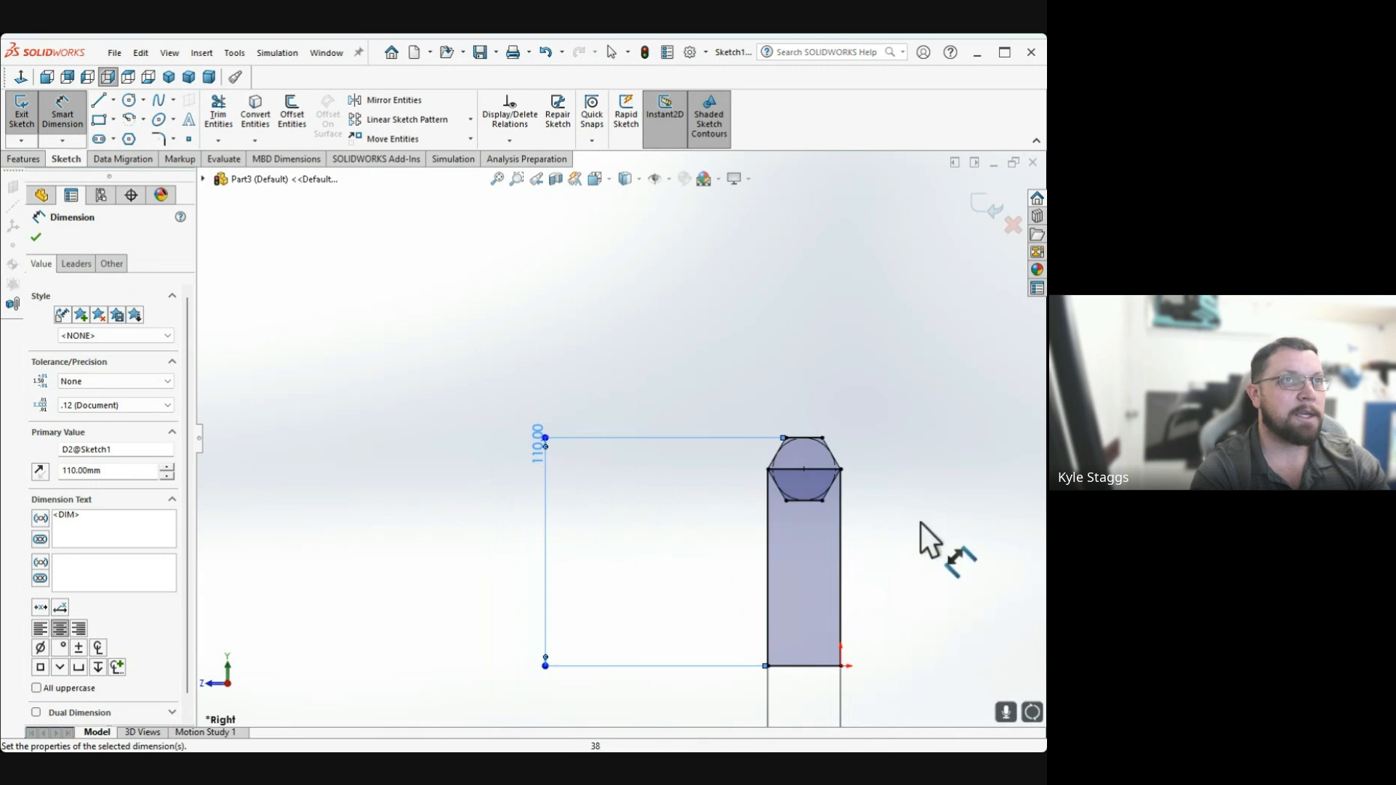
key("z")
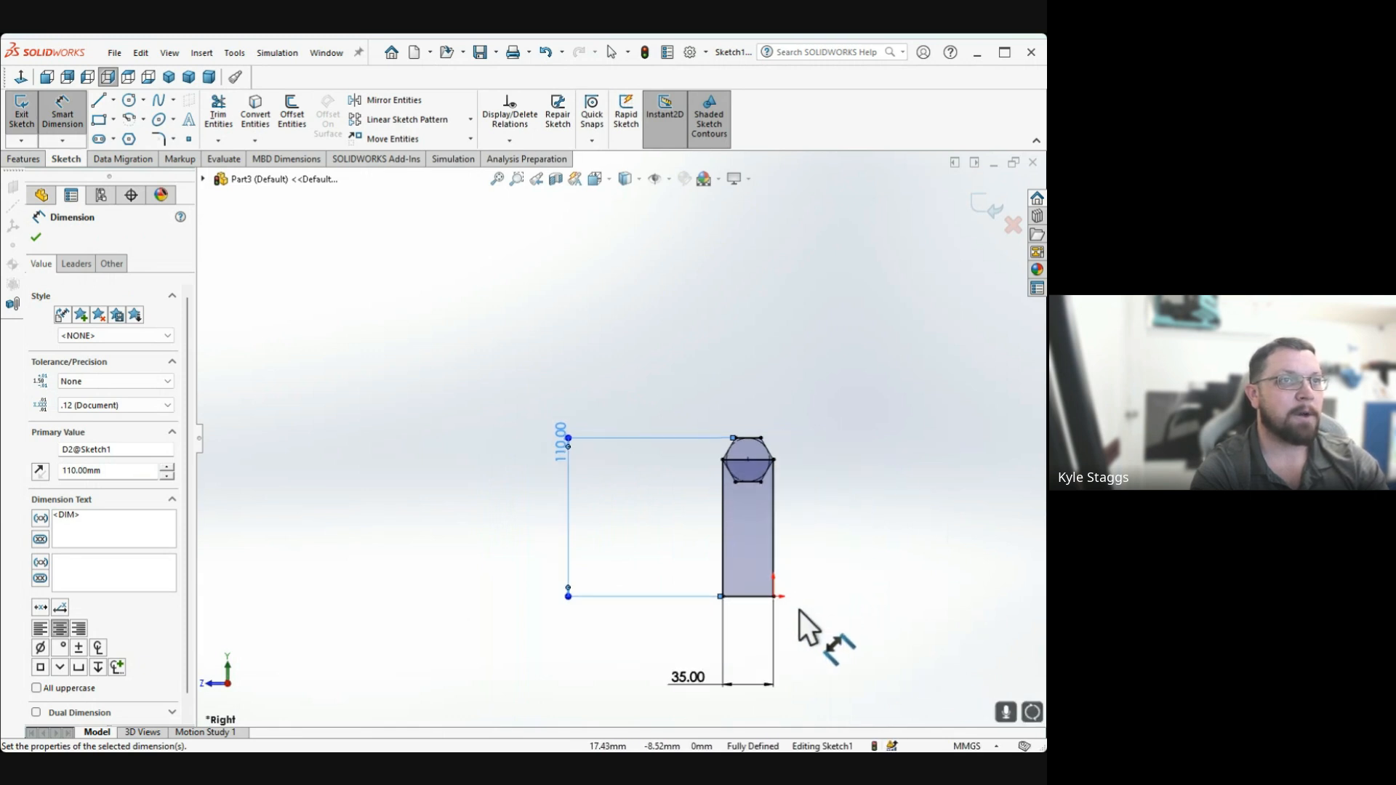
scroll(778, 480, "down", 2)
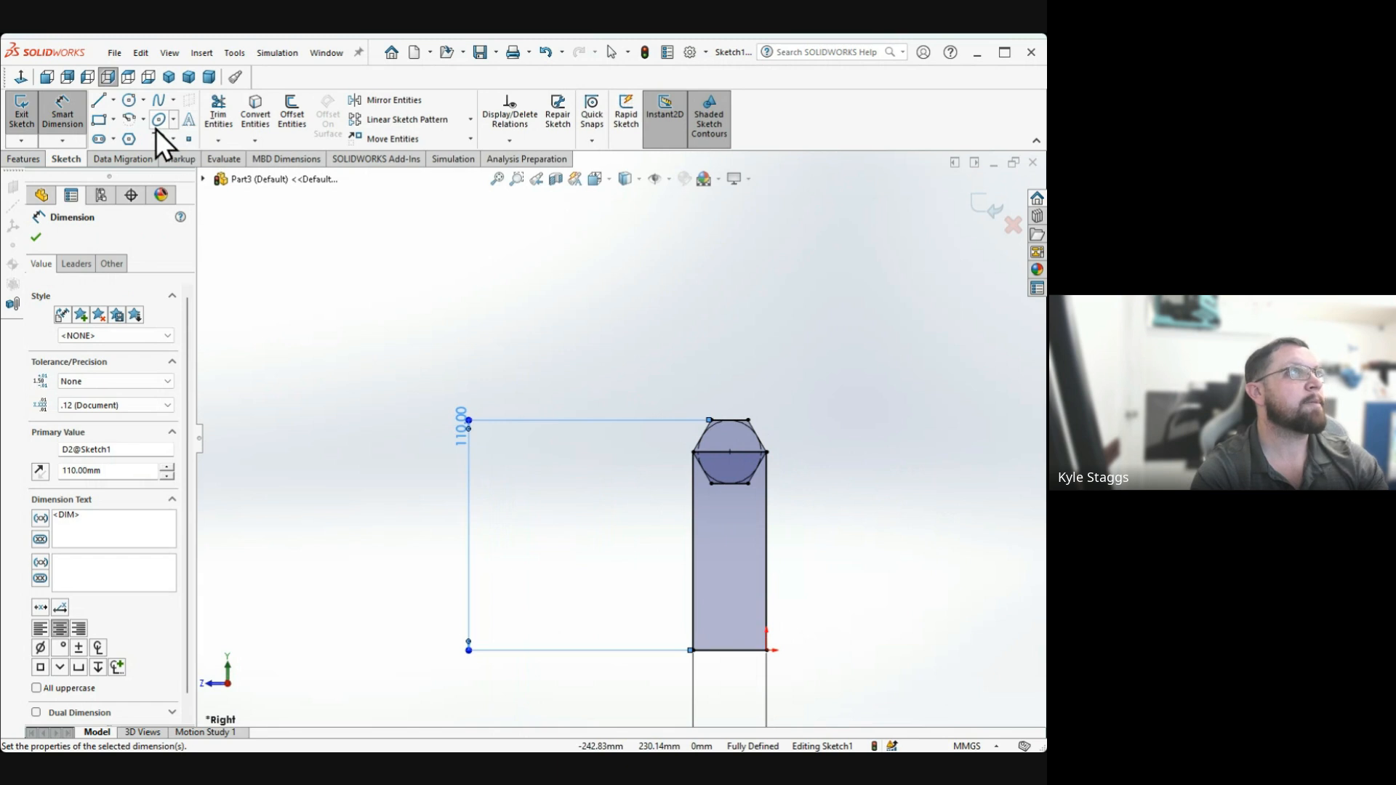
Sketch a vertical centerline about 182 mm long through the hexagon's center, extending above and below the profile
left_click(113, 100)
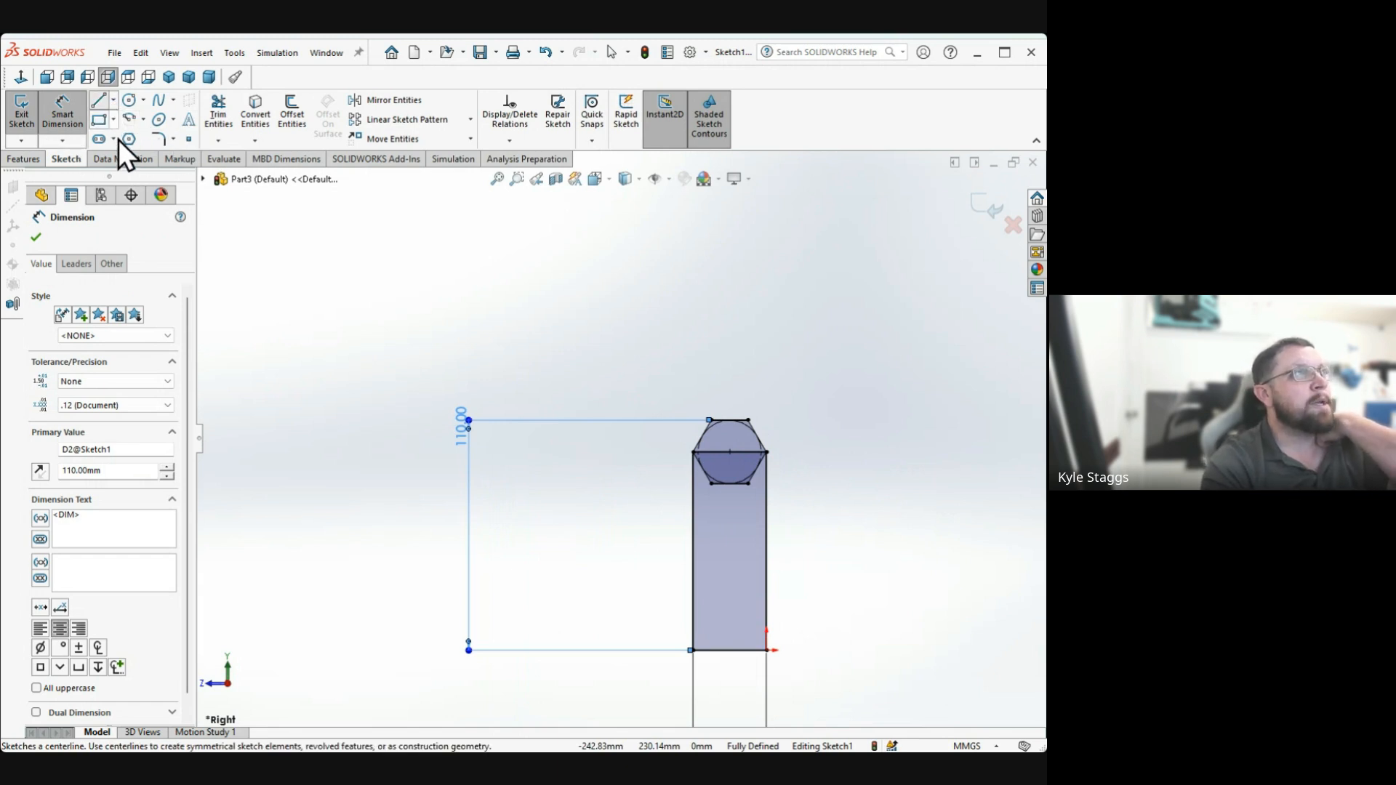
left_click(119, 139)
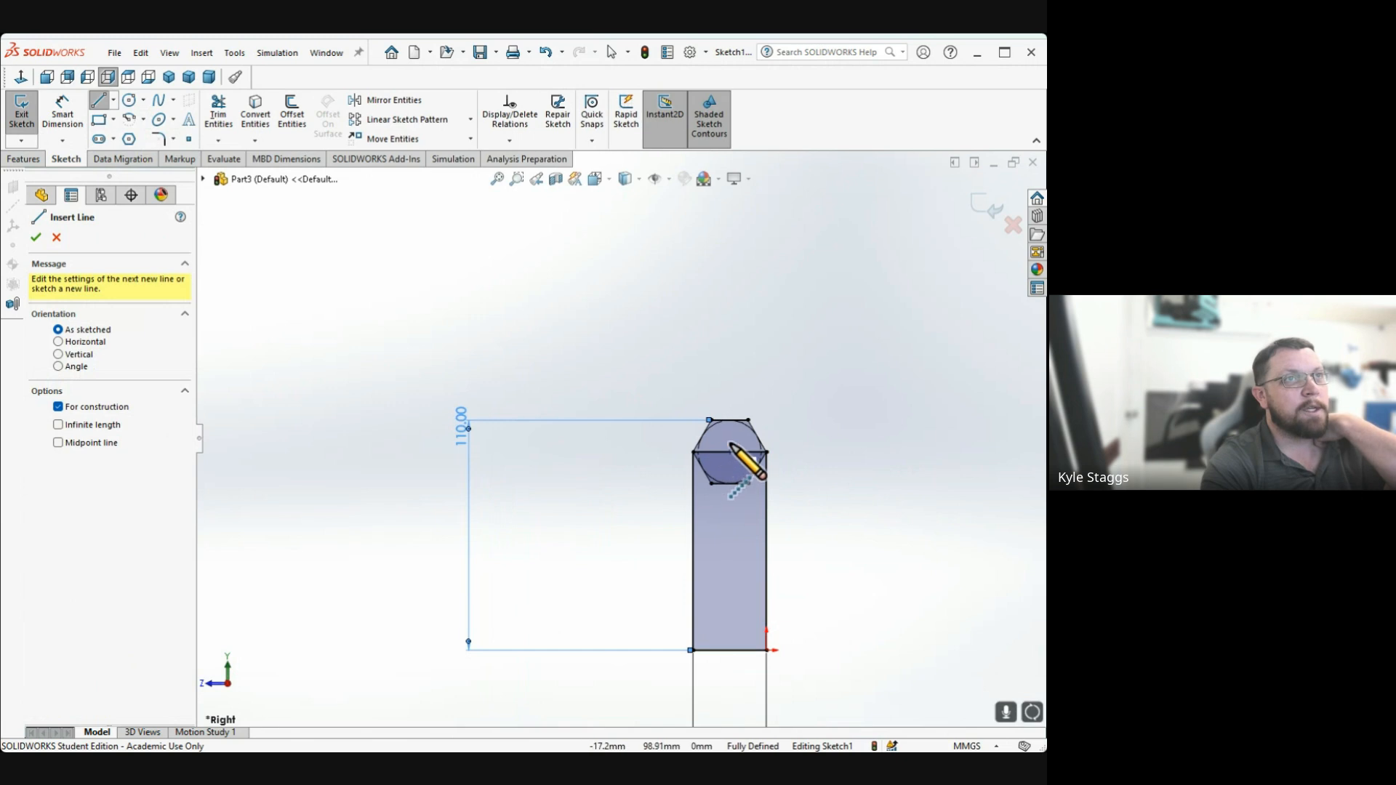
left_click(730, 336)
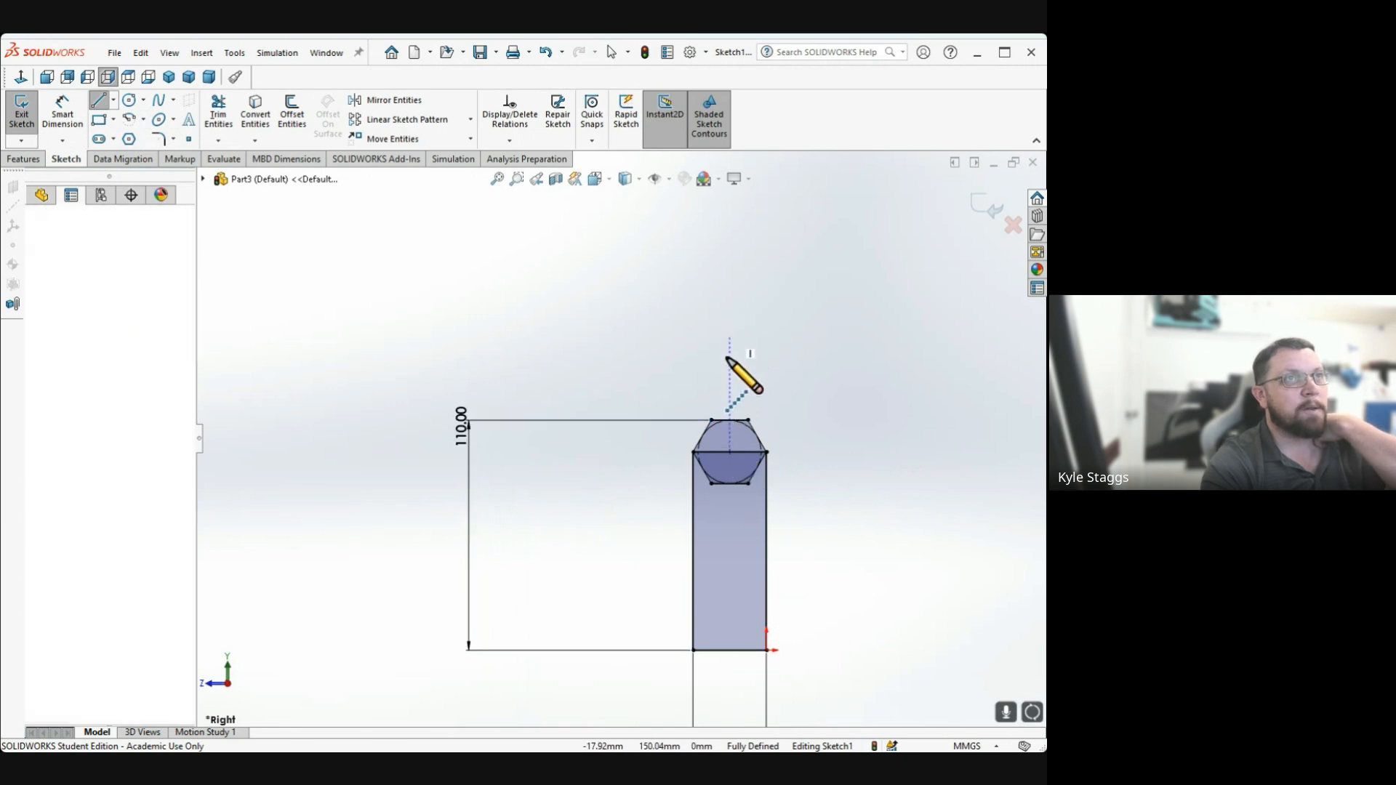
left_click(731, 717)
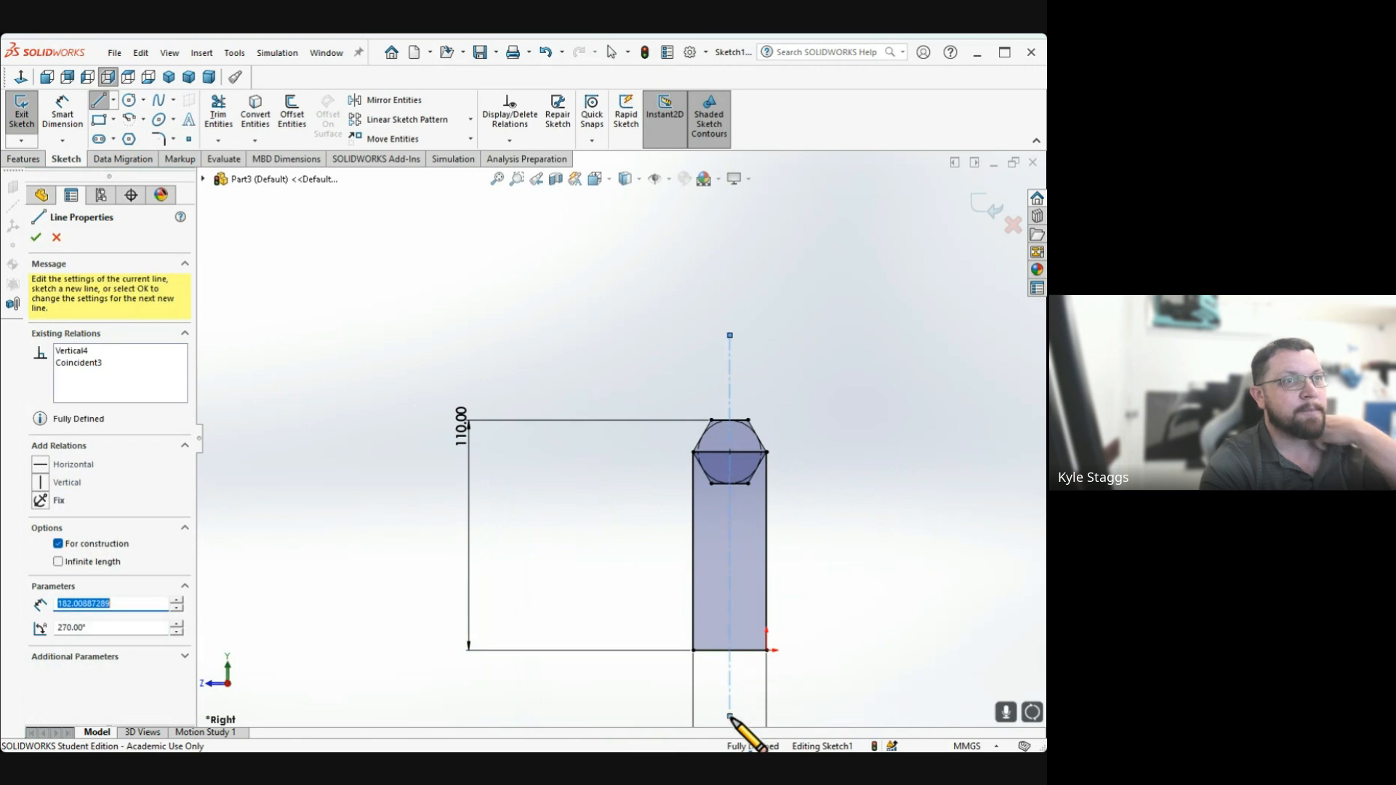
key("Escape")
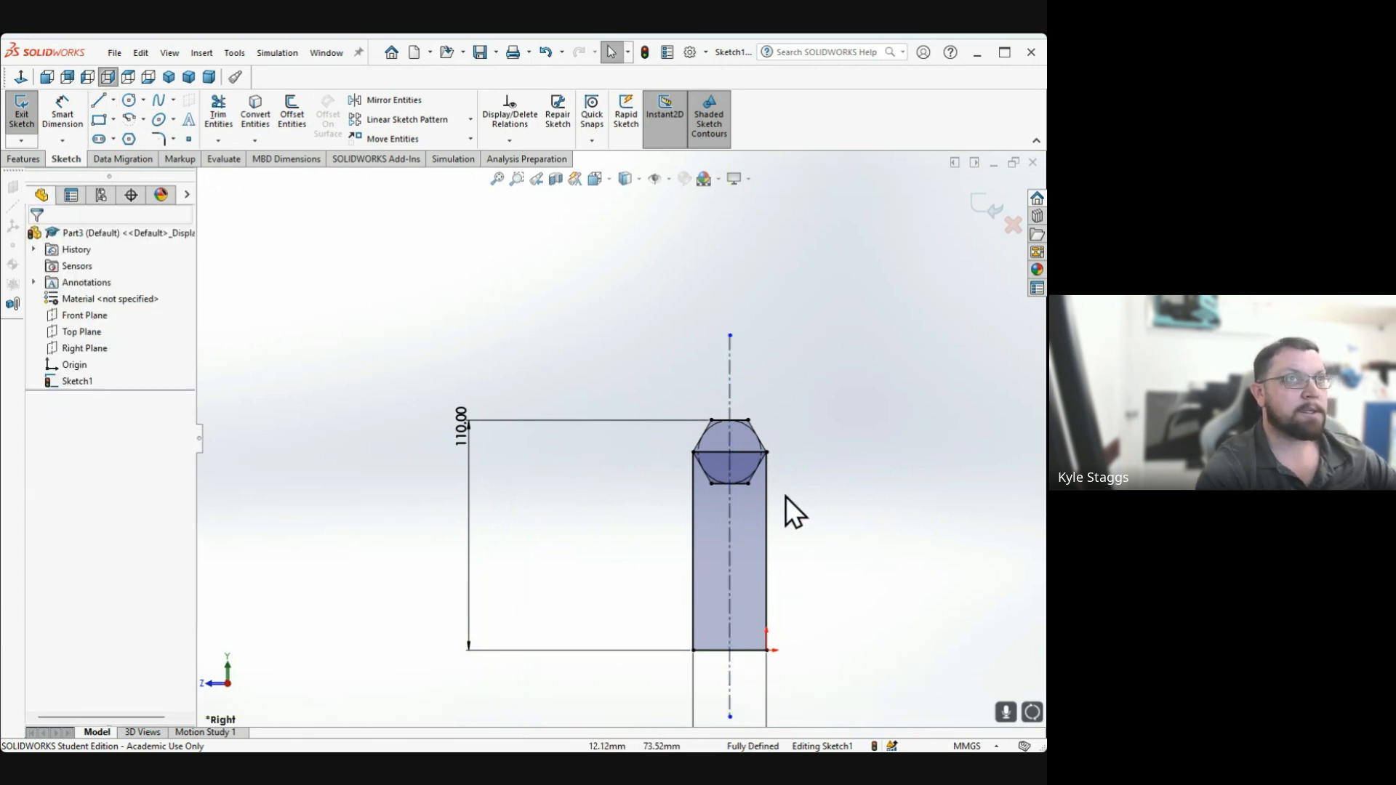
left_click(24, 159)
left_click(69, 120)
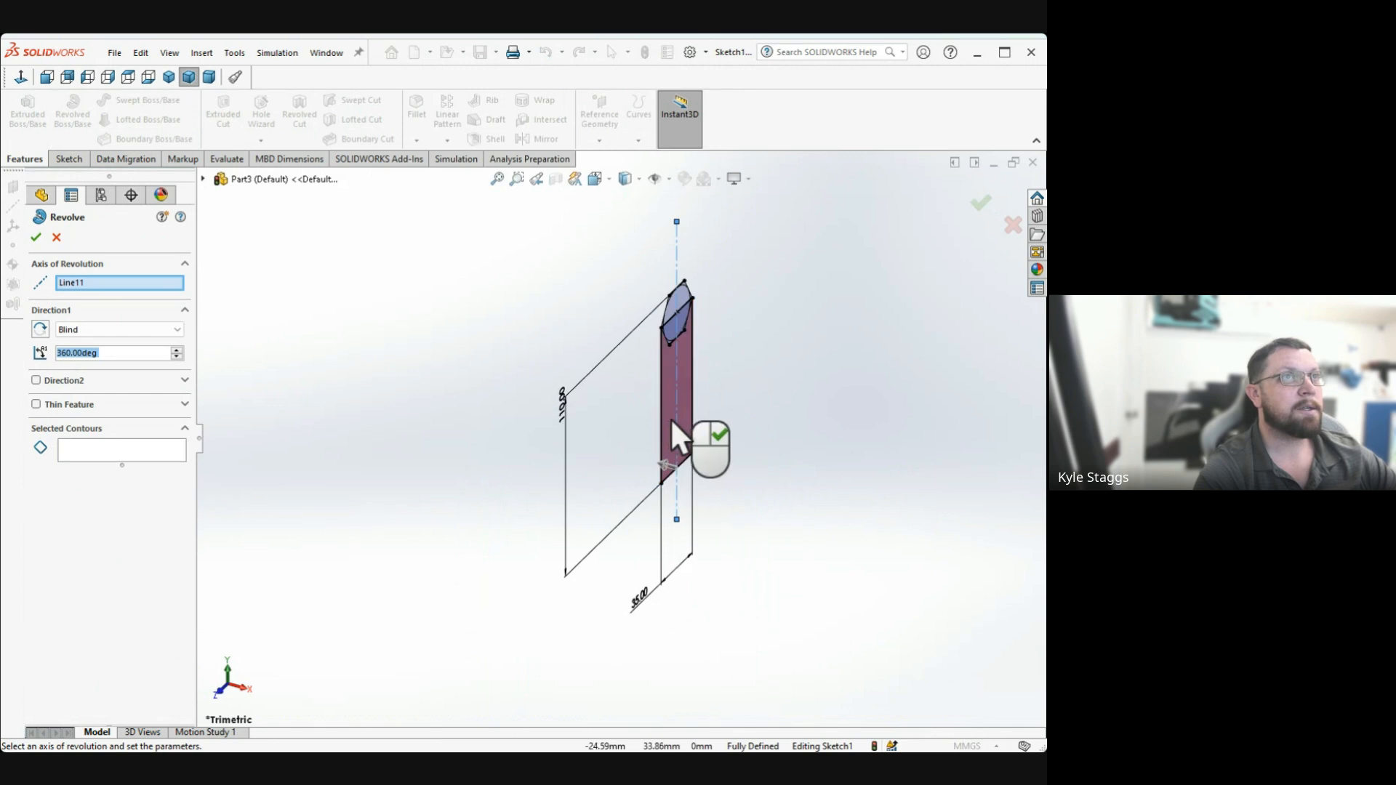
mouse_move(670, 418)
middle_mouse_down()
mouse_move(640, 425)
mouse_move(664, 390)
mouse_move(626, 380)
mouse_move(682, 446)
middle_mouse_up()
scroll(682, 445, "down", 3)
scroll(661, 382, "up", 3)
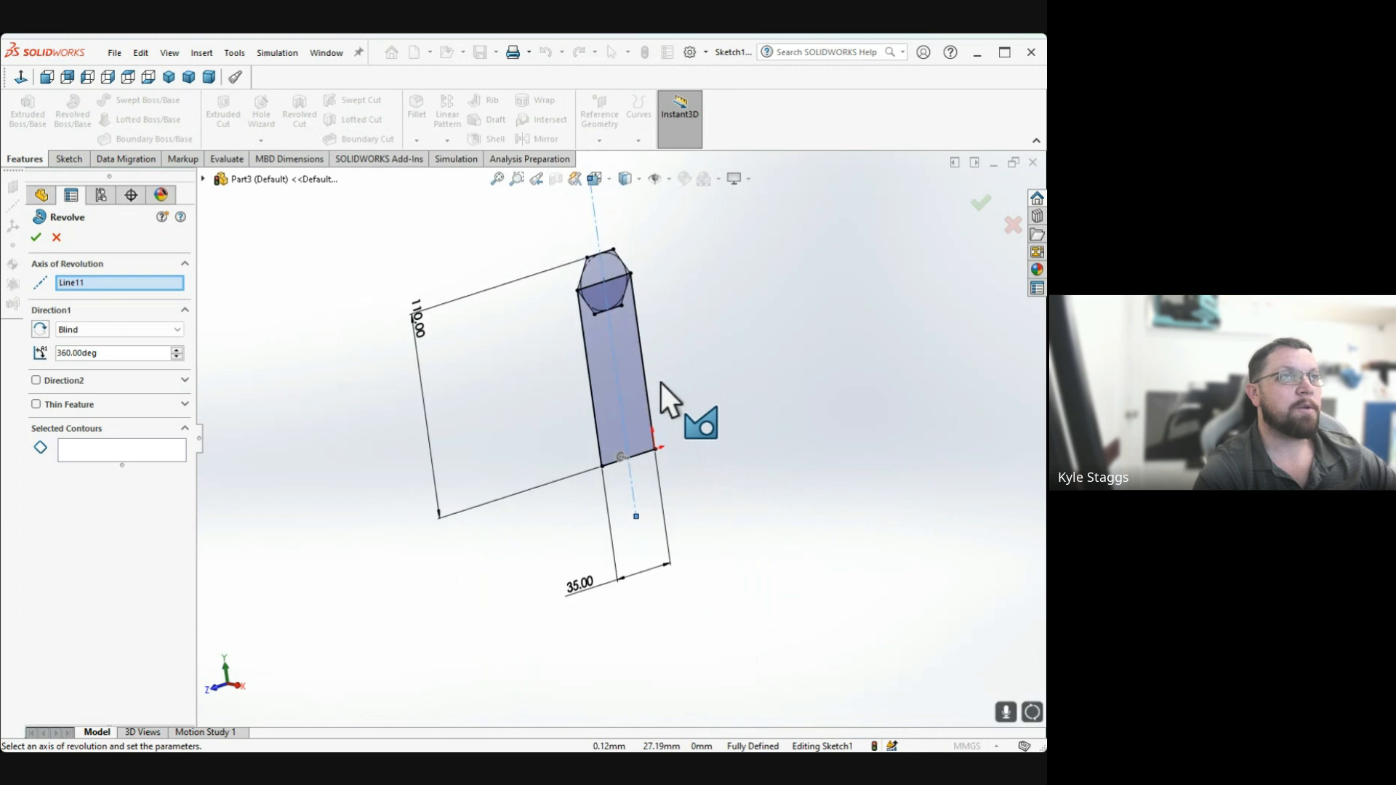
scroll(645, 320, "down", 2)
scroll(643, 308, "down", 2)
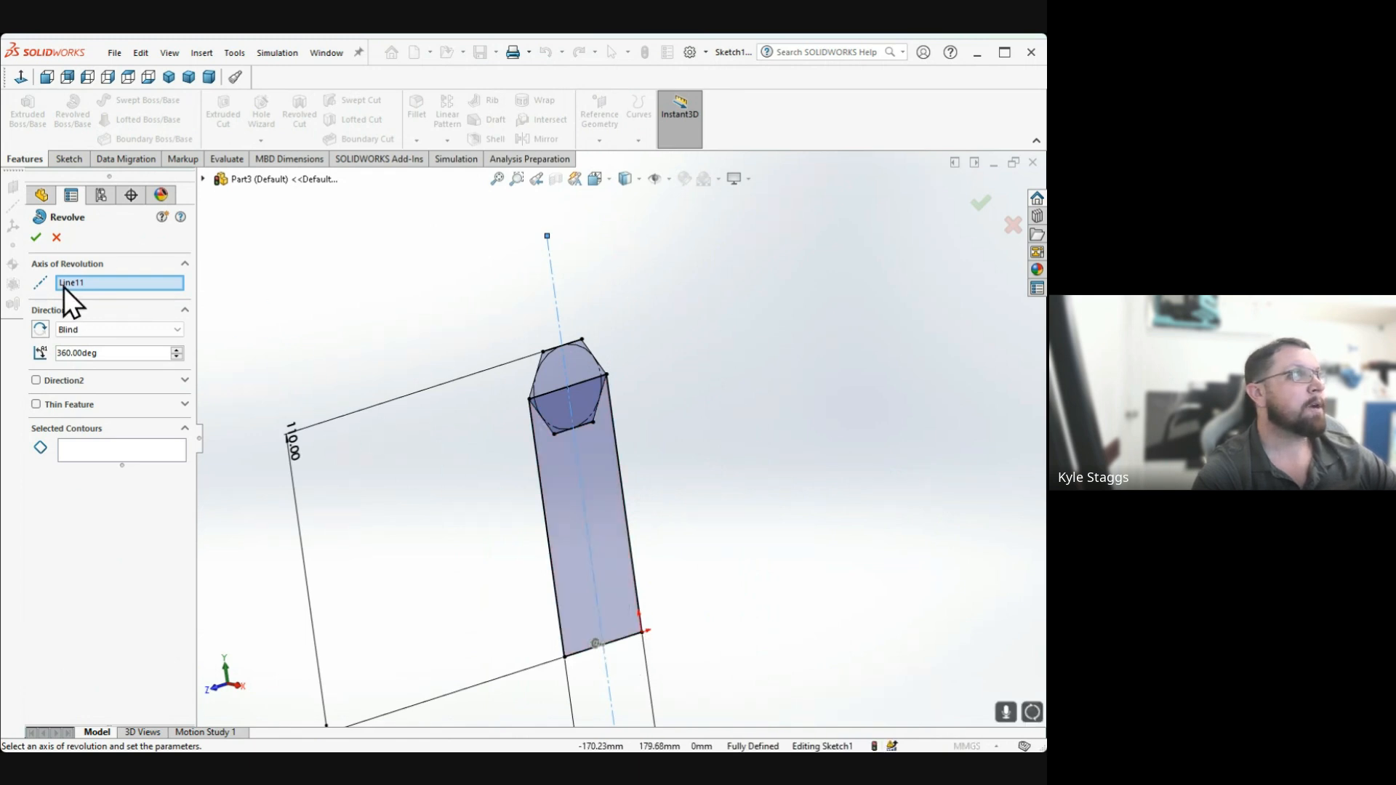
left_click(57, 236)
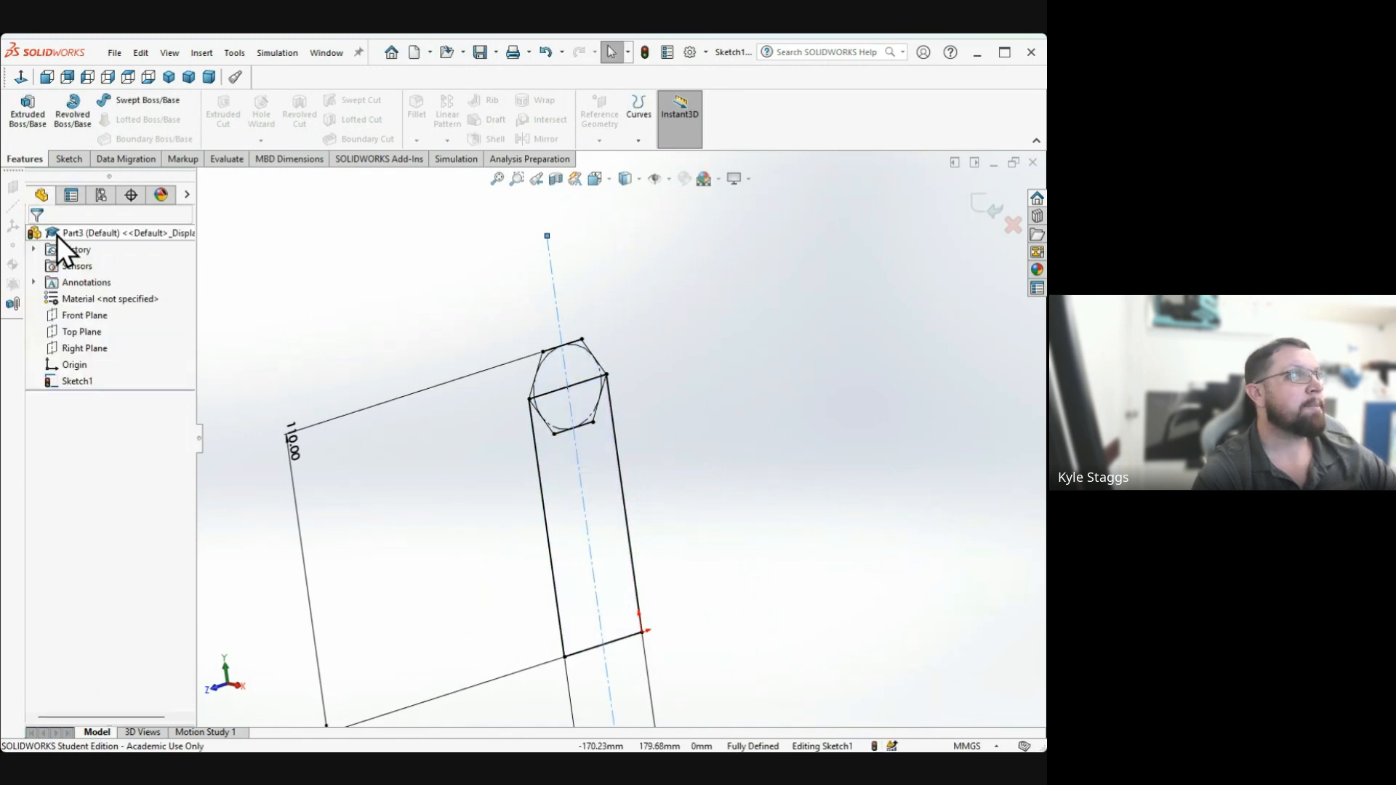
In the Right view, sketch a solid vertical line from the midpoint of the hexagon's top edge to the midpoint of the rectangle's bottom edge
left_click(55, 157)
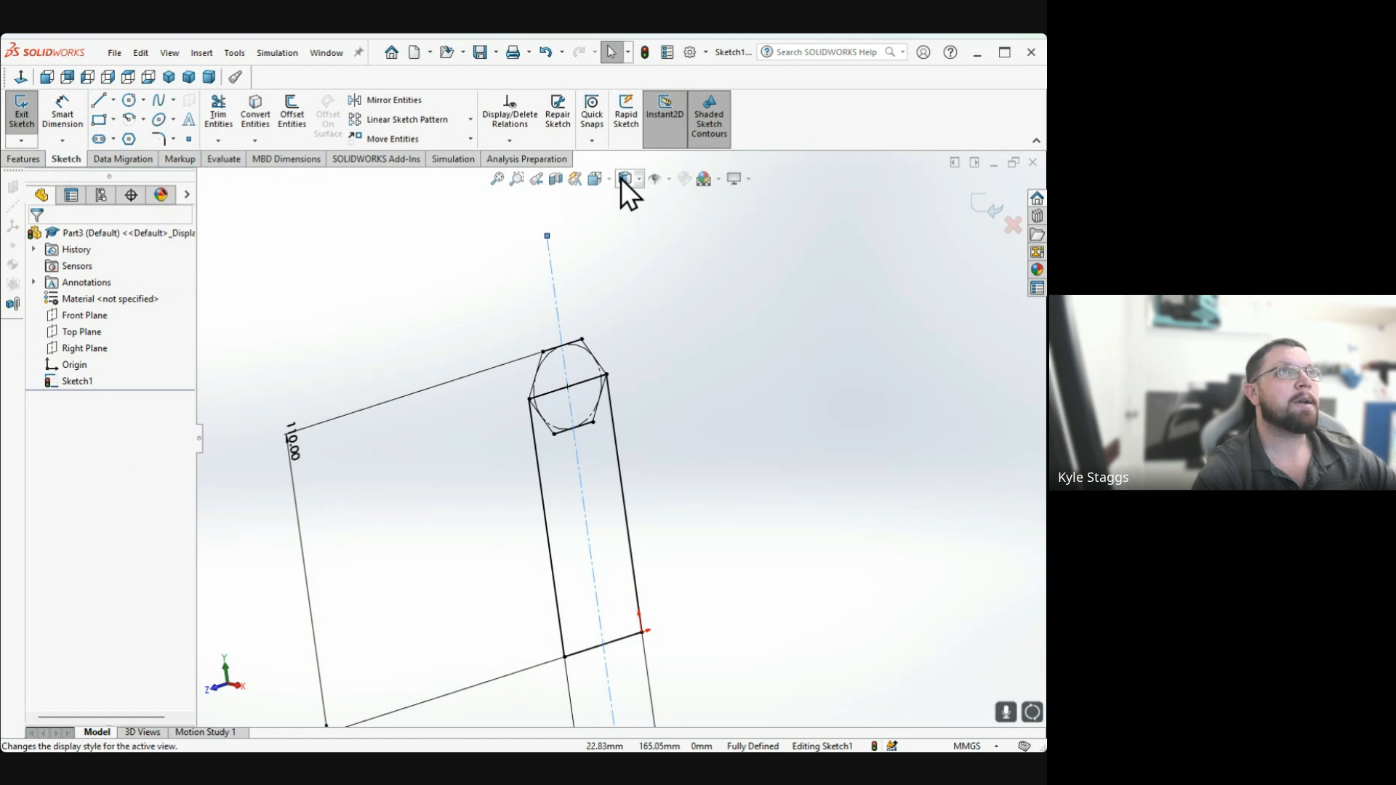
left_click(598, 178)
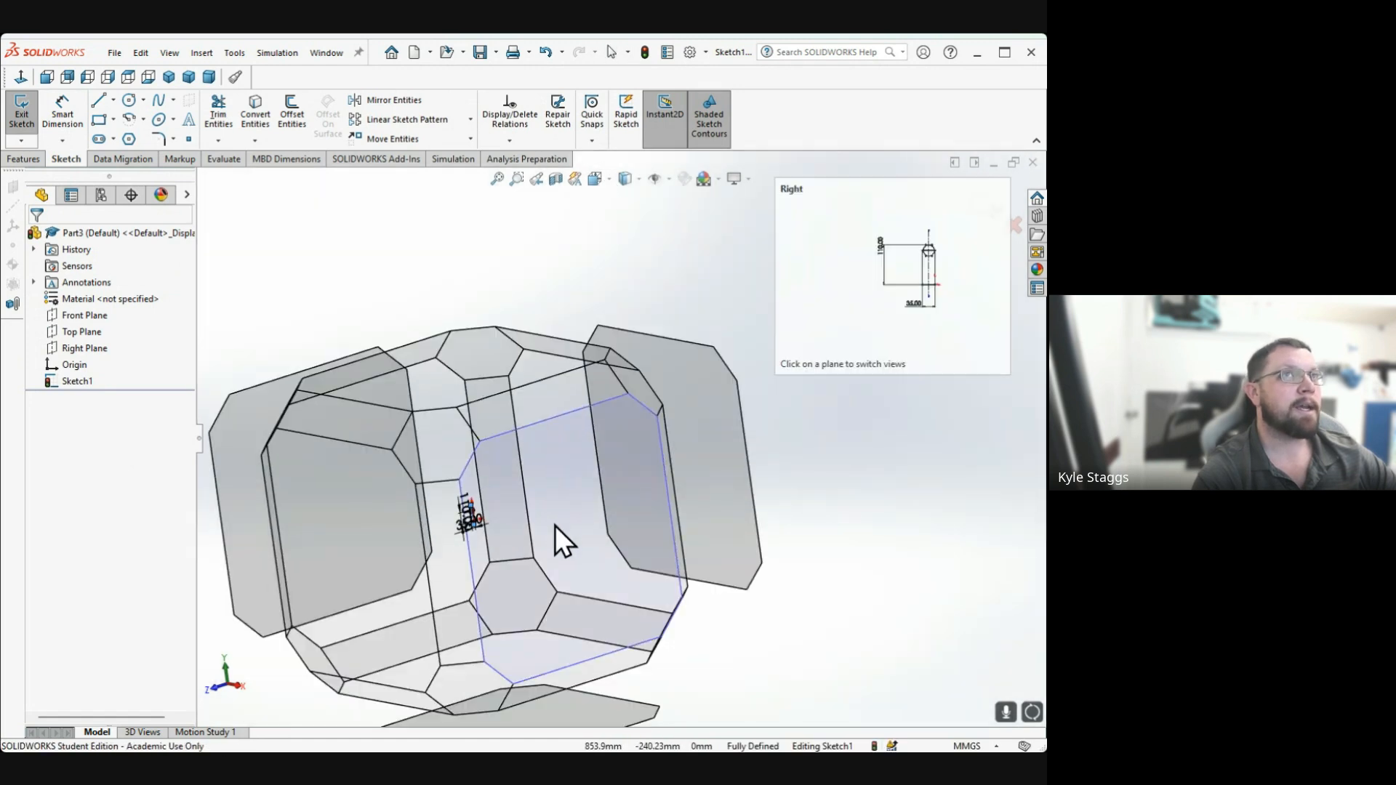
left_click(555, 525)
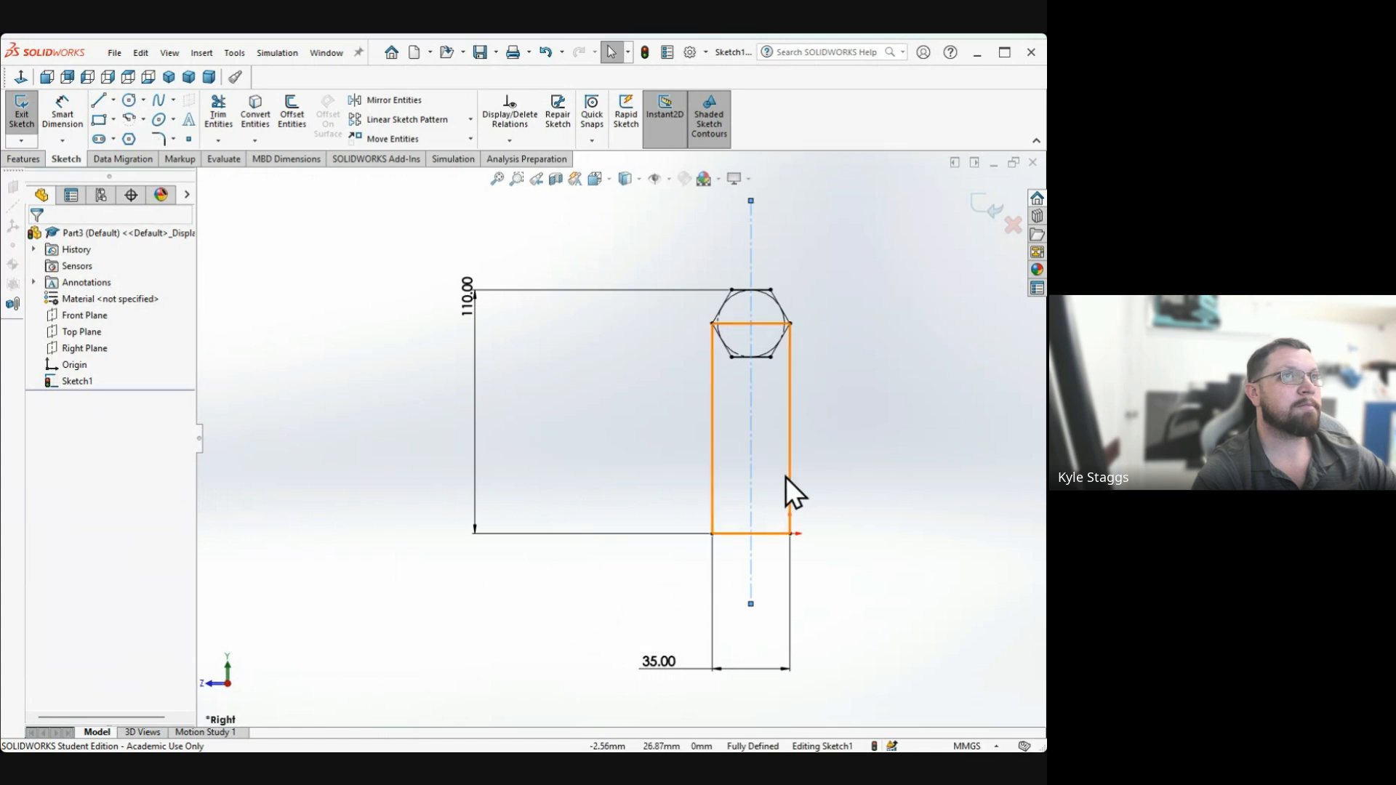
scroll(800, 454, "down", 2)
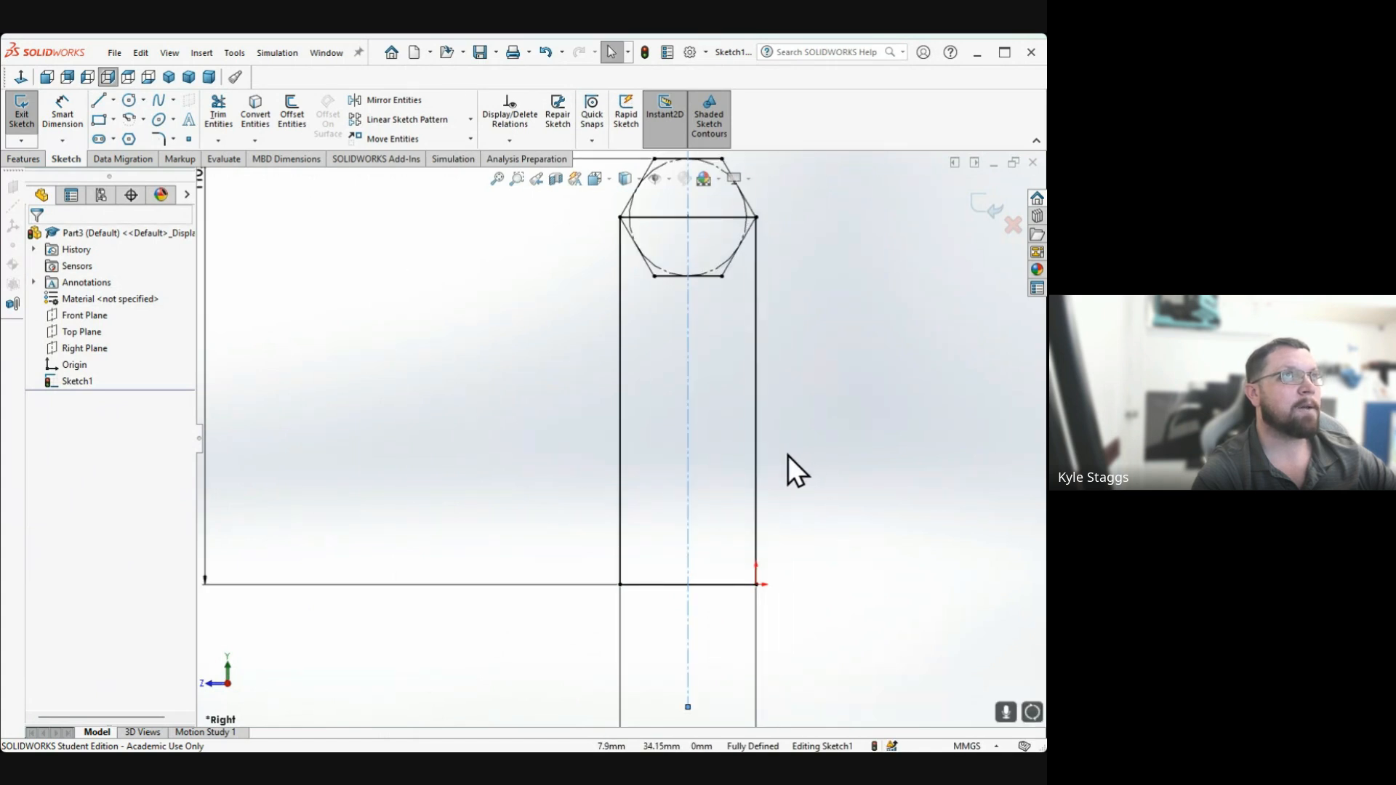
mouse_move(784, 452)
middle_mouse_down("ctrl")
mouse_move(798, 499)
mouse_move(785, 578)
middle_mouse_up("ctrl")
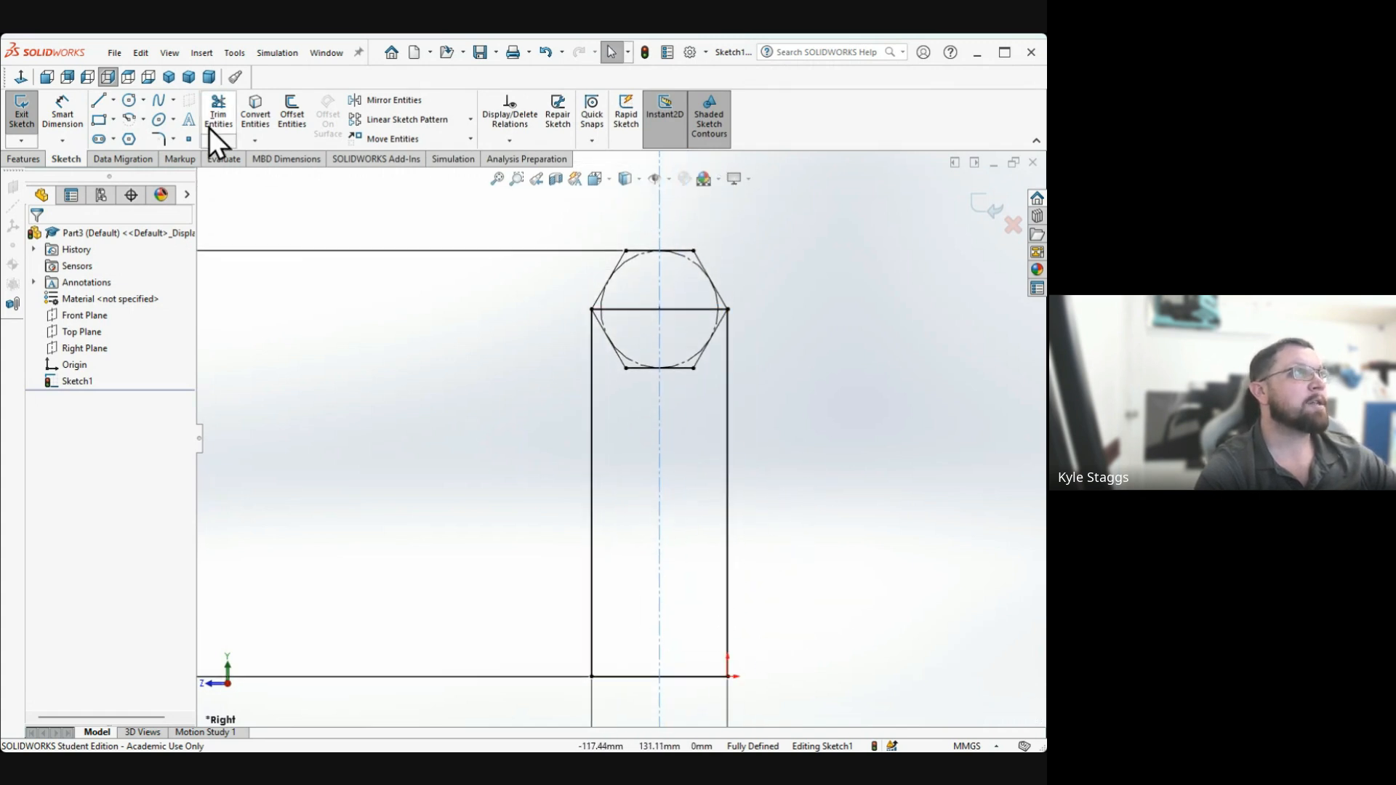
left_click(98, 100)
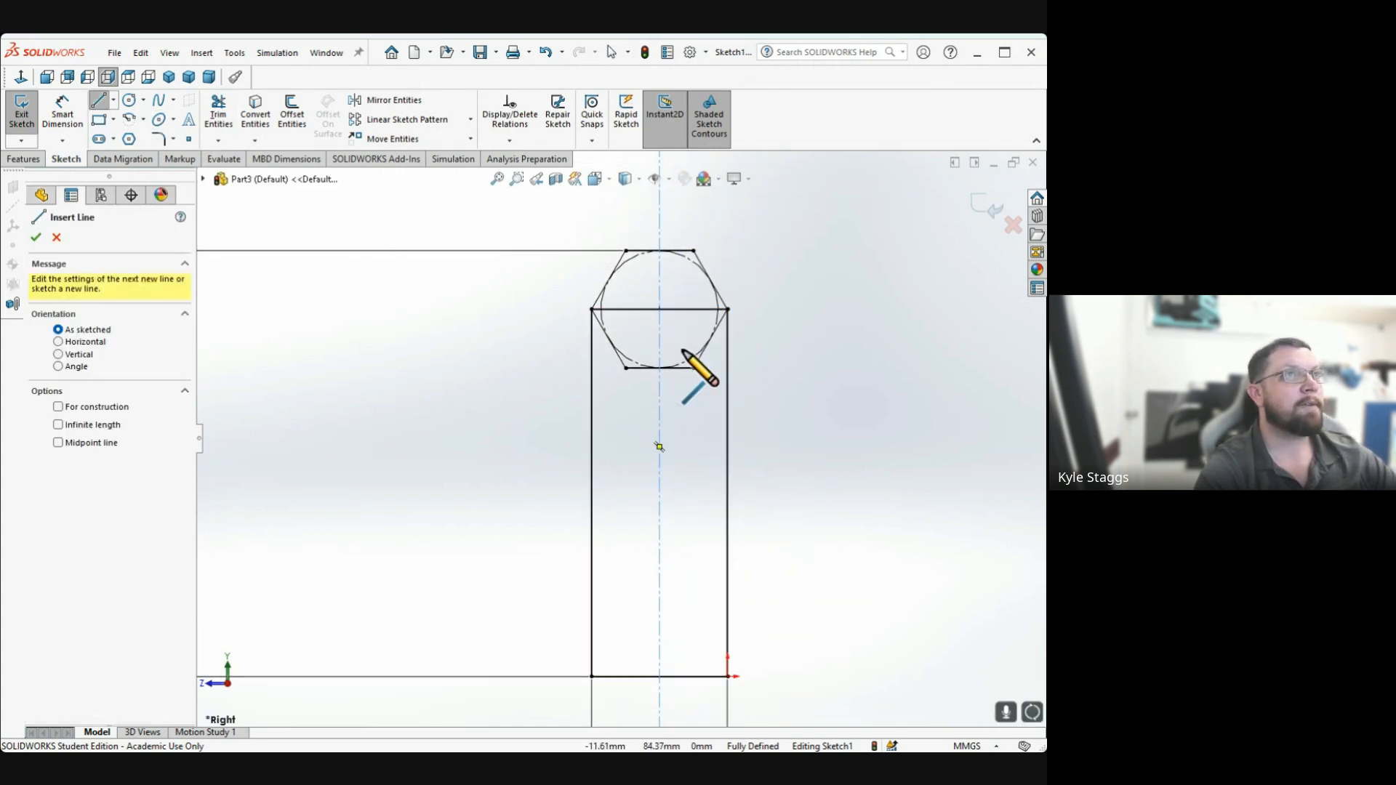
left_click(659, 250)
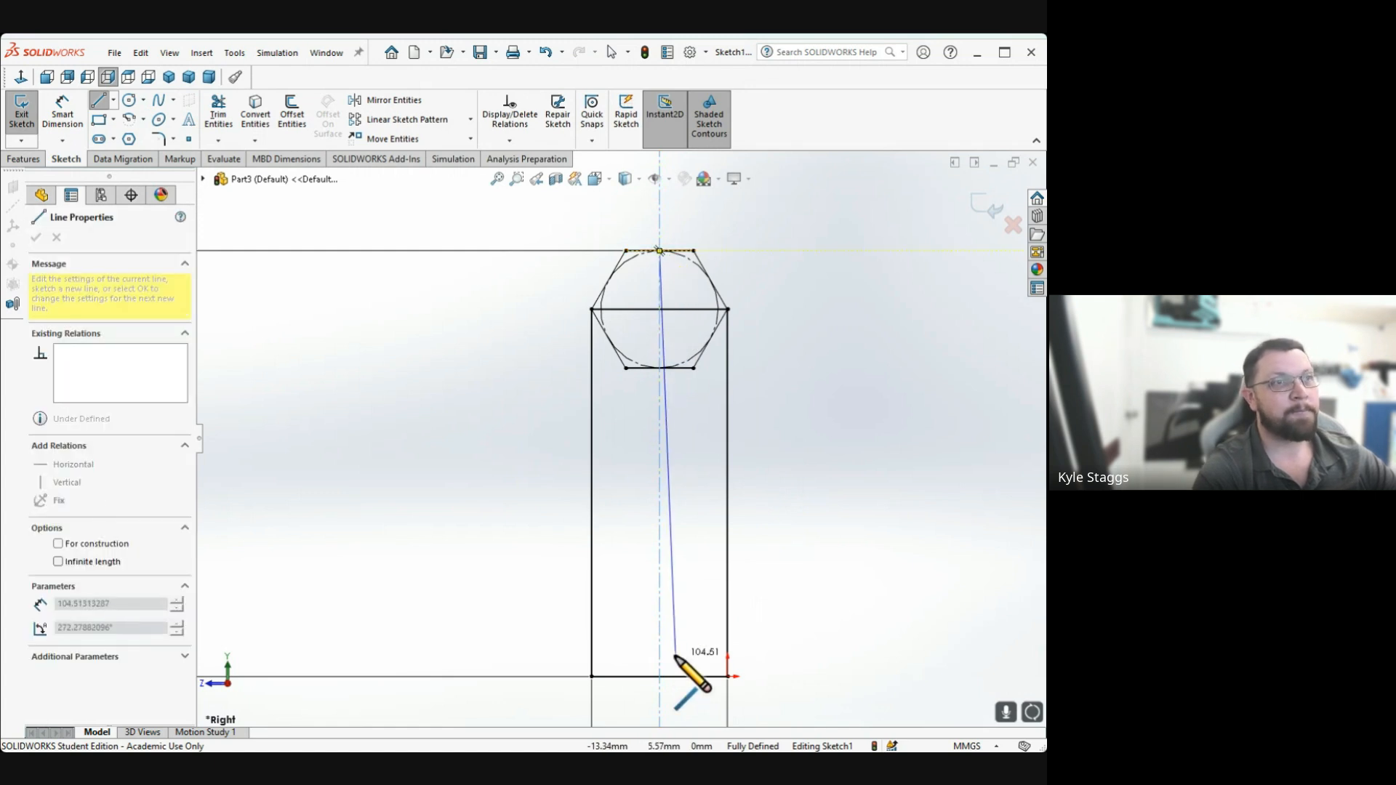
left_click(659, 677)
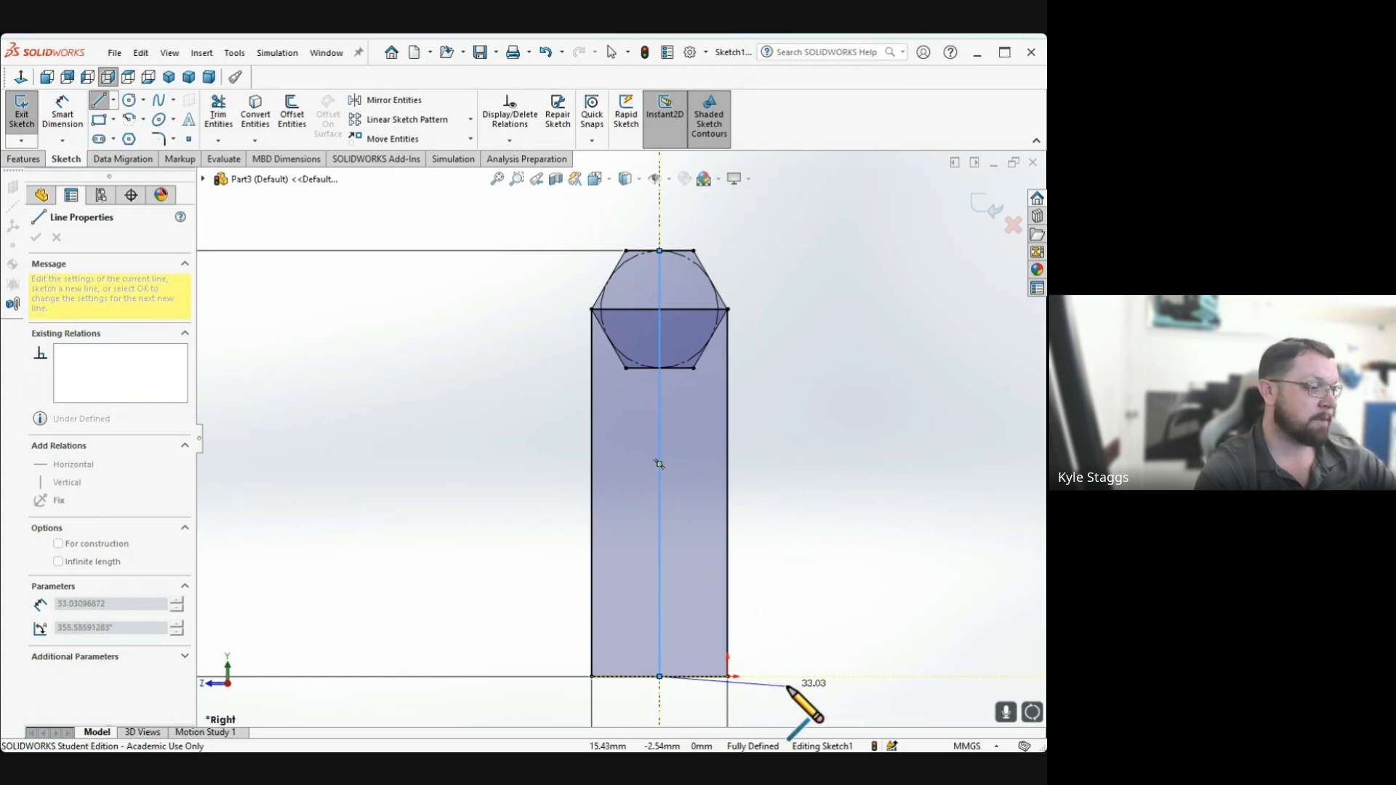
key("Escape")
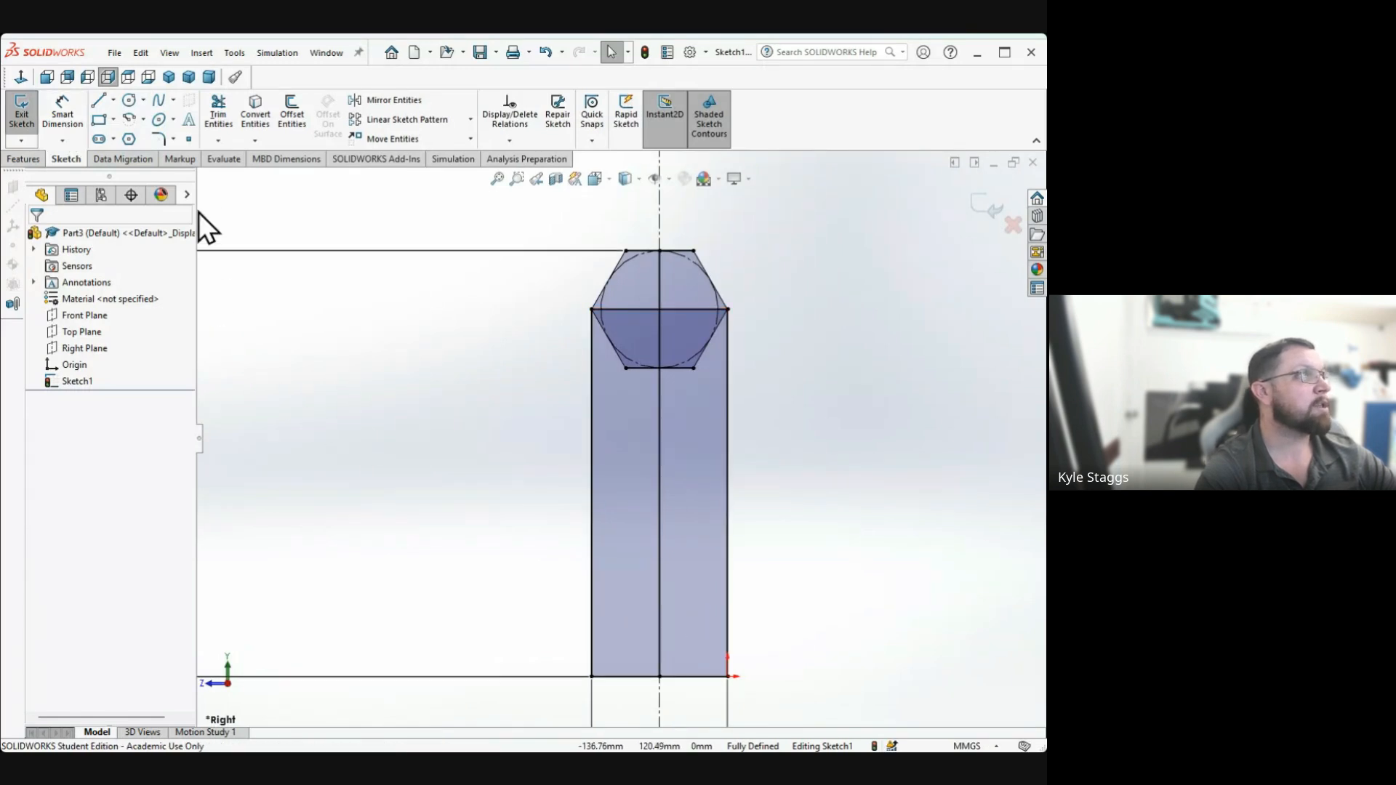
Revolve the three rectangle and hexagon regions on one side of the centerline 360° about it as a solid boss
left_click(58, 107)
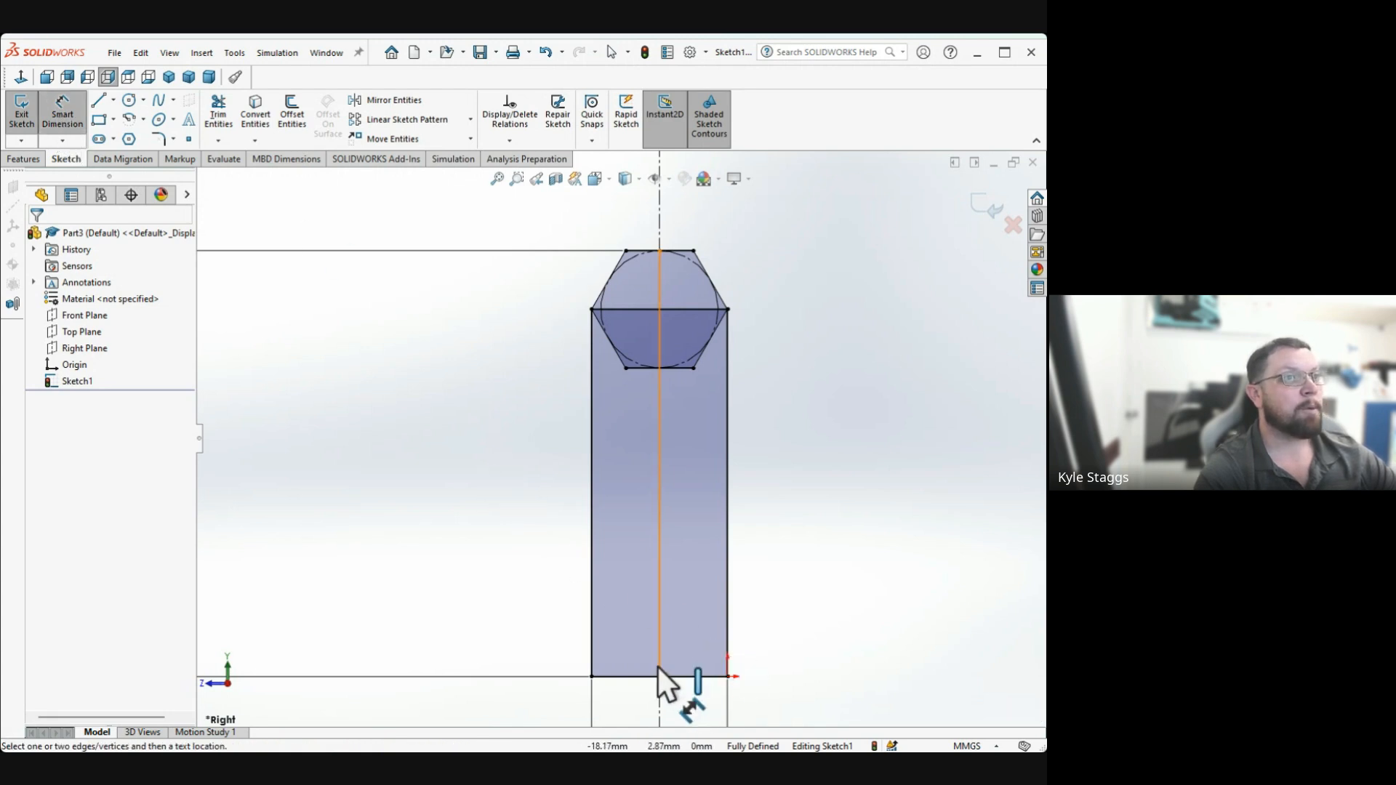
left_click(28, 163)
left_click(72, 117)
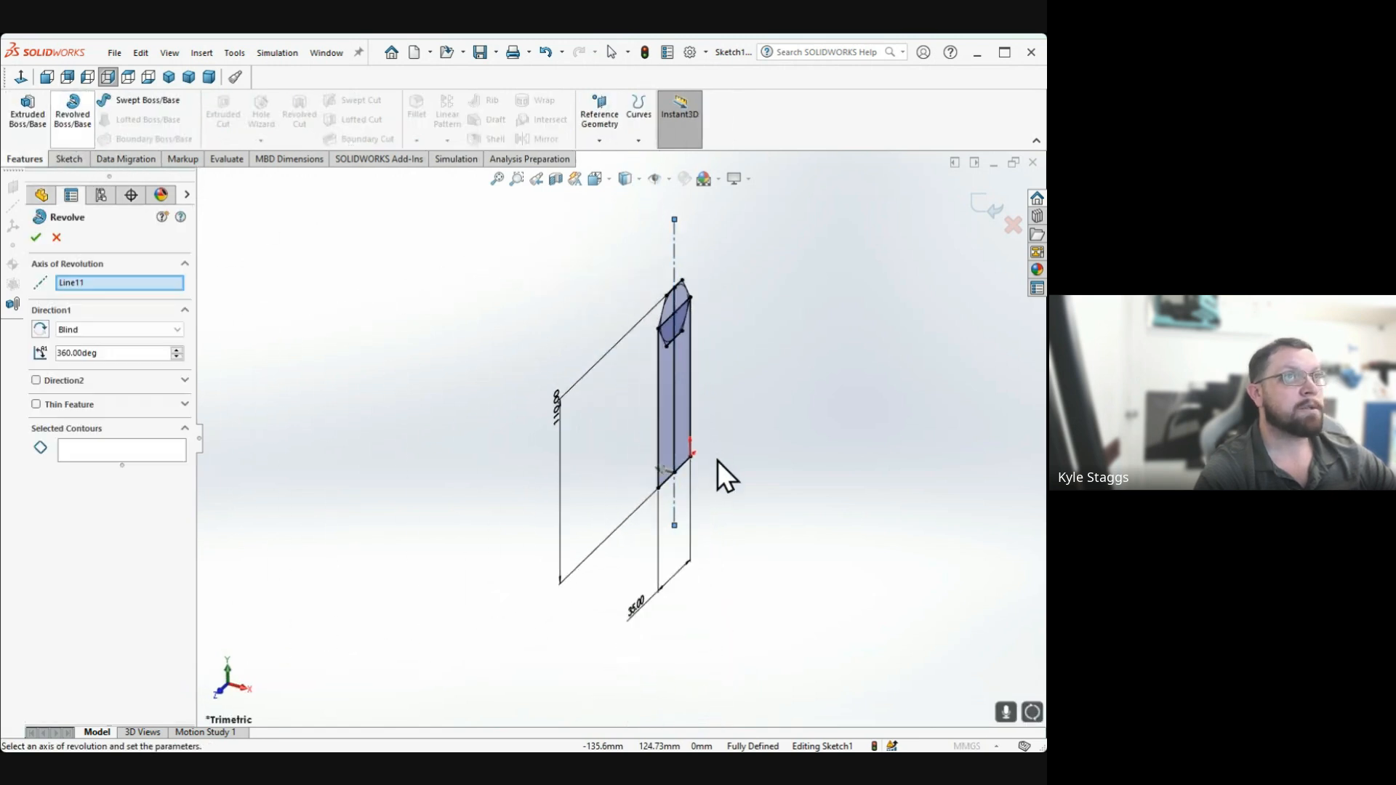
left_click(666, 434)
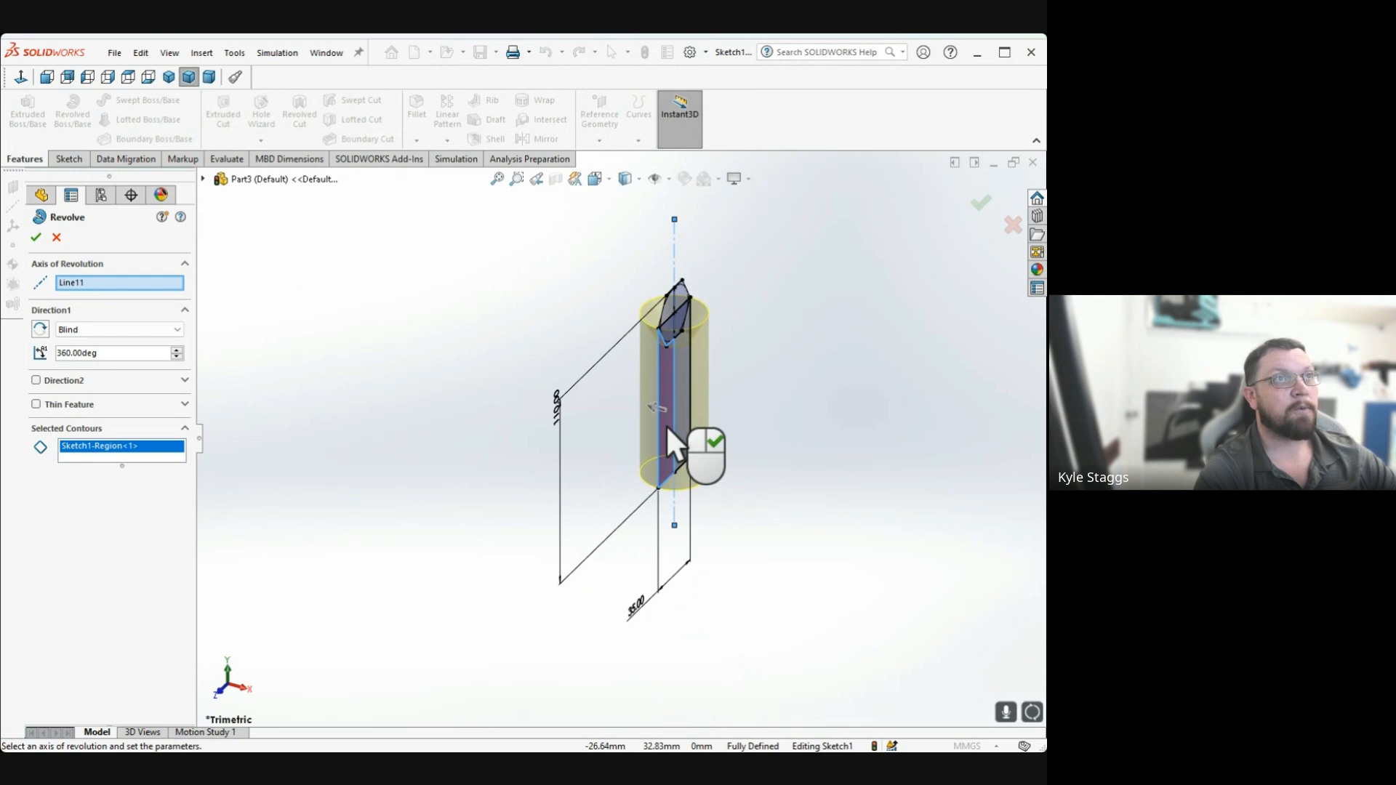
mouse_move(665, 424)
middle_mouse_down()
mouse_move(631, 407)
mouse_move(621, 422)
middle_mouse_up()
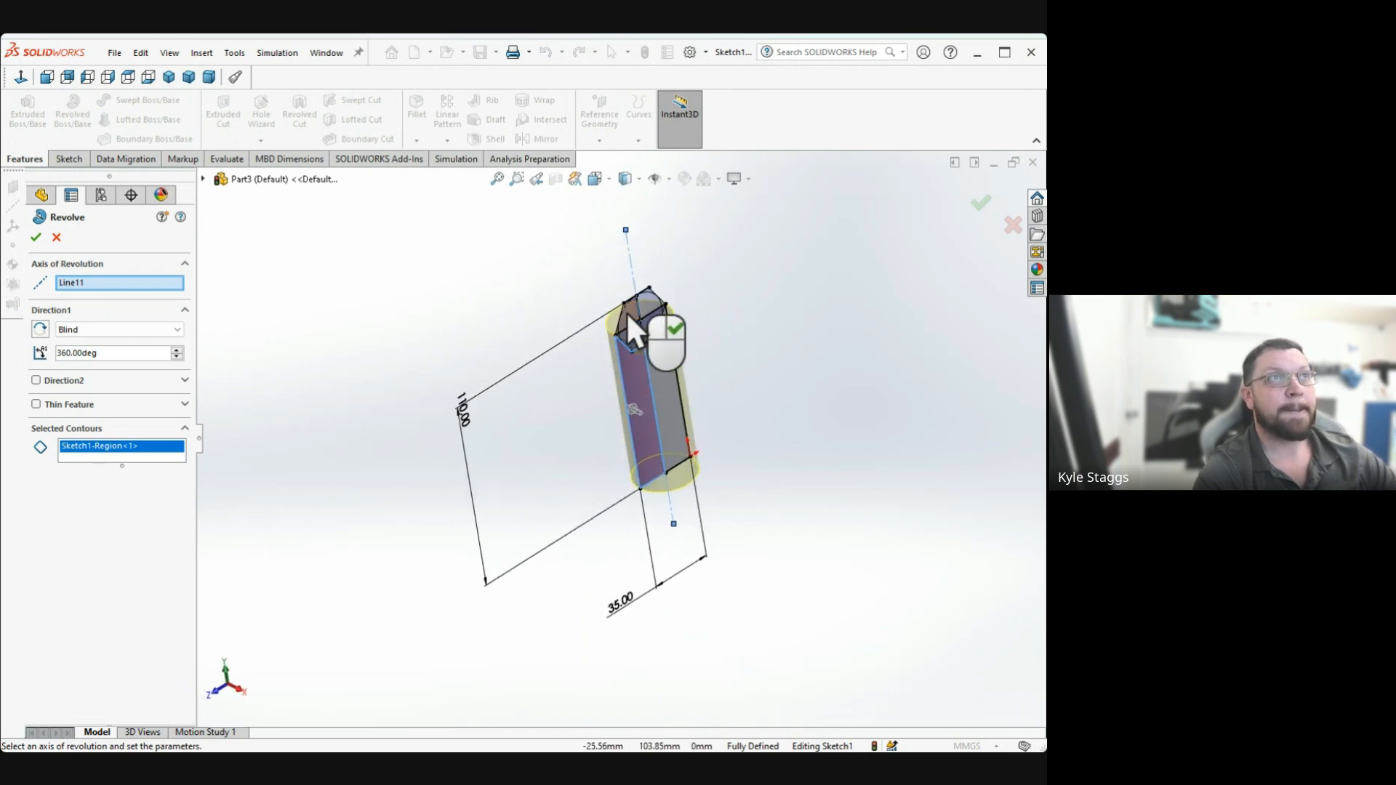
left_click(634, 331)
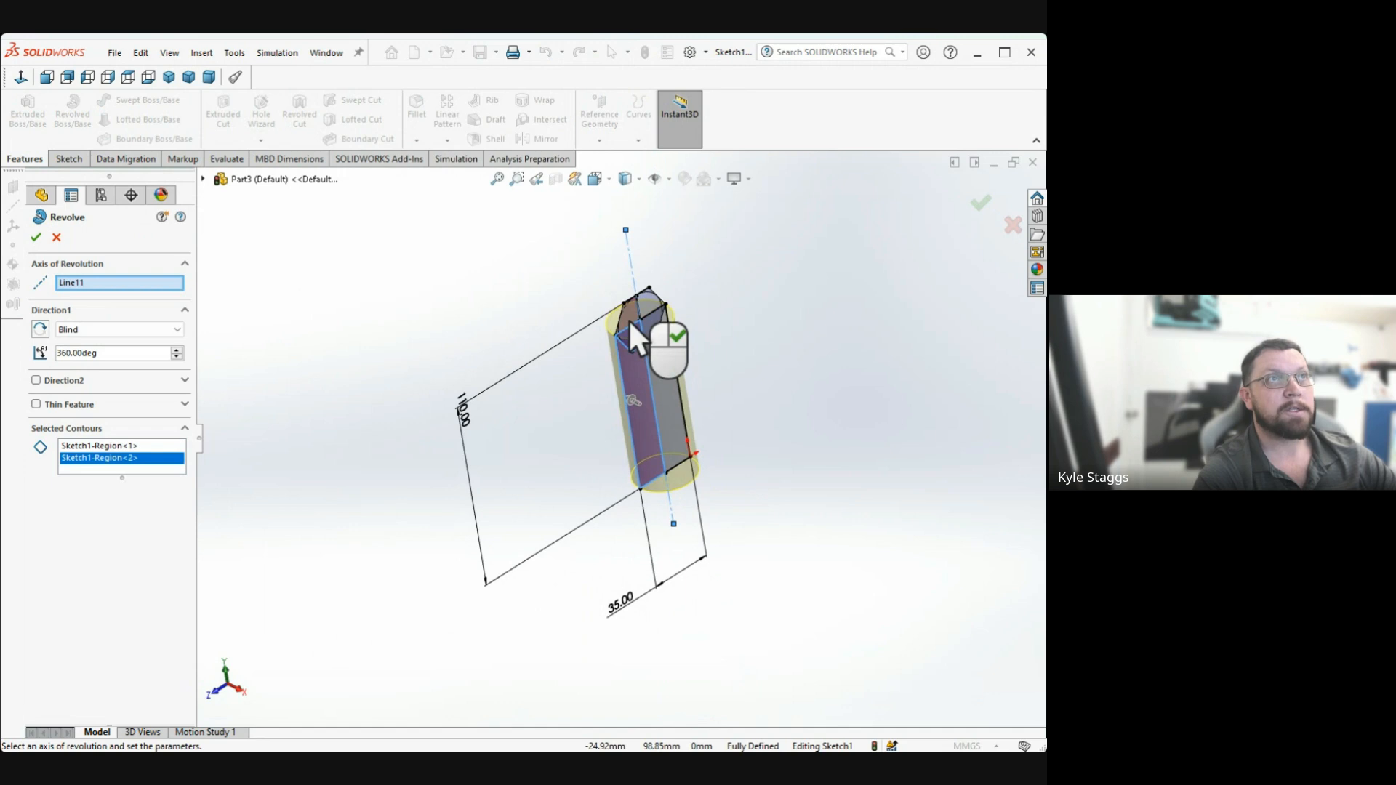
left_click(630, 321)
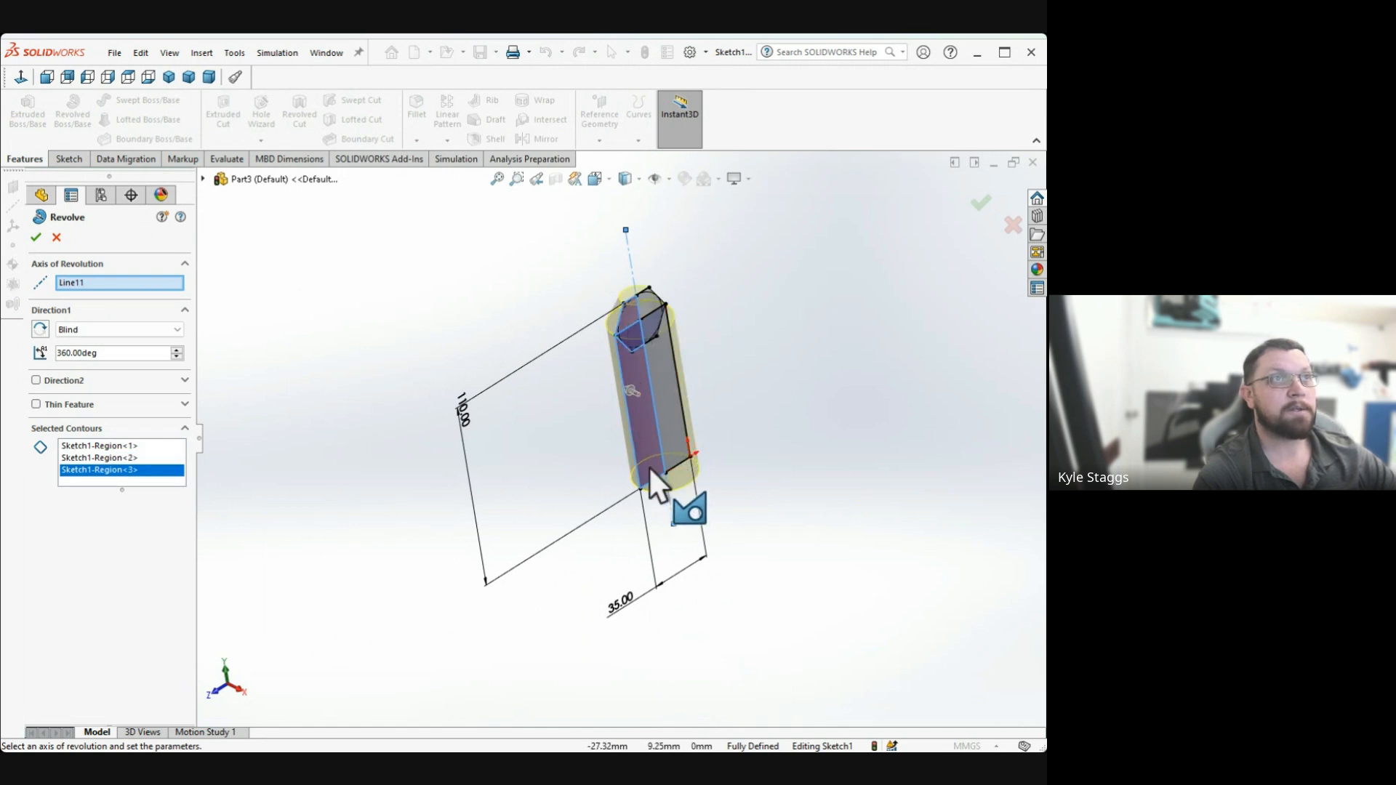
left_click(36, 238)
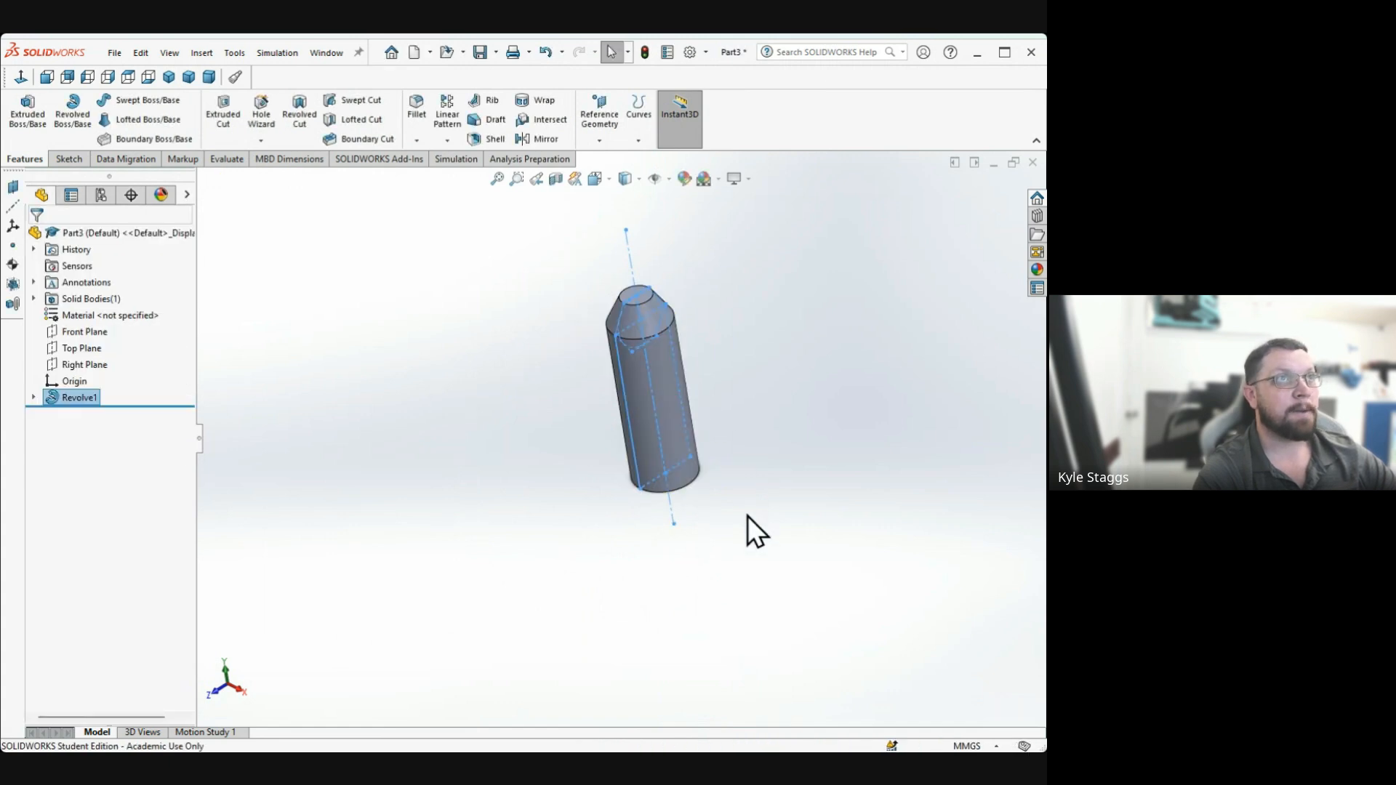
Examine the revolved body from several angles and display the dimensions belonging to its cylindrical face
middle_click_drag(747, 517, 654, 395)
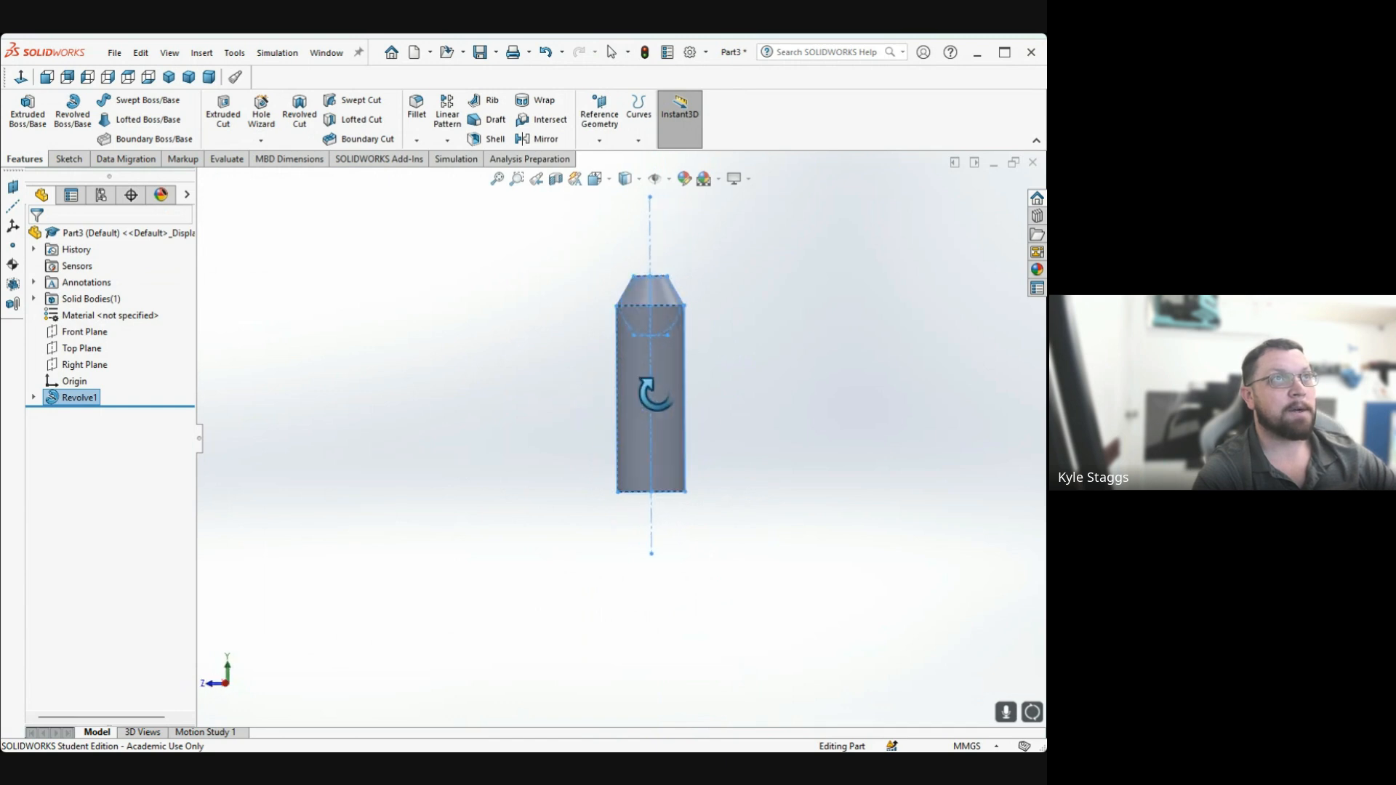
scroll(672, 371, "down", 3)
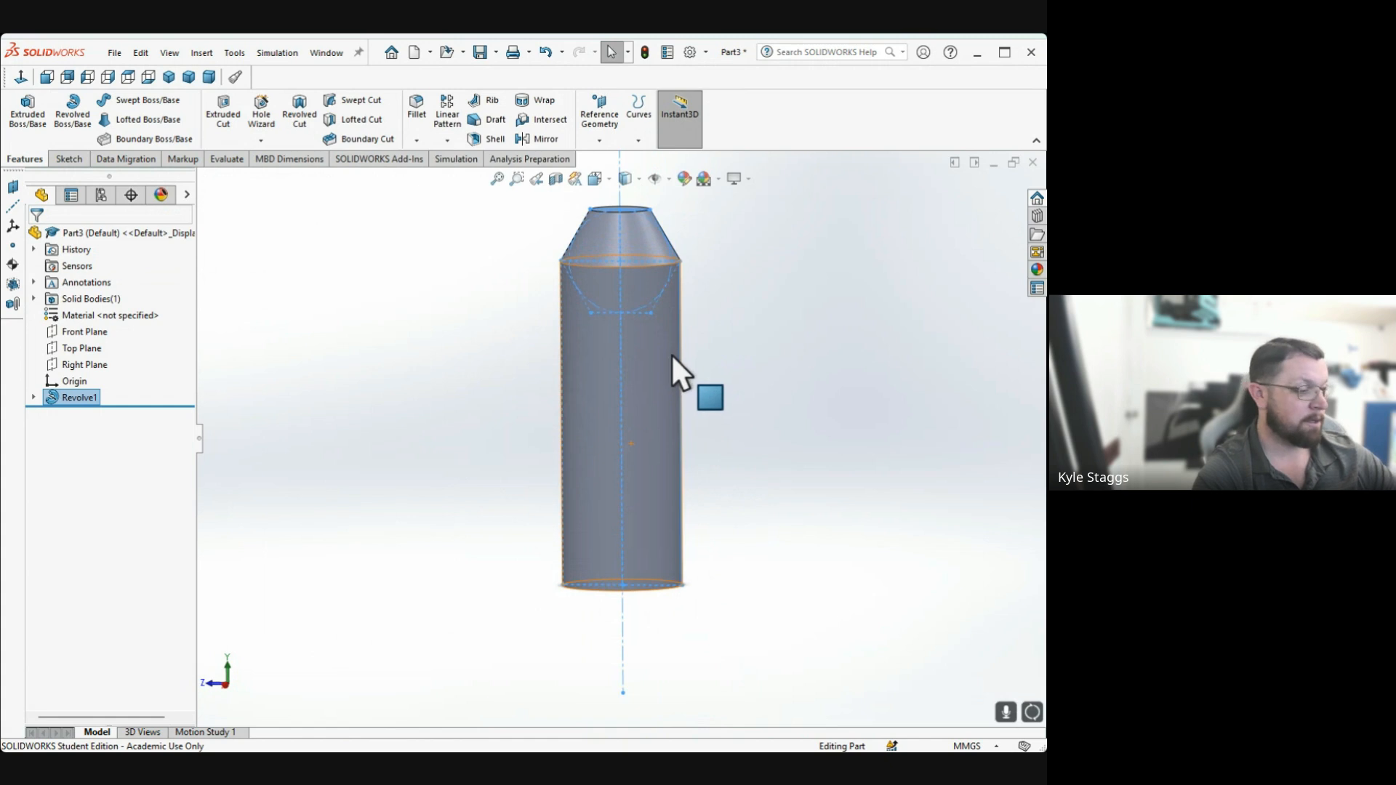
middle_click_drag(670, 359, 661, 502, "ctrl")
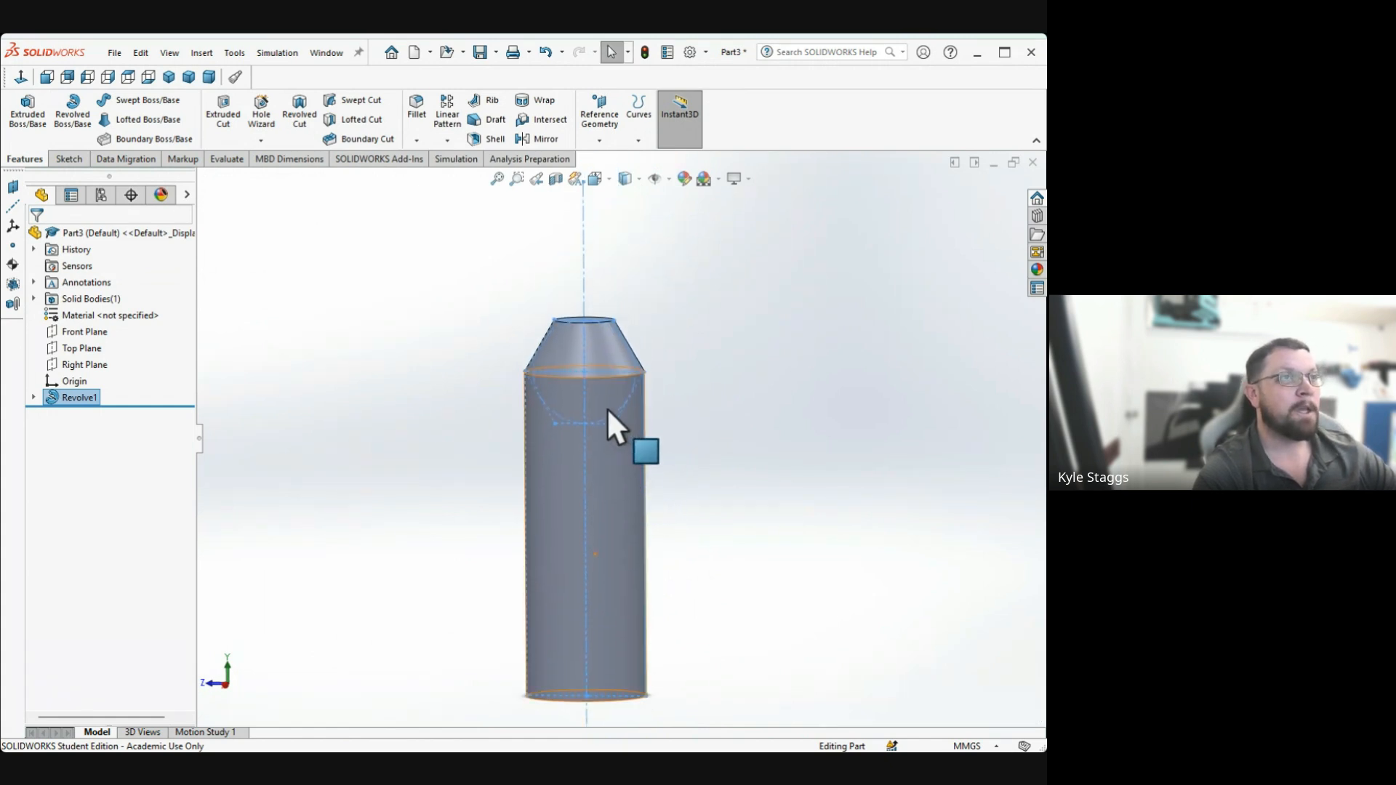
middle_click_drag(609, 395, 661, 415)
scroll(598, 473, "up", 3)
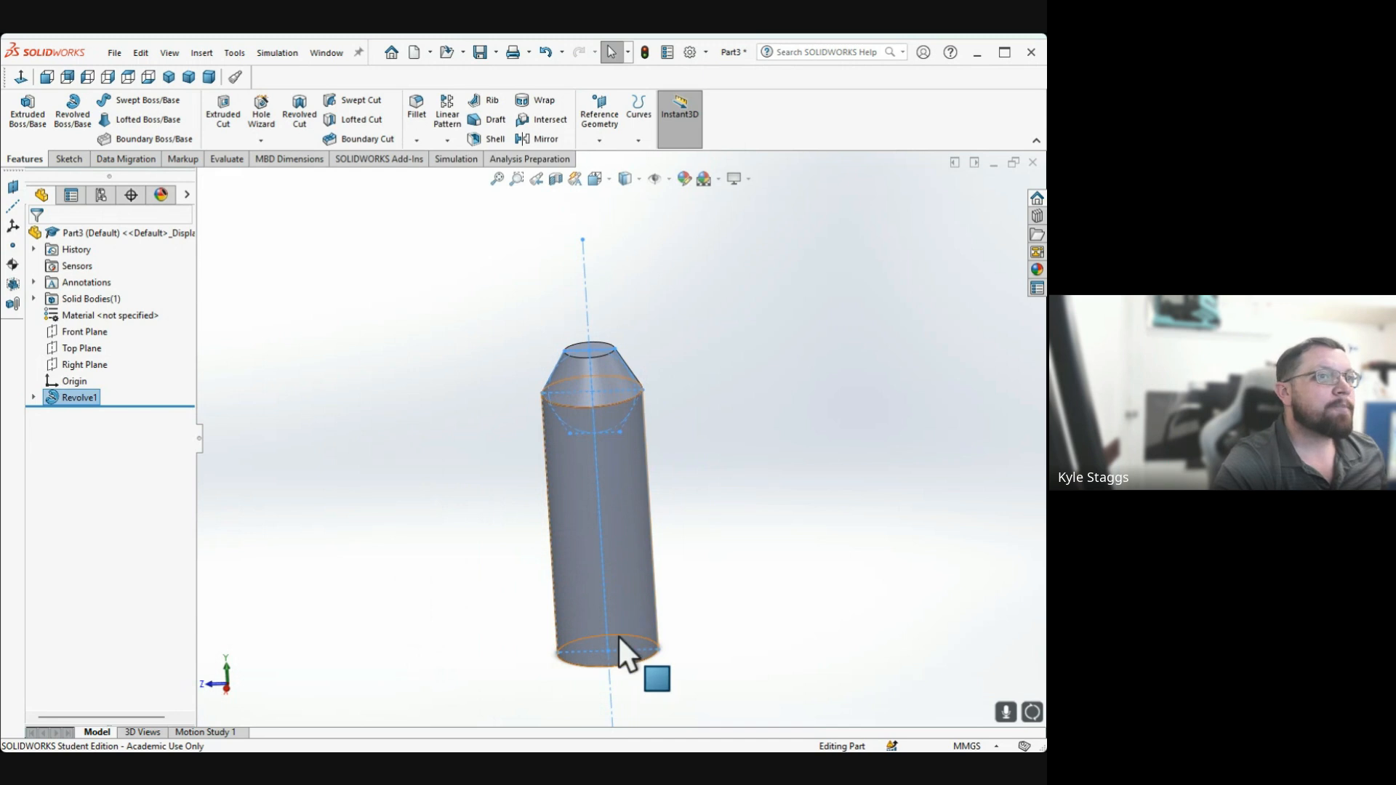
mouse_move(549, 620)
middle_mouse_down()
mouse_move(561, 623)
mouse_move(545, 576)
mouse_move(550, 595)
middle_mouse_up()
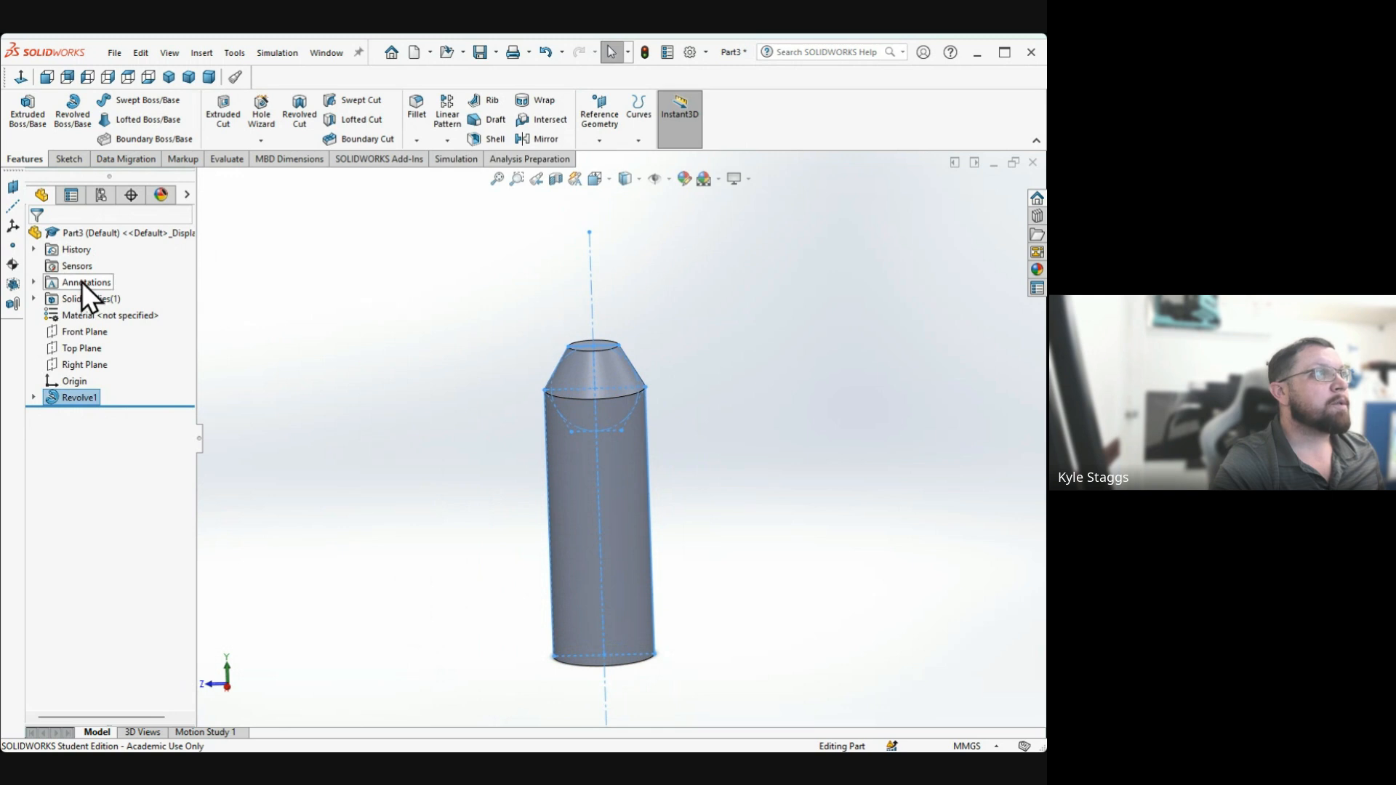
left_click(549, 429)
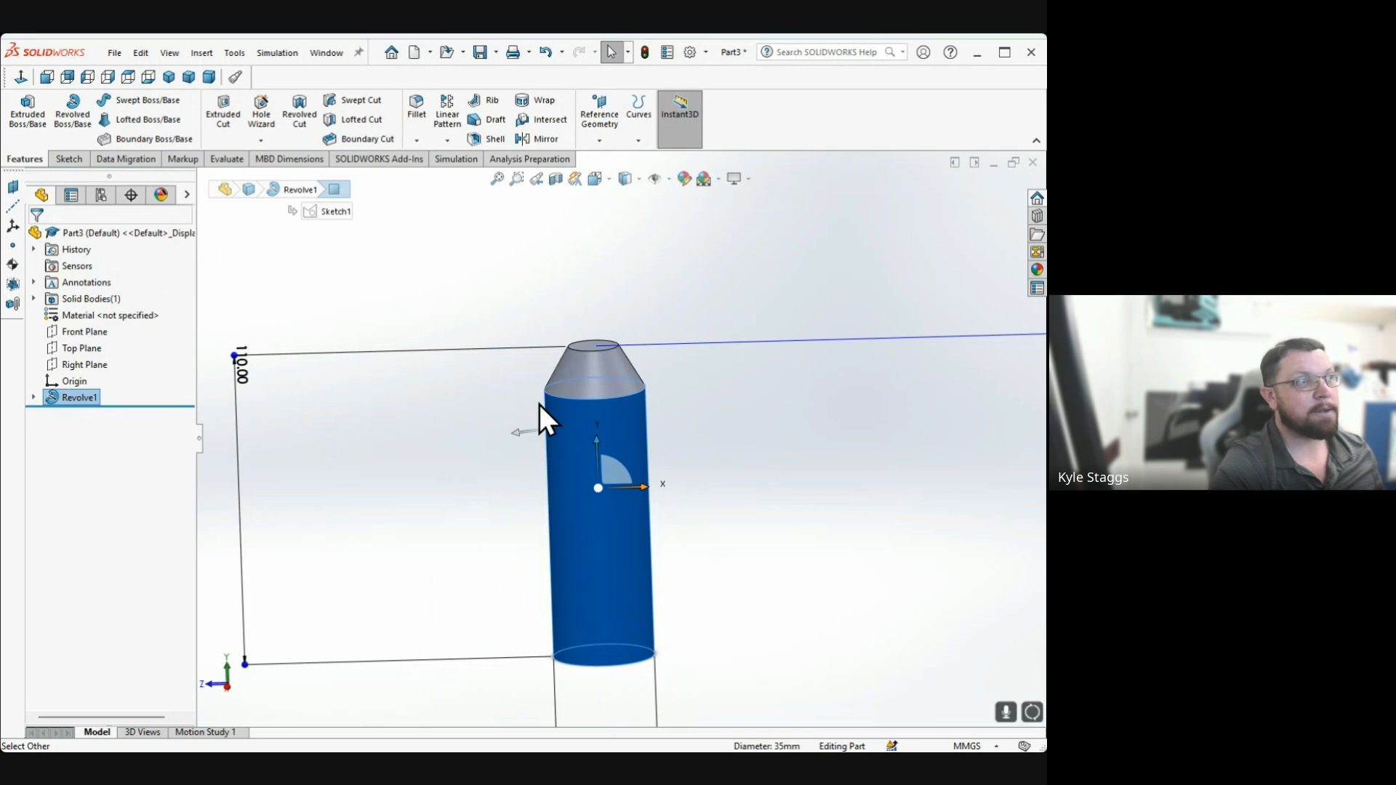
scroll(532, 506, "up", 3)
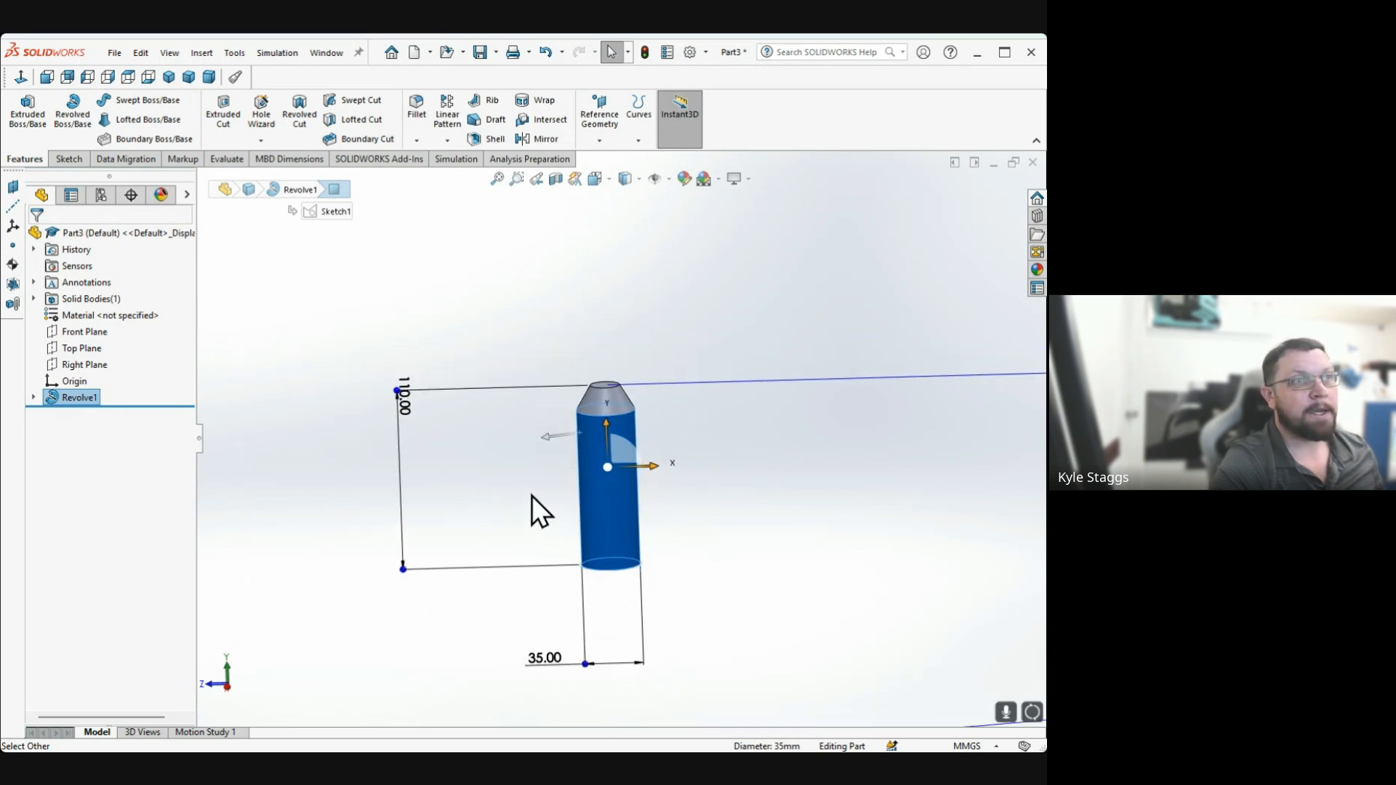
scroll(531, 496, "down", 1)
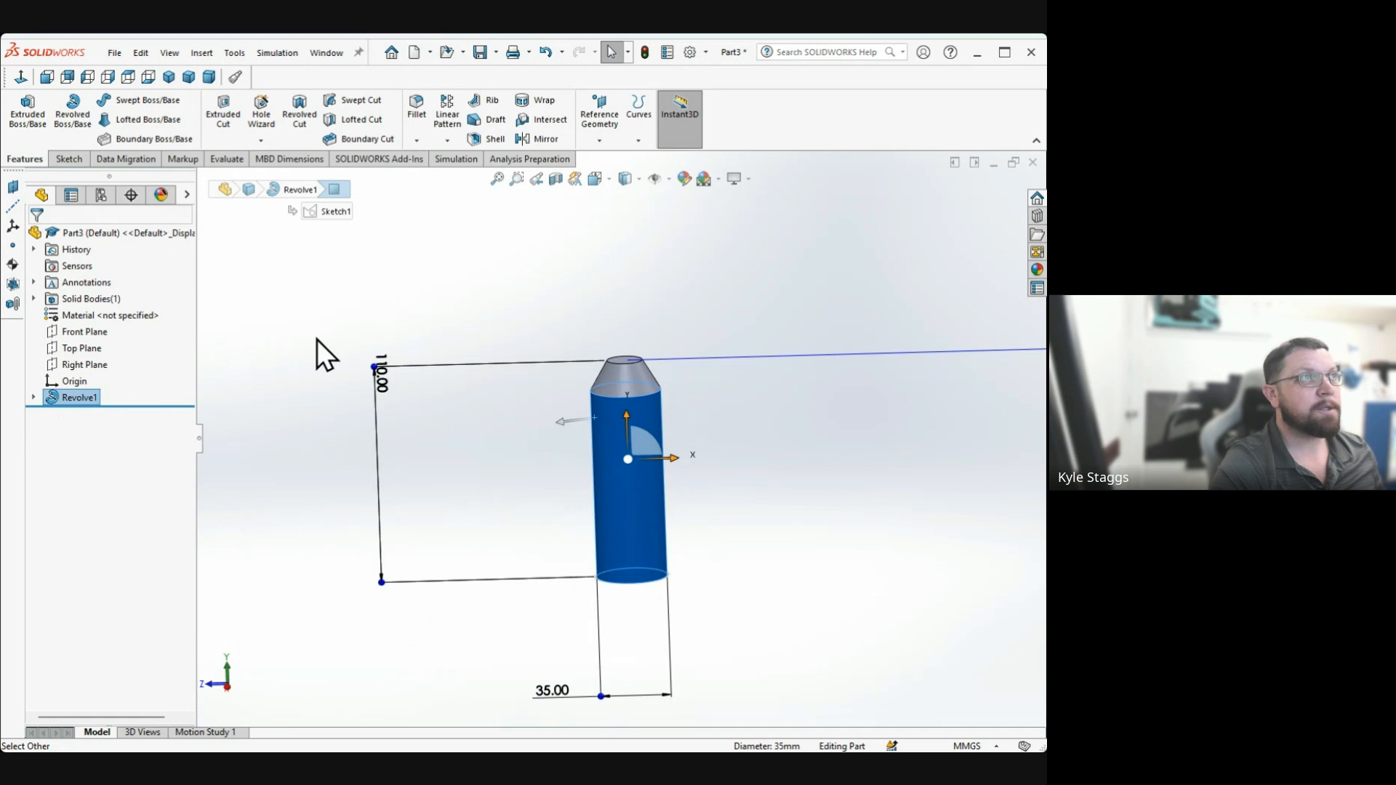
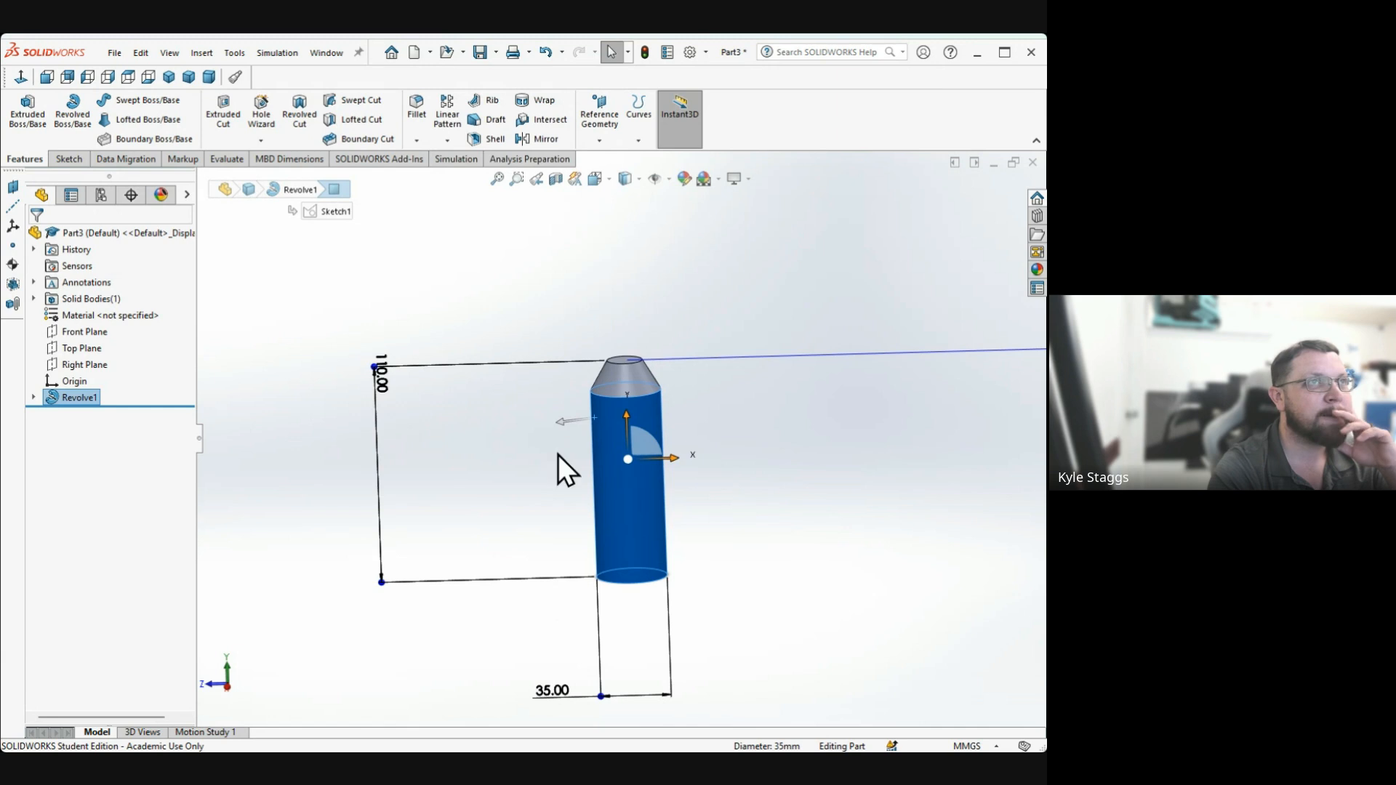
left_click(259, 334)
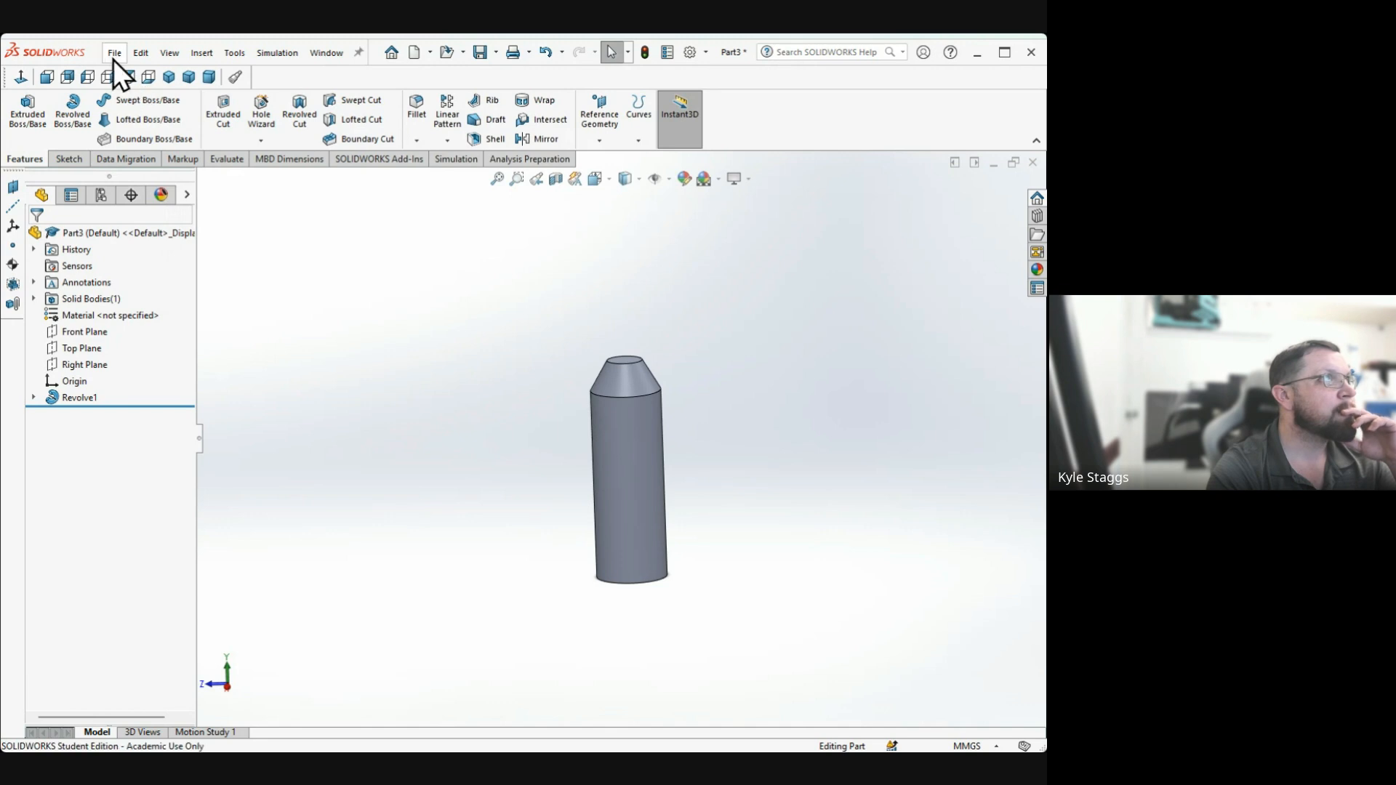
Create a new part and start a sketch on the Top Plane
left_click(126, 82)
double_click(425, 374)
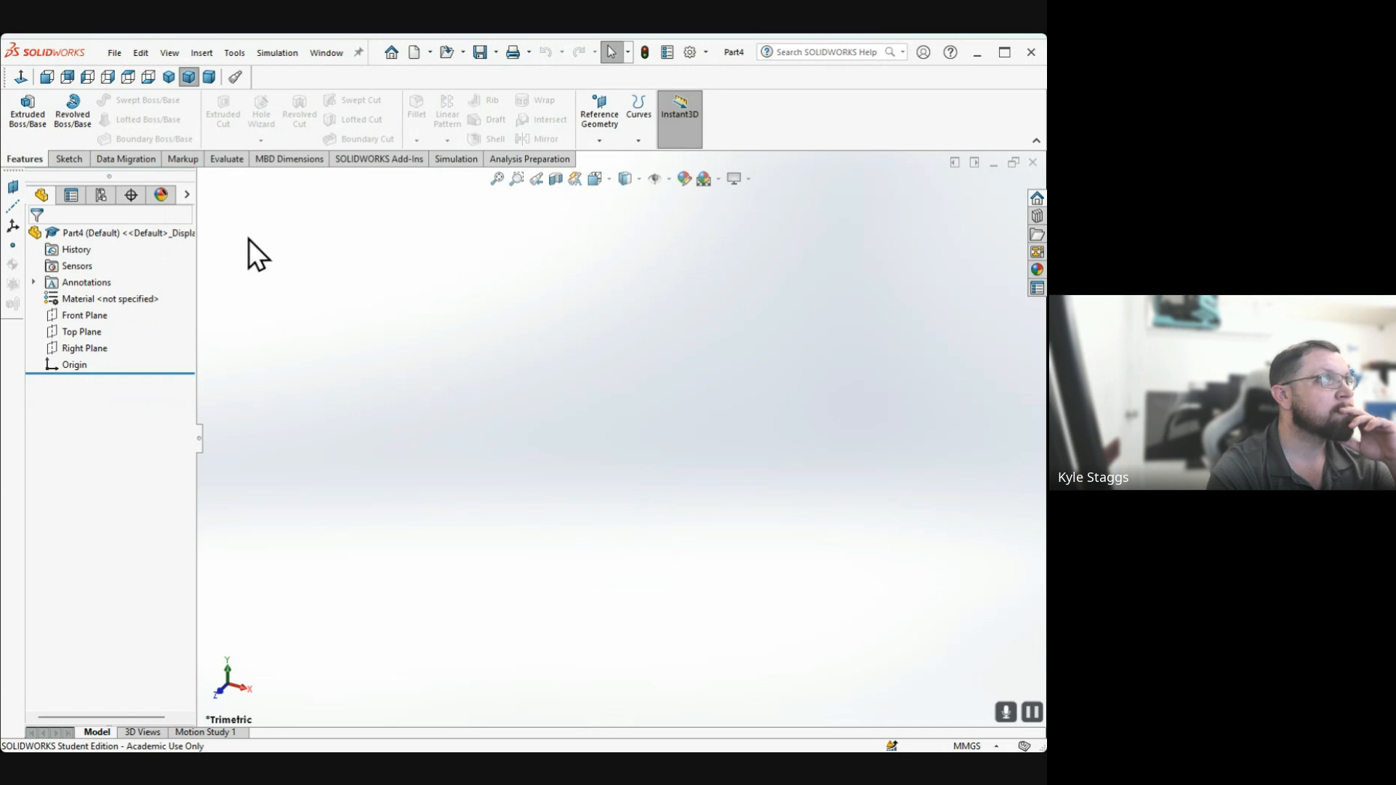
left_click(64, 156)
left_click(25, 109)
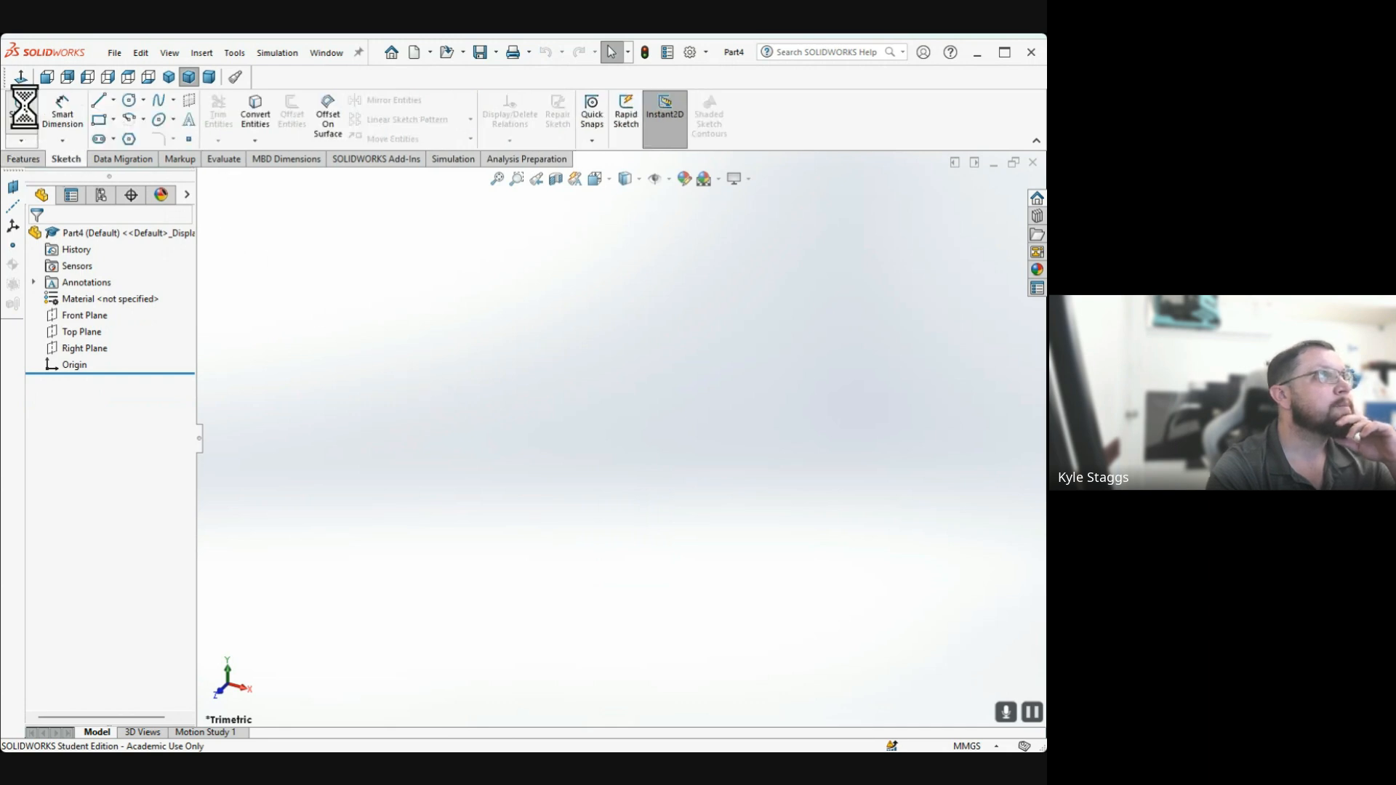
left_click(455, 434)
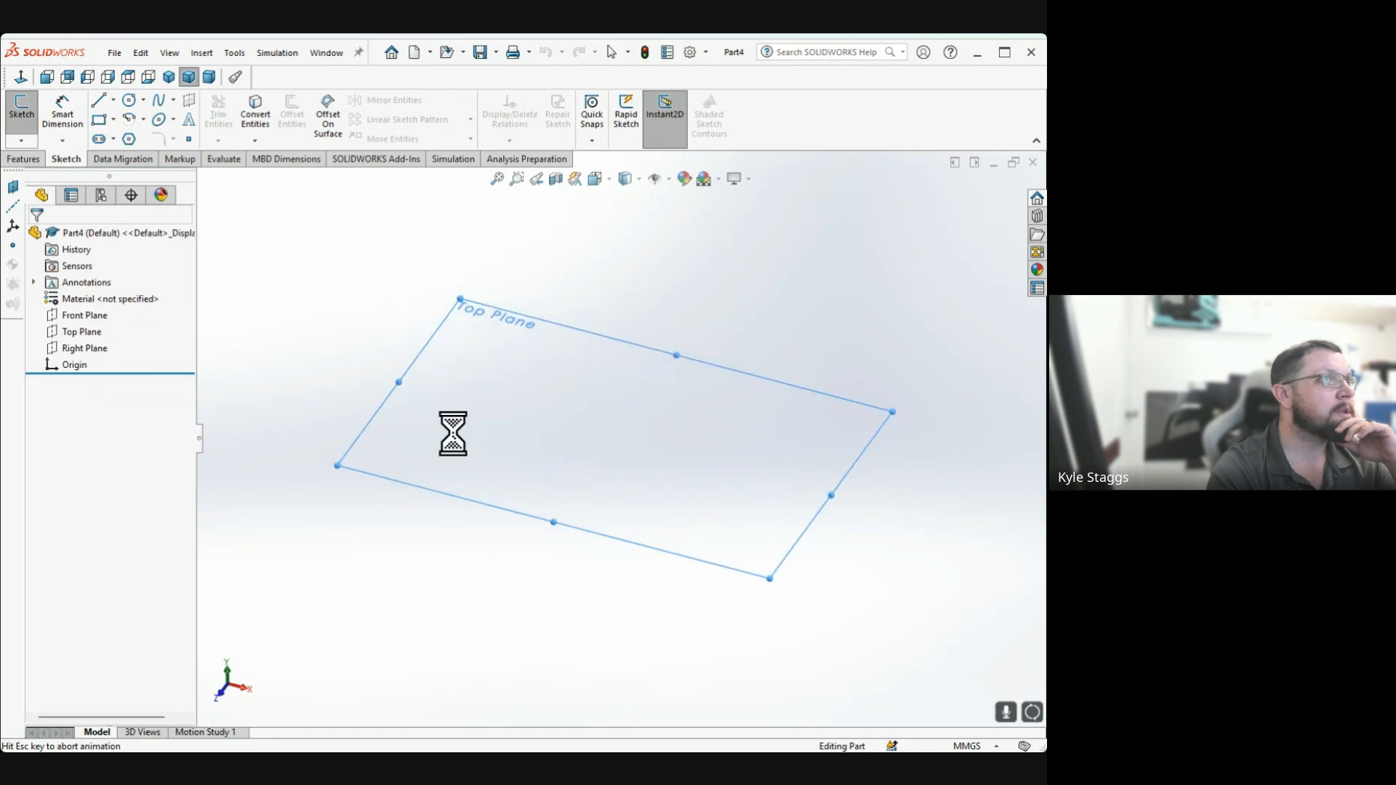
Sketch a corner rectangle about 143 × 62 mm from the origin, and inside its left part a hexagon with an inscribed circle about 33 mm across
left_click(102, 119)
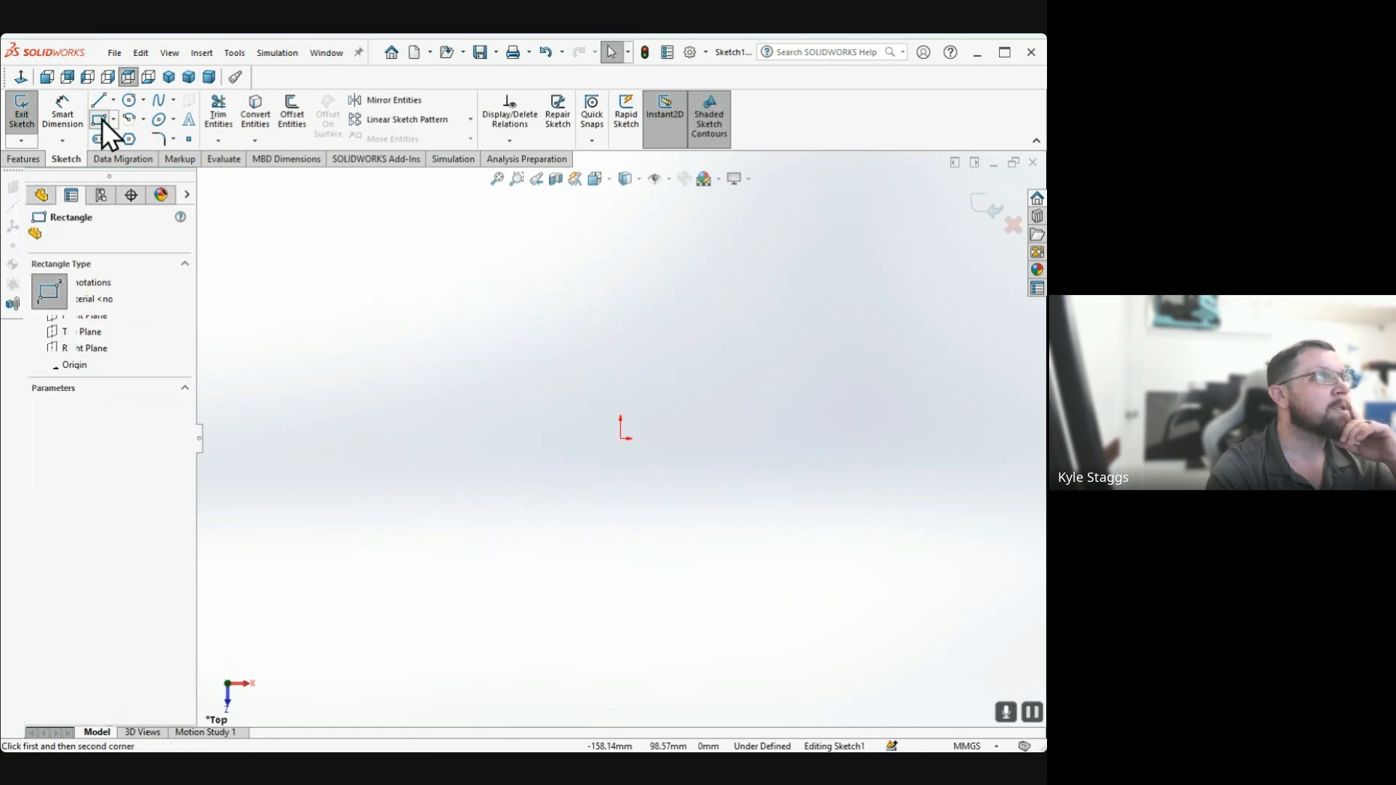
left_click(621, 439)
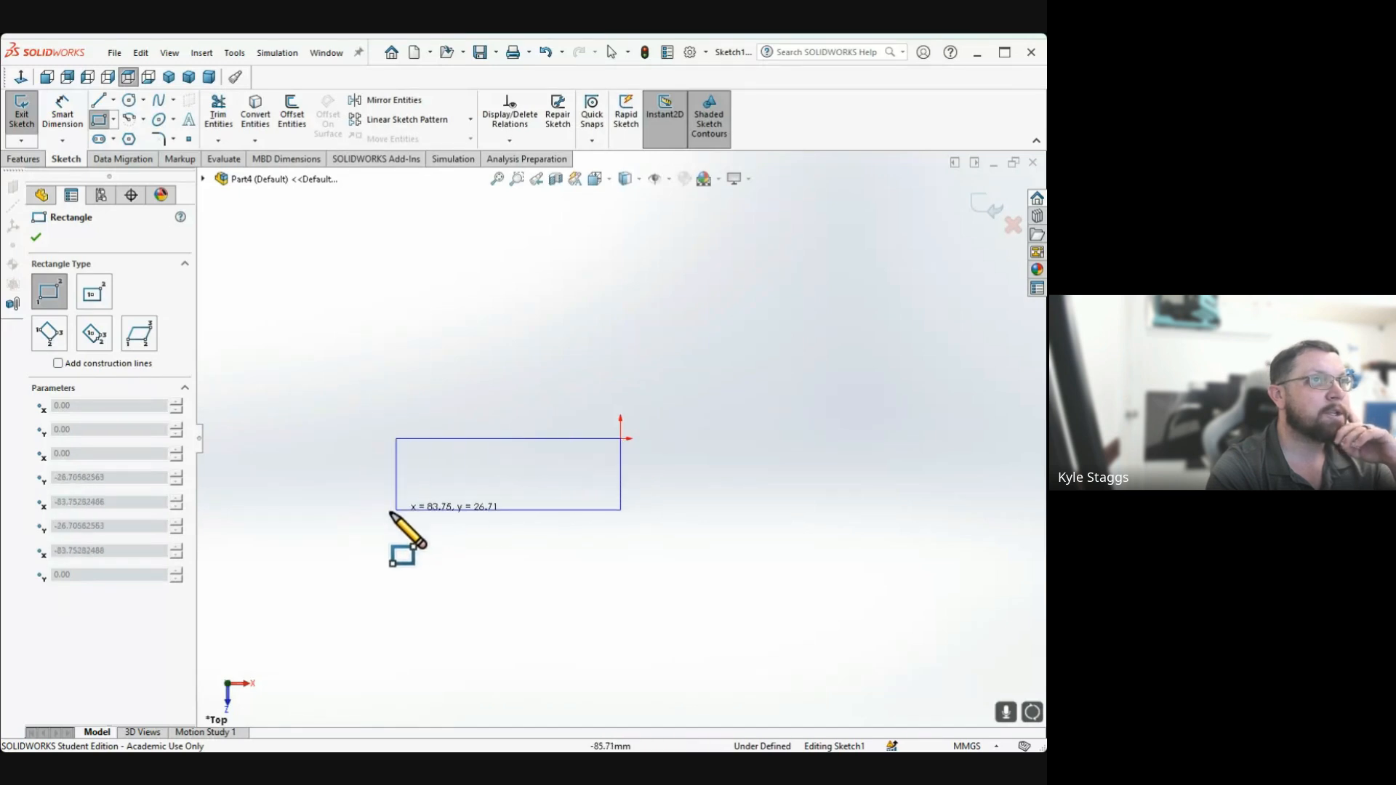
left_click(256, 604)
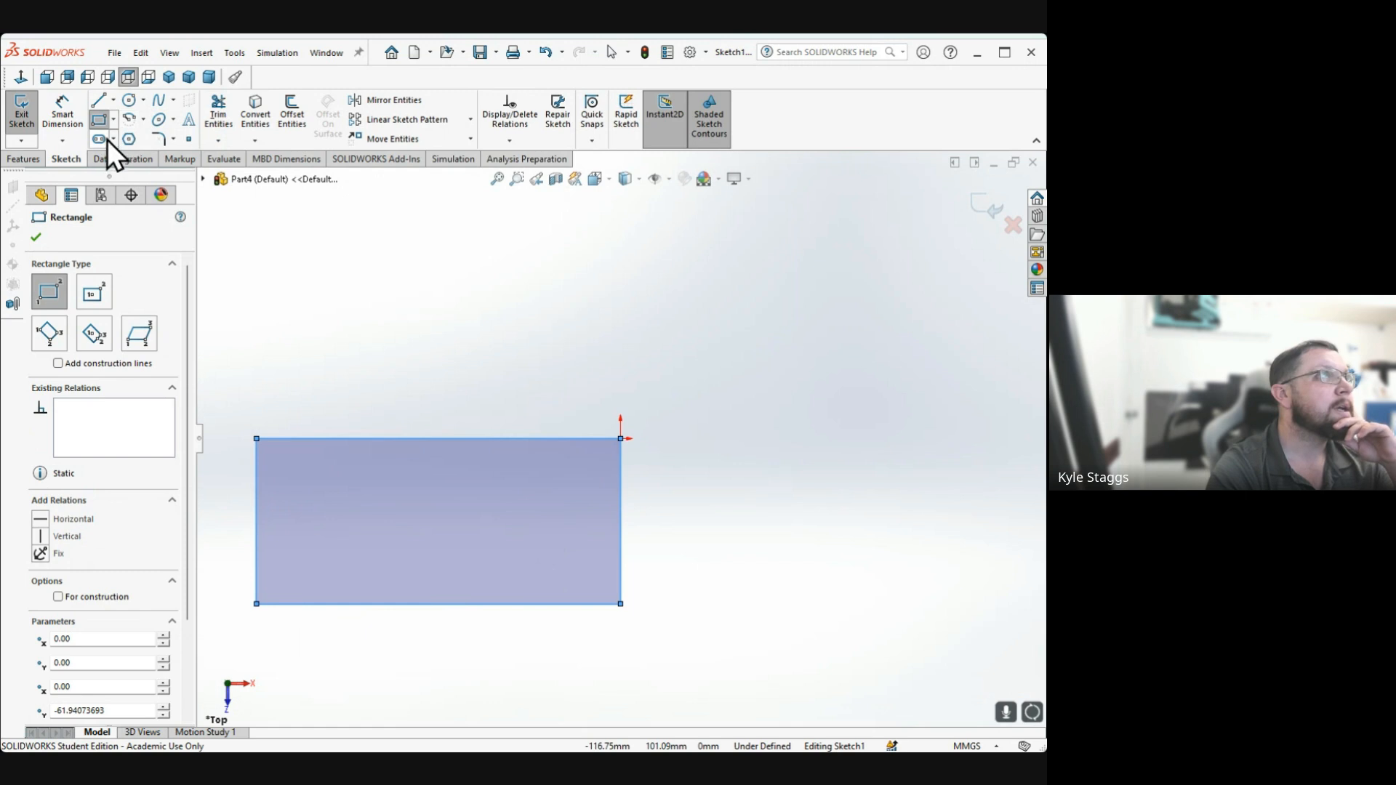
left_click(128, 140)
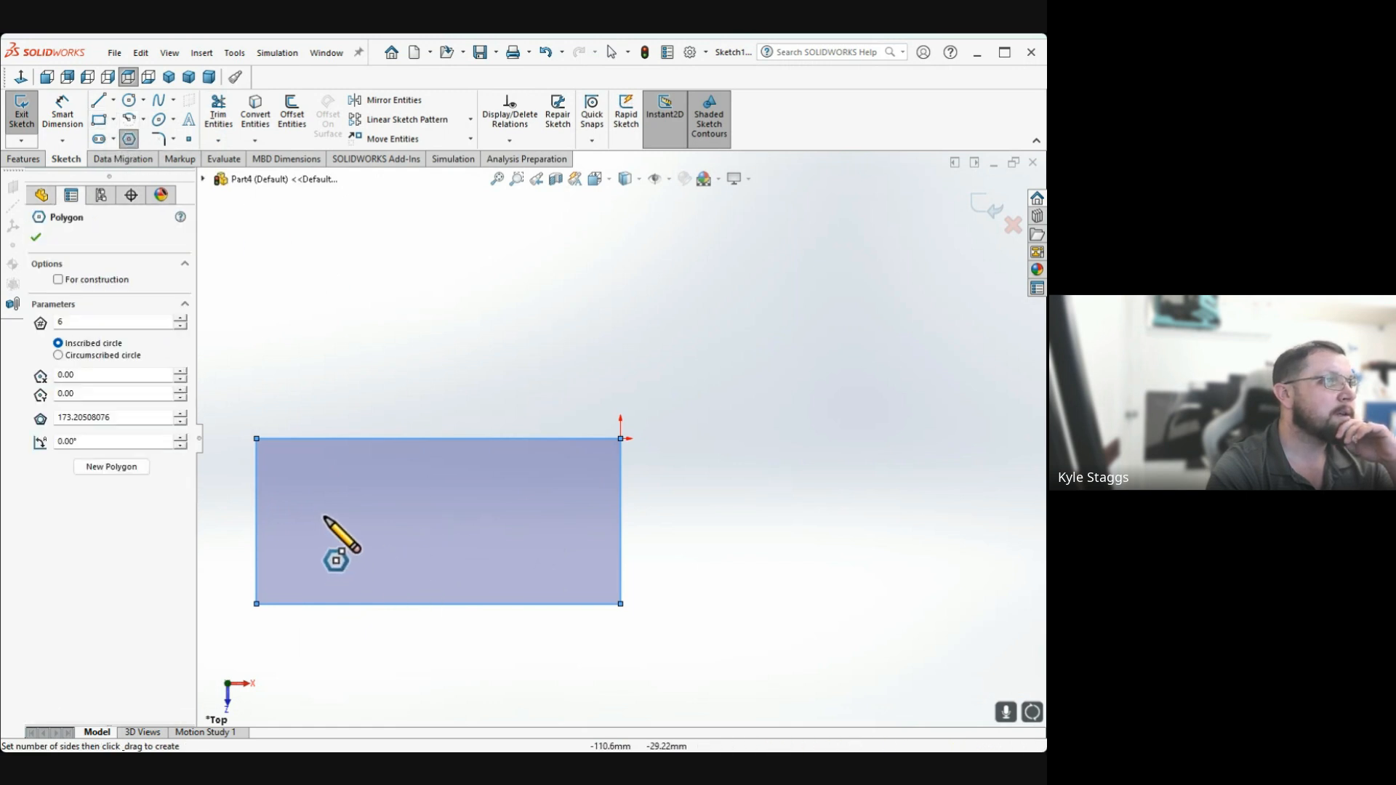
left_click_drag(327, 521, 380, 521)
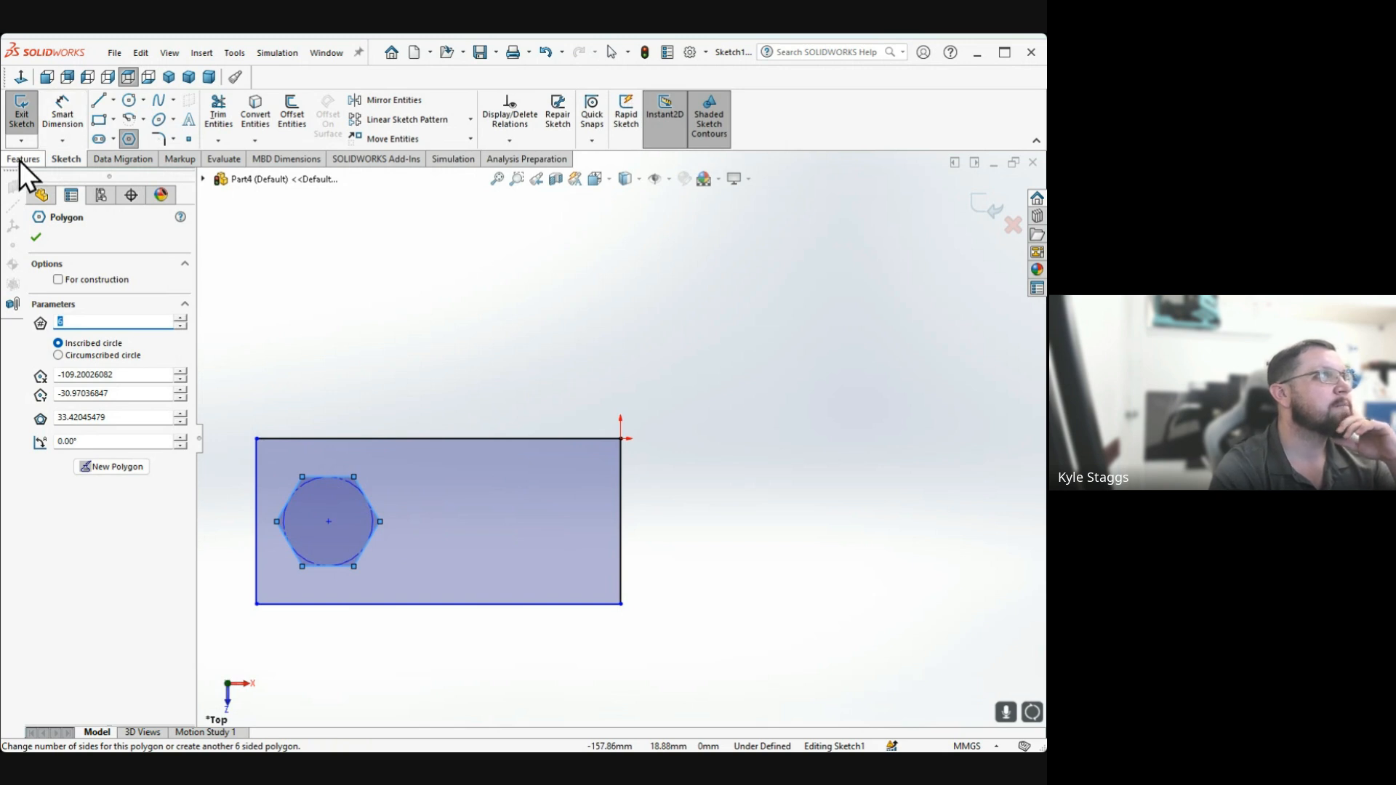
Dimension the rectangle's vertical side at the origin as 65 mm
left_click(71, 119)
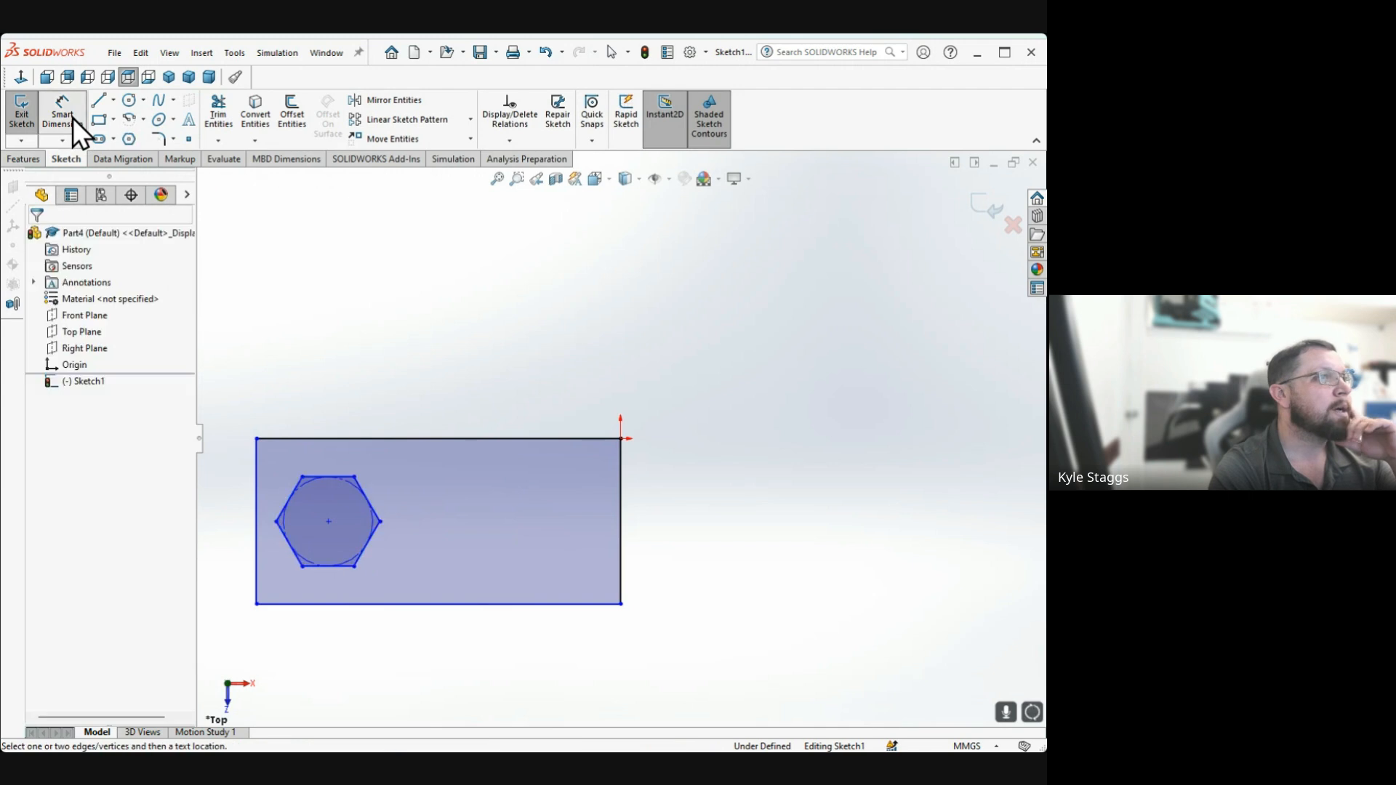
left_click(620, 498)
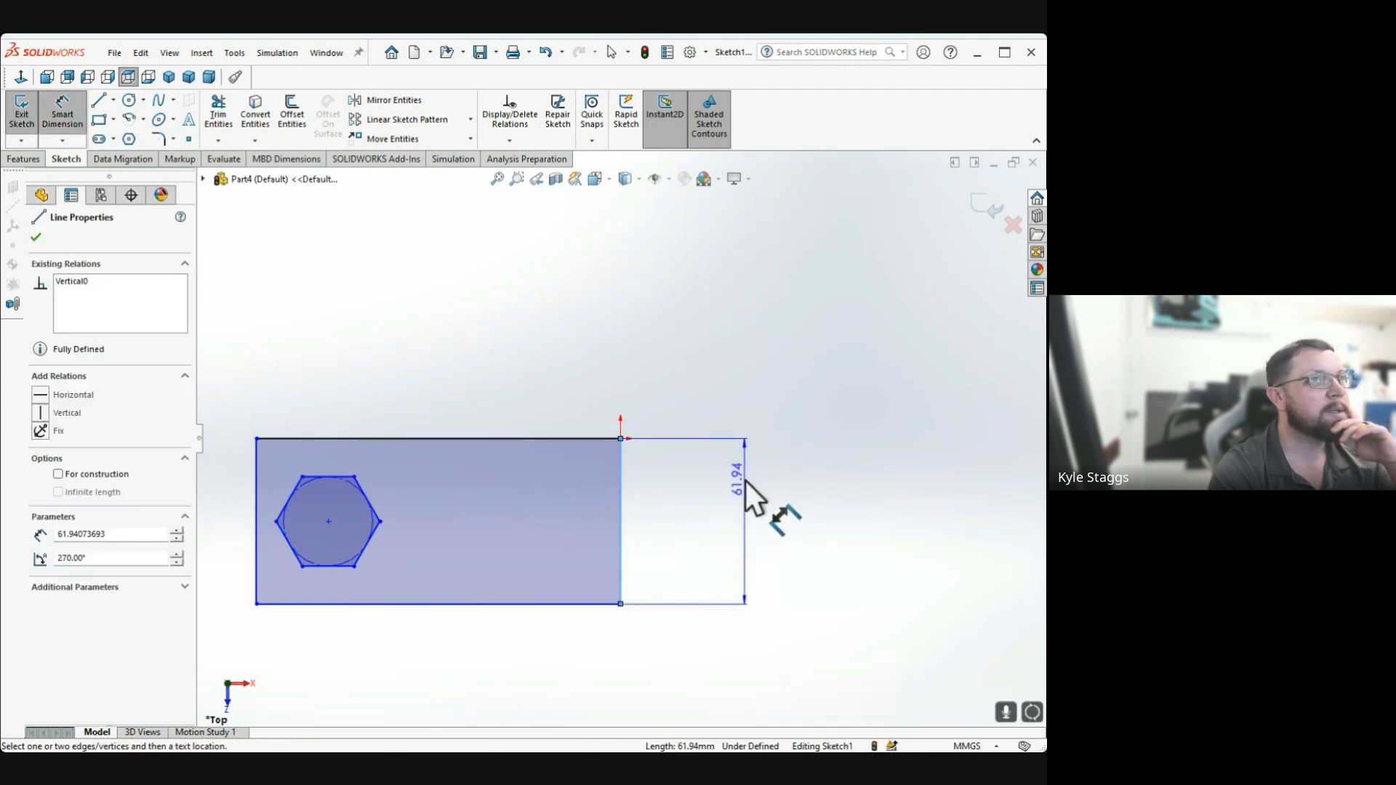
left_click(752, 498)
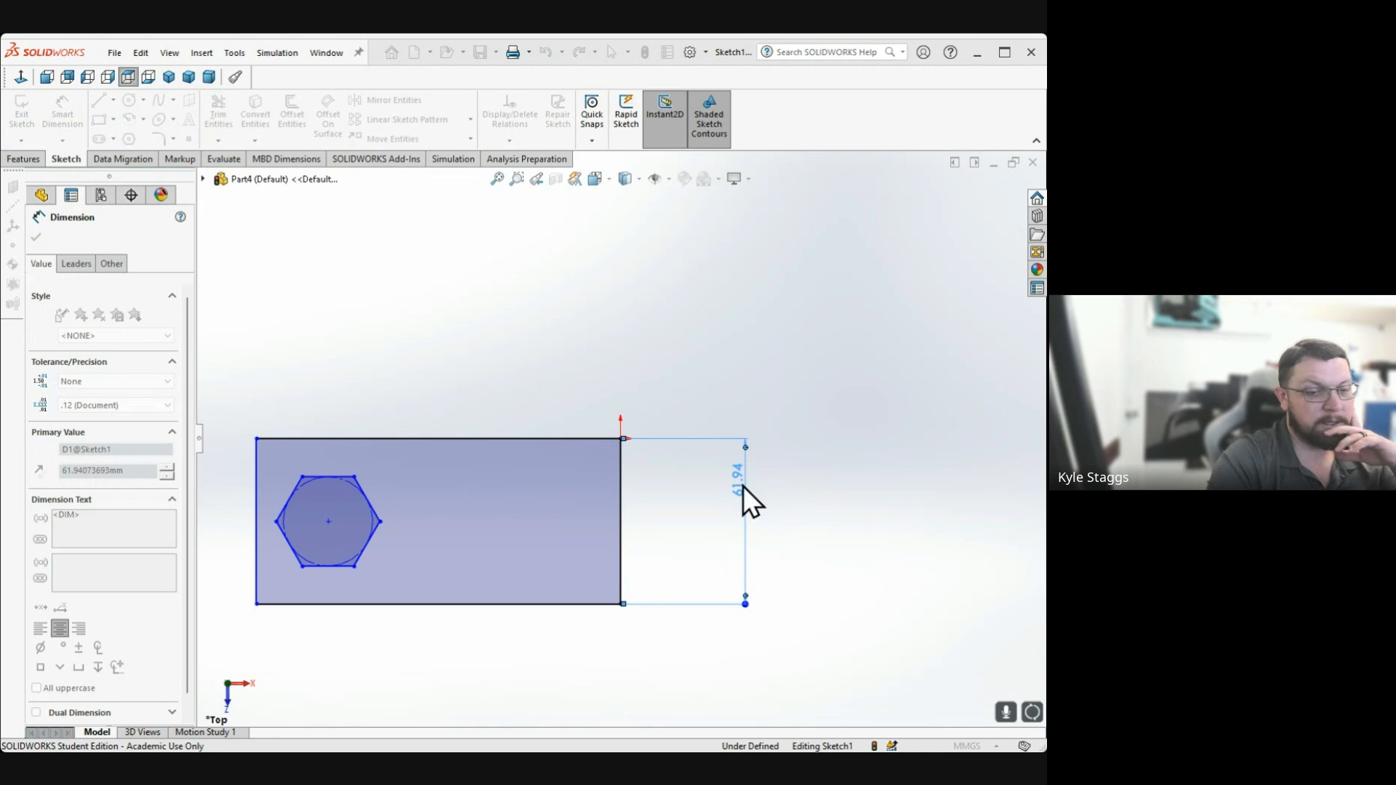
type("65")
key("Return")
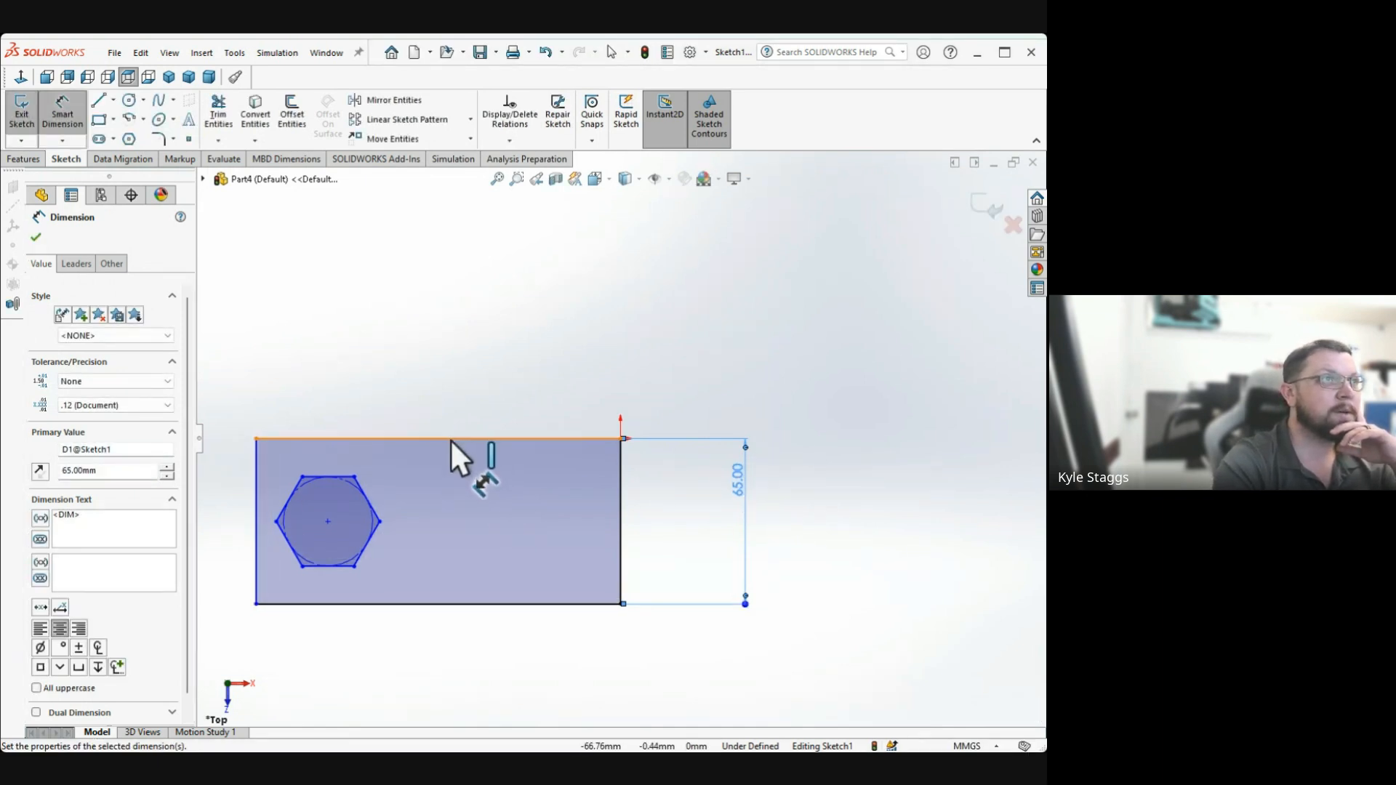
Dimension the rectangle's horizontal top edge as 150 mm
left_click(451, 439)
left_click(494, 304)
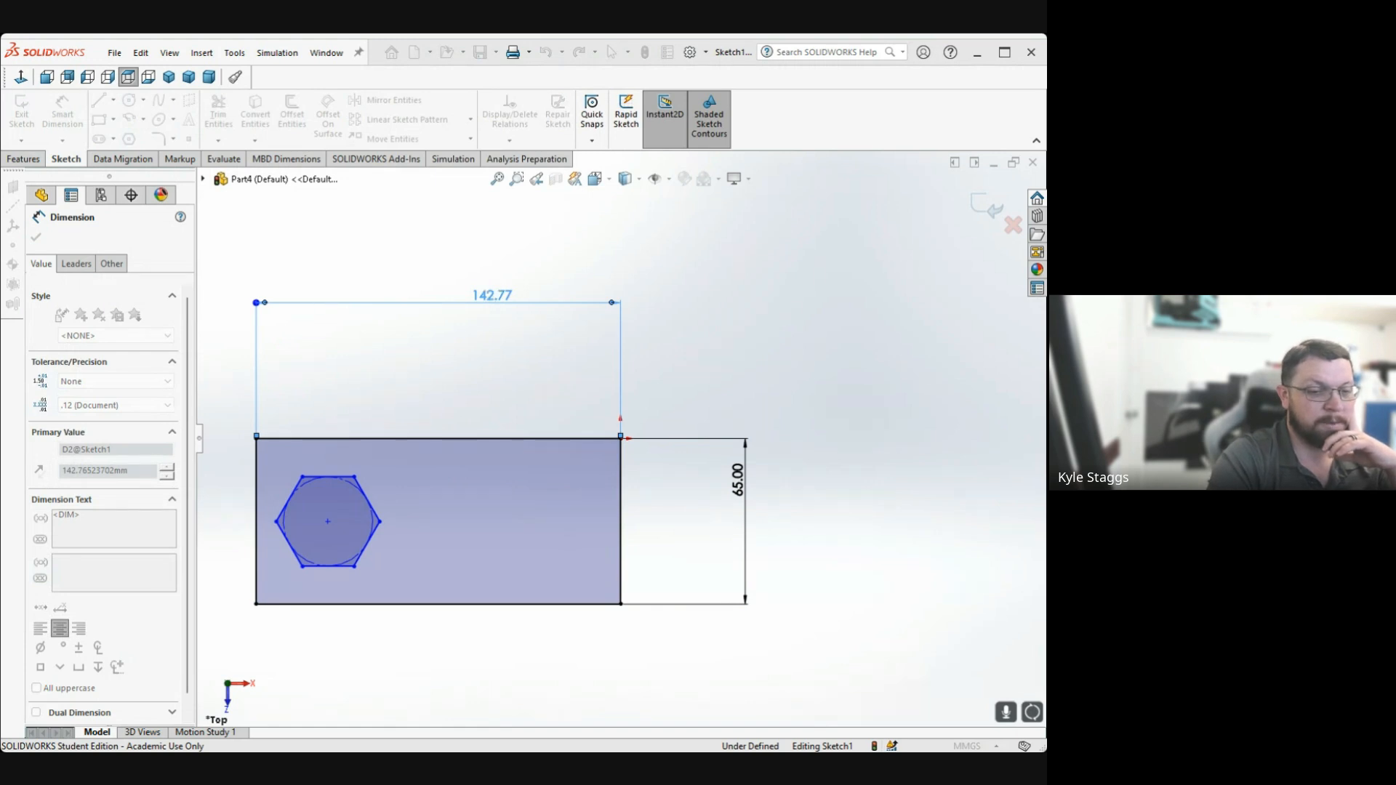
type("130")
key("Return")
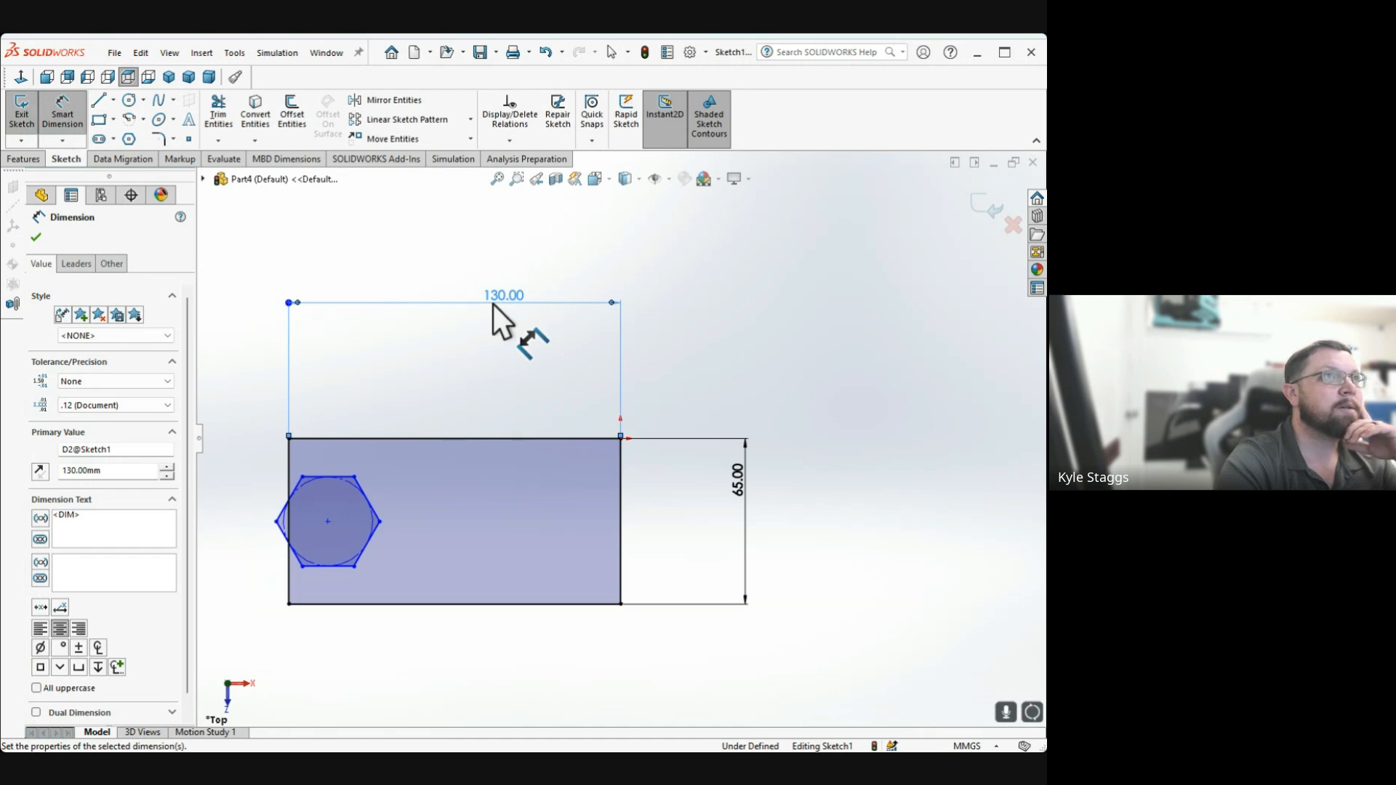
left_click(492, 304)
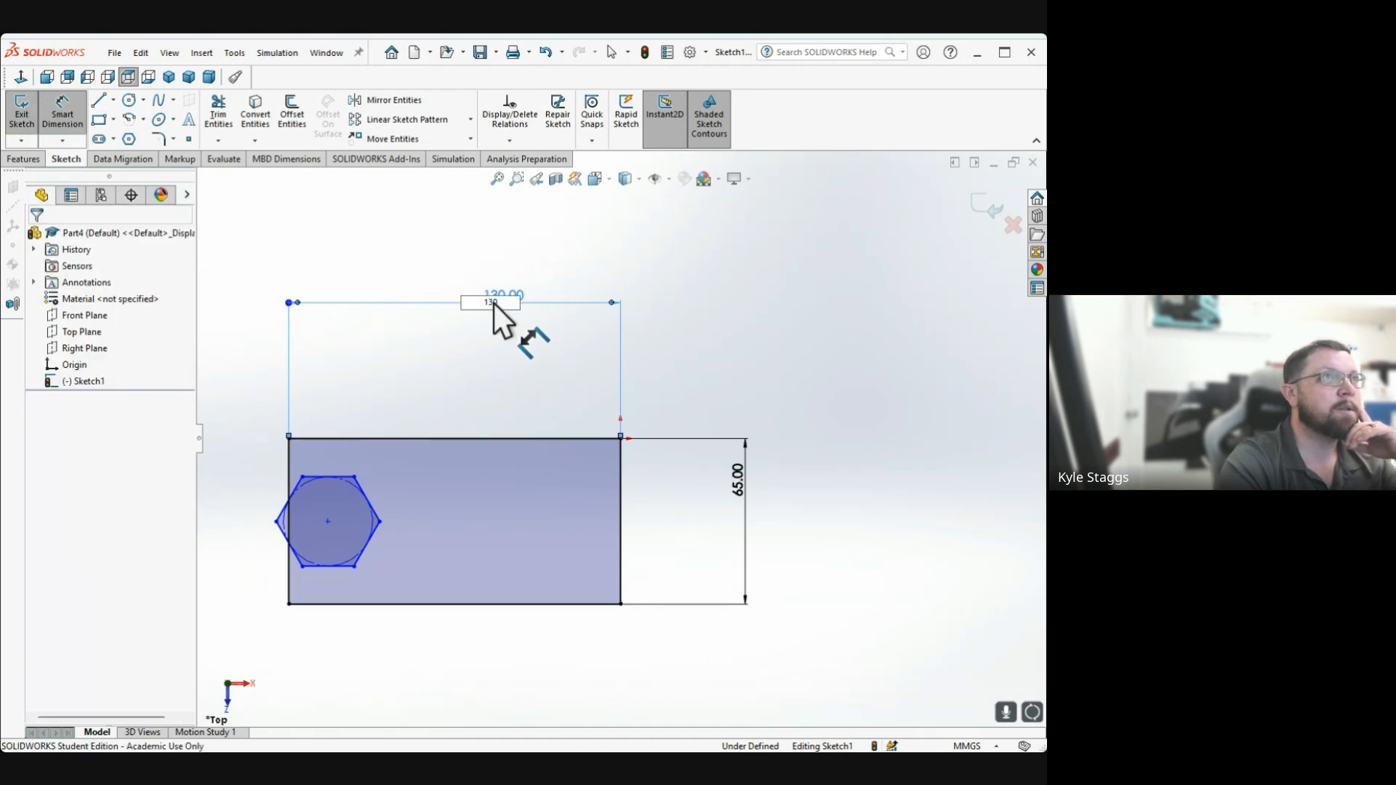
key("Return")
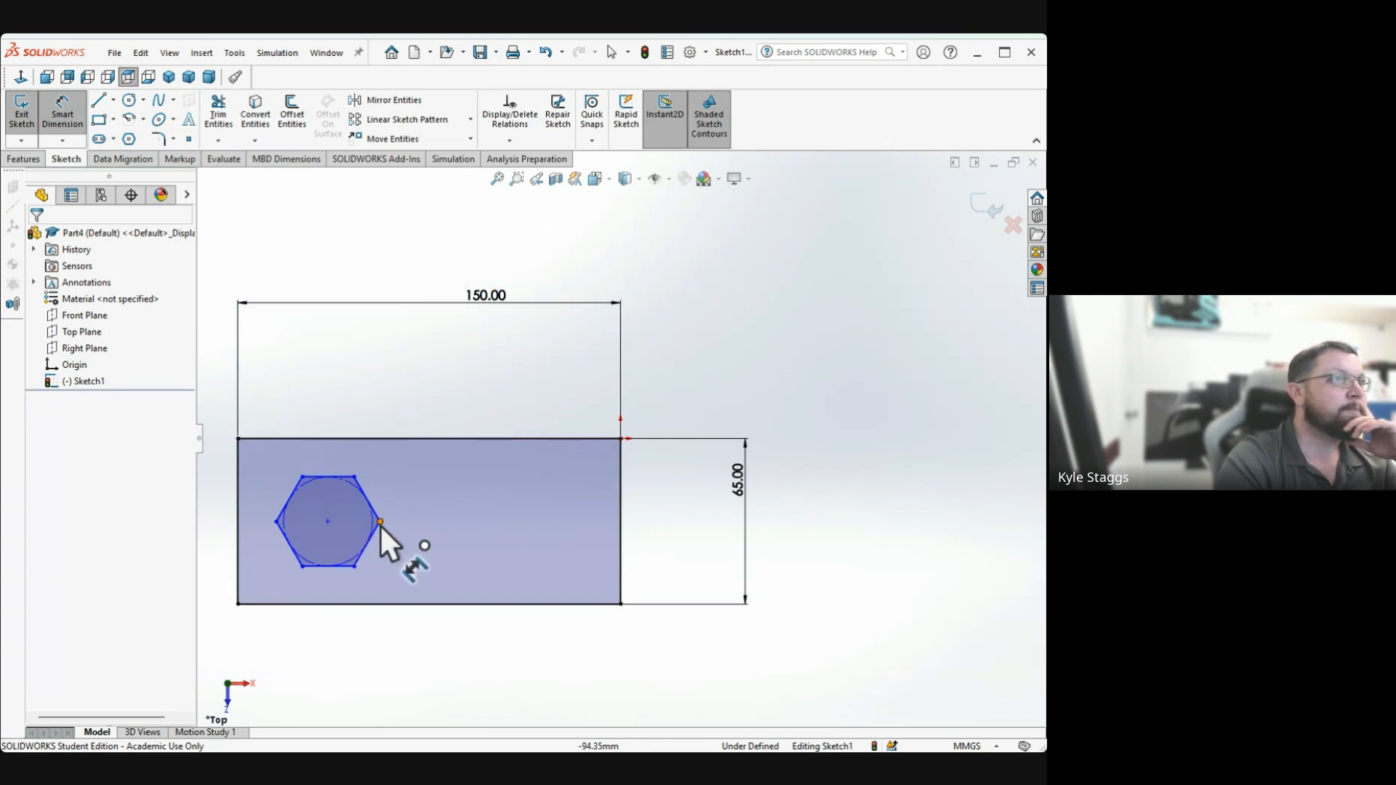
Dimension the horizontal distance from the hexagon's centre to the rectangle's vertical side at the origin as 115 mm
left_click(328, 521)
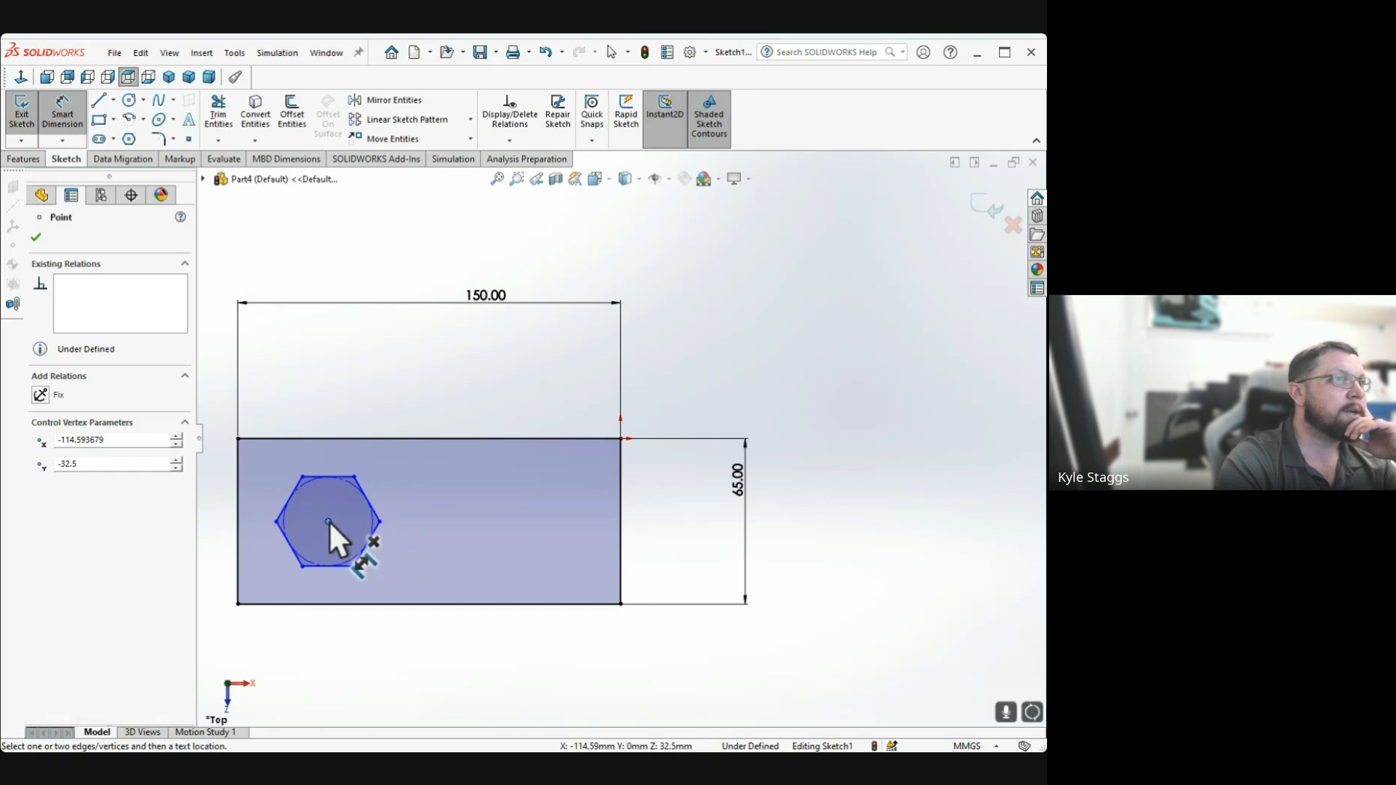
left_click(622, 544)
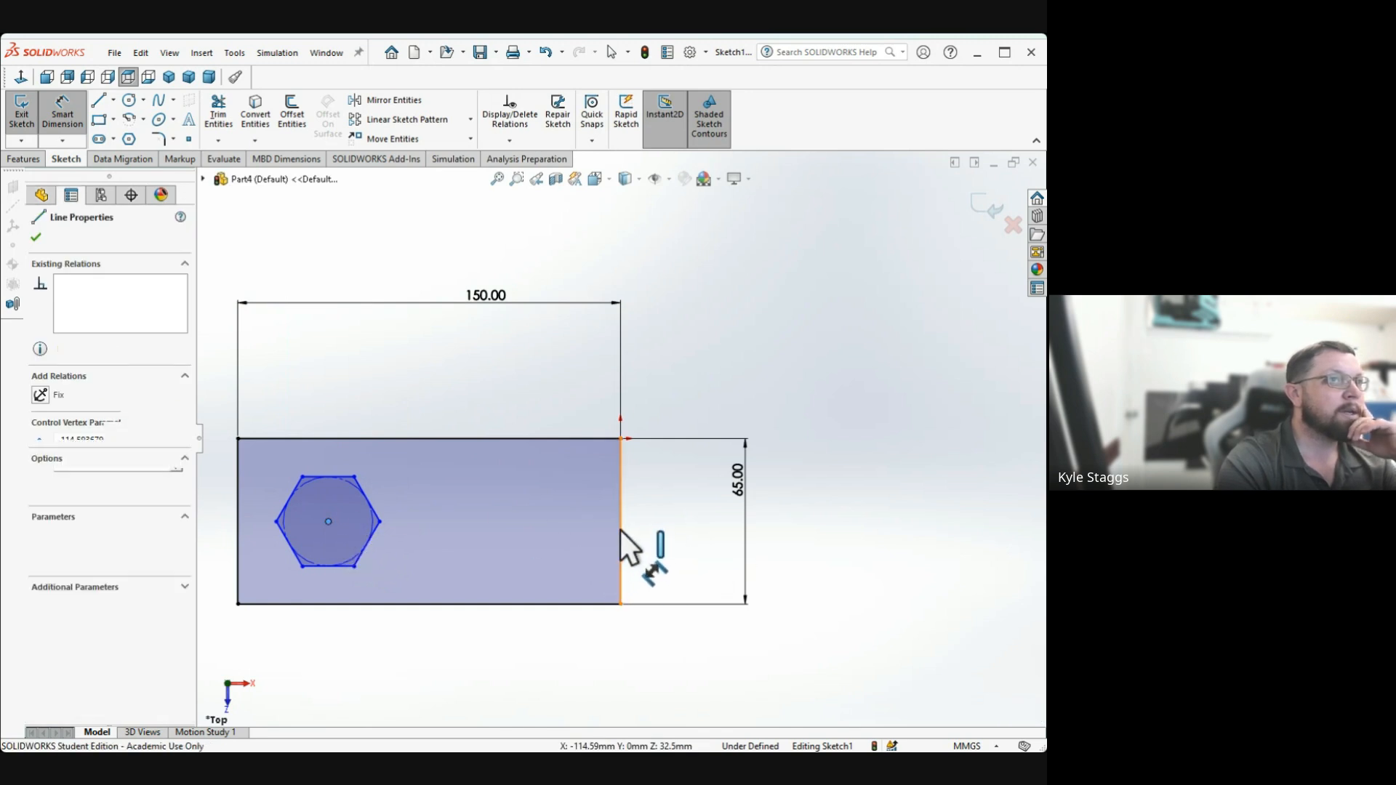
left_click(640, 260)
left_click(630, 242)
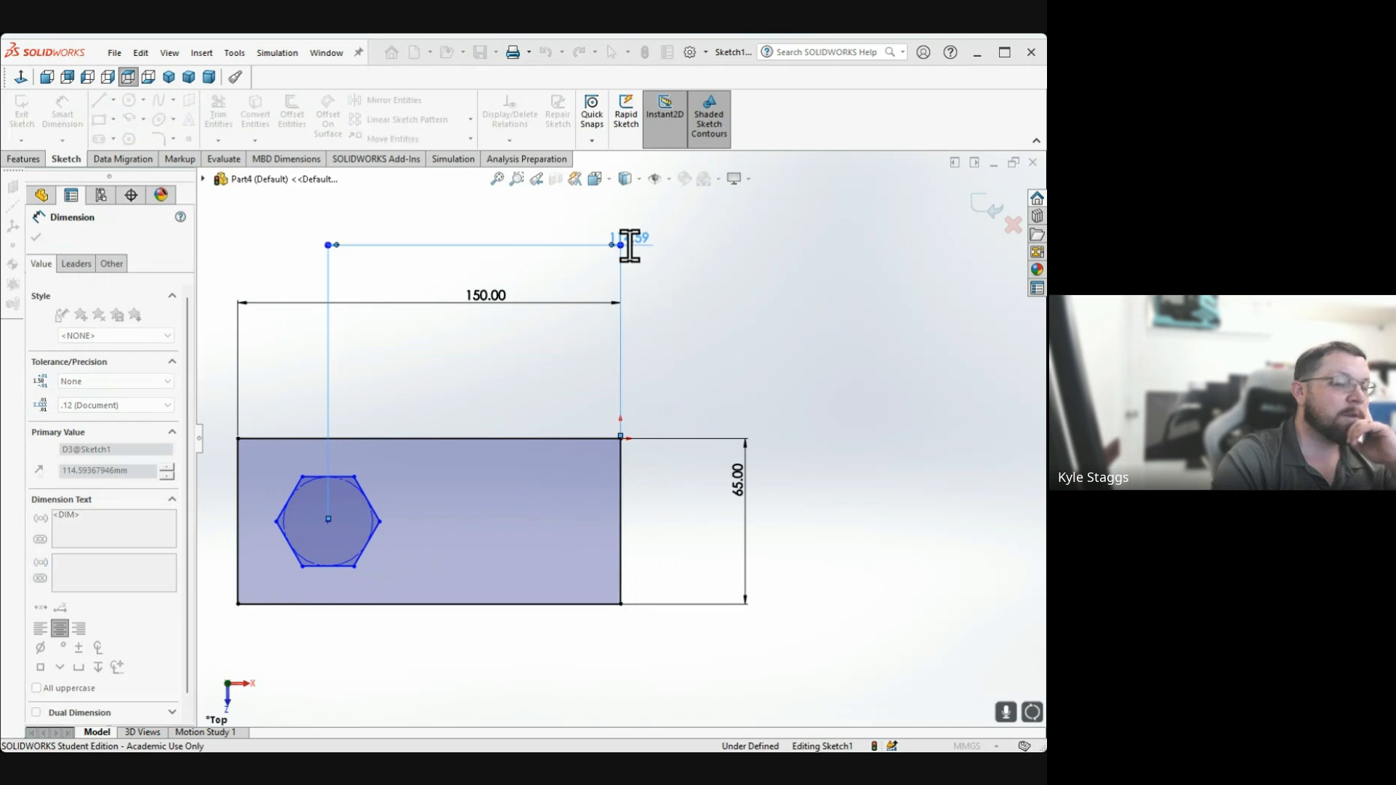
type("115")
key("Return")
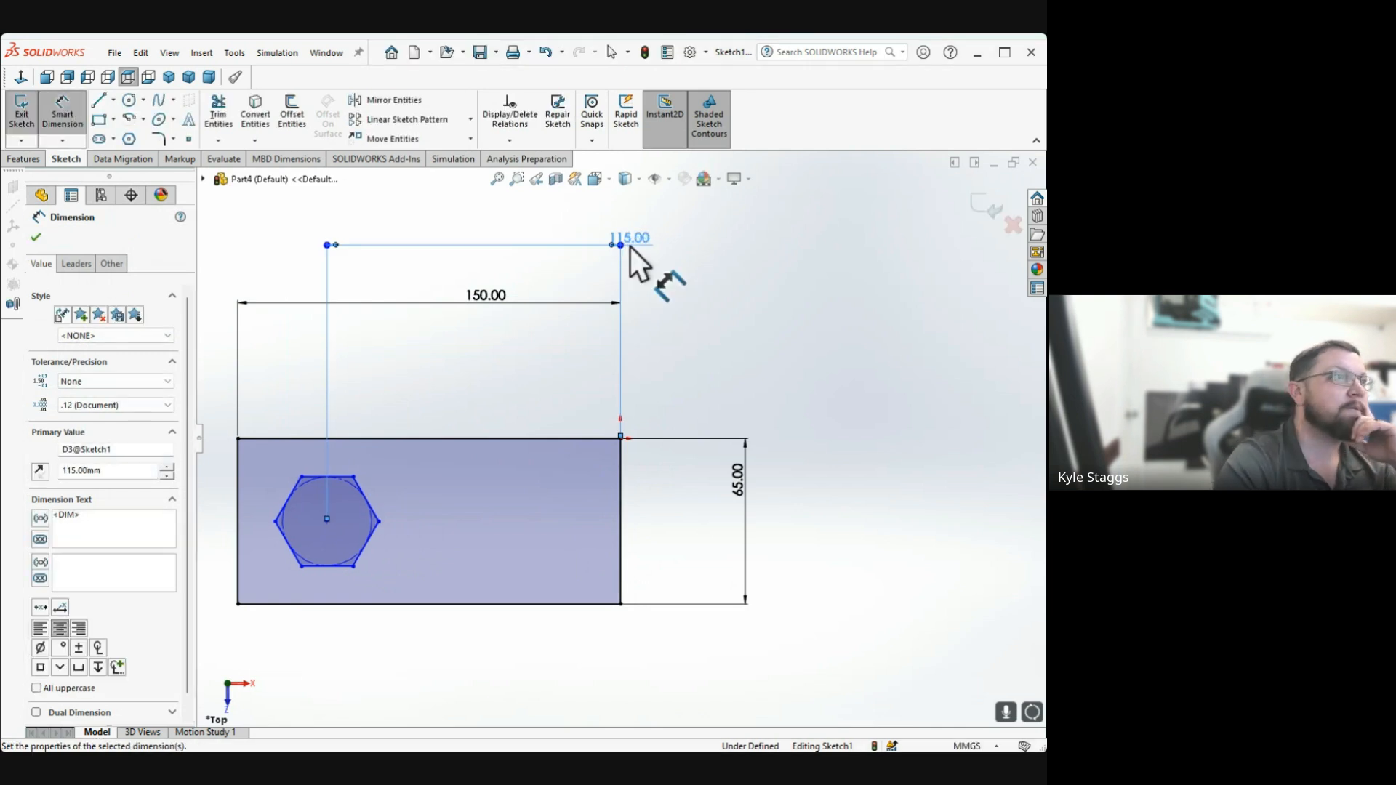
Dimension the vertical distance from the hexagon's centre to the rectangle's lower edge
left_click(325, 521)
left_click(318, 604)
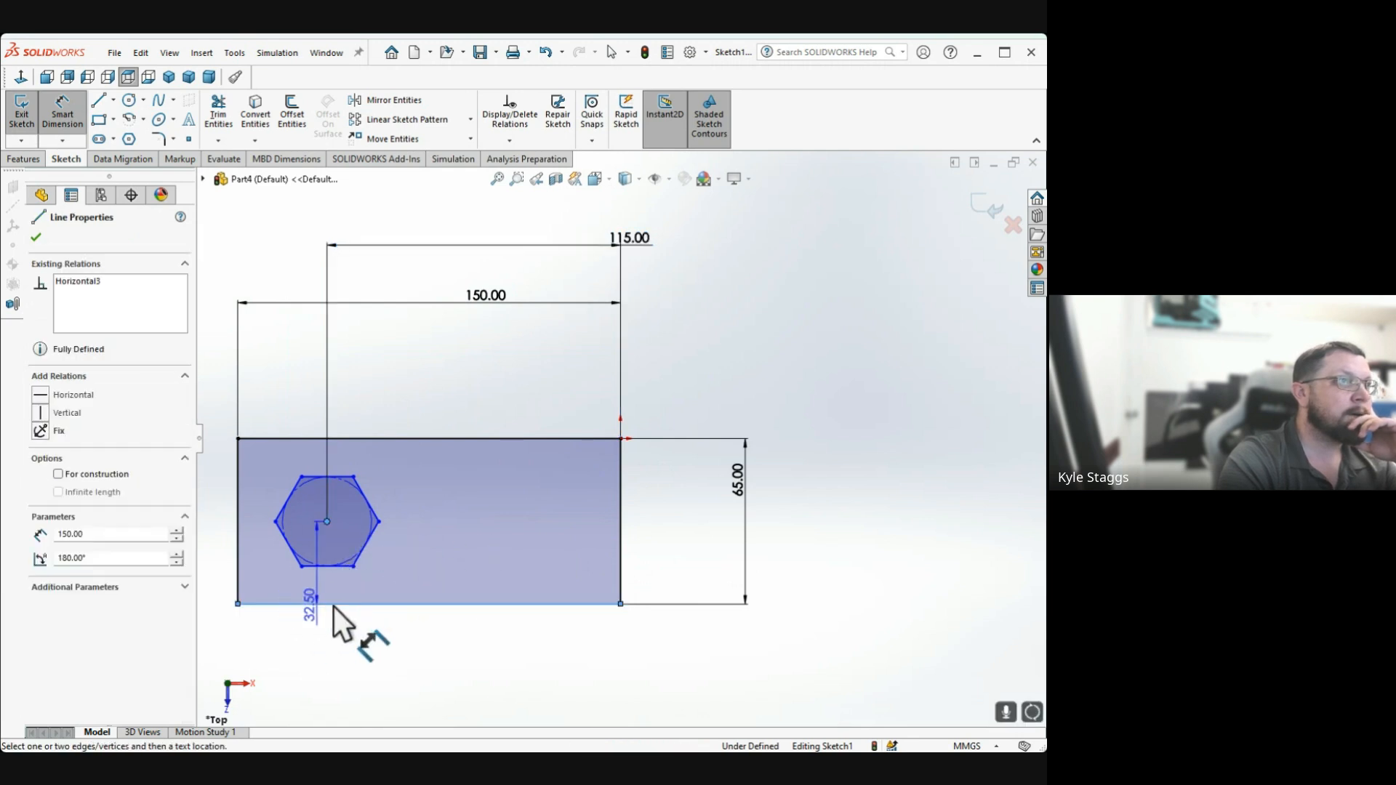
left_click(777, 606)
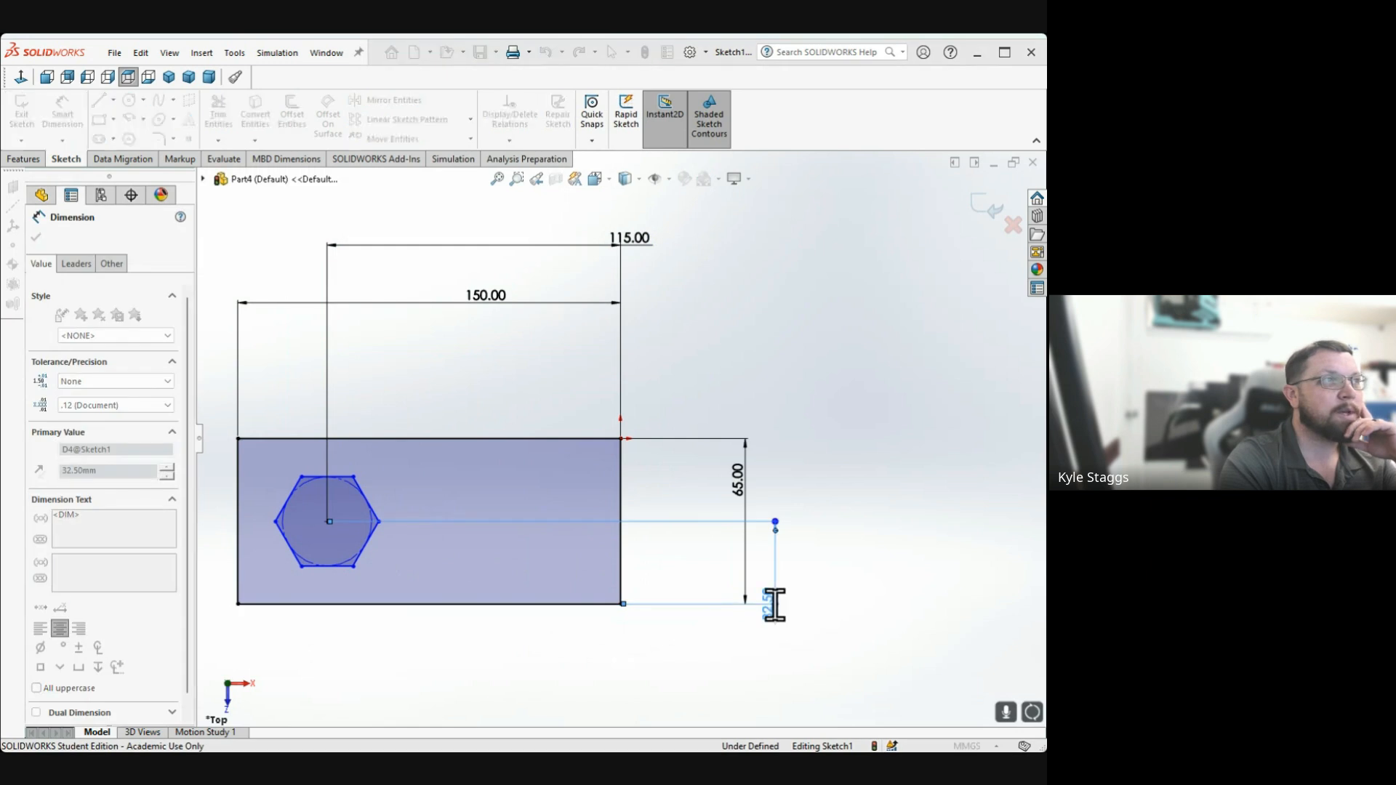
Dimension the hexagon's upper horizontal edge as 22.5 mm
left_click(307, 474)
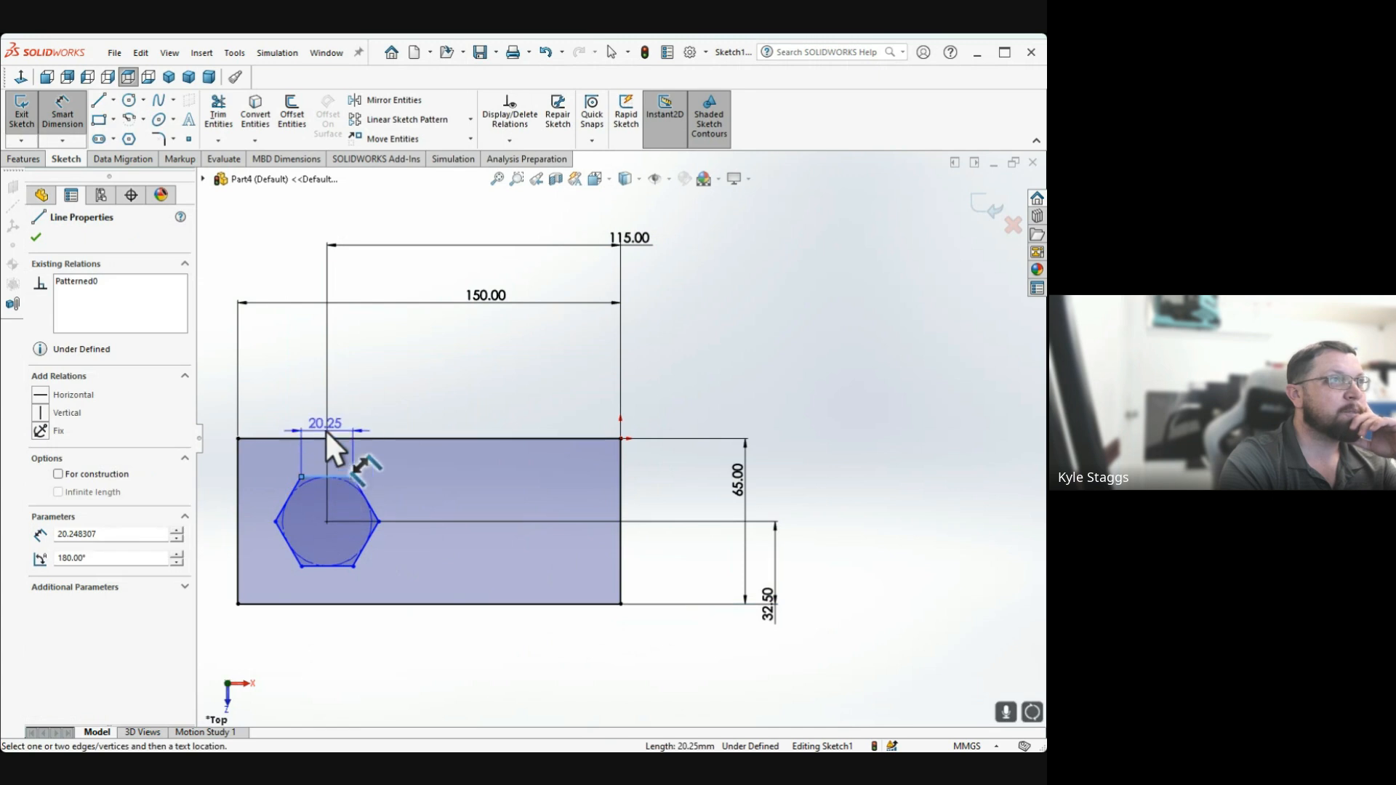
left_click(325, 402)
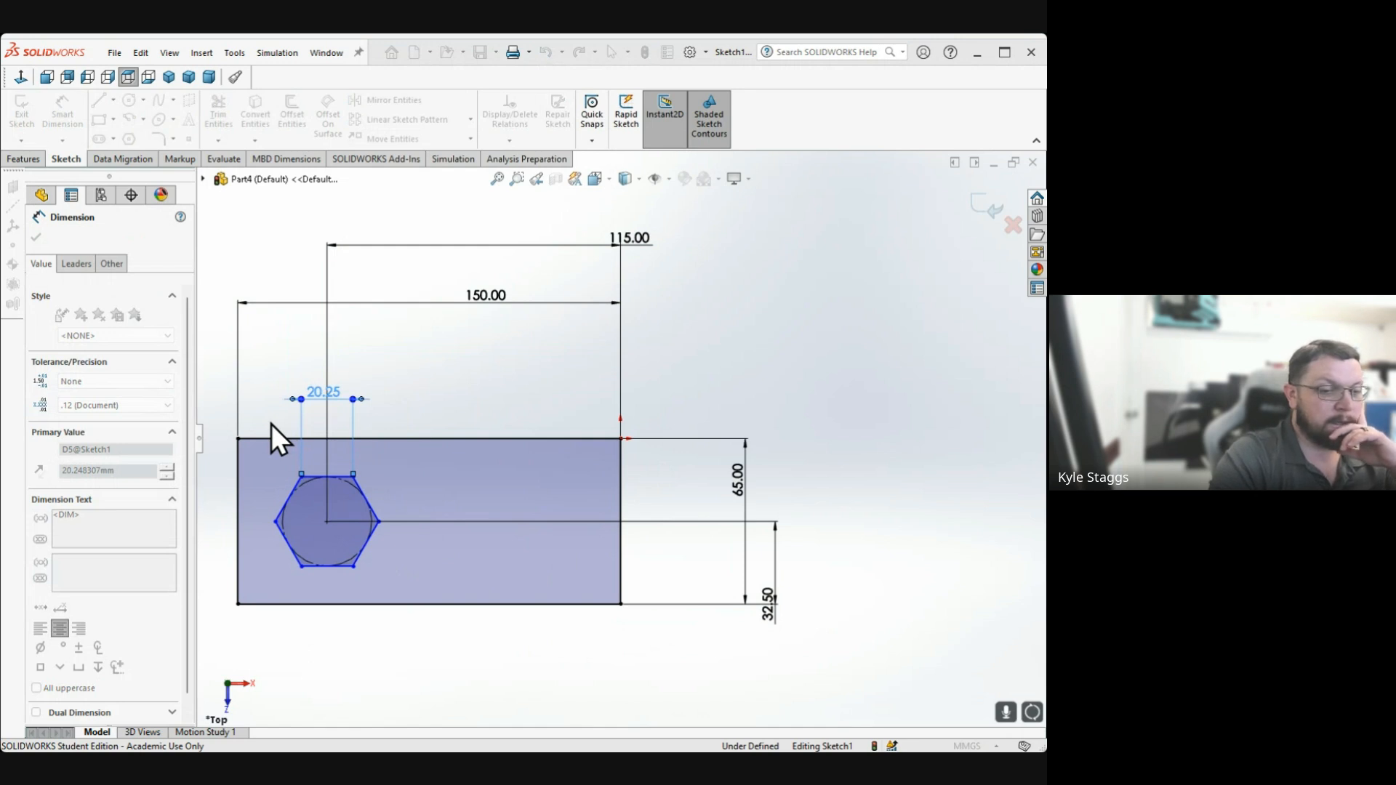
key("Return")
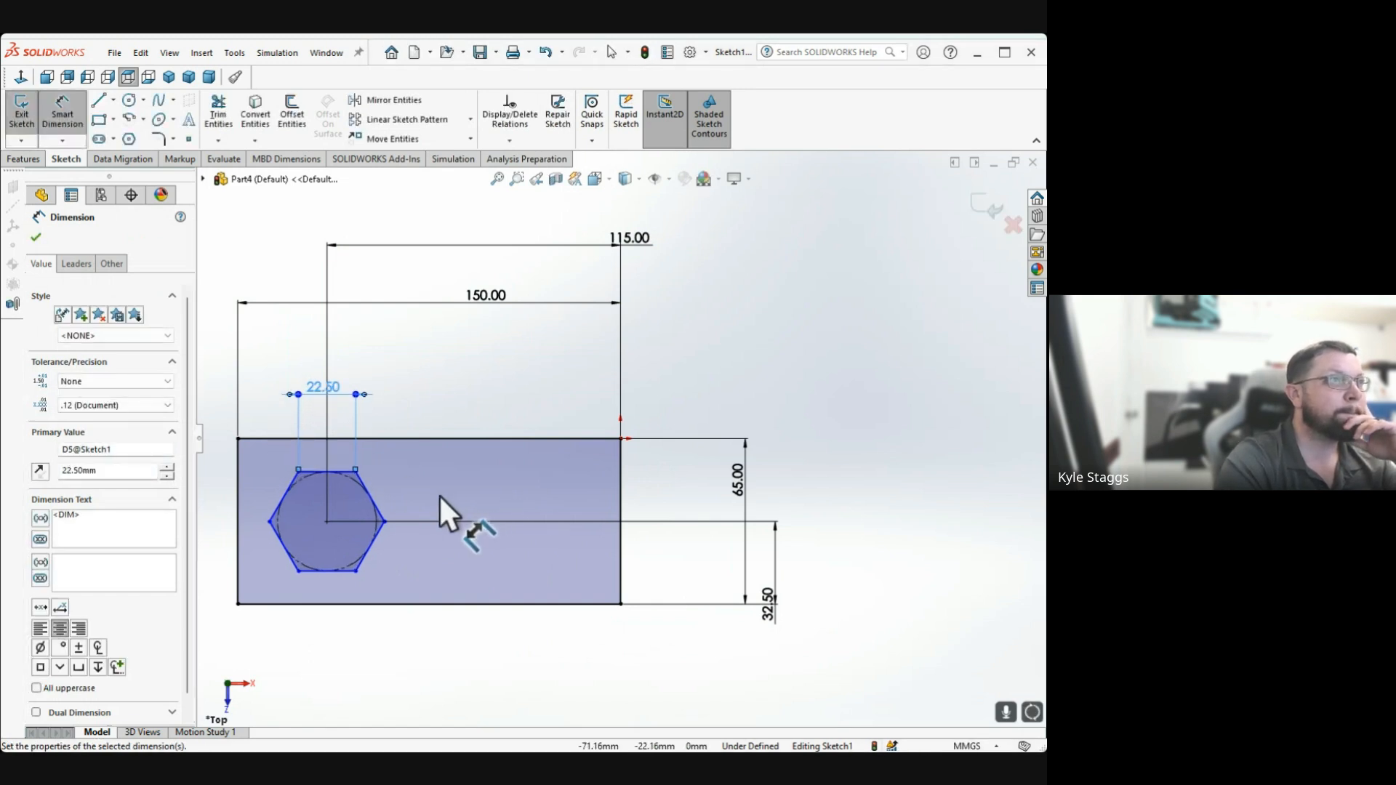
left_click(462, 381)
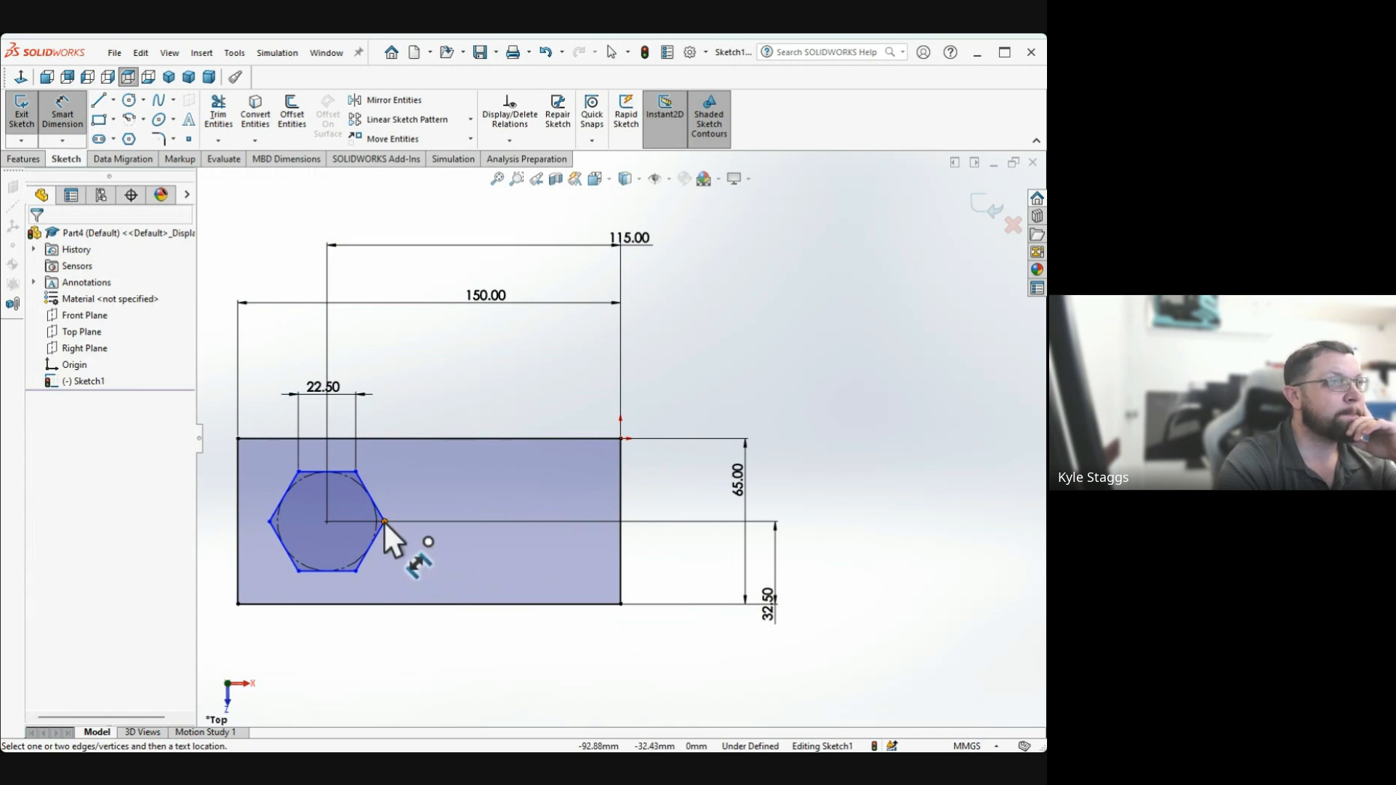
Try to dimension the distance between the hexagon's upper-right vertex and its centre
left_click(354, 471)
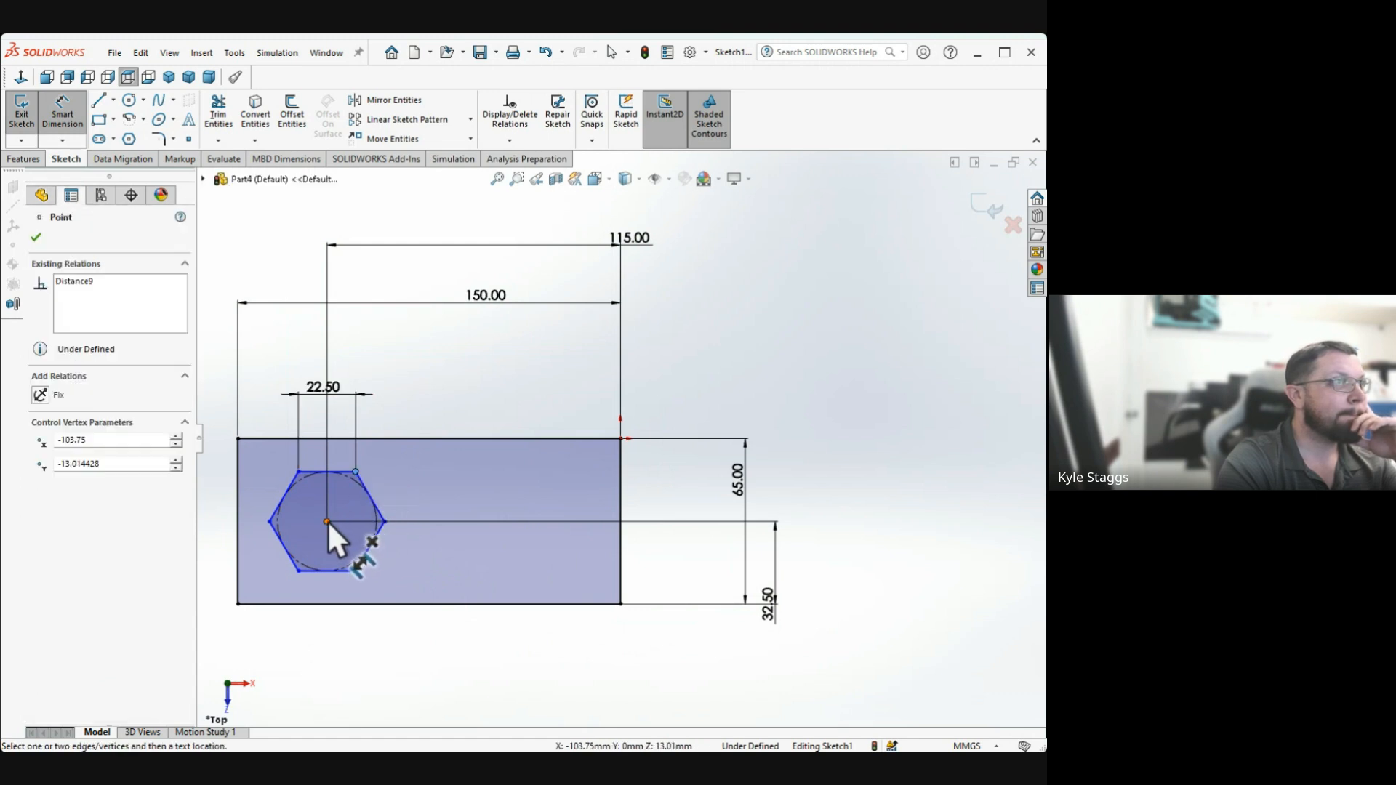
left_click(280, 496)
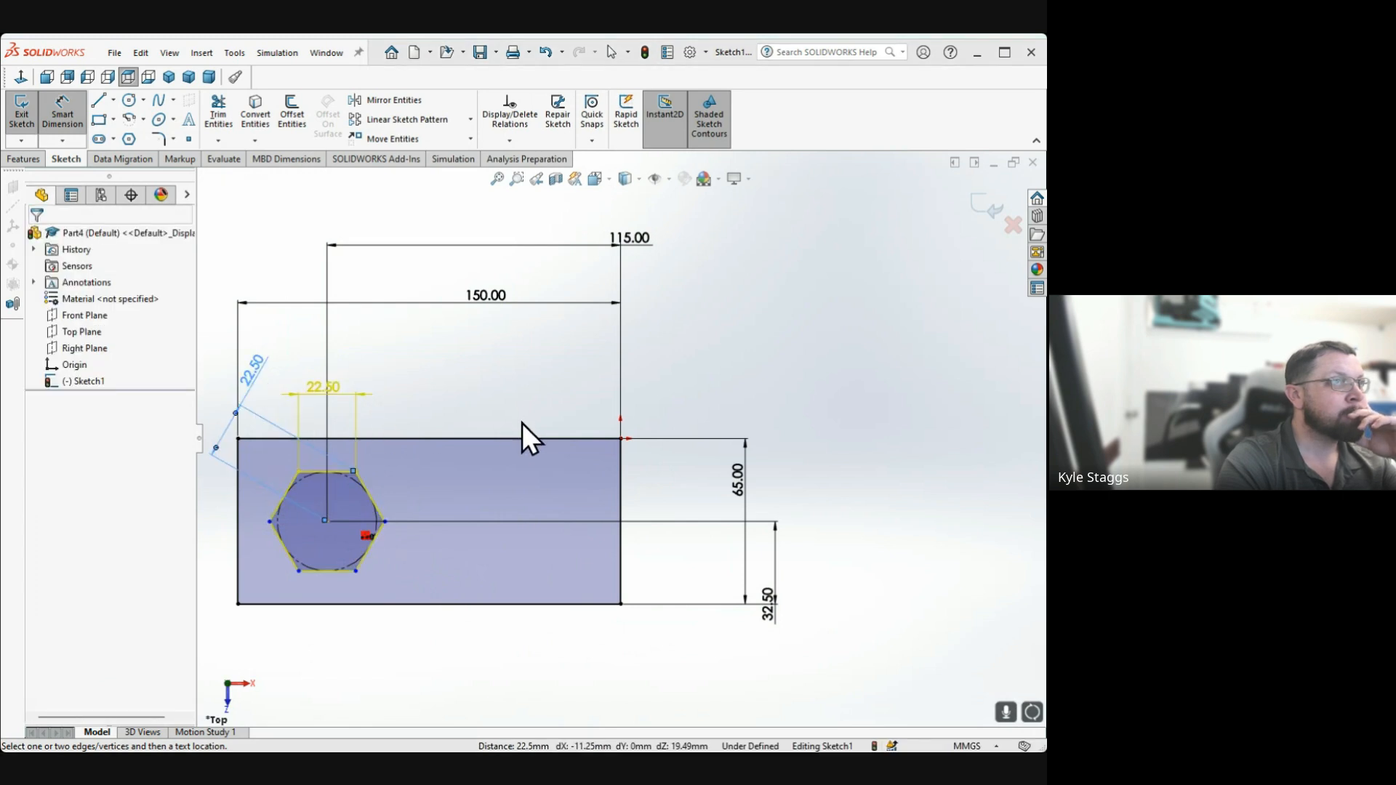
key("Escape")
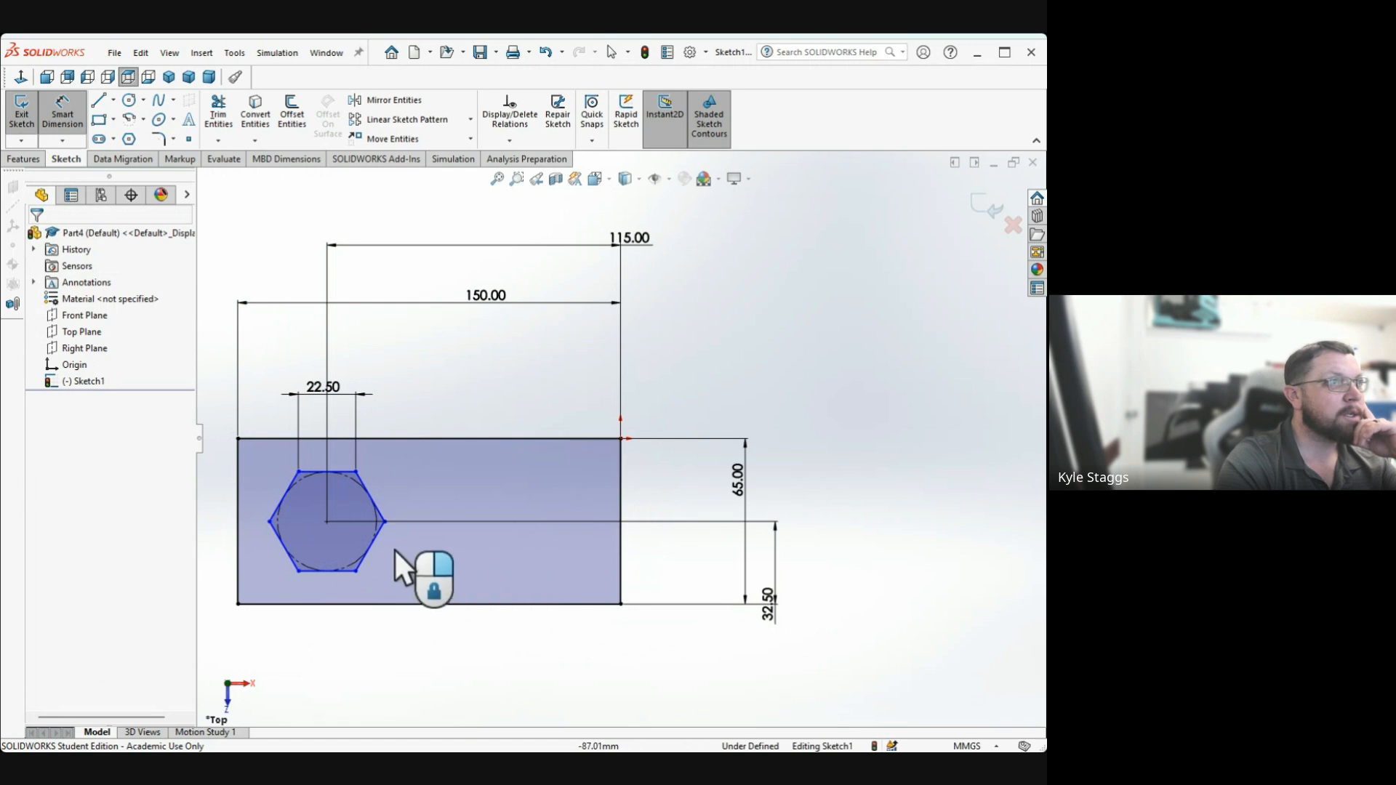
Dimension the vertical distance between the hexagon's lower-left vertex and its leftmost vertex
left_click(300, 572)
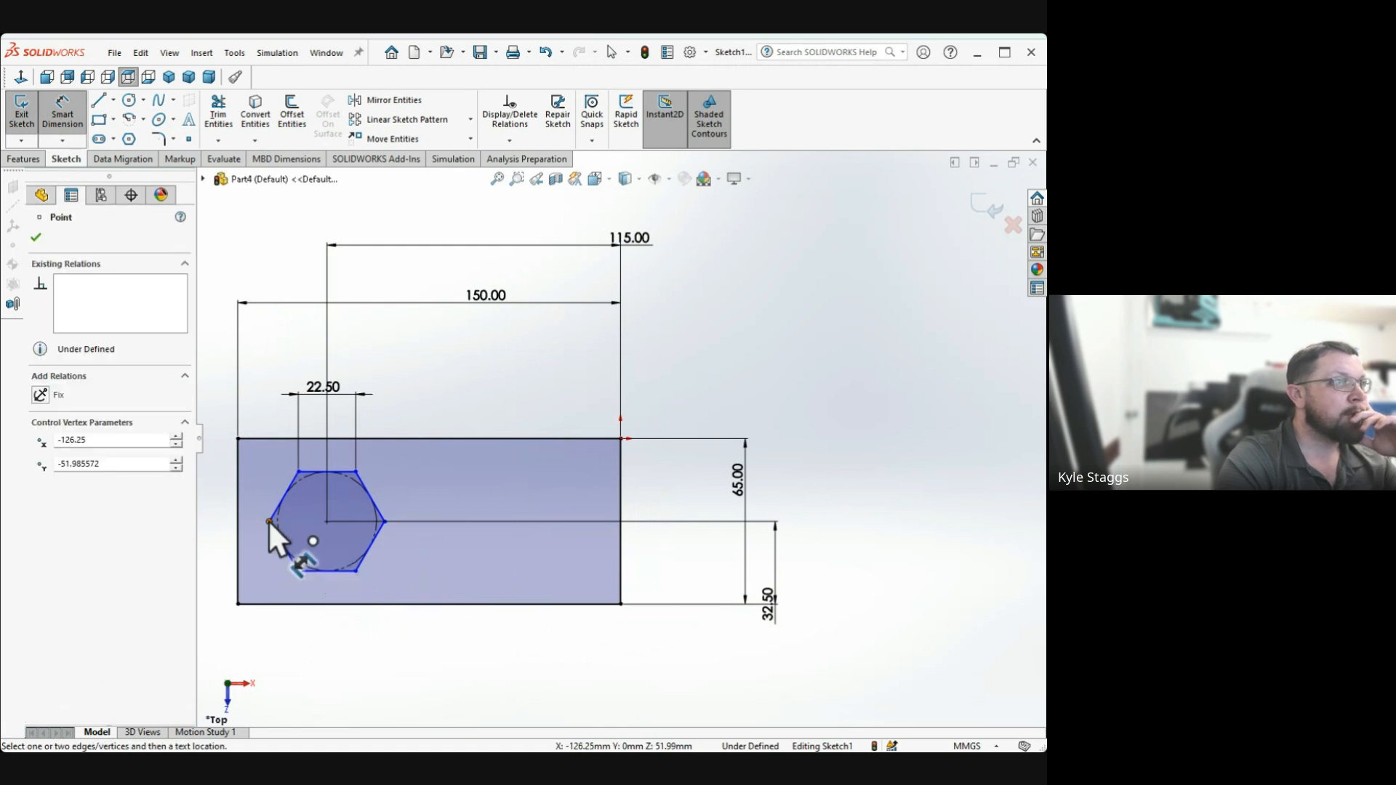
left_click(325, 522)
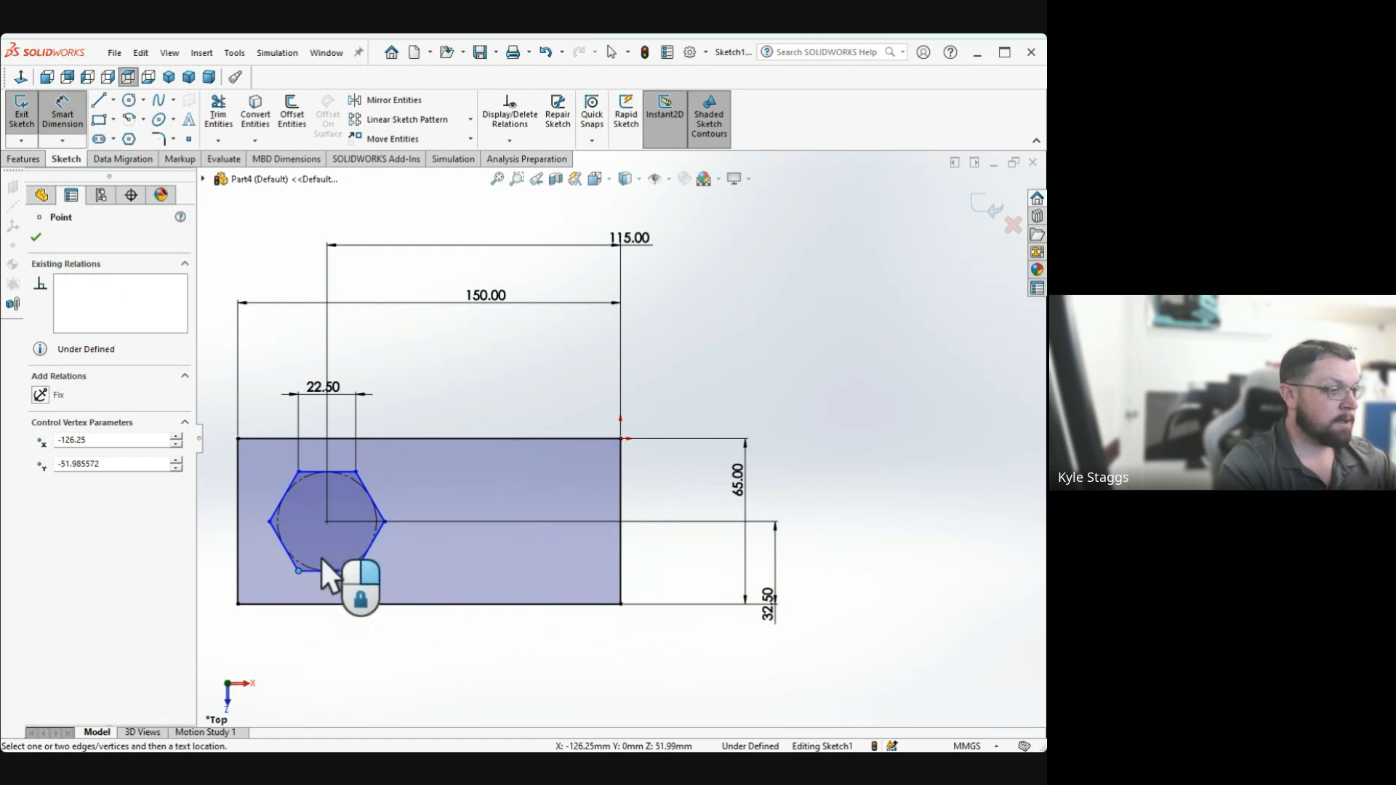
key("Tab")
key("Tab")
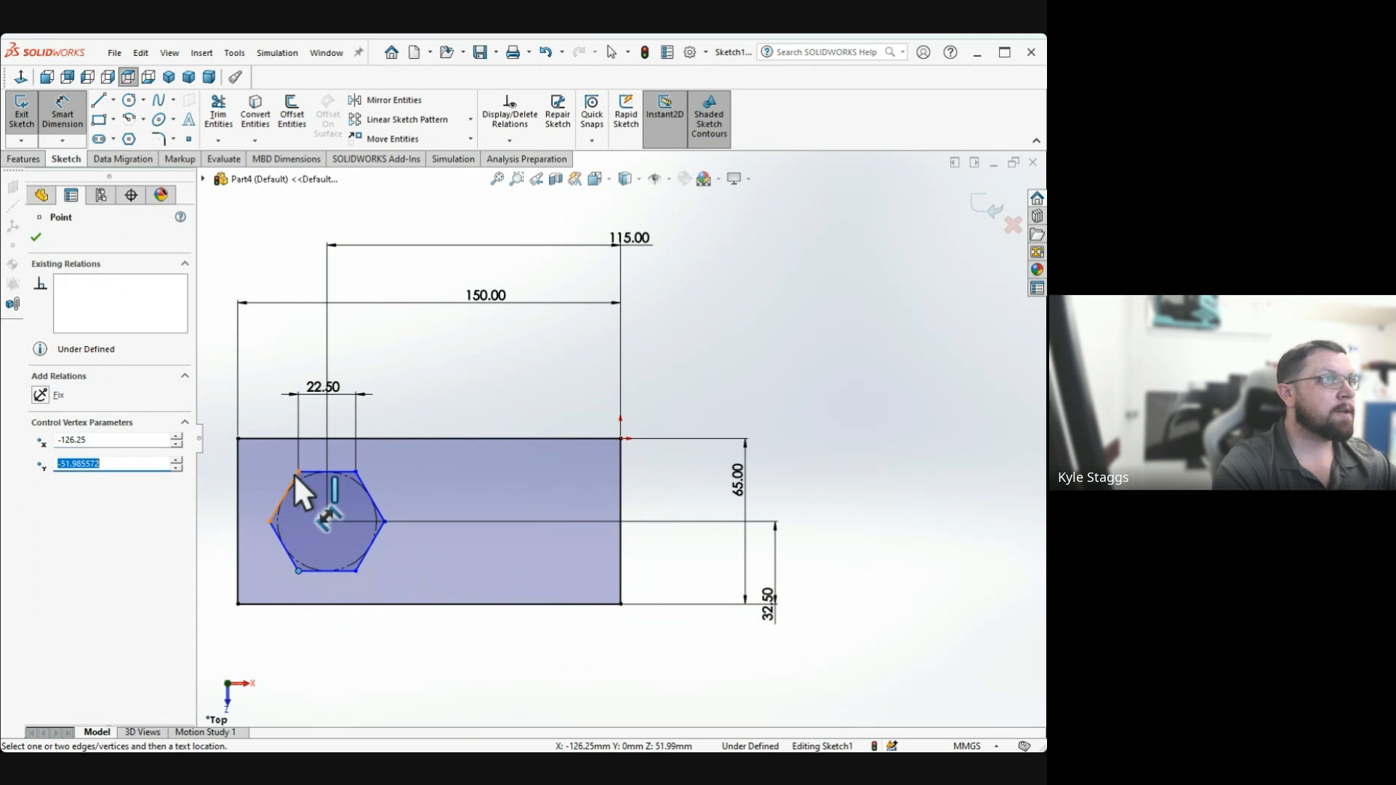
left_click(268, 520)
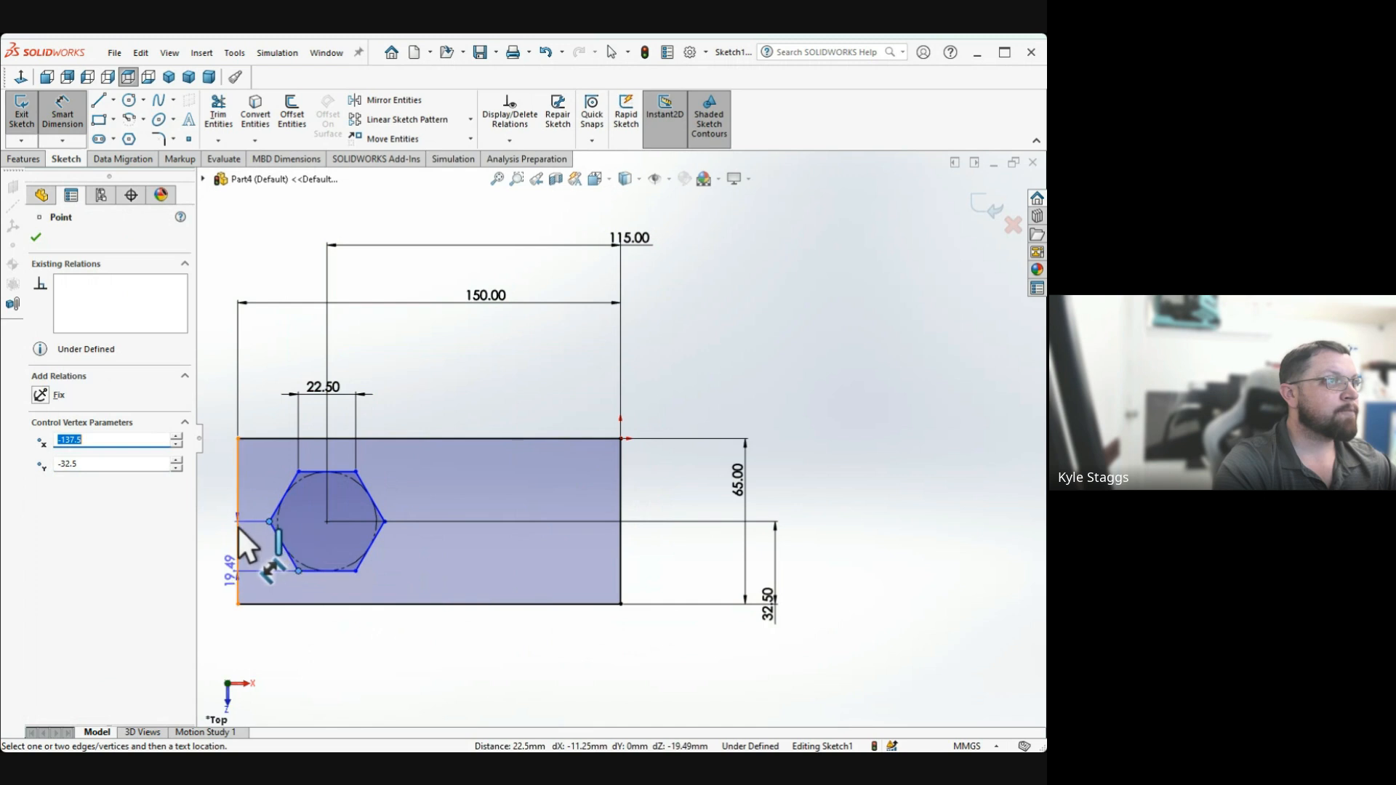
left_click(238, 526)
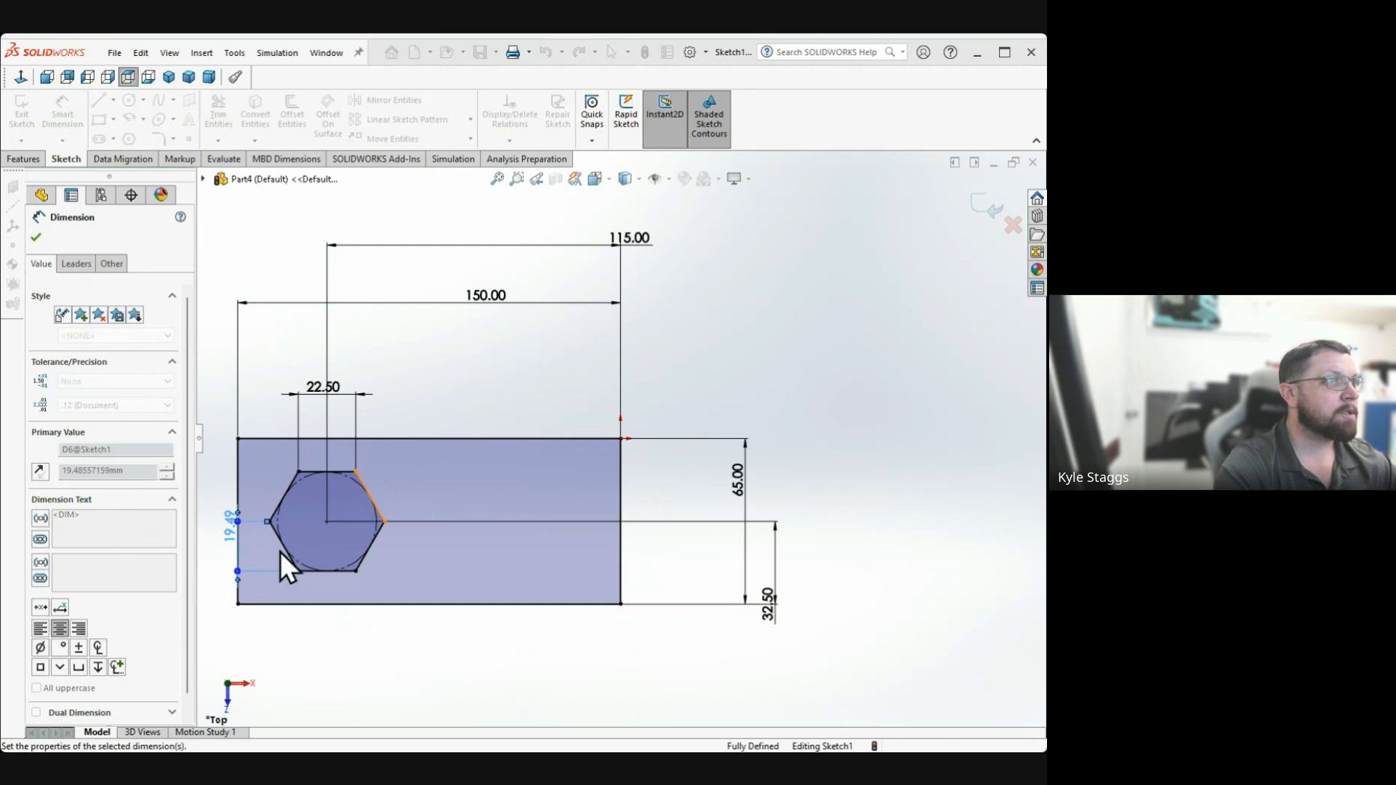
Try a value of 20 mm for the vertical dimension between the hexagon's two left vertices, and undo it
left_click(231, 528)
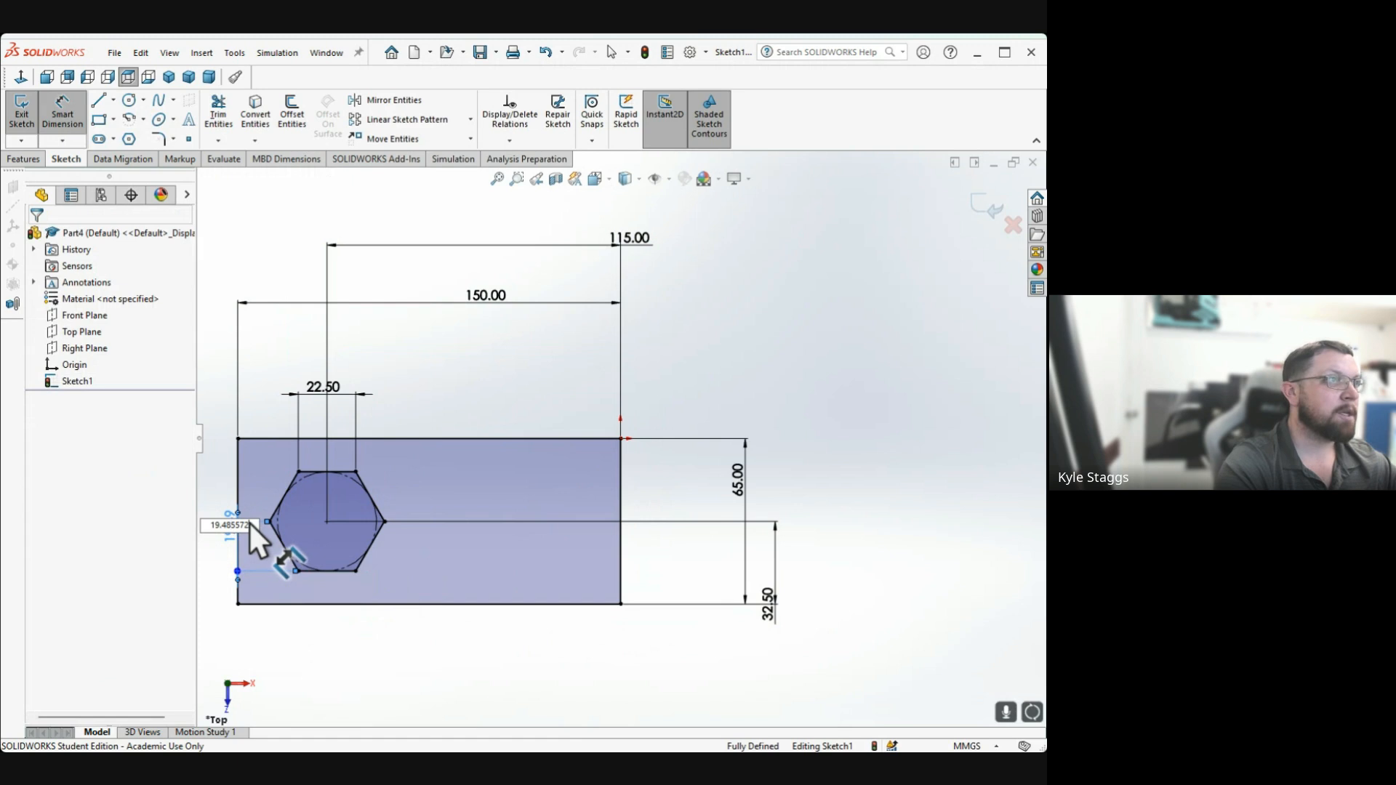
double_click(207, 526)
type("20")
key("Return")
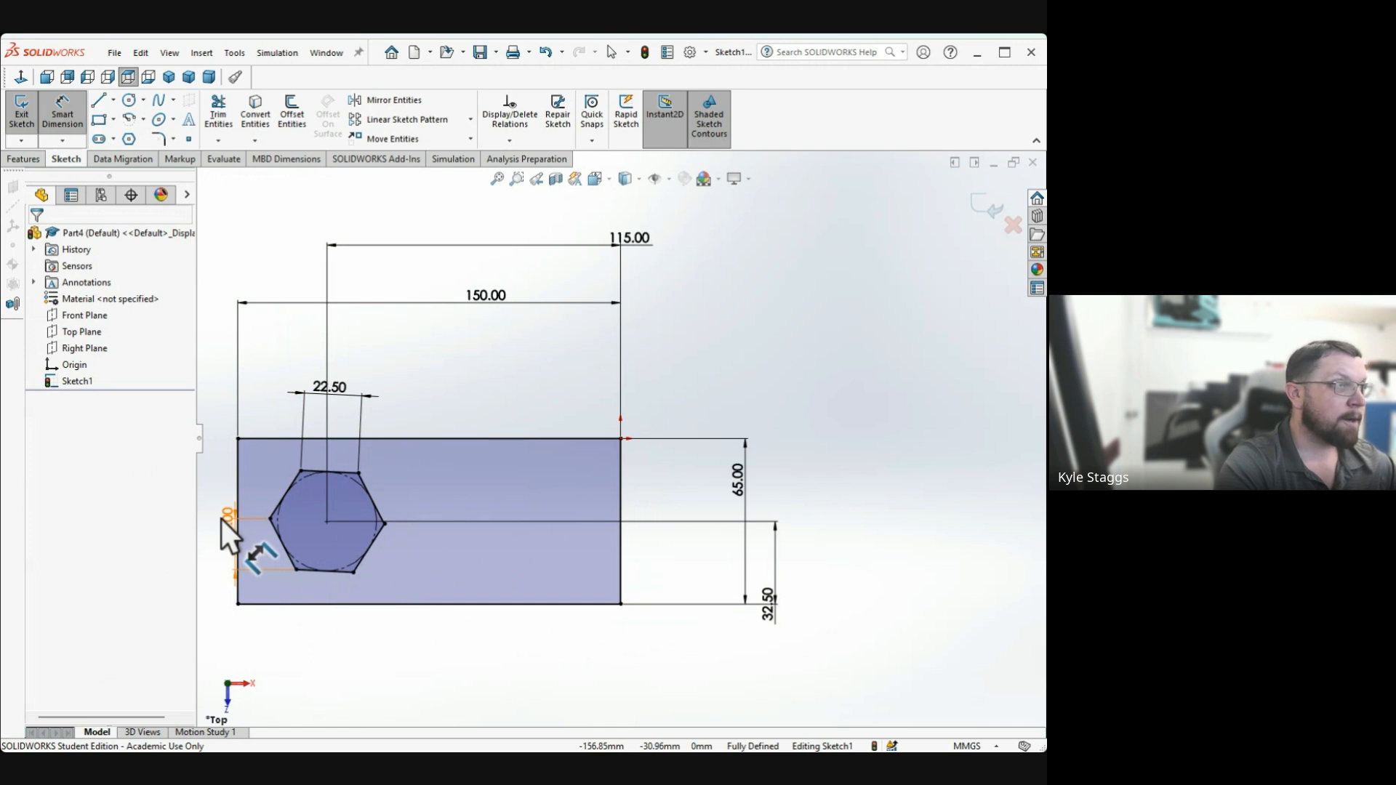
key("ctrl+z")
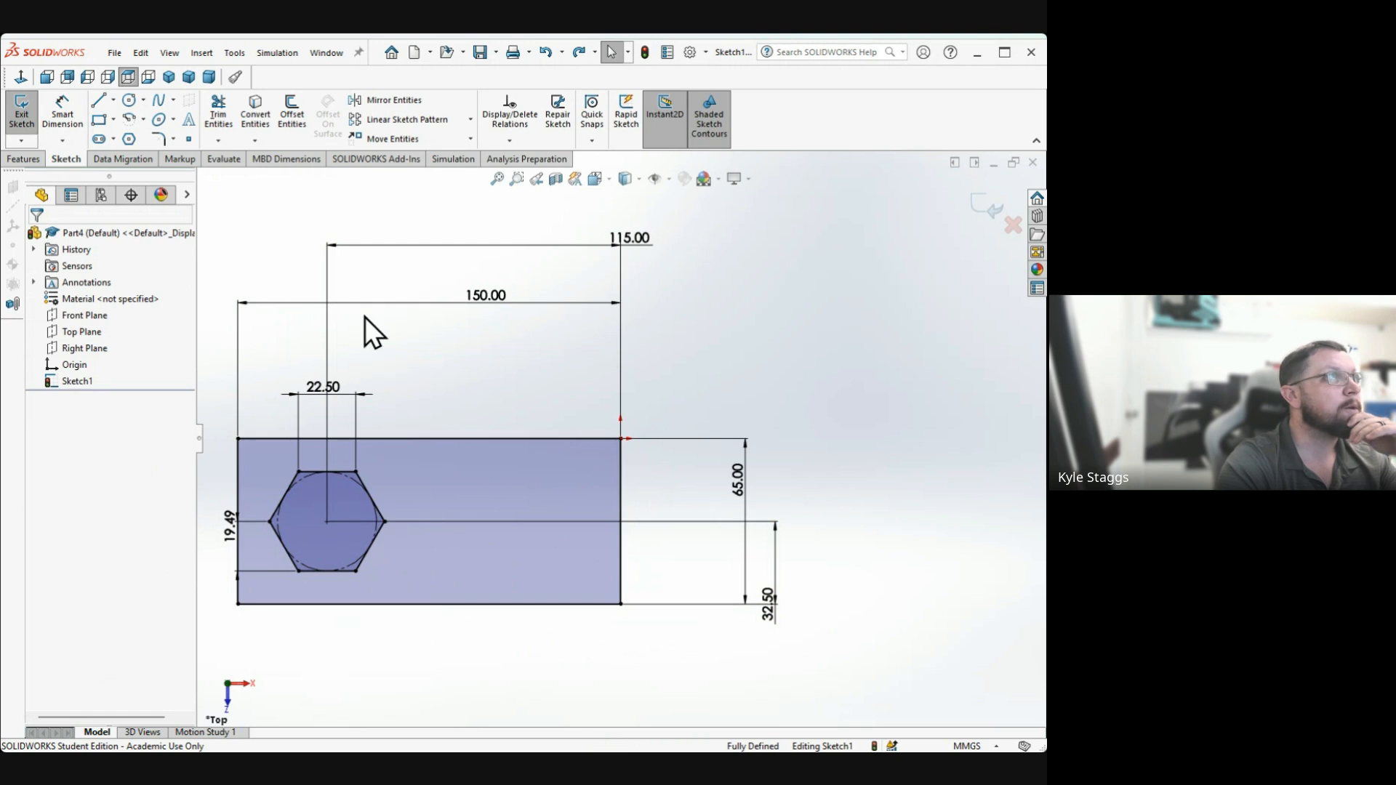
Extrude the hexagon region and the surrounding rectangle region together 20 mm into a solid block
left_click(20, 159)
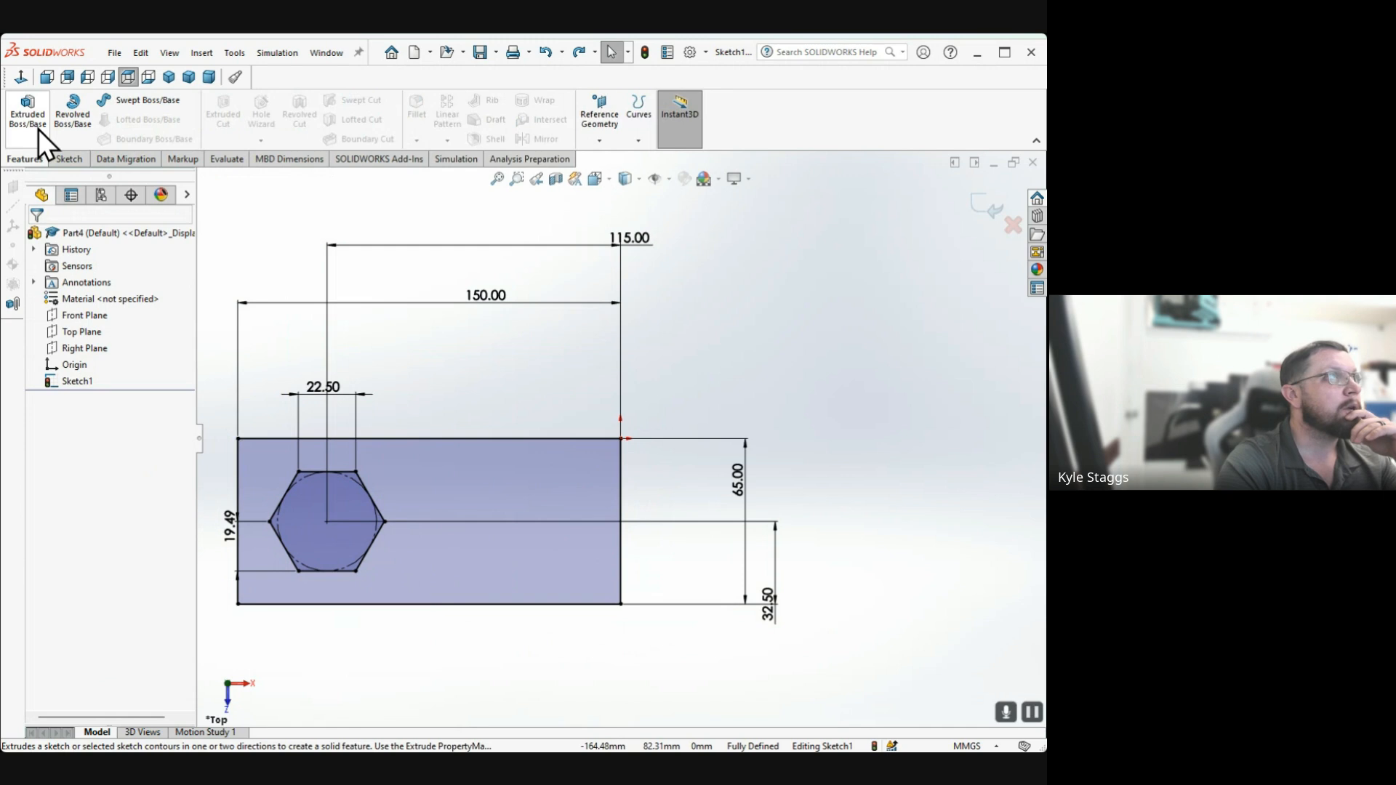
left_click(38, 129)
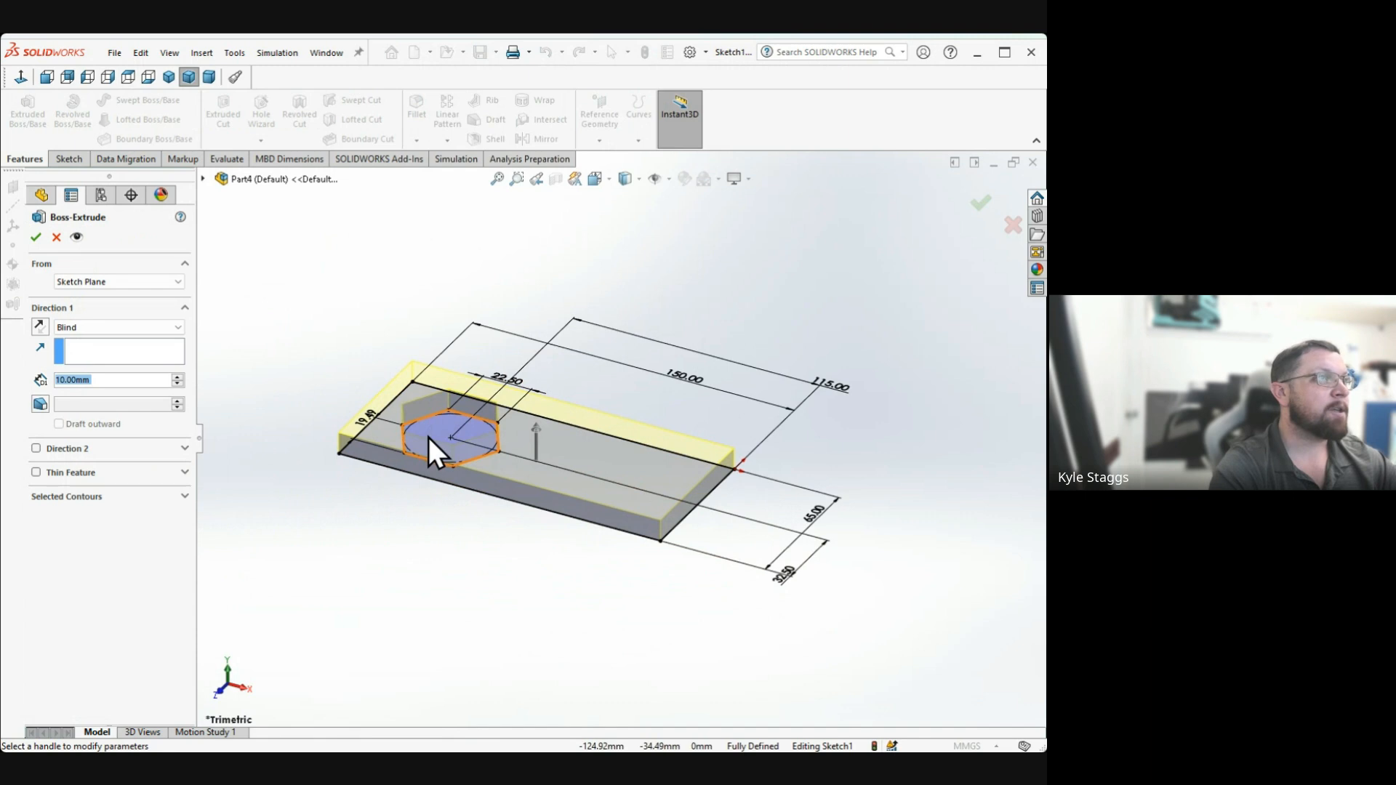
left_click(69, 496)
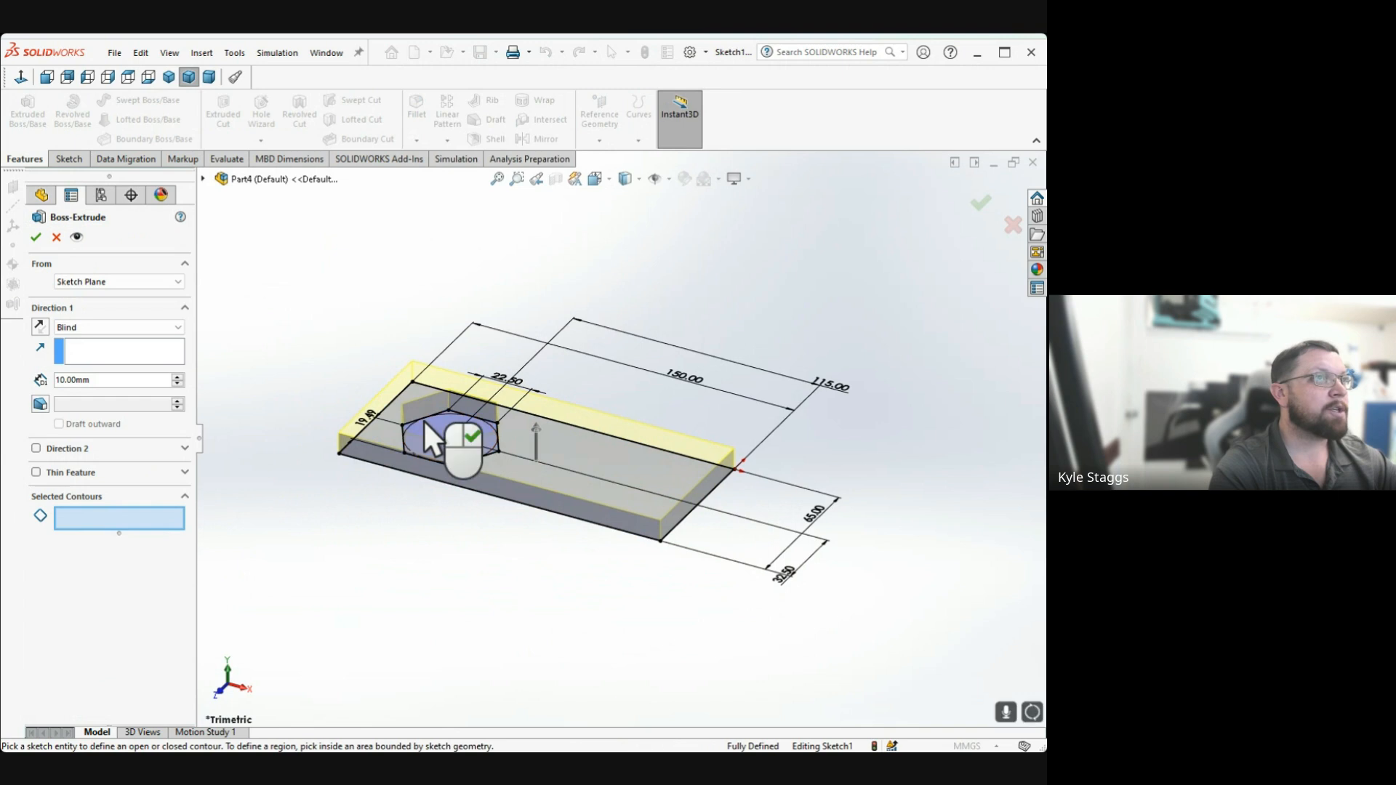
scroll(405, 425, "down", 2)
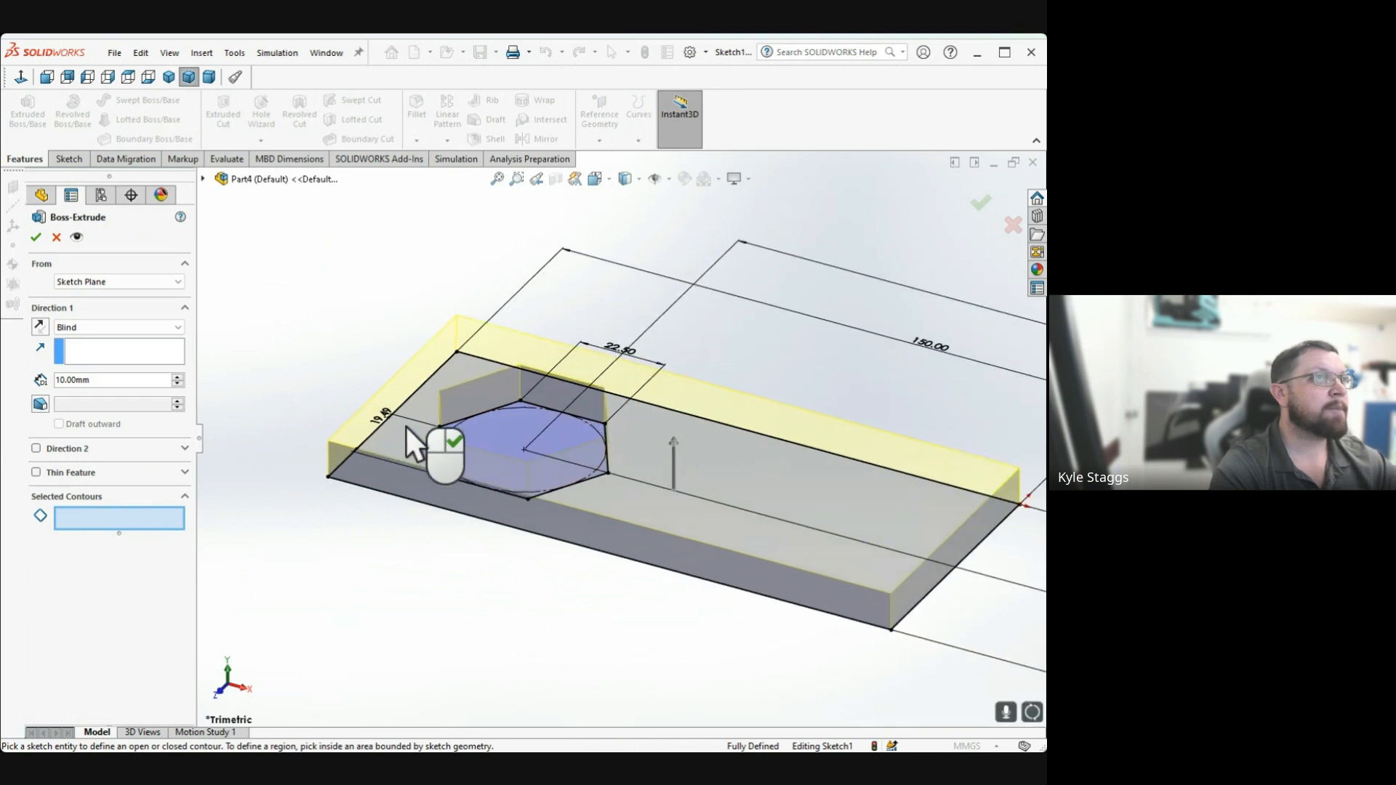
mouse_move(534, 357)
middle_mouse_down()
mouse_move(492, 536)
mouse_move(490, 381)
middle_mouse_up()
left_click(490, 382)
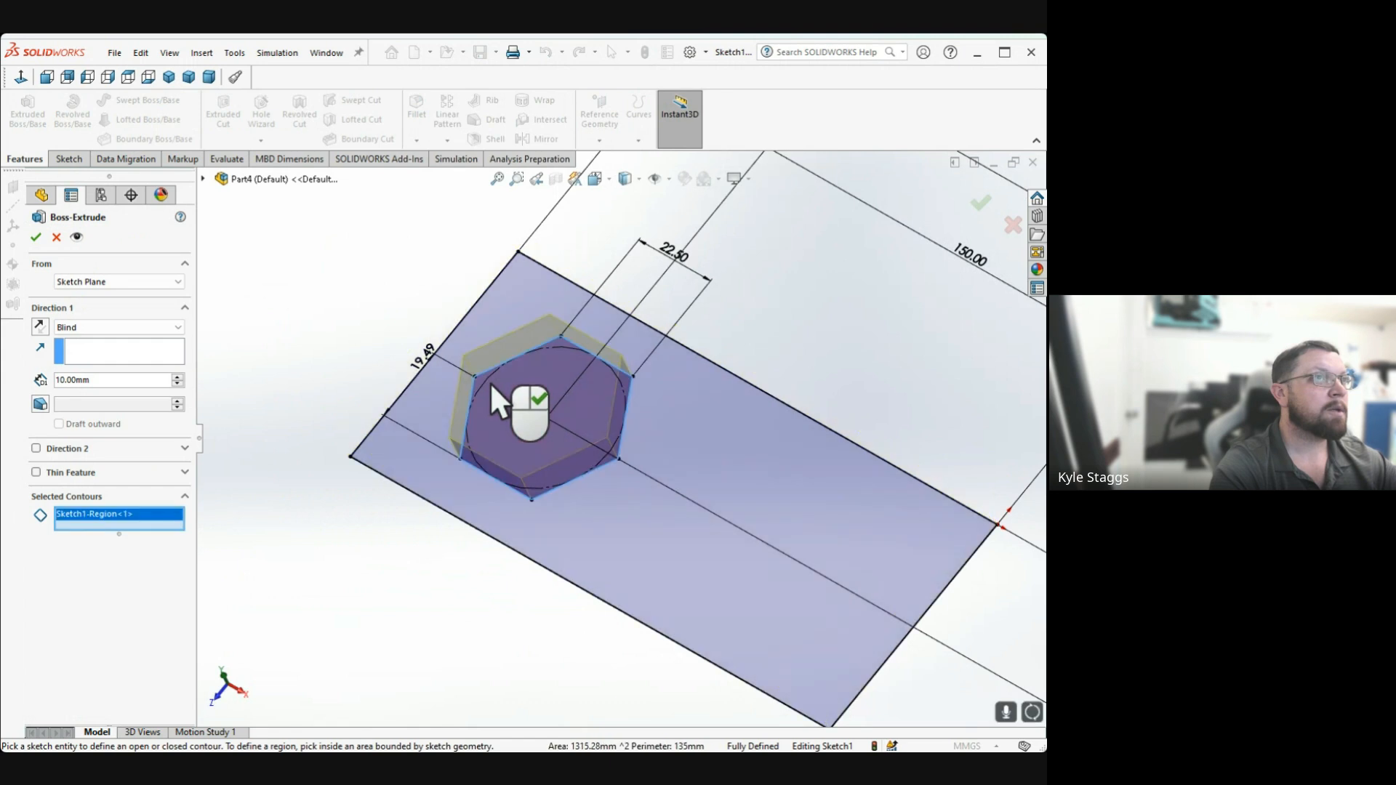
left_click(400, 440)
middle_click_drag(367, 538, 386, 512)
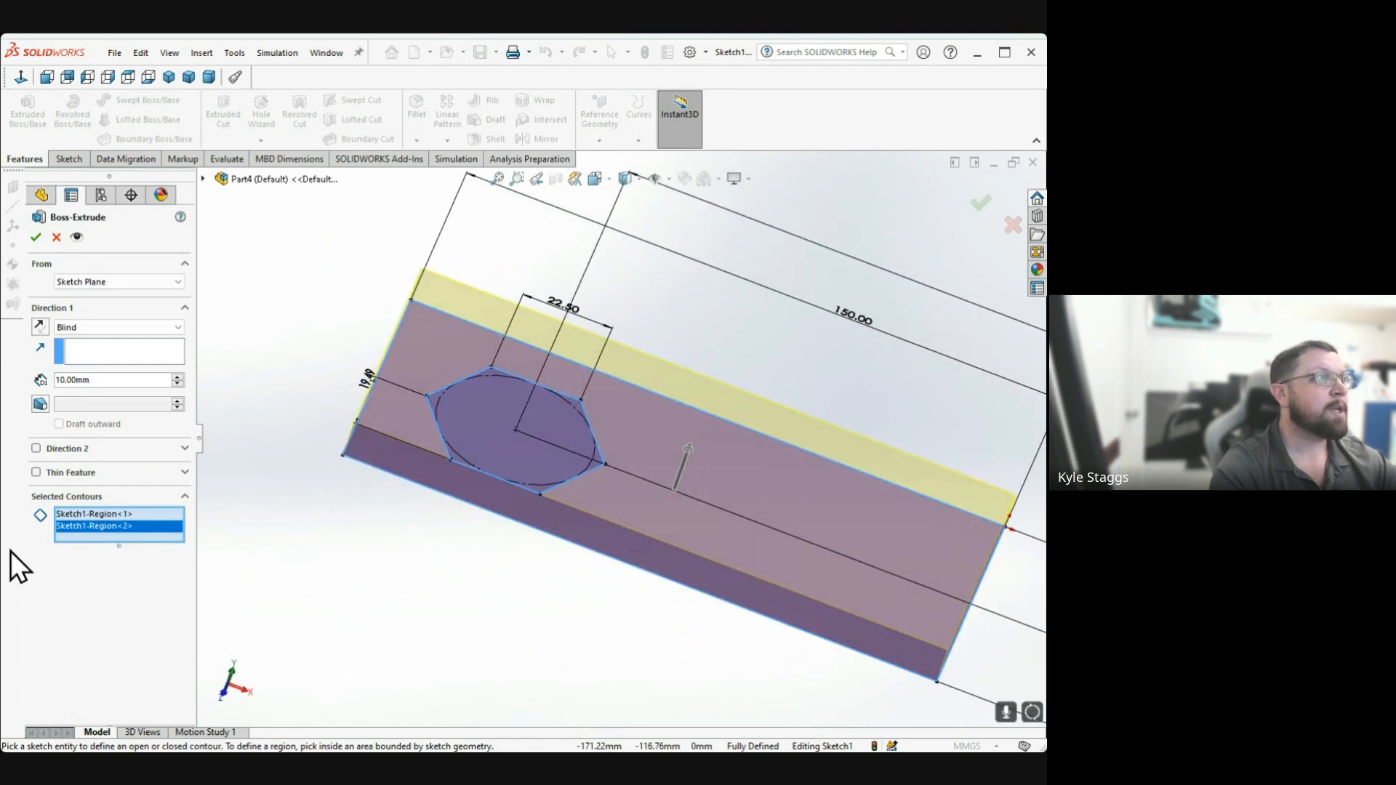
double_click(64, 380)
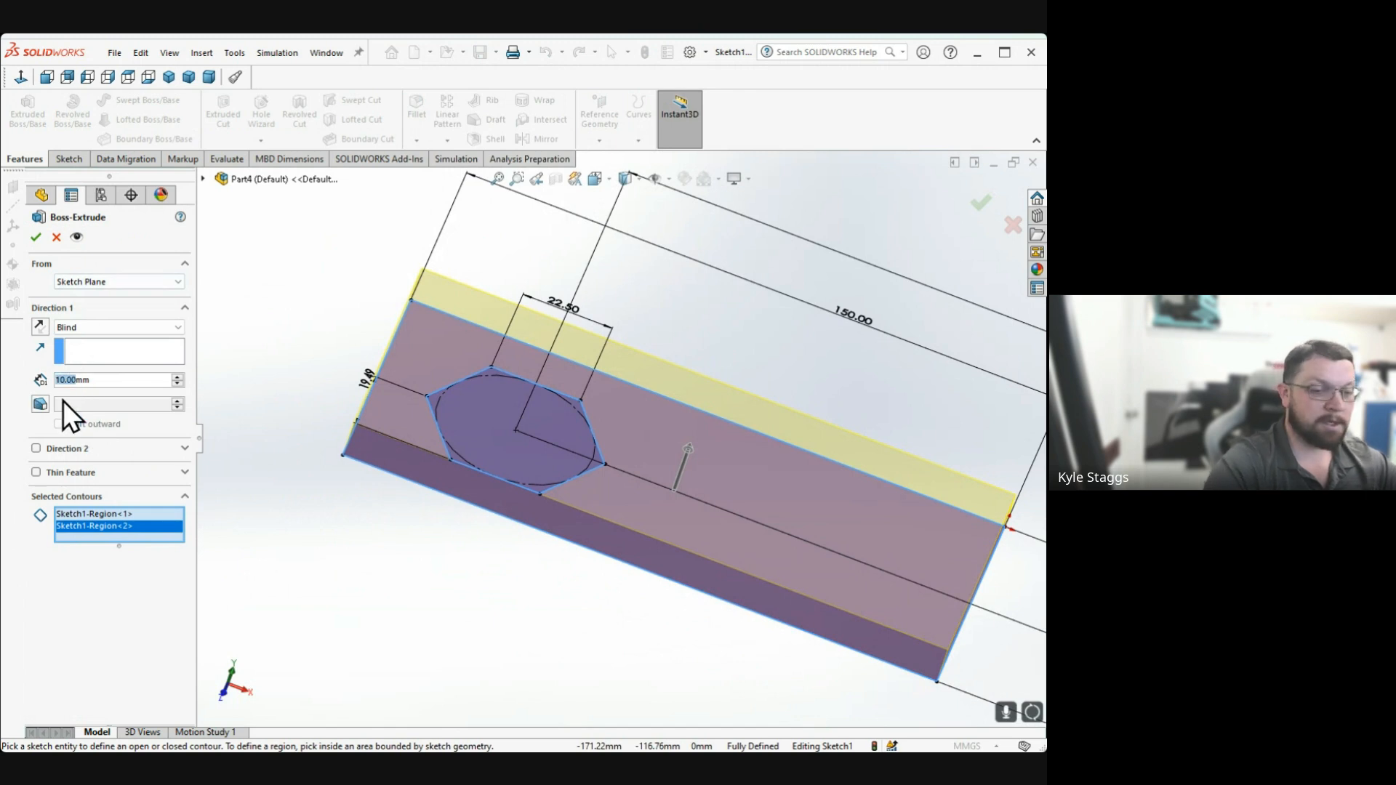
type("20")
key("Return")
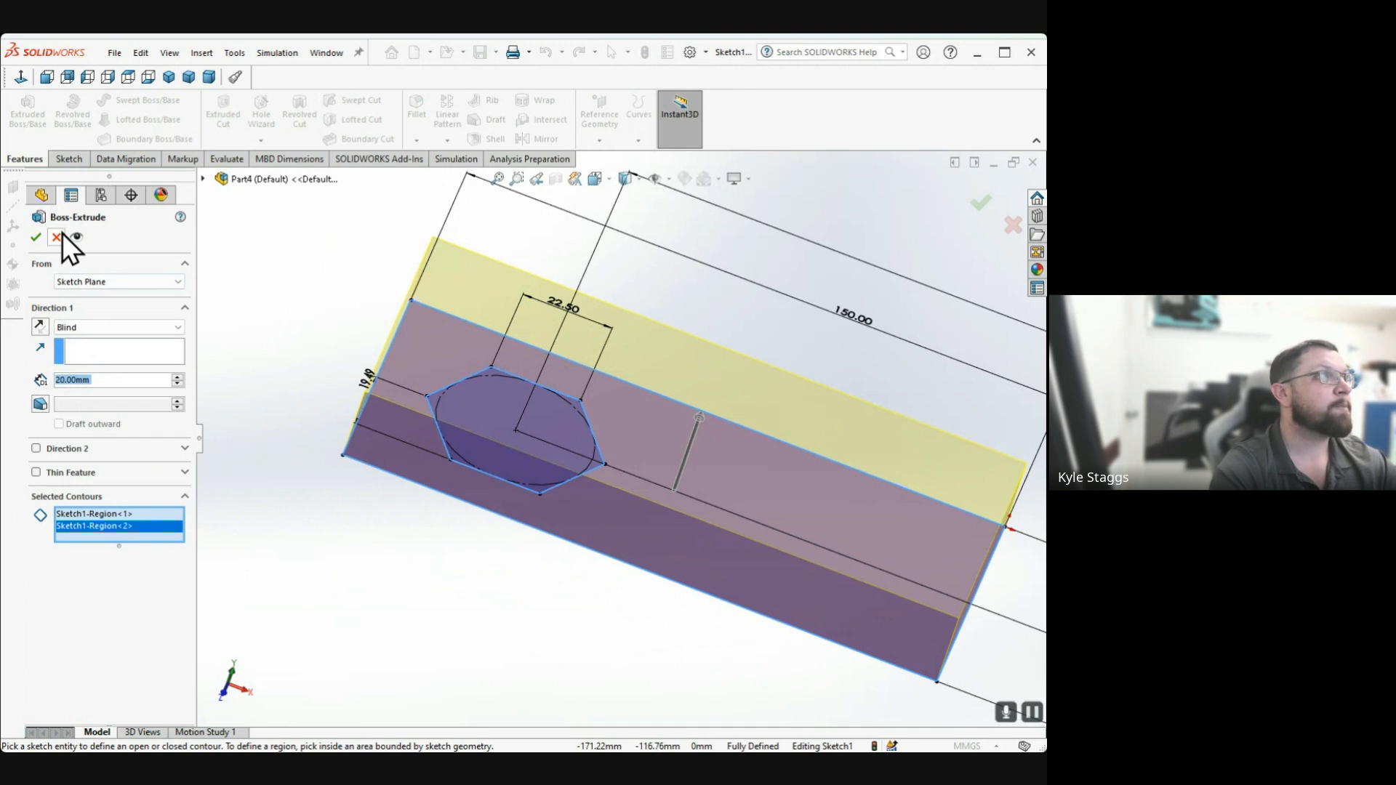
left_click(34, 238)
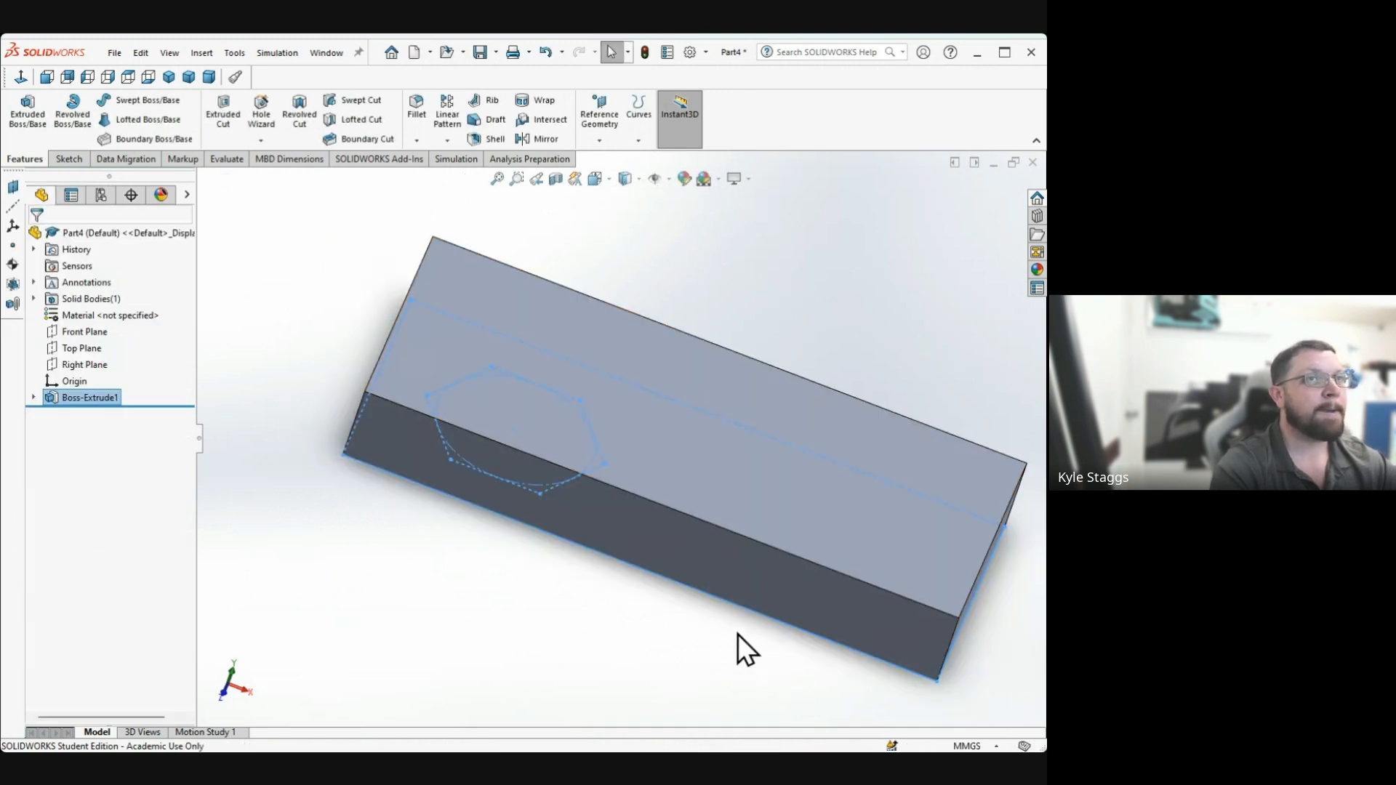
Begin an extruded cut on the block, reusing the existing sketch under its boss extrusion as the profile
mouse_move(738, 634)
middle_mouse_down()
mouse_move(691, 458)
mouse_move(757, 315)
mouse_move(720, 624)
mouse_move(726, 368)
mouse_move(720, 381)
middle_mouse_up()
middle_click_drag(522, 506, 548, 579)
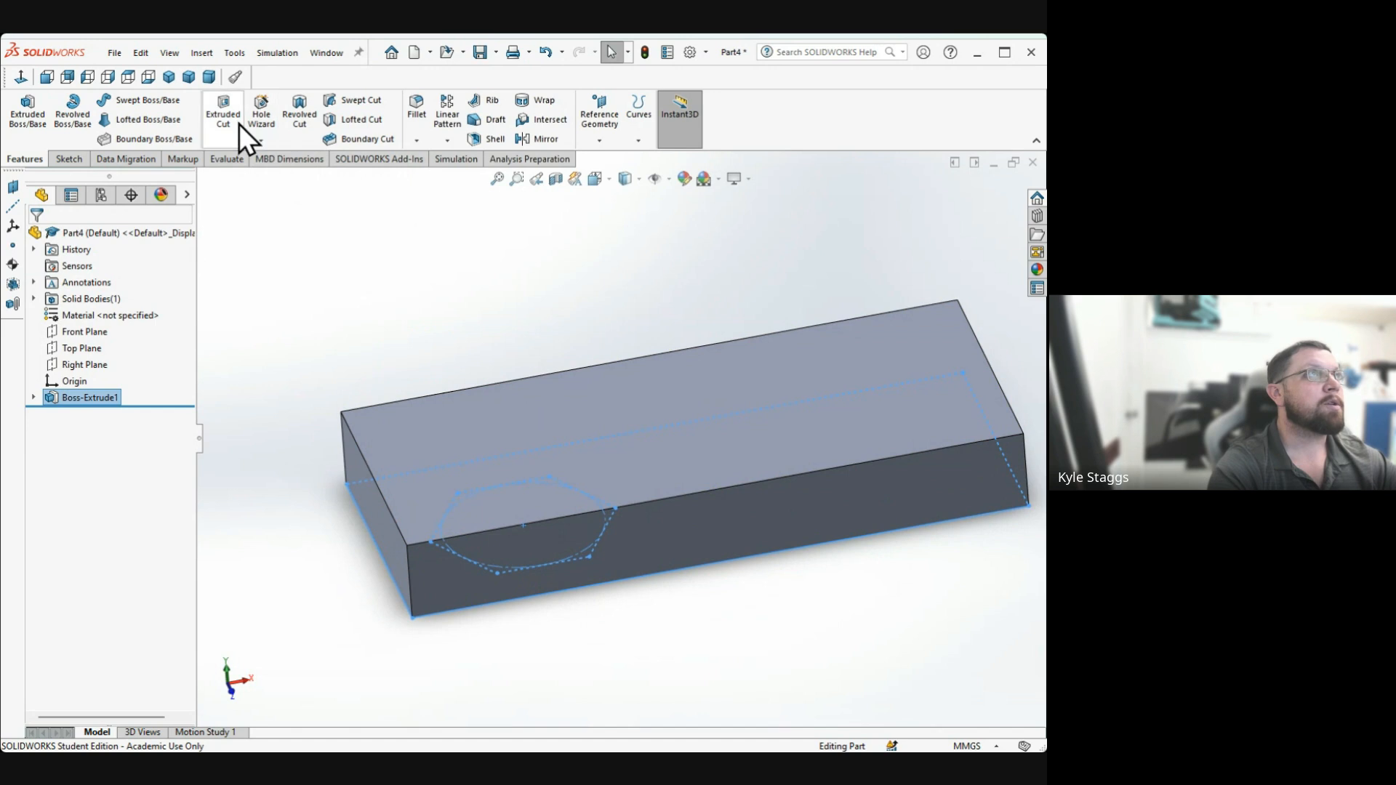
left_click(221, 116)
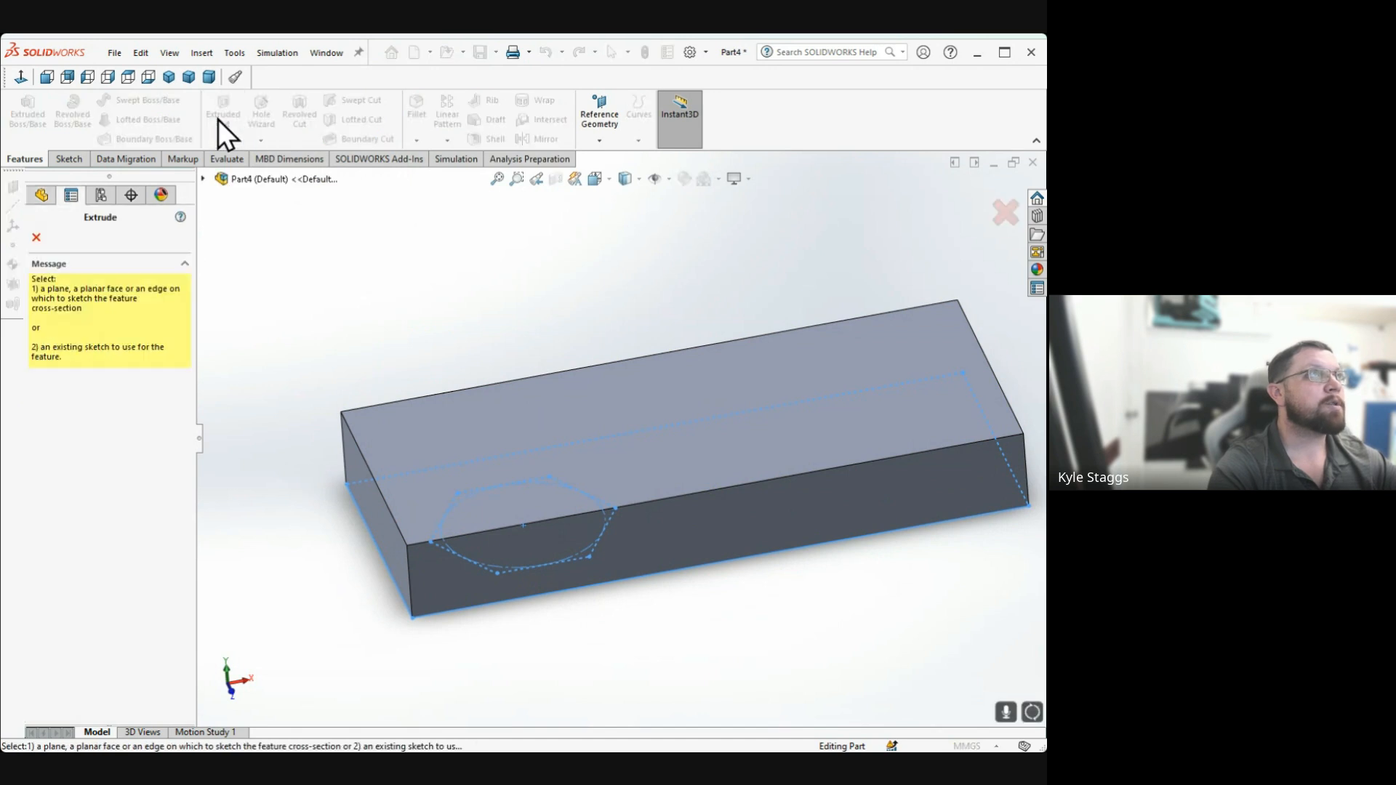
left_click(203, 178)
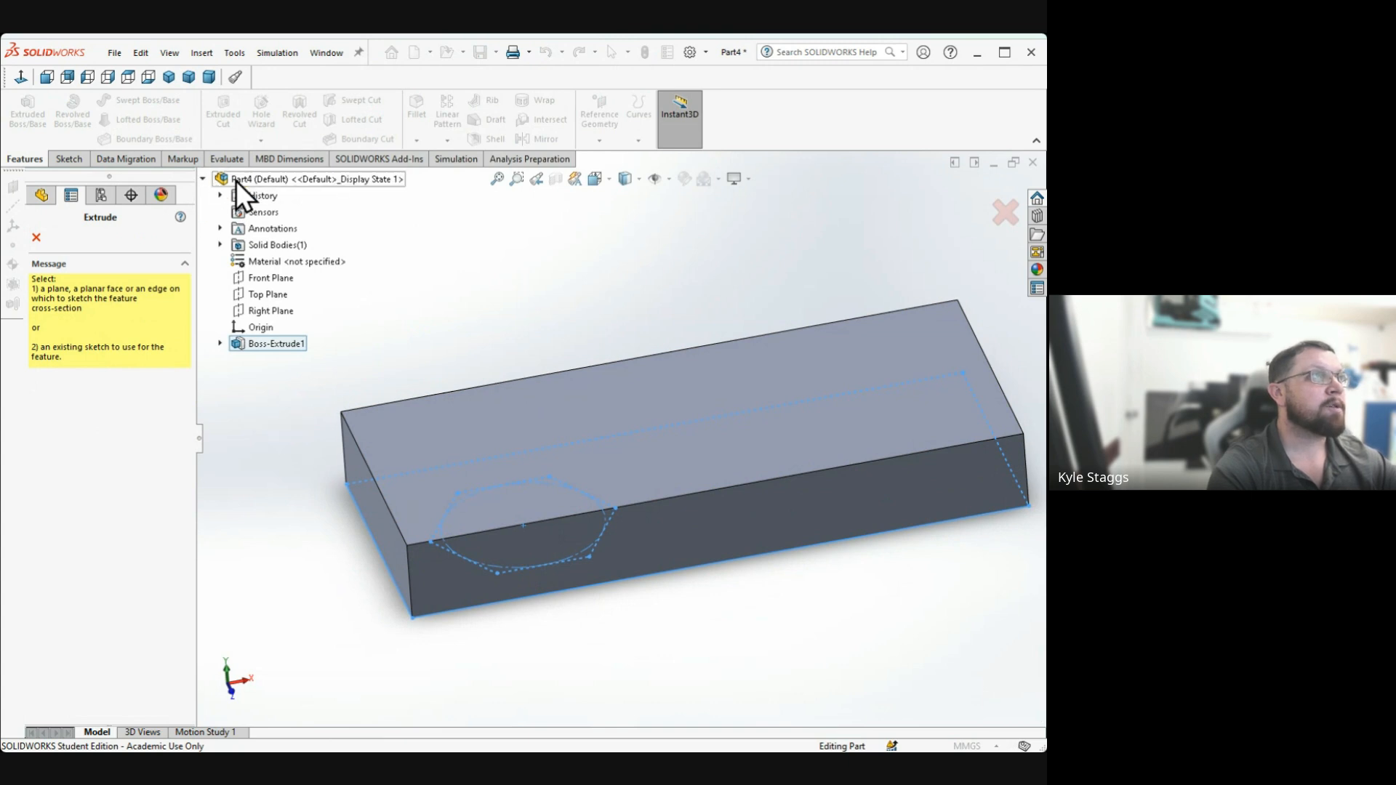
left_click(220, 343)
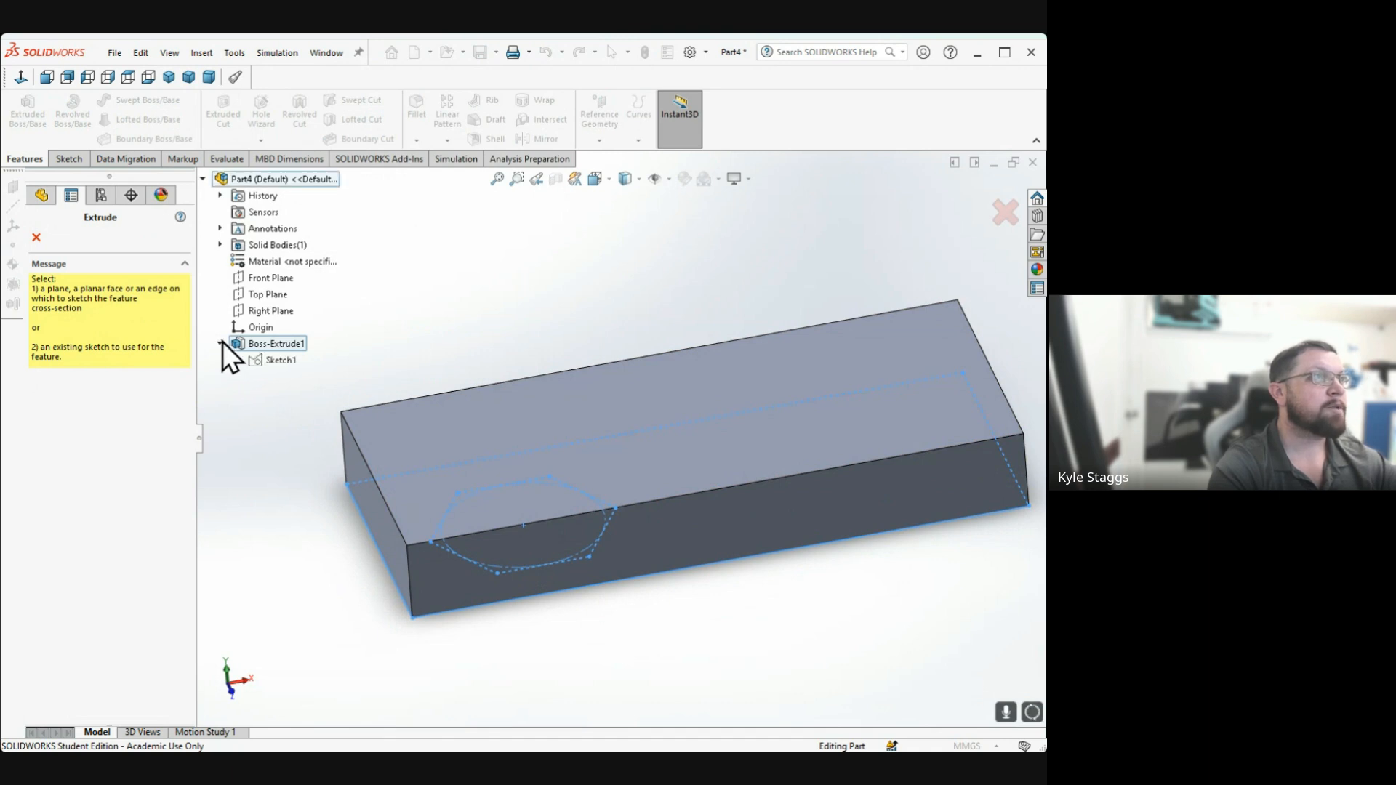
left_click(276, 361)
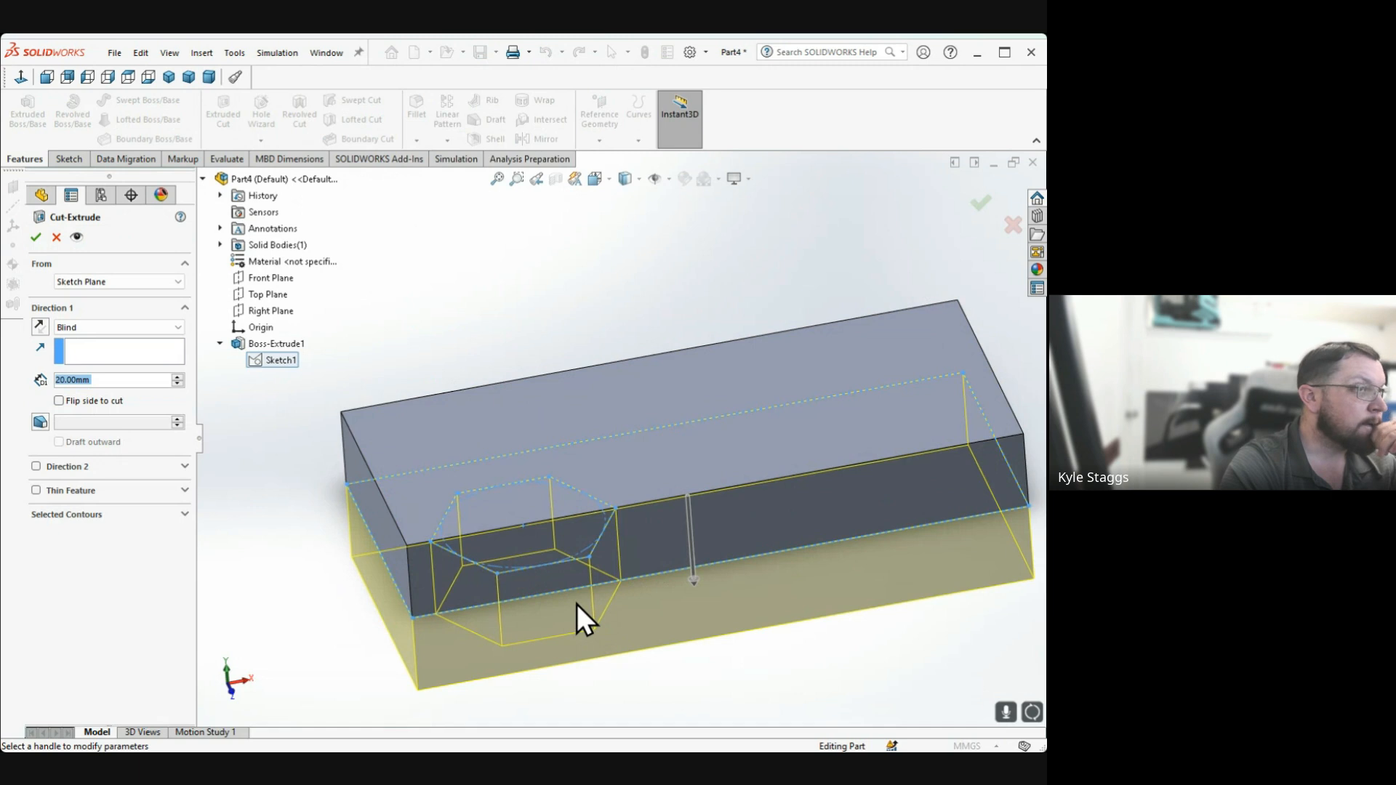
Replace the whole sketch in the cut's selected contours with only the hexagon region
middle_click_drag(577, 605, 566, 465)
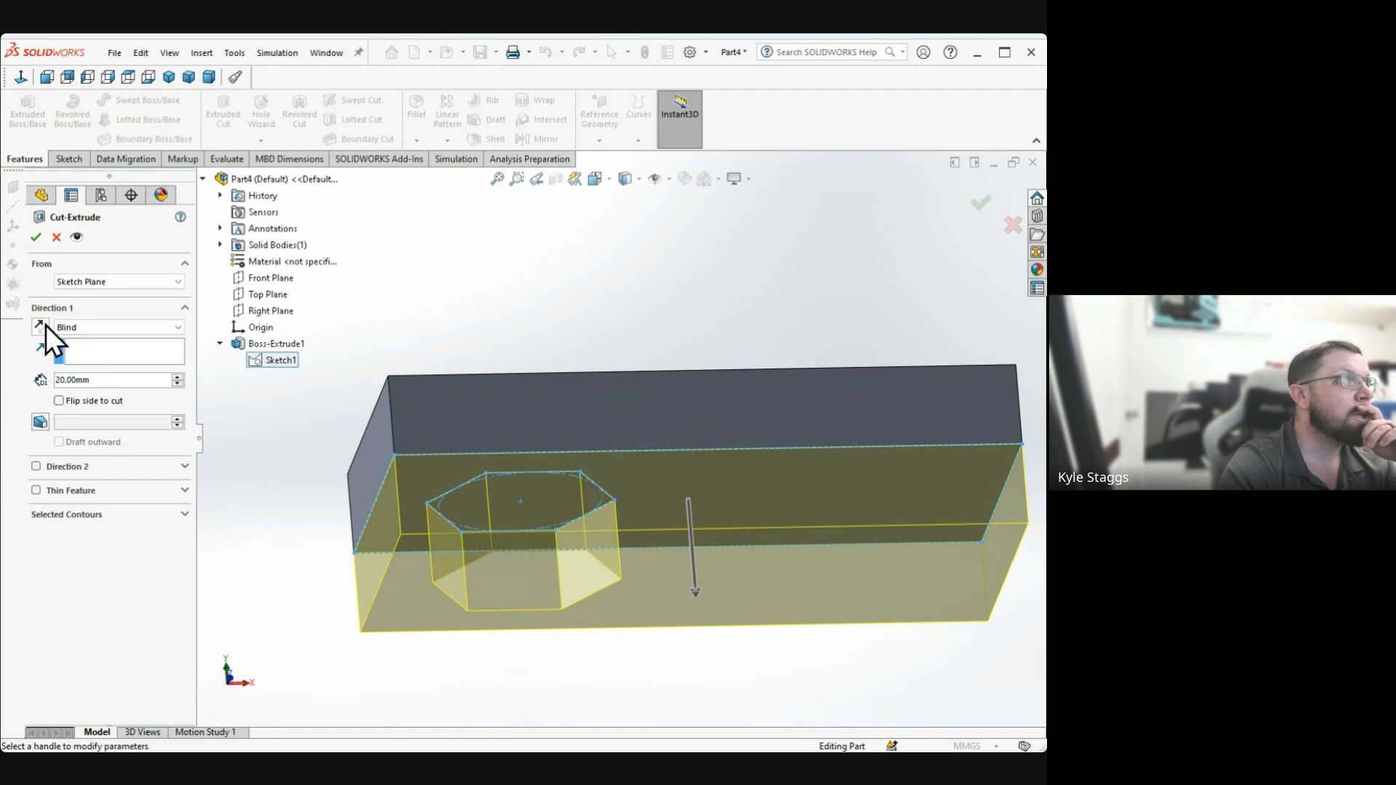
left_click(90, 513)
left_click(96, 533)
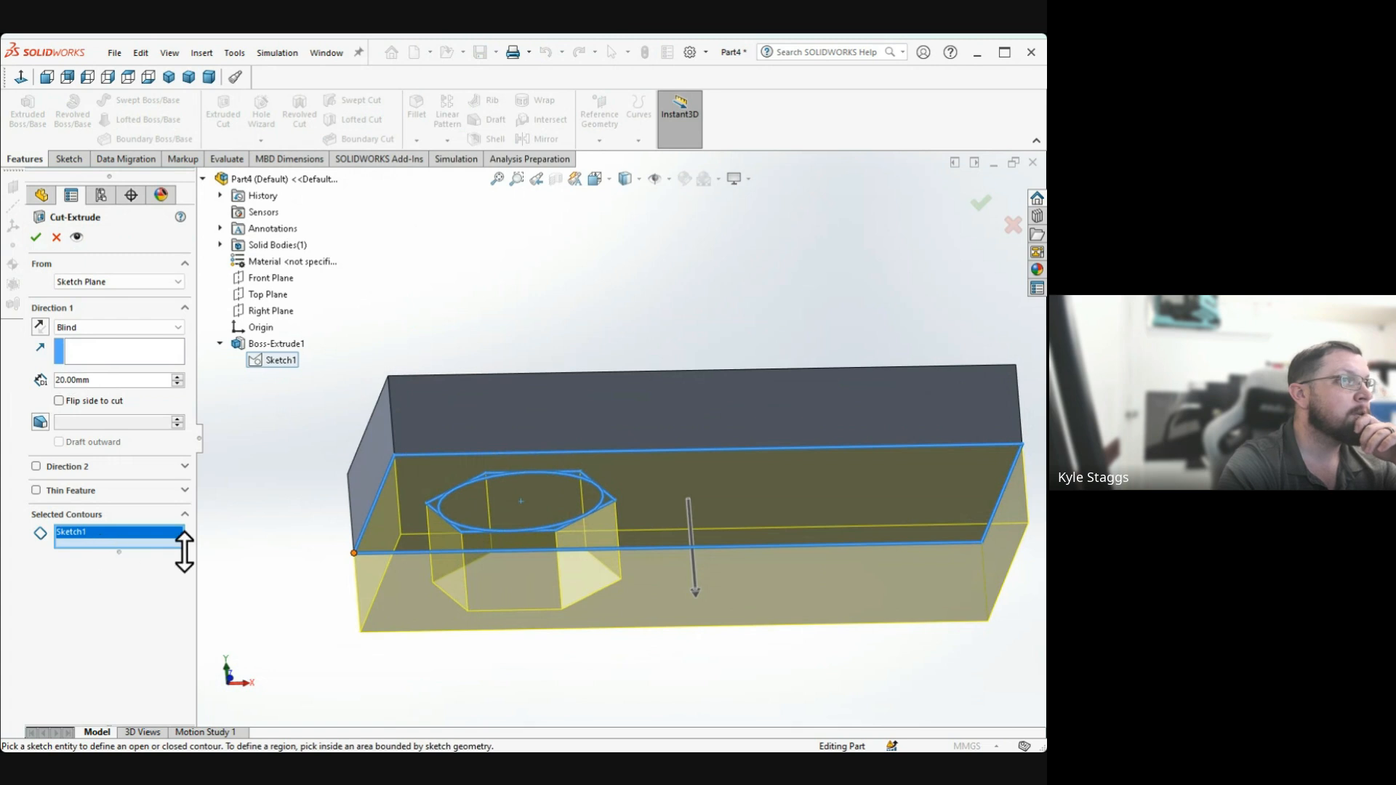
key("Delete")
middle_click_drag(484, 577, 480, 500)
left_click(467, 482)
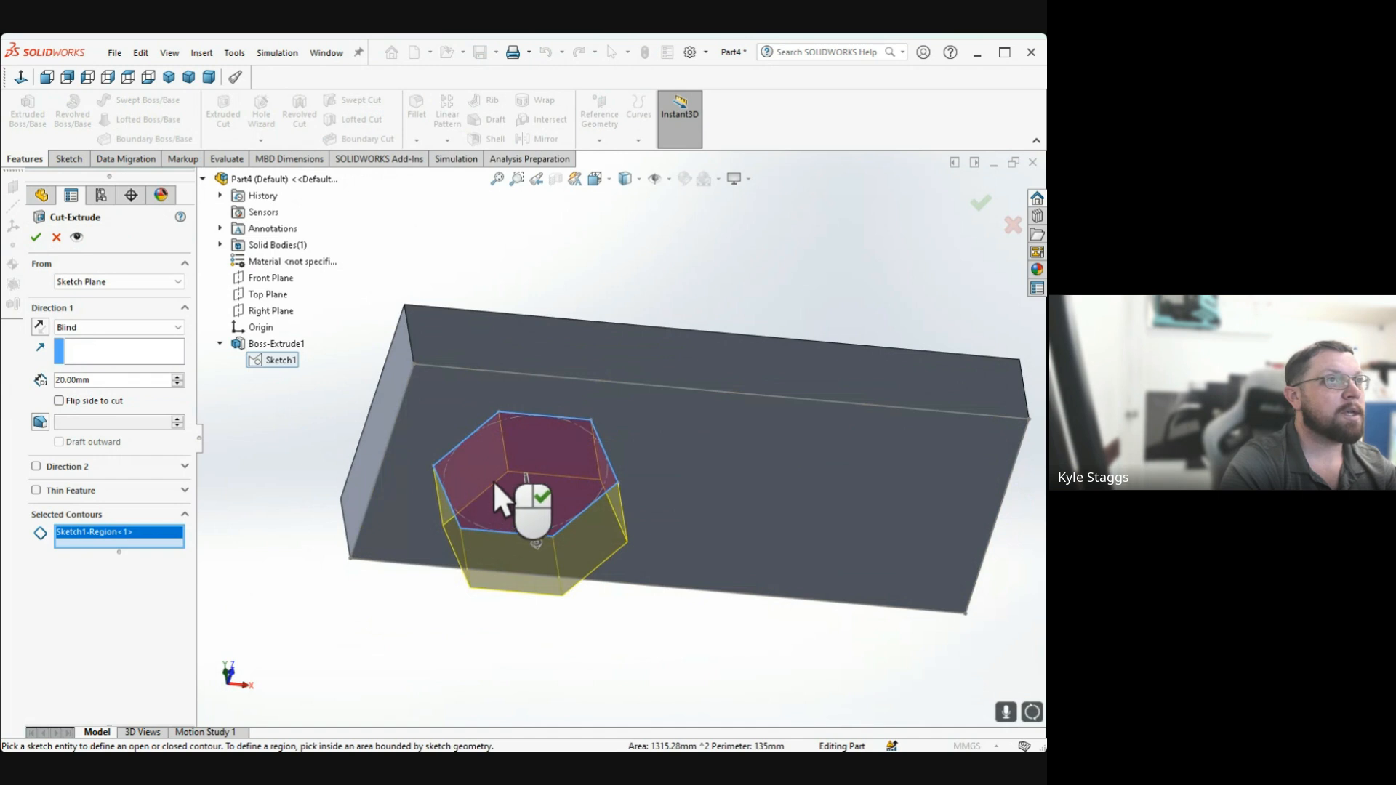
Reverse the hexagon cut's direction into the block, set its end condition to Through All - Both, and finish the cut
middle_click_drag(392, 626, 349, 713)
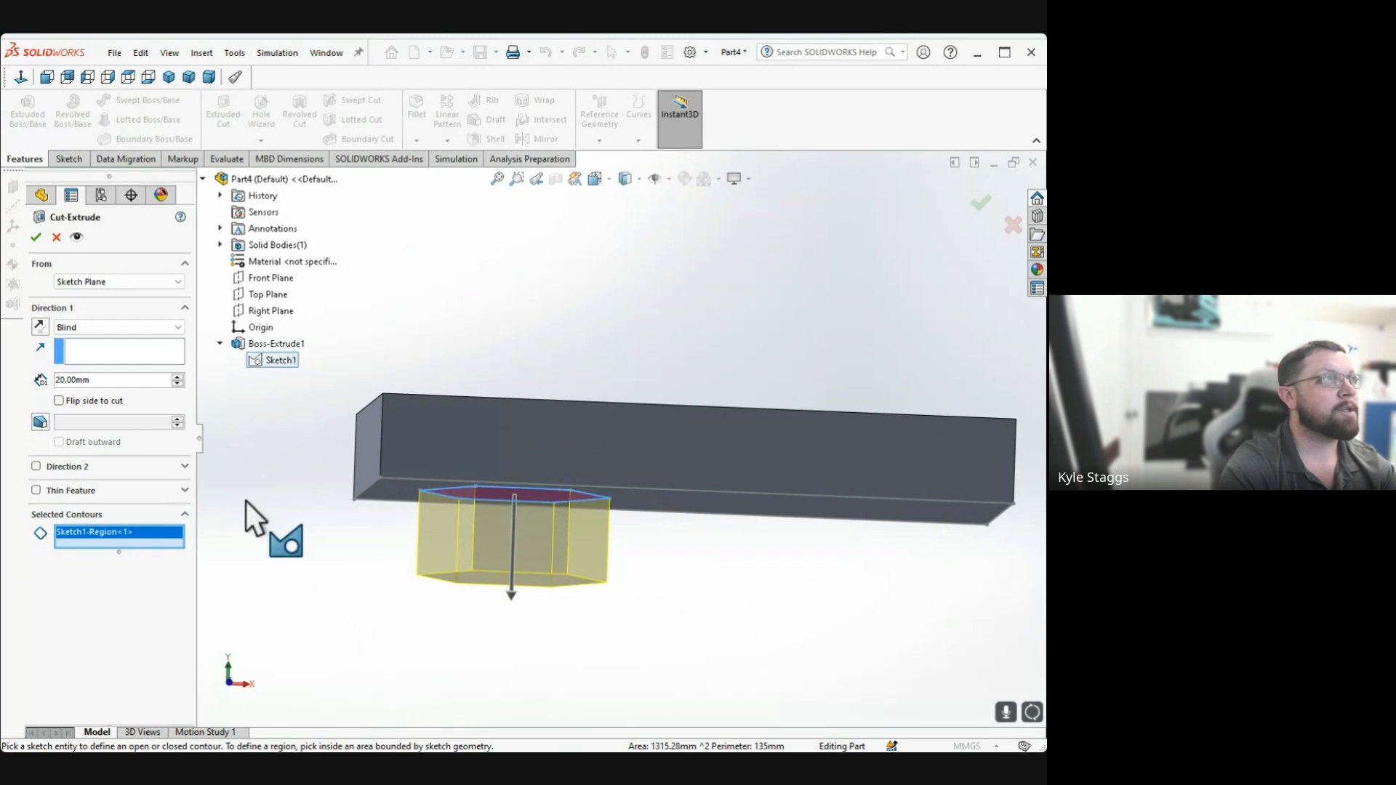
left_click(40, 326)
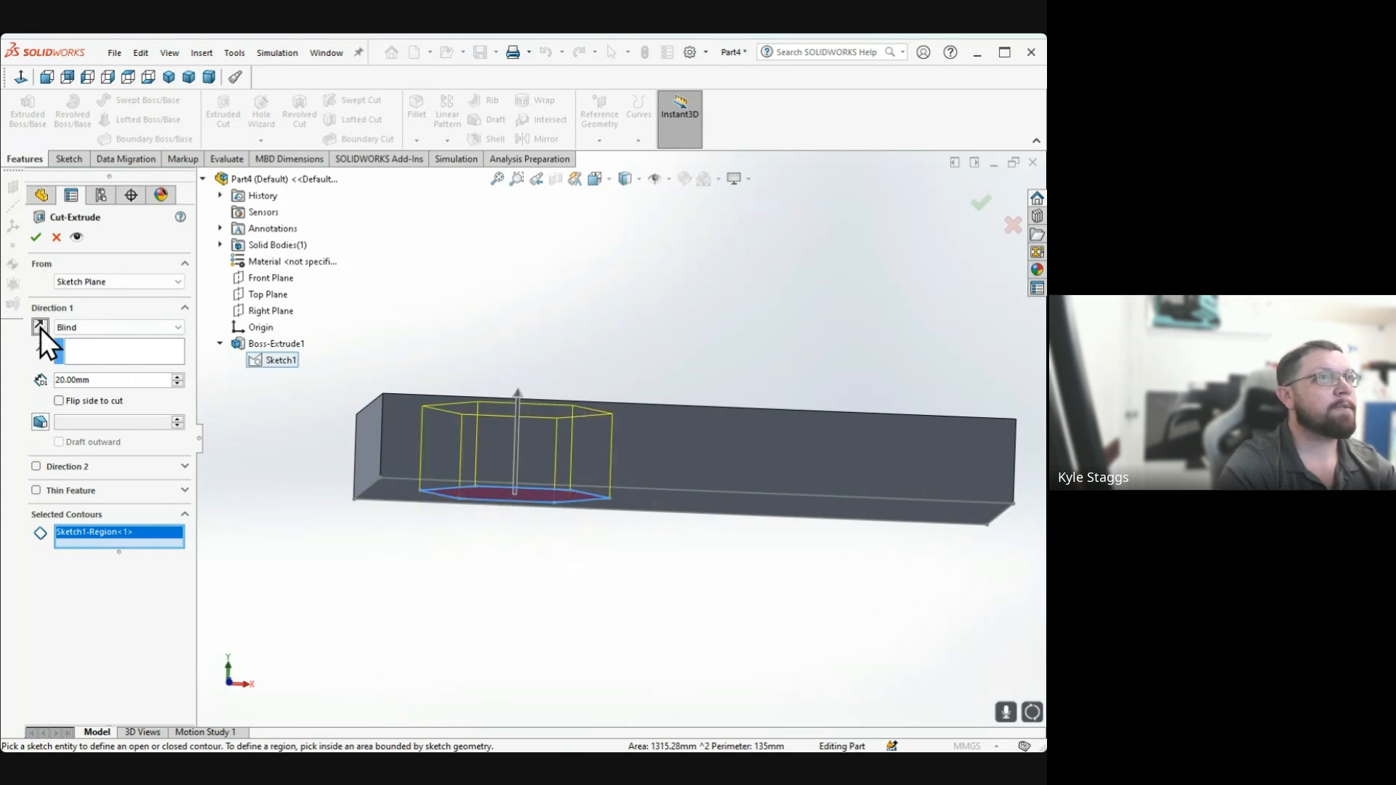
mouse_move(465, 378)
middle_mouse_down()
mouse_move(426, 352)
mouse_move(422, 384)
mouse_move(451, 399)
mouse_move(439, 380)
middle_mouse_up()
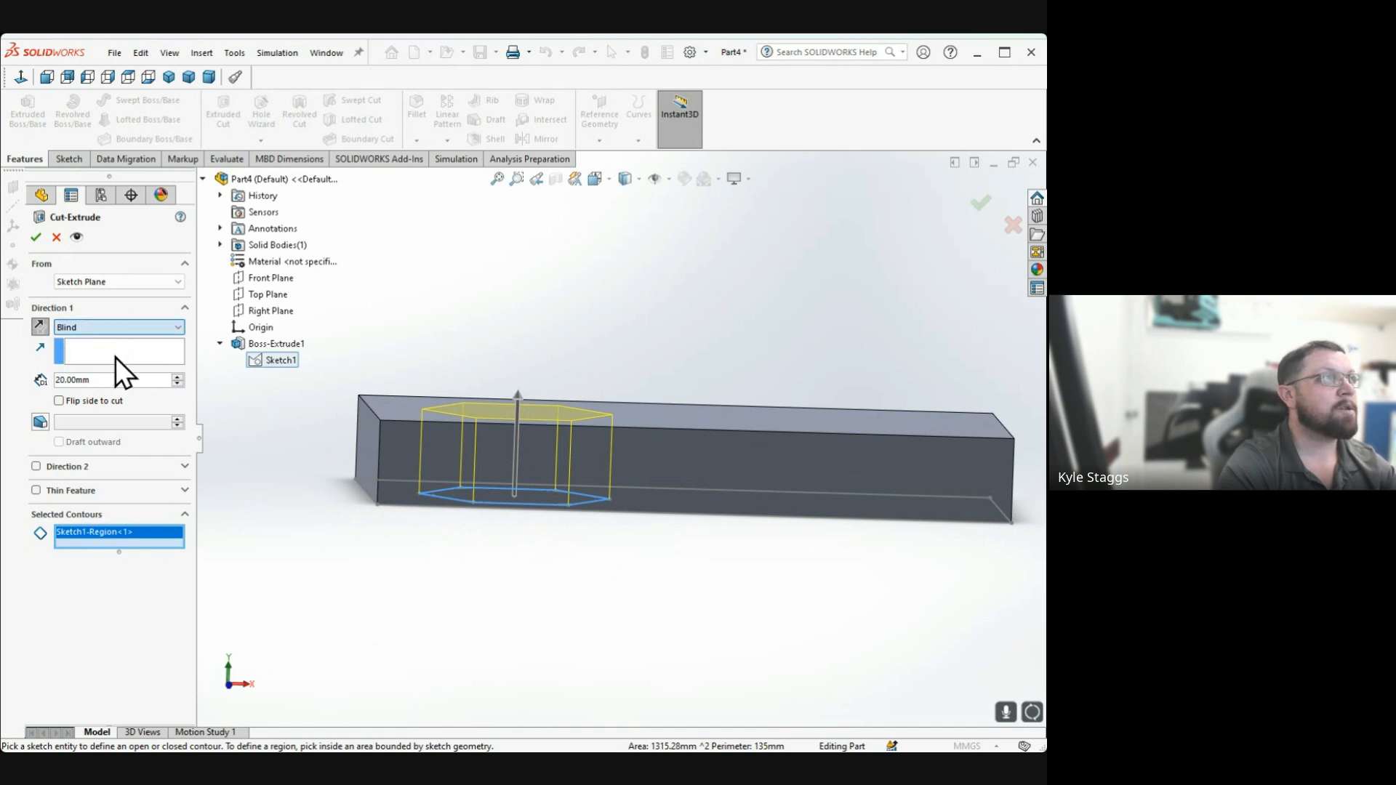
key("Down")
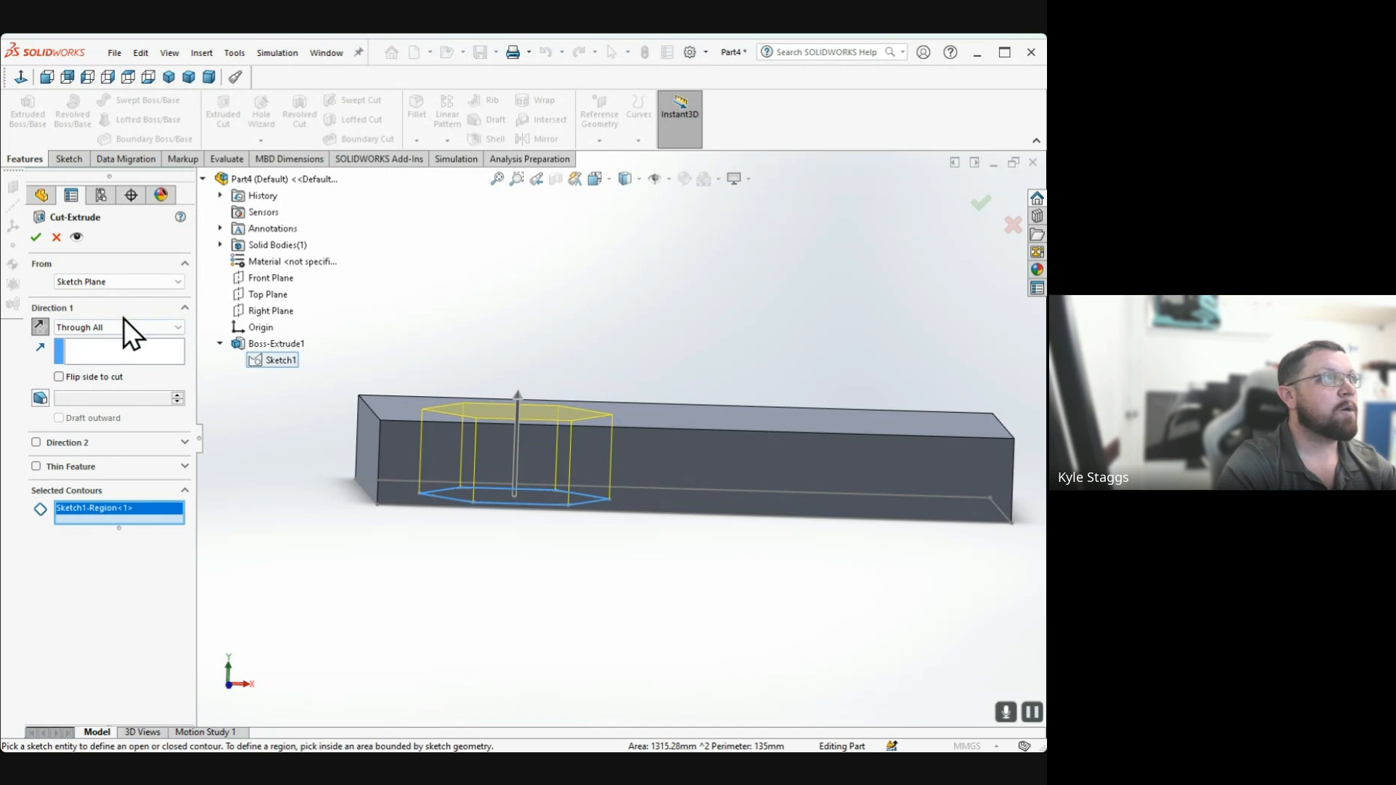
key("Down")
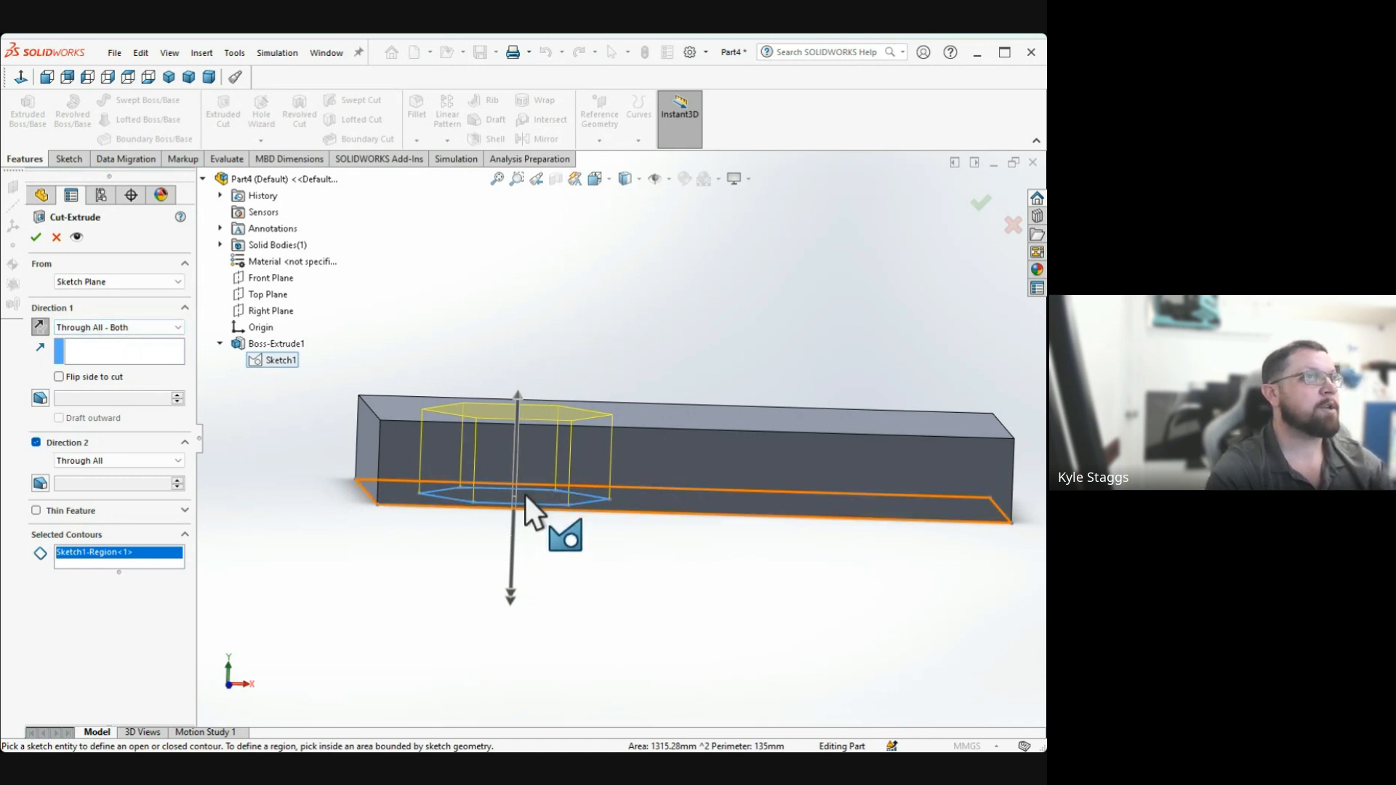
left_click(35, 237)
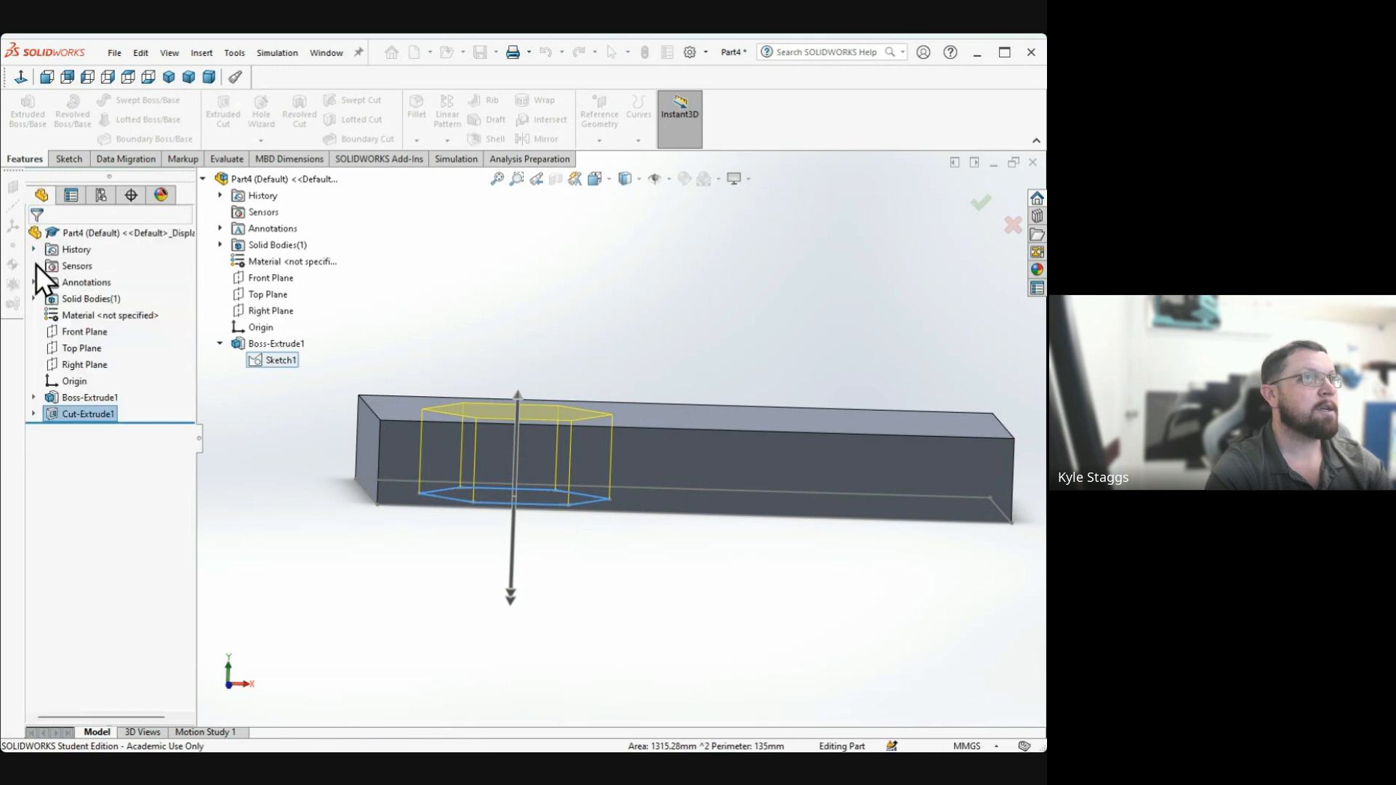
middle_click_drag(566, 348, 560, 405)
key("Escape")
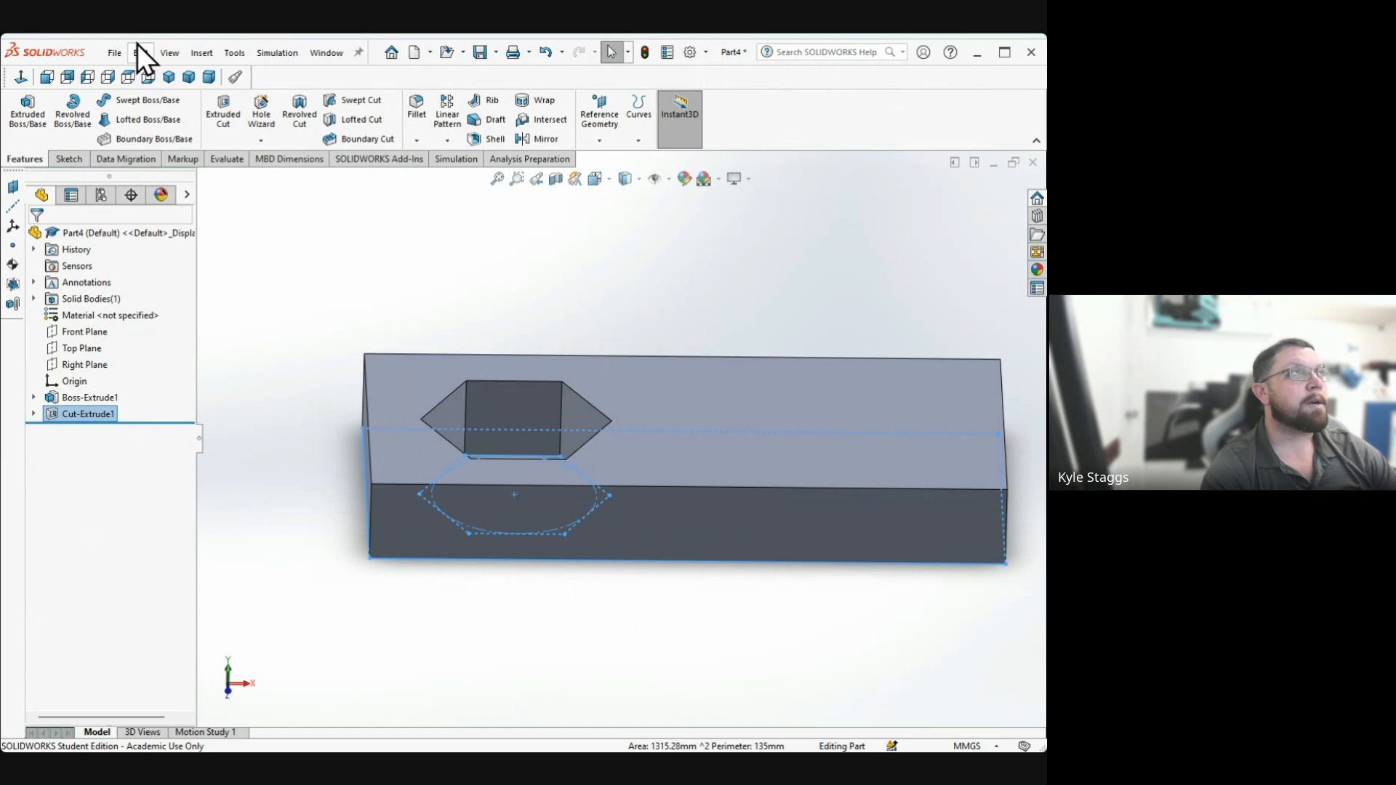
Unpin the main menu bar, pin it open again, and clear the selection of the cut feature
left_click(359, 53)
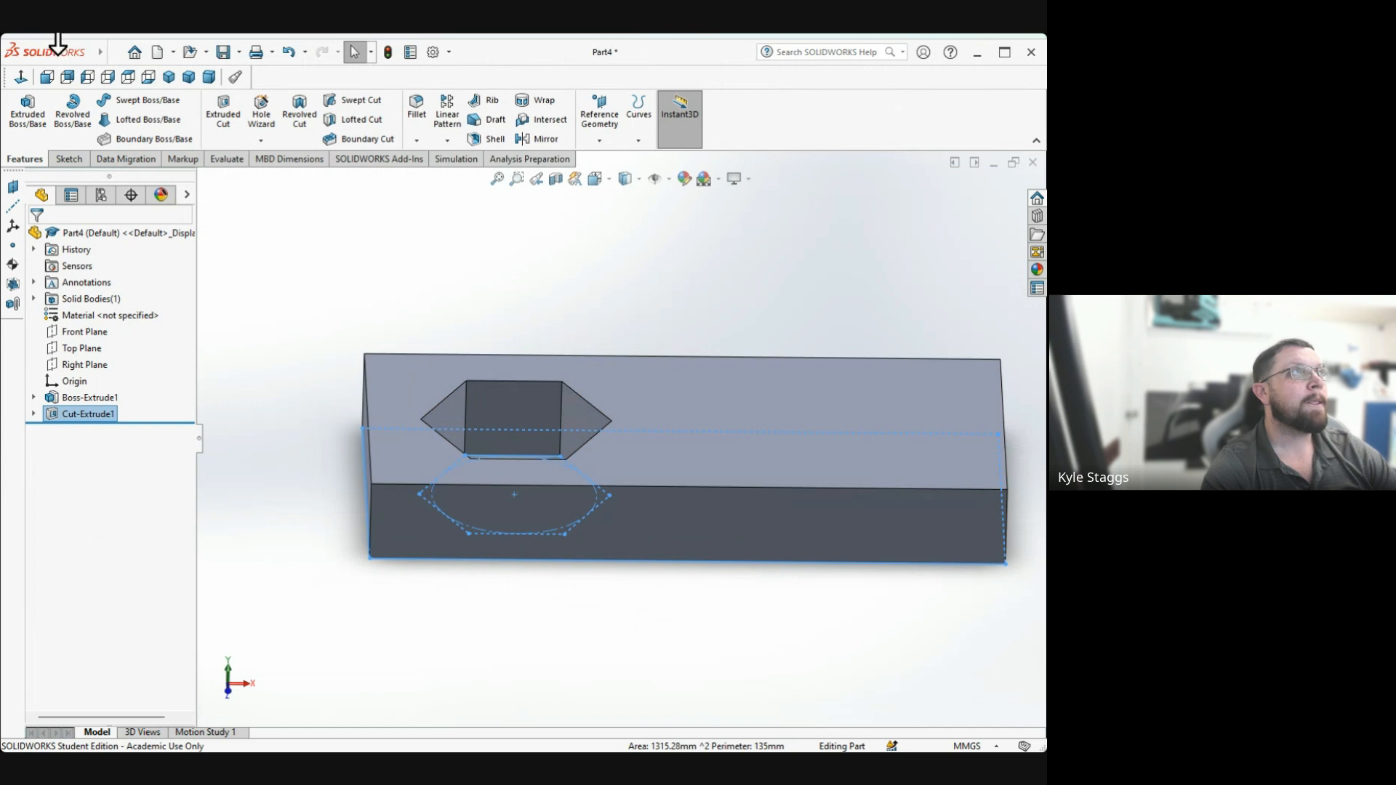
mouse_move(98, 53)
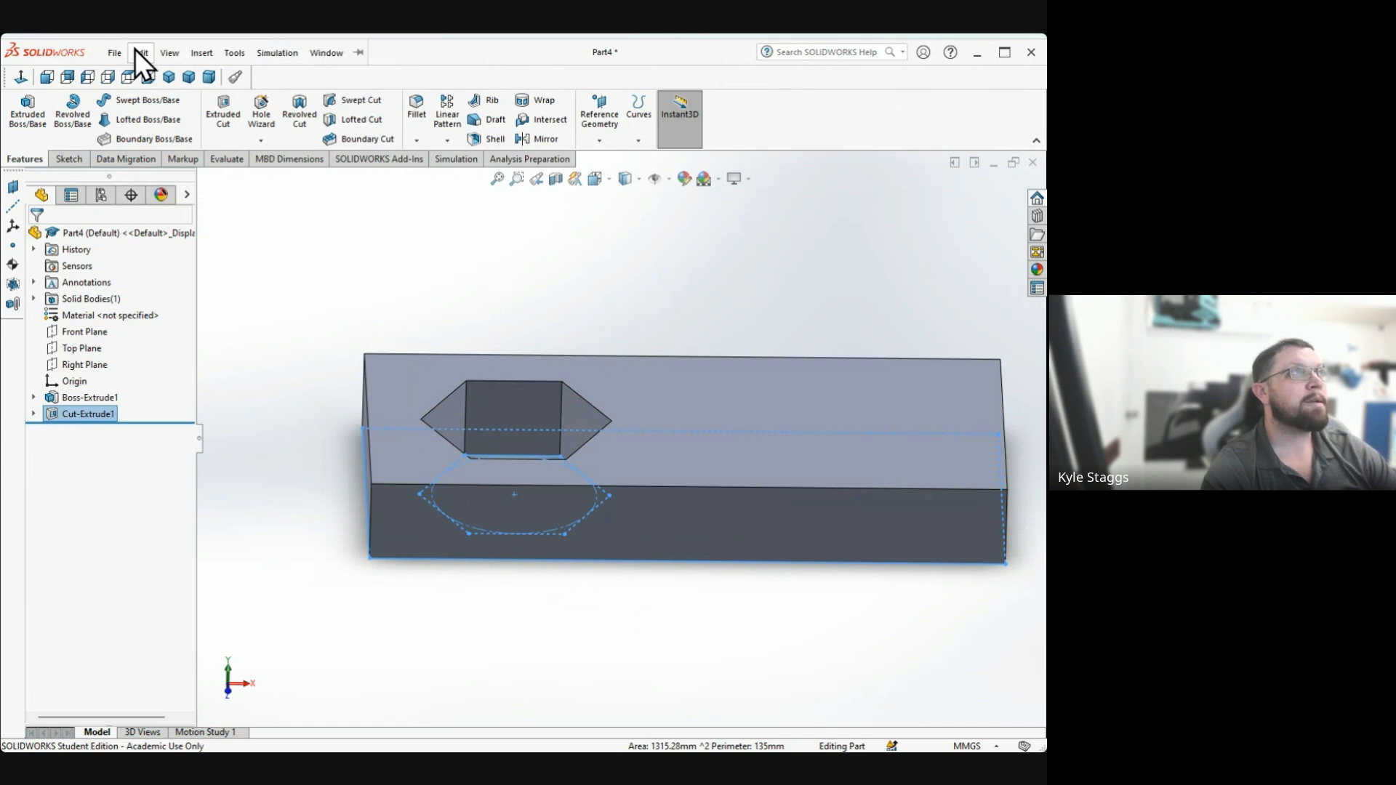
left_click(359, 52)
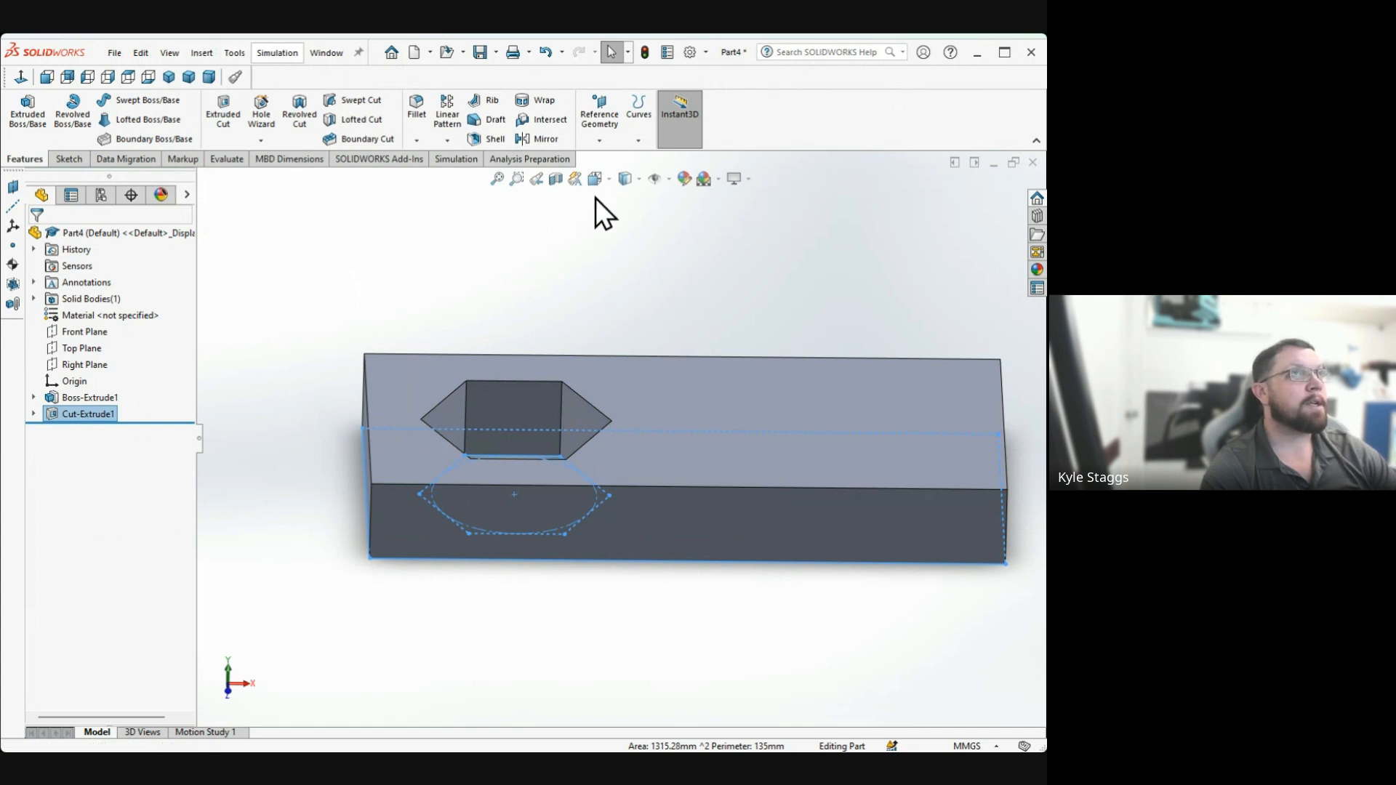
left_click(647, 259)
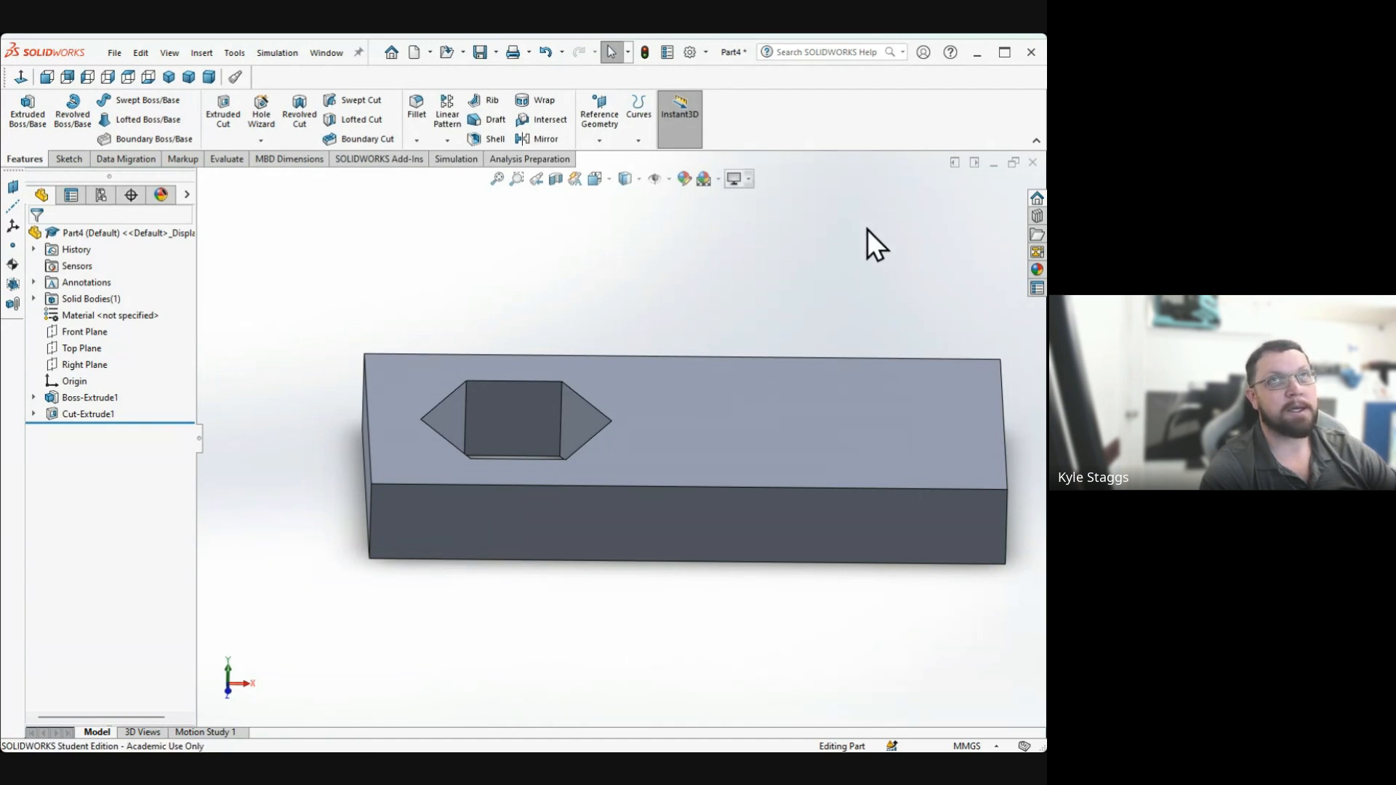
Look through the SOLIDWORKS Resources, Design Library, File Explorer, and Appearances, Scenes, and Decals, and try to open the welcome screen
left_click(1036, 199)
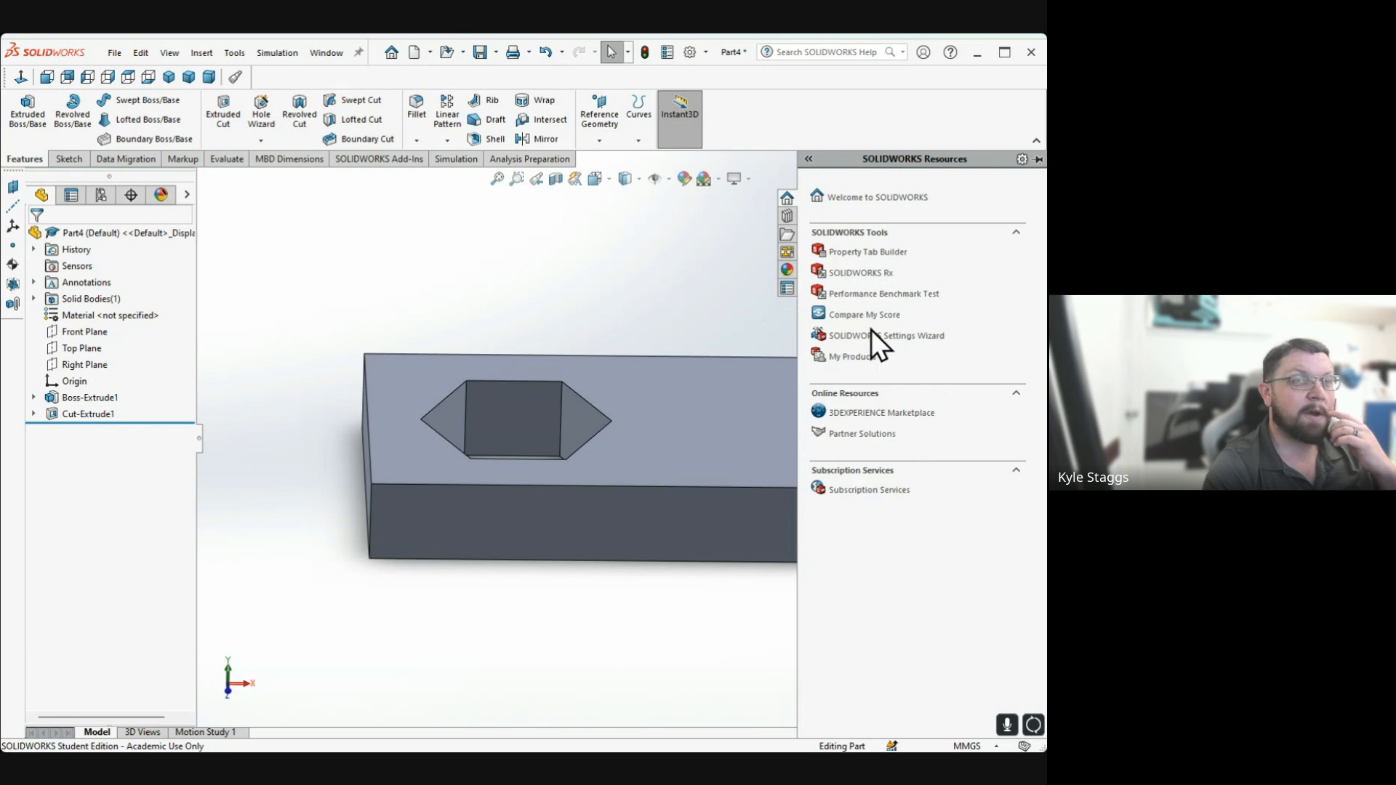
left_click(787, 217)
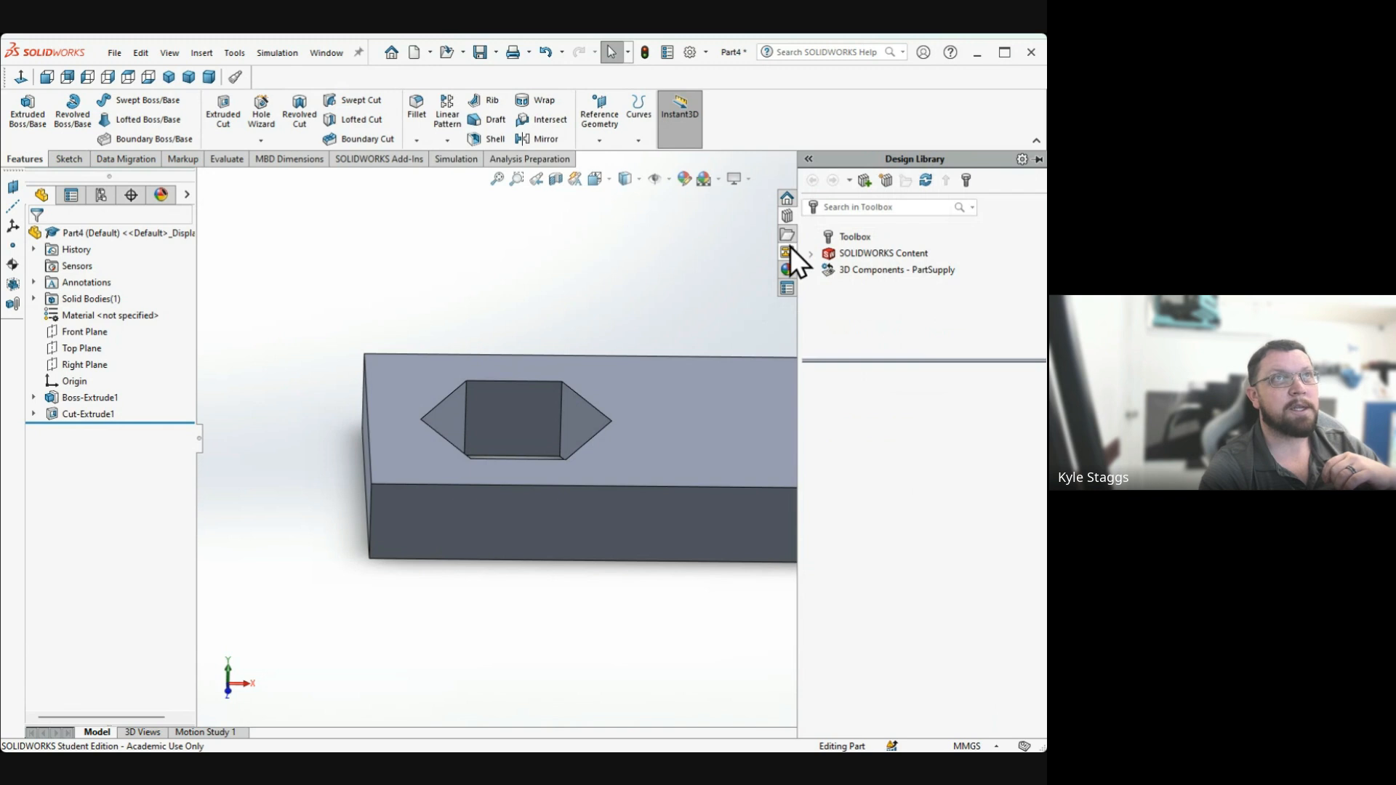
left_click(787, 234)
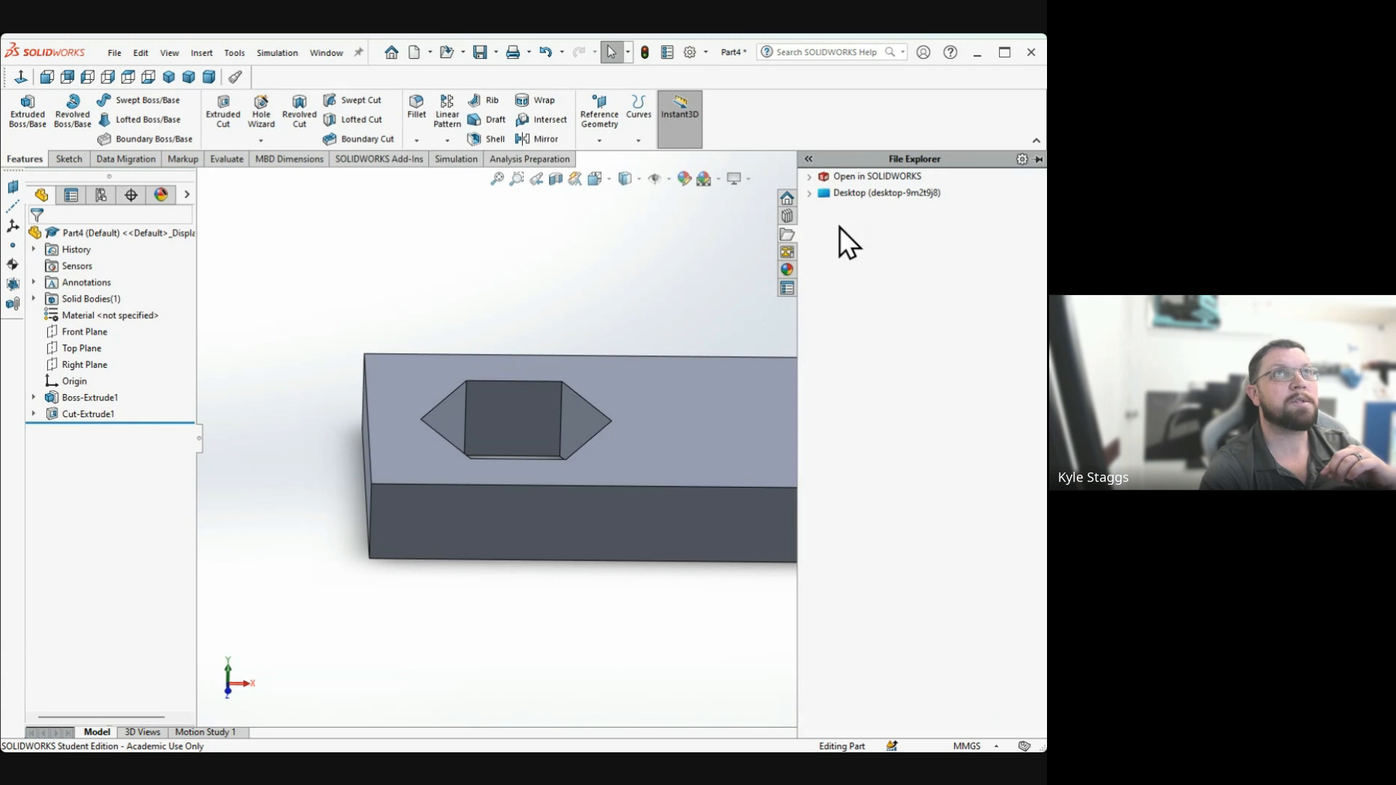
left_click(790, 272)
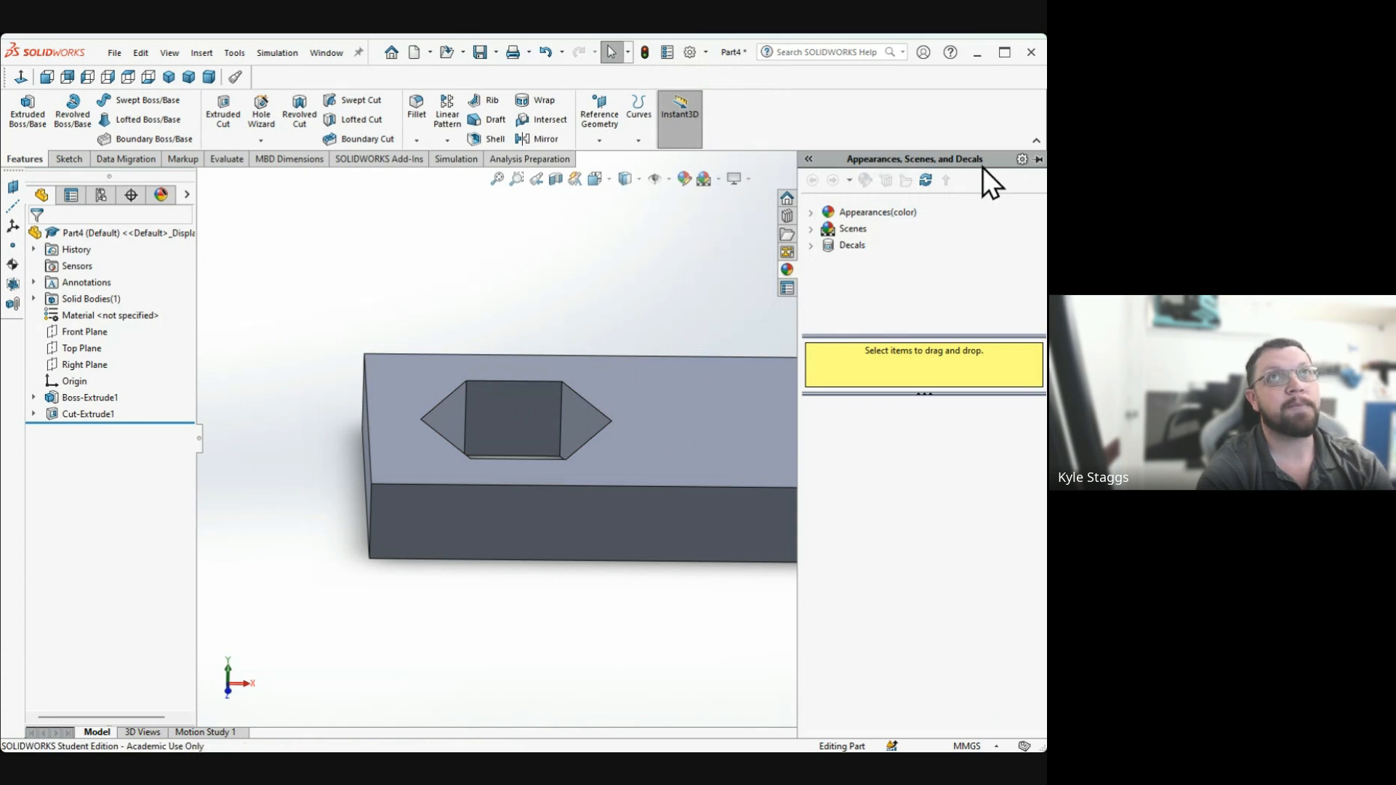
left_click(788, 198)
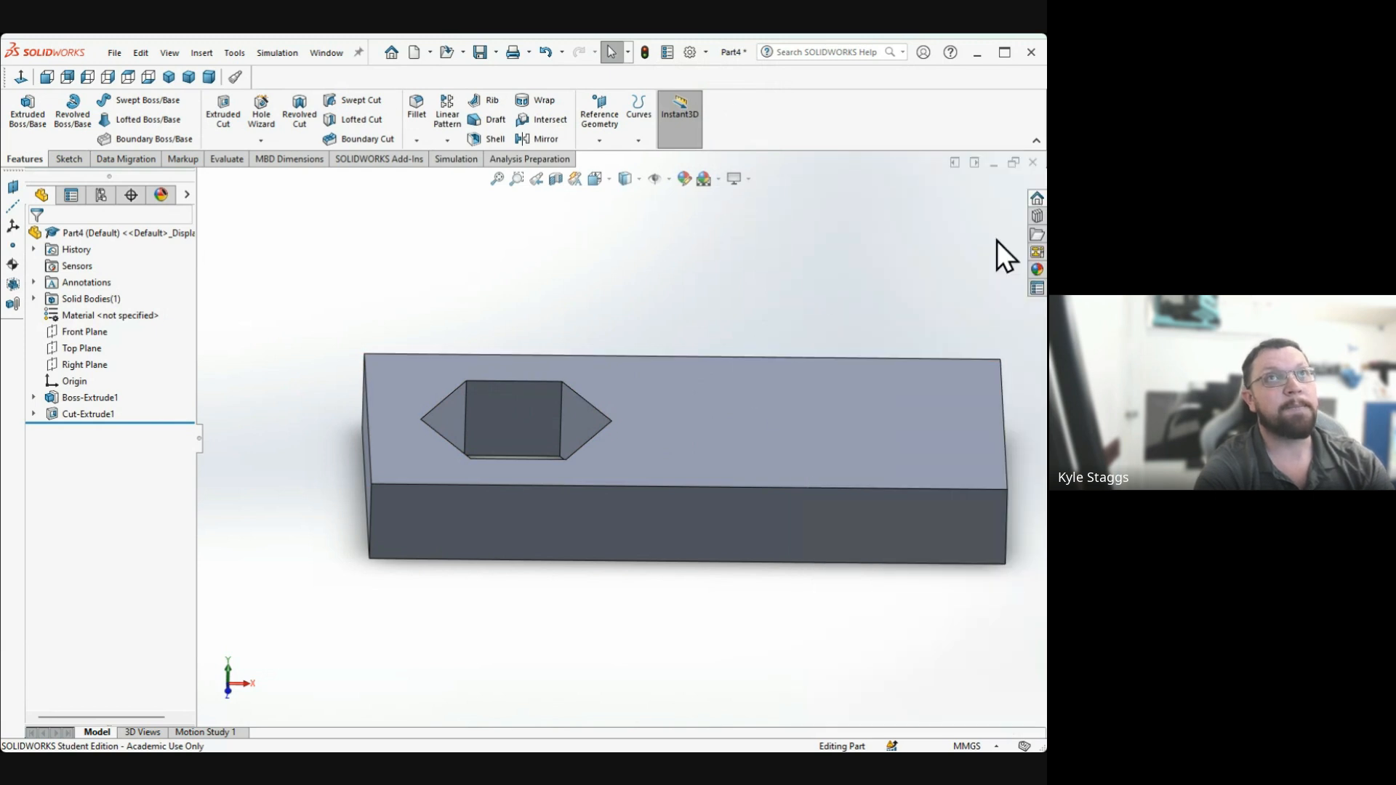
left_click(389, 49)
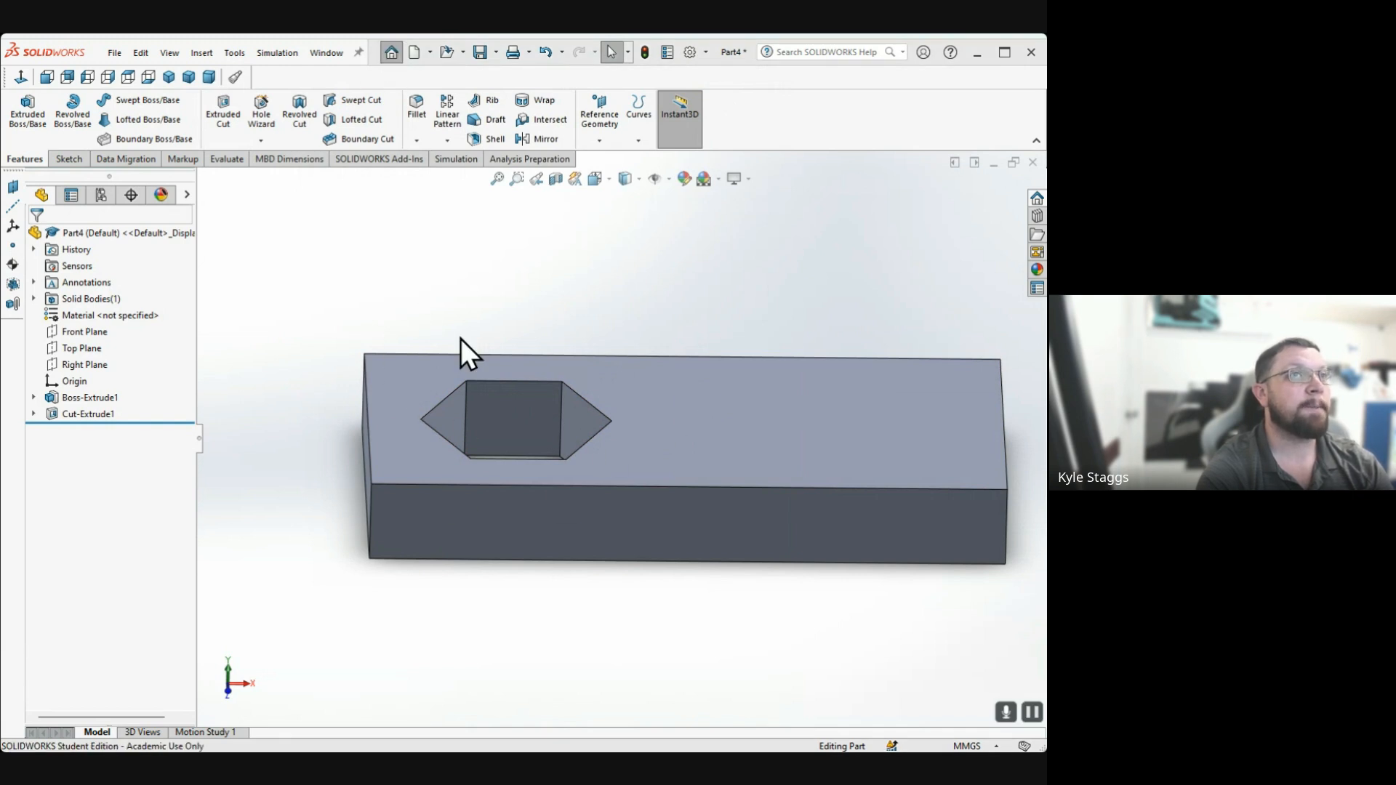